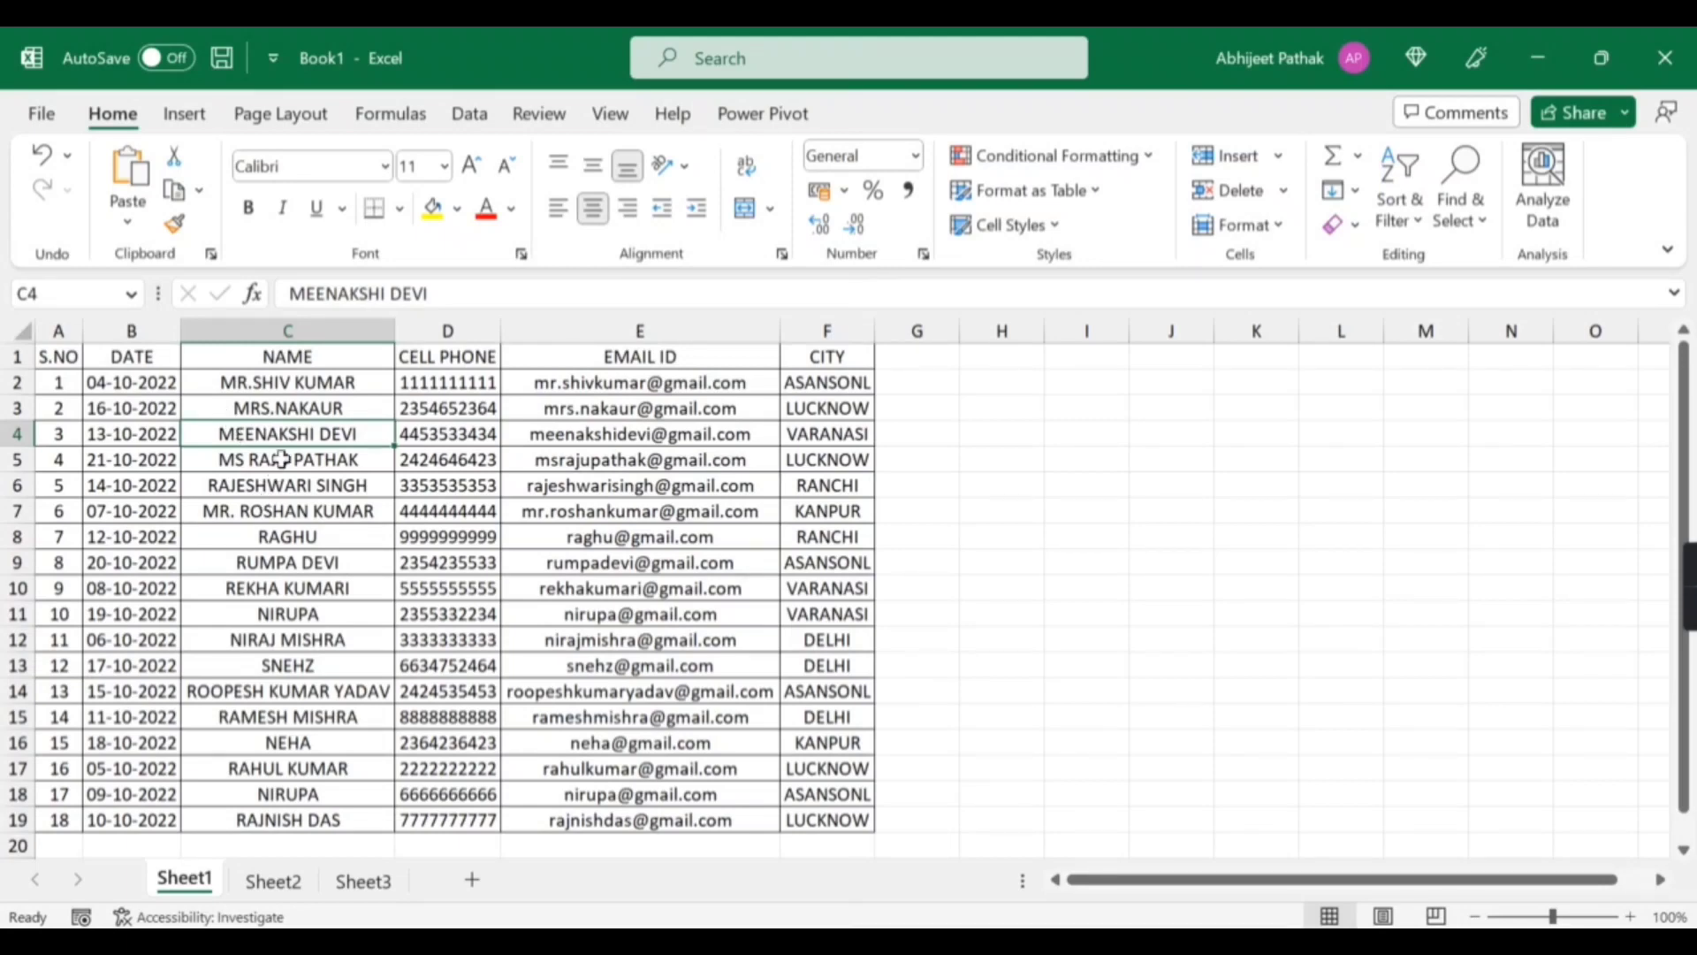
# - Select the employee table through row 20, then its heading row, to check the range
pyautogui.click(292, 400)
pyautogui.moveTo(59, 360)
pyautogui.mouseDown()
pyautogui.moveTo(649, 477)
pyautogui.moveTo(873, 829)
pyautogui.mouseUp()
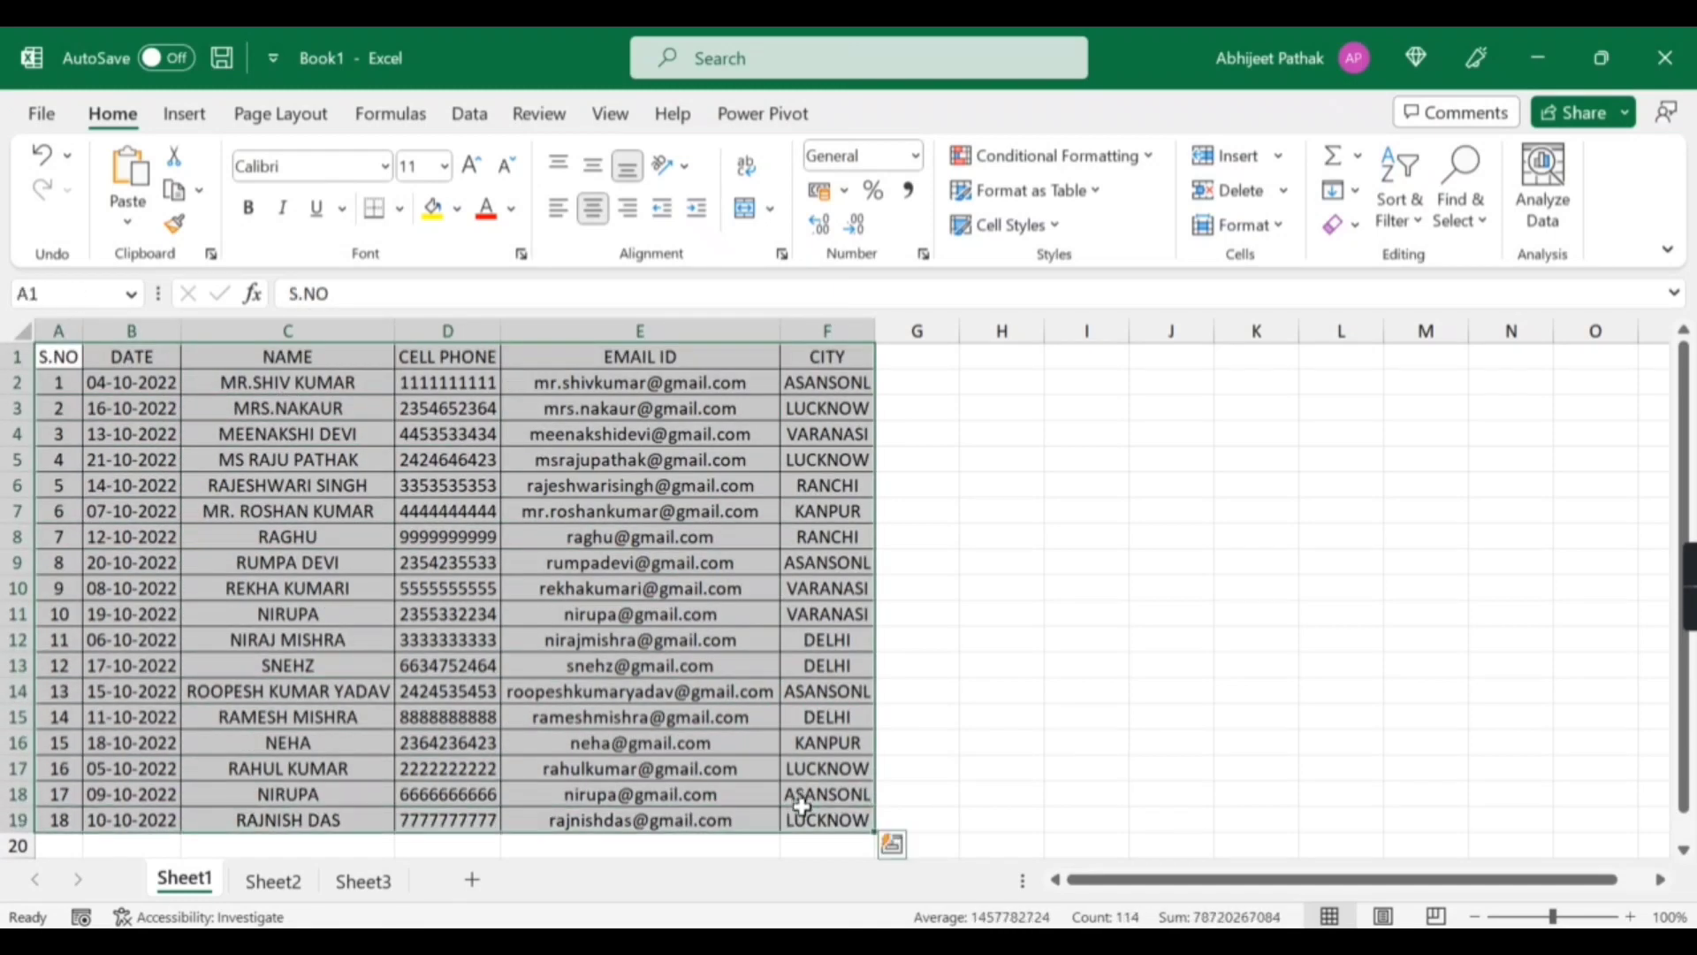
pyautogui.click(252, 430)
pyautogui.moveTo(56, 356); pyautogui.dragTo(873, 829)
pyautogui.click(298, 404)
pyautogui.moveTo(56, 356); pyautogui.dragTo(825, 833)
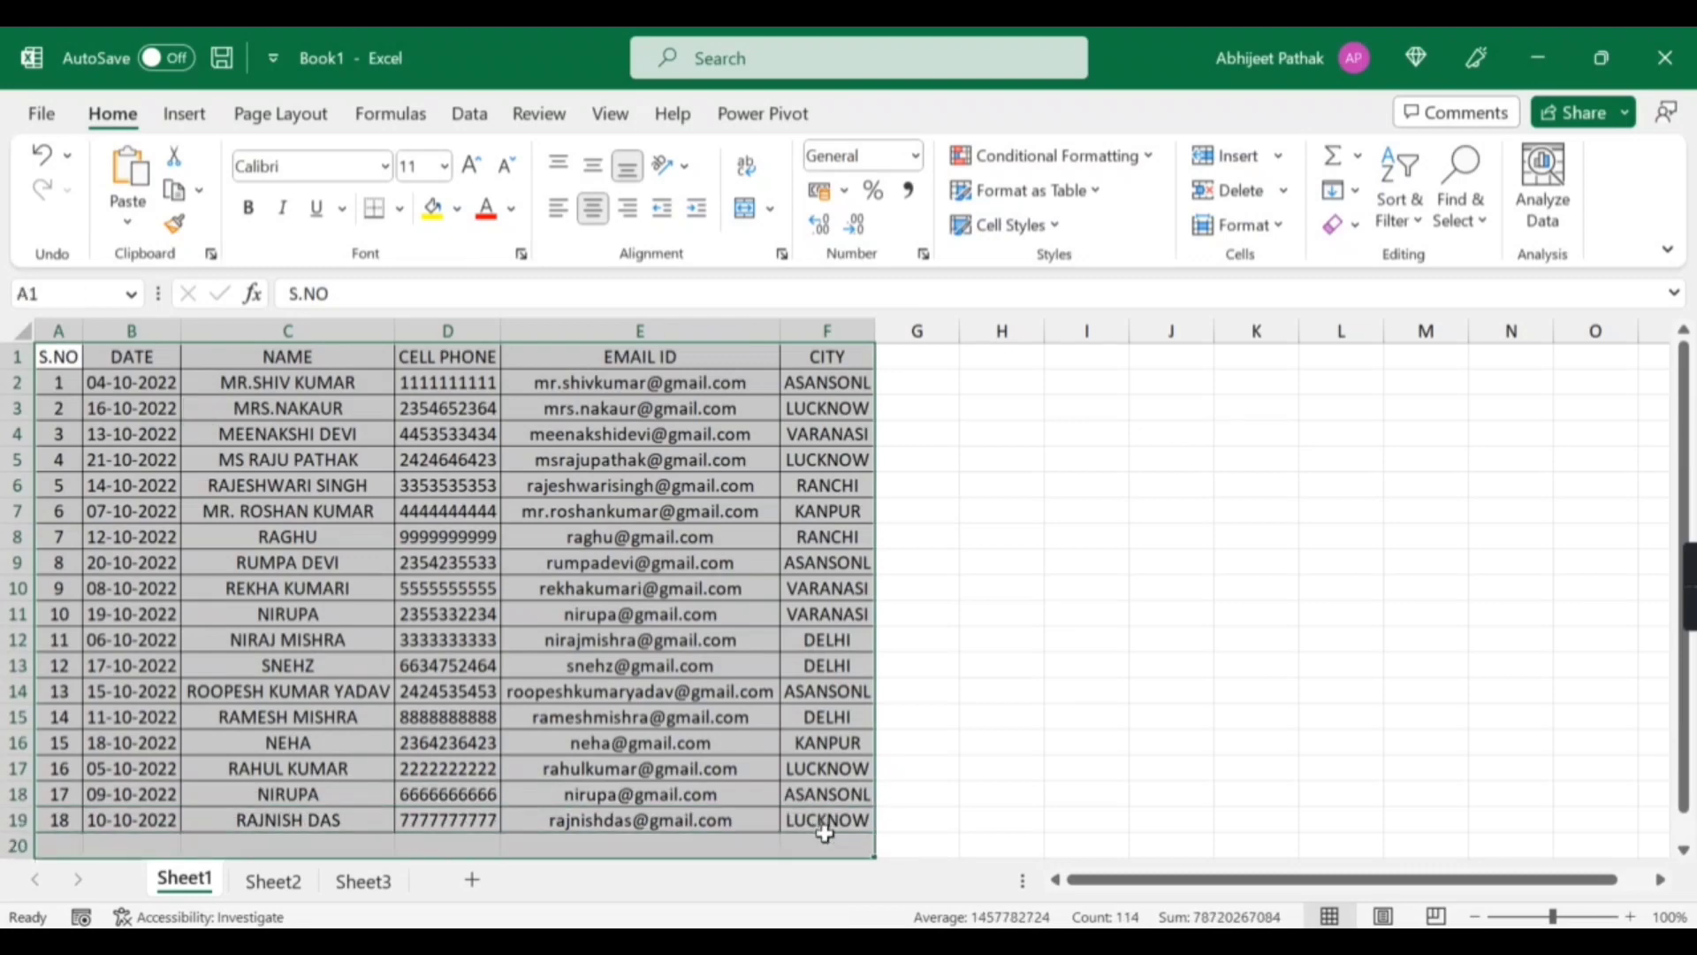
pyautogui.click(297, 429)
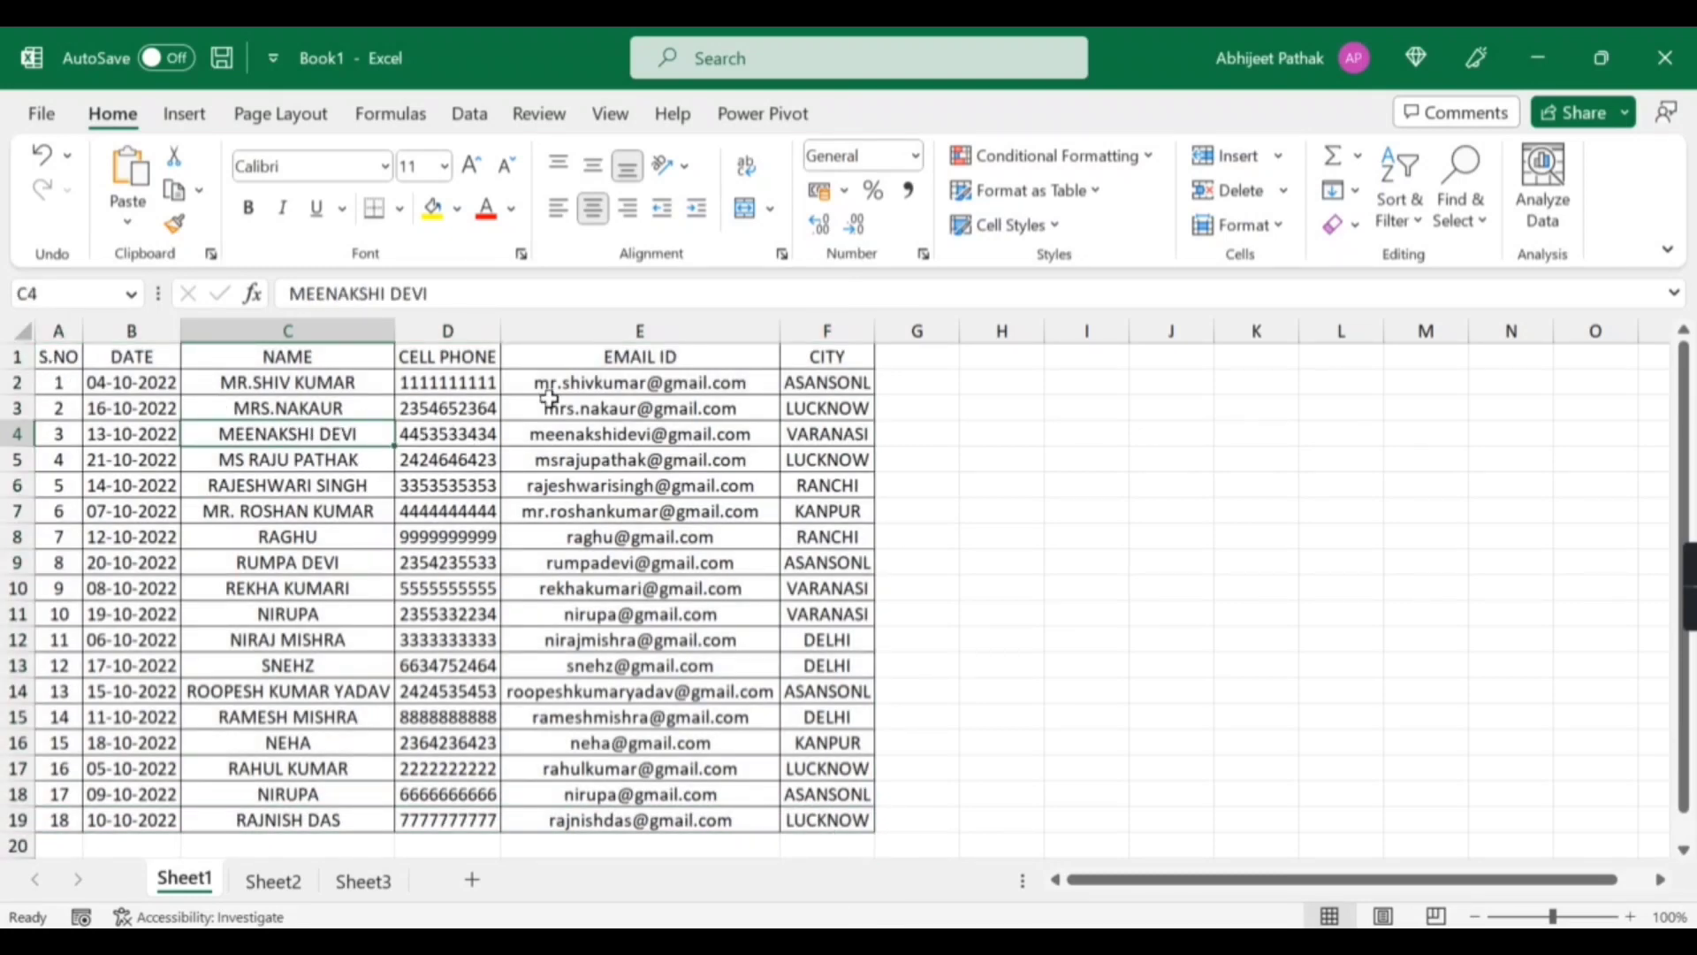
pyautogui.click(23, 356)
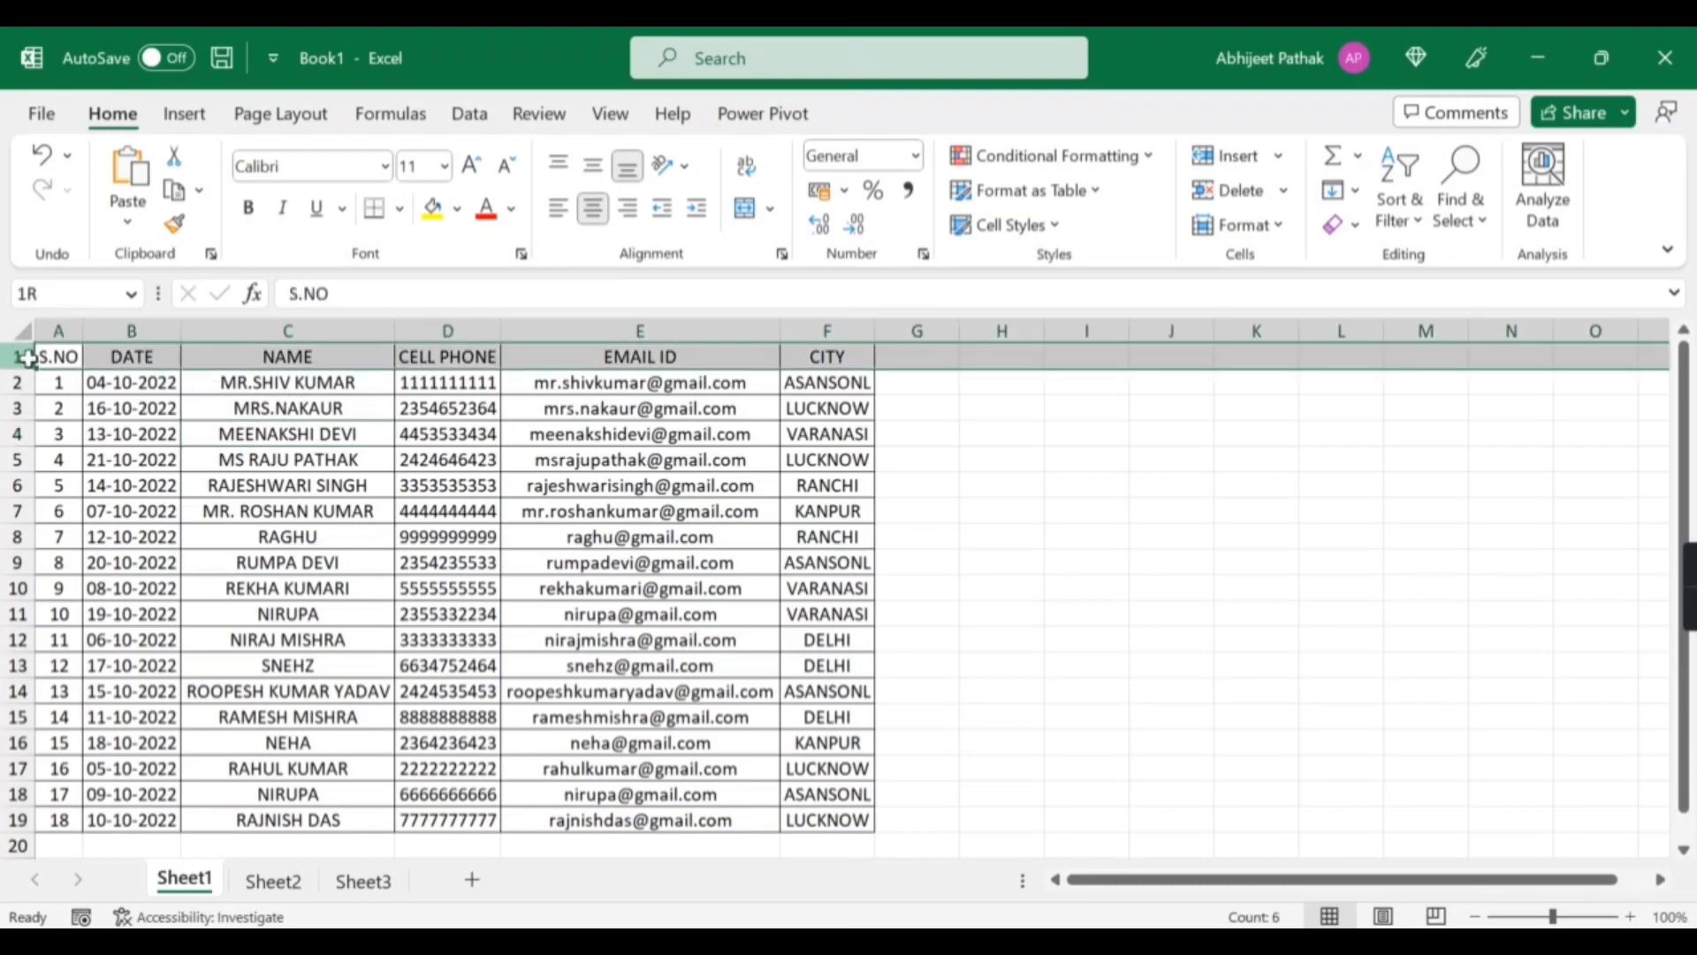
pyautogui.click(202, 442)
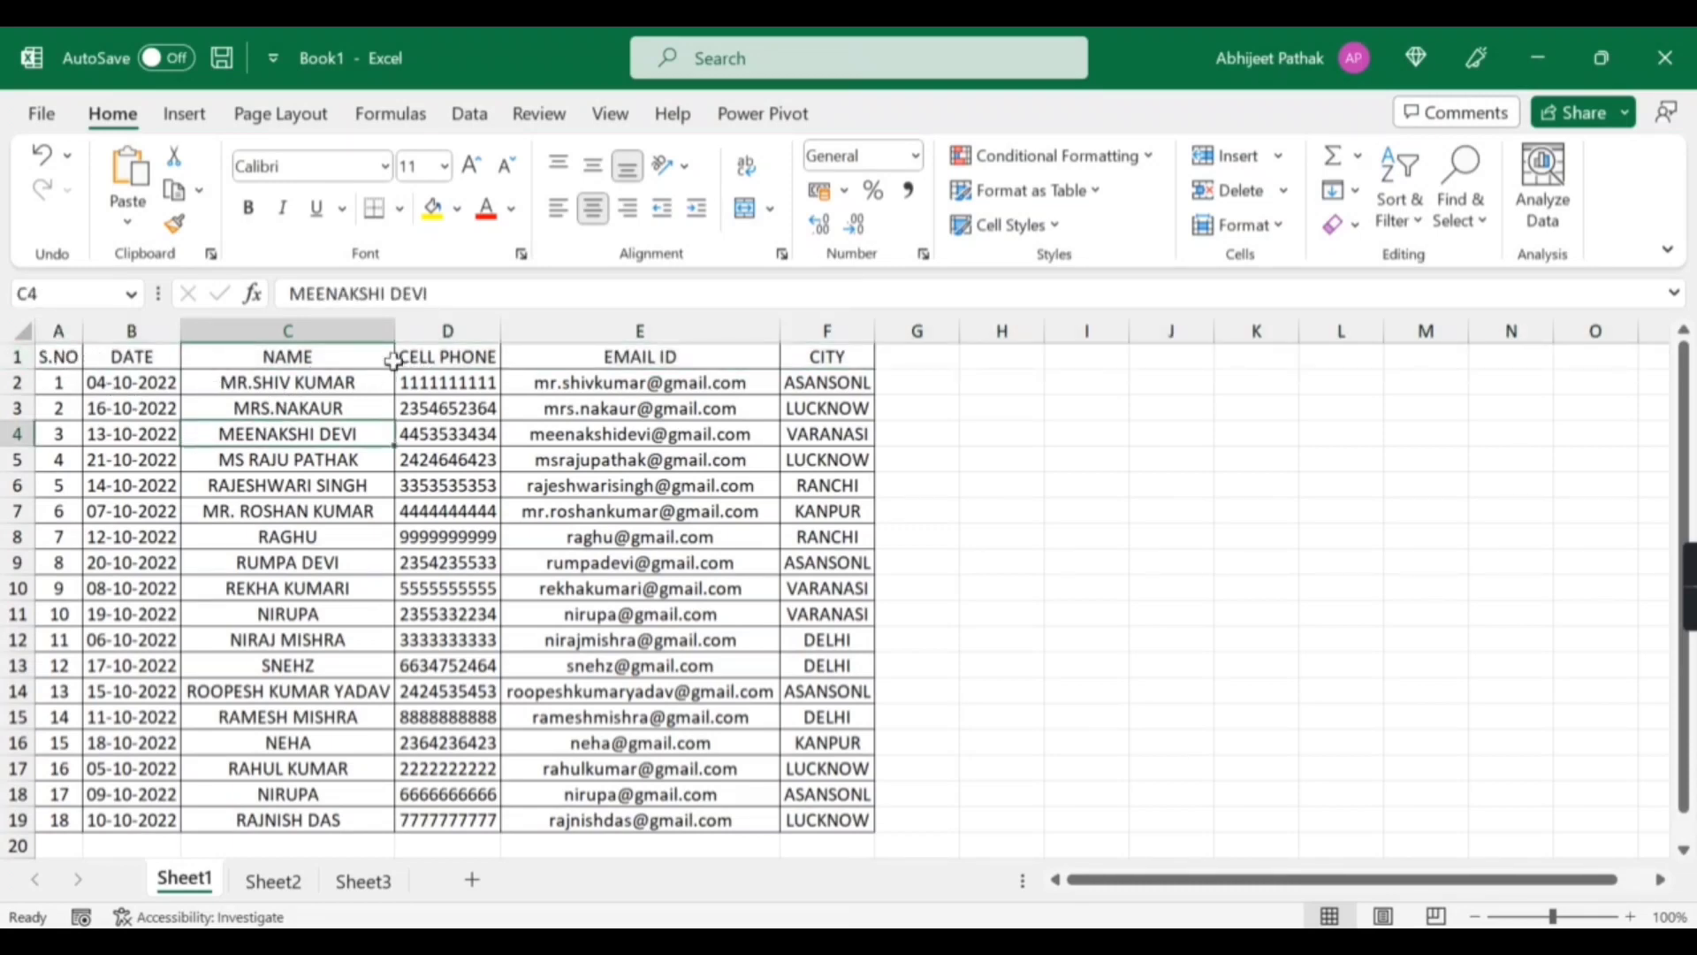
# - Insert a blank row above the employee table at row 1
pyautogui.click(18, 356)
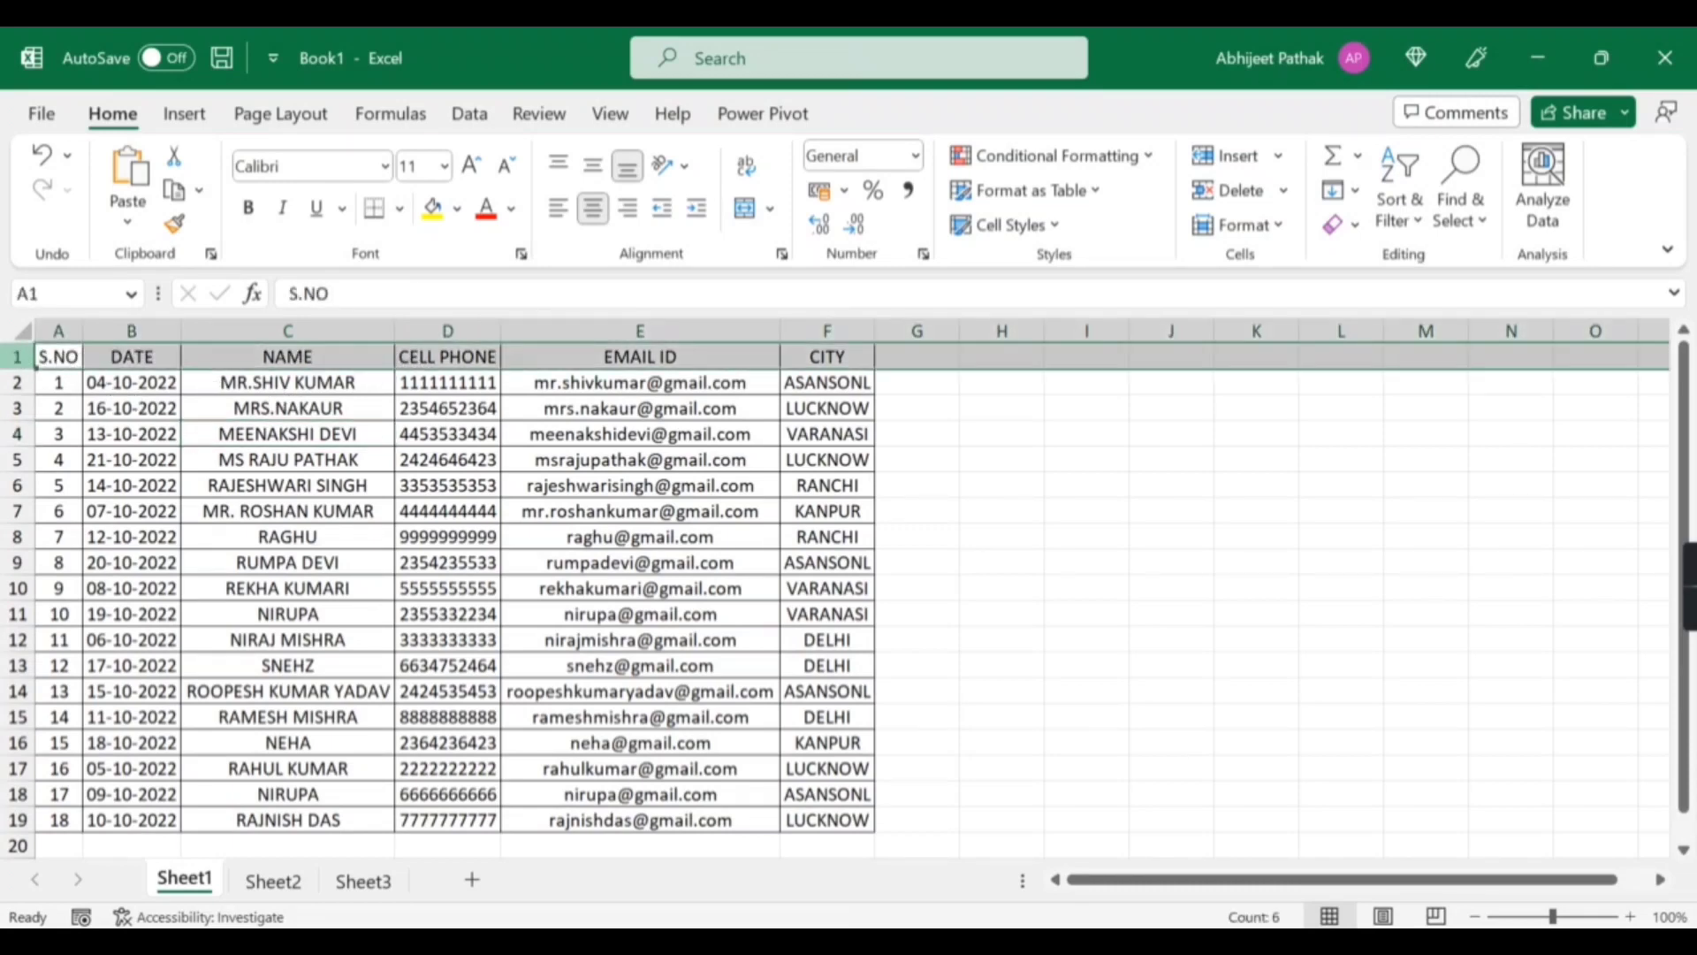
pyautogui.rightClick(18, 356)
pyautogui.click(90, 631)
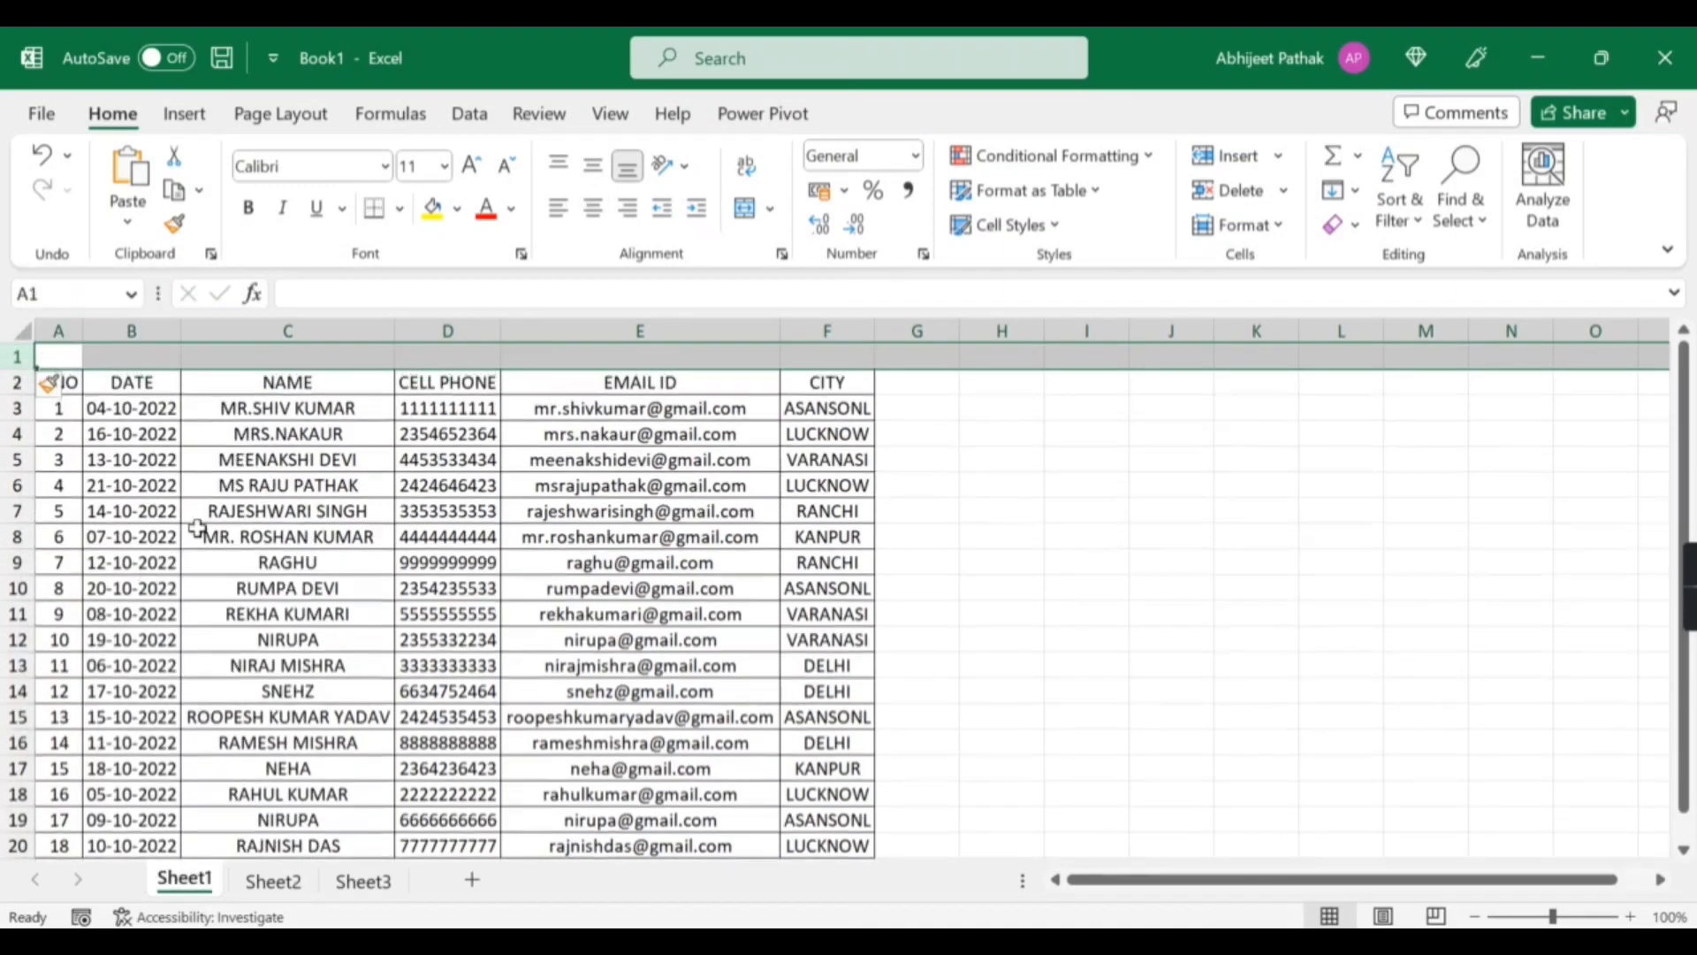
pyautogui.click(106, 358)
# - Enter EMPLOYEE WISE DATA in A1 and merge and centre it across A1:F1
pyautogui.click(50, 358)
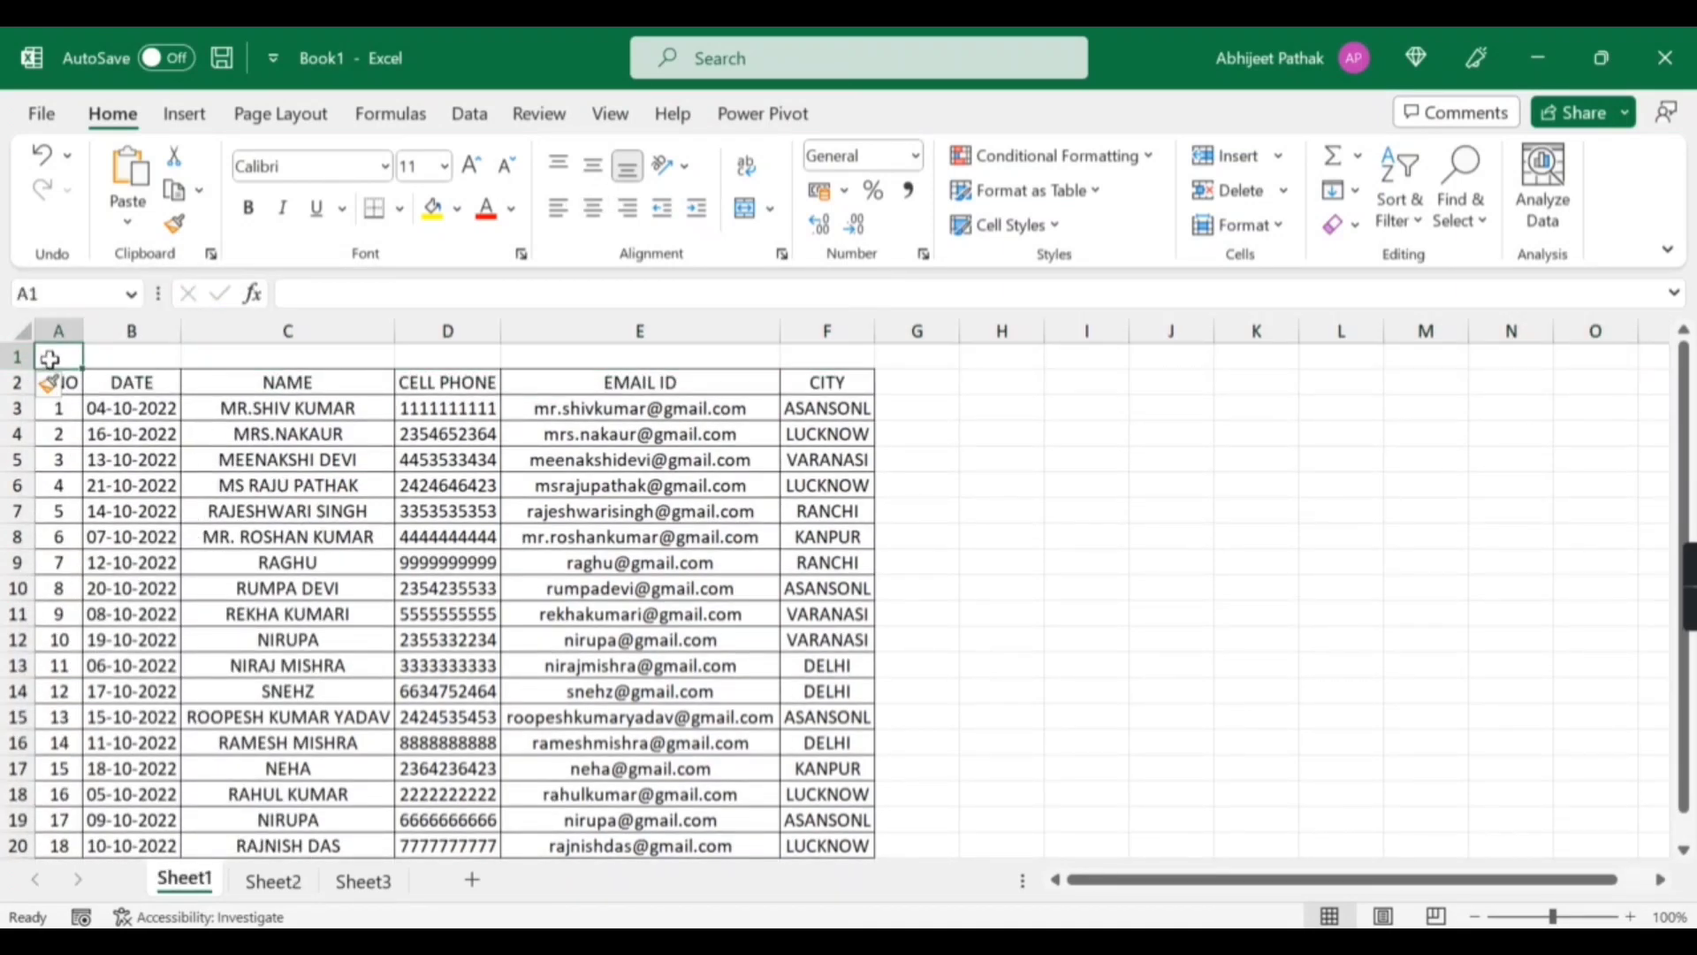
pyautogui.write('em')
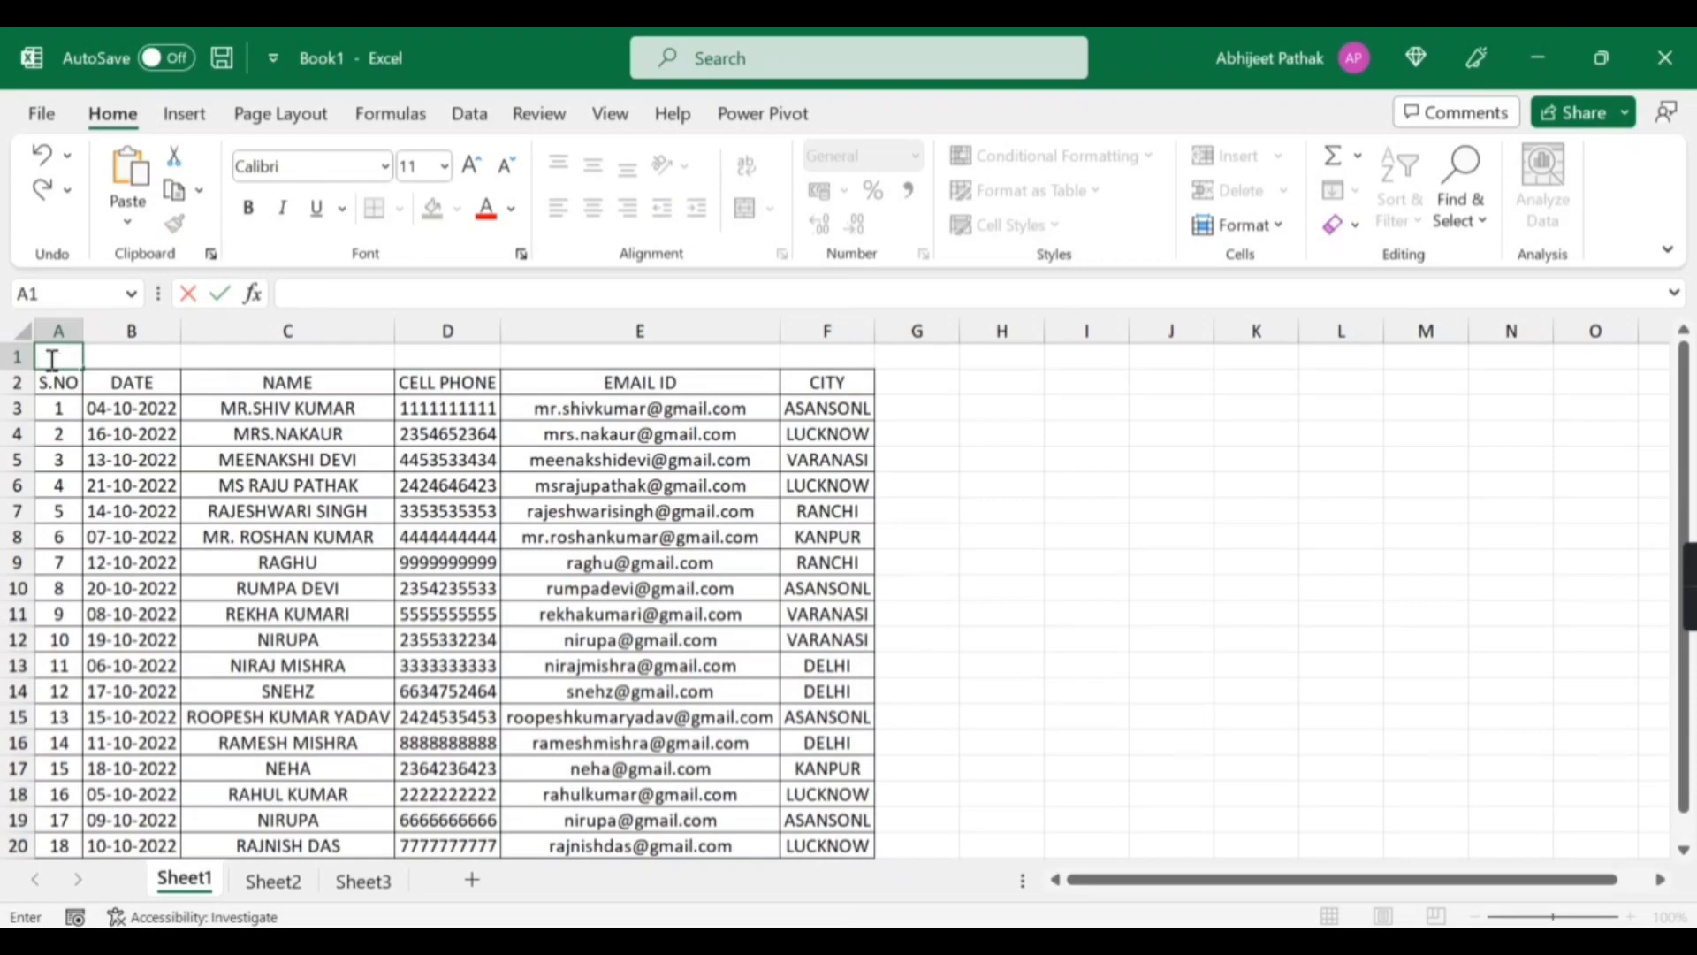
pyautogui.write('EMPLOYEE WISE')
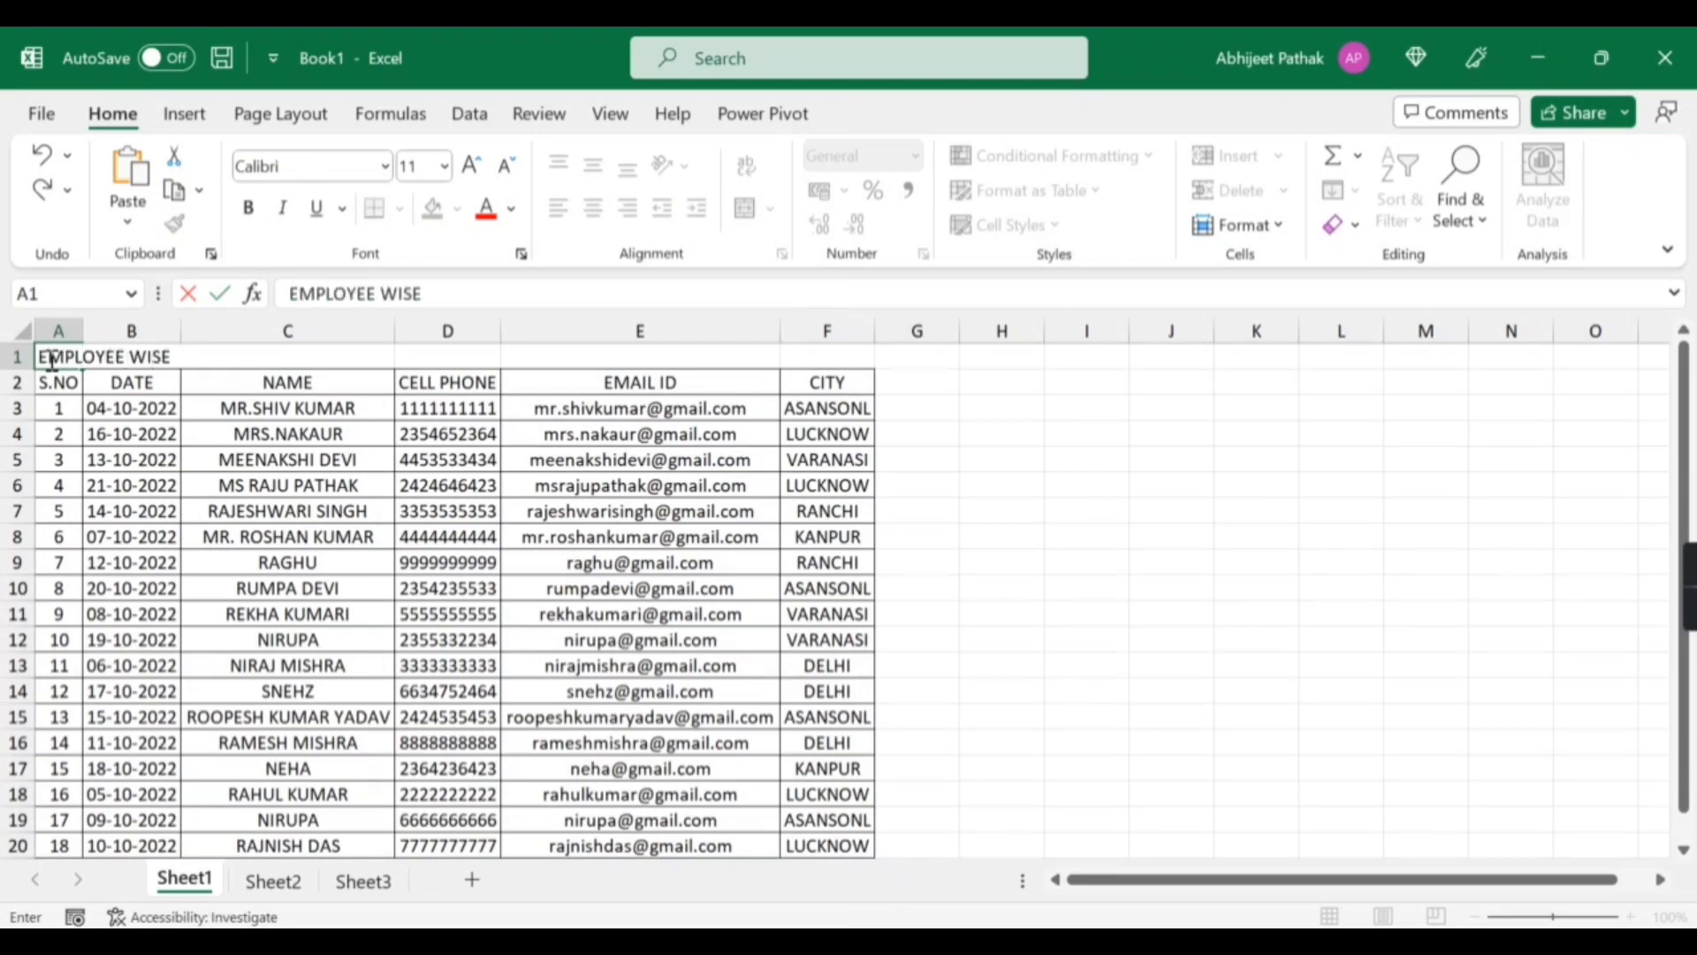
pyautogui.write(' DATA')
pyautogui.click(139, 434)
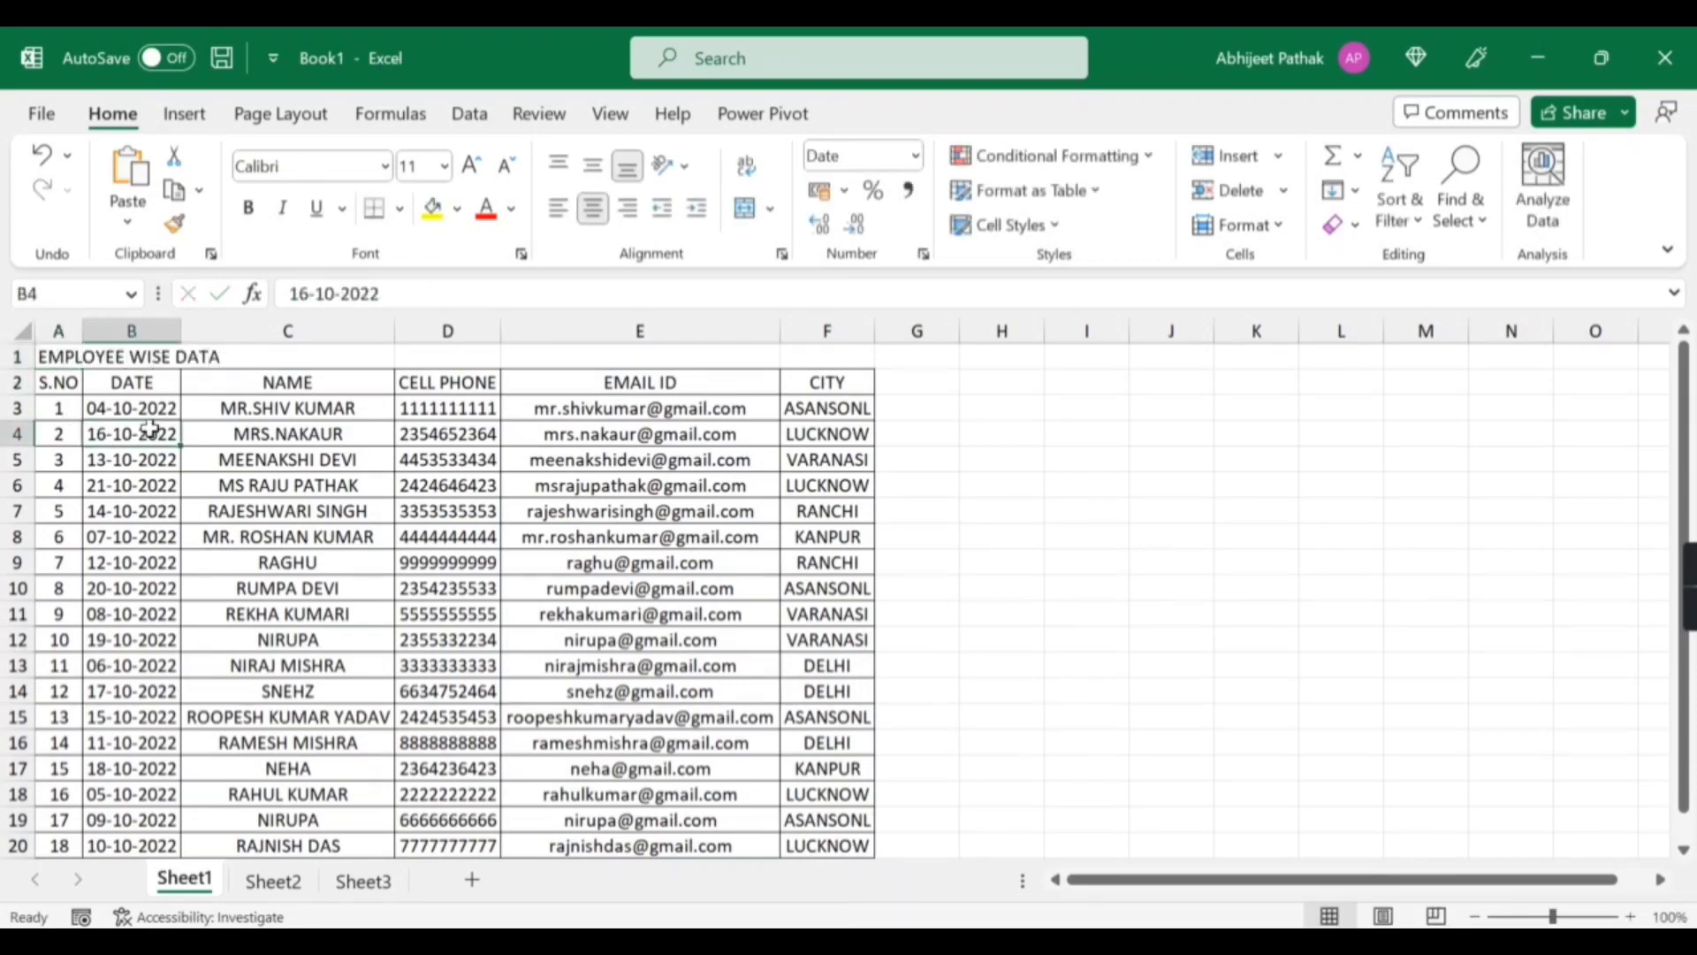
pyautogui.click(73, 360)
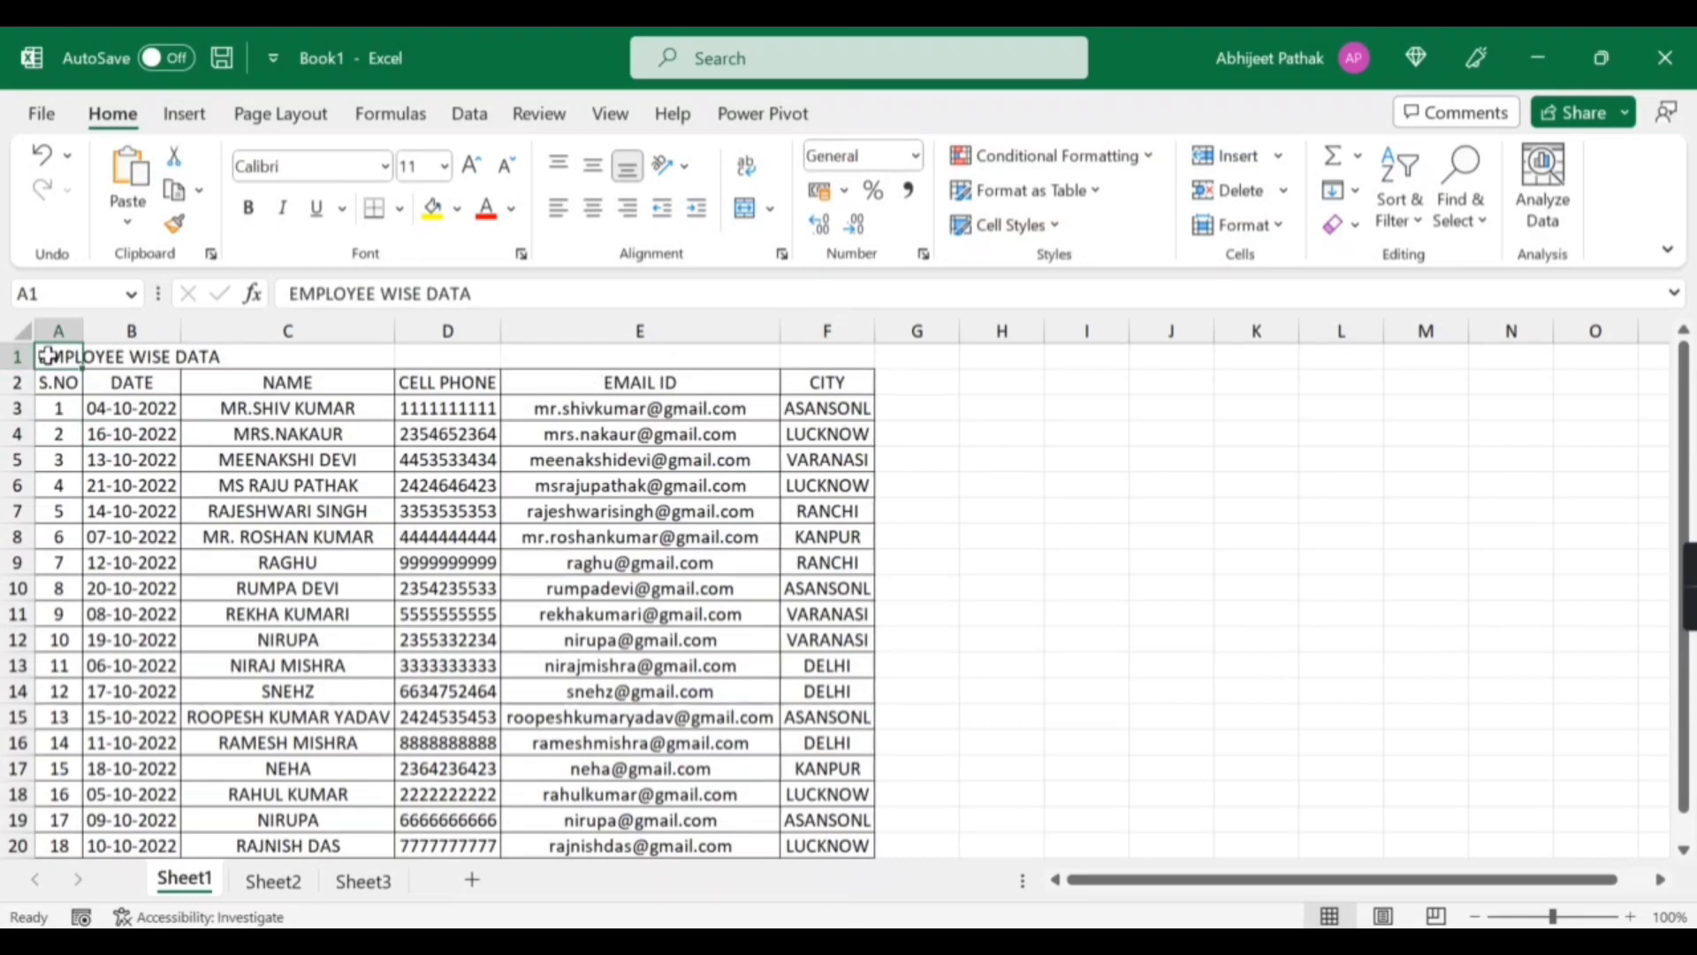
pyautogui.moveTo(58, 357); pyautogui.dragTo(826, 365)
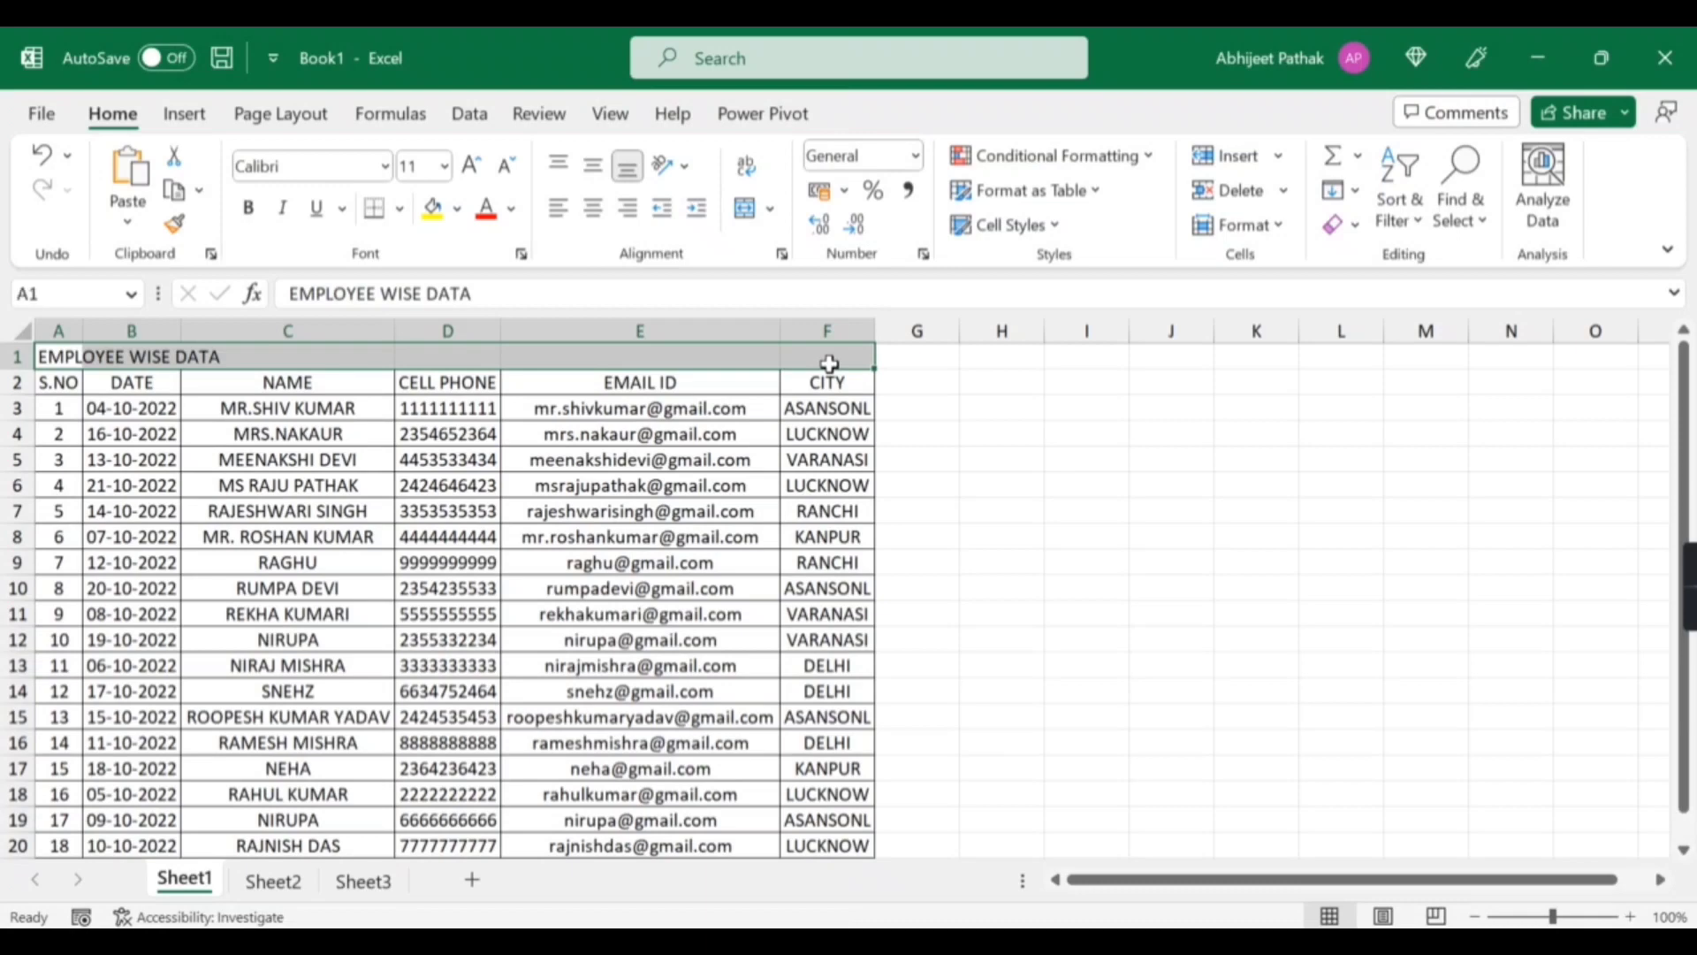
pyautogui.click(745, 209)
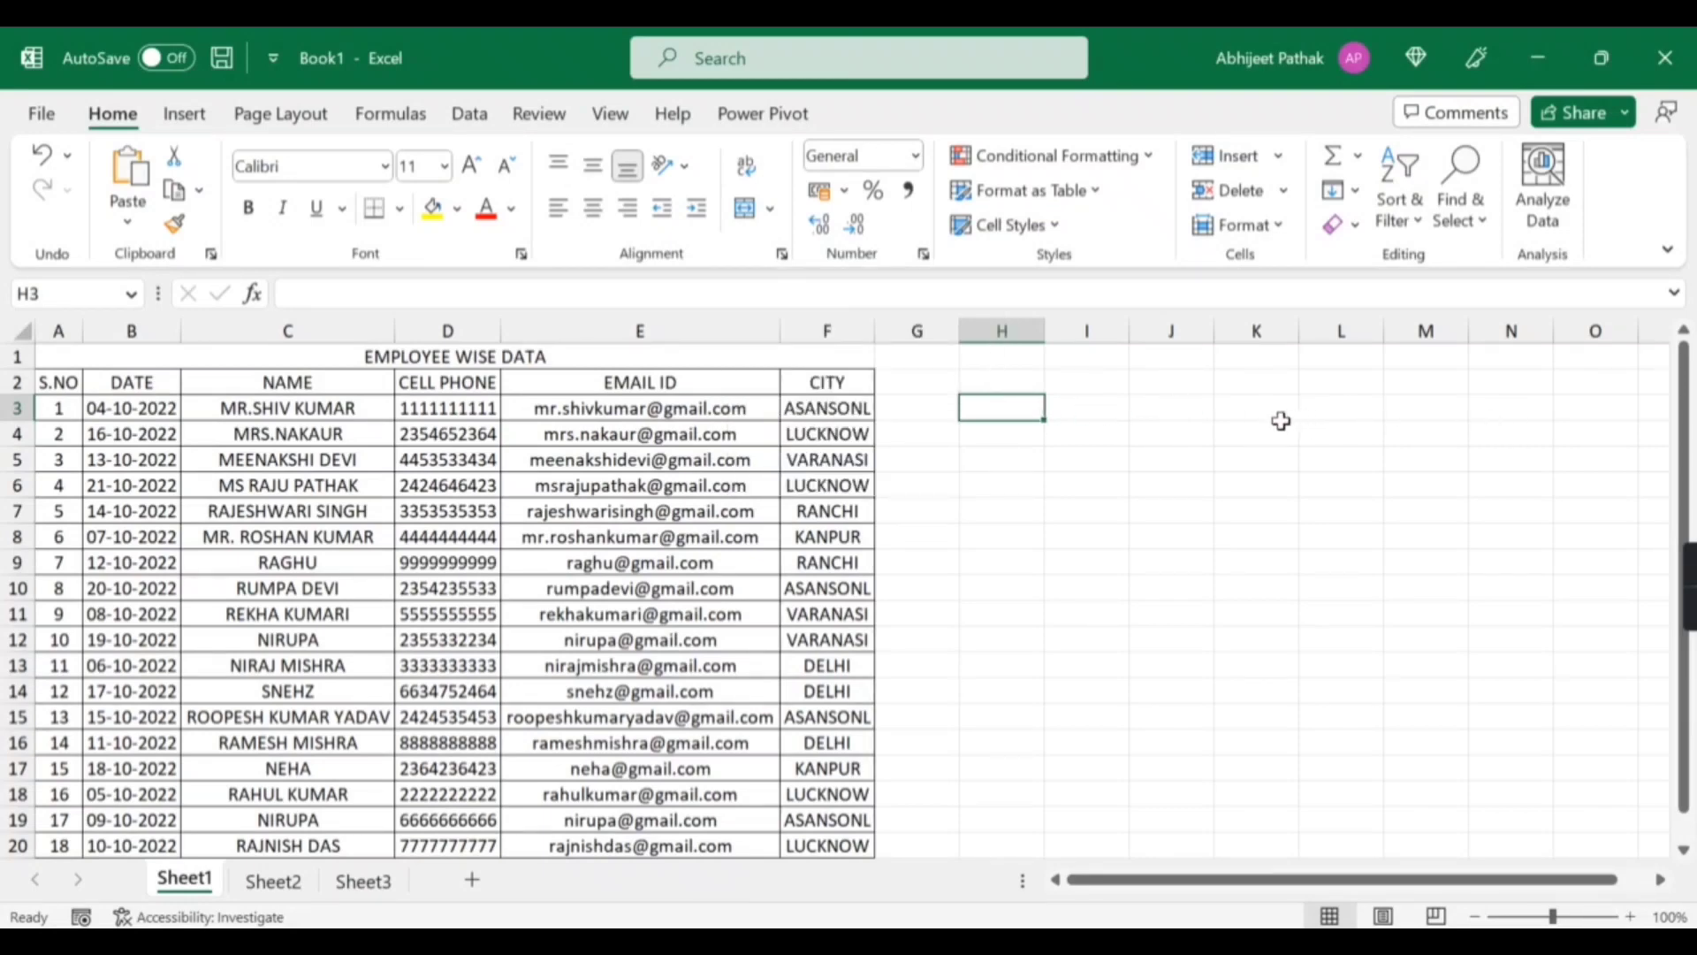
pyautogui.click(1100, 411)
pyautogui.click(1163, 407)
pyautogui.moveTo(1021, 410); pyautogui.dragTo(1147, 412)
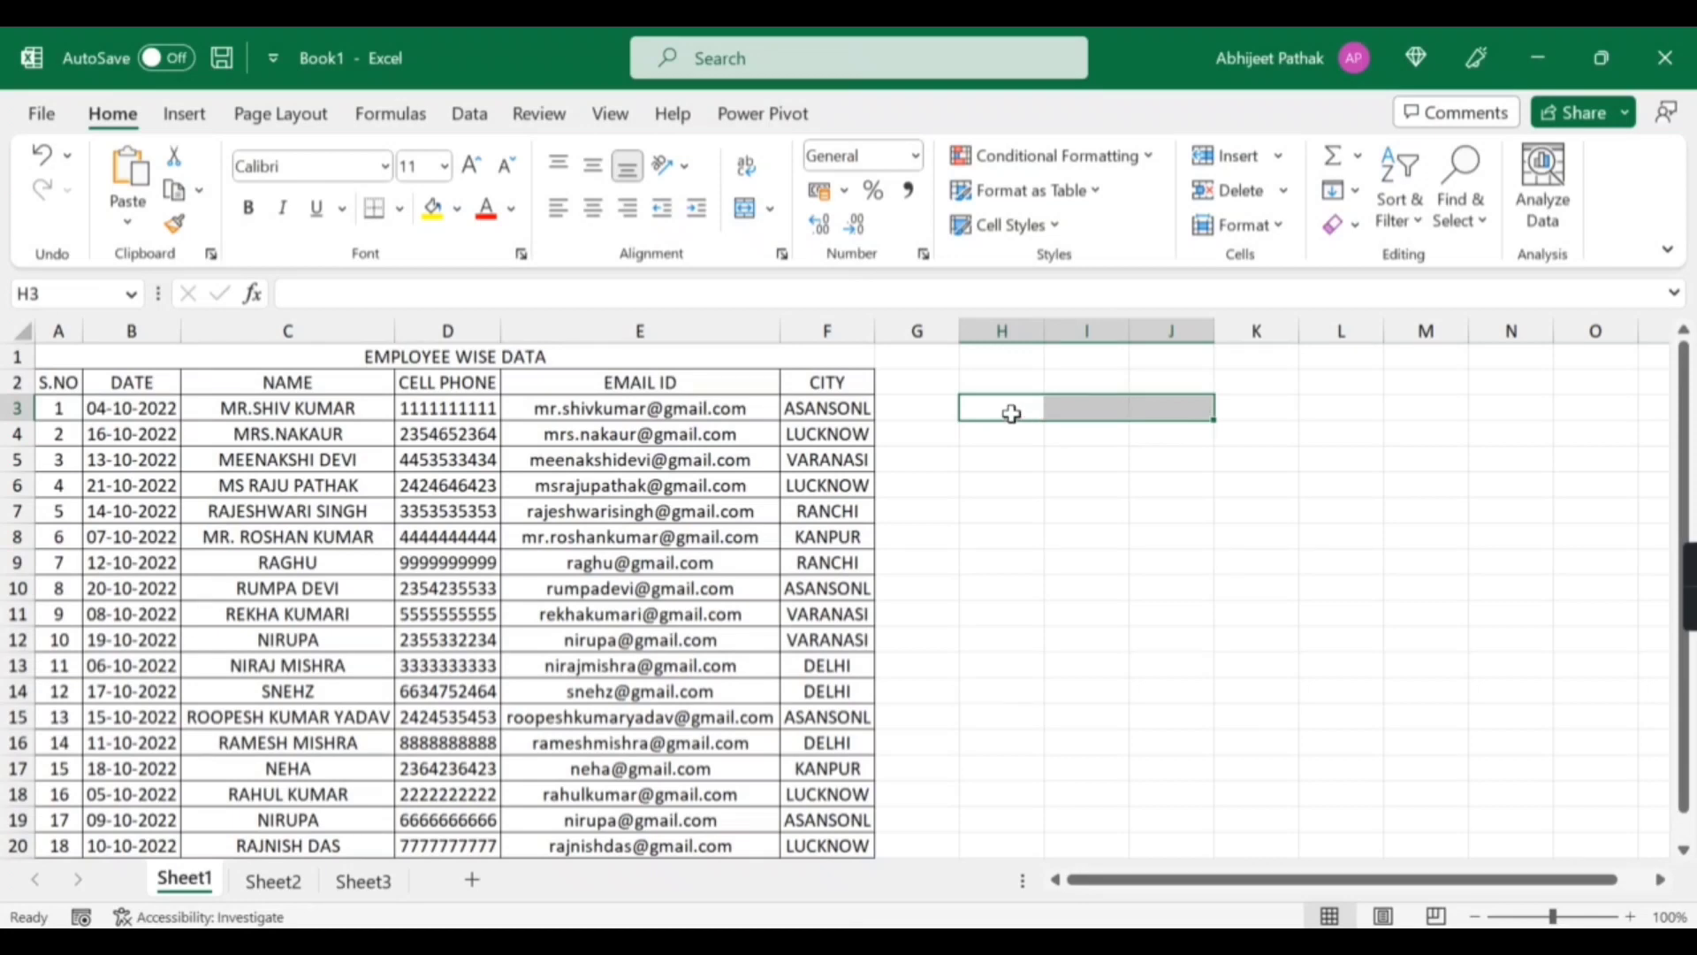
pyautogui.click(745, 208)
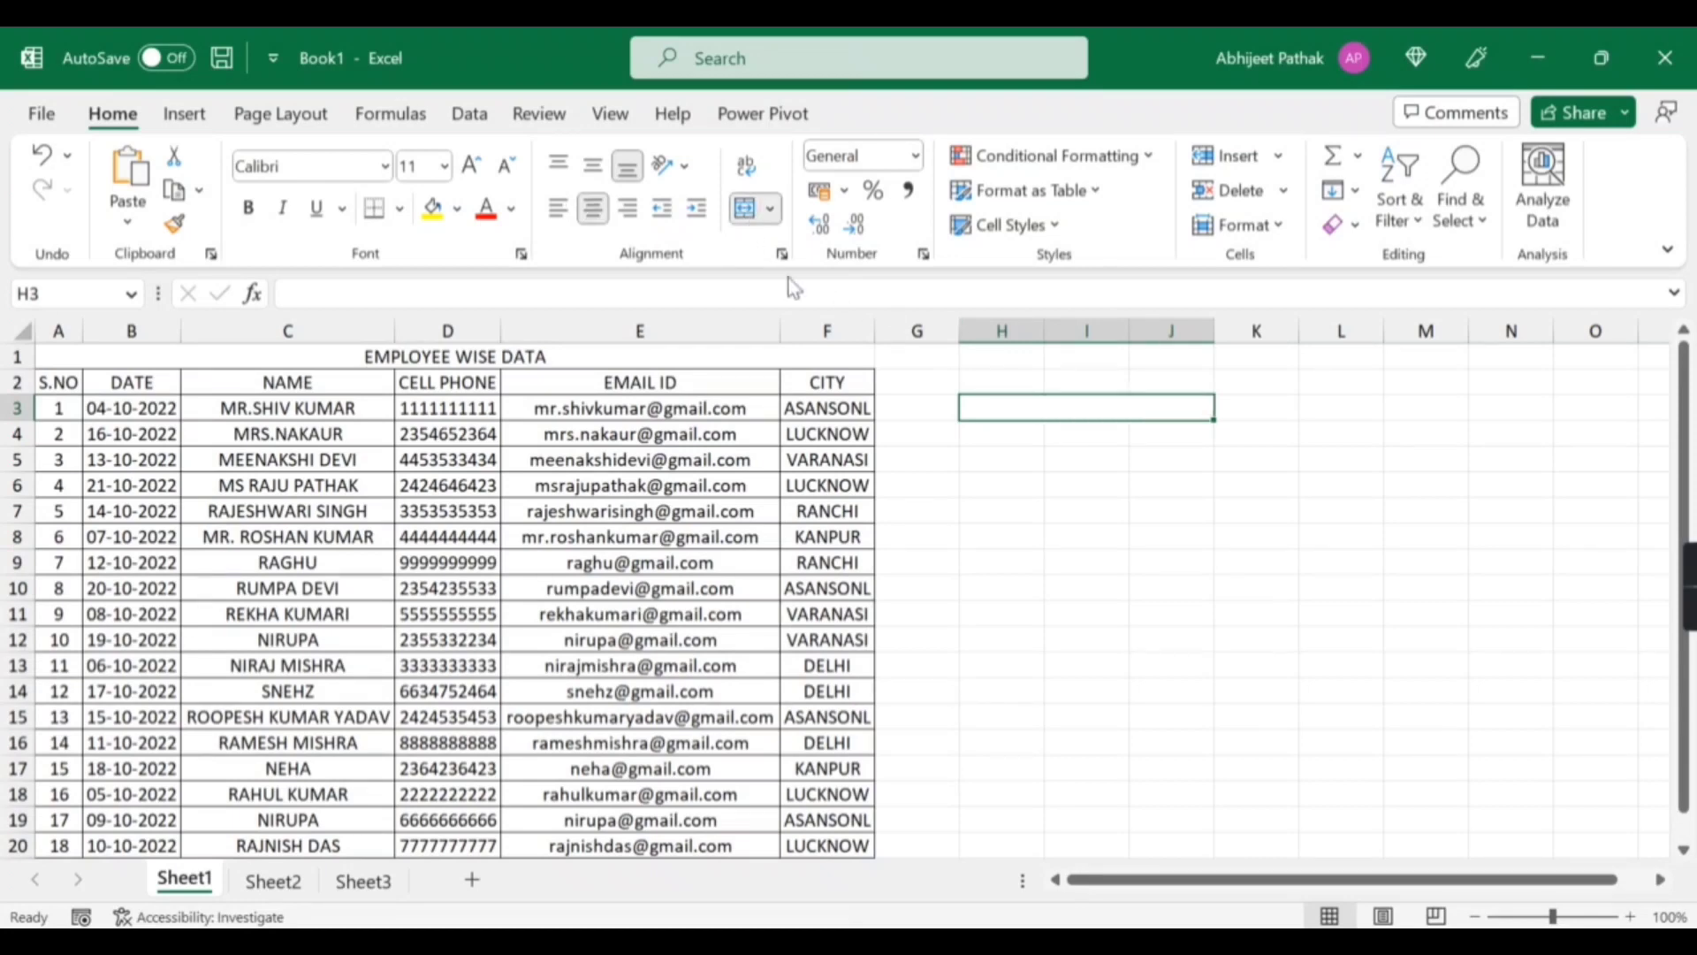
pyautogui.hotkey('ctrl', 'z')
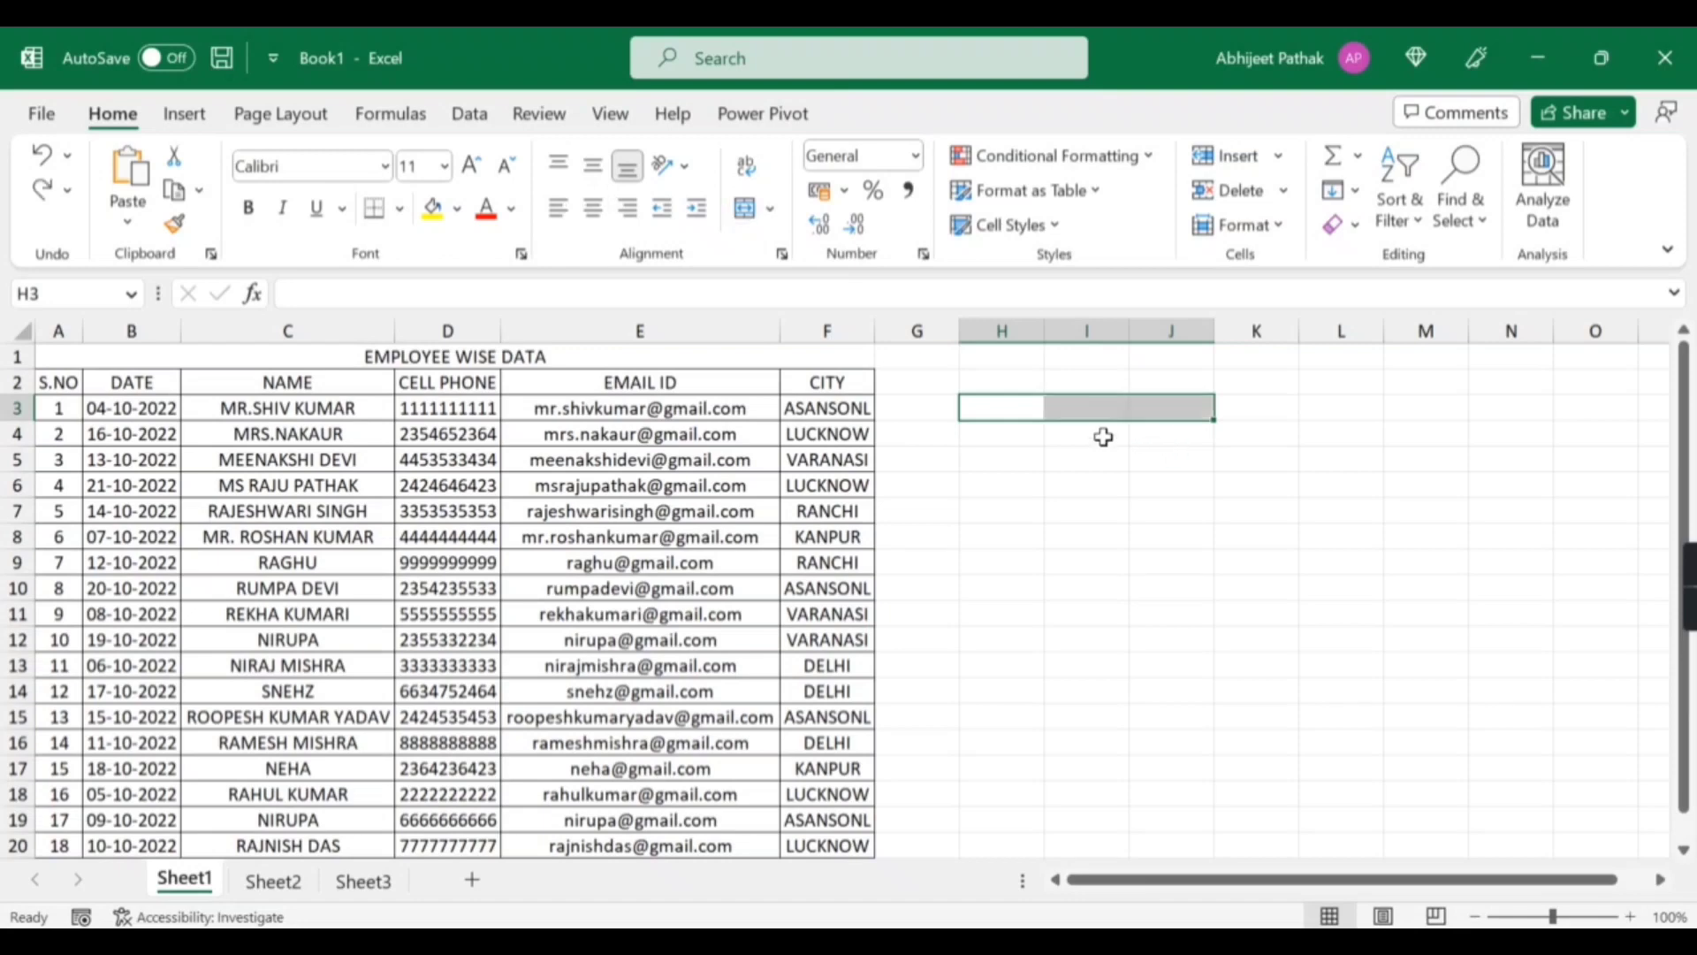
pyautogui.click(999, 403)
pyautogui.write('DDD')
pyautogui.press('Return')
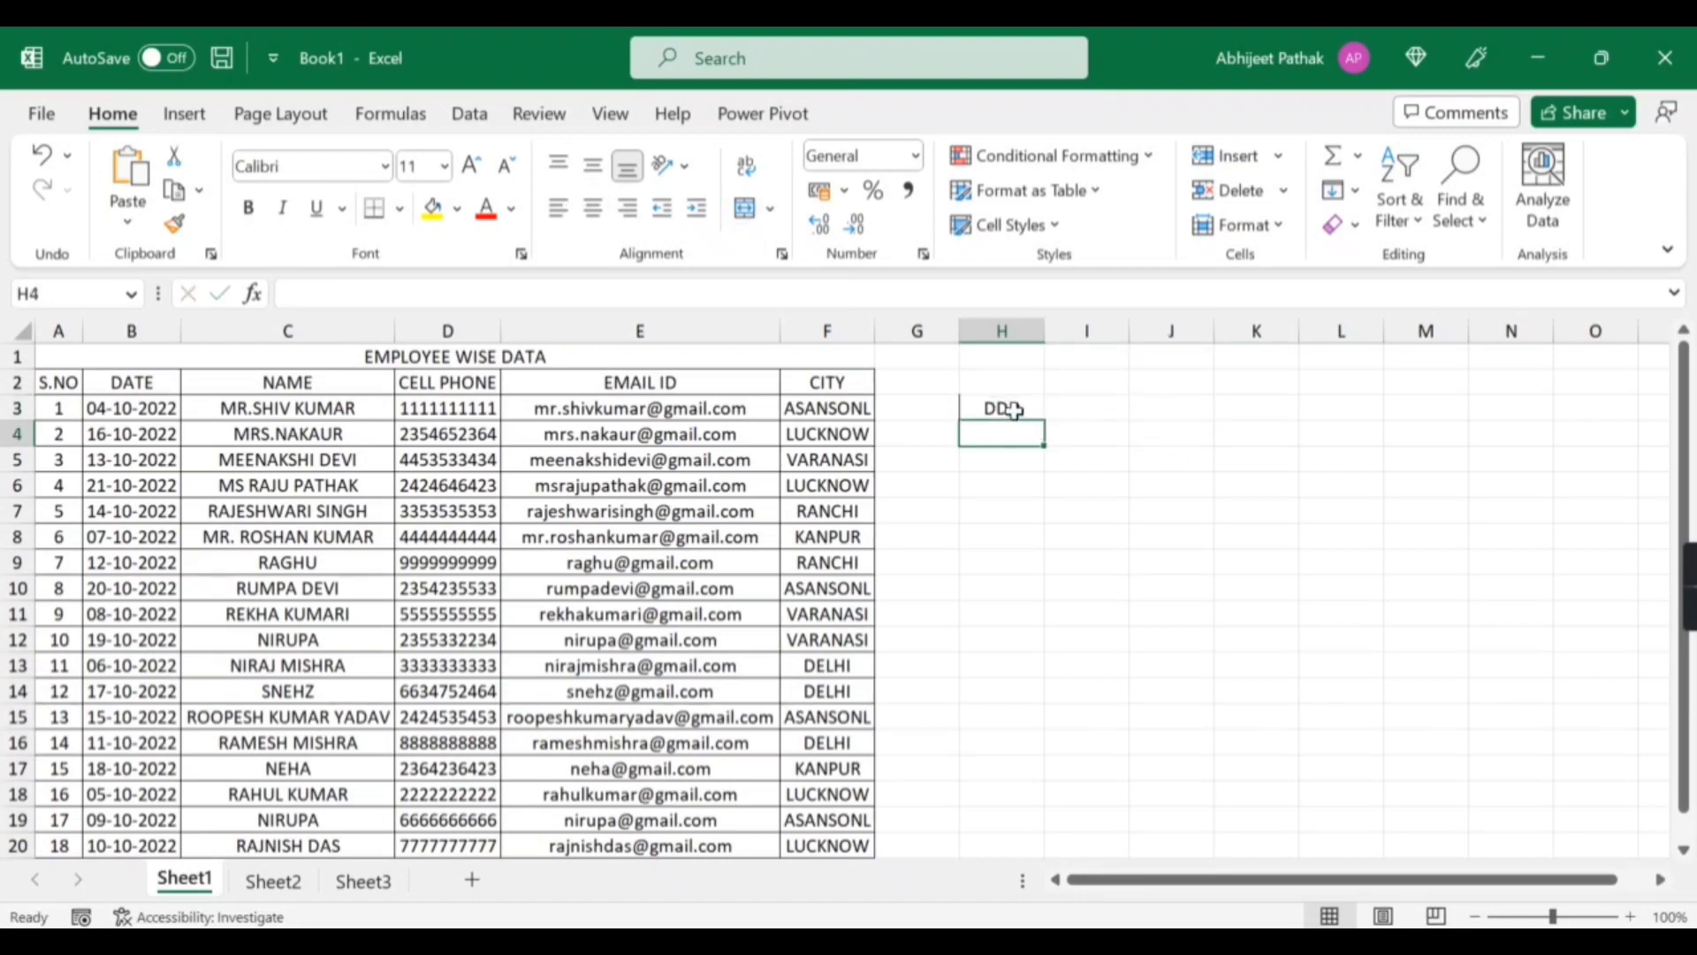
pyautogui.moveTo(1013, 410); pyautogui.dragTo(1246, 406)
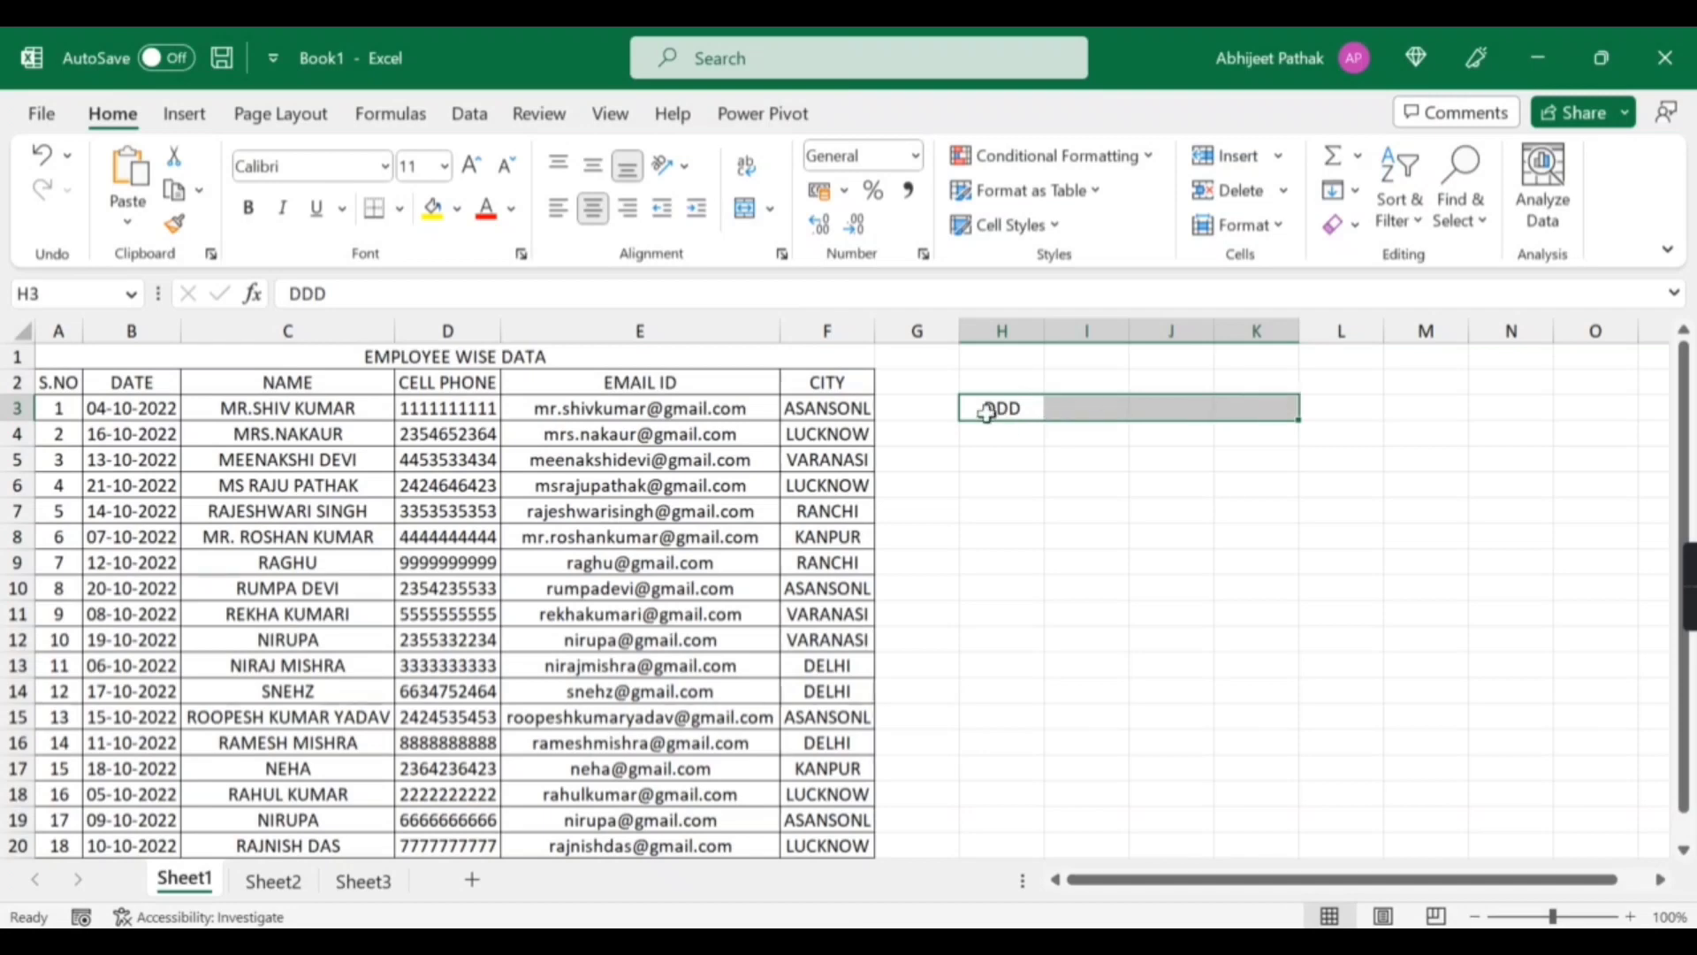
pyautogui.click(745, 208)
pyautogui.hotkey('ctrl', 'z')
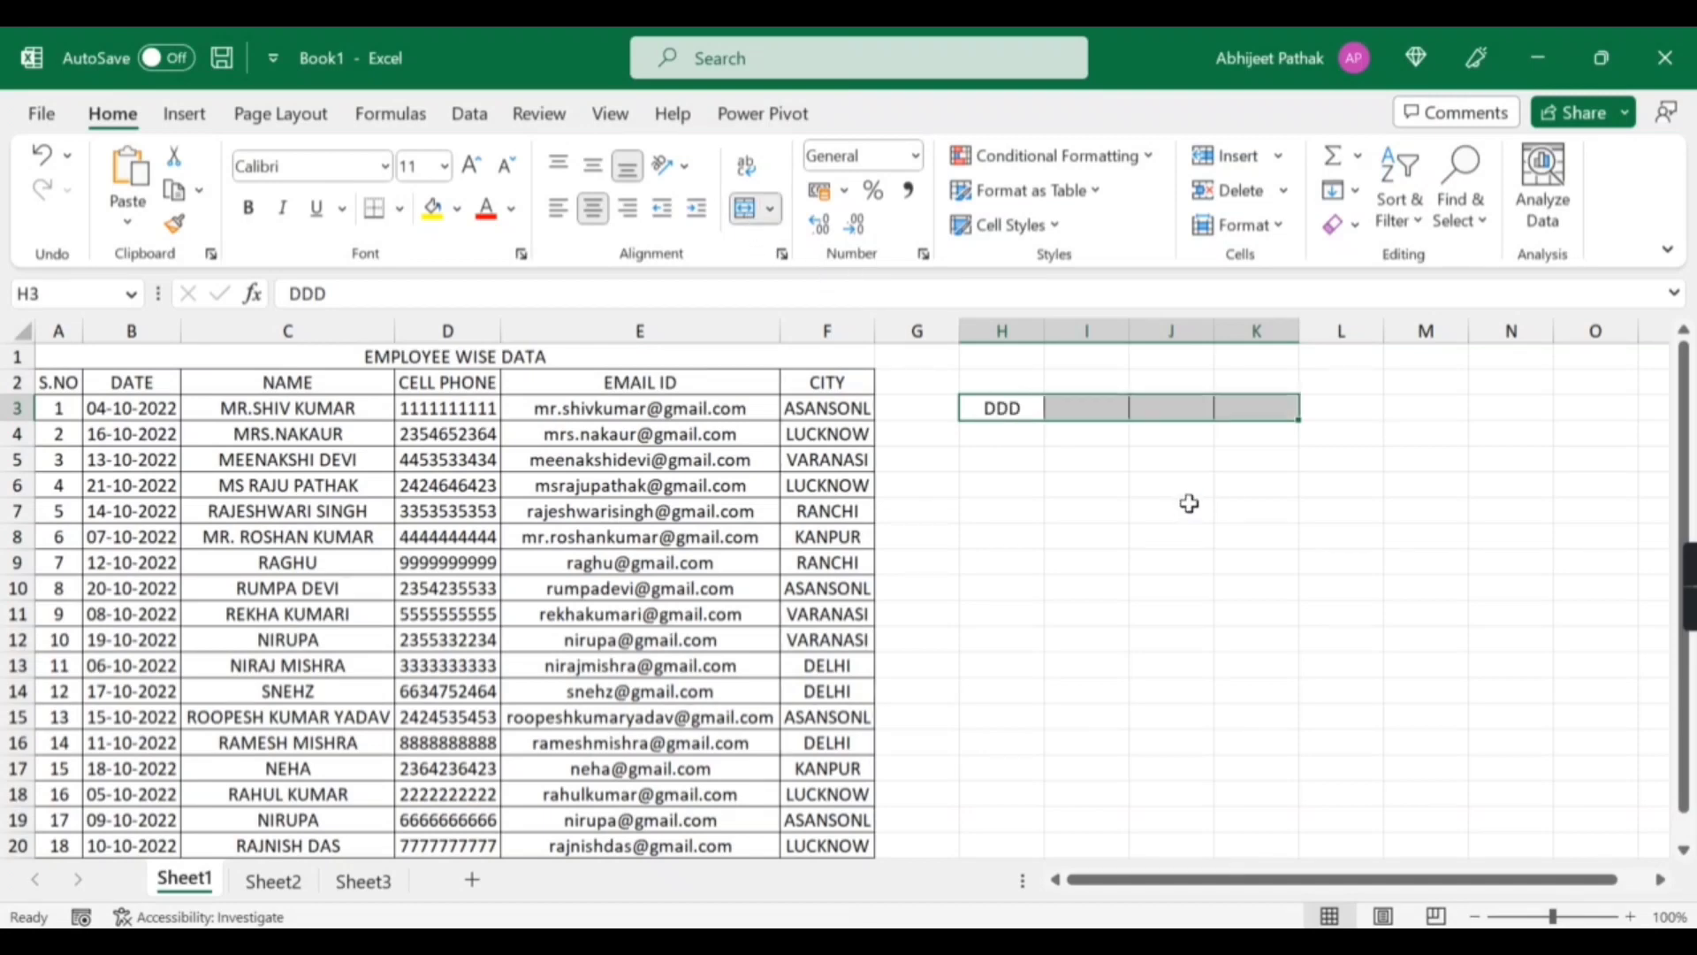
pyautogui.hotkey('ctrl', 'z')
# - Make the EMPLOYEE WISE DATA title bold, size 20 with a gold fill, then select the headings row
pyautogui.click(453, 360)
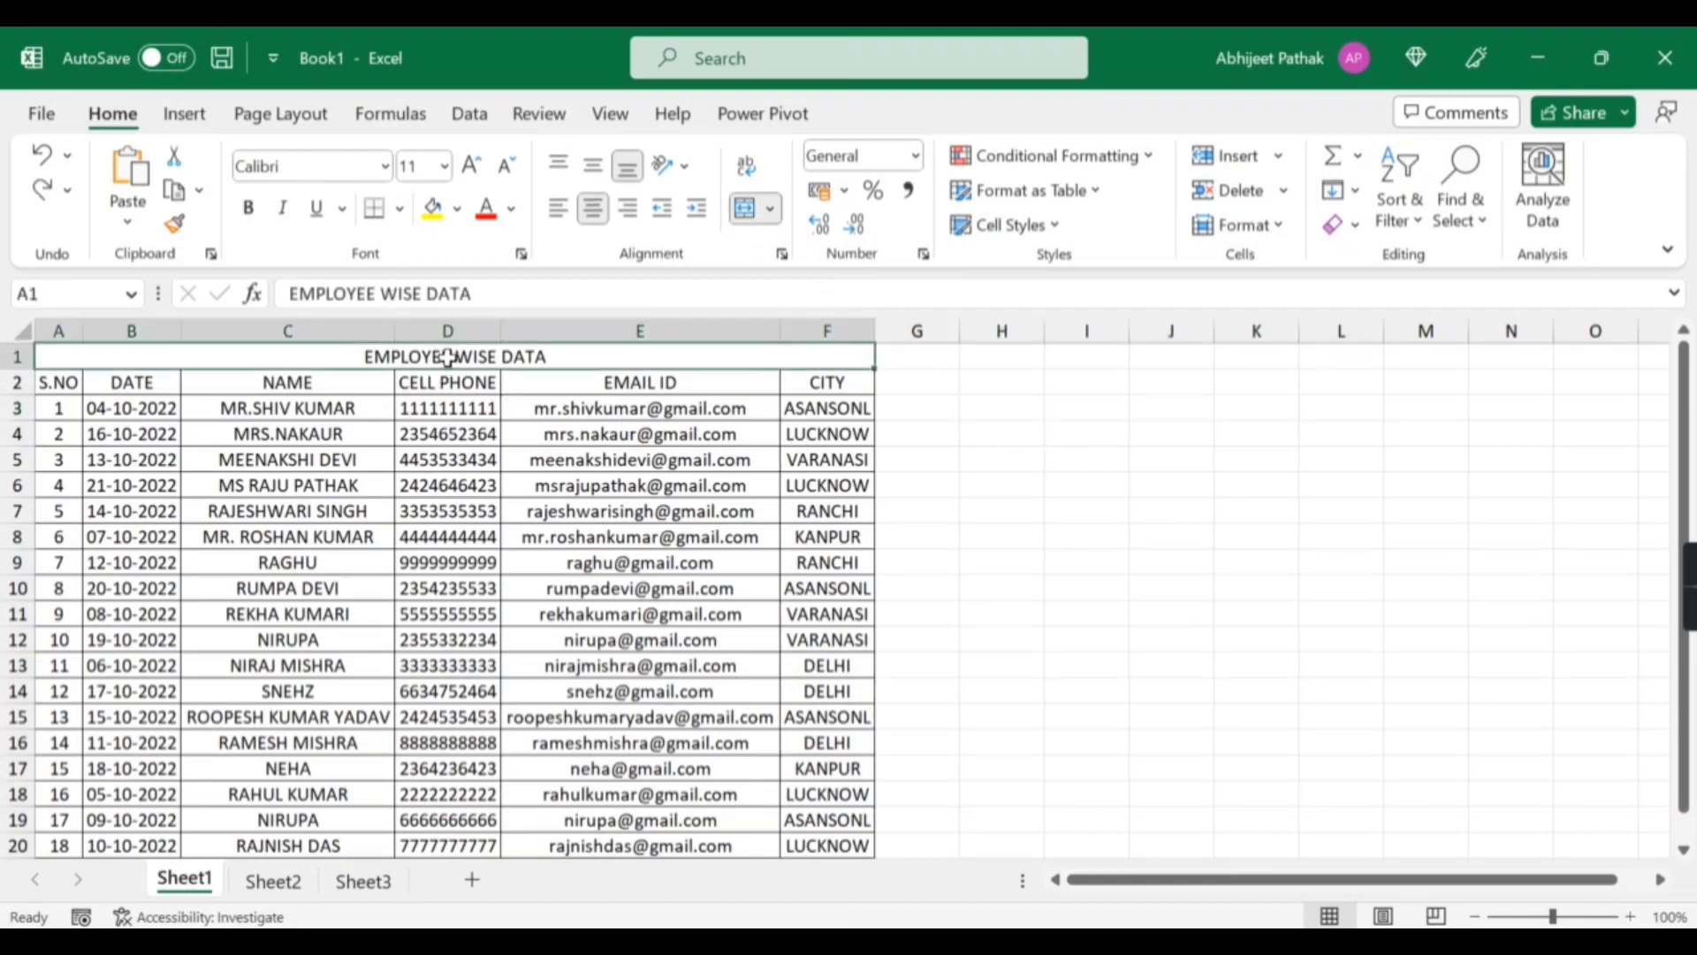
pyautogui.click(250, 208)
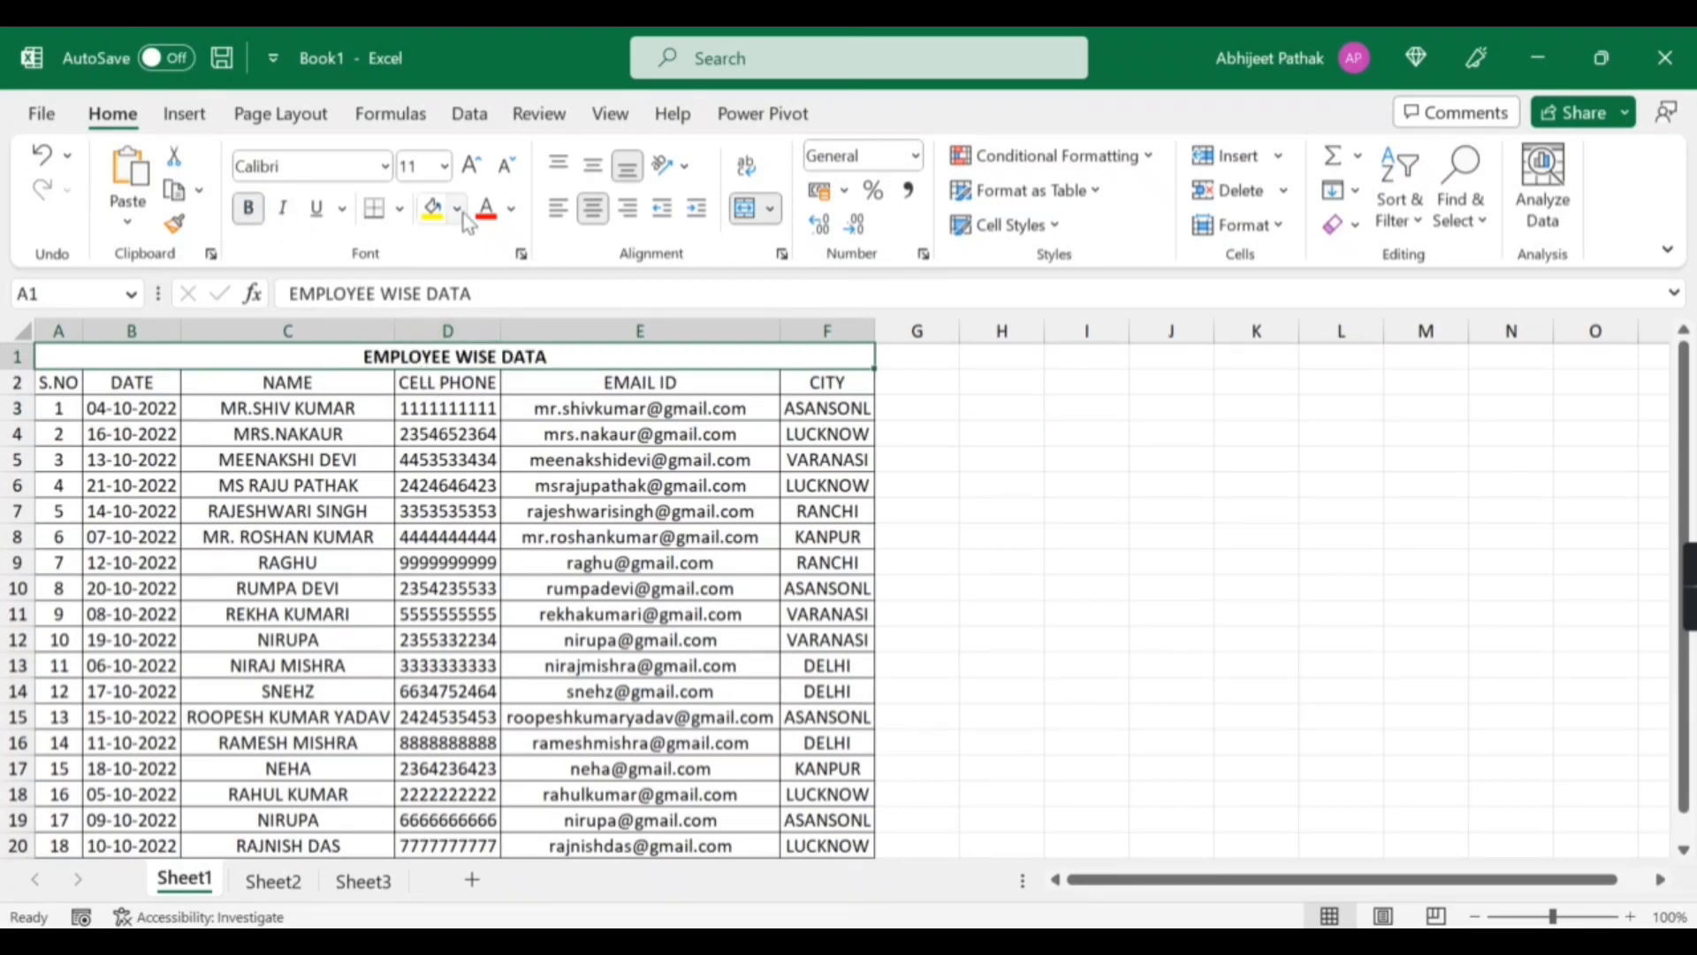
pyautogui.click(457, 208)
pyautogui.click(592, 342)
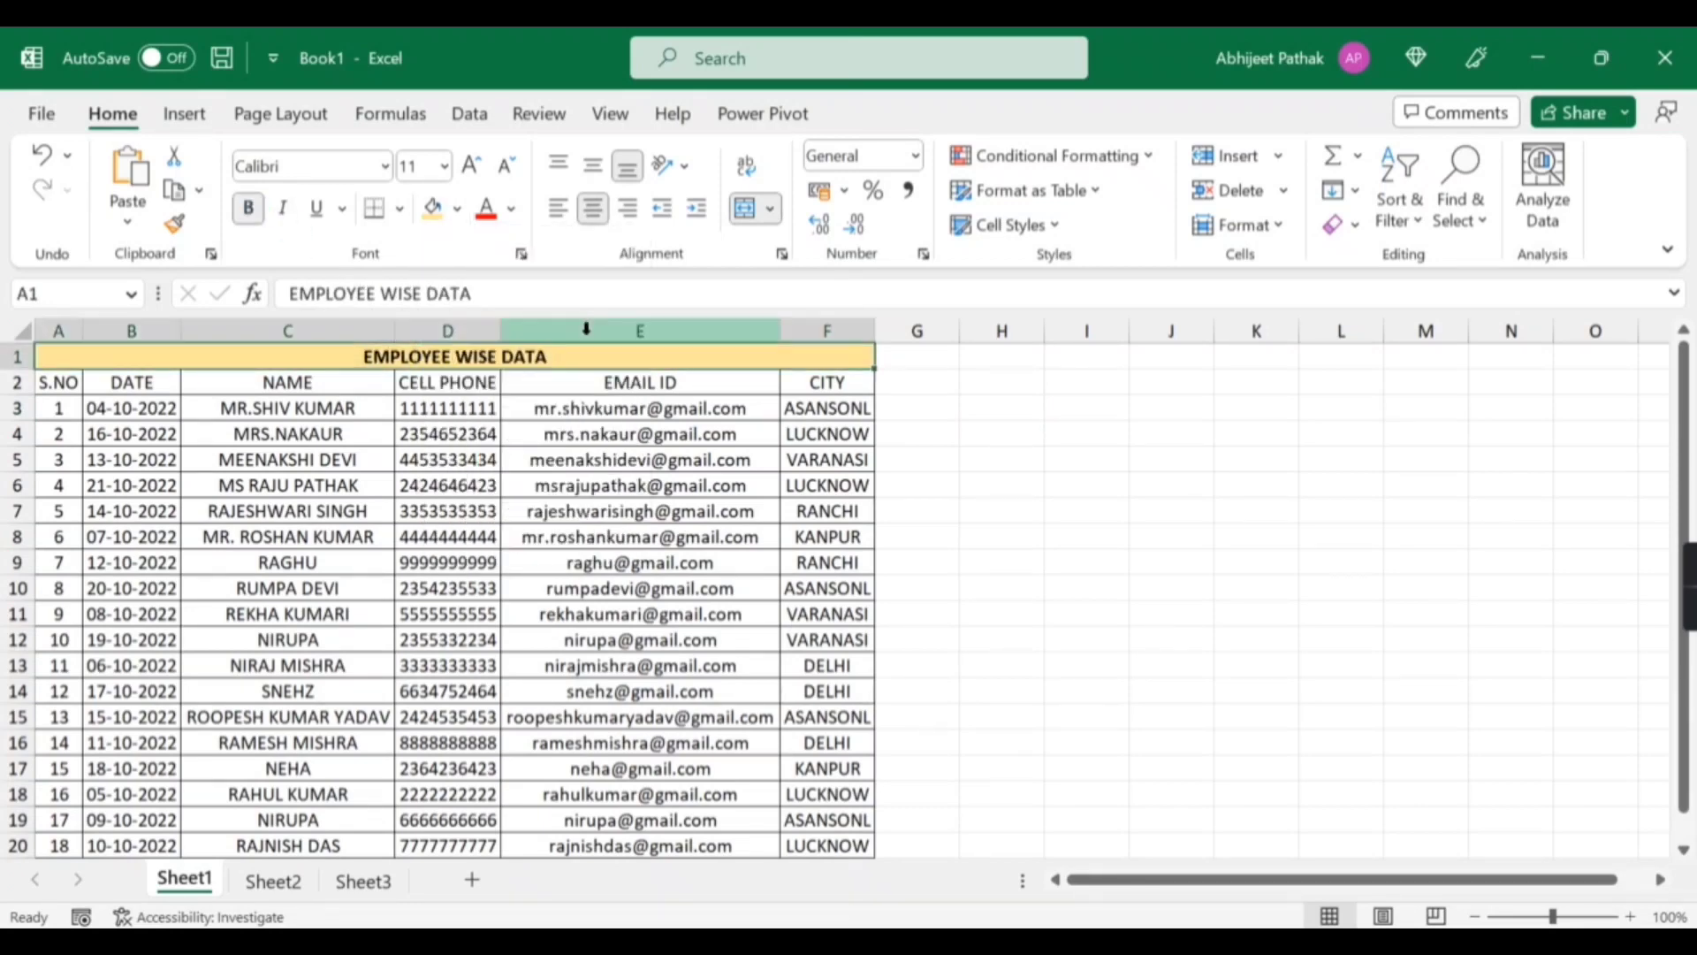
pyautogui.click(471, 164)
pyautogui.click(445, 166)
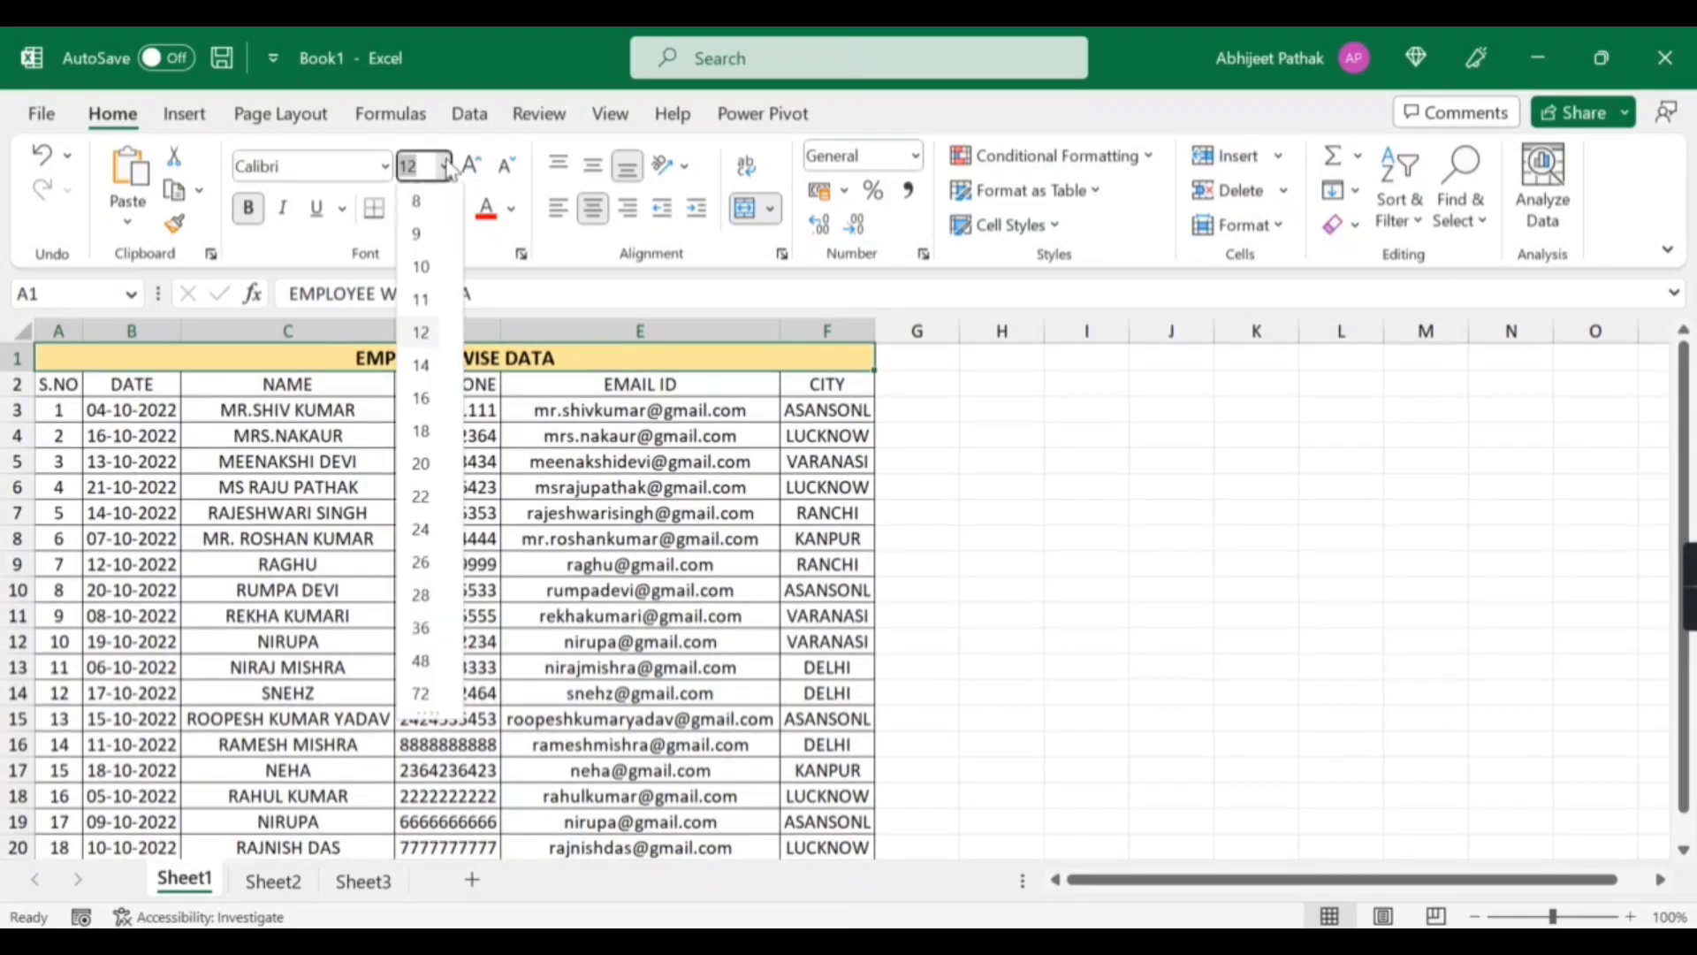
pyautogui.click(433, 463)
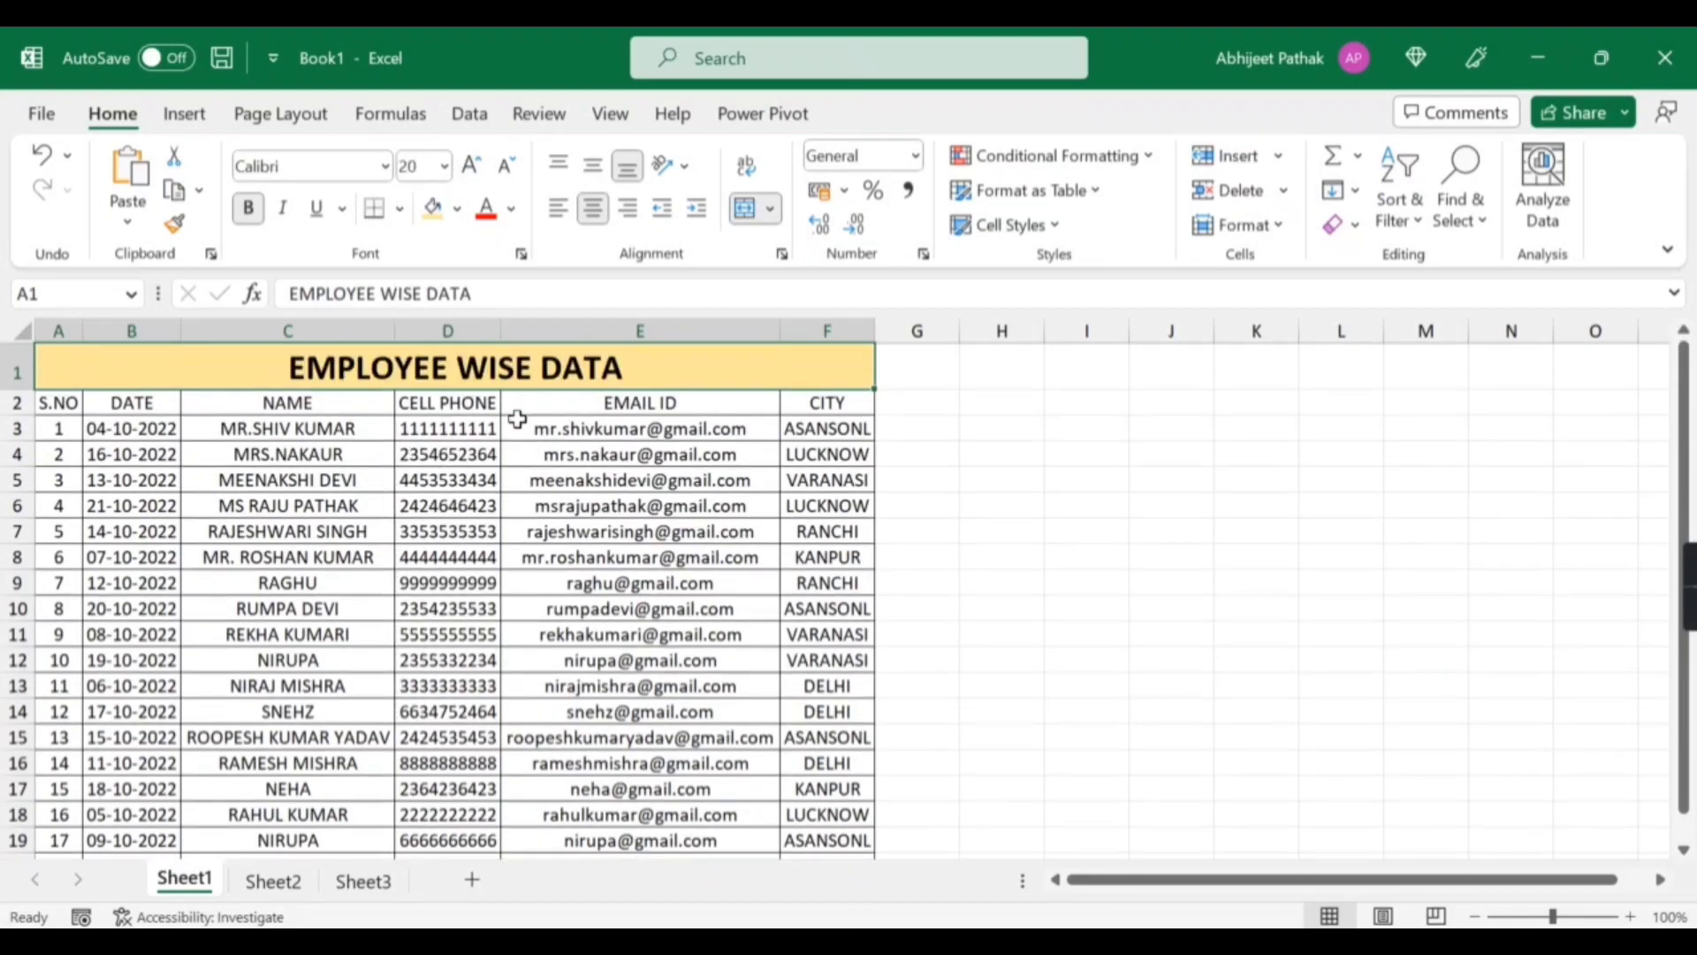
pyautogui.click(533, 444)
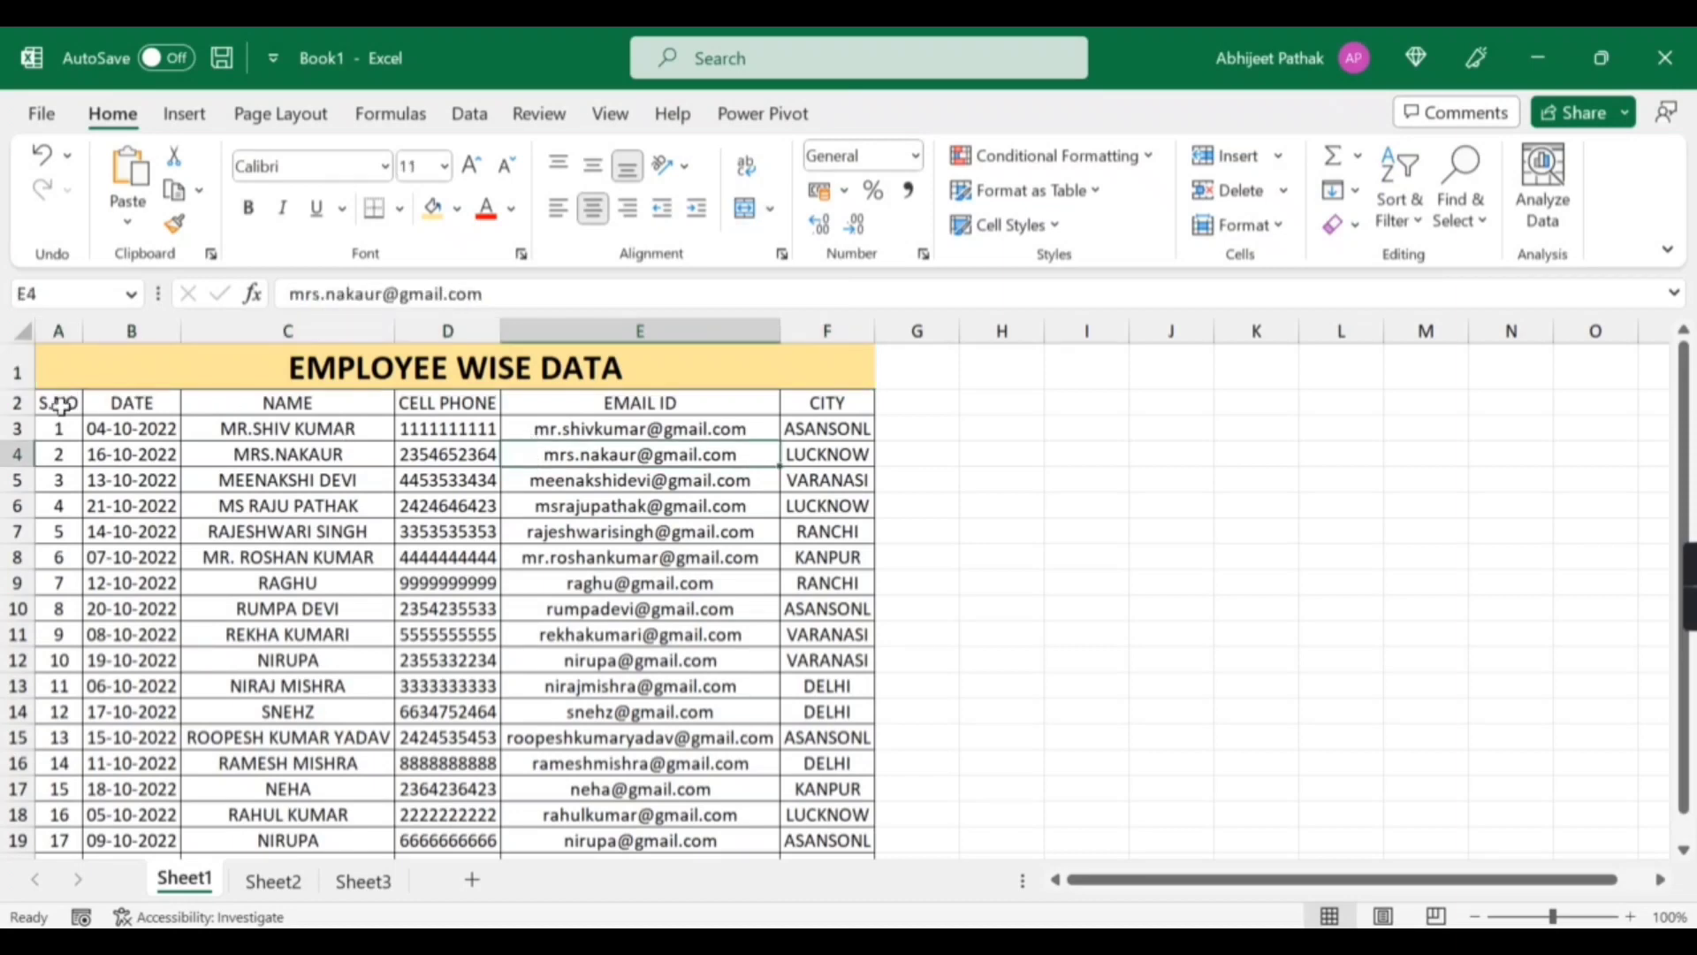
pyautogui.moveTo(57, 403); pyautogui.dragTo(828, 403)
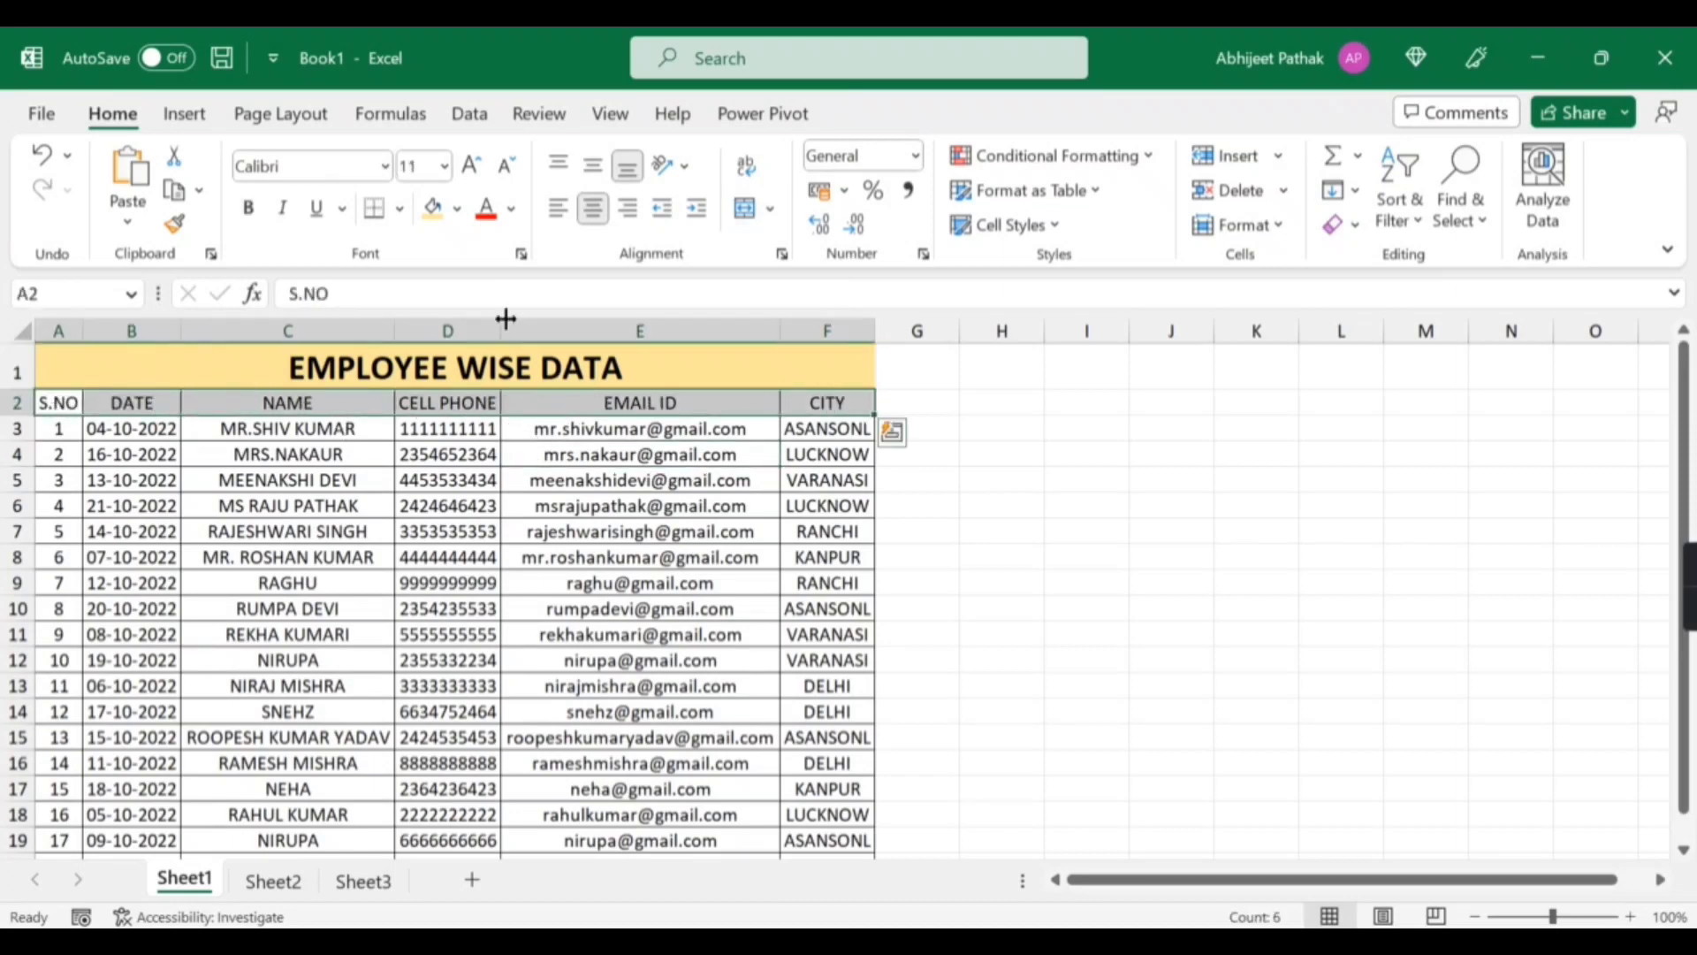
pyautogui.click(458, 209)
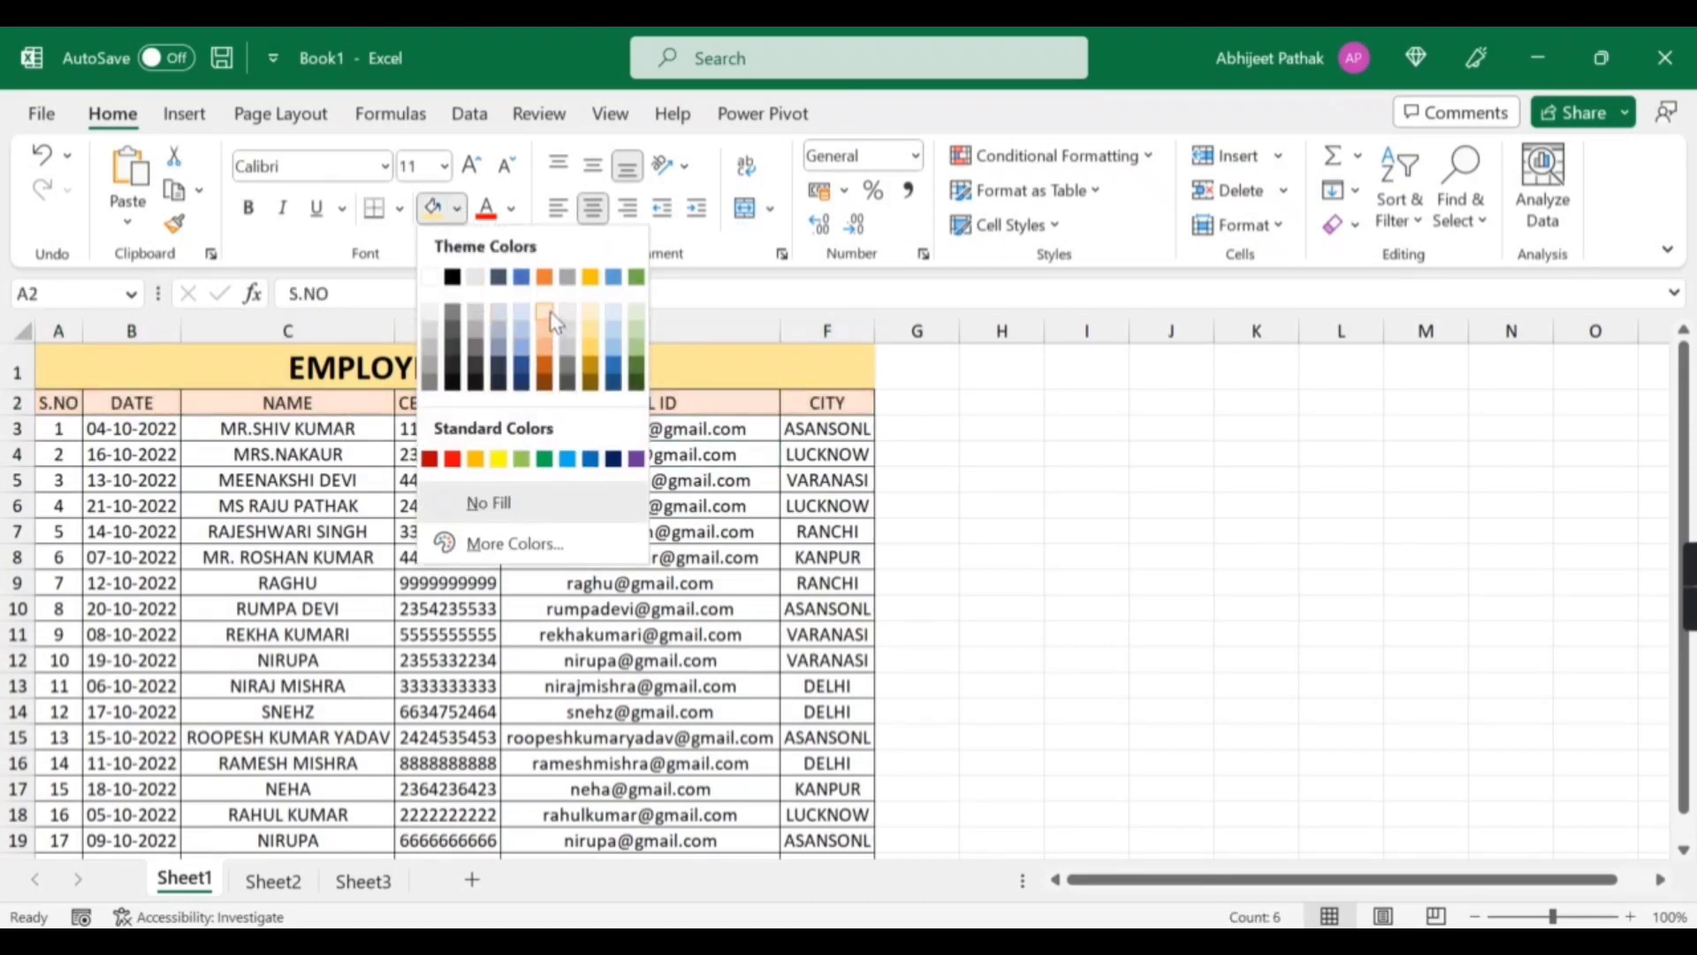
pyautogui.click(541, 327)
pyautogui.click(457, 208)
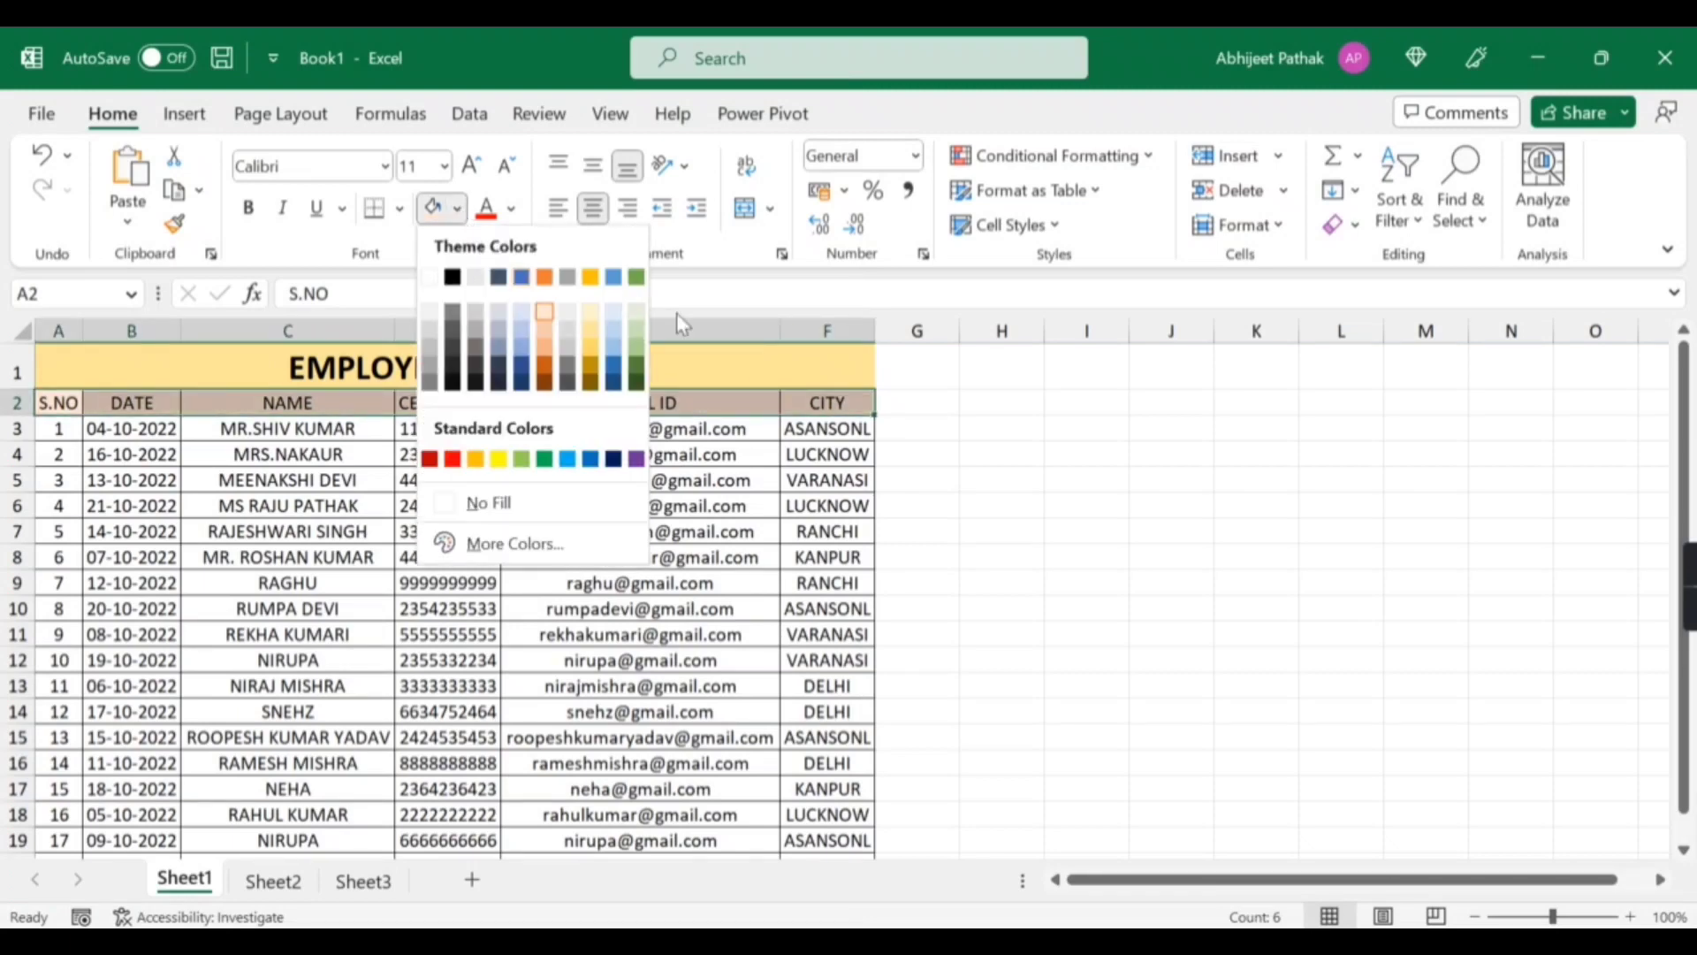
pyautogui.click(613, 329)
pyautogui.click(541, 481)
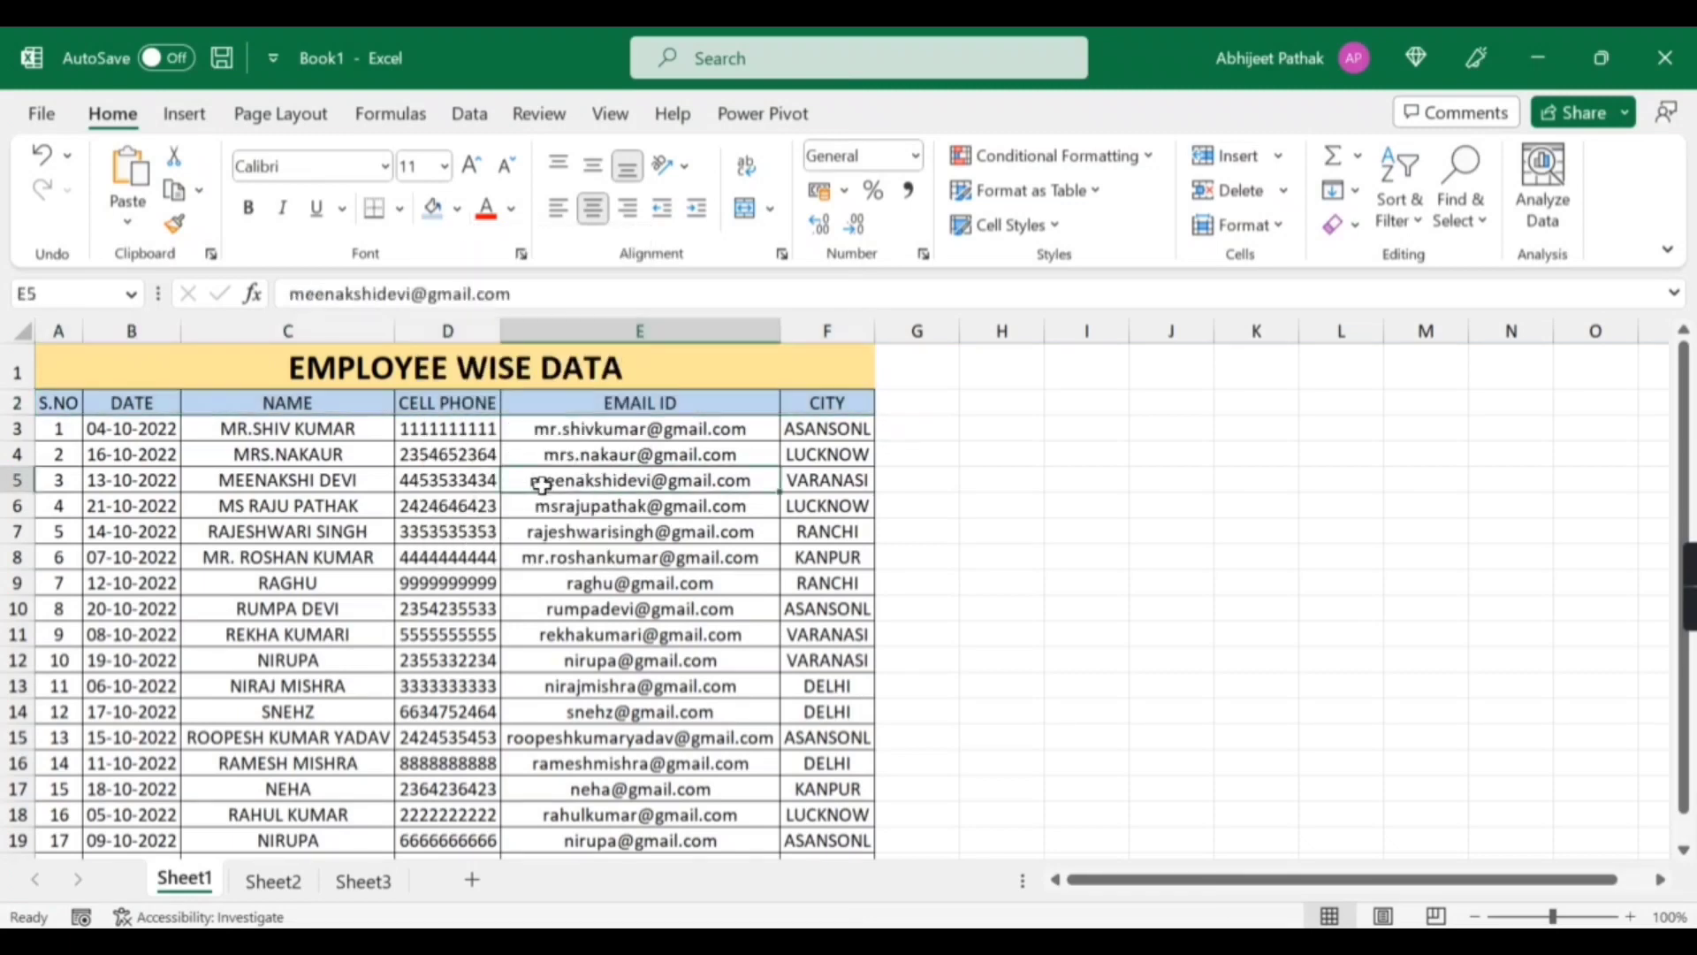
pyautogui.click(613, 430)
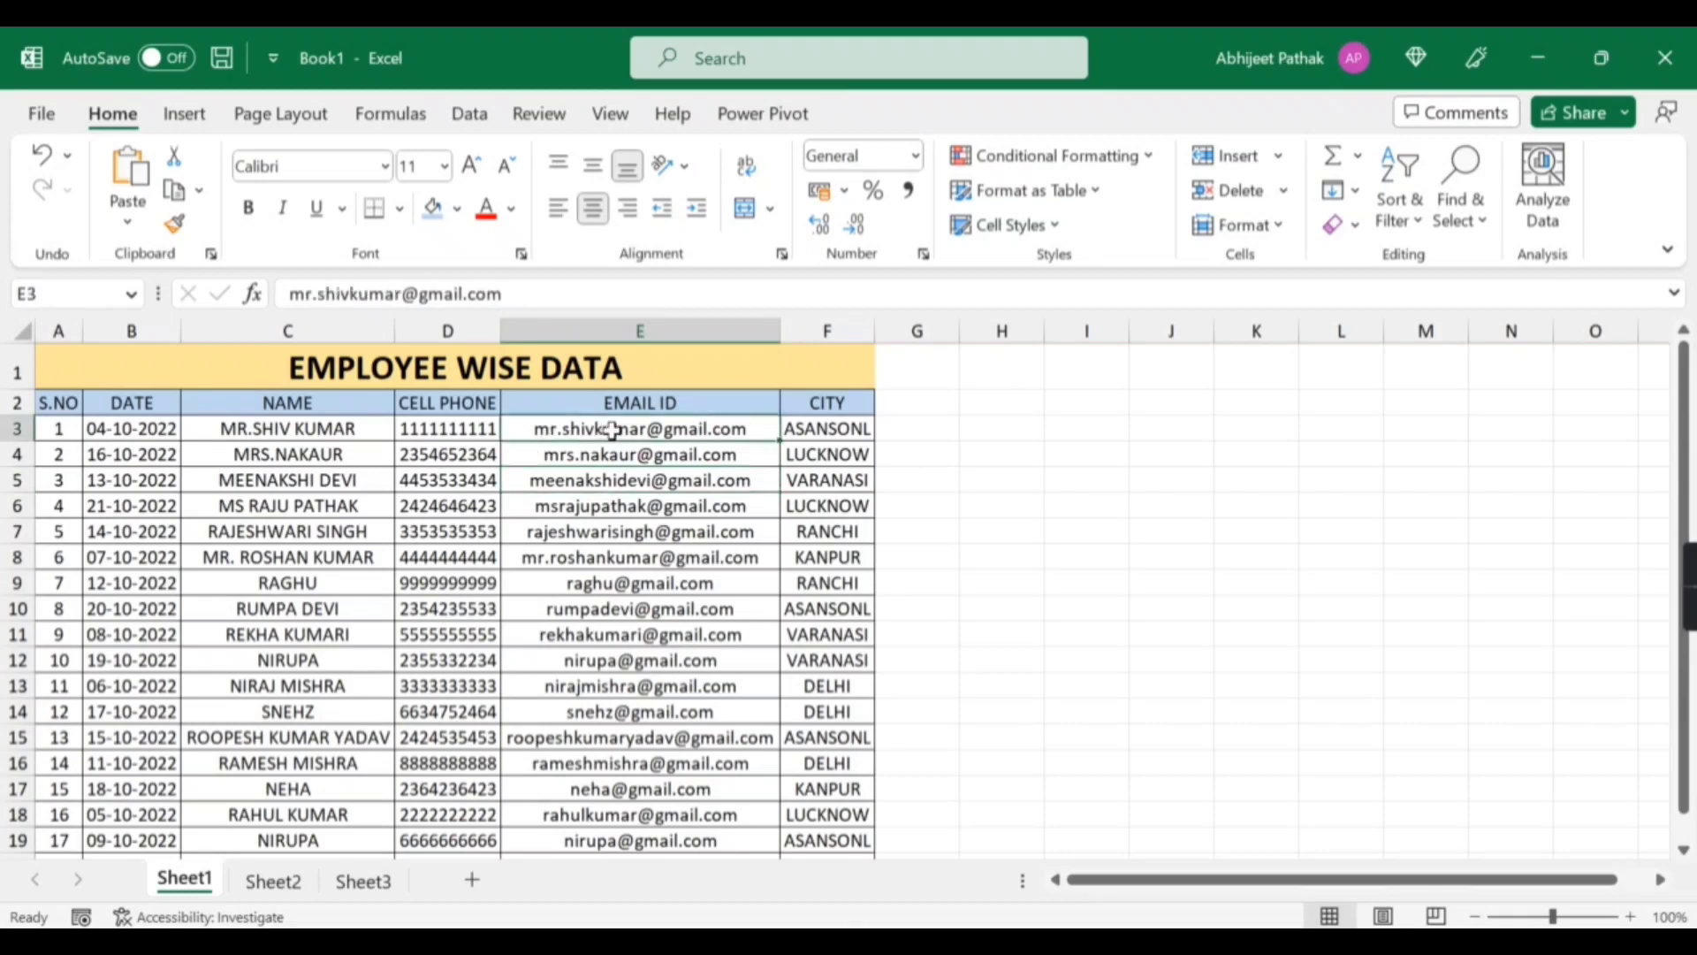
pyautogui.click(435, 355)
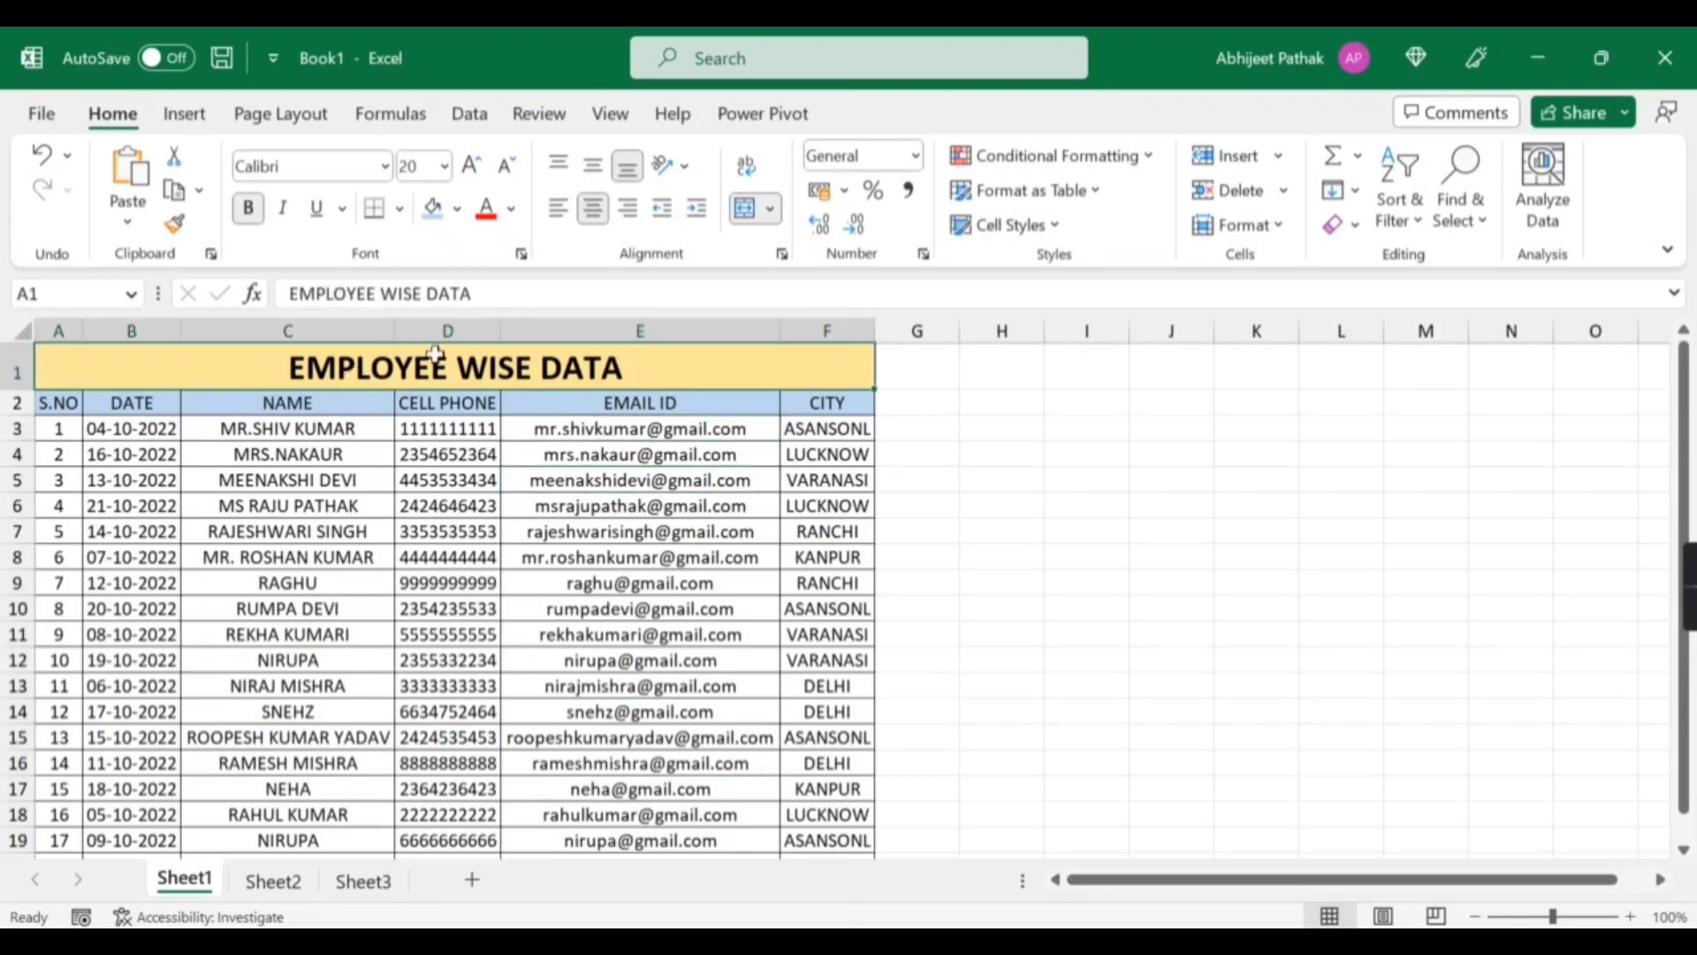
pyautogui.click(442, 455)
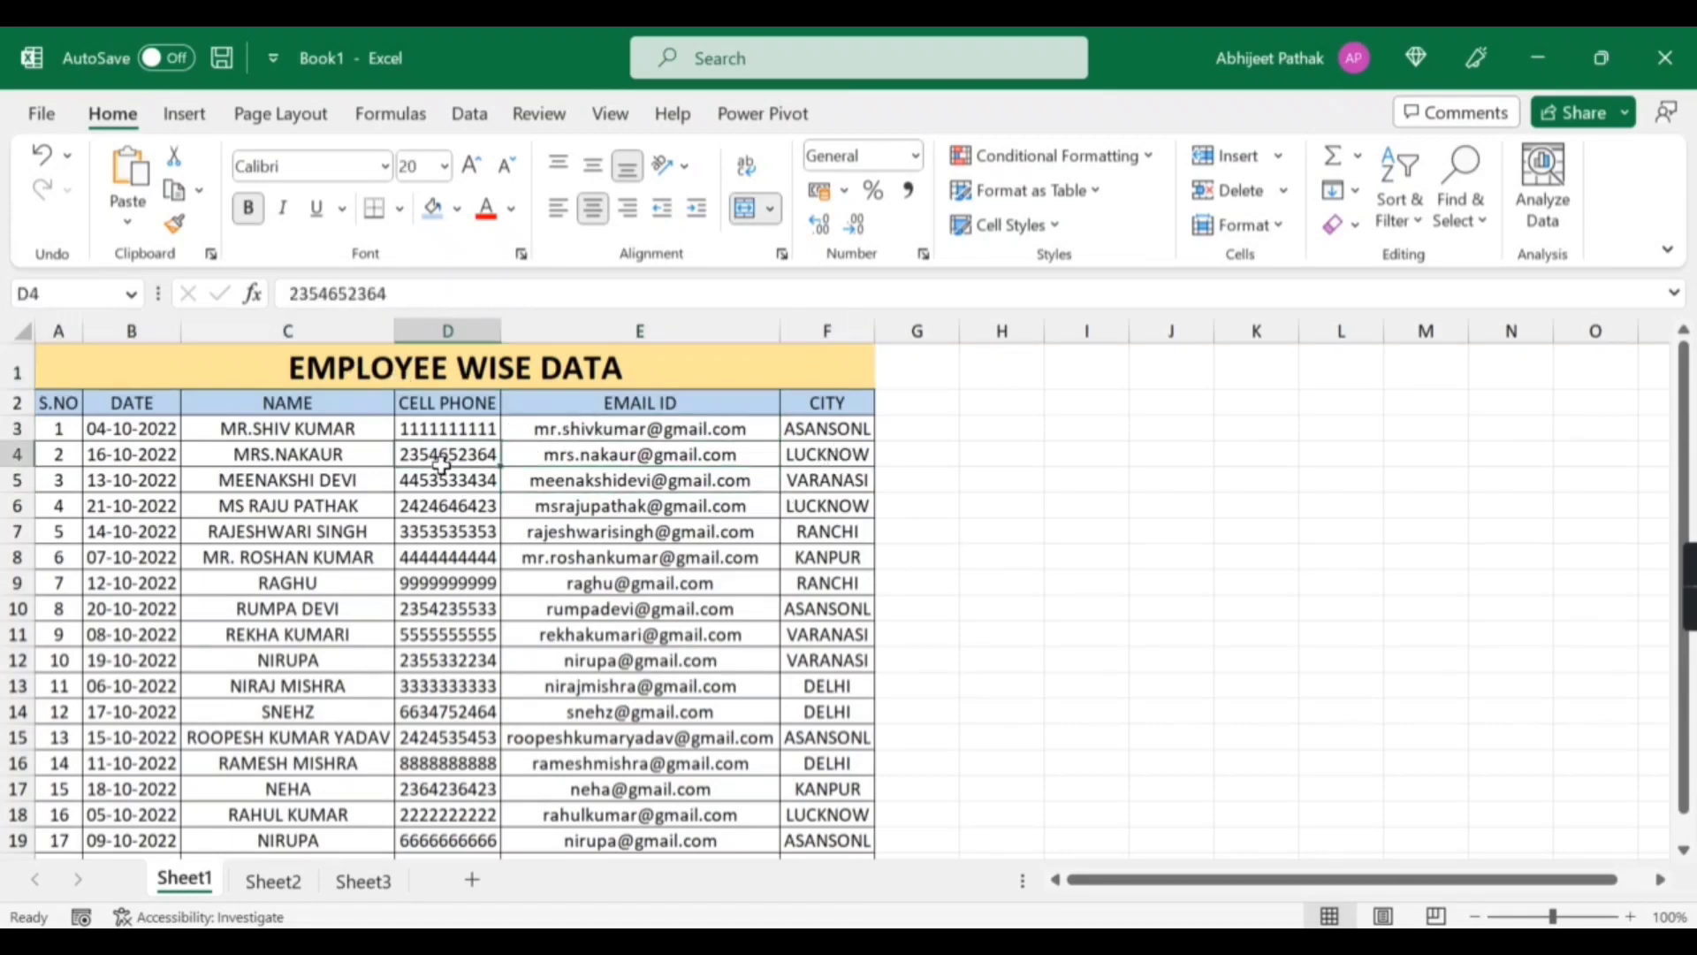
pyautogui.click(309, 329)
pyautogui.click(421, 340)
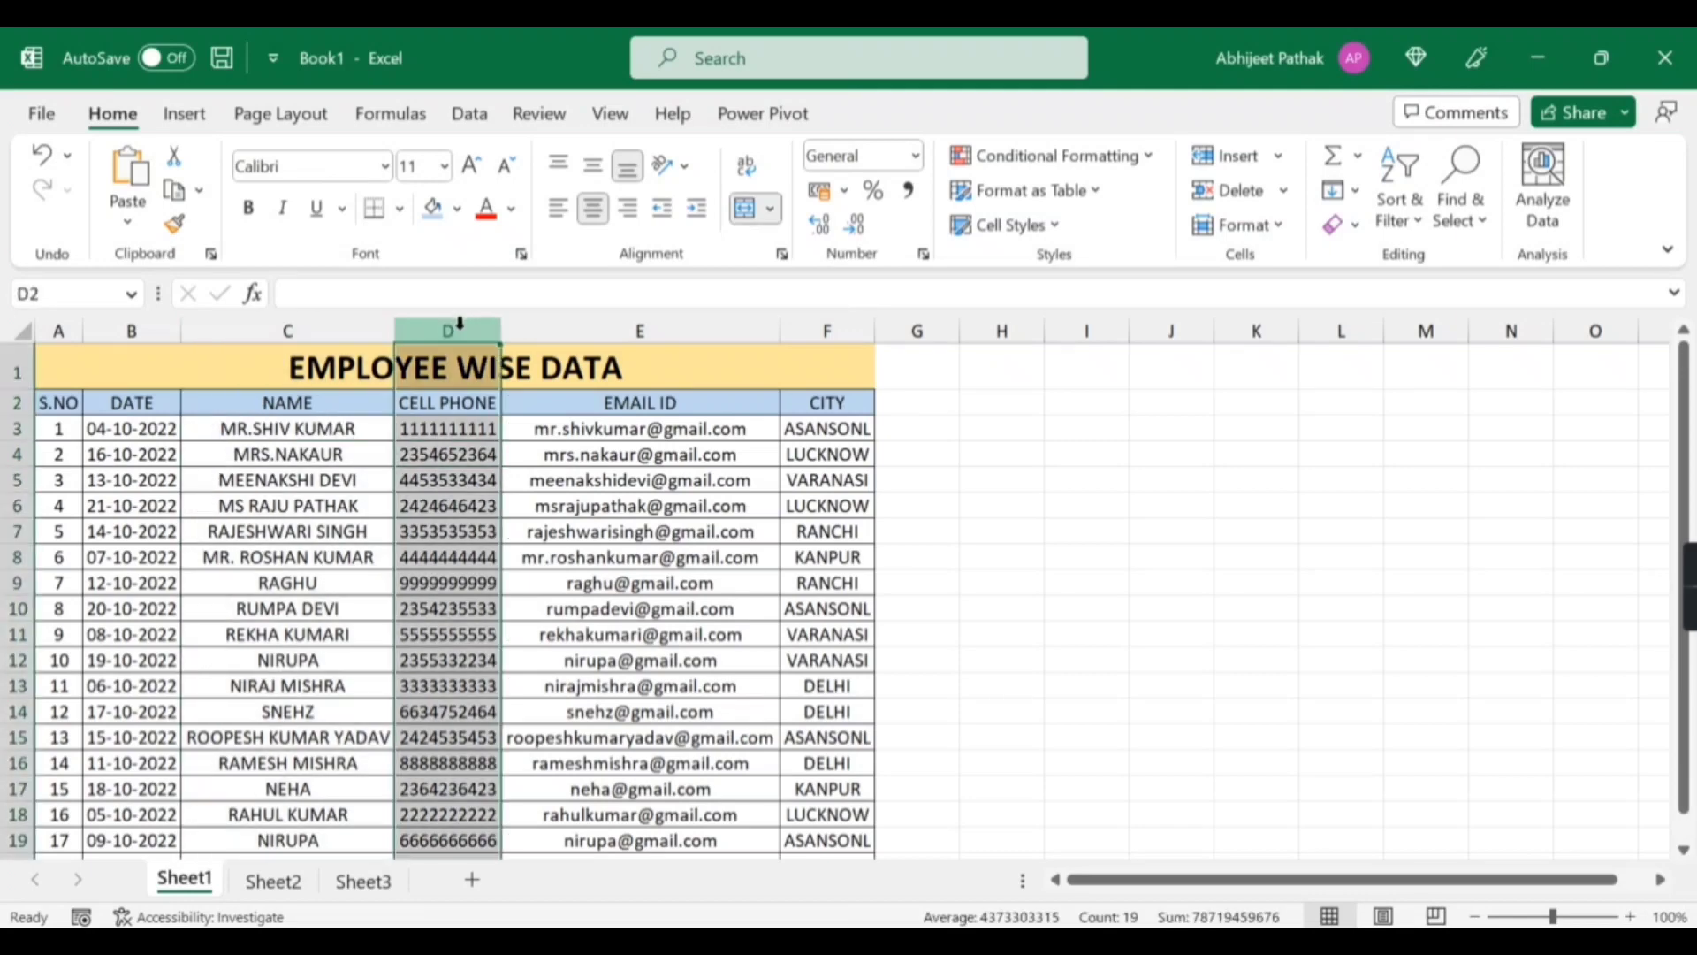
pyautogui.click(300, 424)
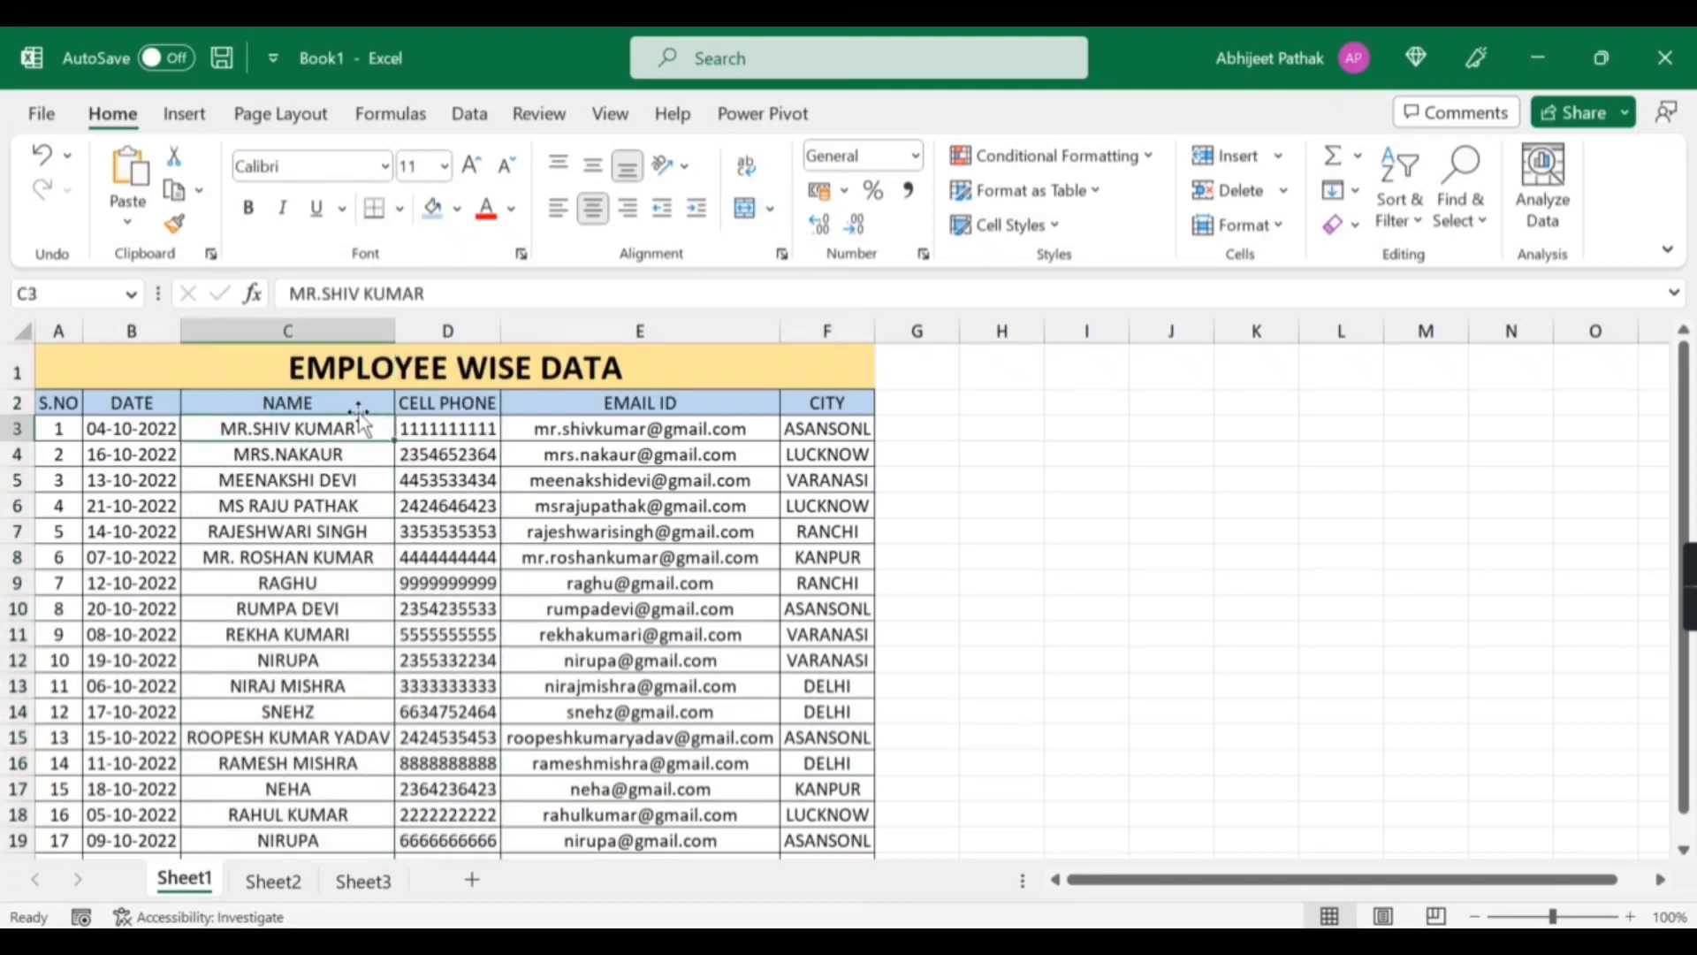
pyautogui.click(456, 405)
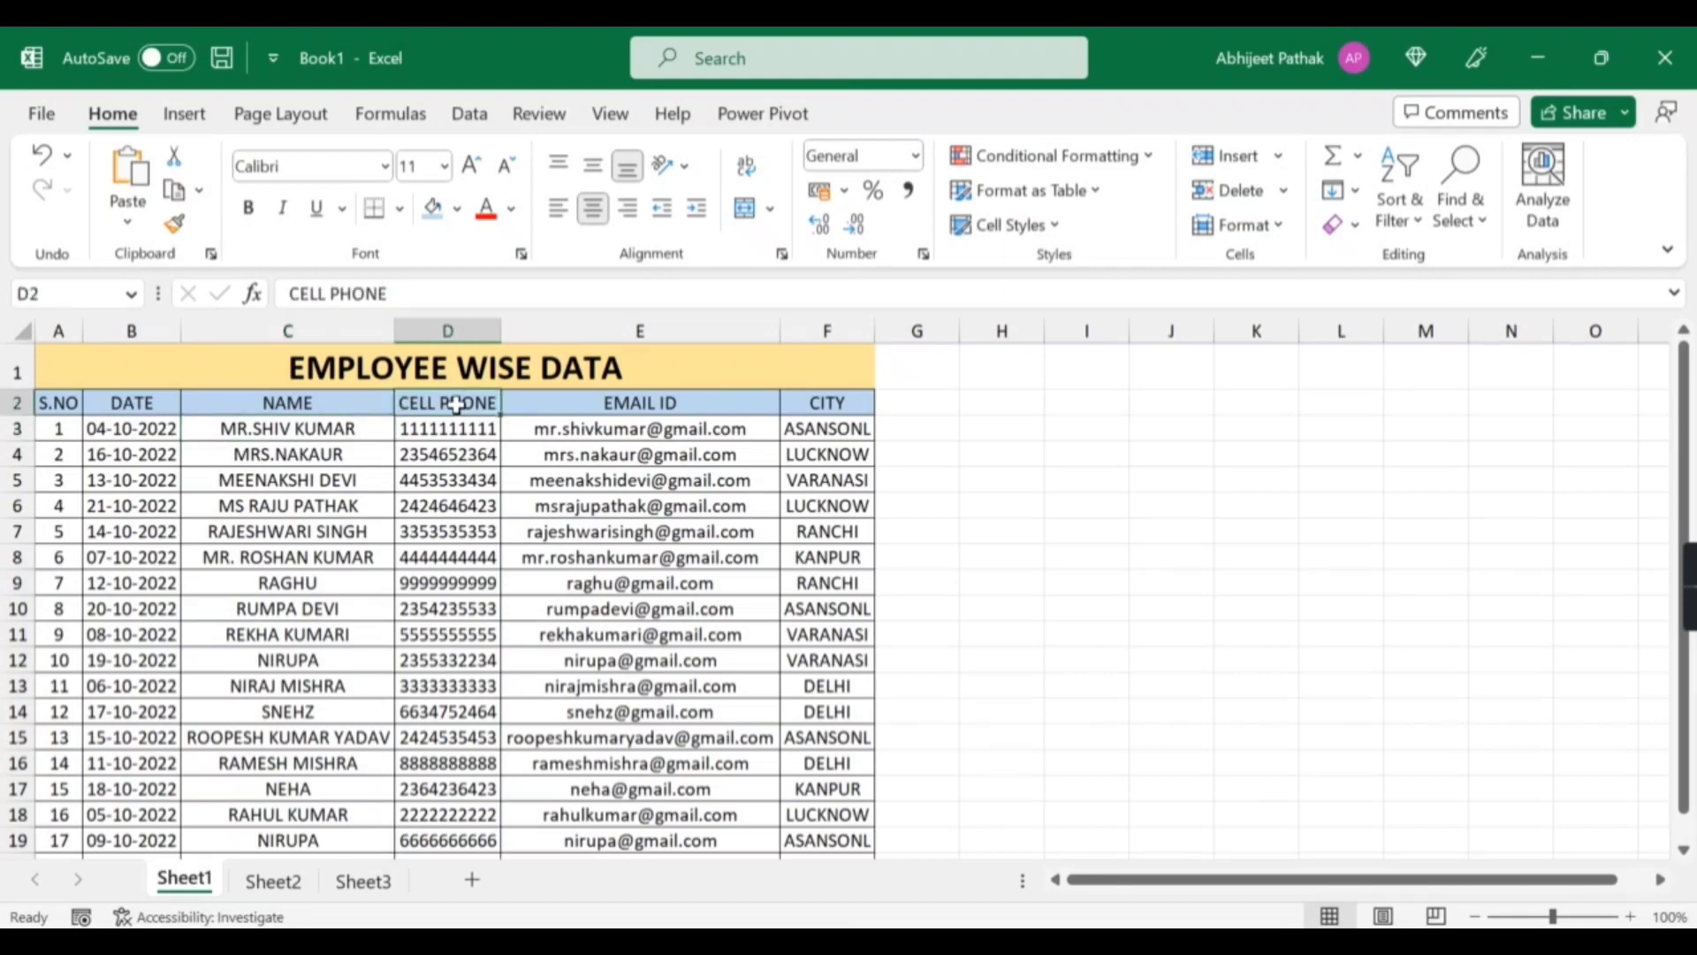
pyautogui.click(333, 405)
pyautogui.click(375, 331)
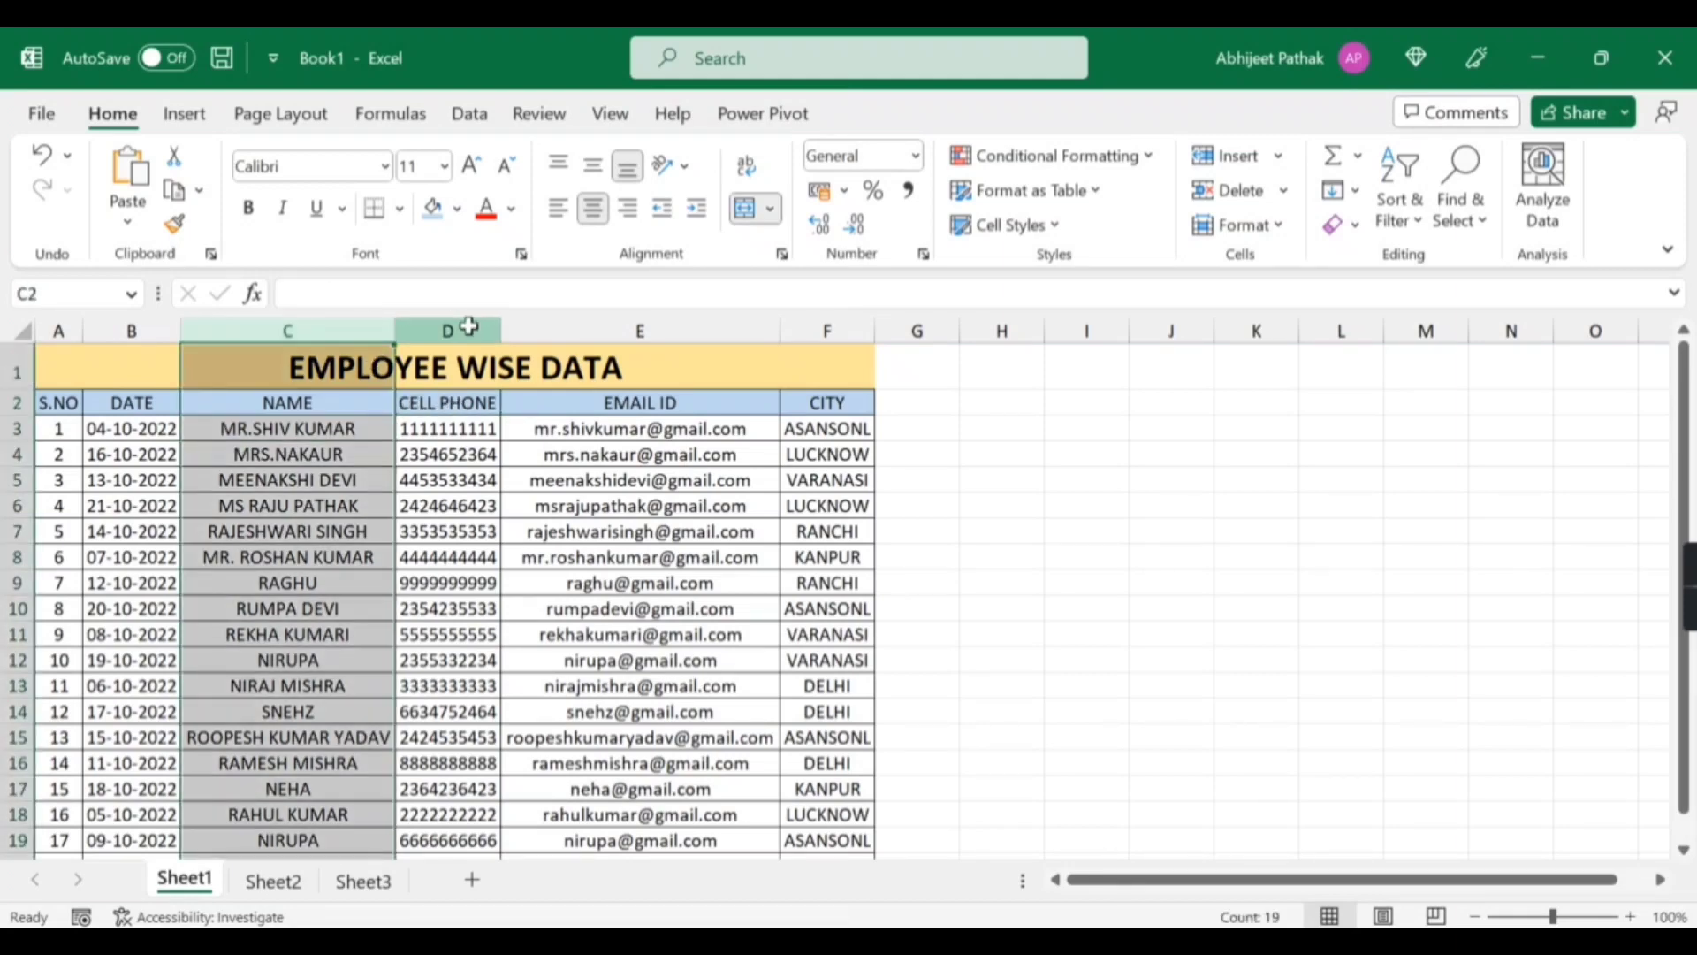
pyautogui.click(334, 403)
pyautogui.click(446, 404)
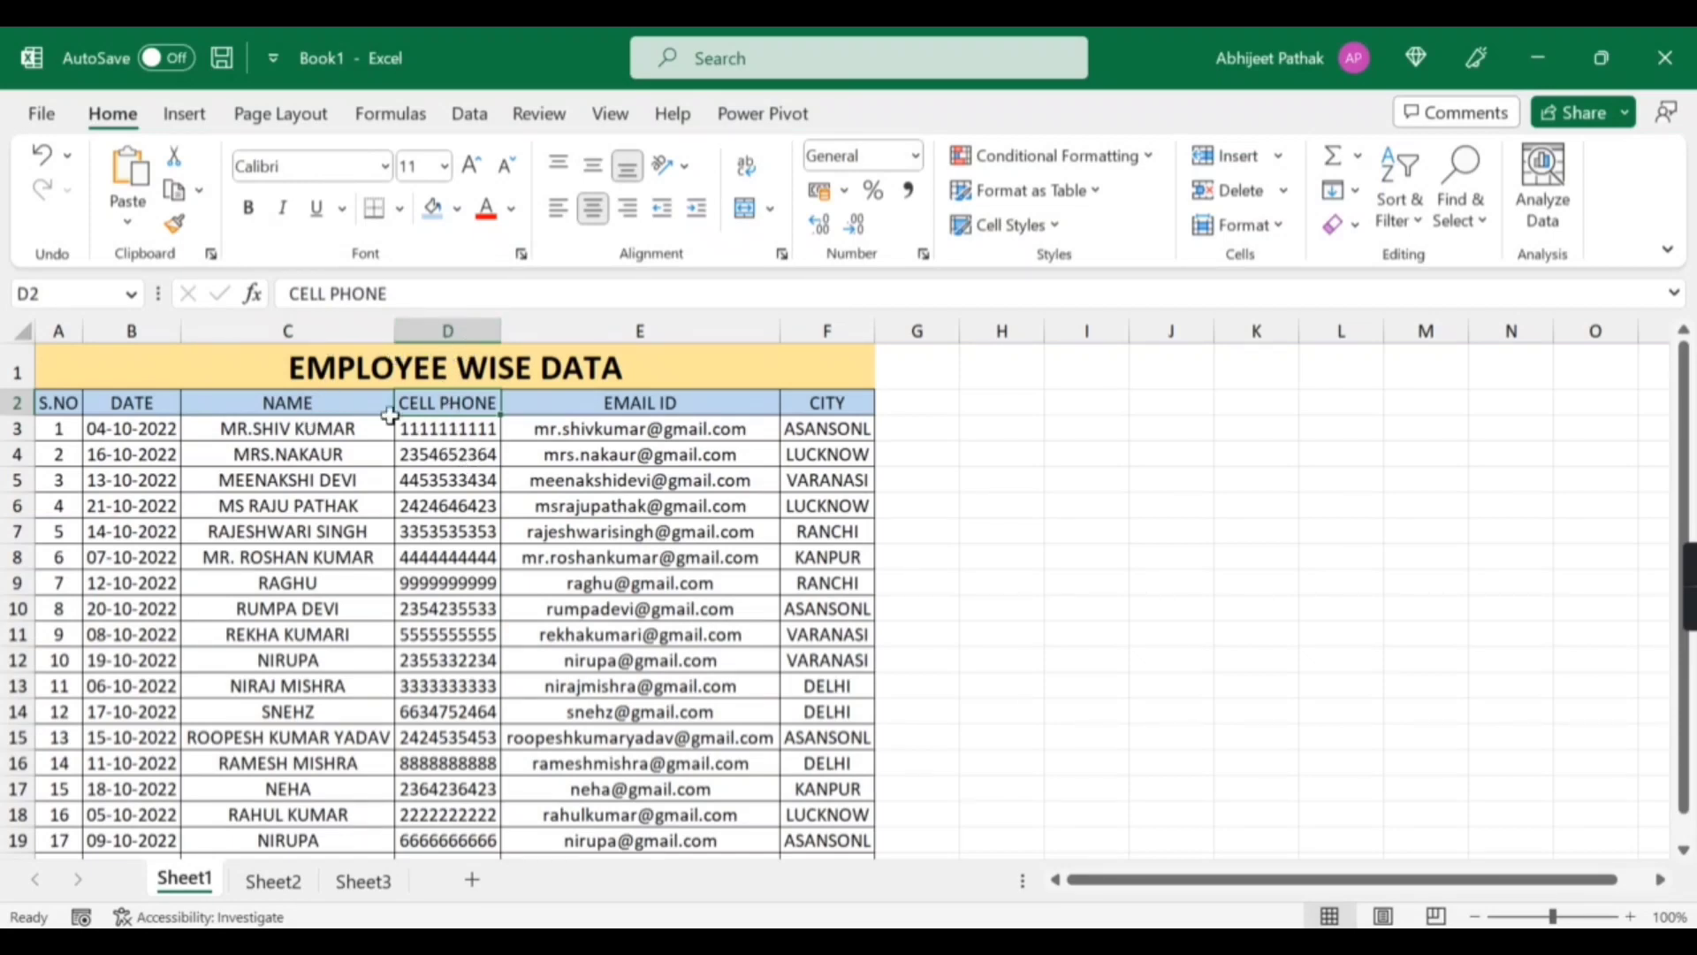
# - Insert a blank column D before the CELL PHONE column
pyautogui.click(448, 335)
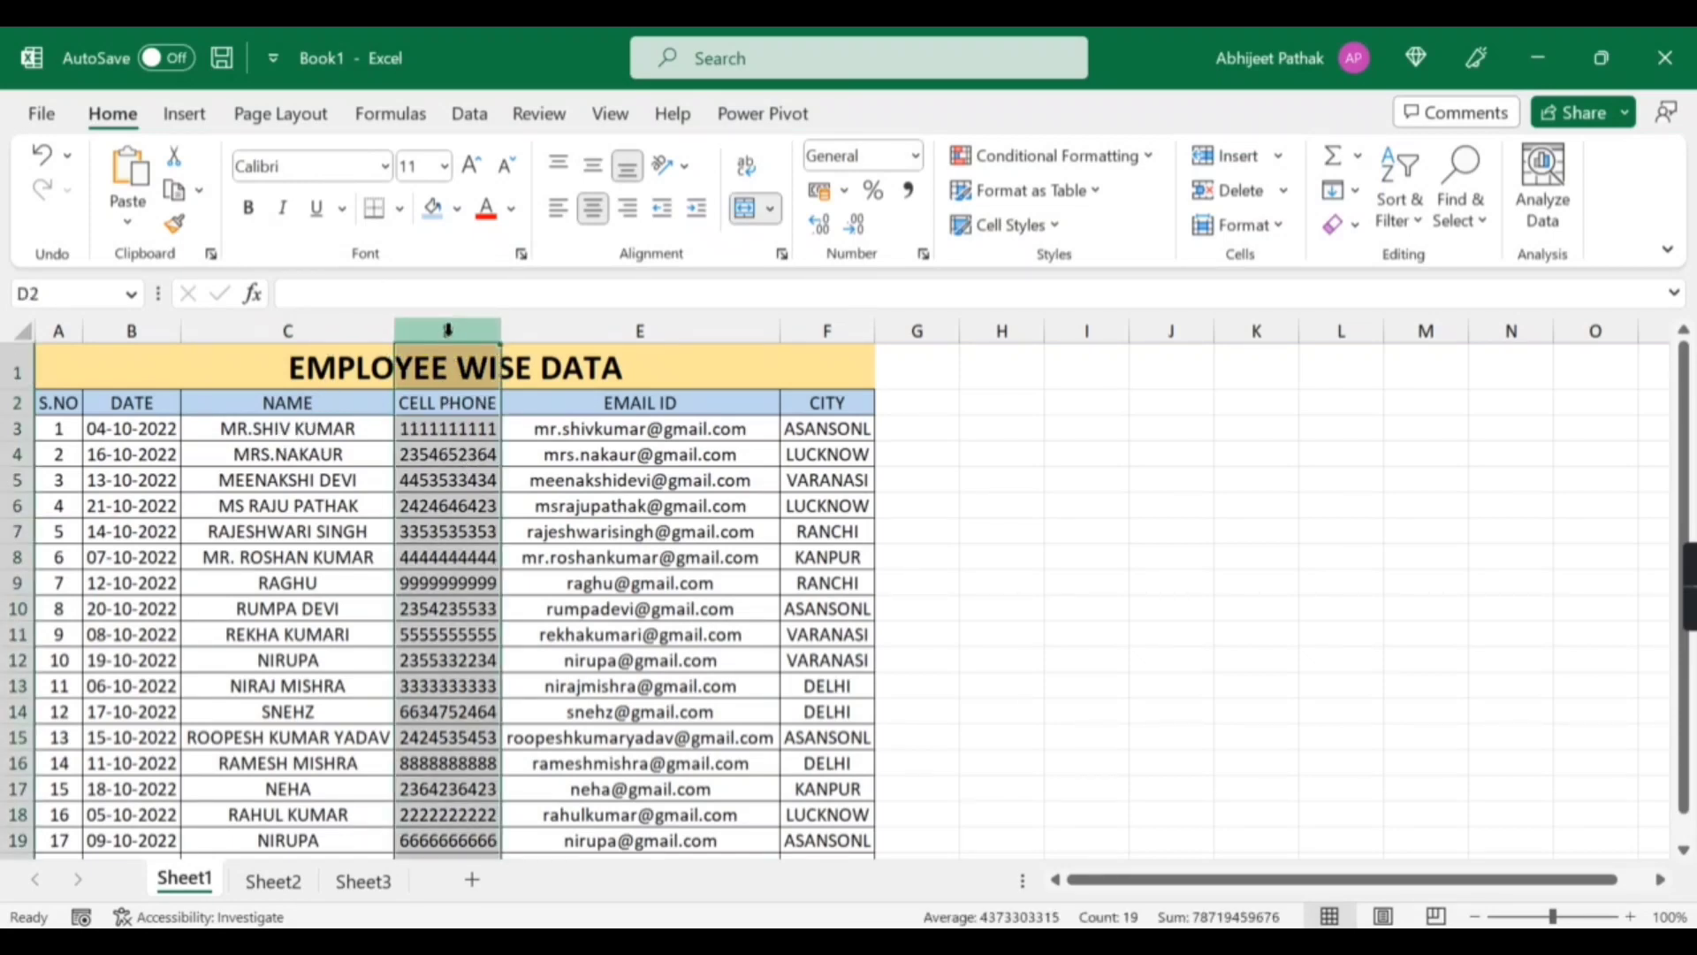
pyautogui.rightClick(451, 340)
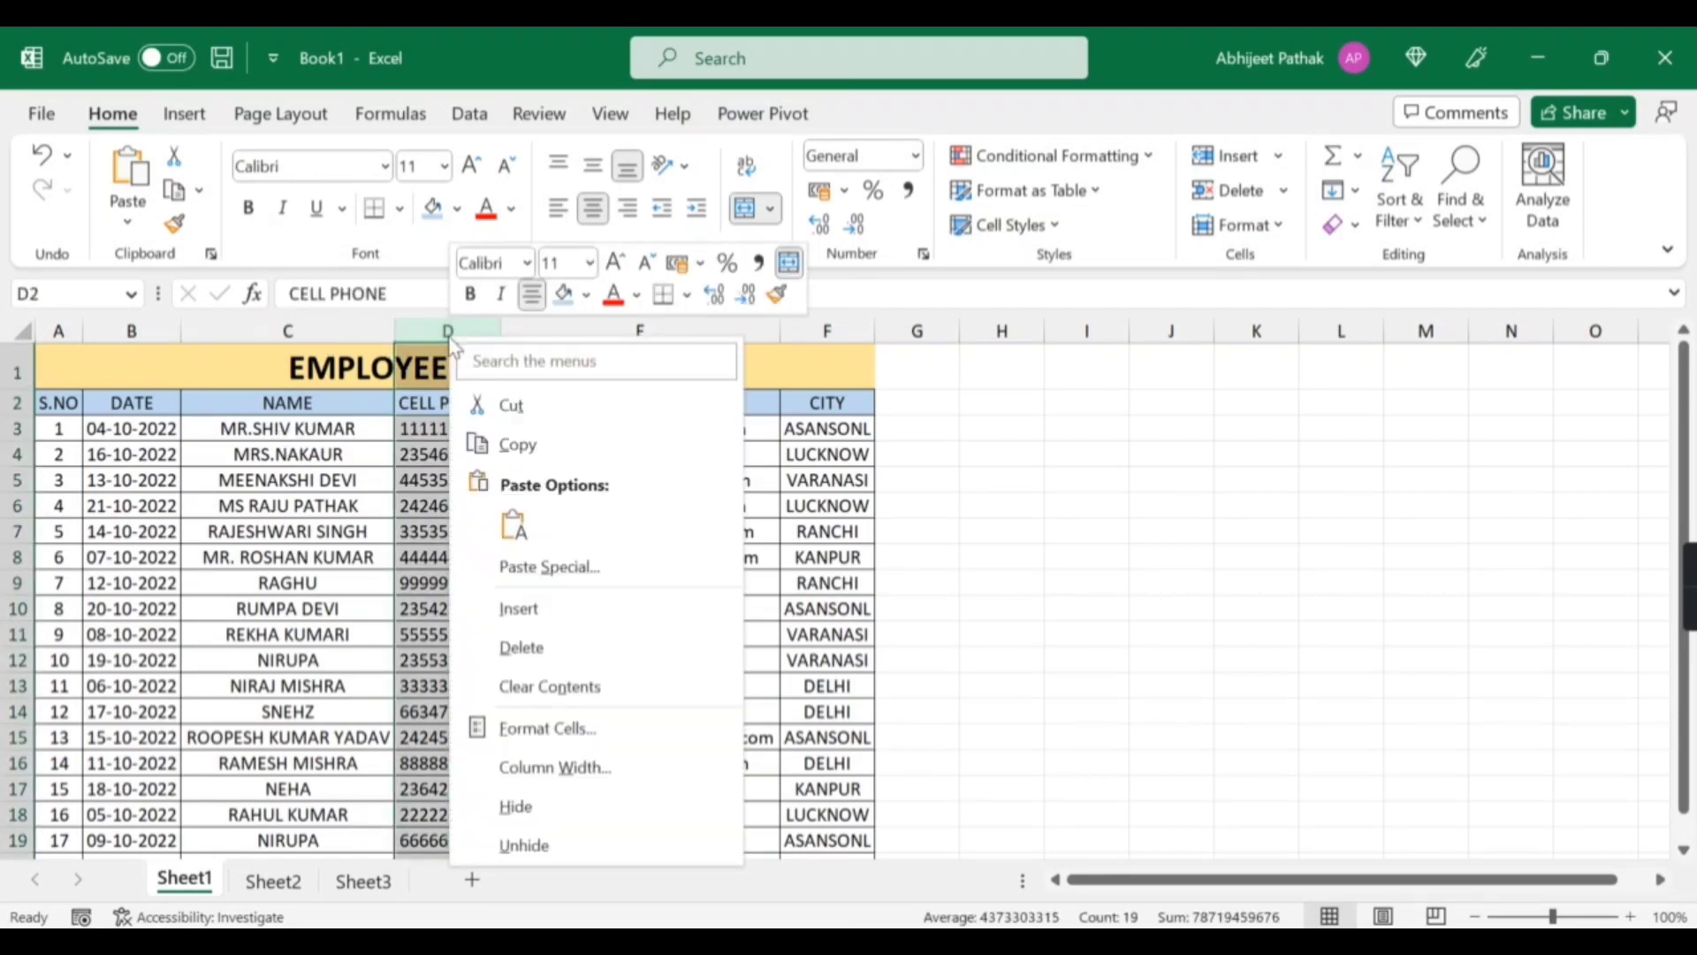
pyautogui.click(517, 608)
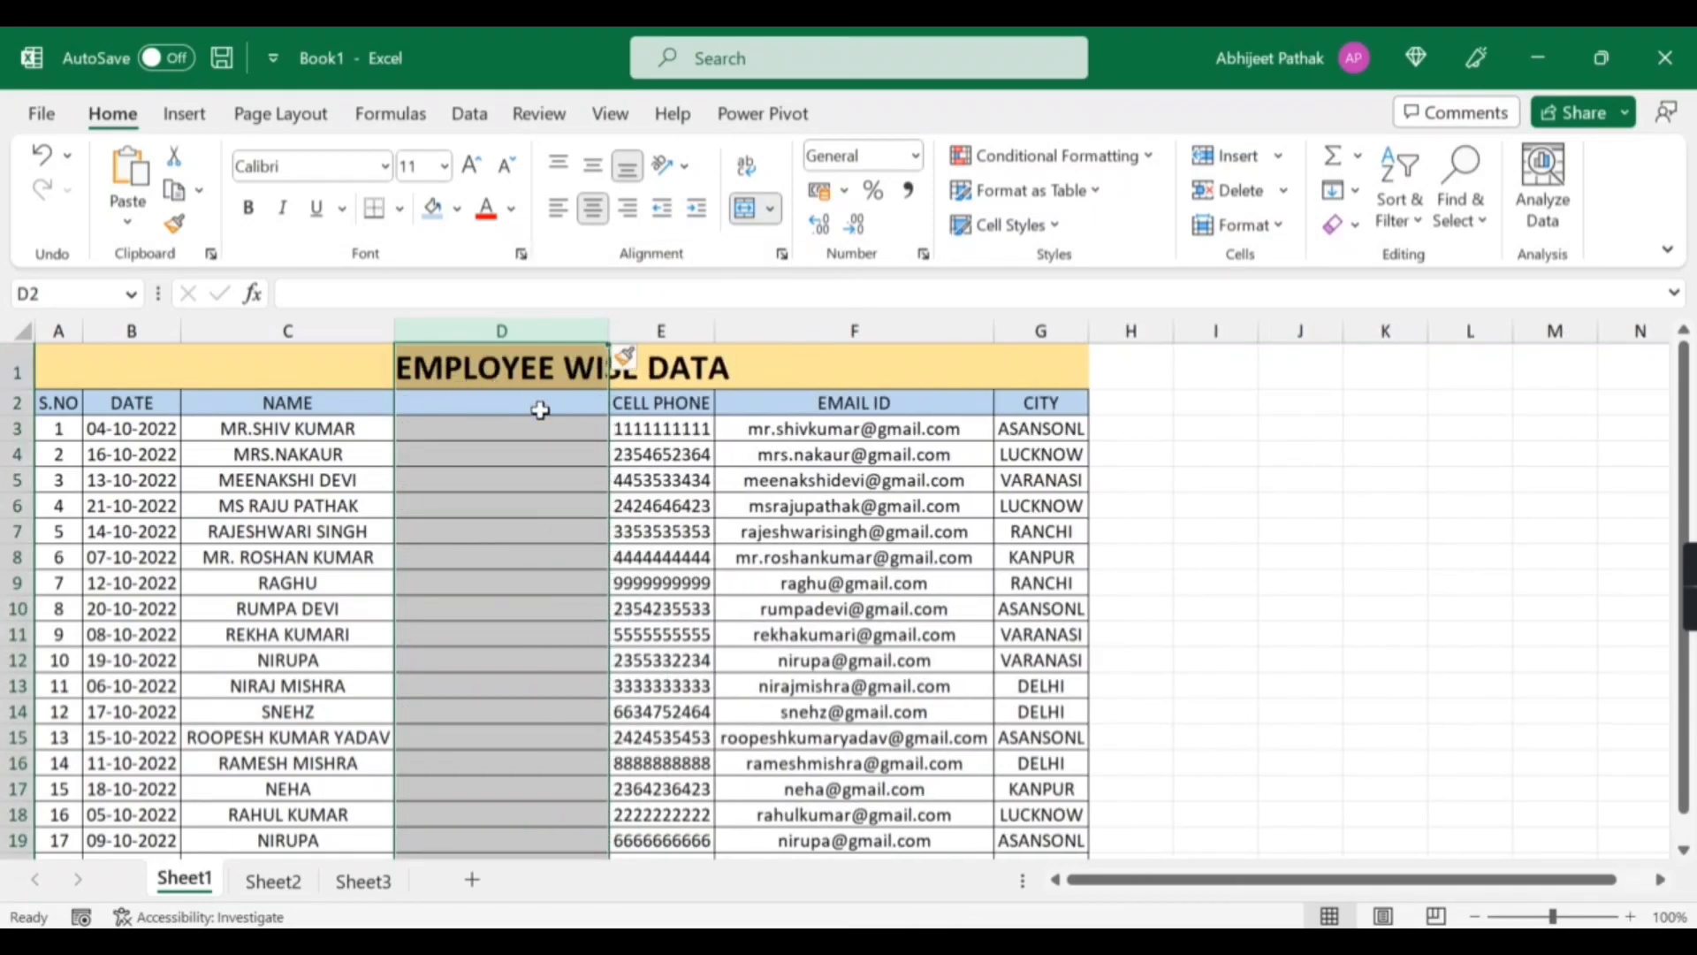
# - Enter the BLOOD GROUP header in D2, then undo the added column
pyautogui.click(541, 410)
pyautogui.write('BLOD')
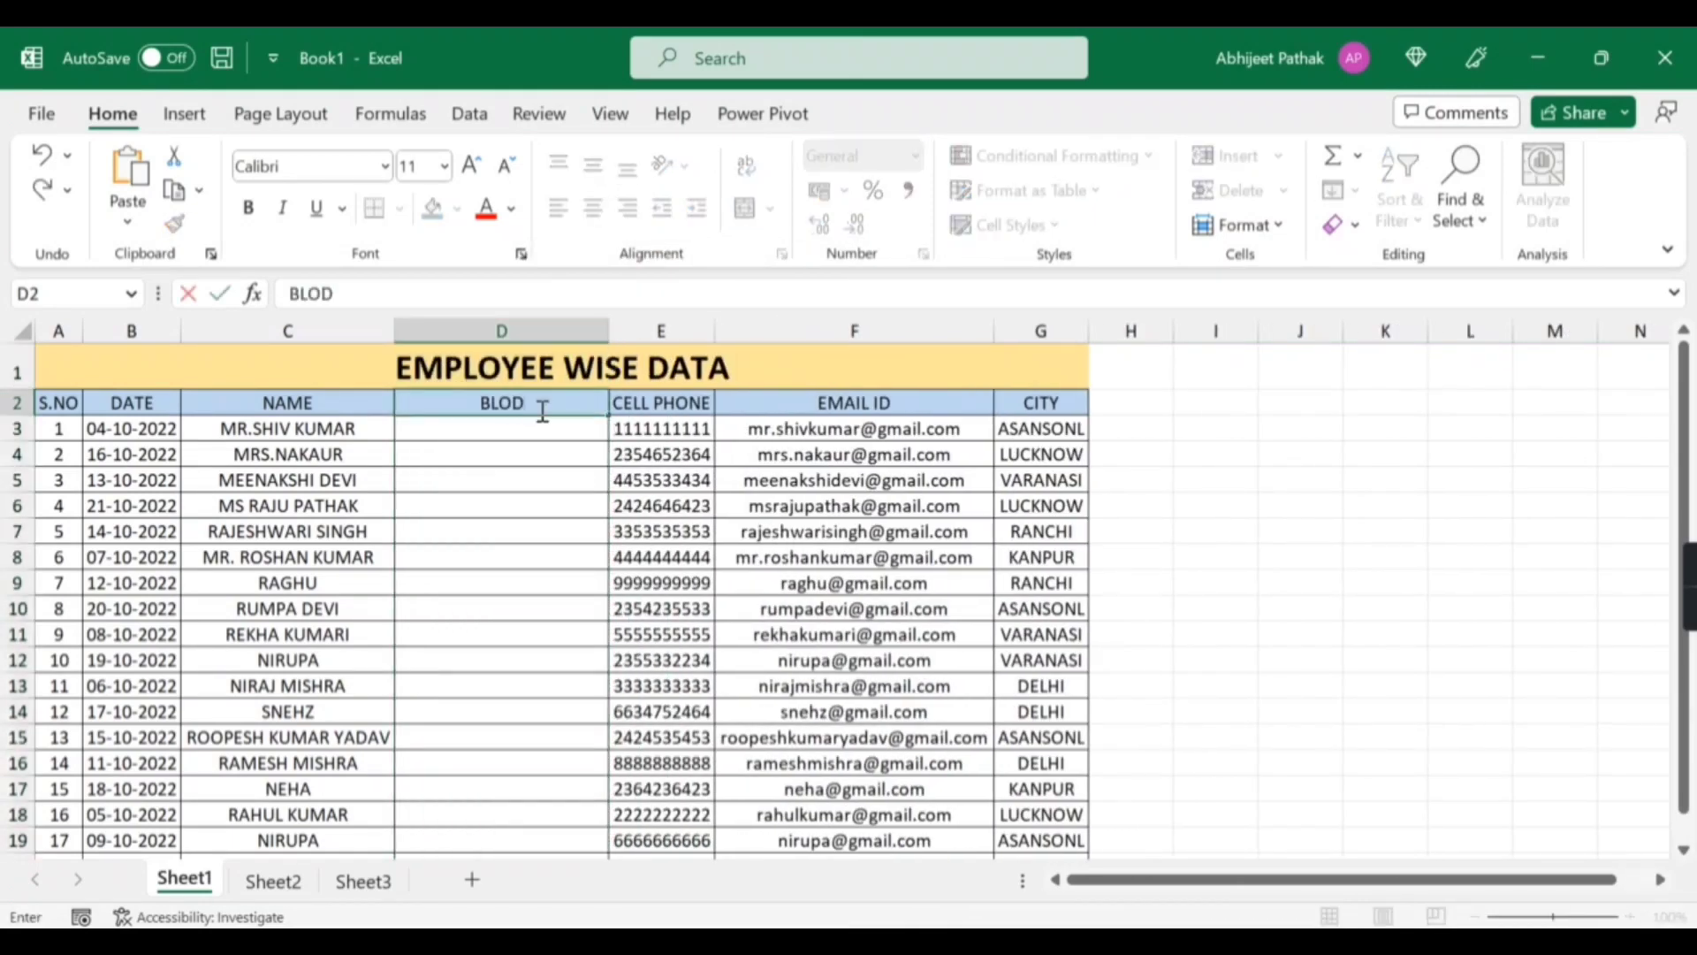
pyautogui.write('D GROU')
pyautogui.press('BackSpace')
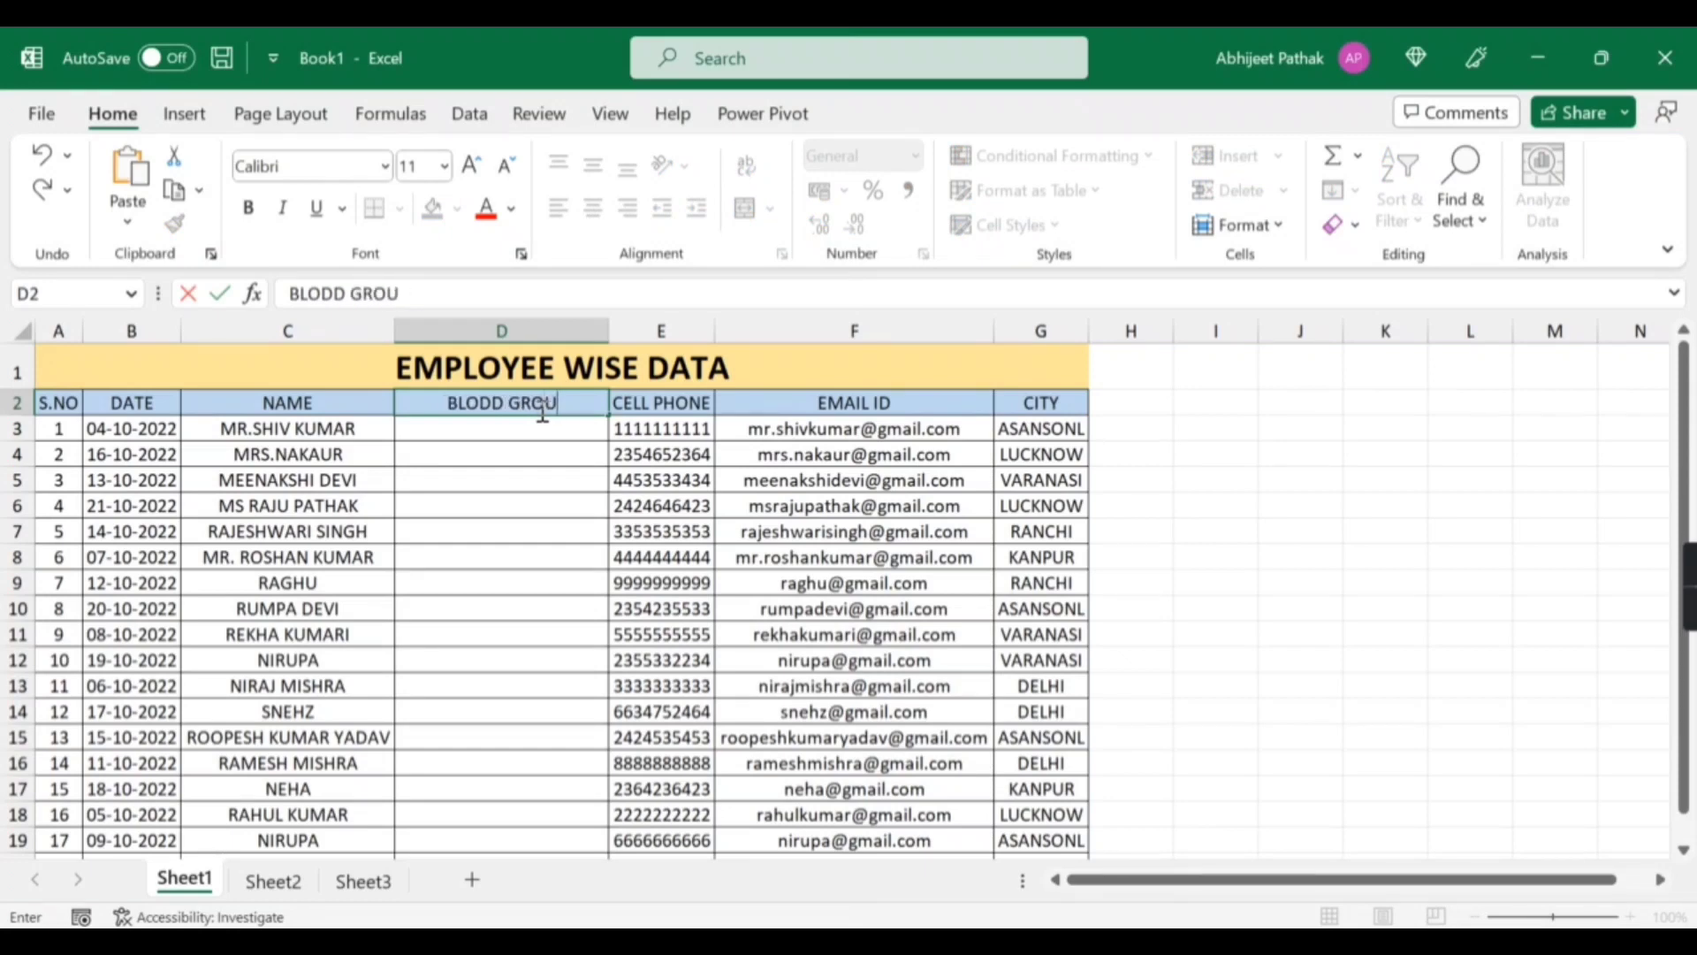
pyautogui.press('BackSpace')
pyautogui.press('BackSpace')
pyautogui.press('BackSpace')
pyautogui.press('BackSpace')
pyautogui.press('BackSpace')
pyautogui.write('OD GRU')
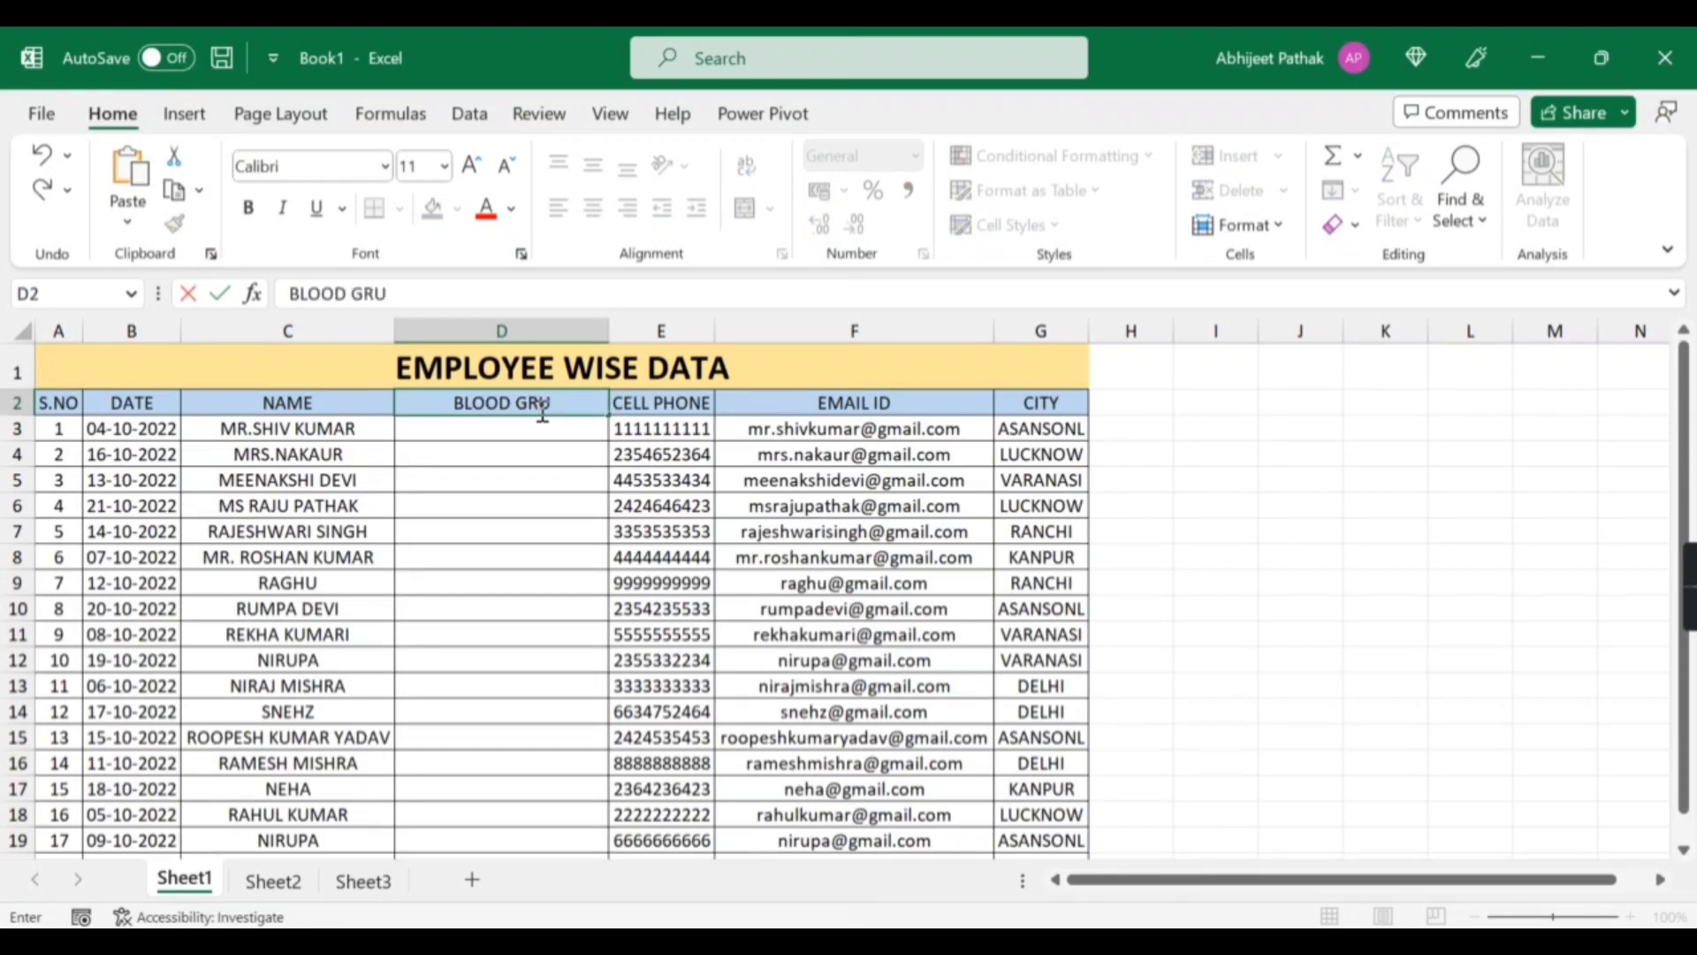
pyautogui.press('BackSpace')
pyautogui.write('OUP')
pyautogui.hotkey('ctrl', 'Return')
pyautogui.click(534, 433)
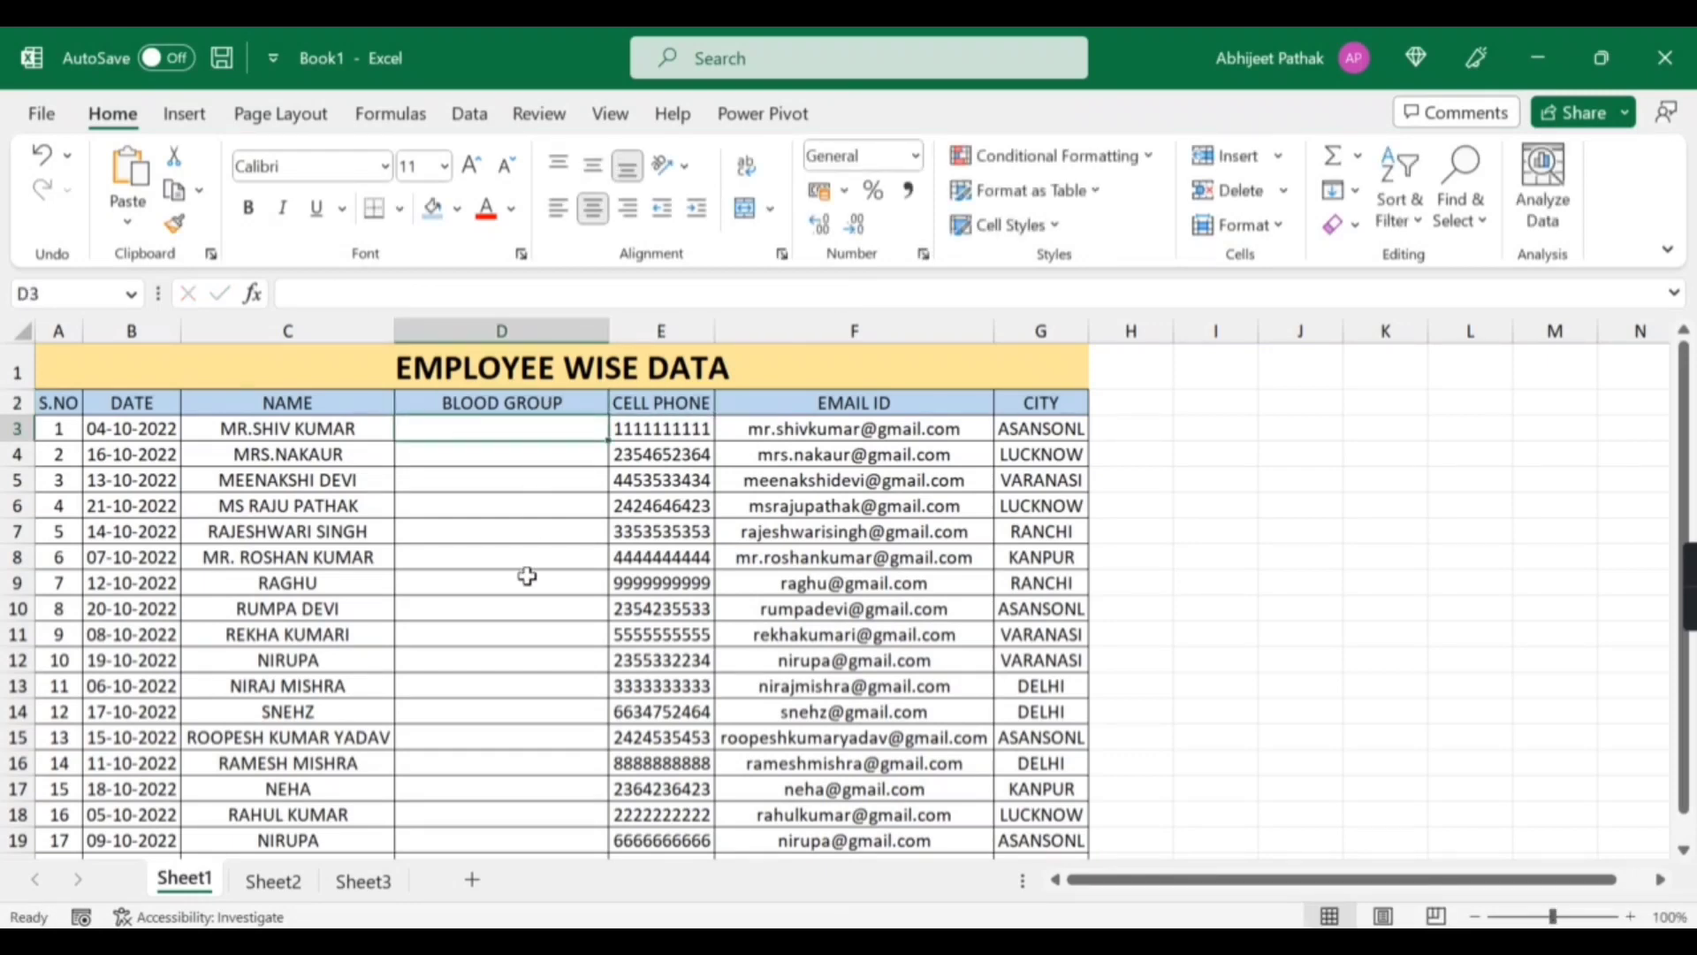
pyautogui.hotkey('ctrl', 'z')
pyautogui.hotkey('ctrl', 'z')
# - Insert a blank row above row 5, then undo the insertion
pyautogui.click(575, 432)
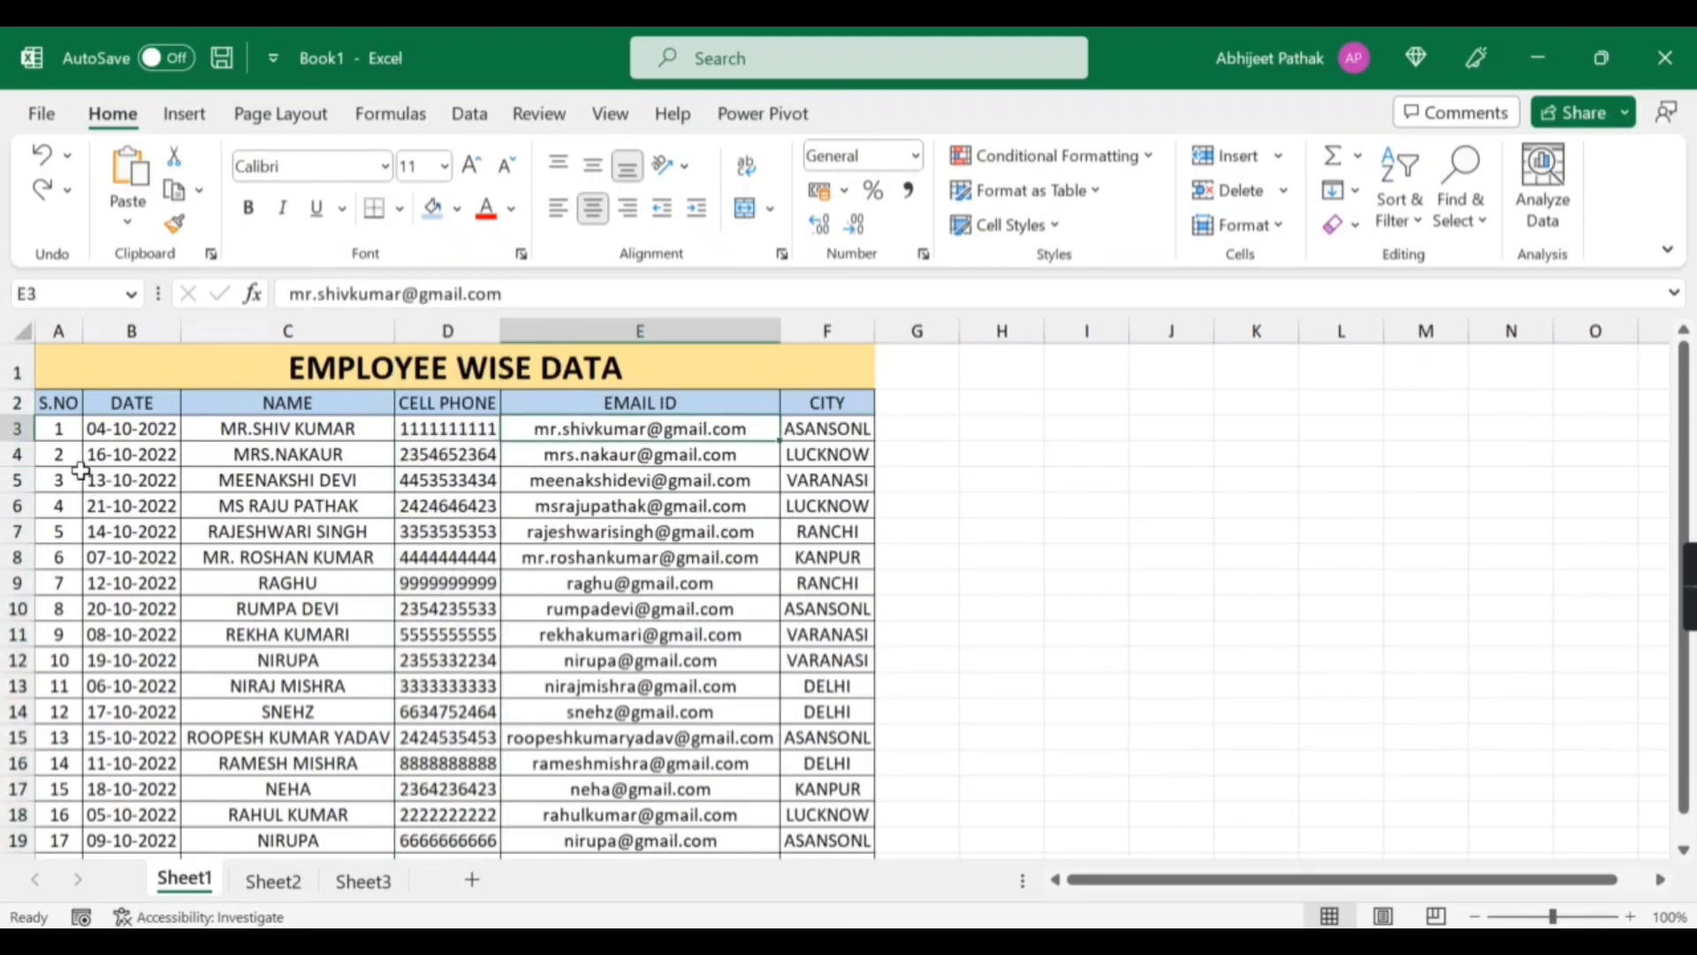
pyautogui.click(18, 453)
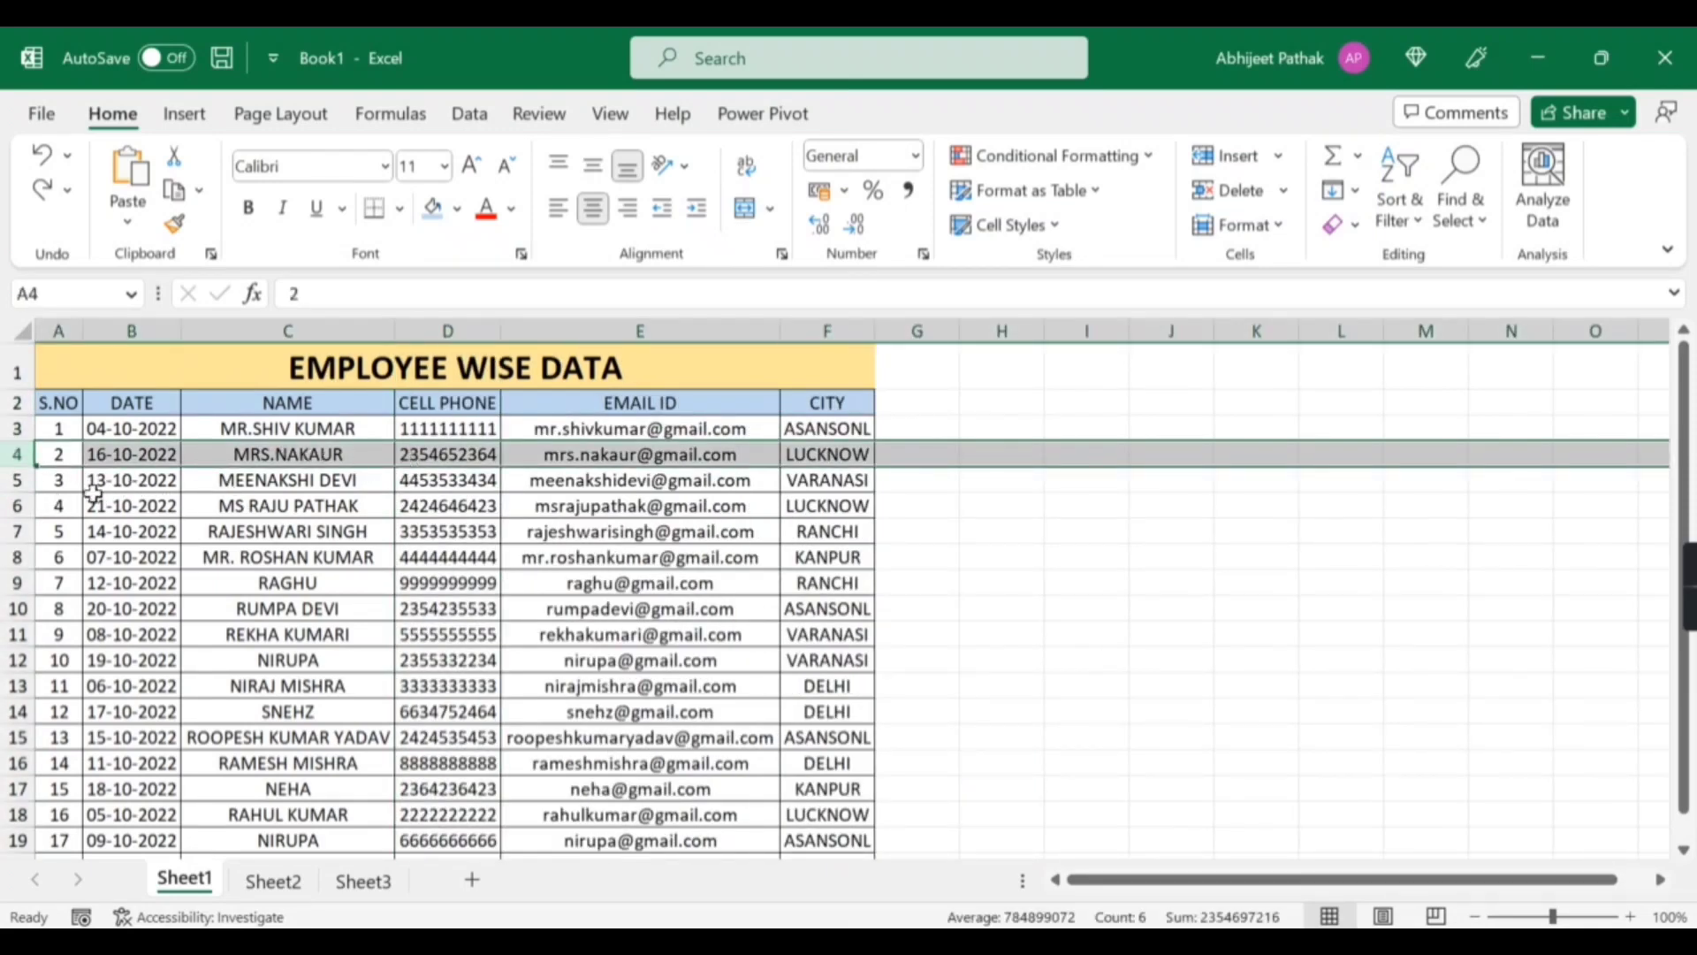
pyautogui.click(18, 480)
pyautogui.click(17, 457)
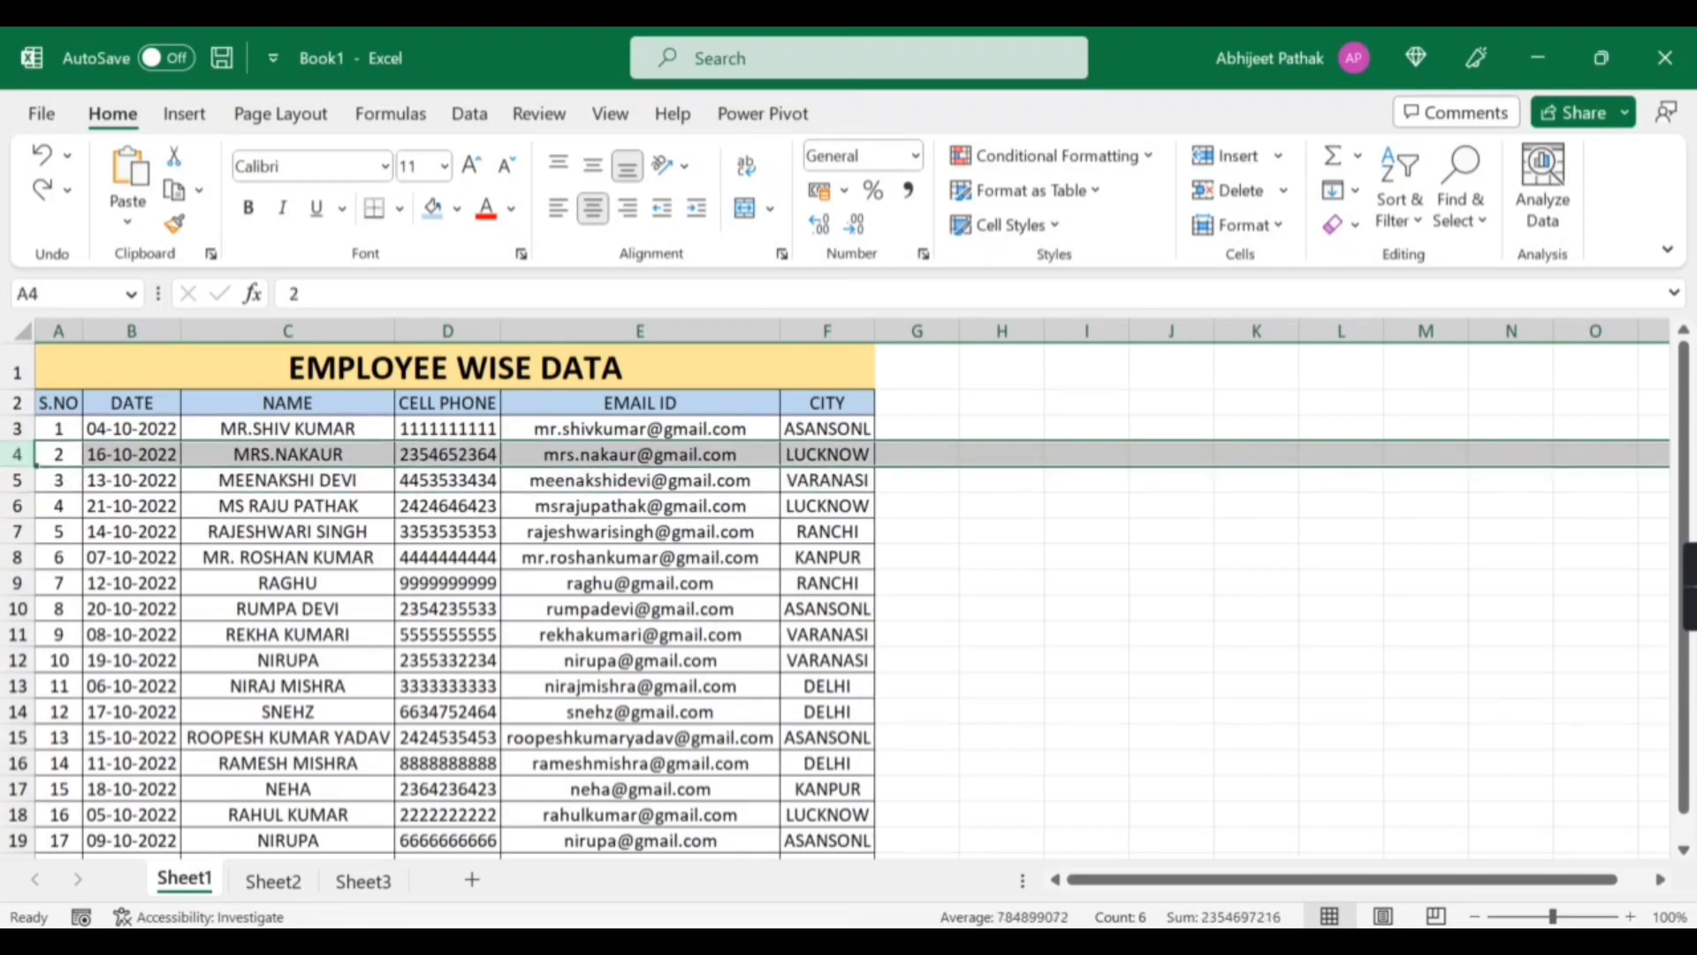
pyautogui.click(16, 480)
pyautogui.rightClick(16, 480)
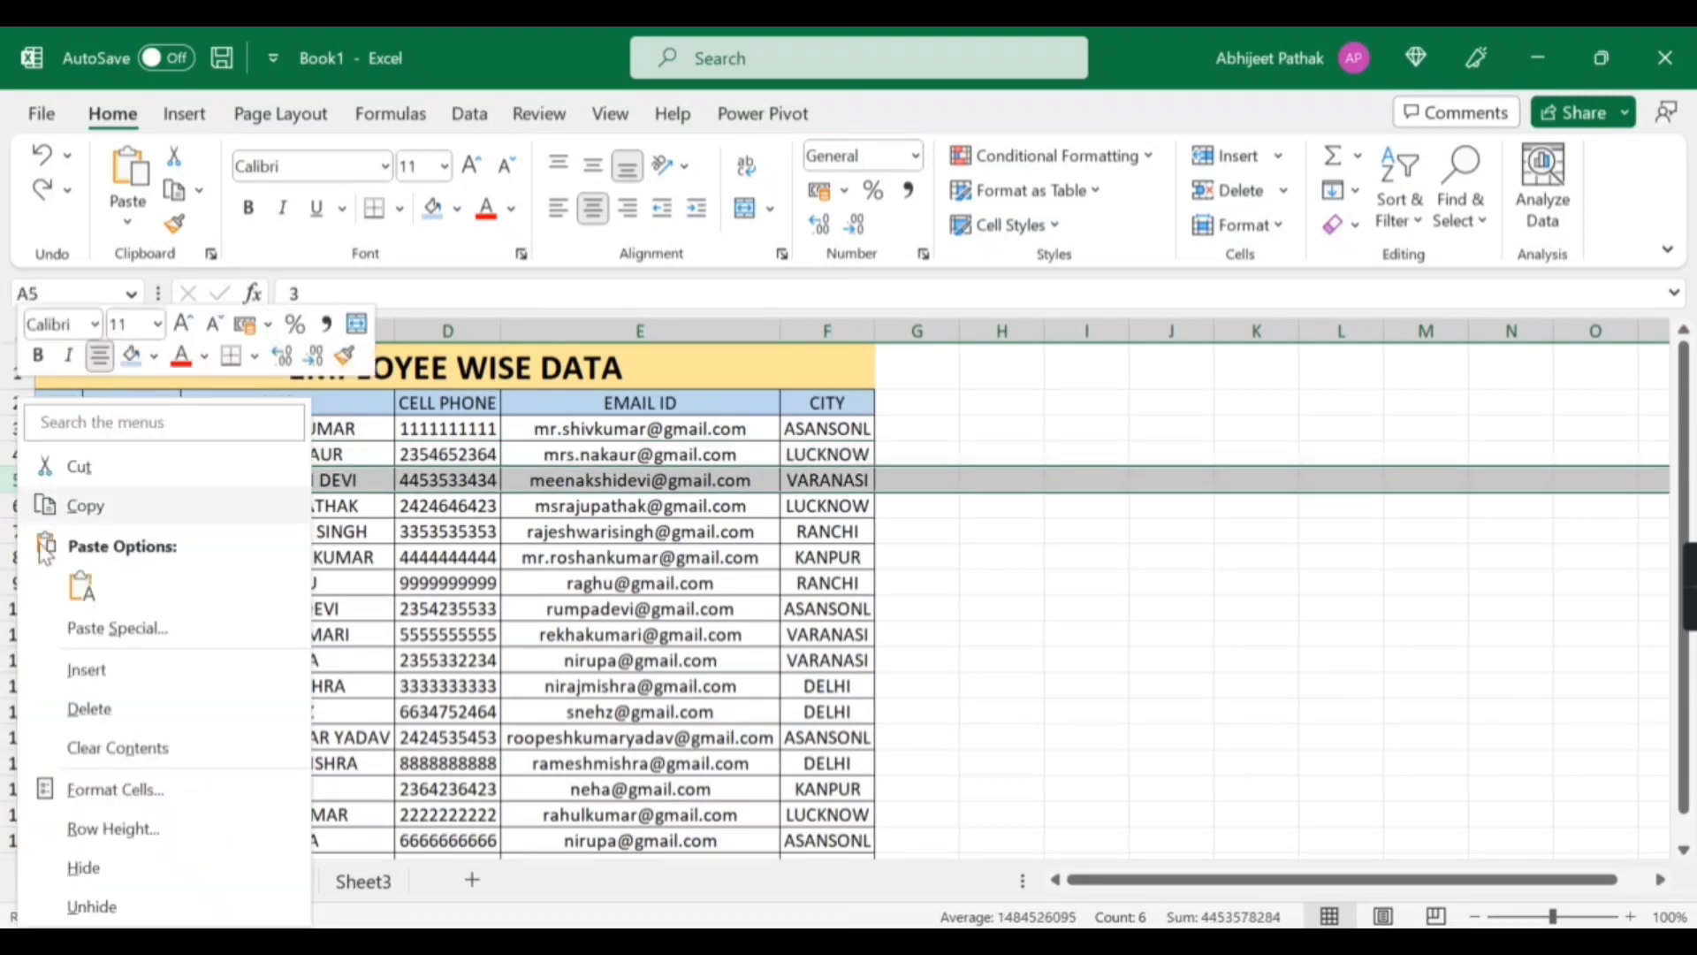
pyautogui.click(79, 667)
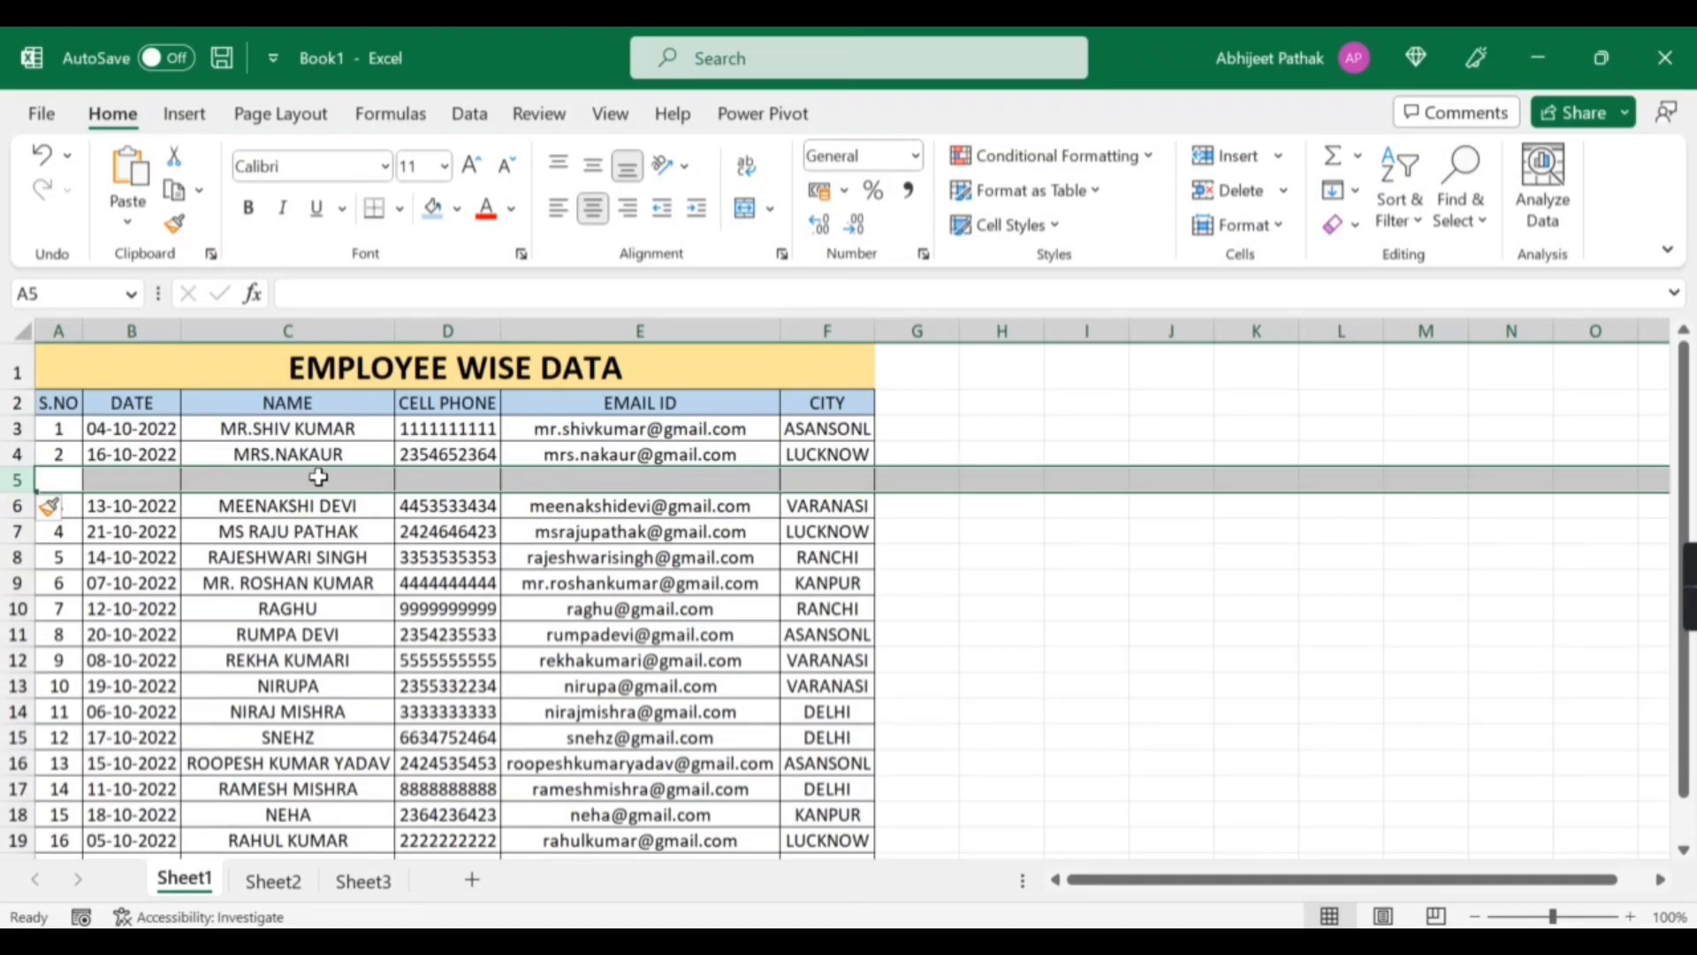
pyautogui.hotkey('ctrl', 'z')
# - Insert three blank columns at D to F, then undo them
pyautogui.click(415, 502)
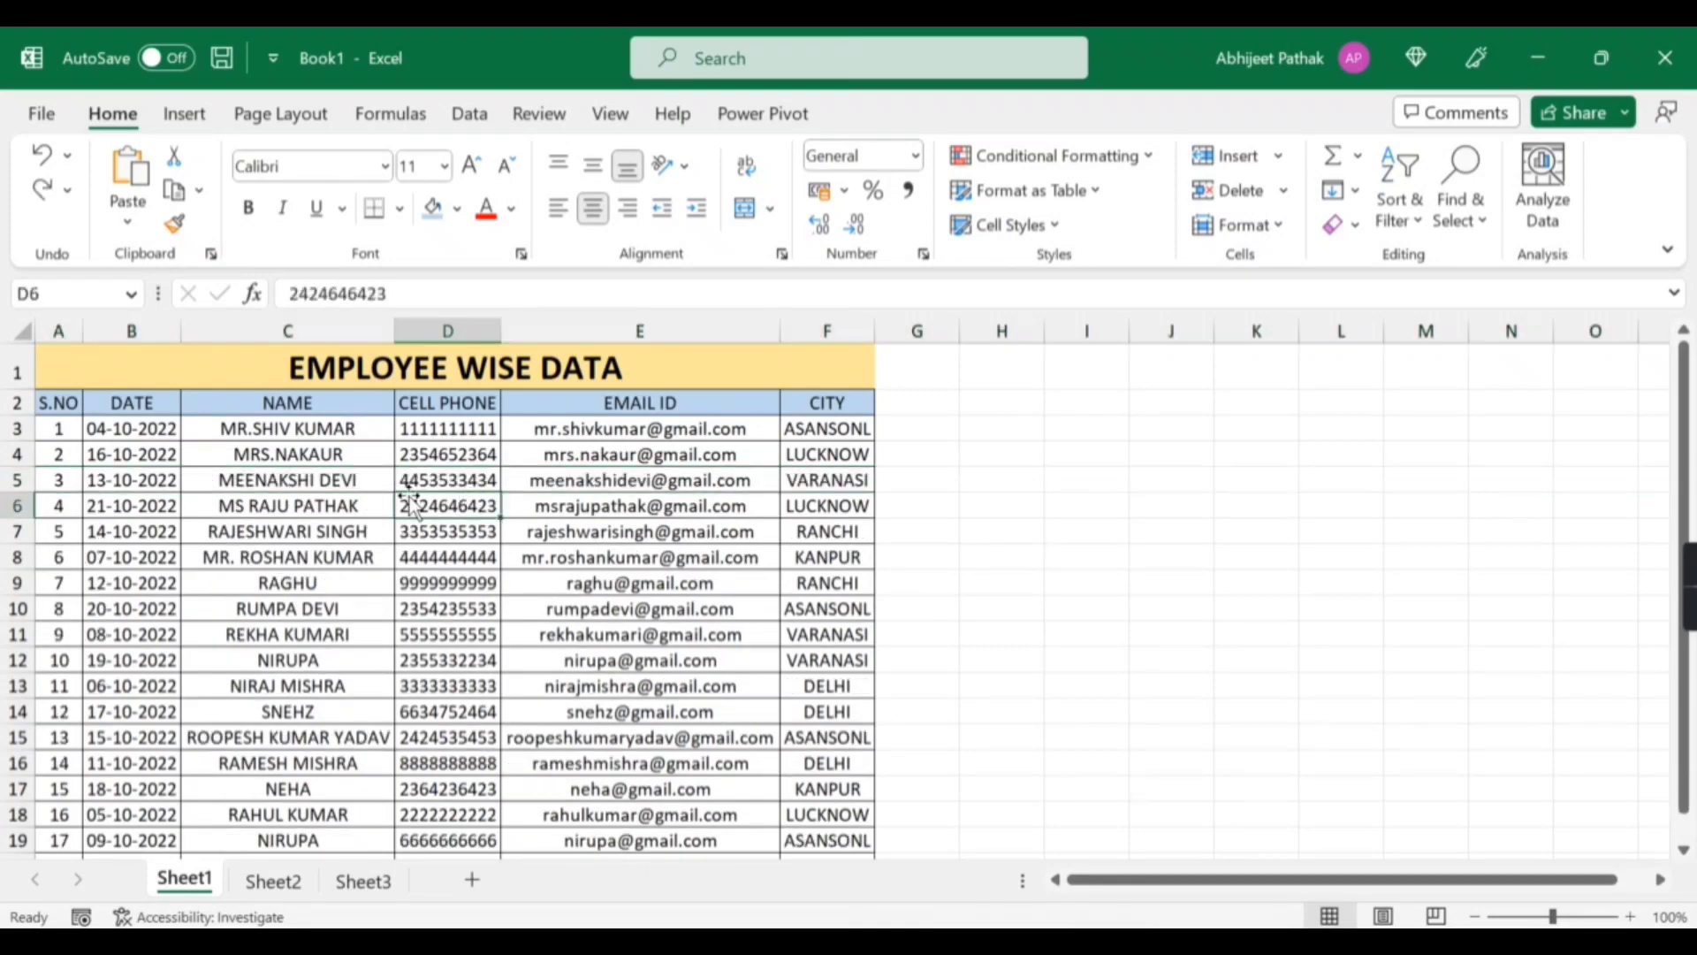
pyautogui.click(351, 328)
pyautogui.click(445, 327)
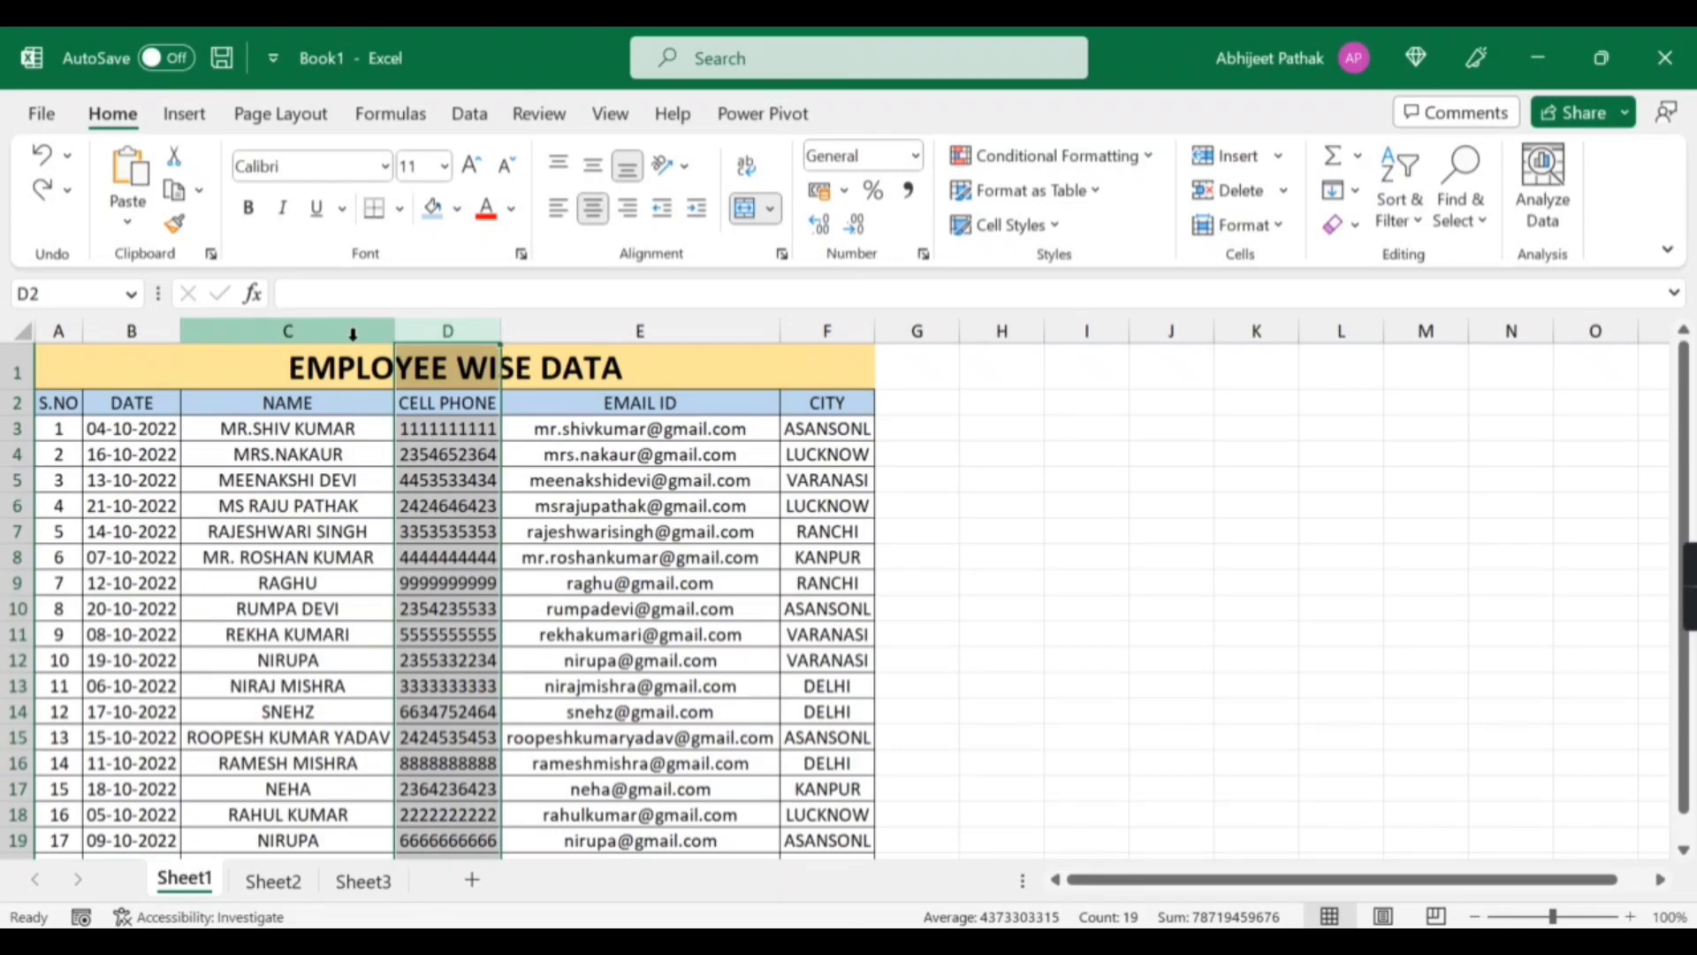
pyautogui.click(352, 334)
pyautogui.click(437, 329)
pyautogui.click(353, 332)
pyautogui.click(441, 327)
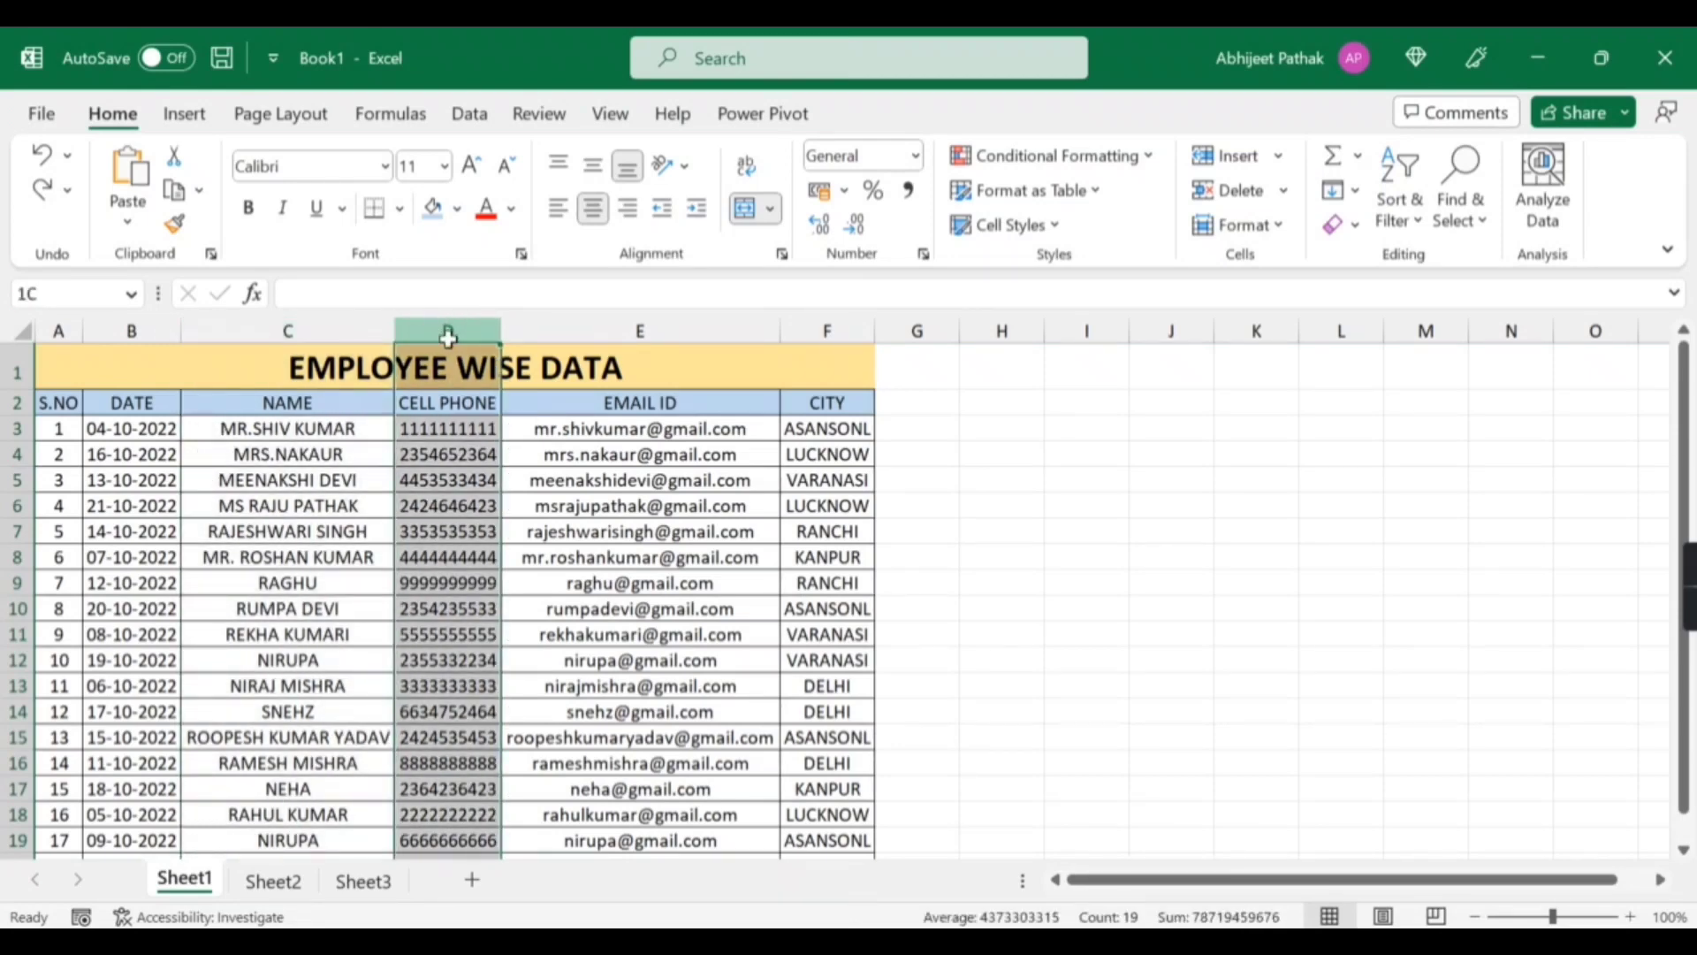
pyautogui.moveTo(448, 337); pyautogui.dragTo(800, 340)
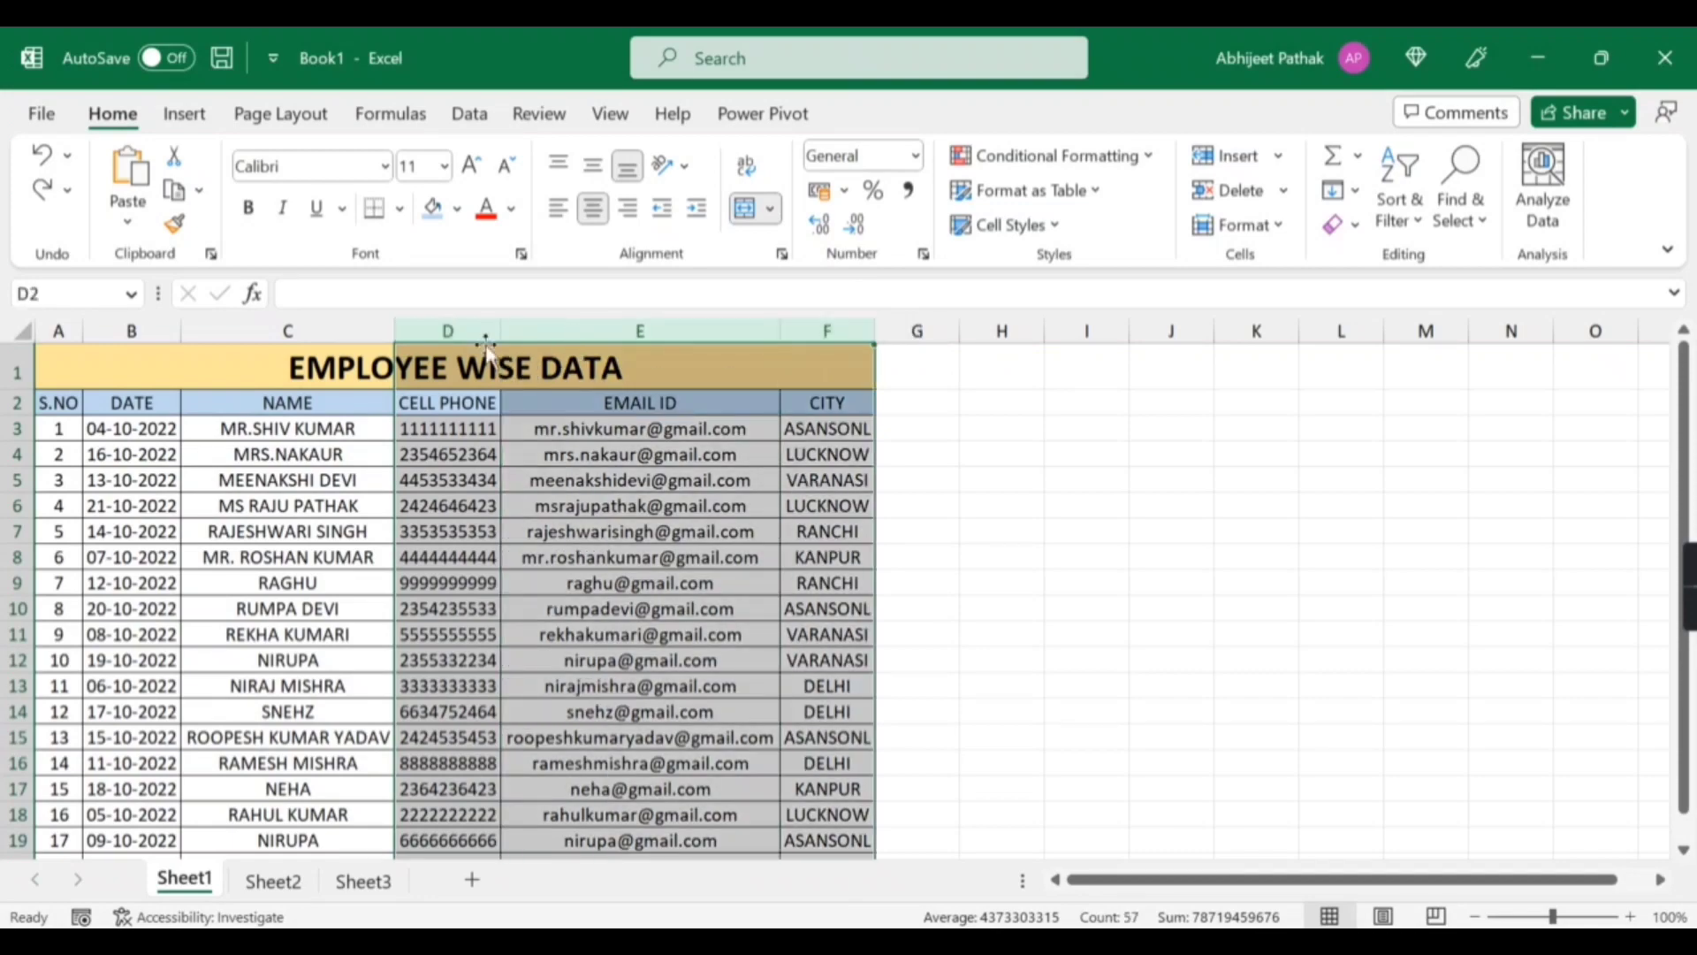
pyautogui.rightClick(455, 333)
pyautogui.click(500, 601)
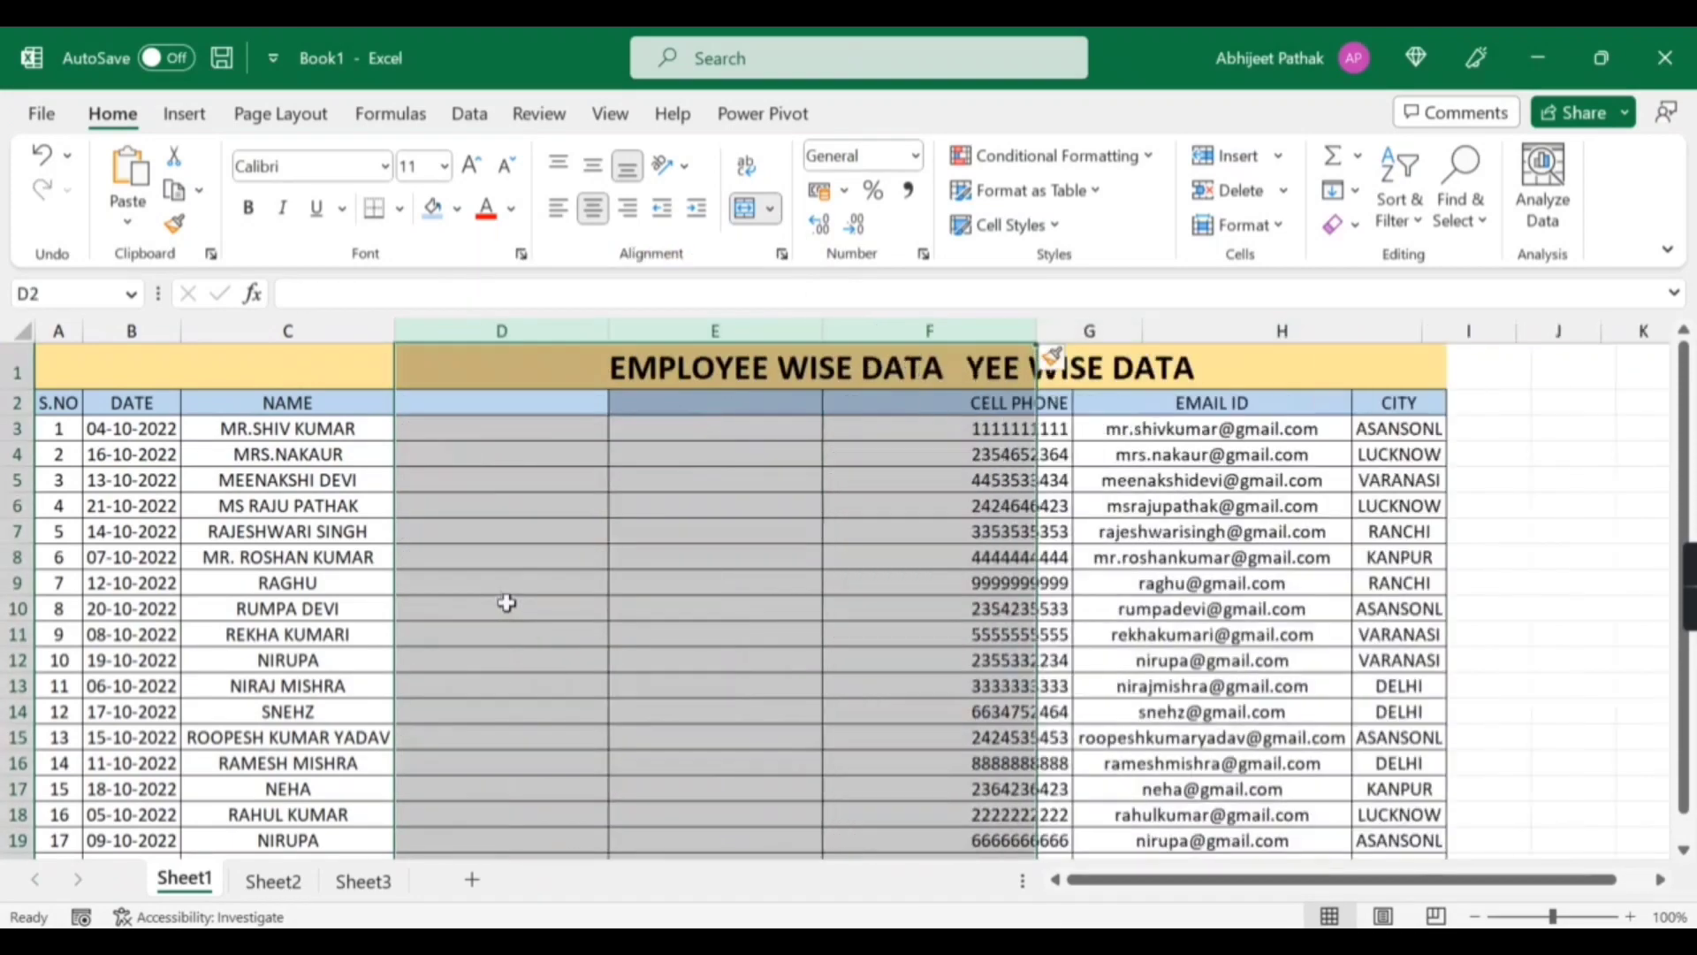
pyautogui.hotkey('ctrl', 'z')
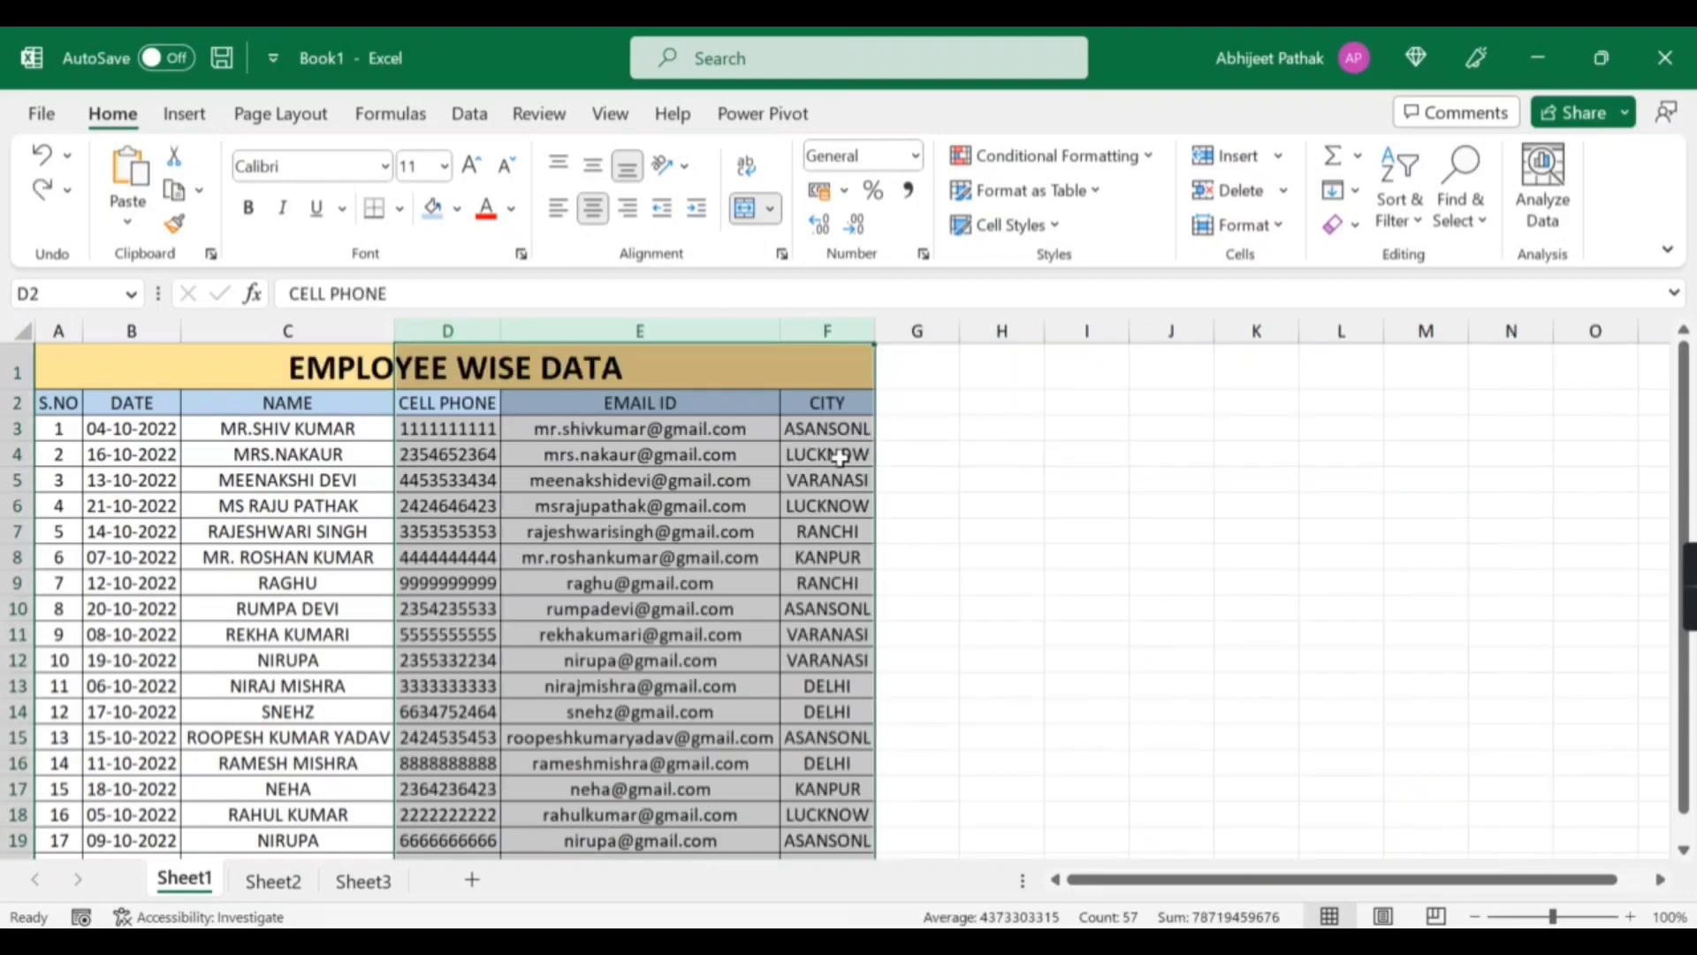
# - Select cell D5, then rows 5 and 6 of the table
pyautogui.click(440, 477)
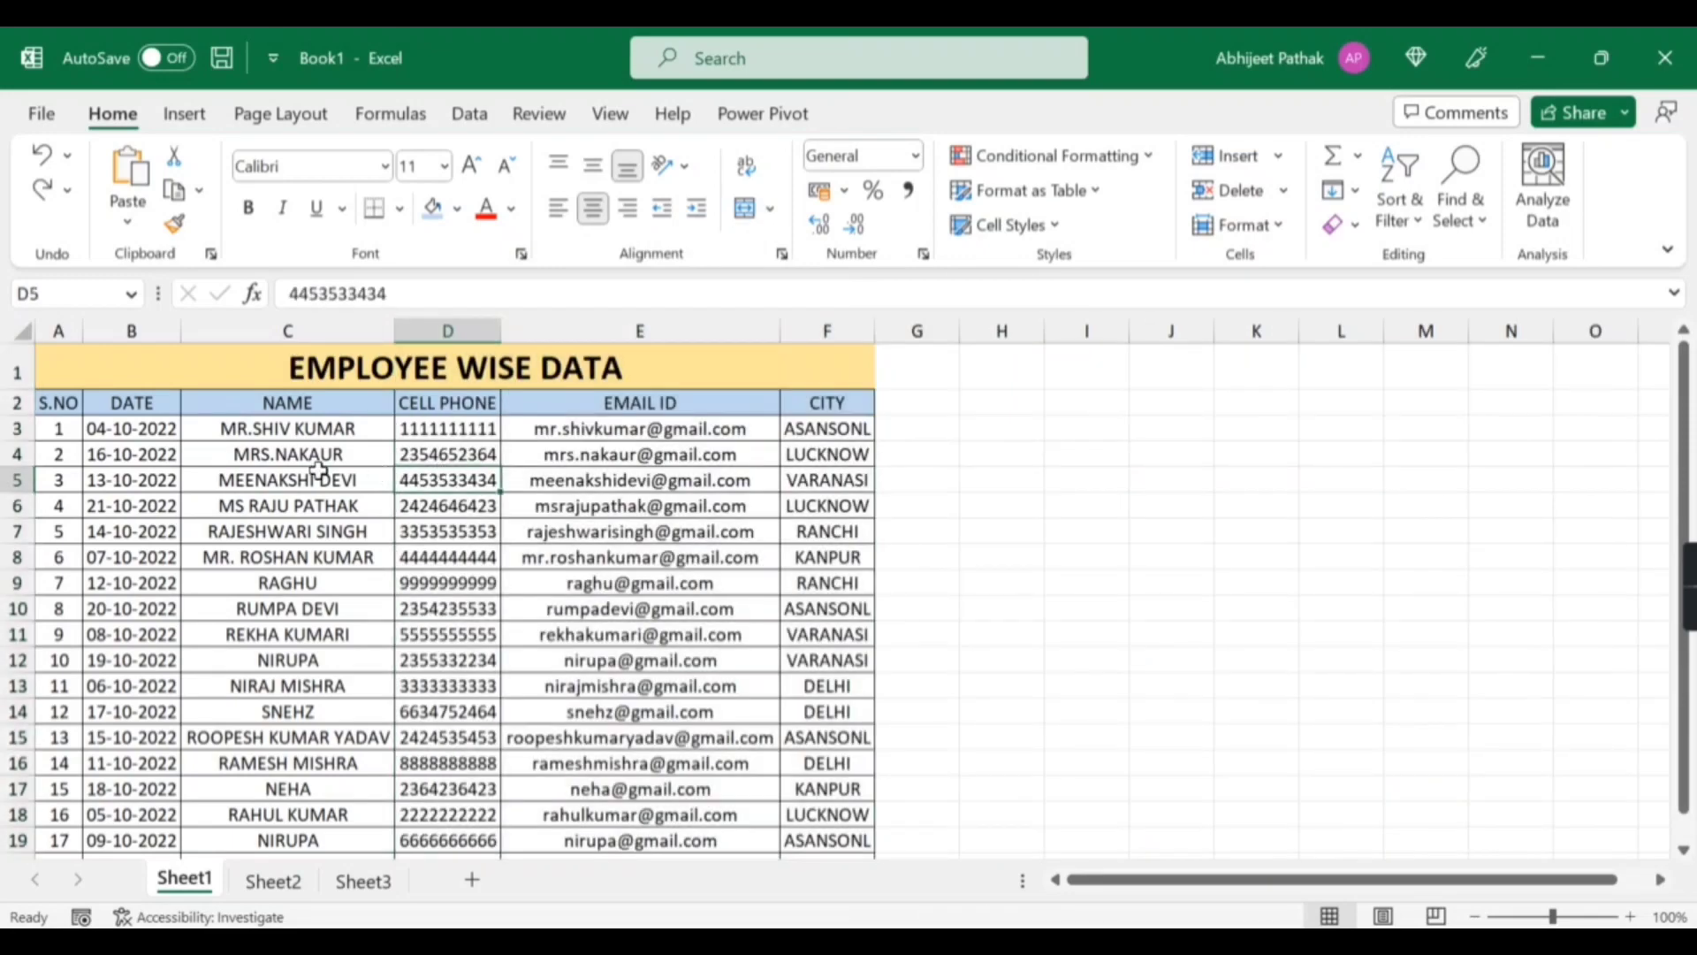
pyautogui.click(25, 480)
pyautogui.click(22, 506)
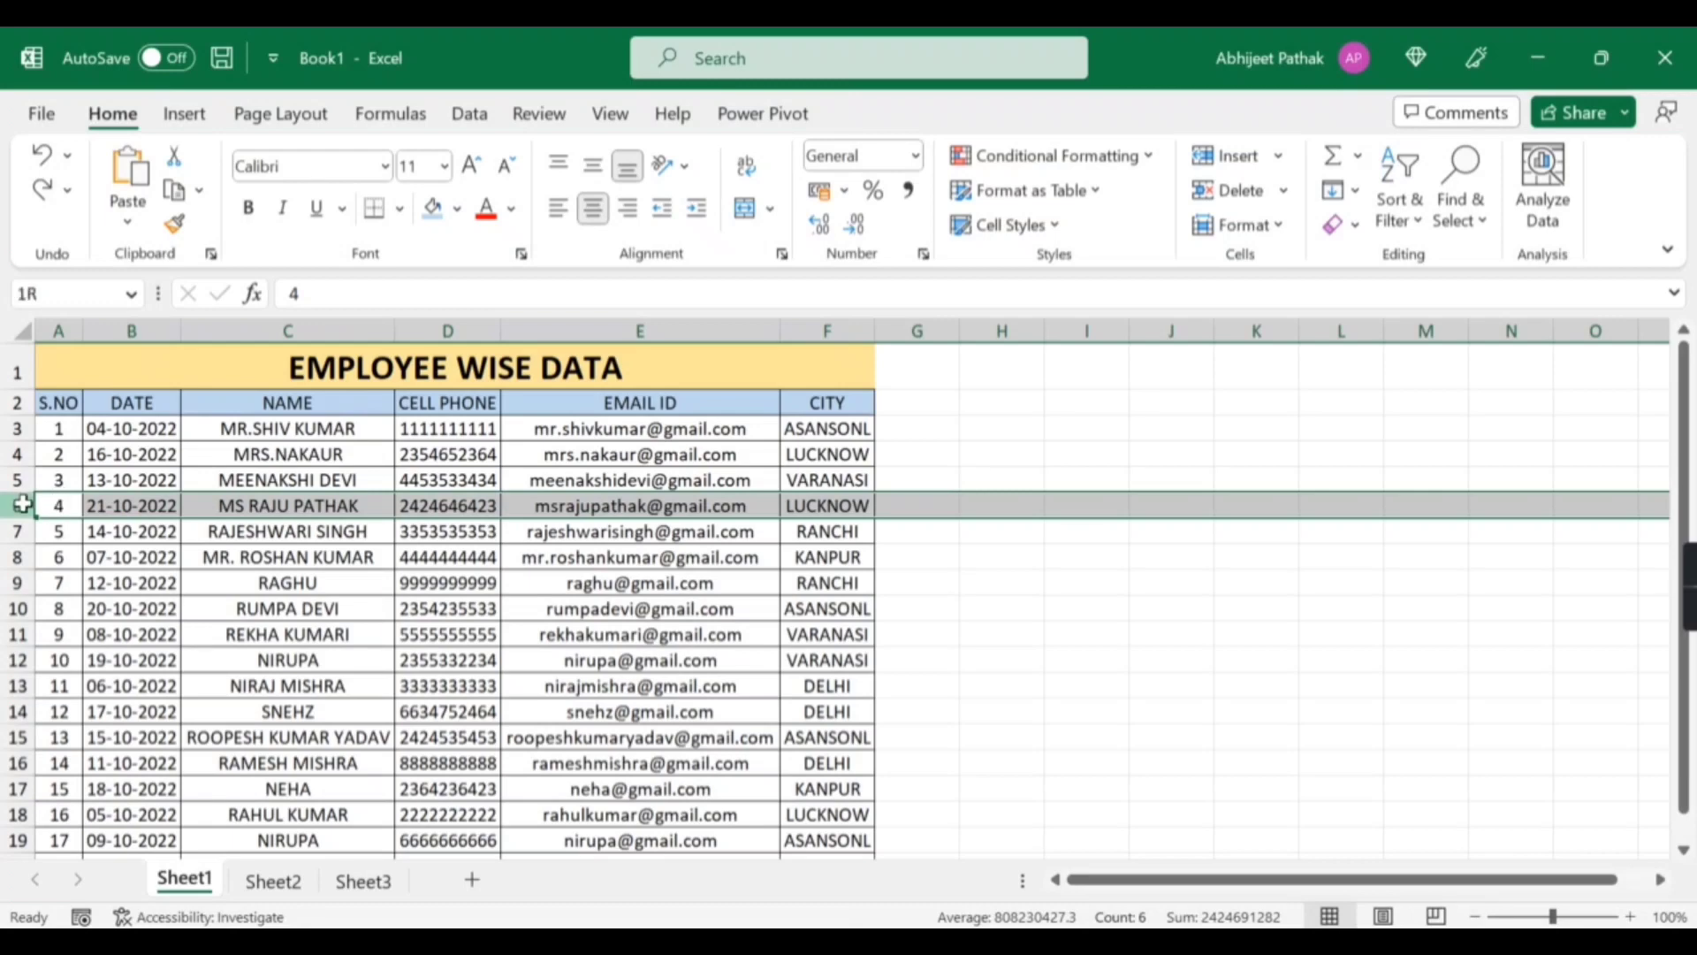
# - Insert four blank rows at rows 6 to 9, then undo them
pyautogui.moveTo(22, 506); pyautogui.dragTo(18, 583)
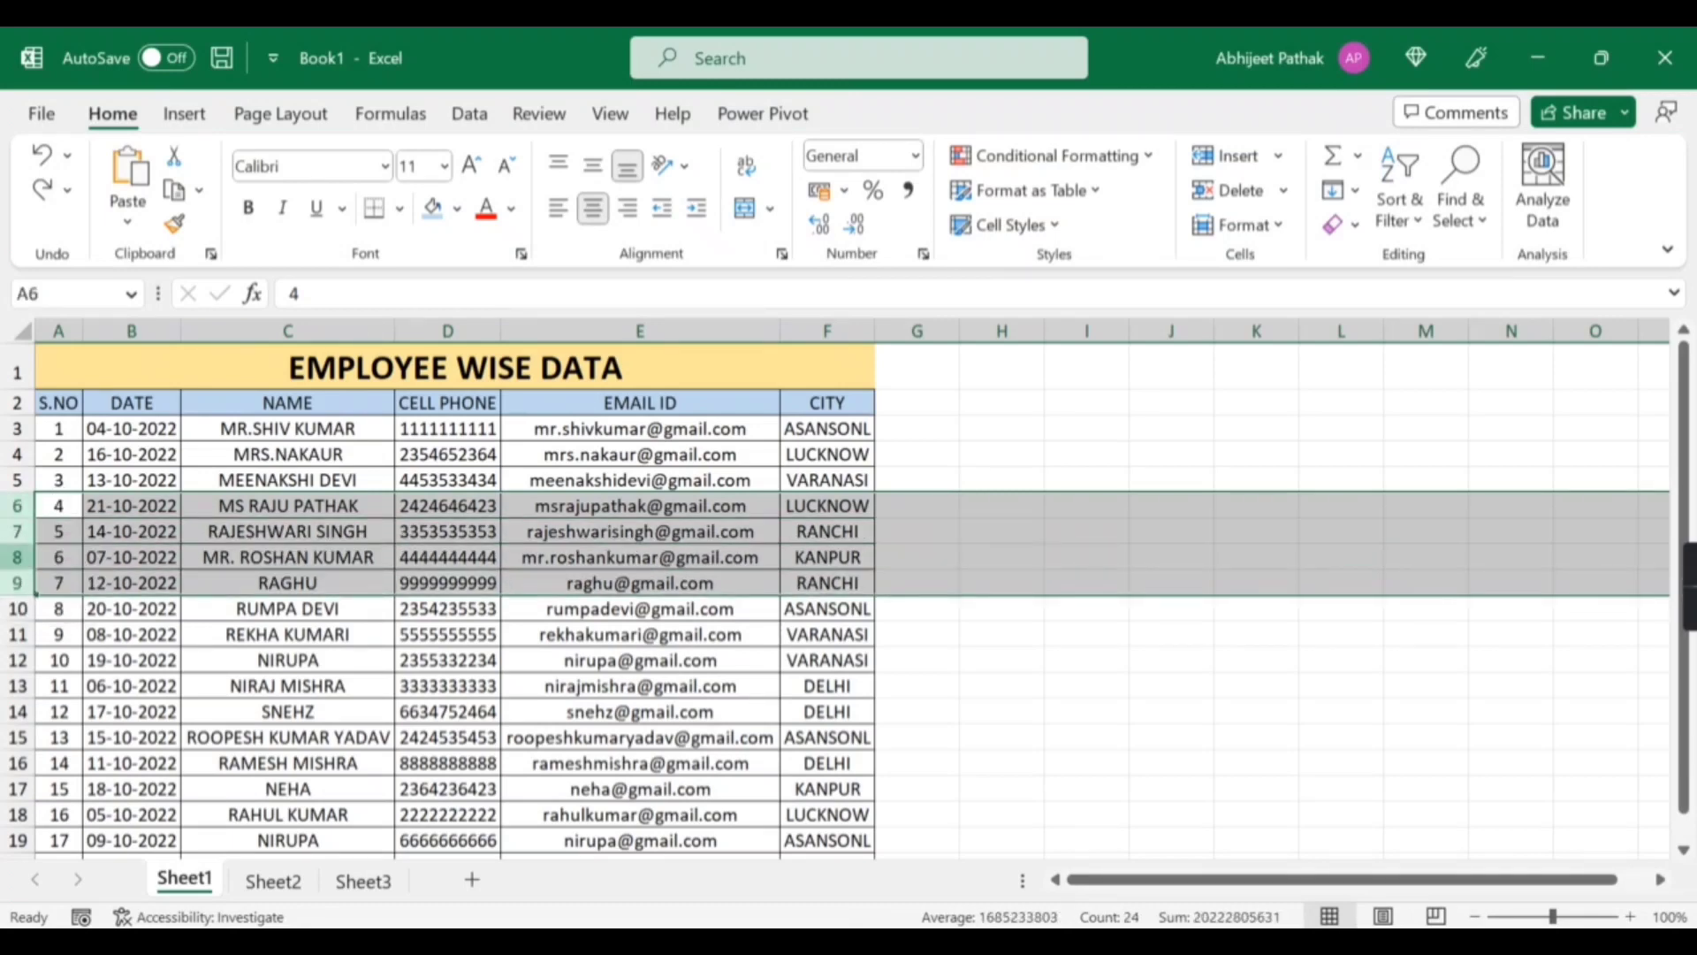
pyautogui.rightClick(18, 582)
pyautogui.click(129, 310)
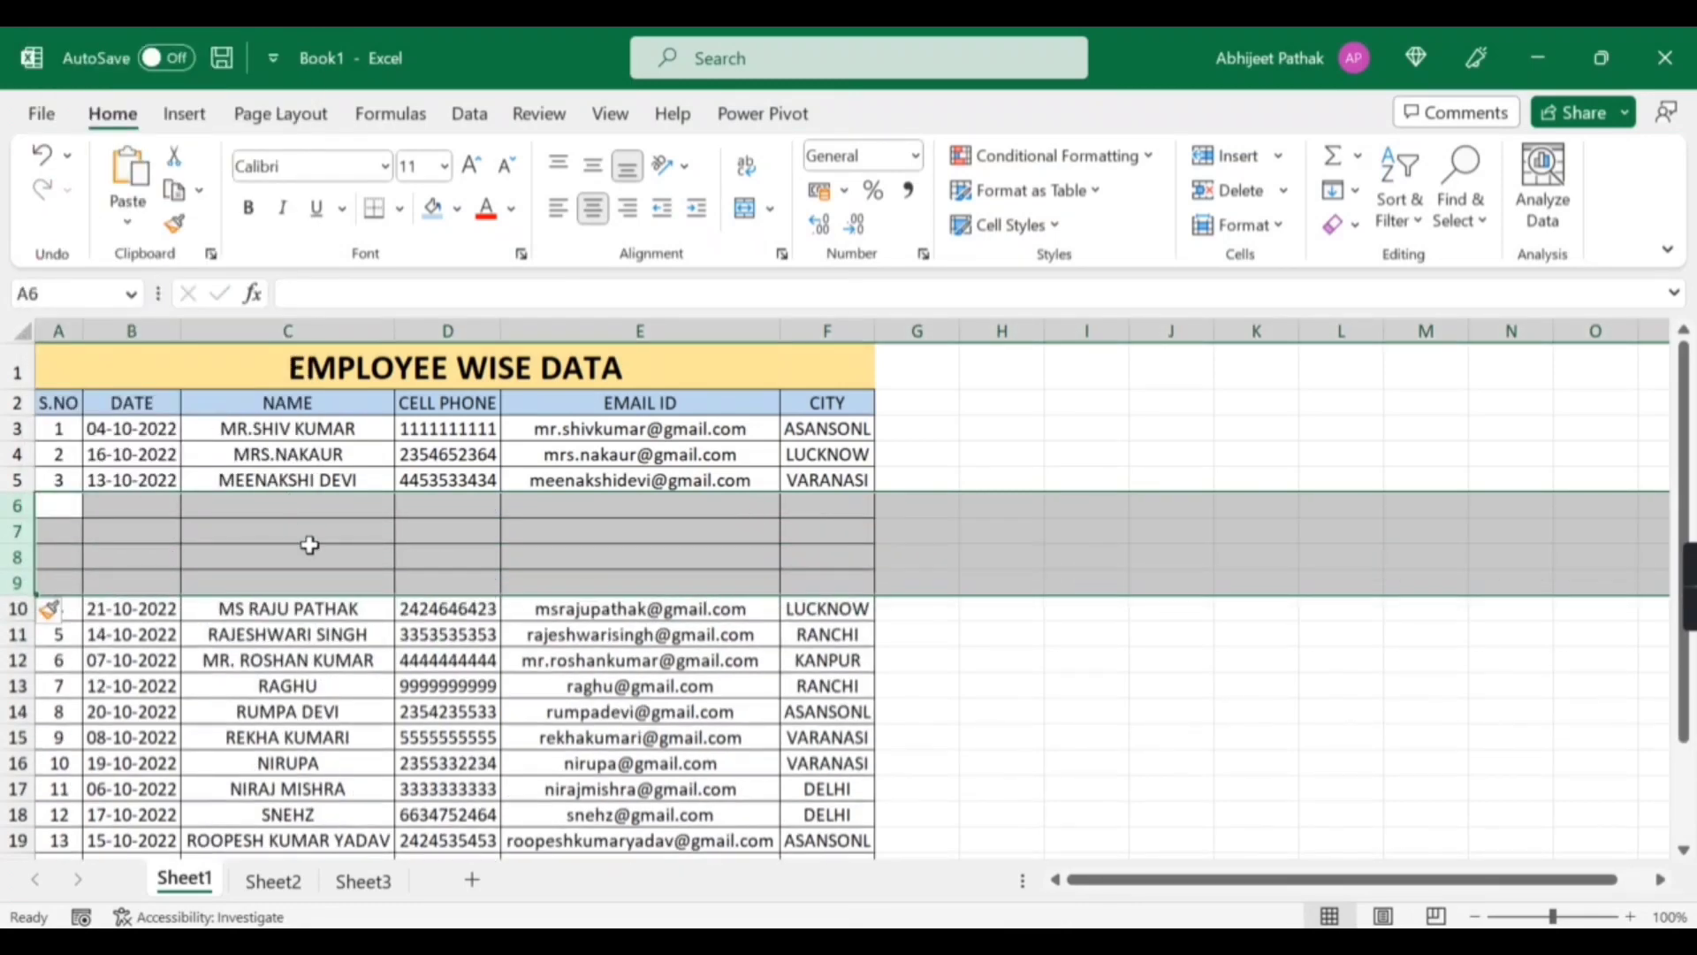
pyautogui.click(333, 511)
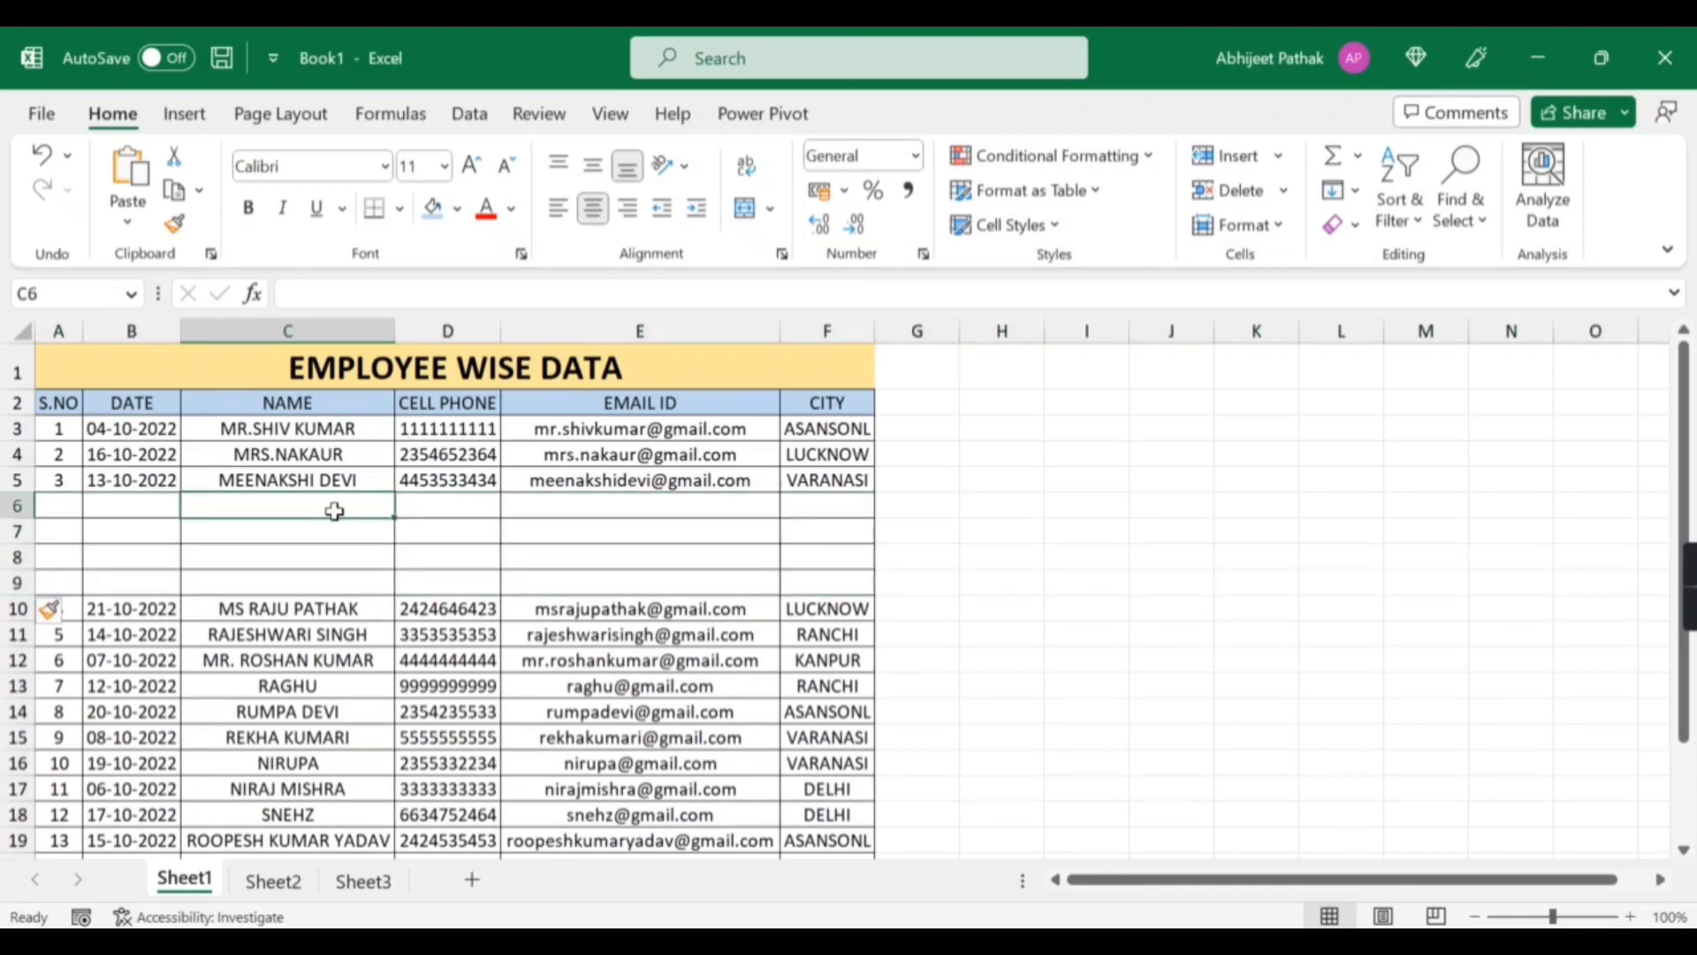
pyautogui.hotkey('ctrl', 'z')
# - Delete rows 5 to 8, restore them with Ctrl+Z, and select cell C4
pyautogui.click(453, 473)
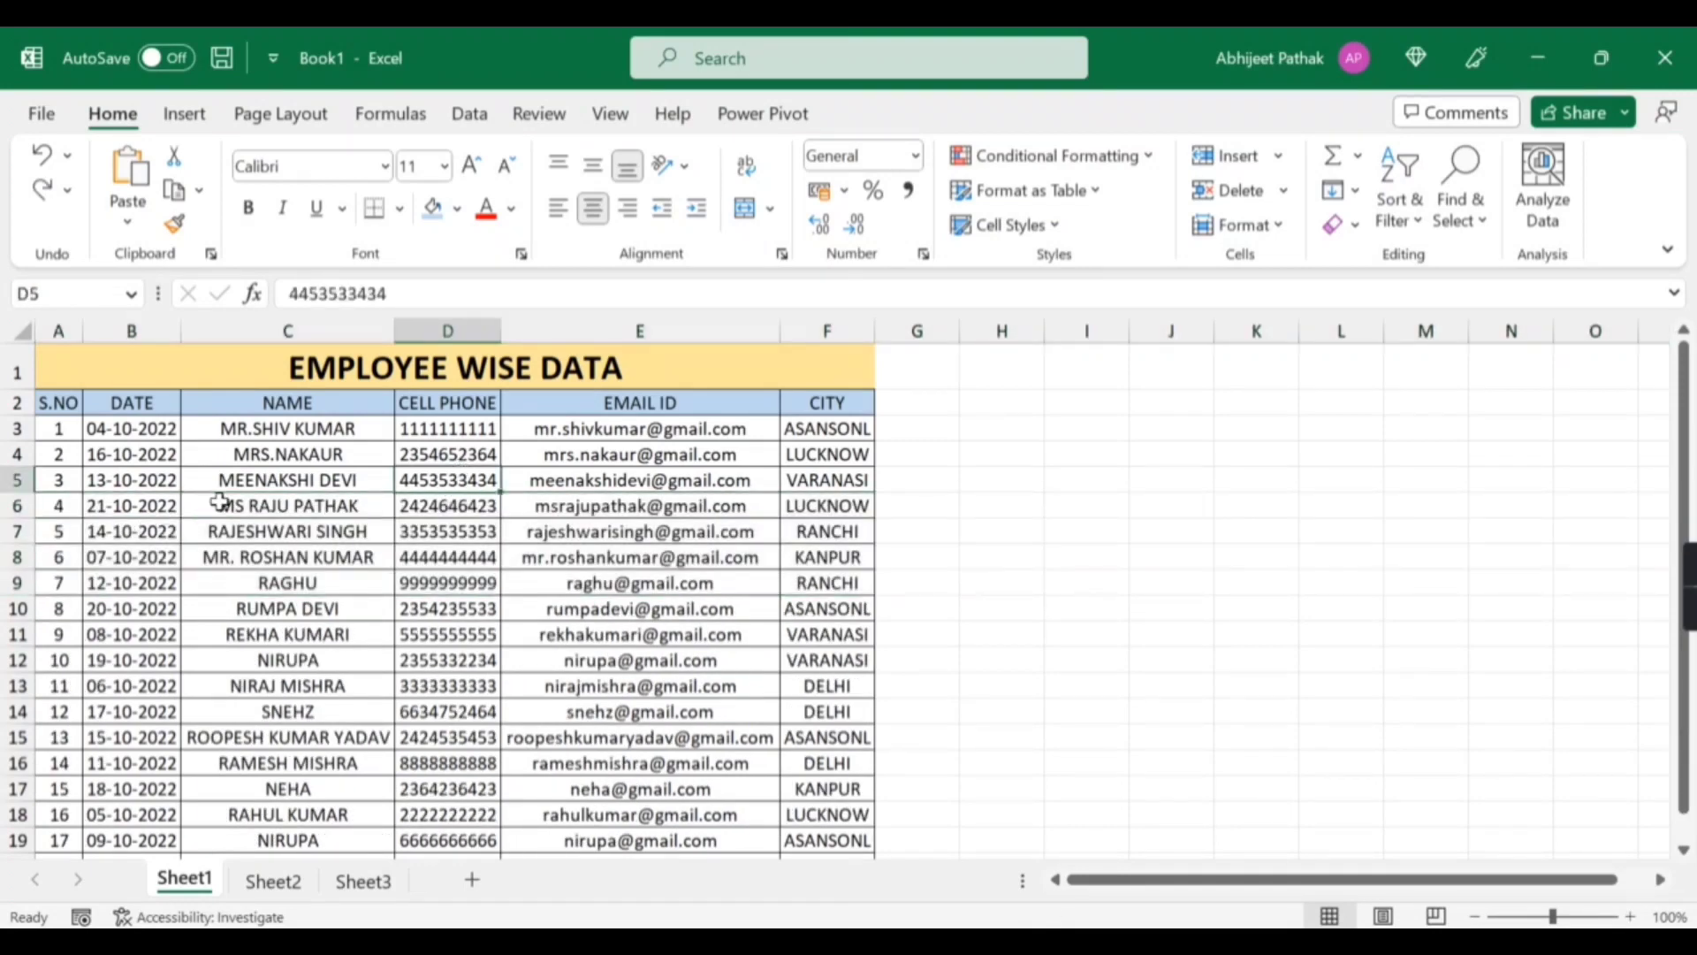
pyautogui.moveTo(18, 482); pyautogui.dragTo(11, 560)
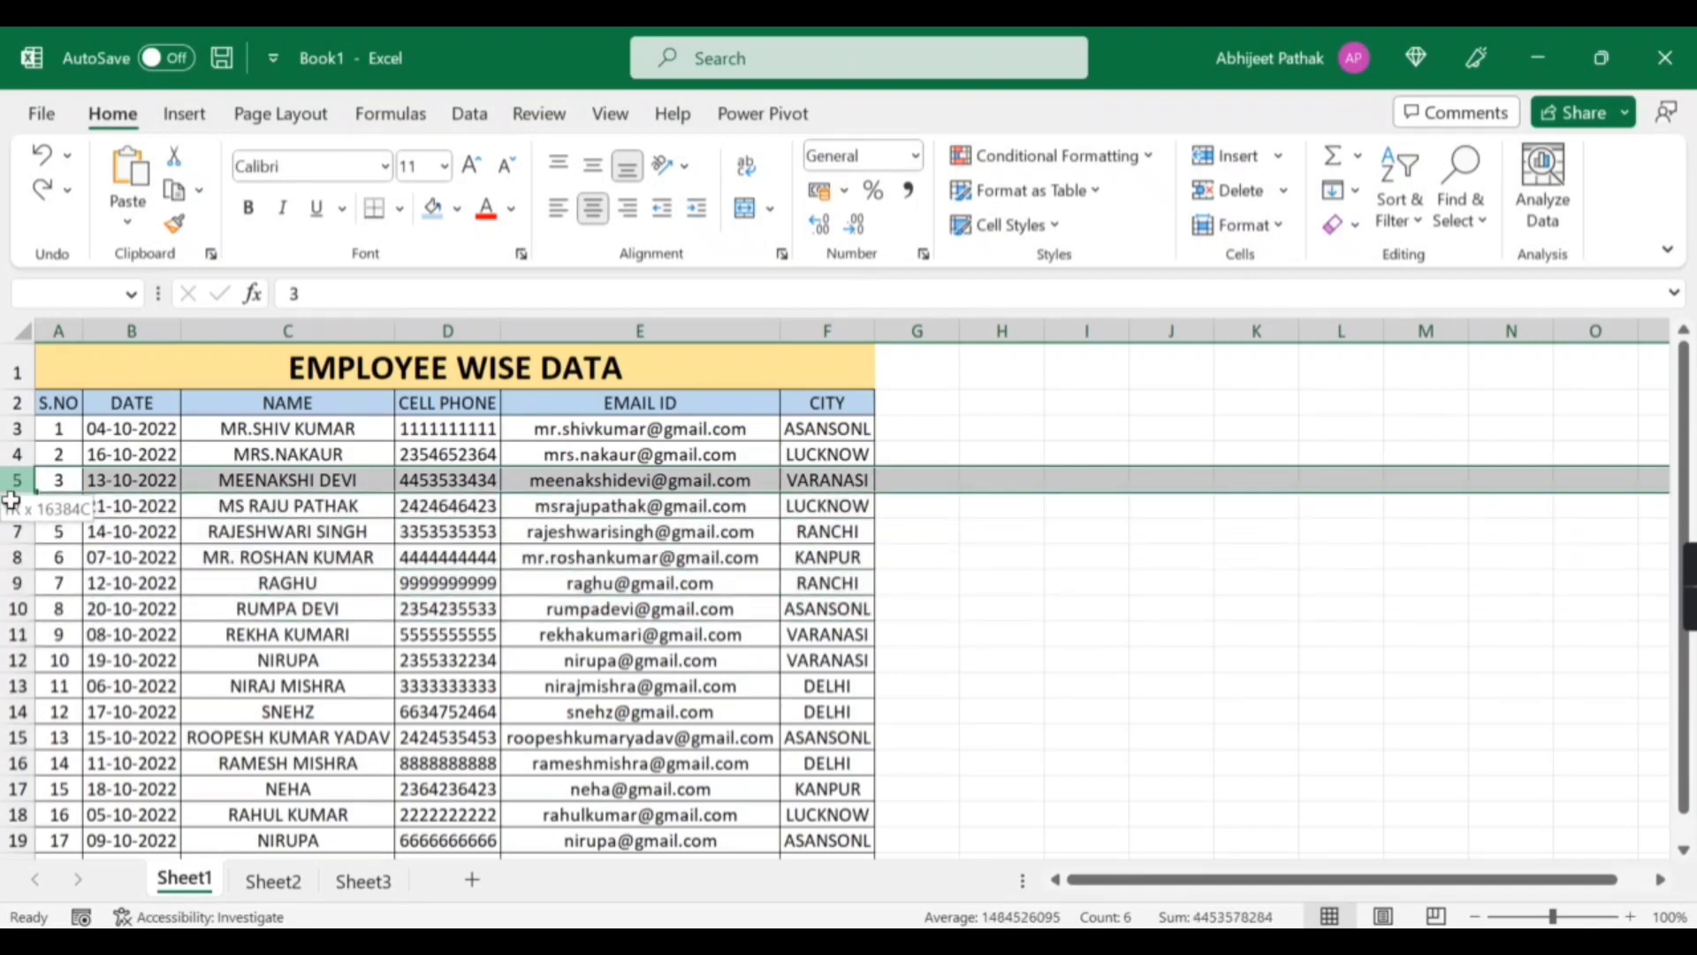
pyautogui.moveTo(11, 560); pyautogui.dragTo(12, 557)
pyautogui.rightClick(14, 555)
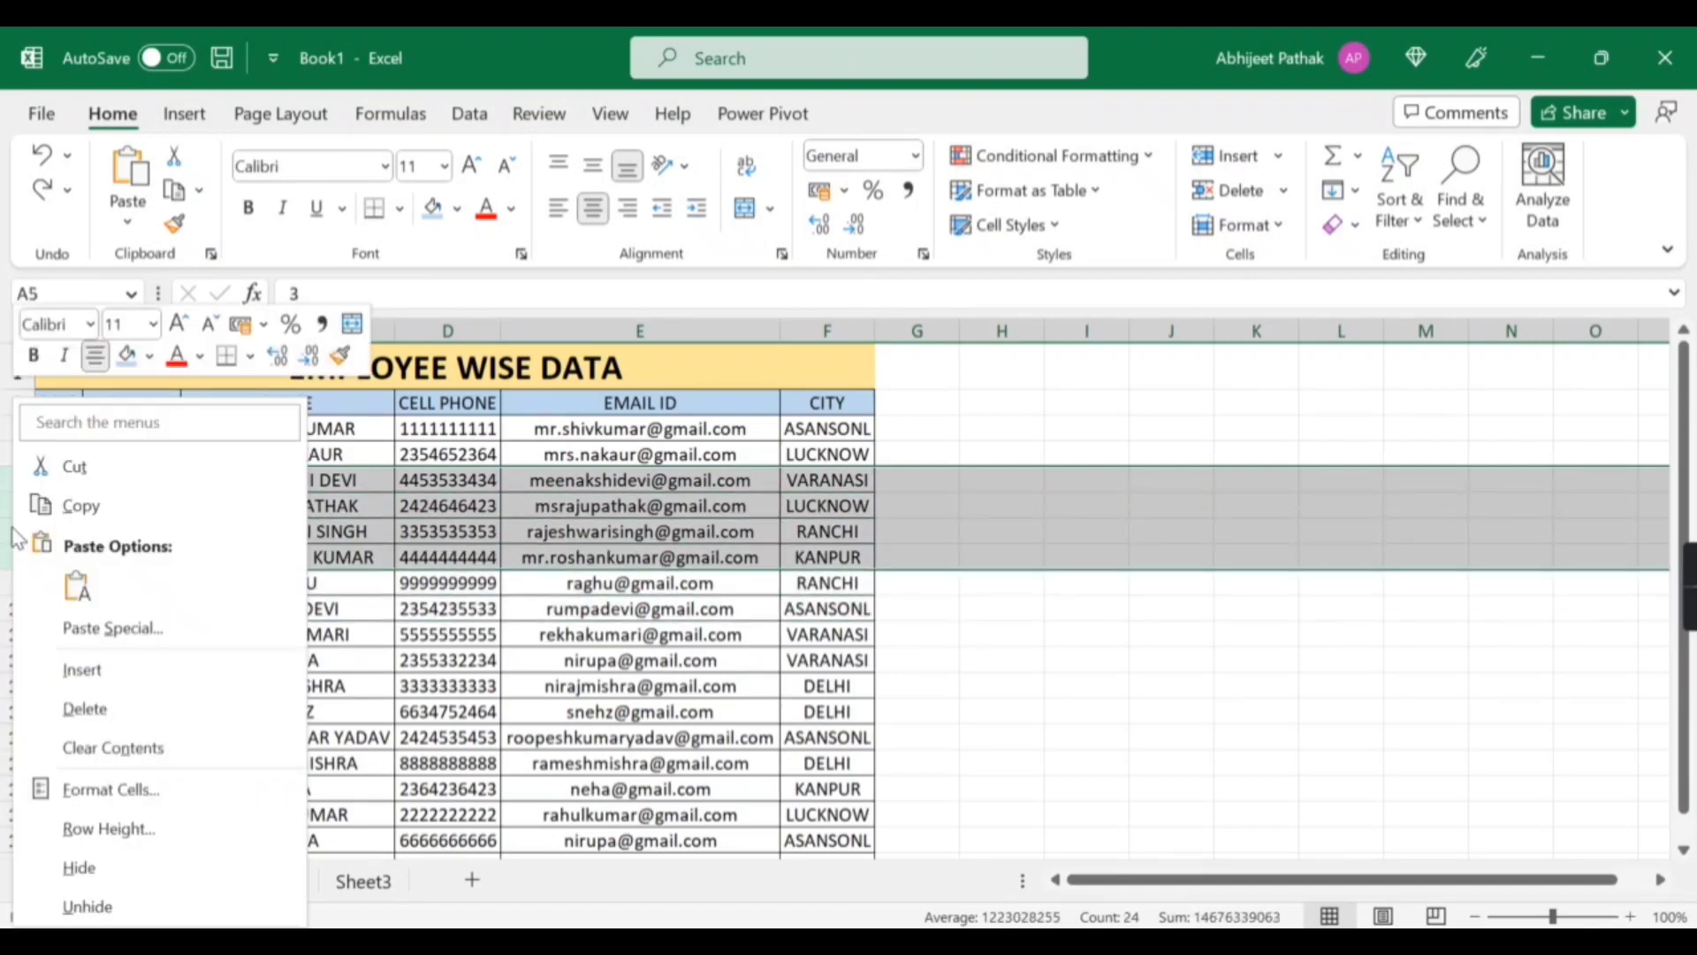
pyautogui.click(83, 708)
pyautogui.hotkey('ctrl', 'z')
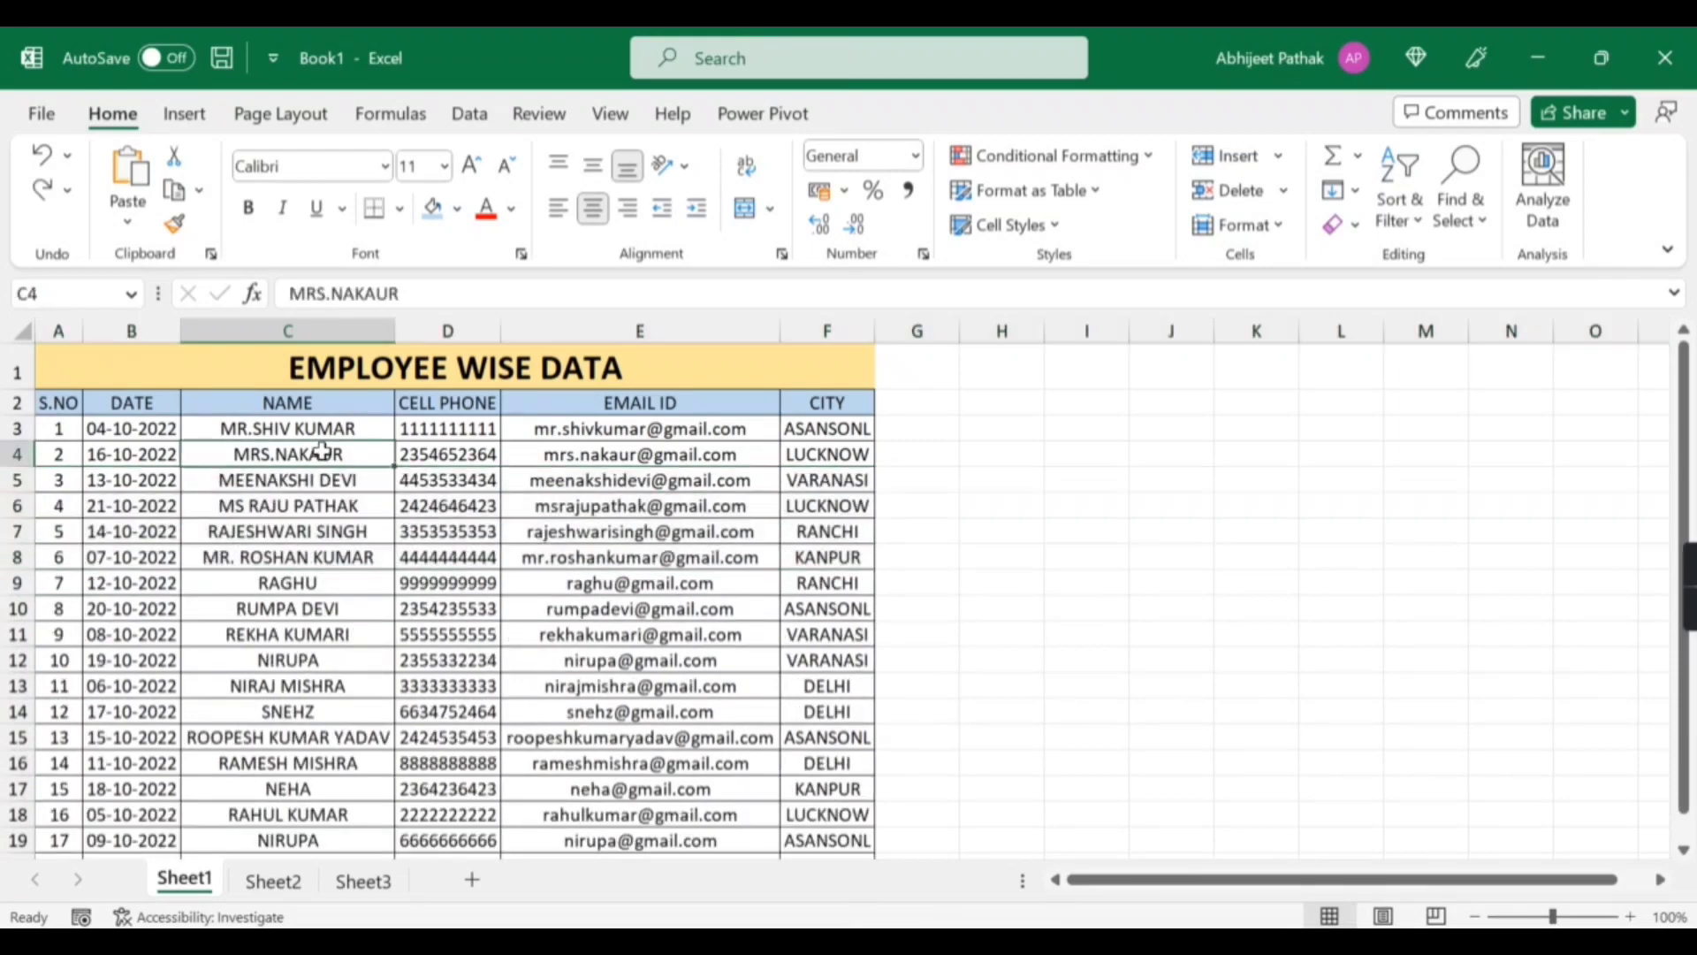
pyautogui.click(309, 452)
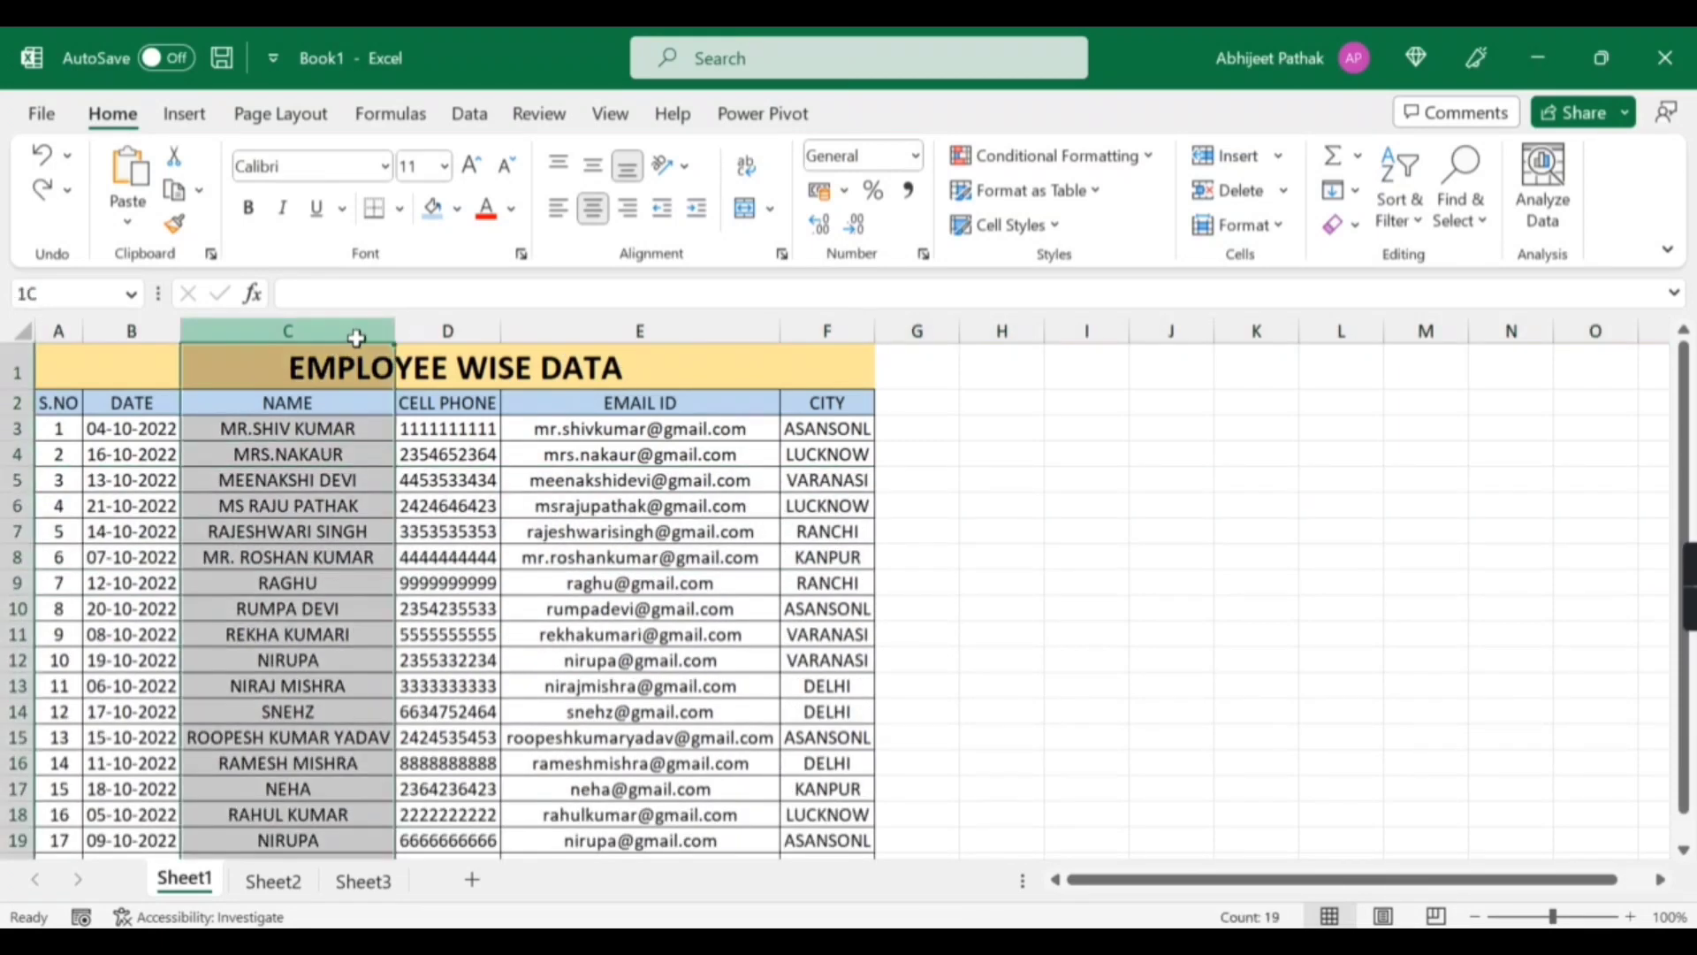
pyautogui.moveTo(336, 343); pyautogui.dragTo(619, 333)
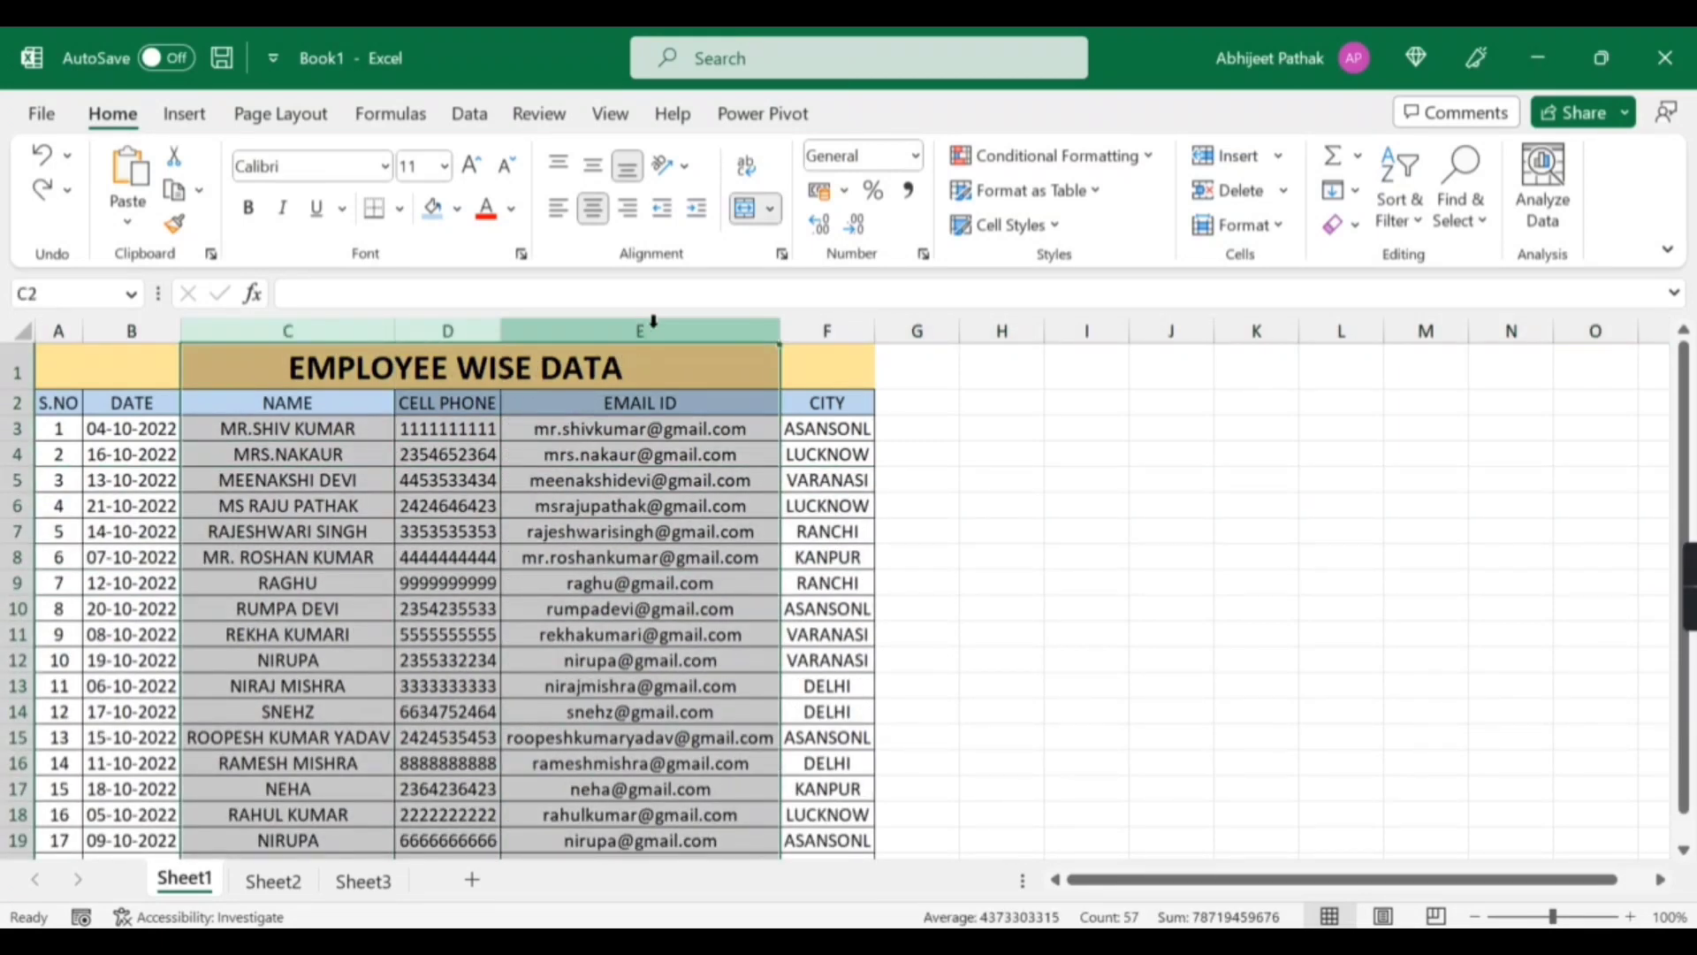
pyautogui.moveTo(284, 332); pyautogui.dragTo(593, 334)
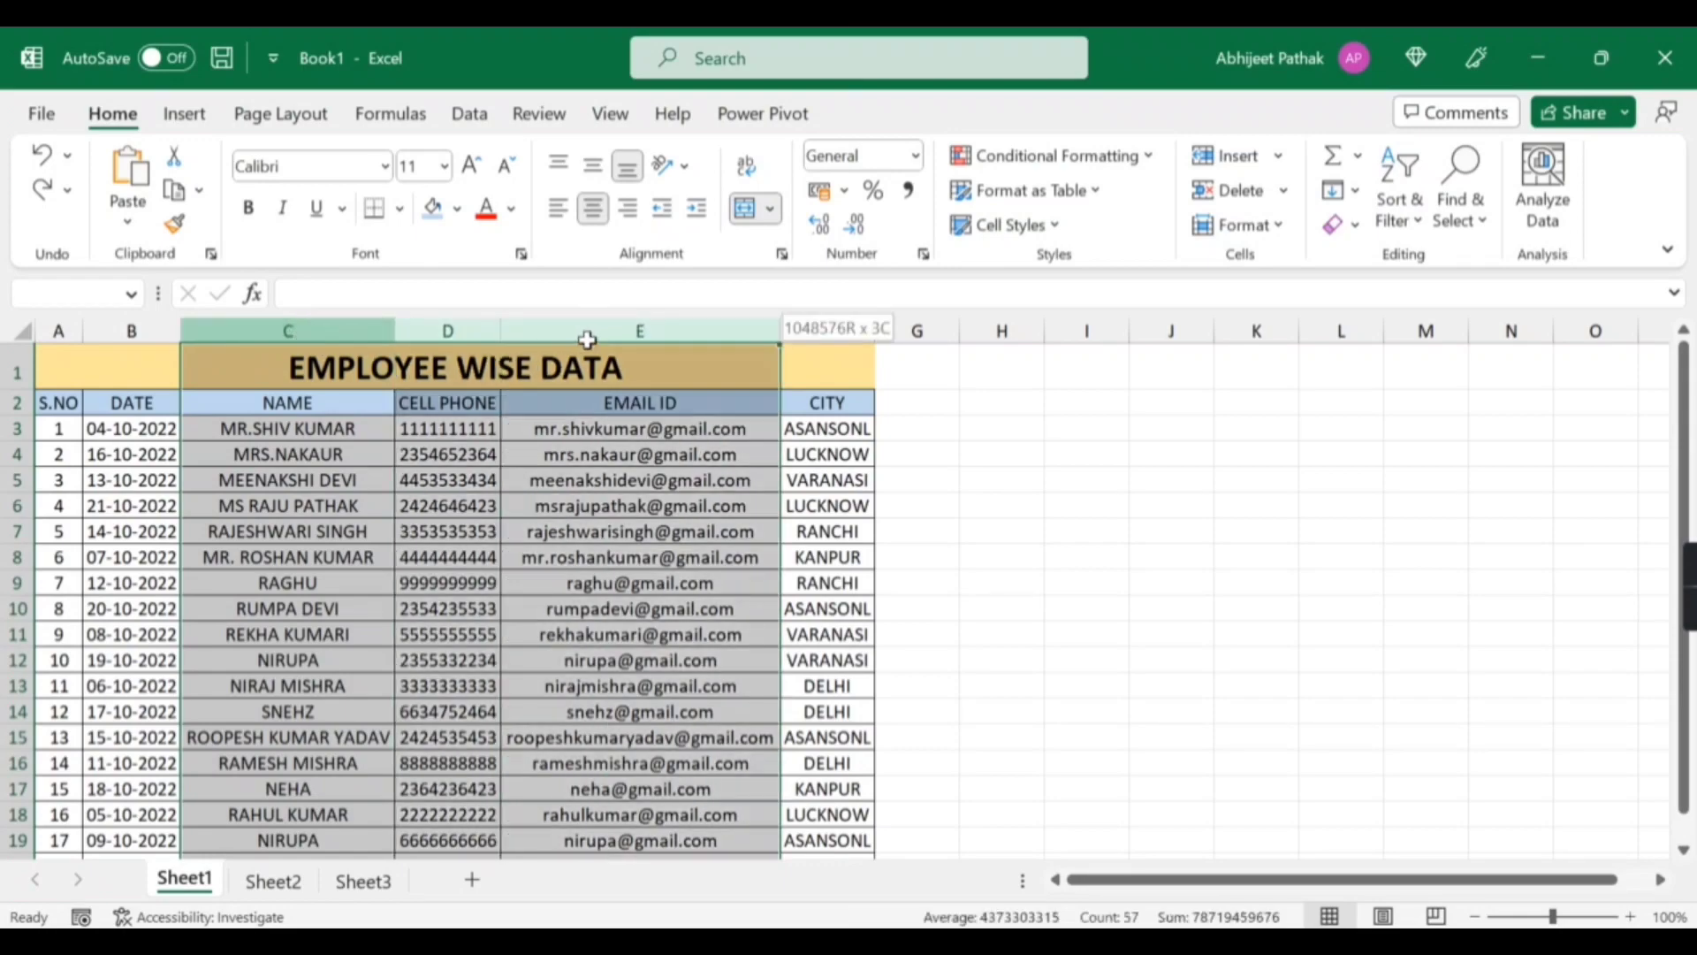
pyautogui.rightClick(593, 333)
pyautogui.click(667, 647)
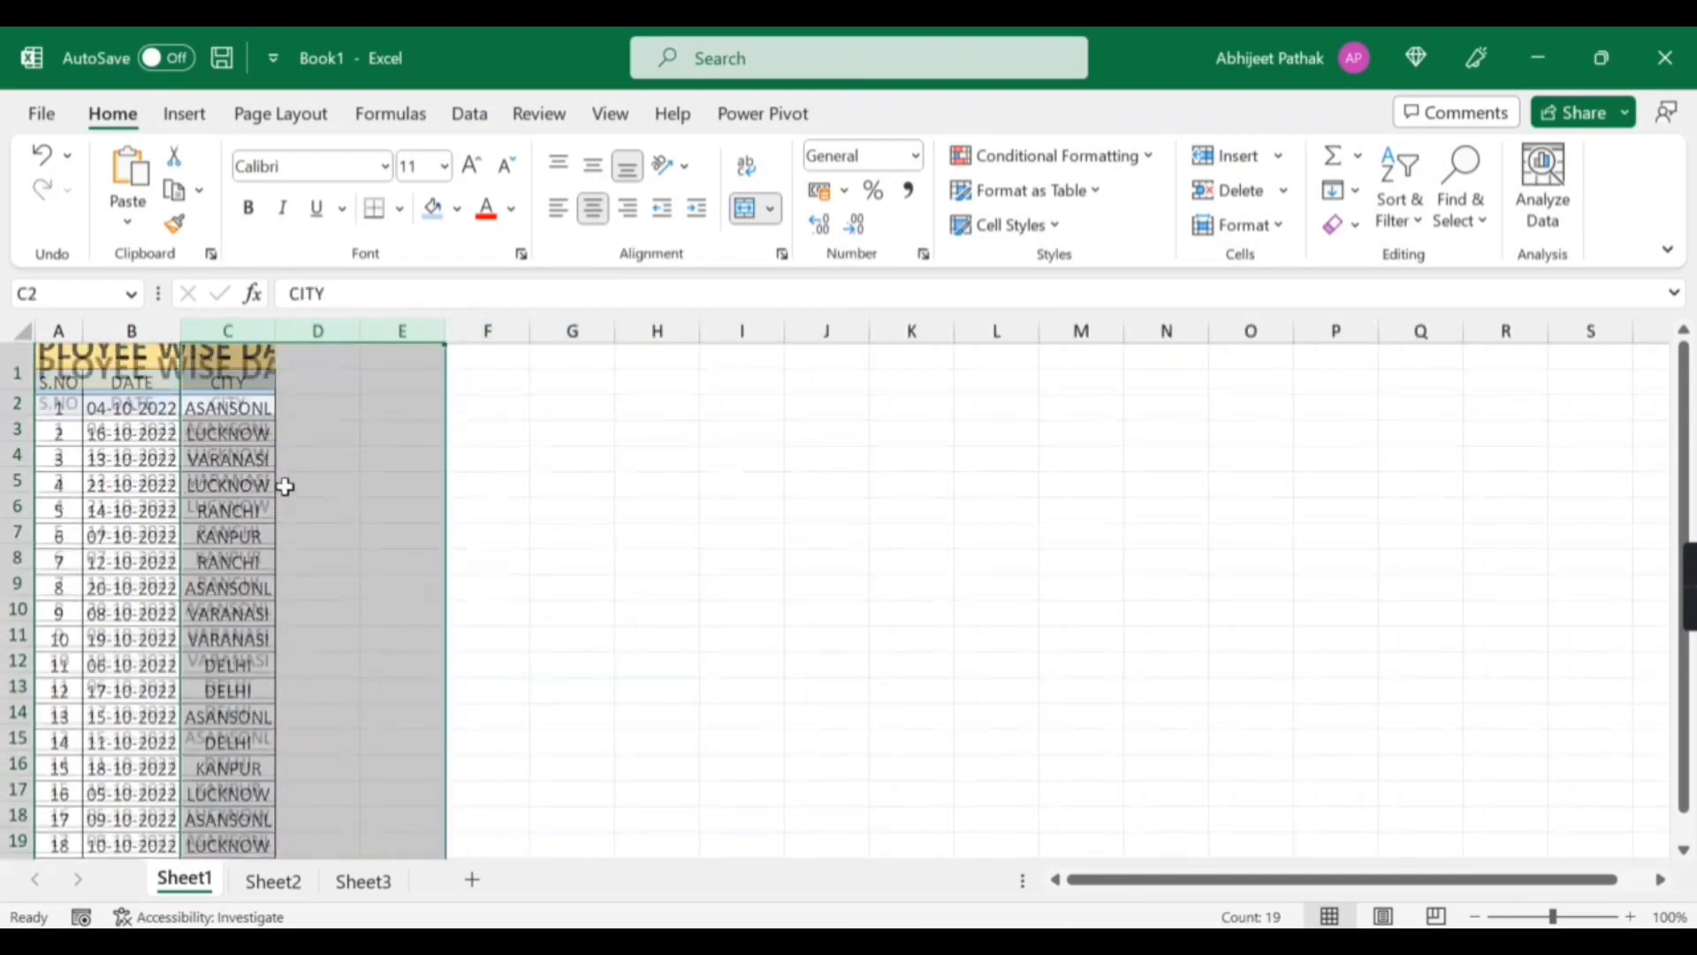
pyautogui.hotkey('ctrl', 'z')
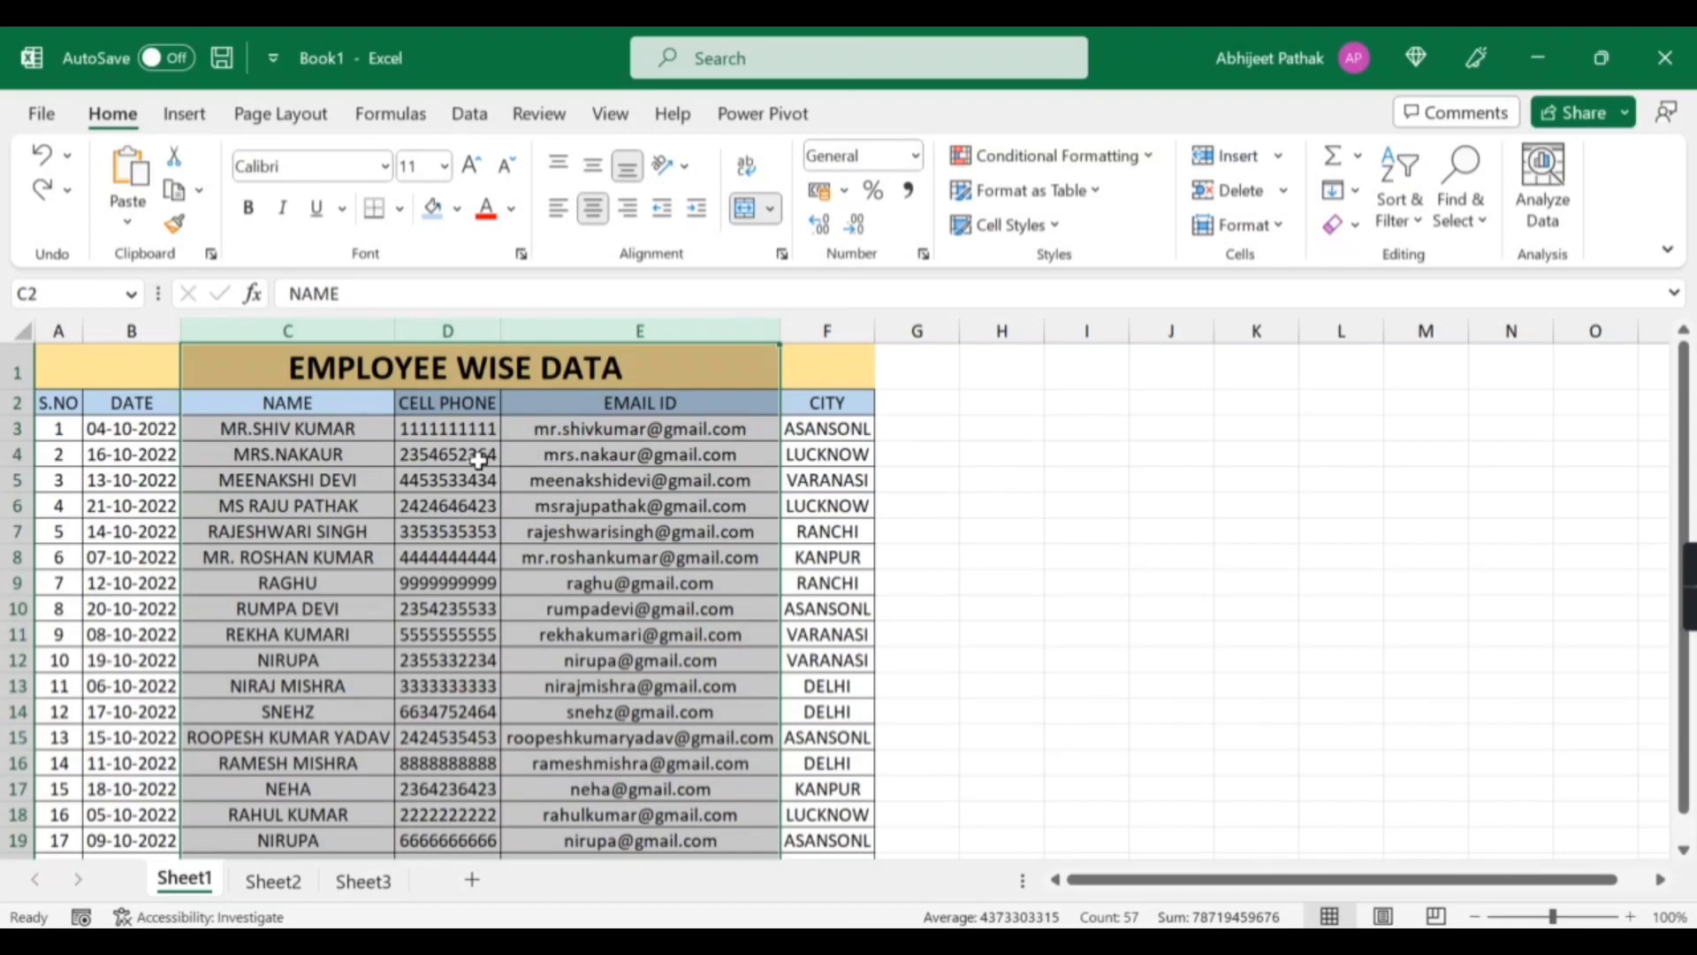
pyautogui.click(478, 456)
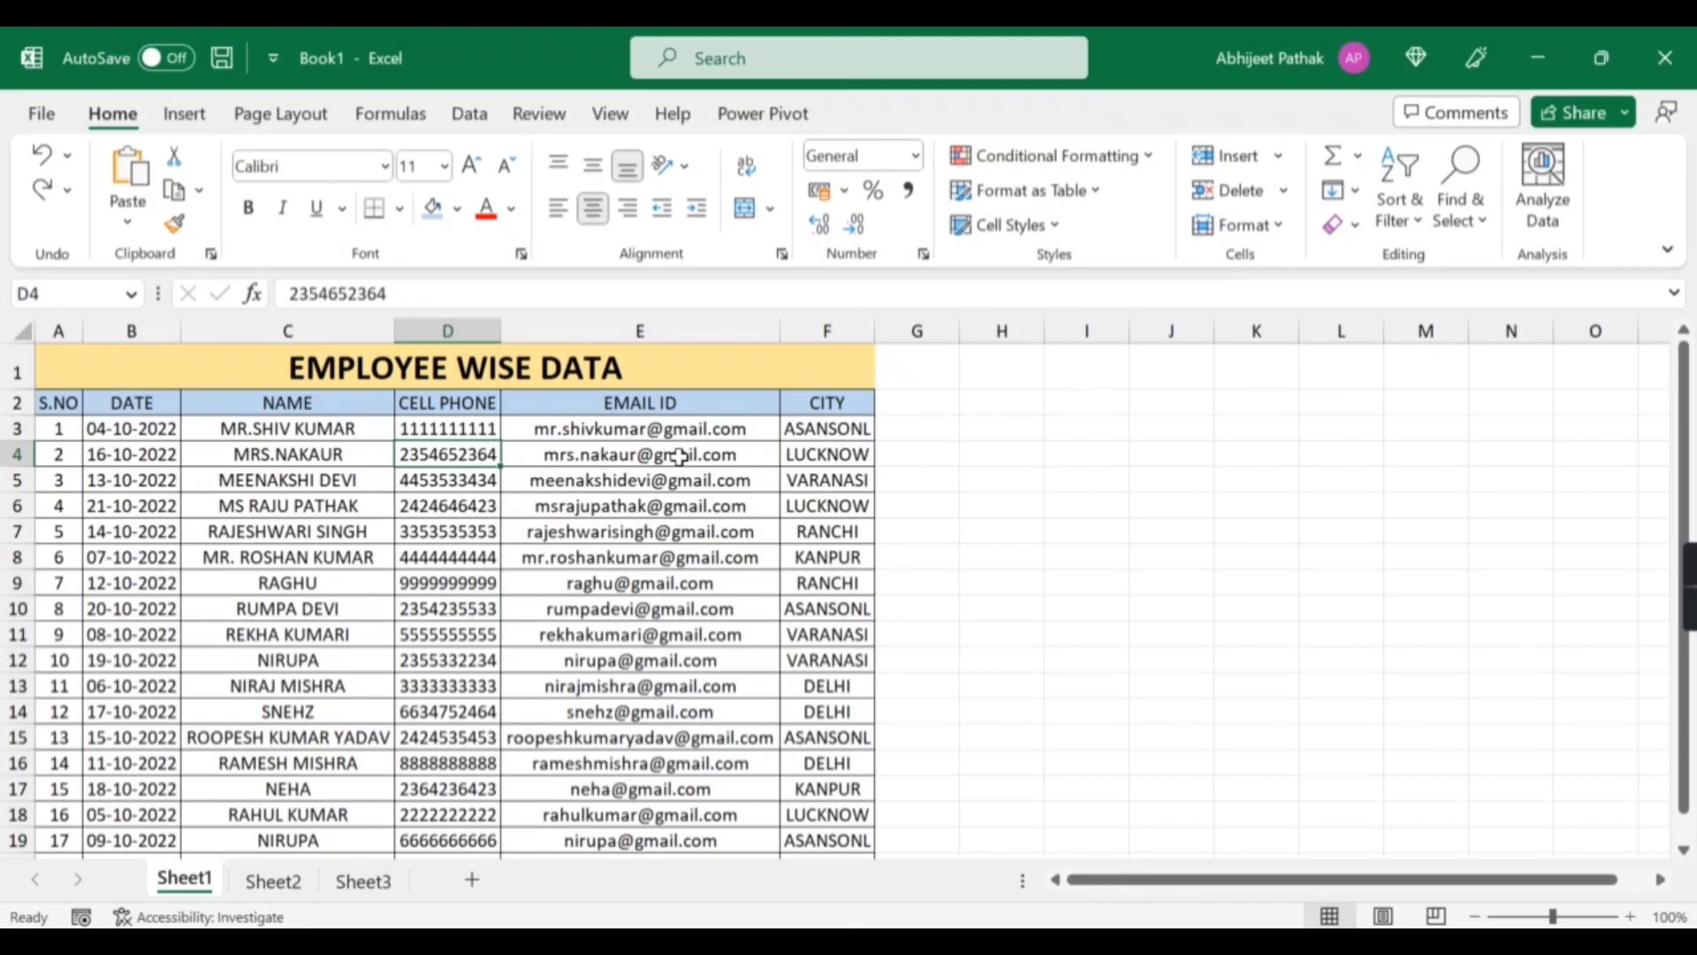
pyautogui.rightClick(664, 332)
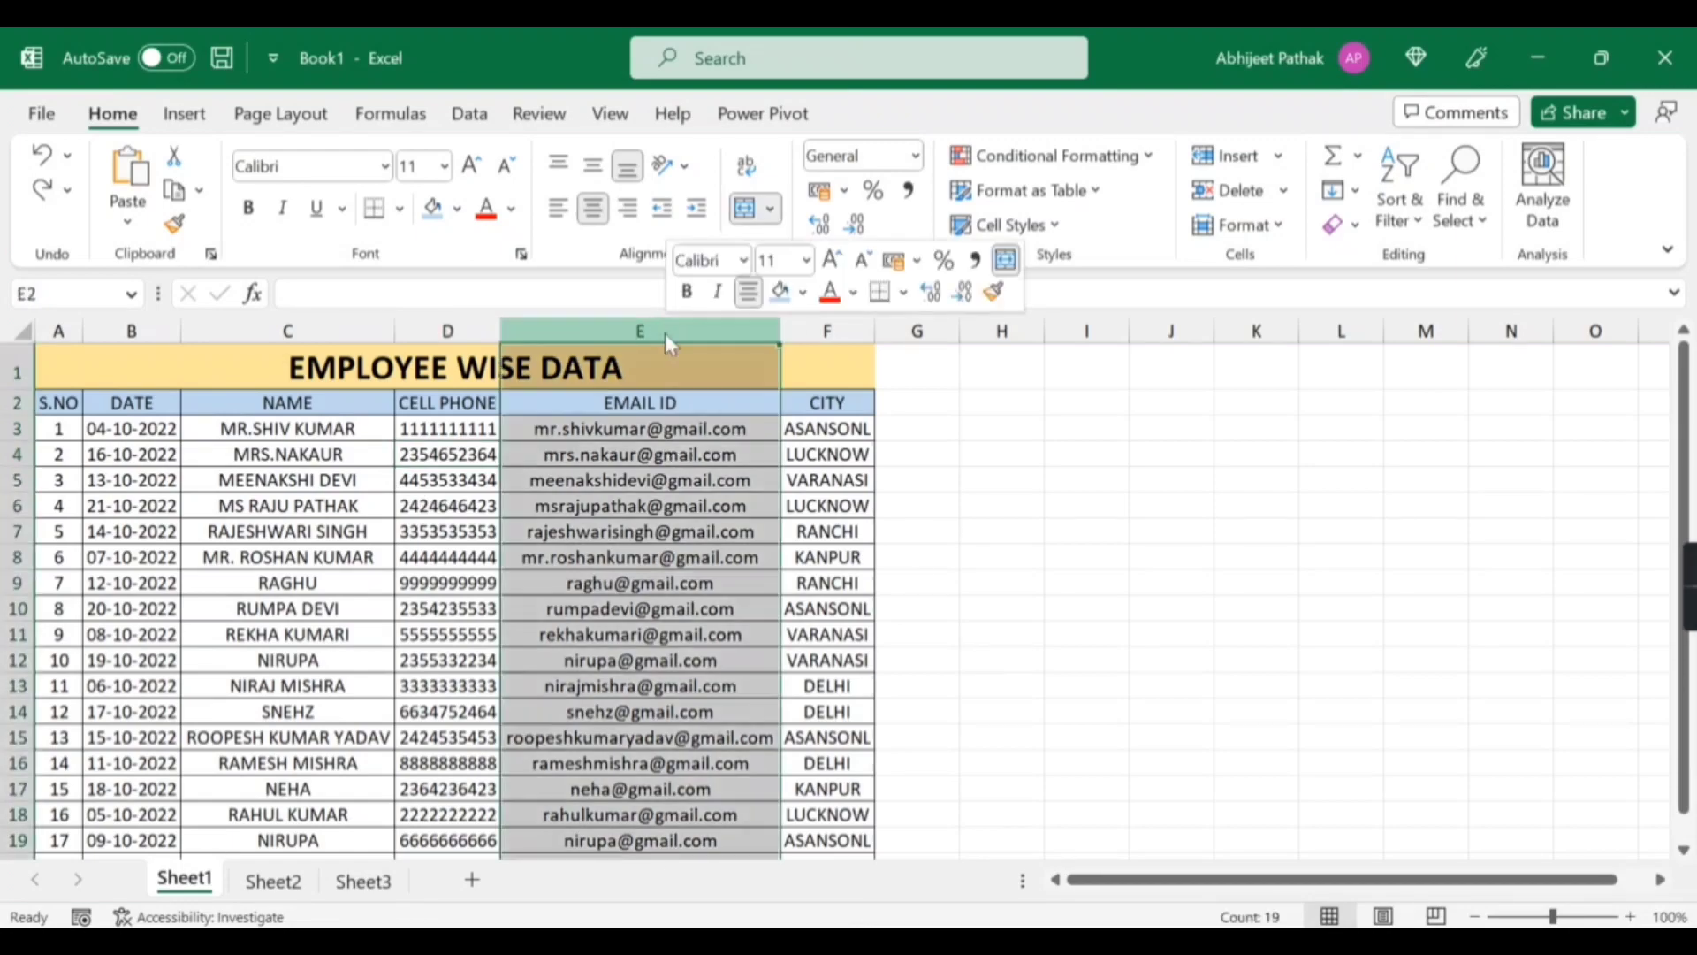
pyautogui.click(758, 645)
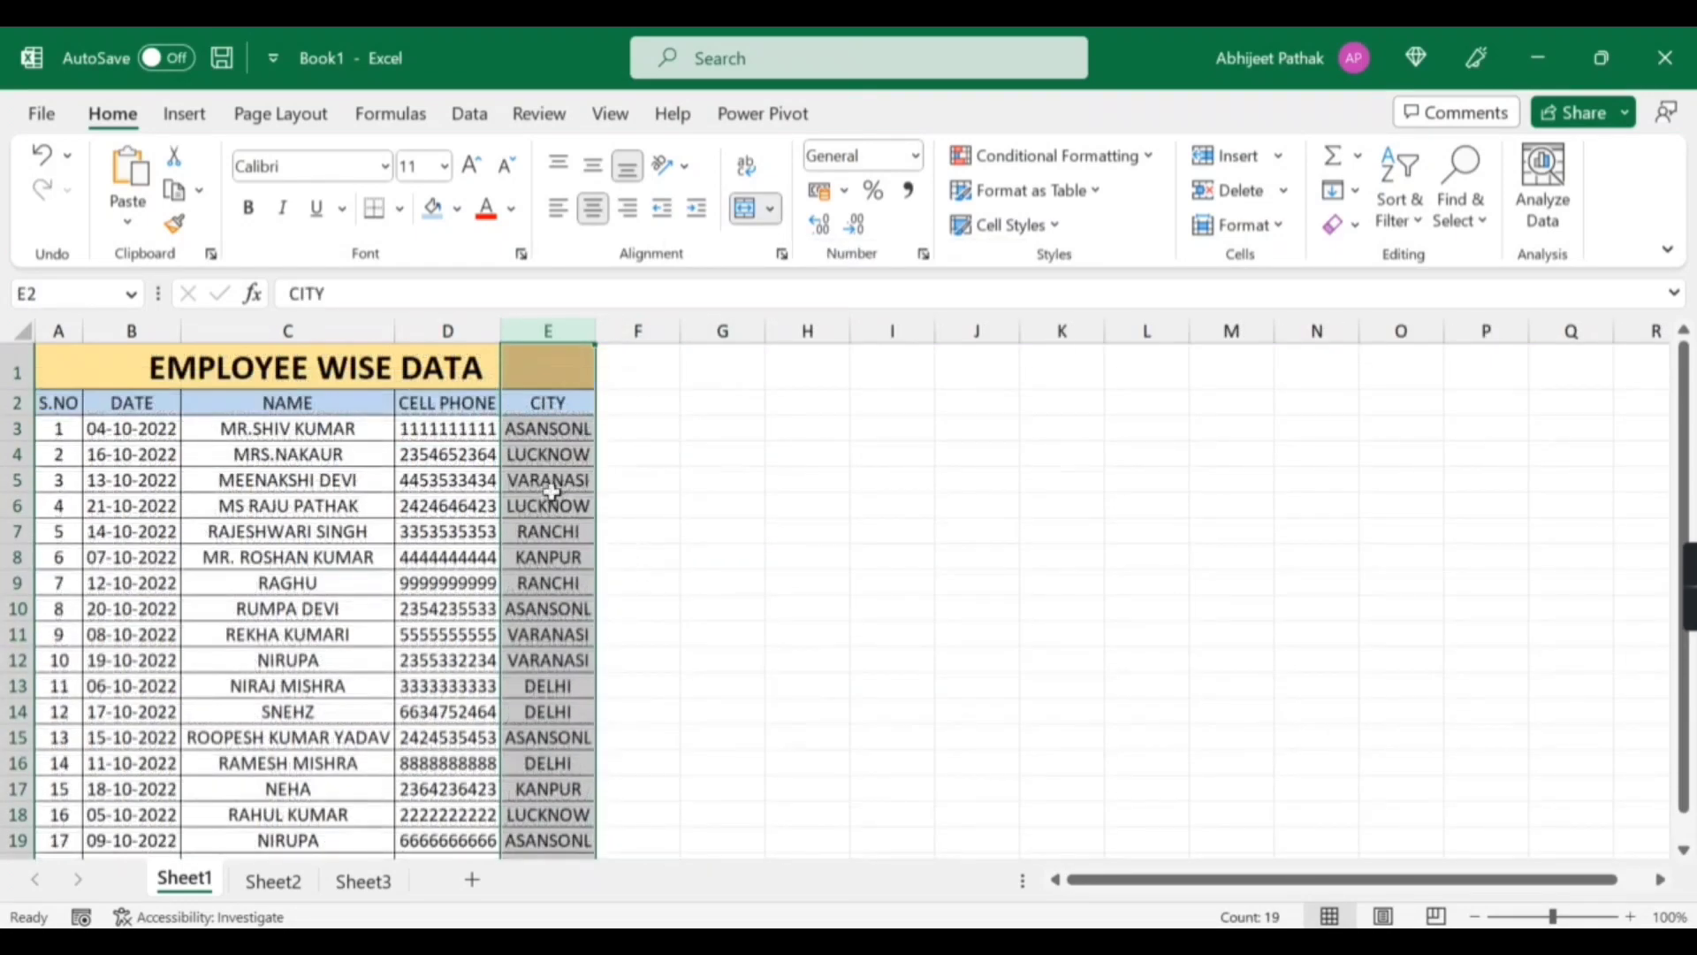
pyautogui.click(549, 477)
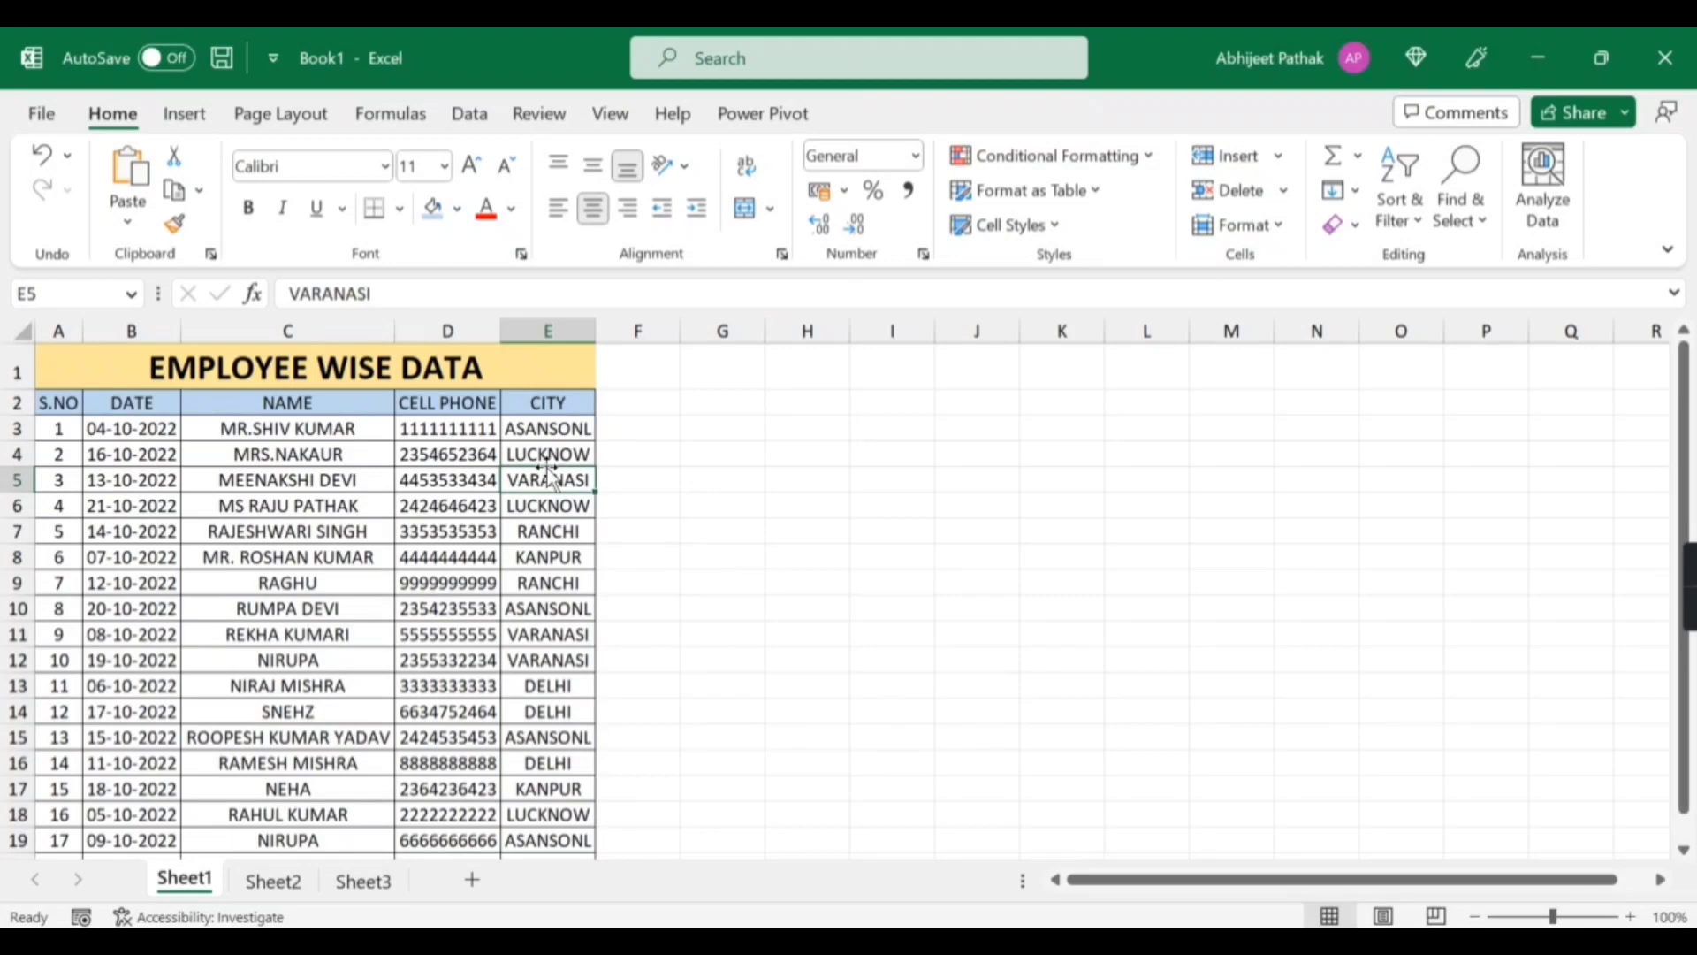
pyautogui.hotkey('ctrl', 'z')
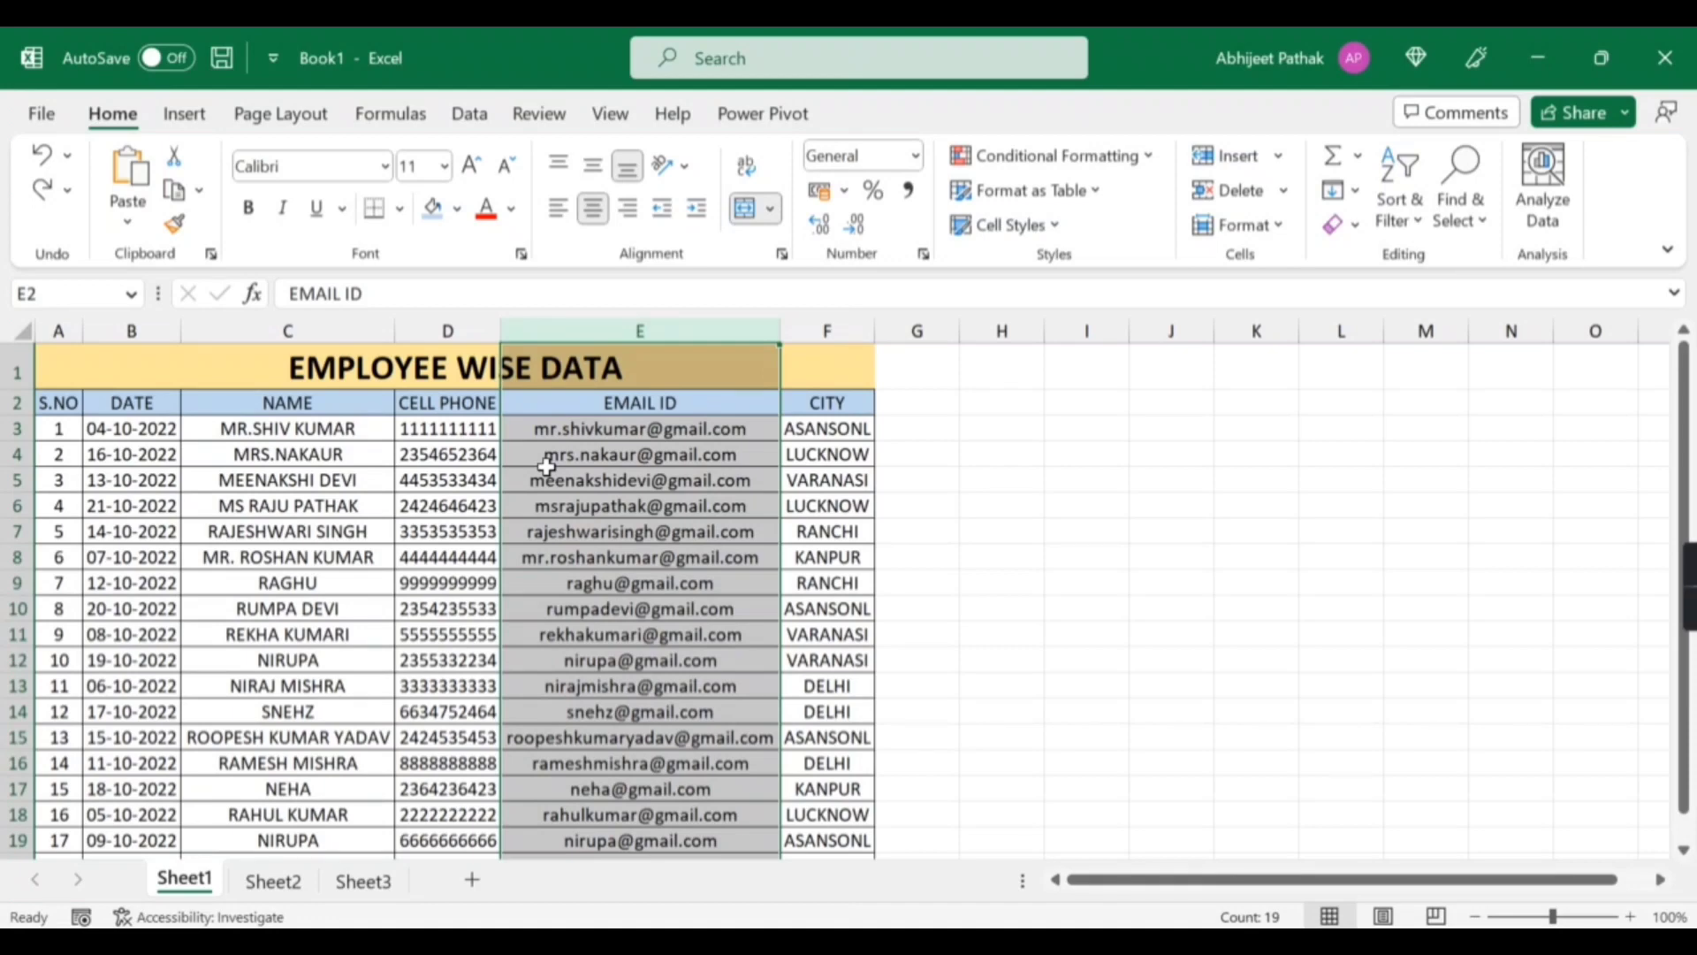
pyautogui.click(626, 439)
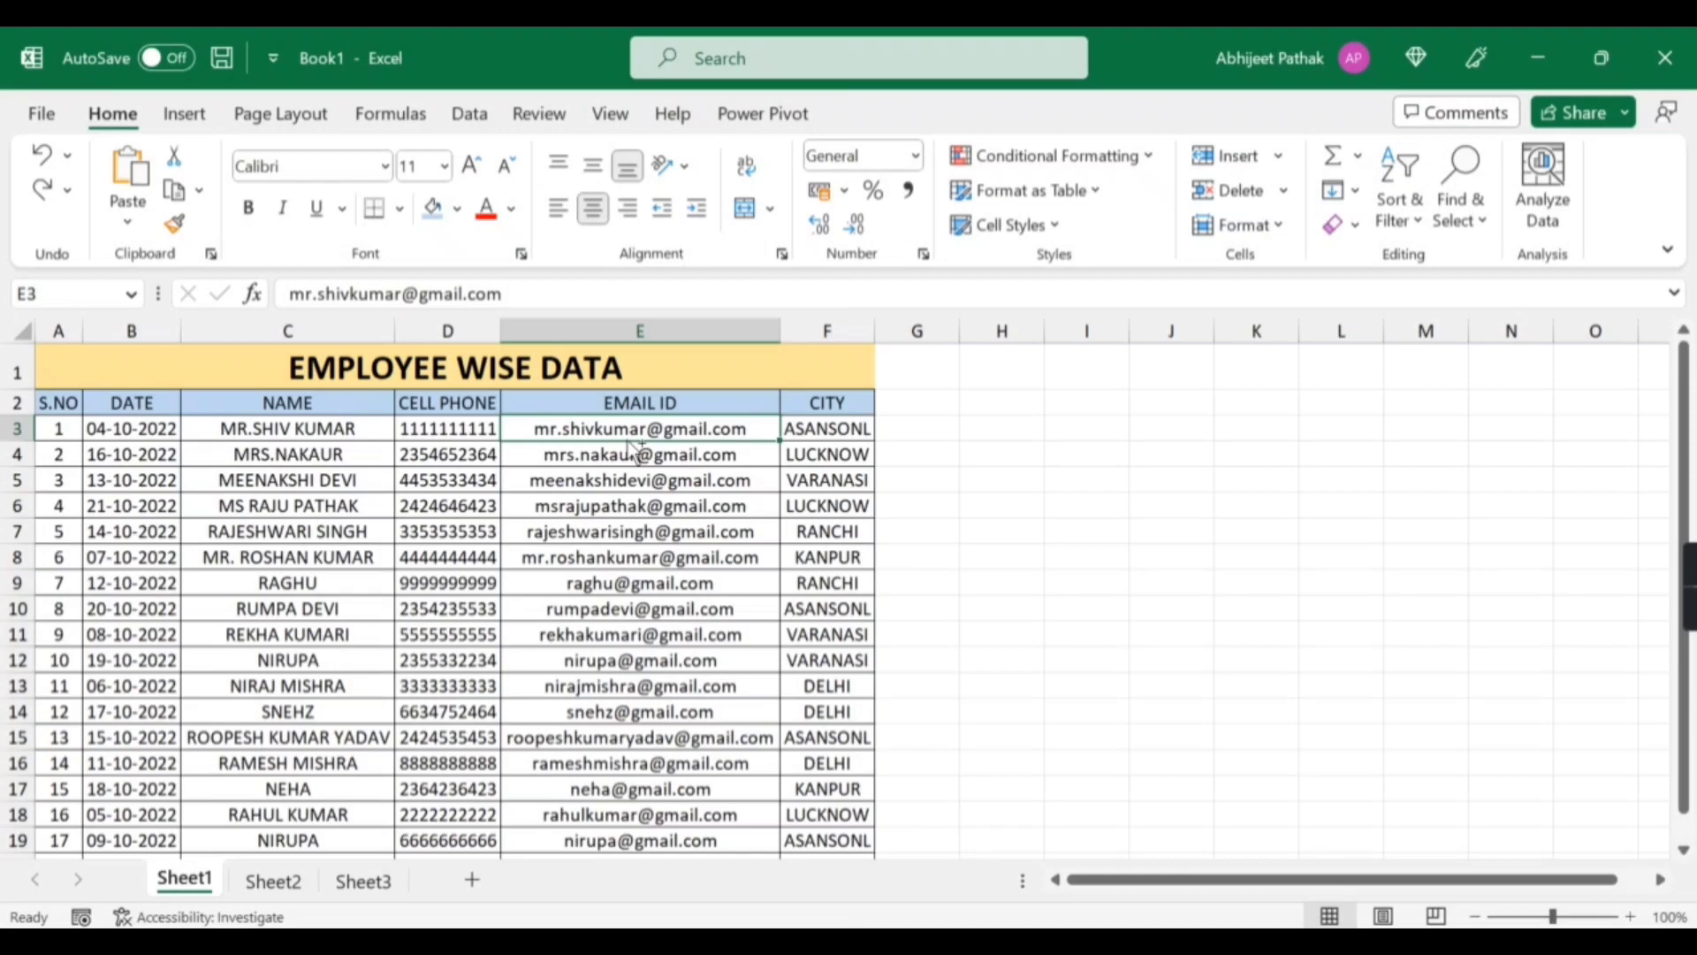
pyautogui.hotkey('ctrl', 'y')
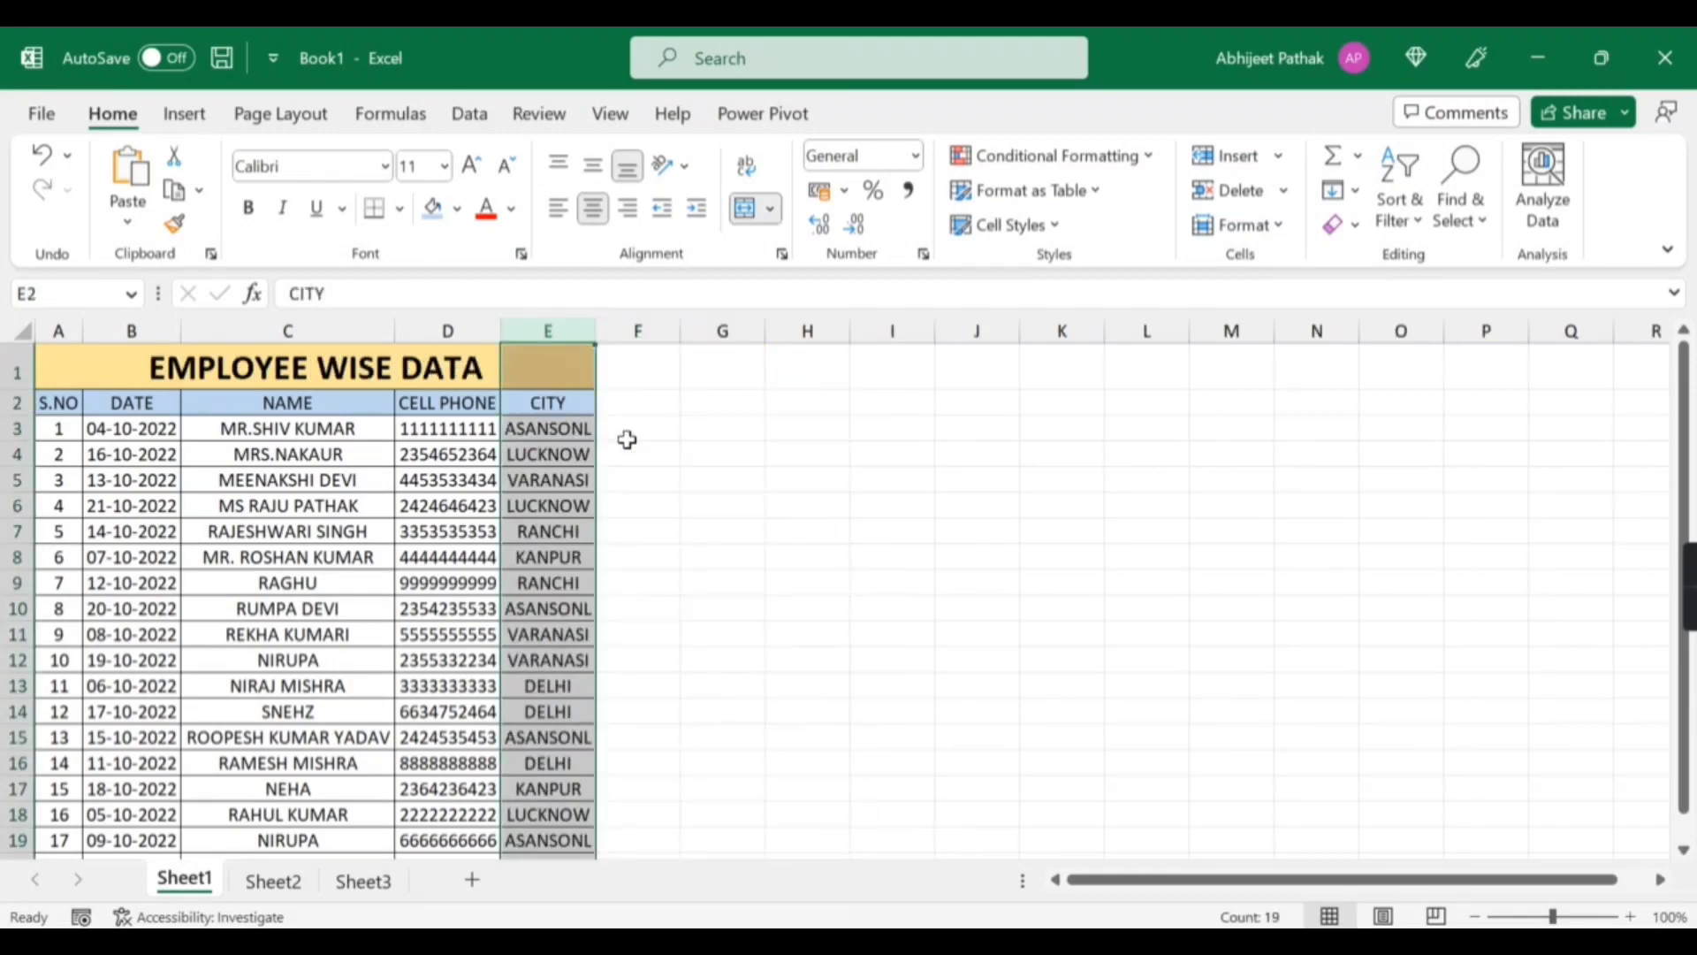
pyautogui.hotkey('ctrl', 'z')
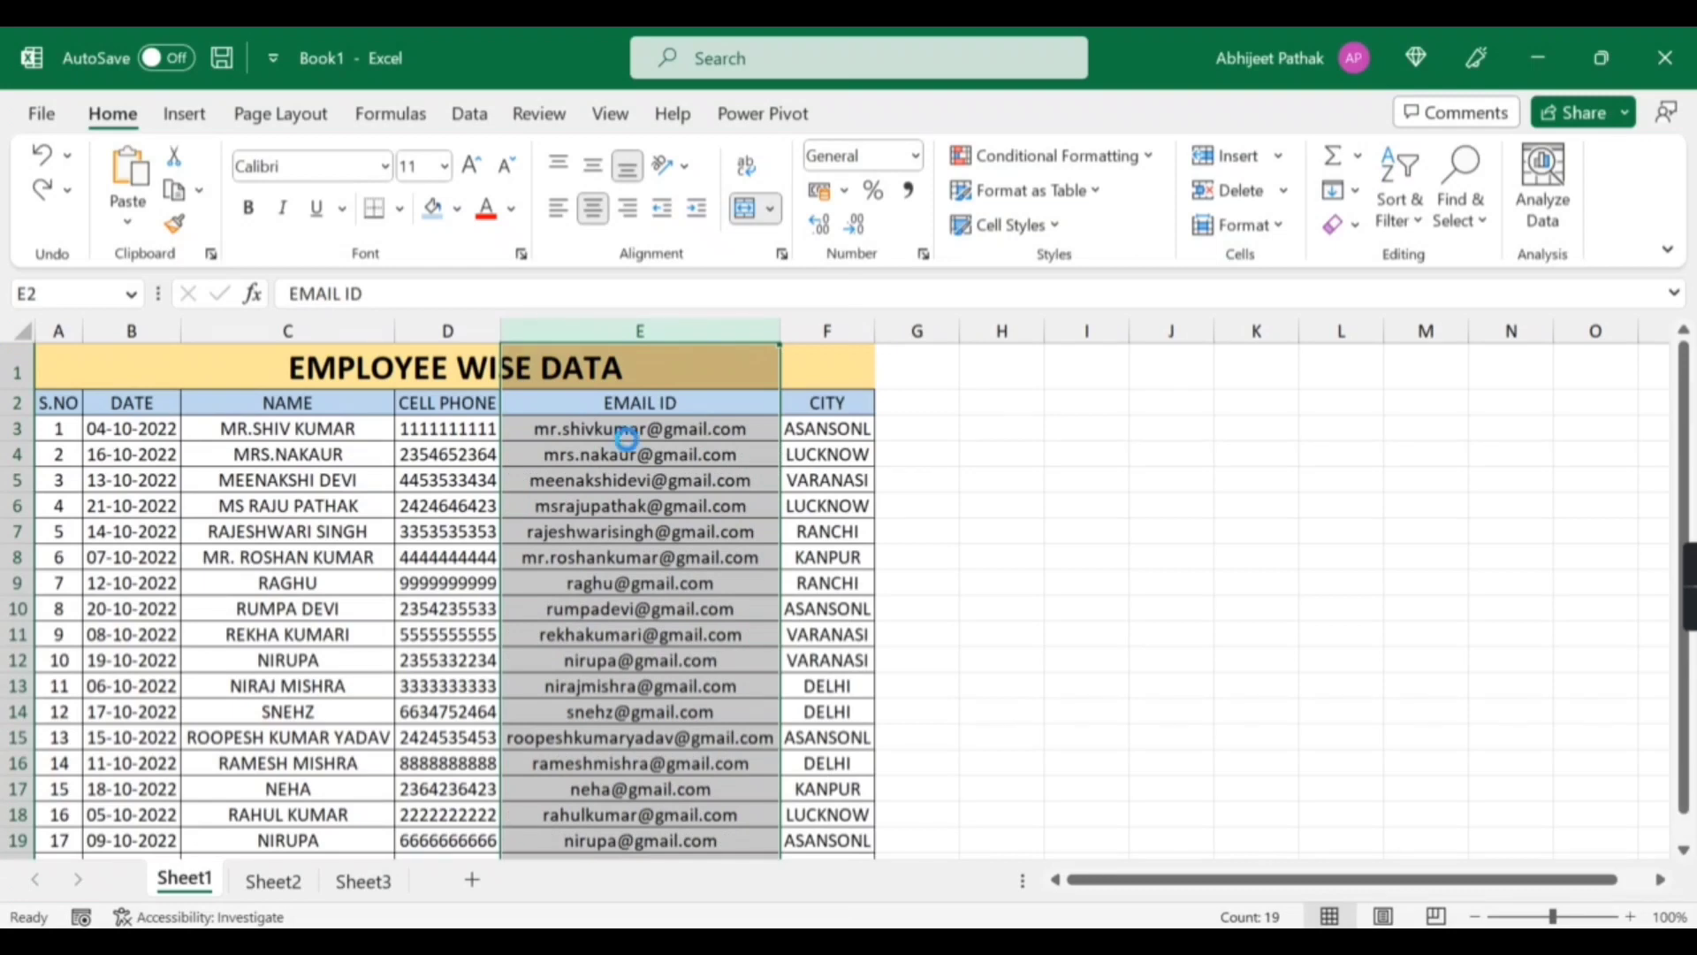
pyautogui.hotkey('ctrl', 'y')
pyautogui.hotkey('ctrl', 'z')
pyautogui.click(583, 451)
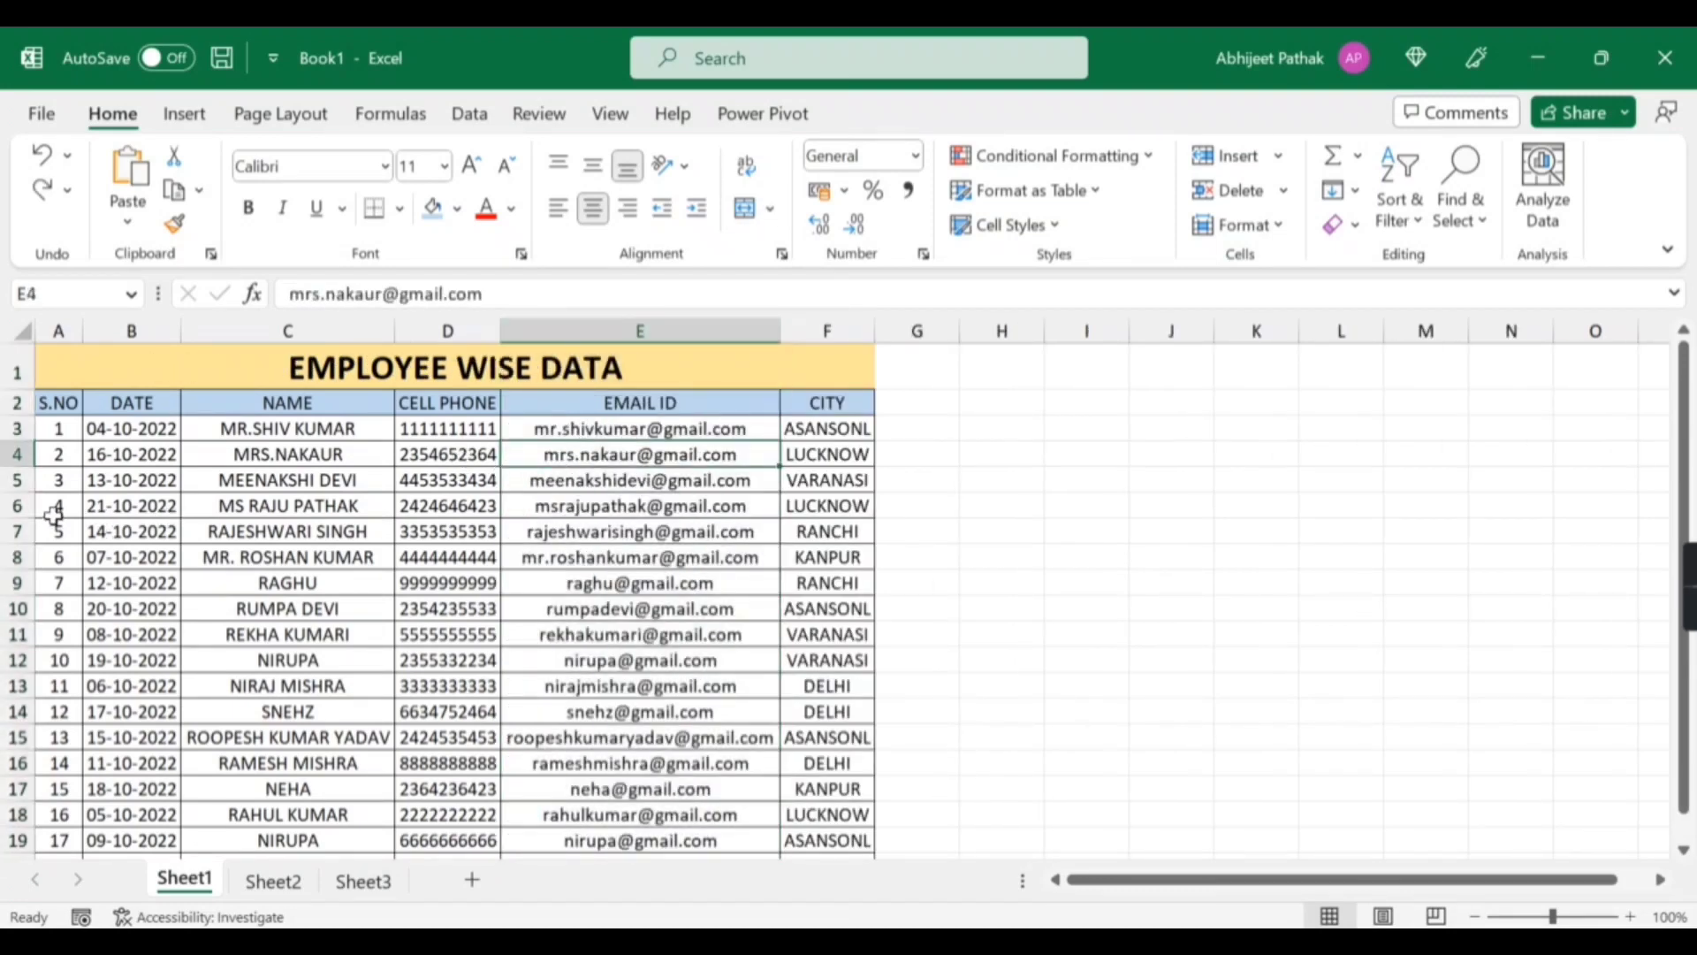
pyautogui.moveTo(18, 506)
pyautogui.mouseDown()
pyautogui.moveTo(12, 776)
pyautogui.moveTo(14, 659)
pyautogui.mouseUp()
pyautogui.rightClick(14, 659)
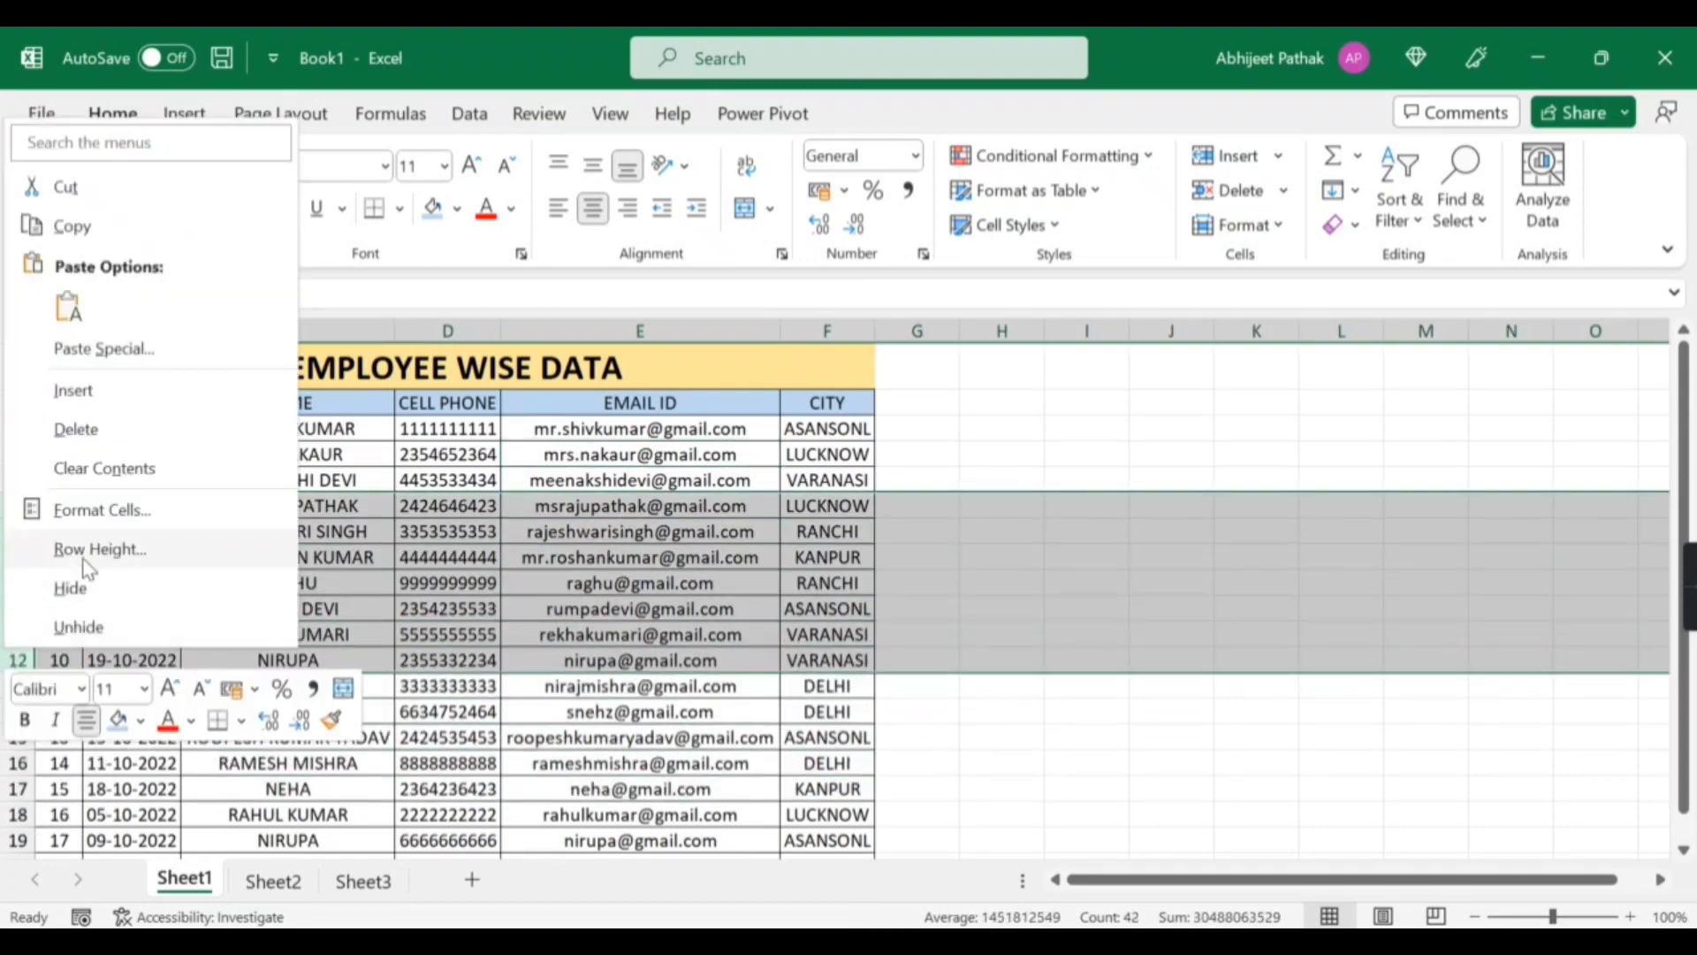
pyautogui.click(108, 428)
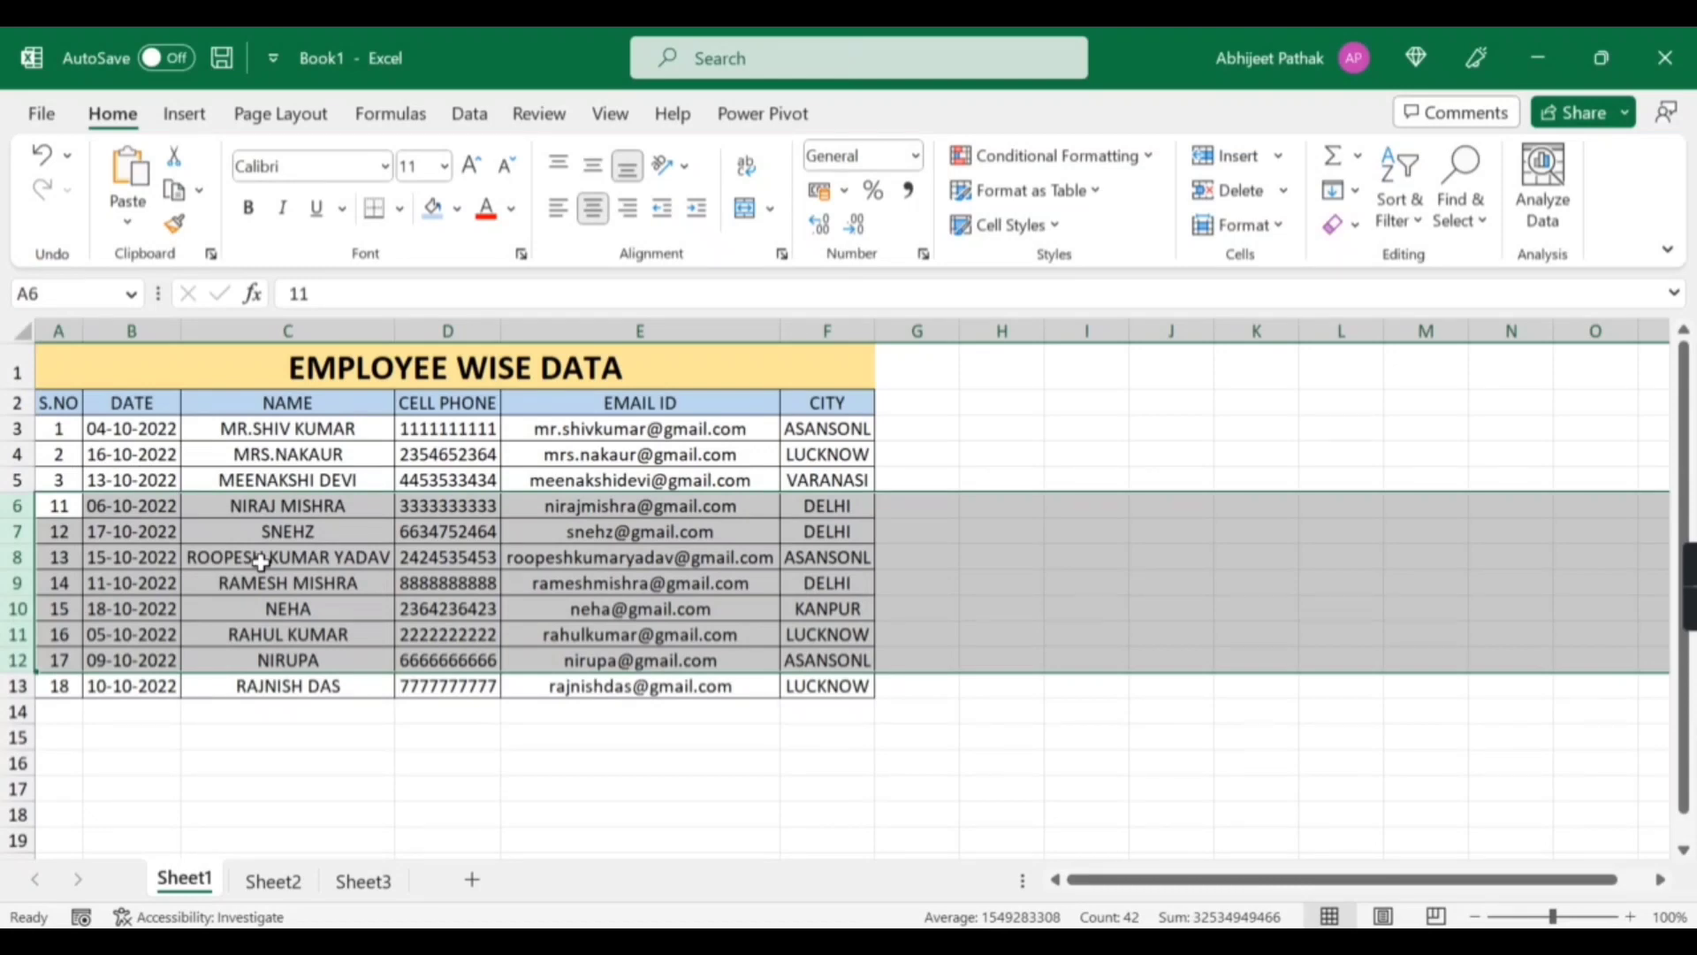
pyautogui.hotkey('ctrl', 'z')
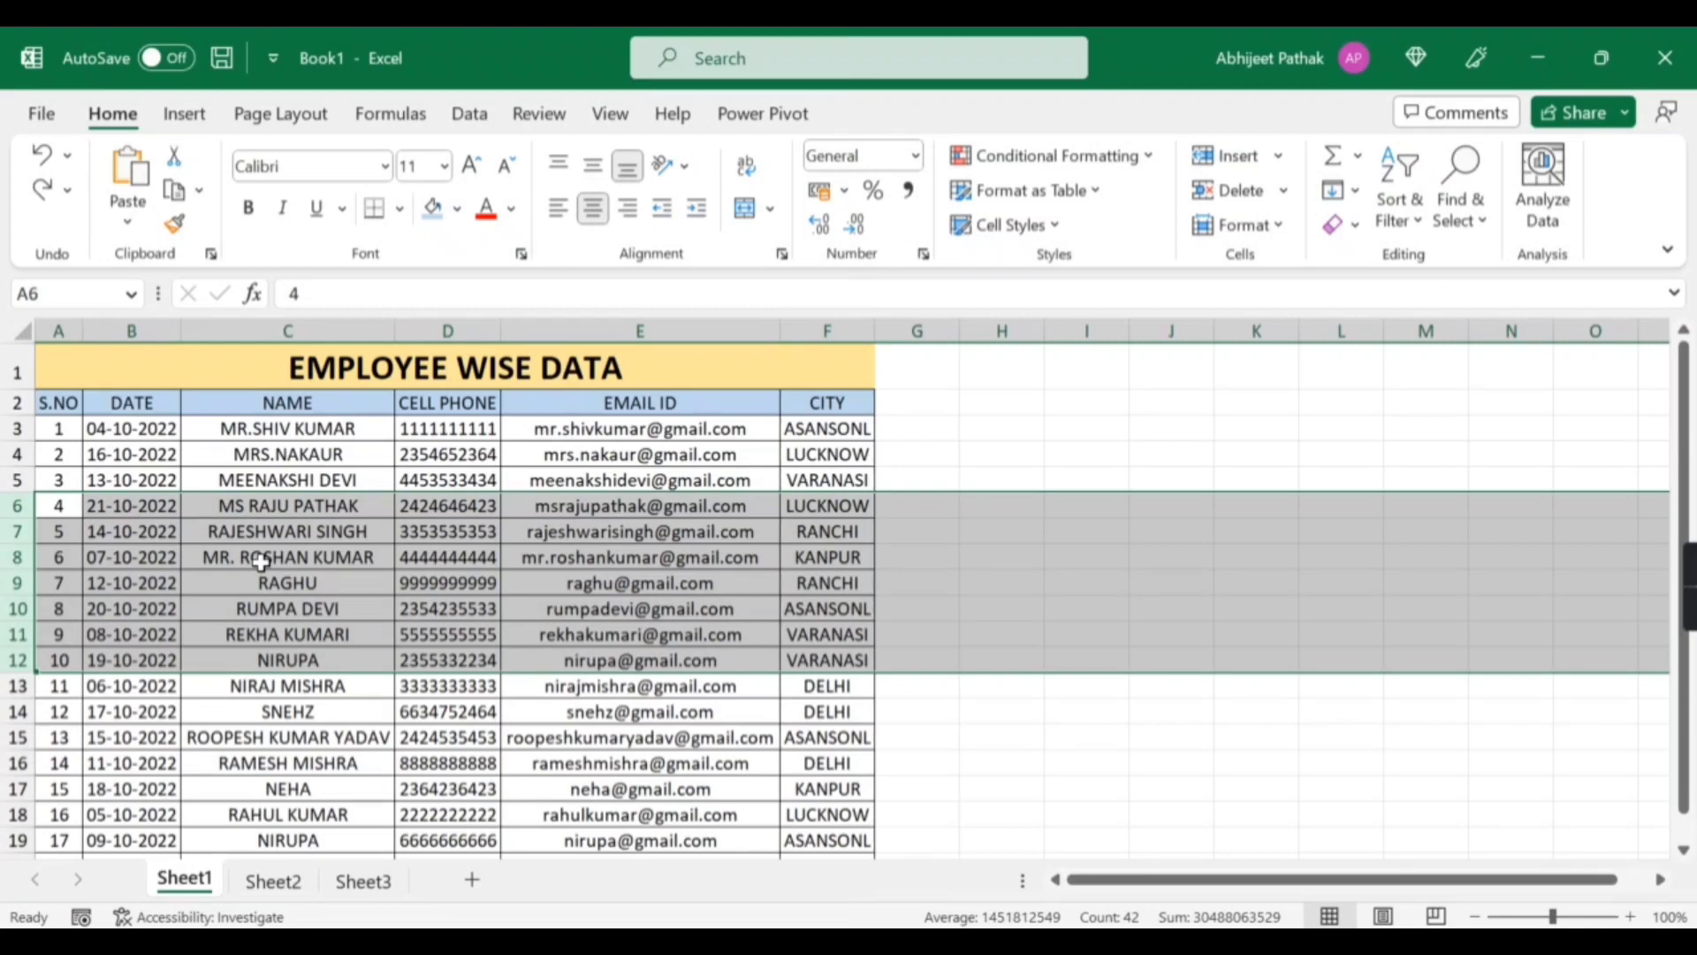
pyautogui.hotkey('ctrl', 'y')
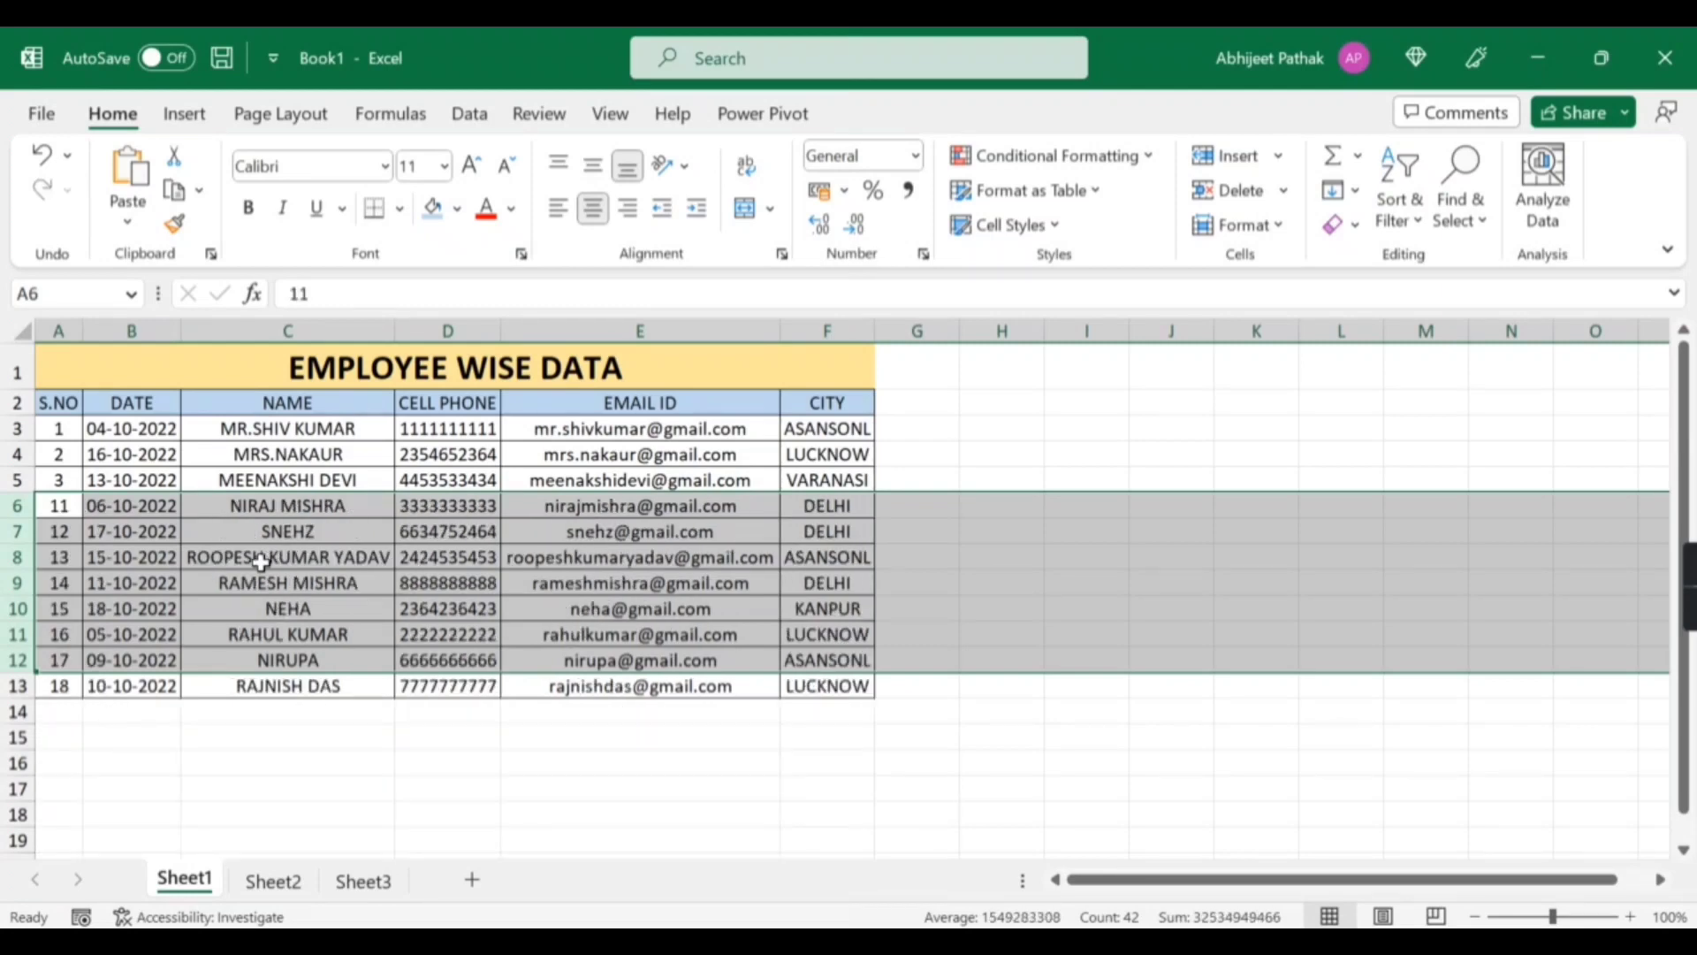
pyautogui.hotkey('ctrl', 'z')
pyautogui.click(329, 475)
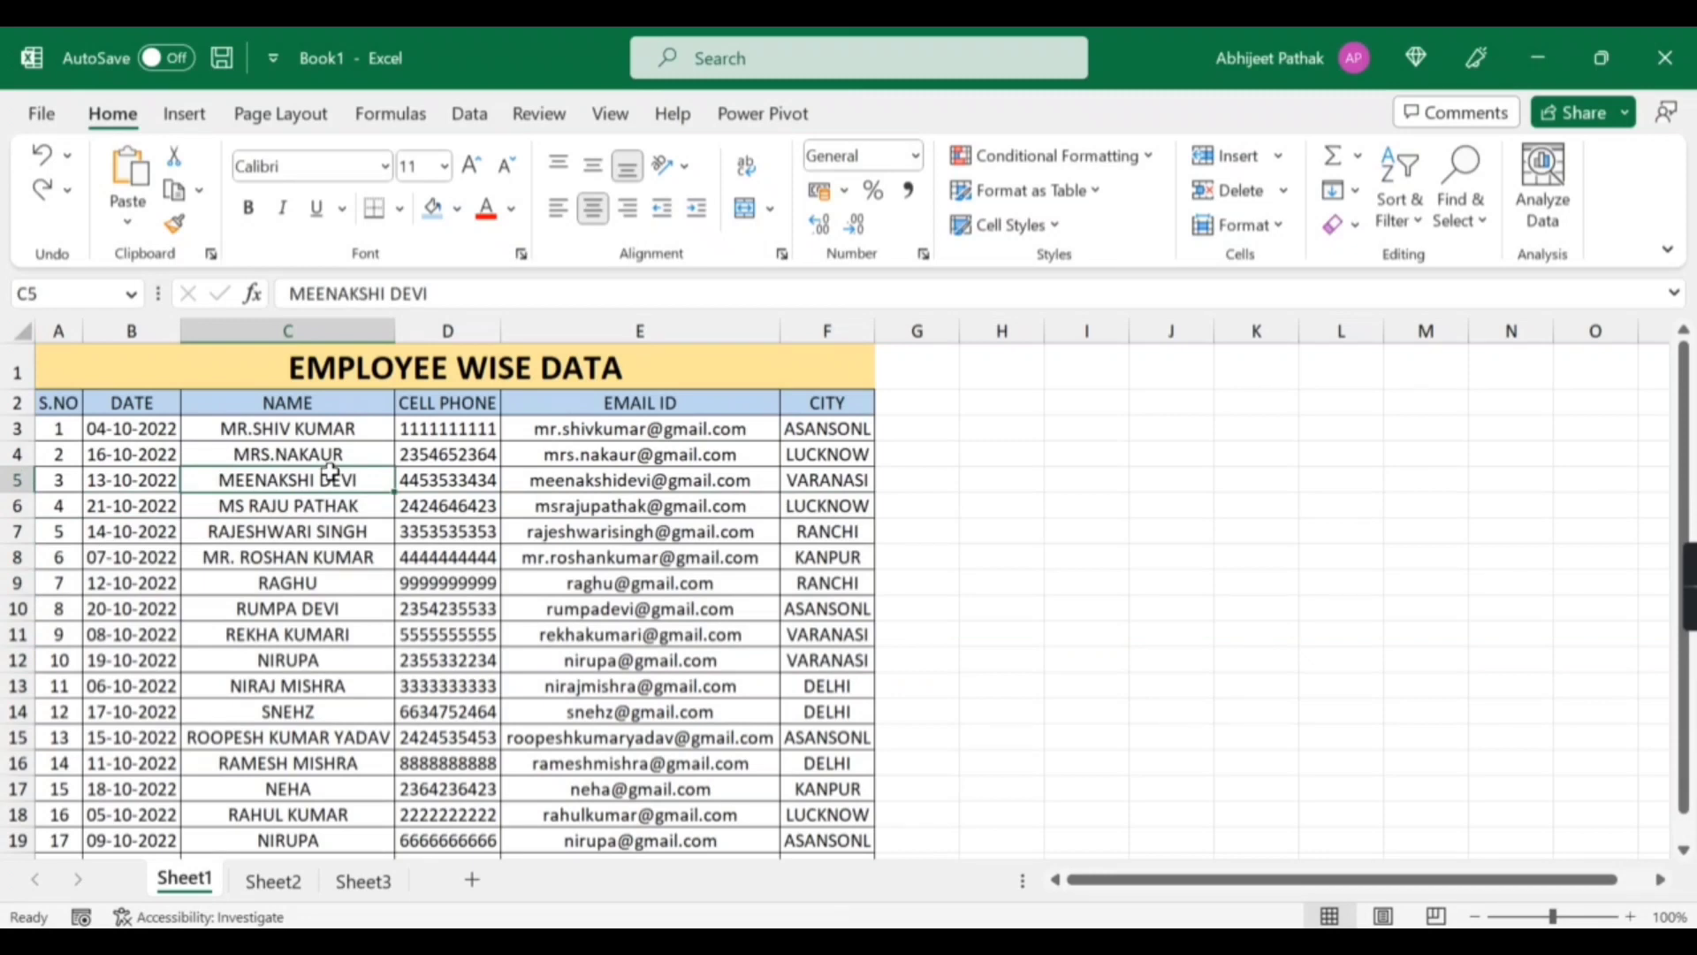
pyautogui.press('Right')
pyautogui.press('Right')
pyautogui.press('Up')
pyautogui.press('Up')
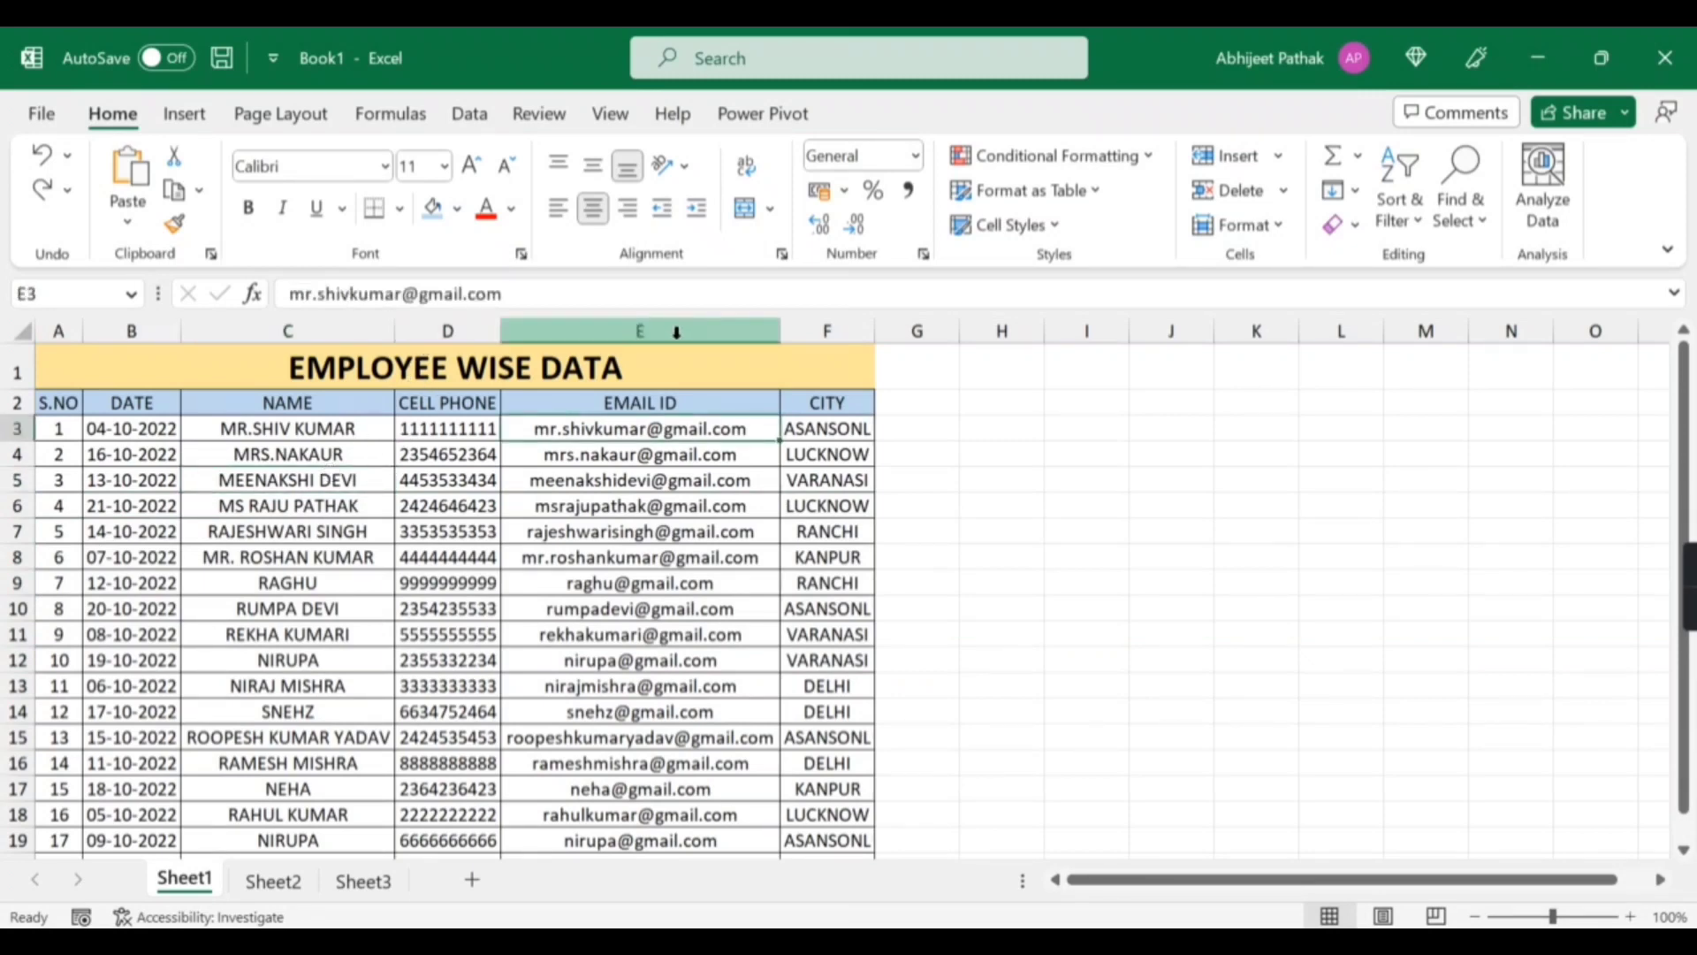
# - Hide column D, the CELL PHONE column
pyautogui.click(450, 327)
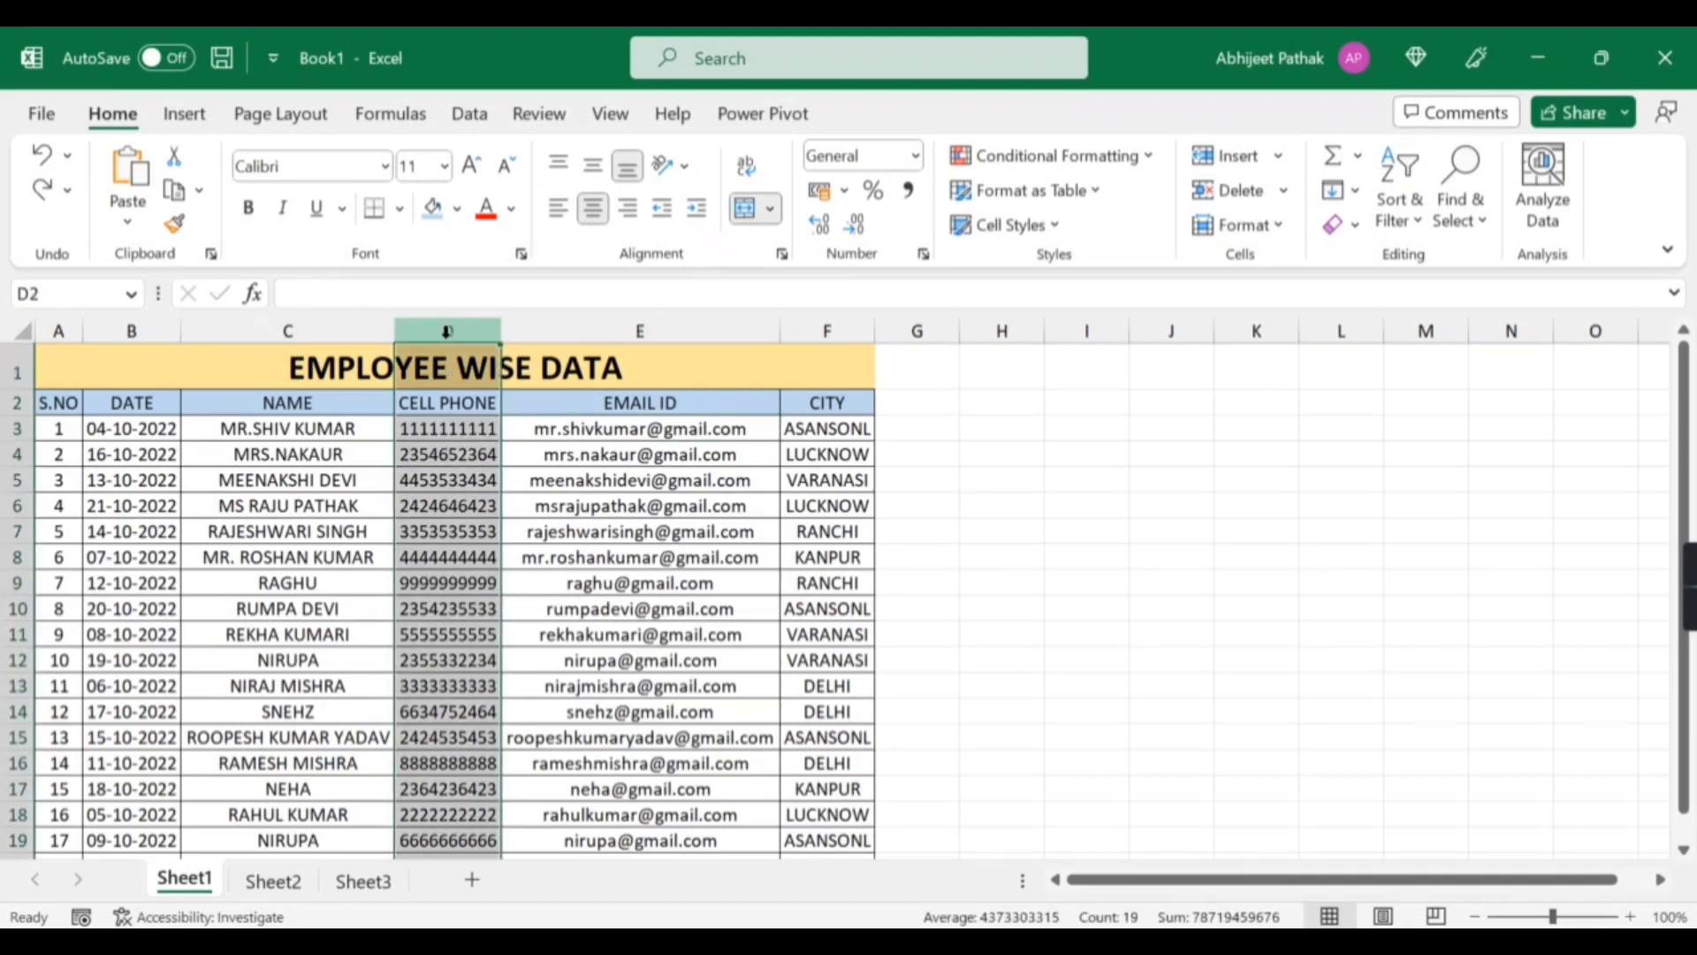
pyautogui.rightClick(446, 331)
pyautogui.click(541, 804)
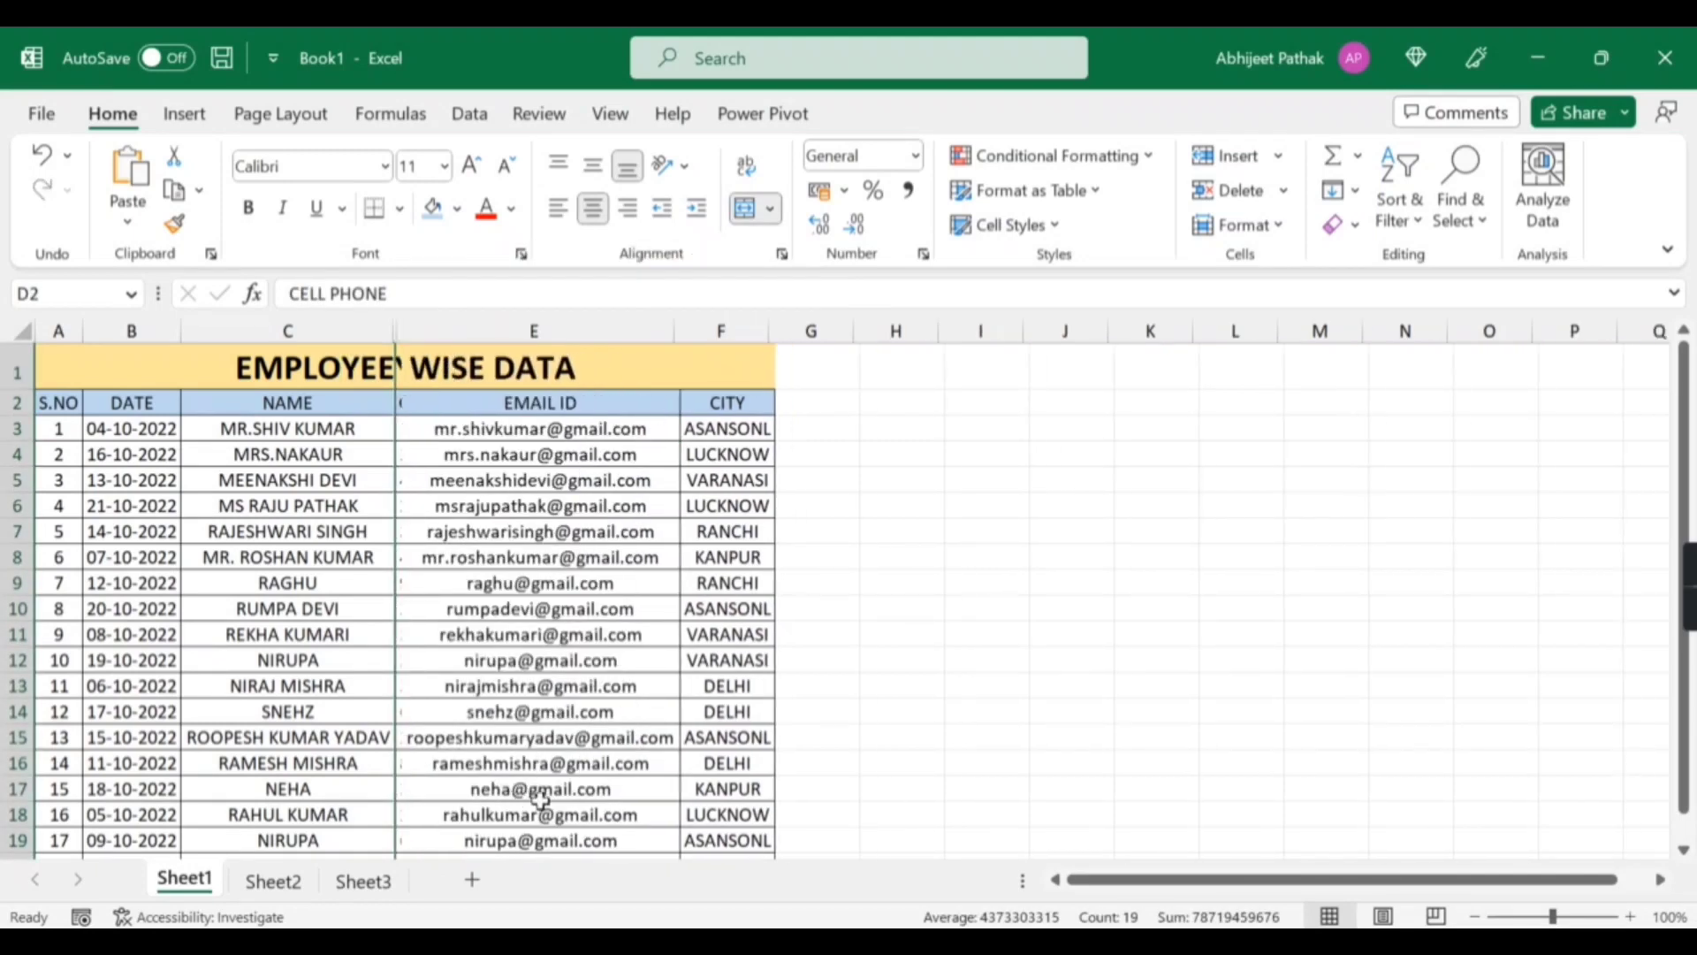
pyautogui.click(507, 461)
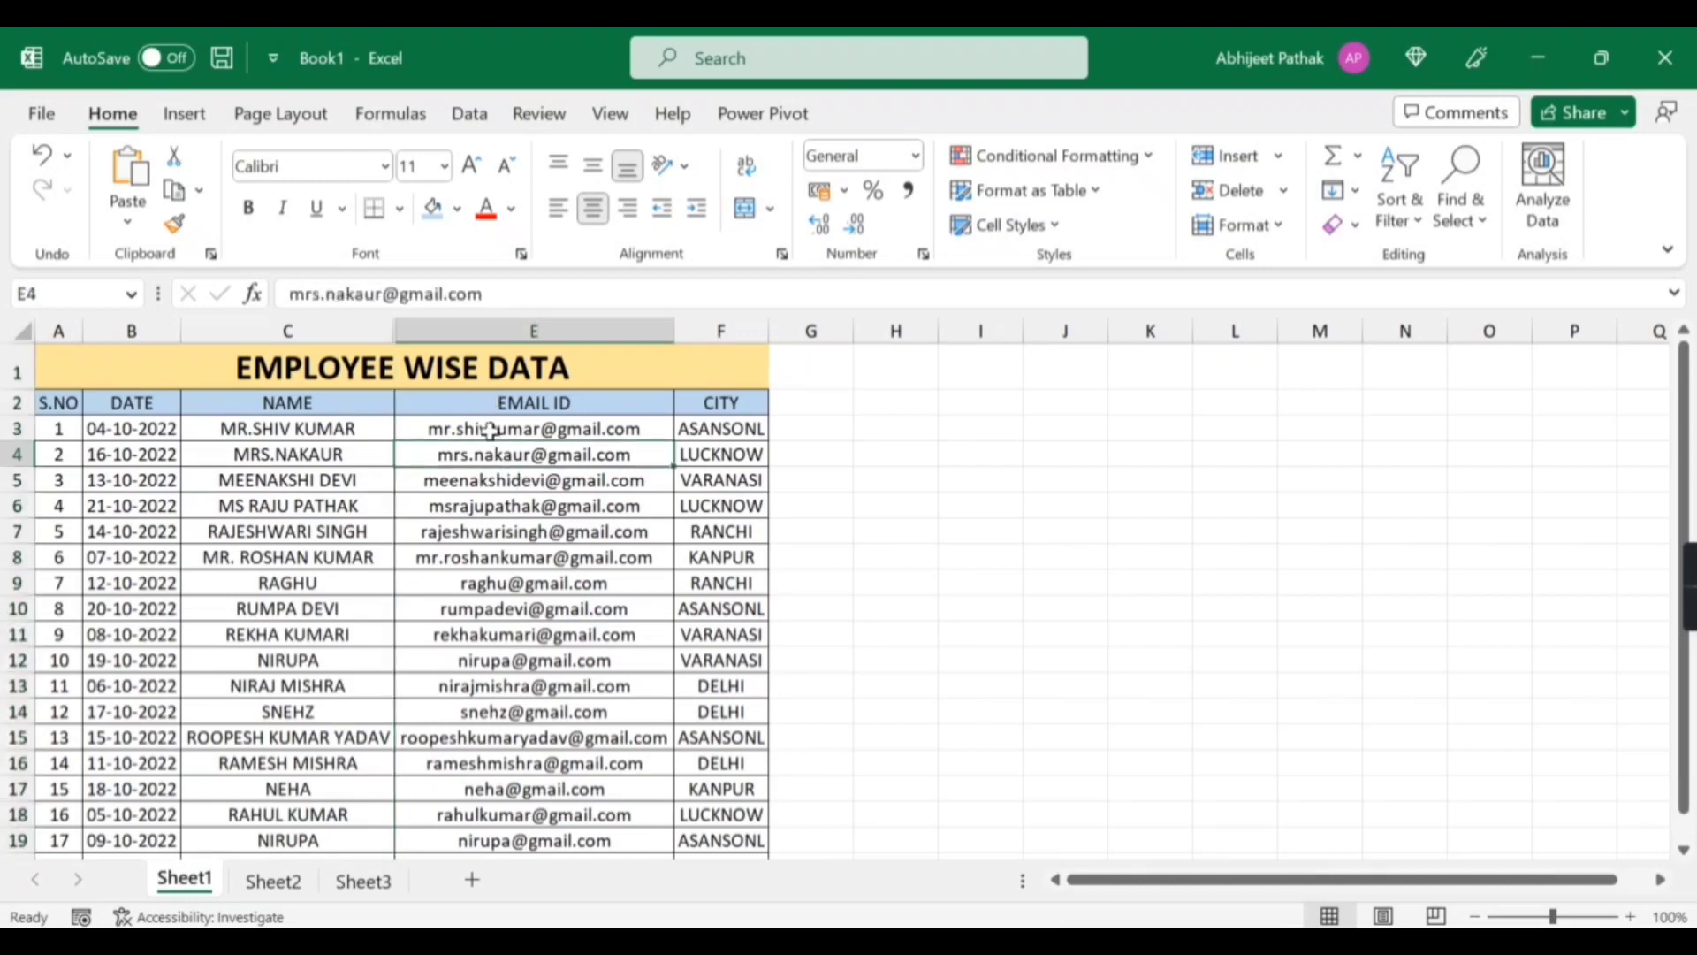
# - Select columns C to E around the hidden CELL PHONE column
pyautogui.click(463, 329)
pyautogui.rightClick(466, 331)
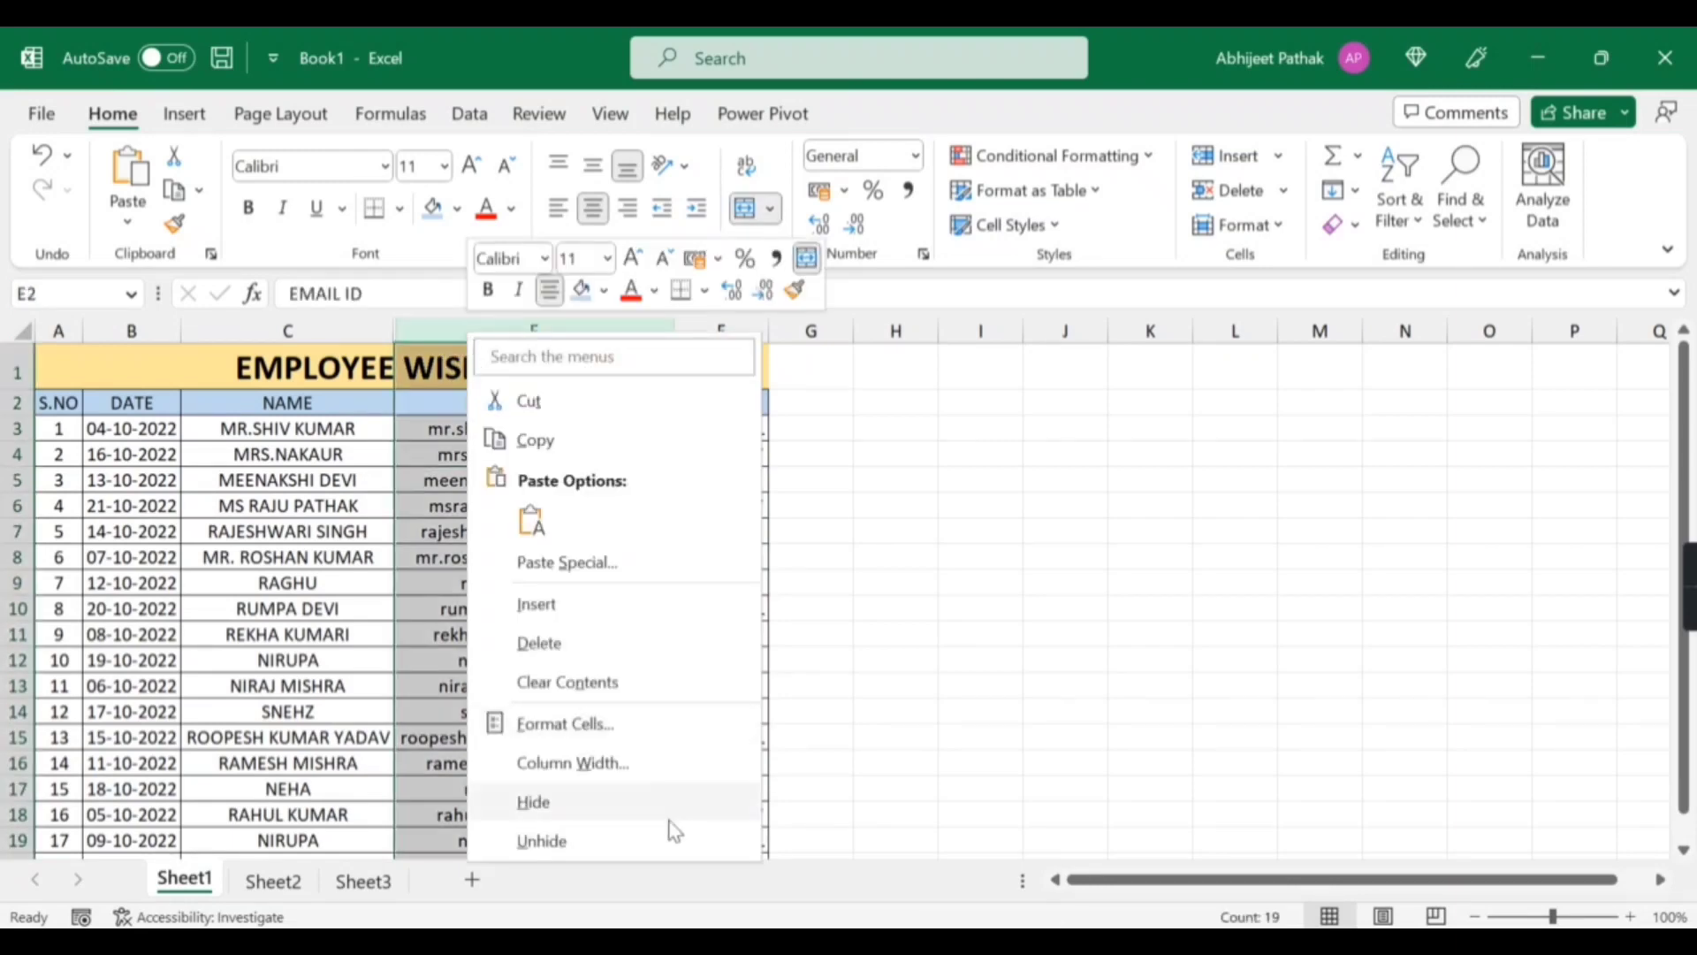
pyautogui.click(619, 844)
pyautogui.click(534, 505)
pyautogui.press('Down')
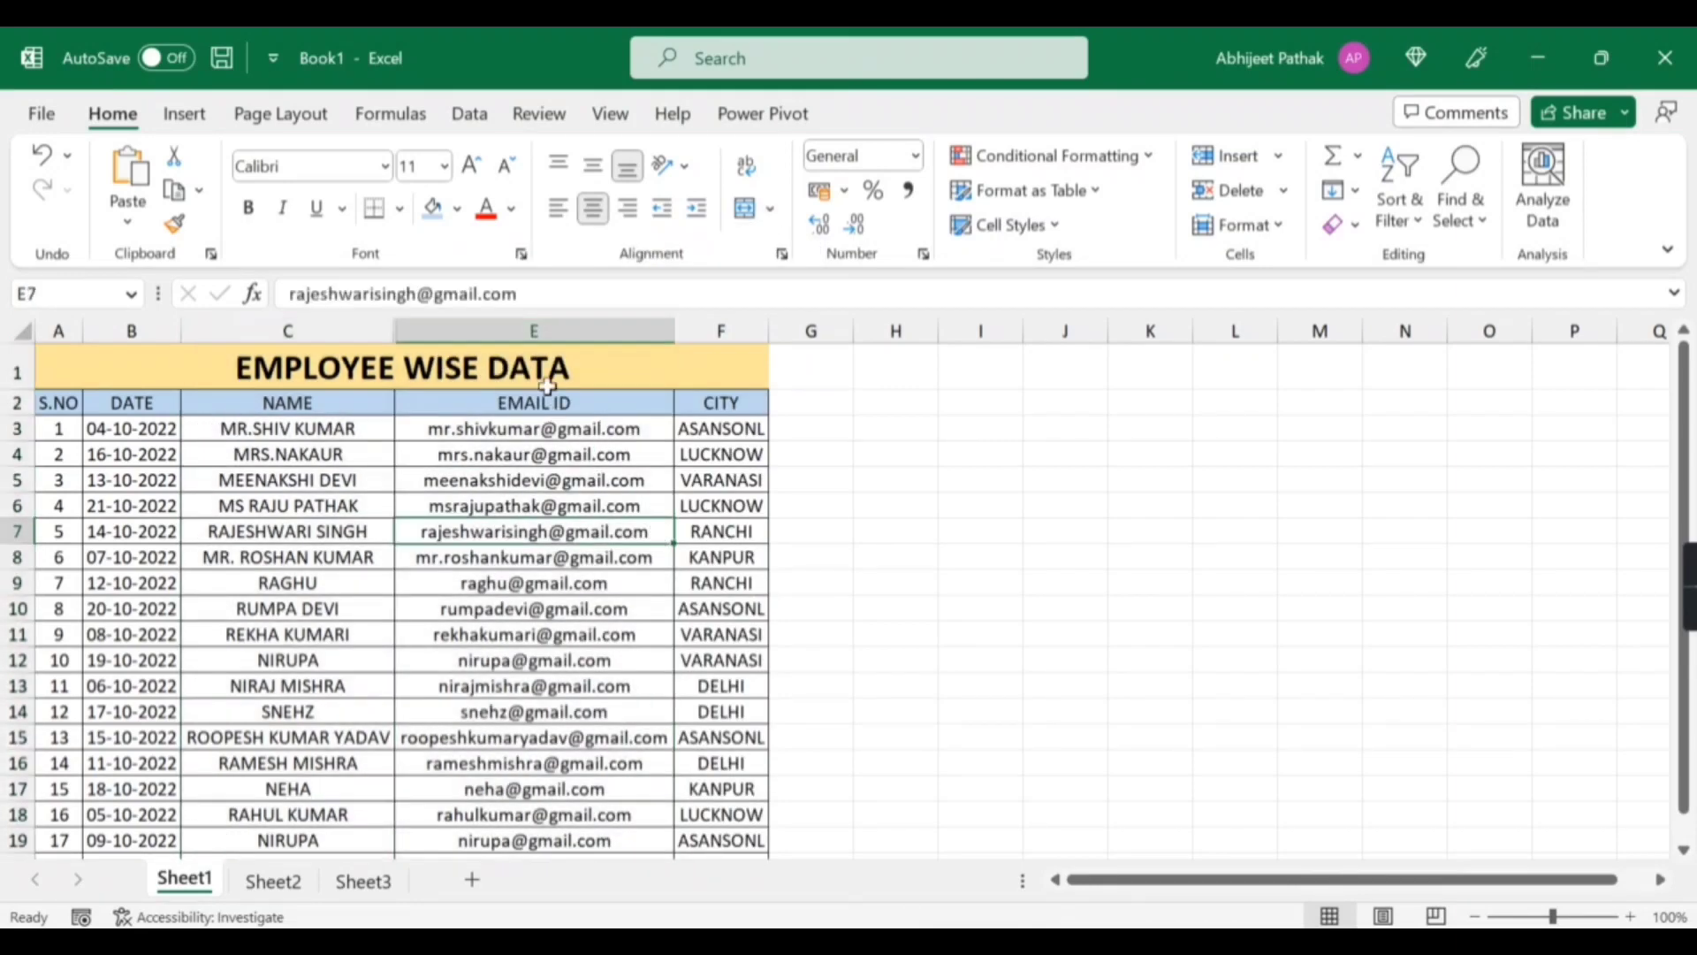
pyautogui.moveTo(538, 329); pyautogui.dragTo(394, 331)
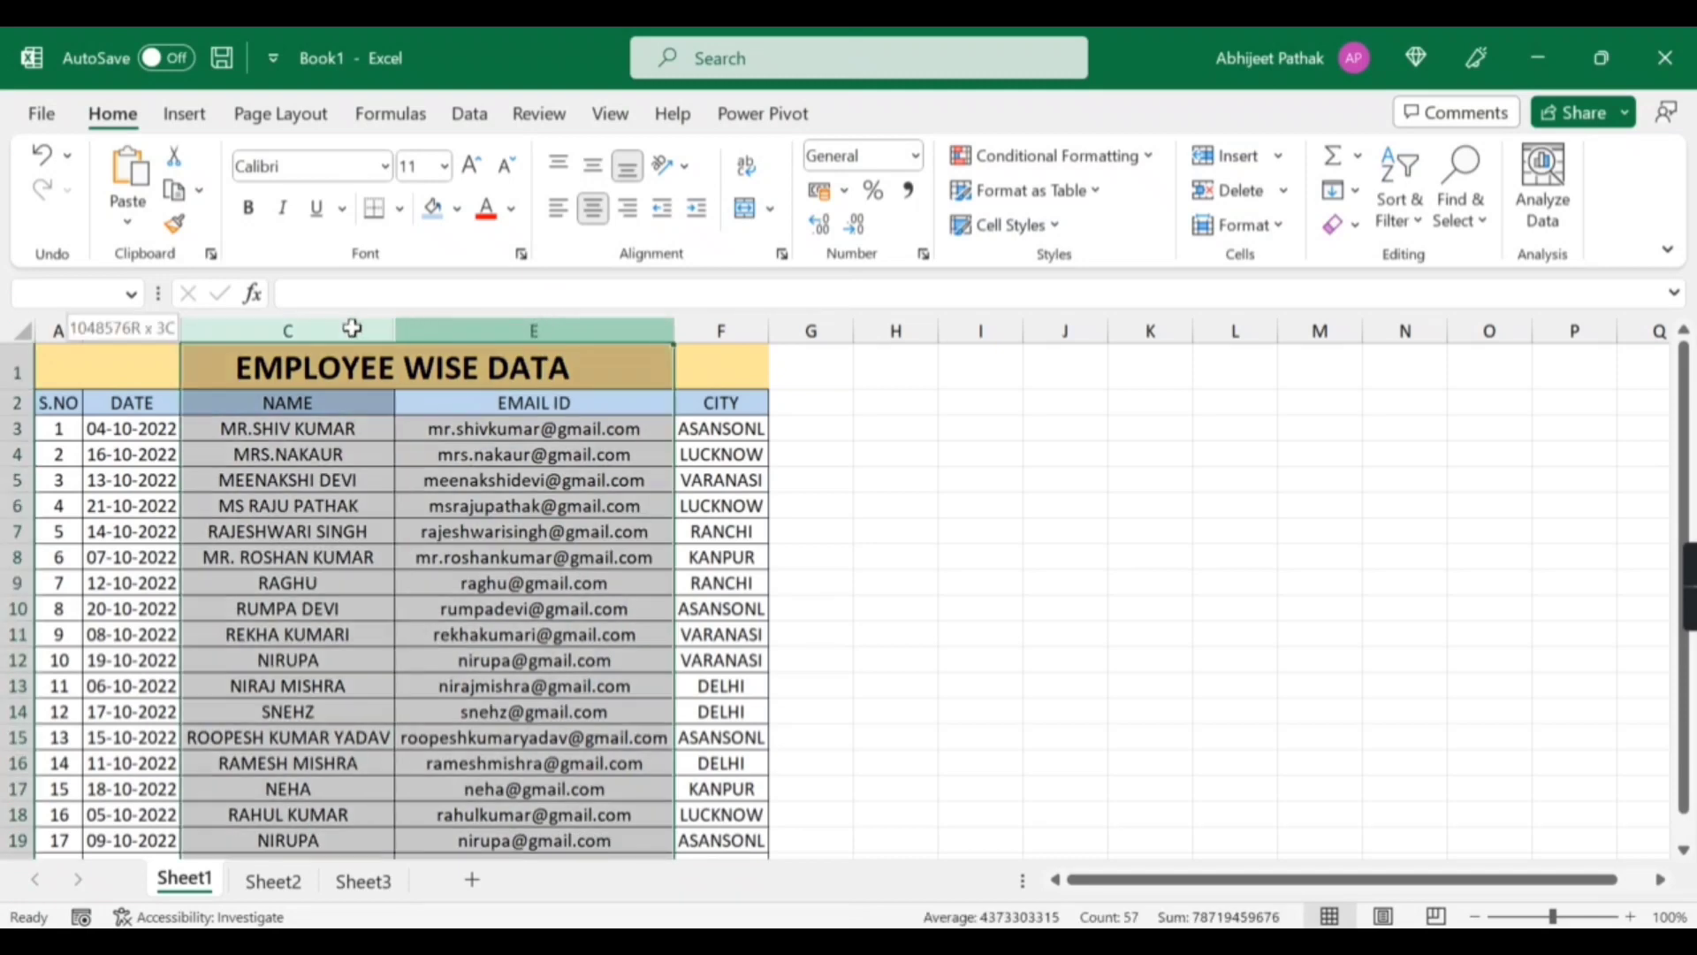
# - Unhide the CELL PHONE column from the C:E selection
pyautogui.rightClick(425, 331)
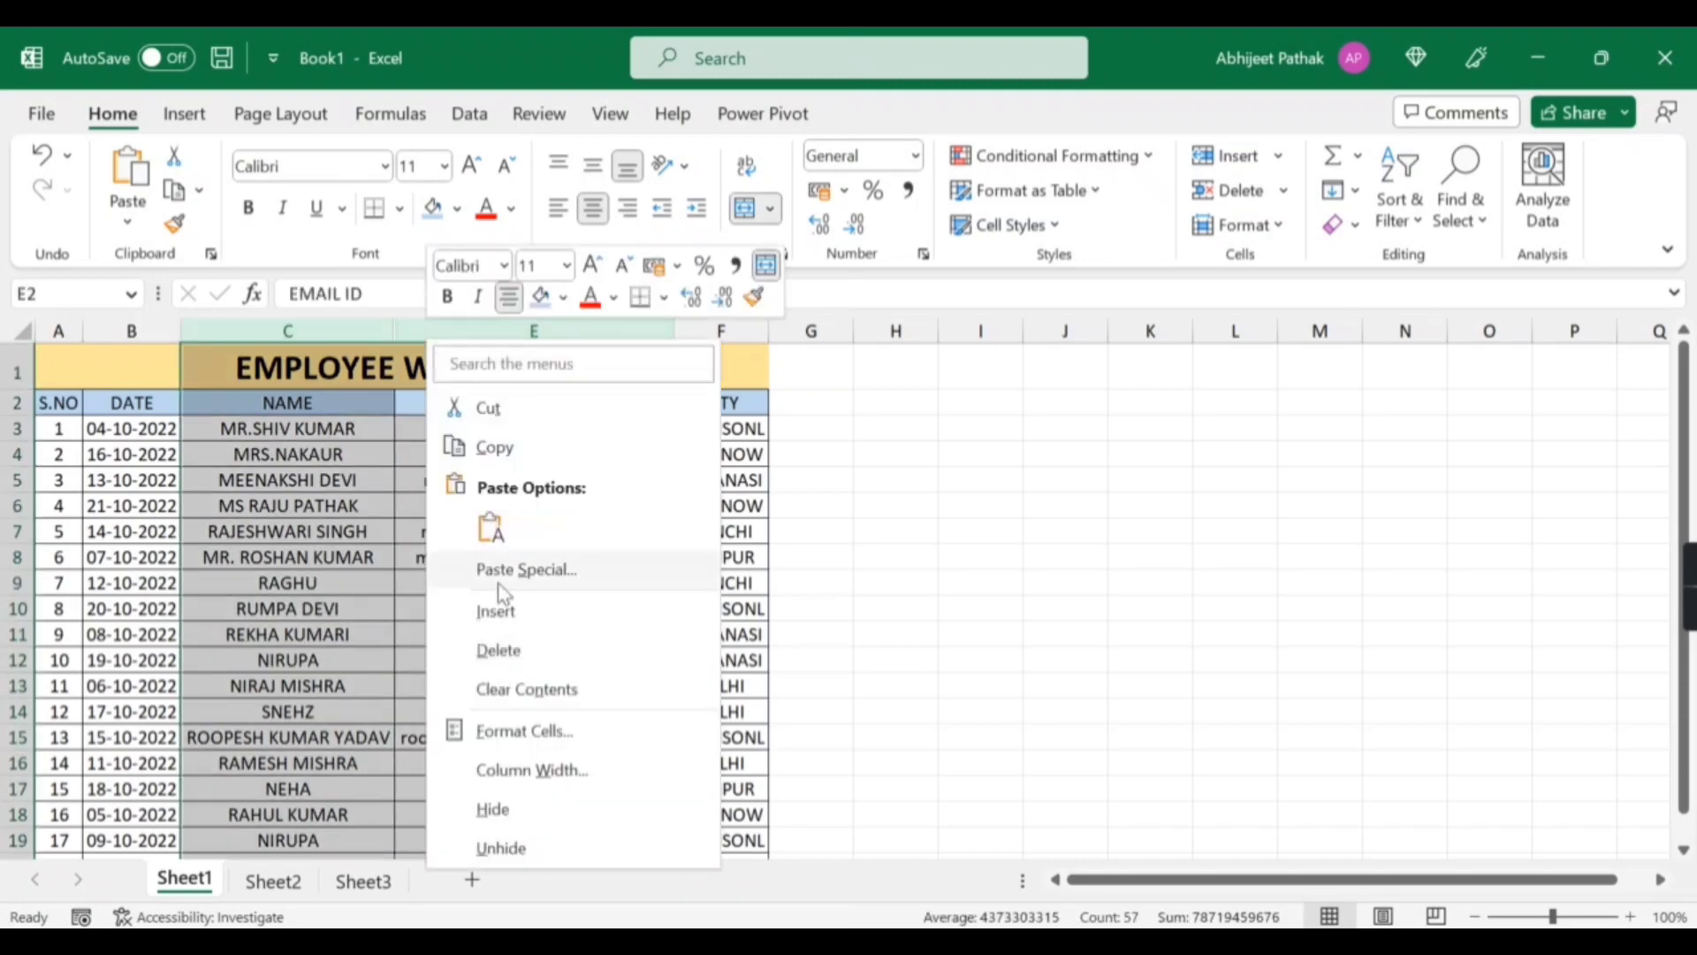
pyautogui.click(496, 844)
pyautogui.click(658, 477)
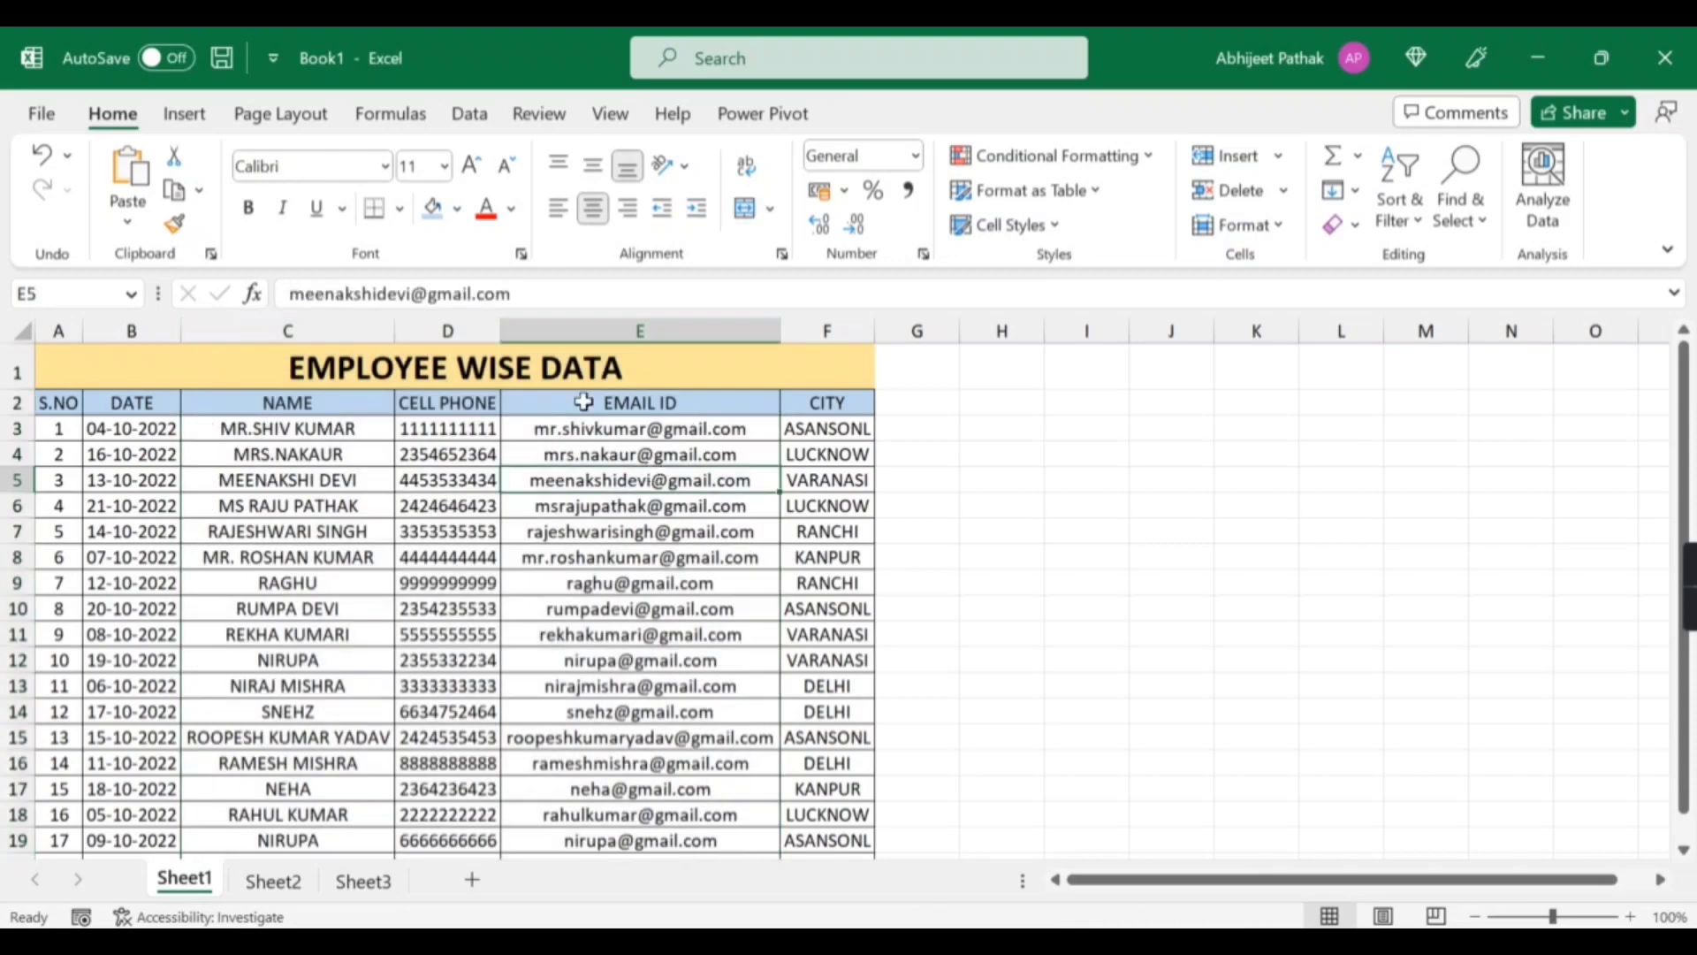
# - Hide the CELL PHONE and EMAIL ID columns together
pyautogui.click(461, 329)
pyautogui.moveTo(461, 329); pyautogui.dragTo(599, 332)
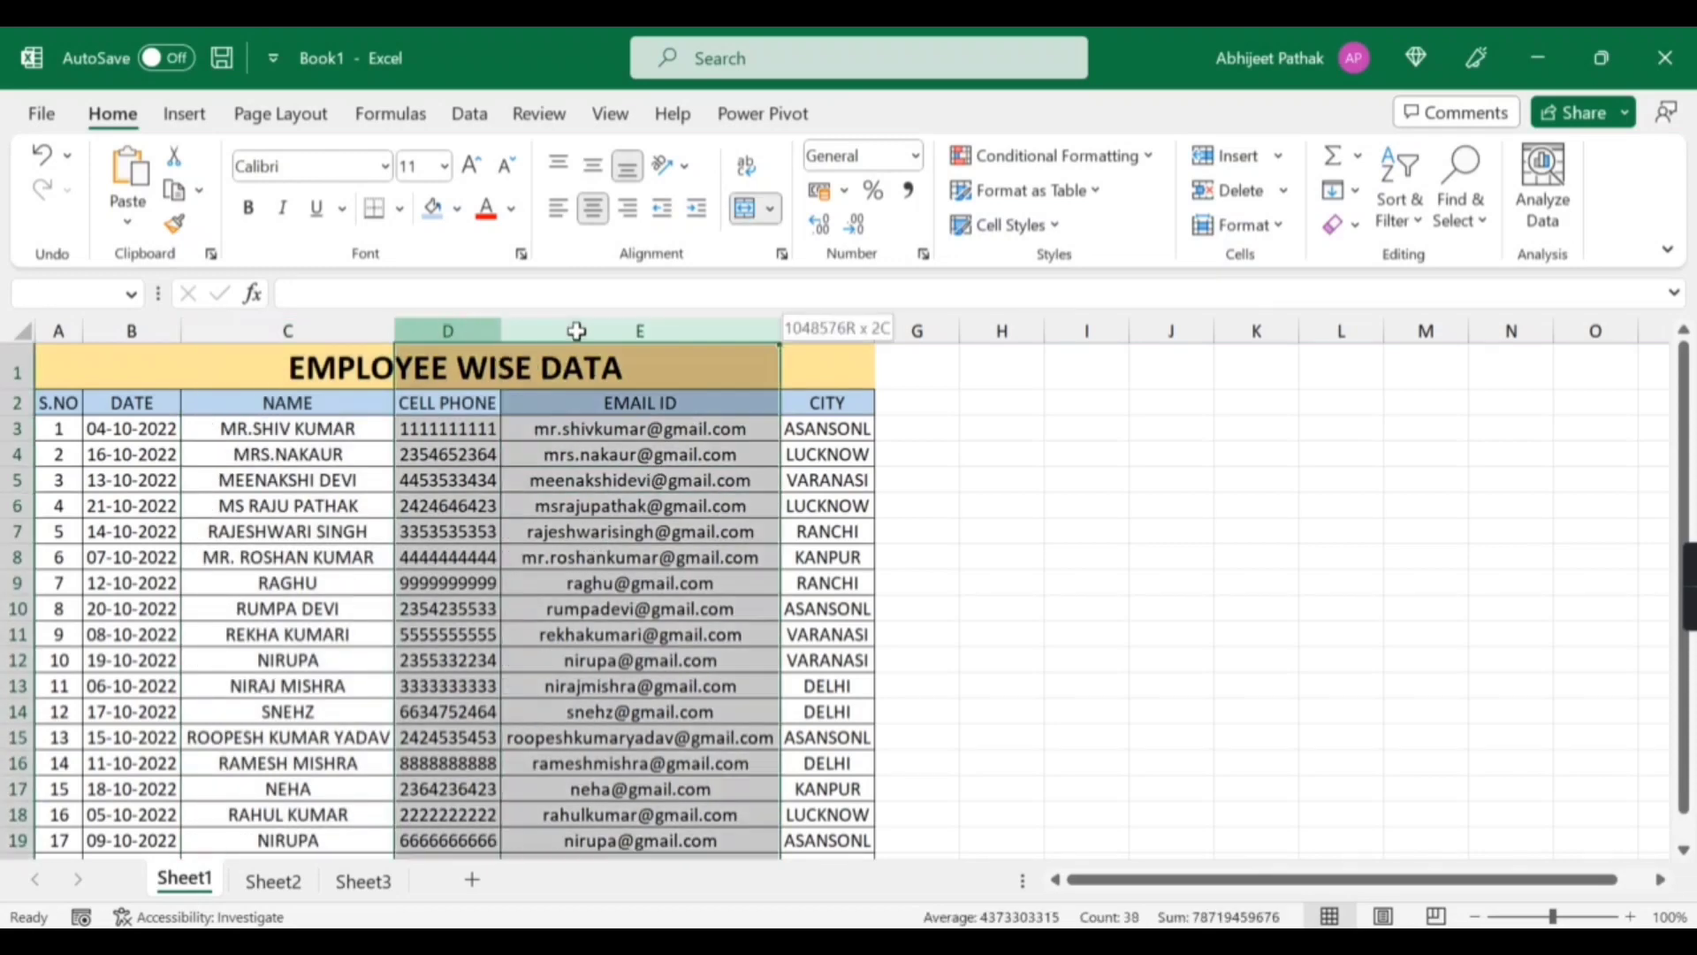
pyautogui.rightClick(599, 332)
pyautogui.click(676, 801)
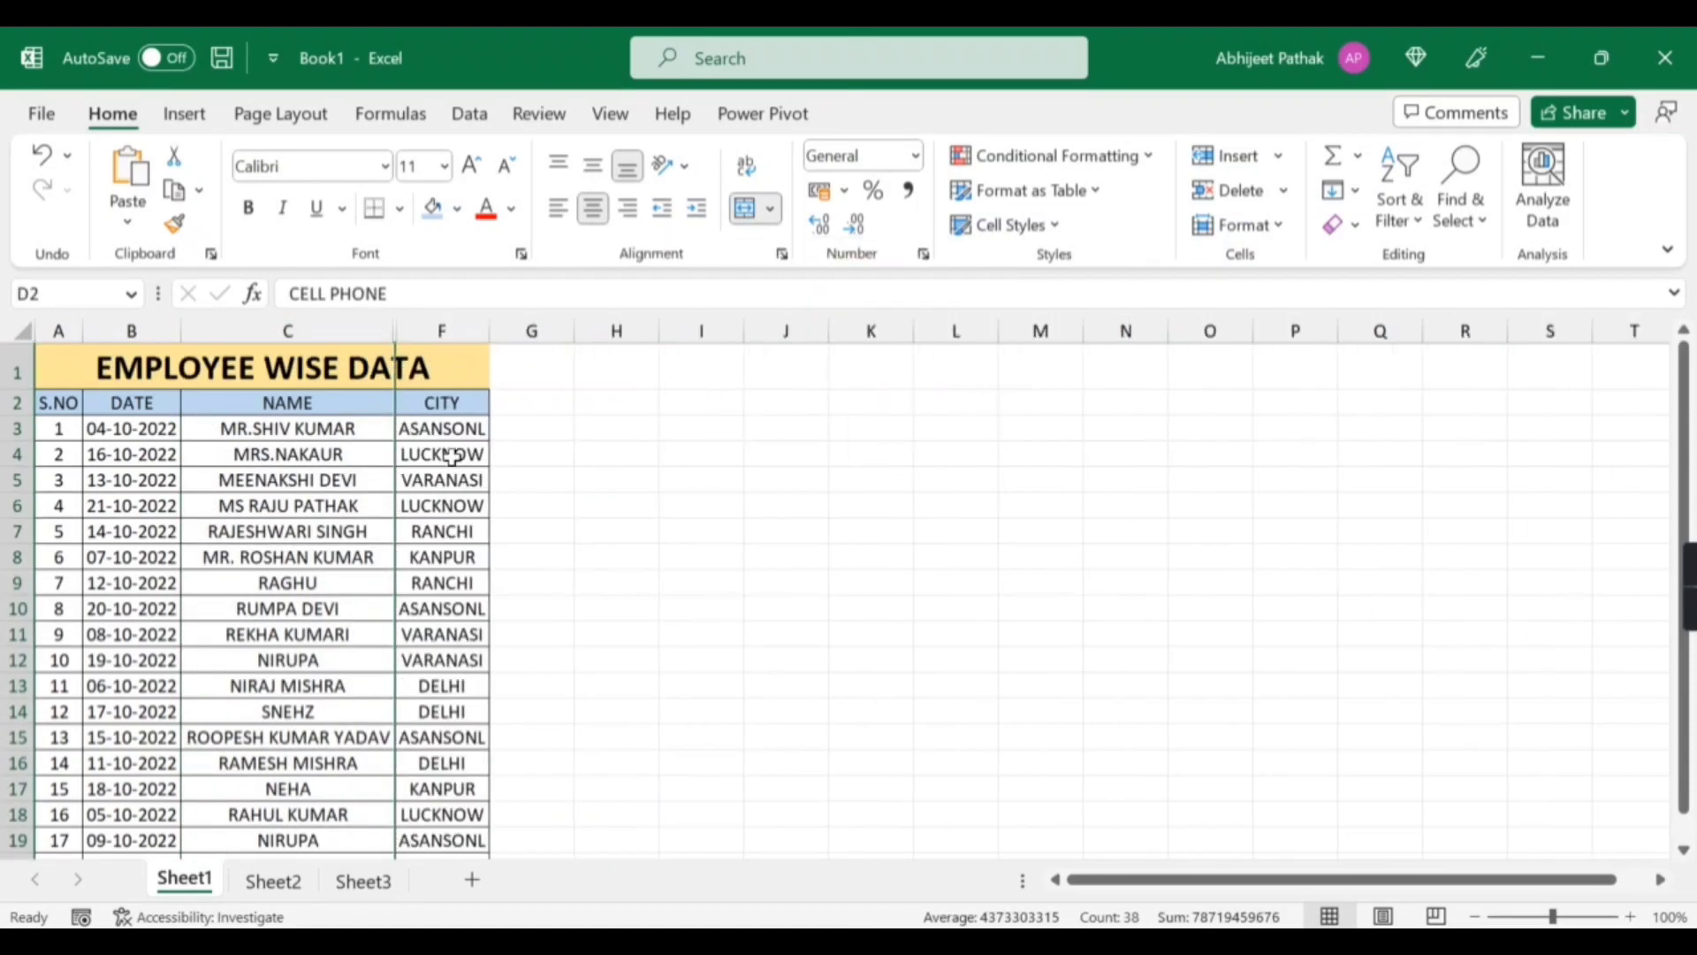
pyautogui.click(398, 428)
# - Select columns C to F and unhide CELL PHONE and EMAIL ID
pyautogui.click(305, 424)
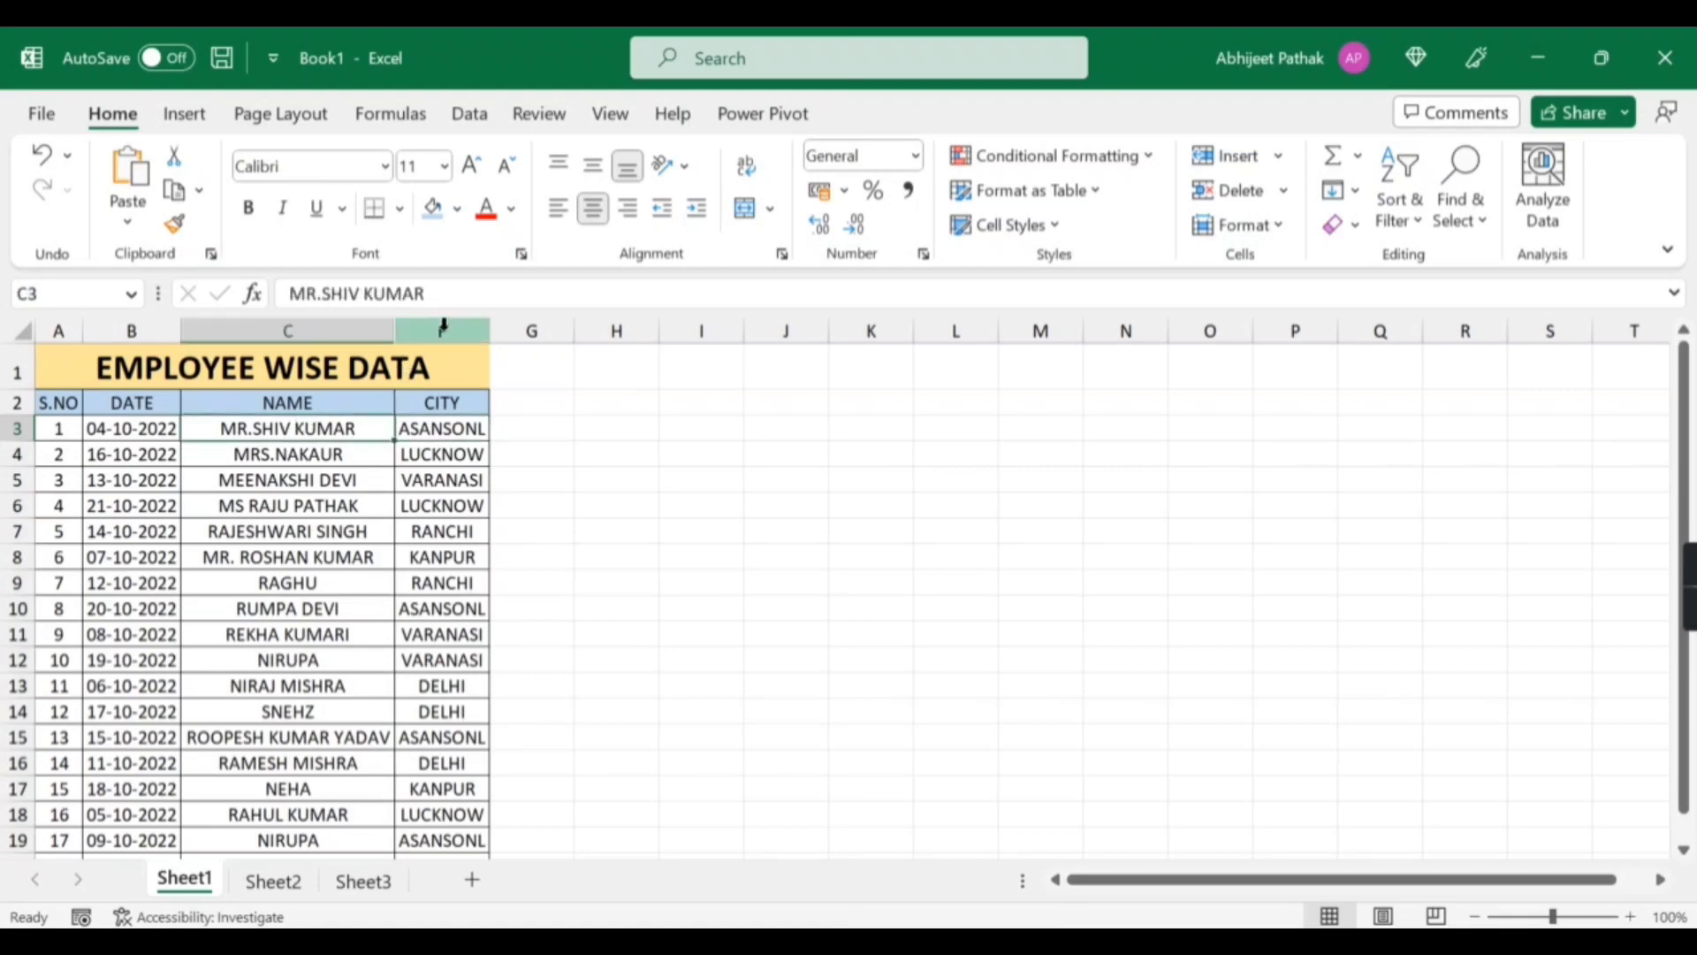
pyautogui.moveTo(439, 330); pyautogui.dragTo(371, 334)
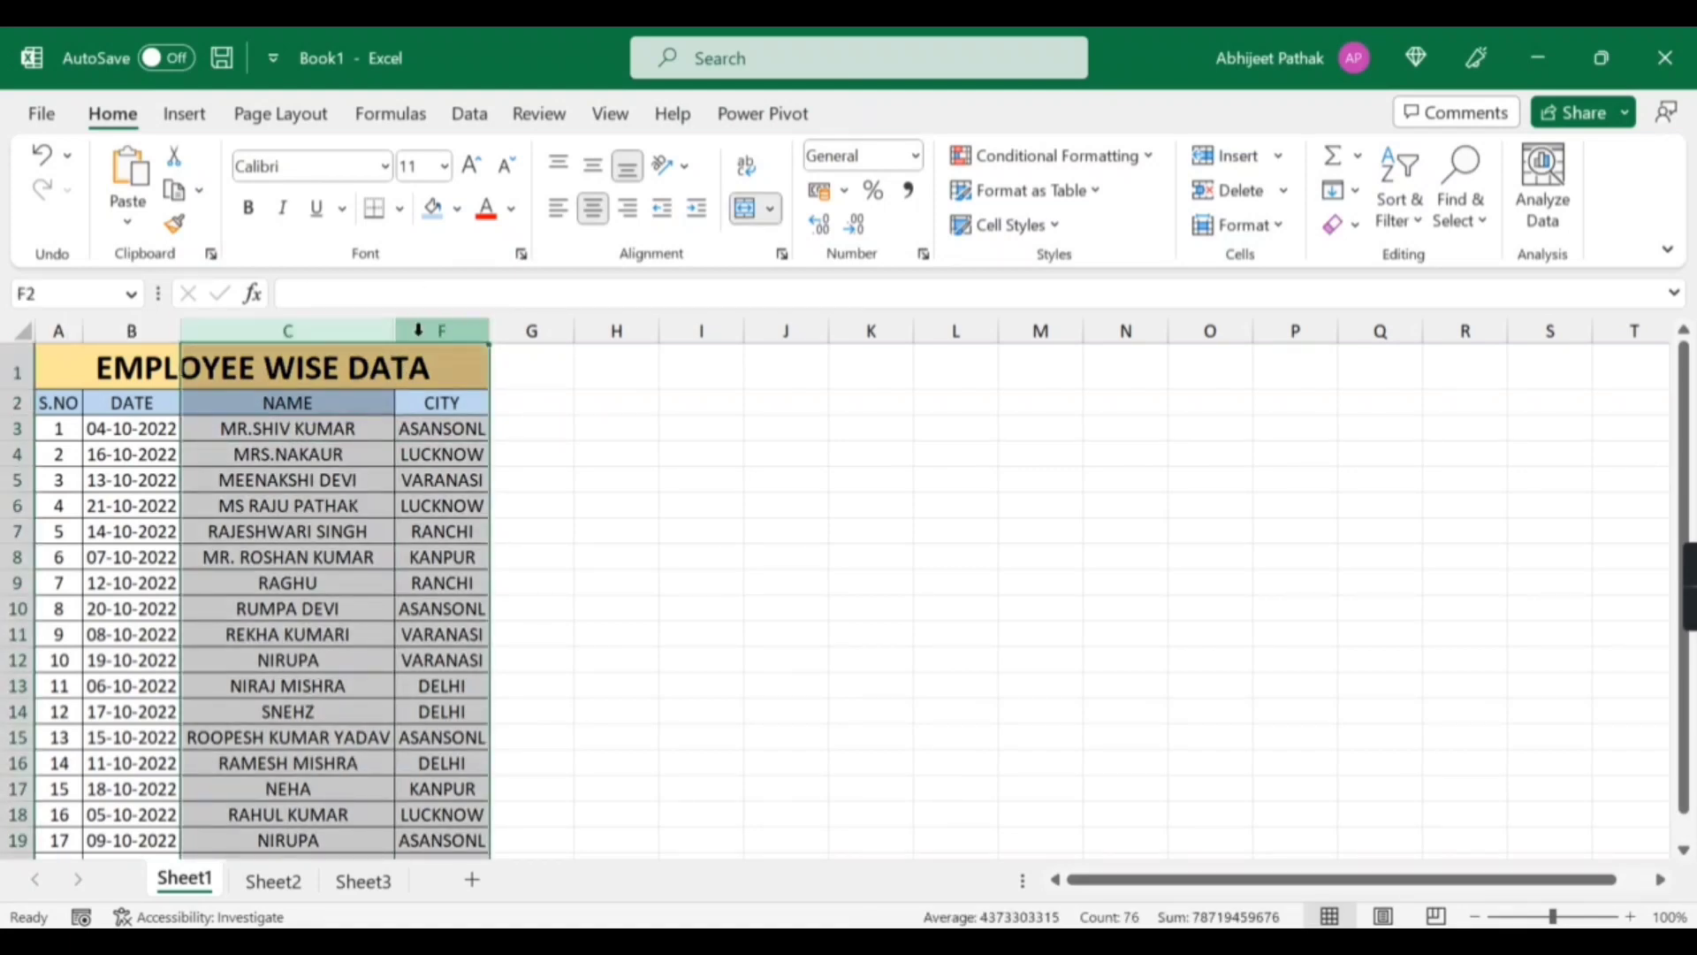
pyautogui.rightClick(418, 330)
pyautogui.click(504, 840)
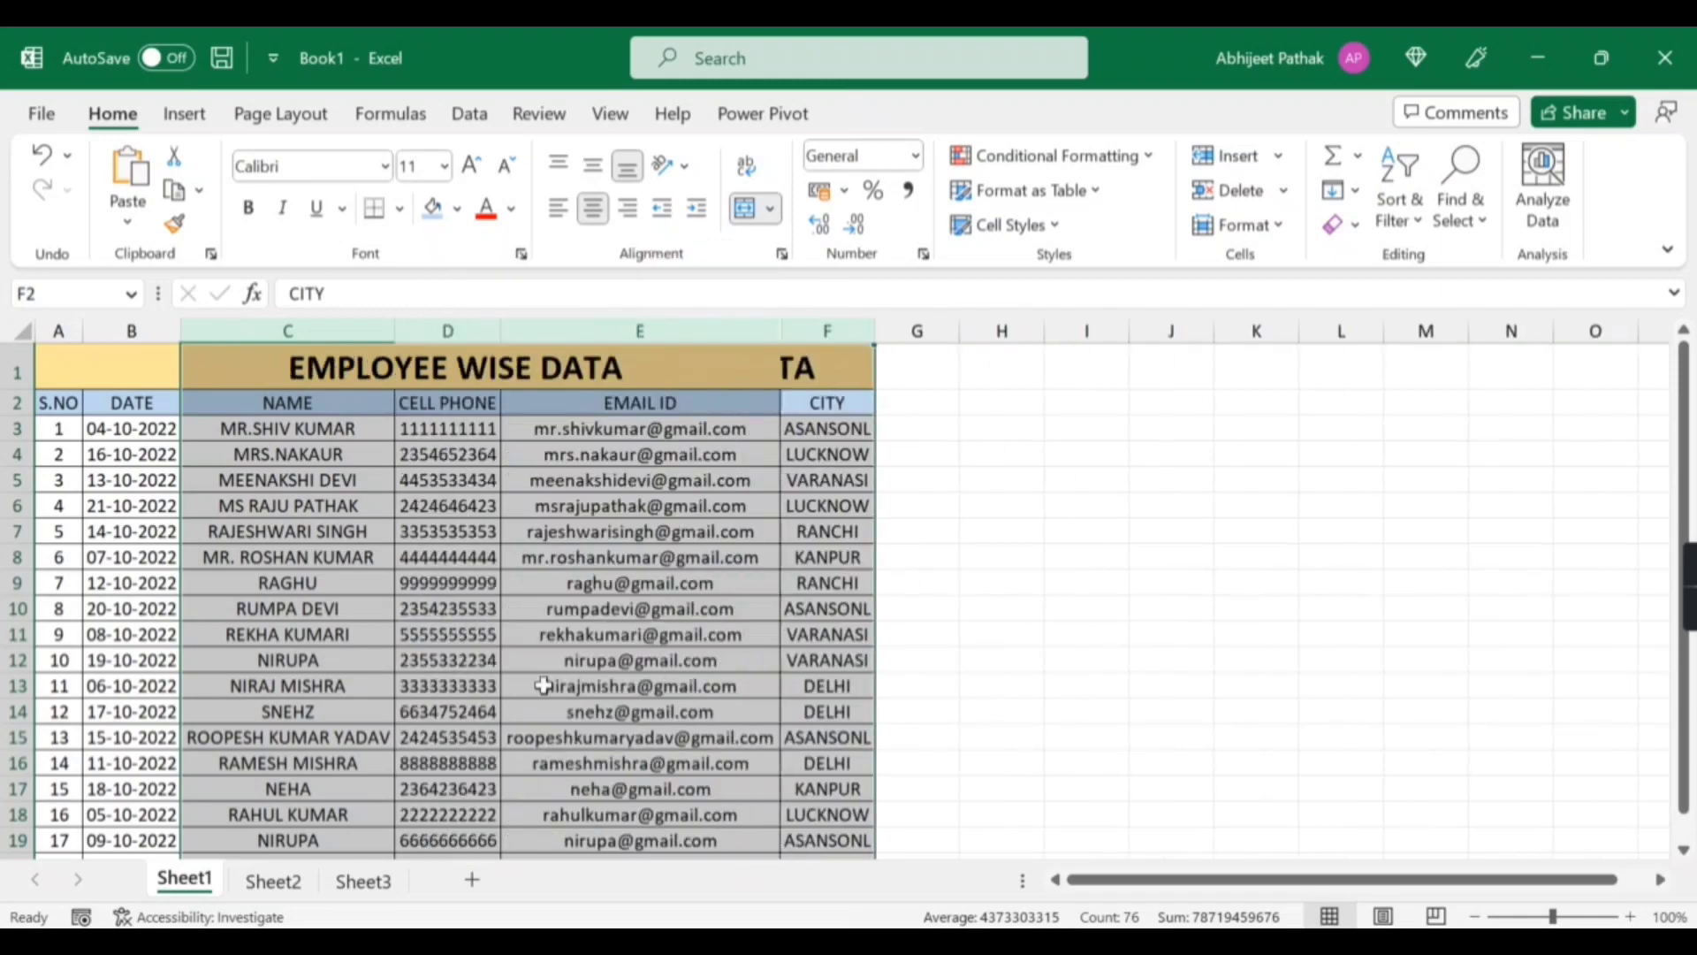
pyautogui.click(652, 478)
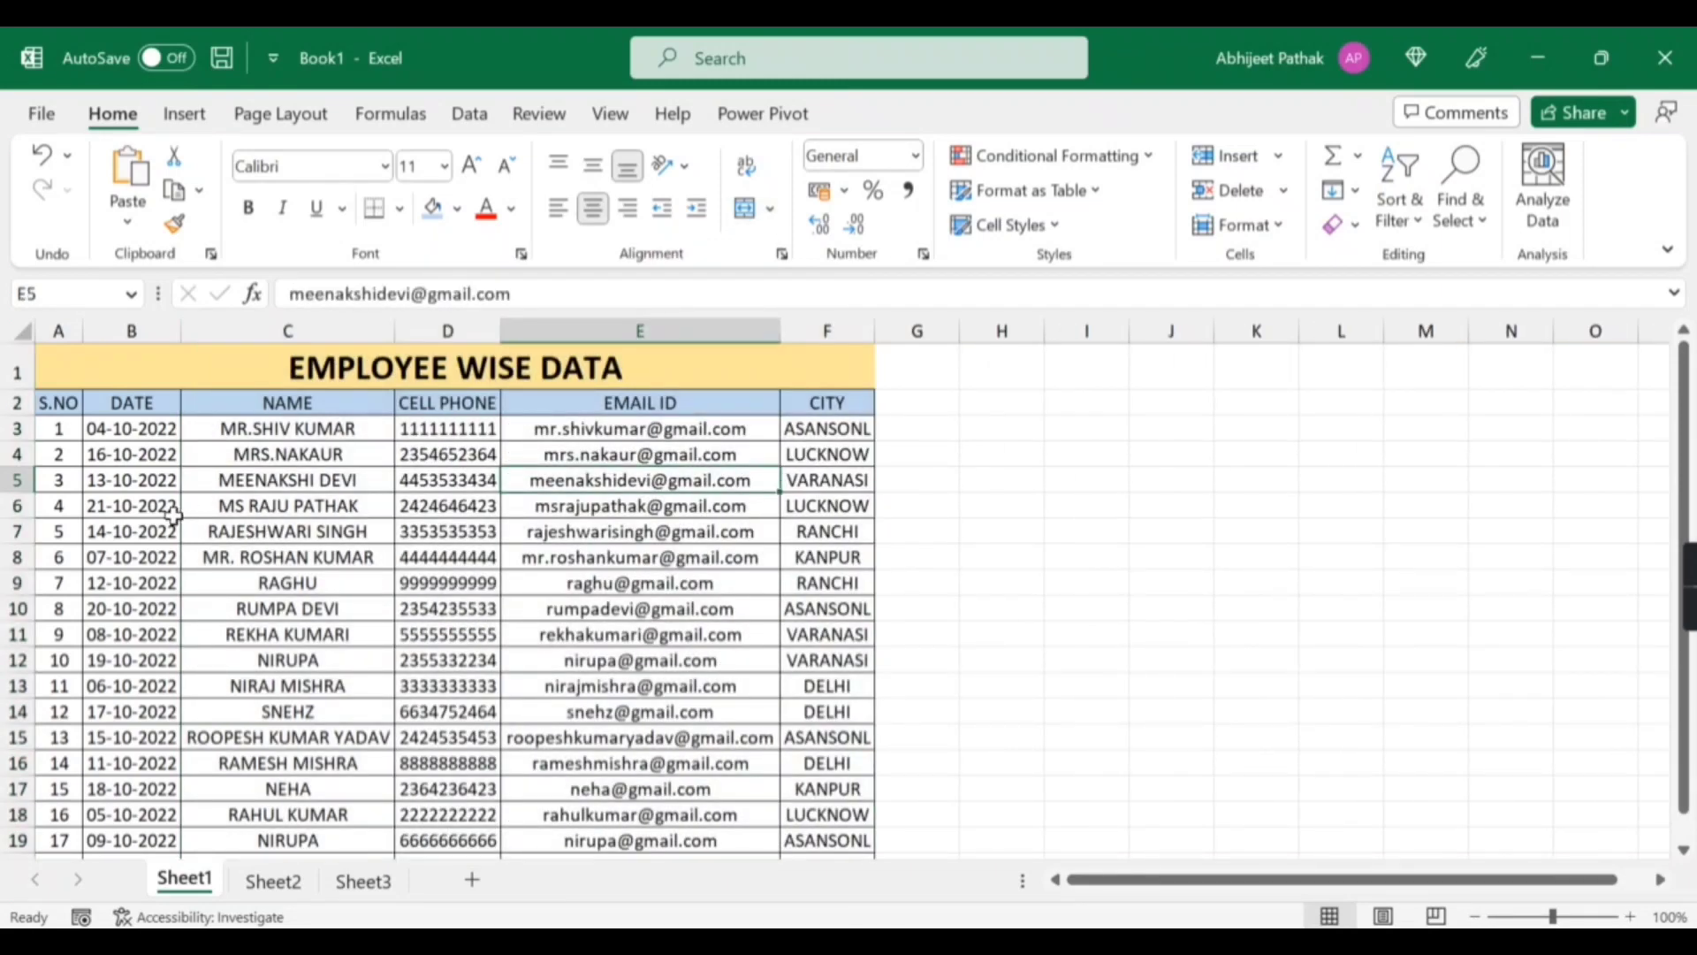
# - Hide row 6 of the employee table
pyautogui.click(19, 506)
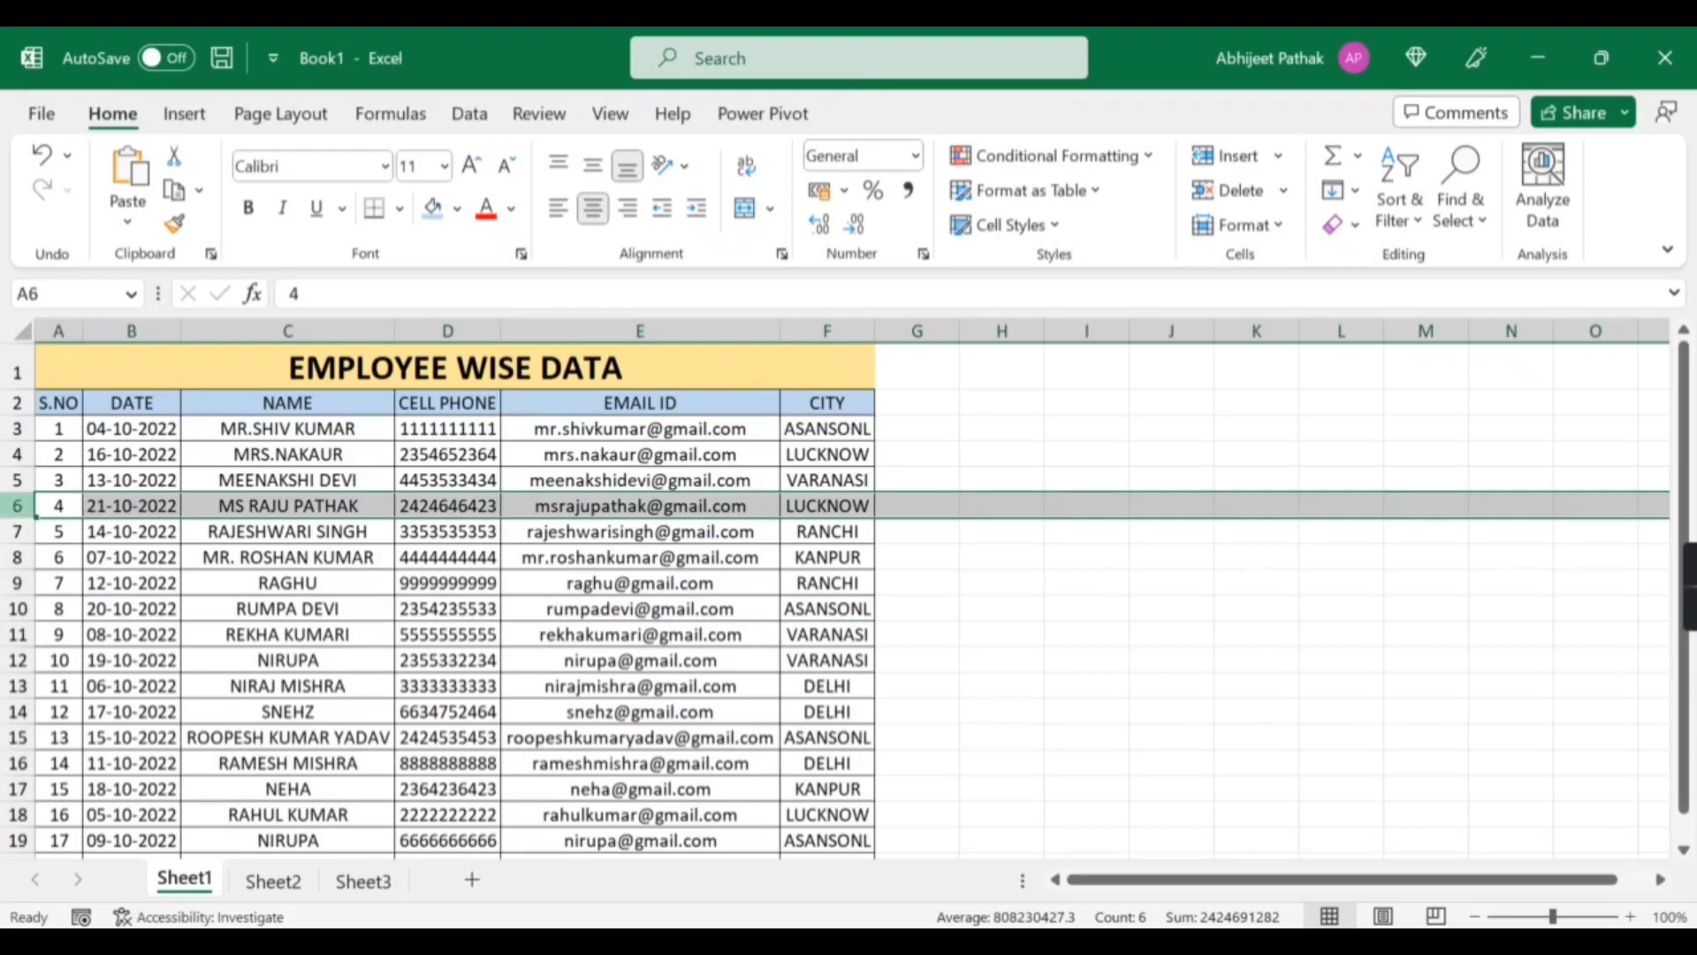
pyautogui.rightClick(20, 506)
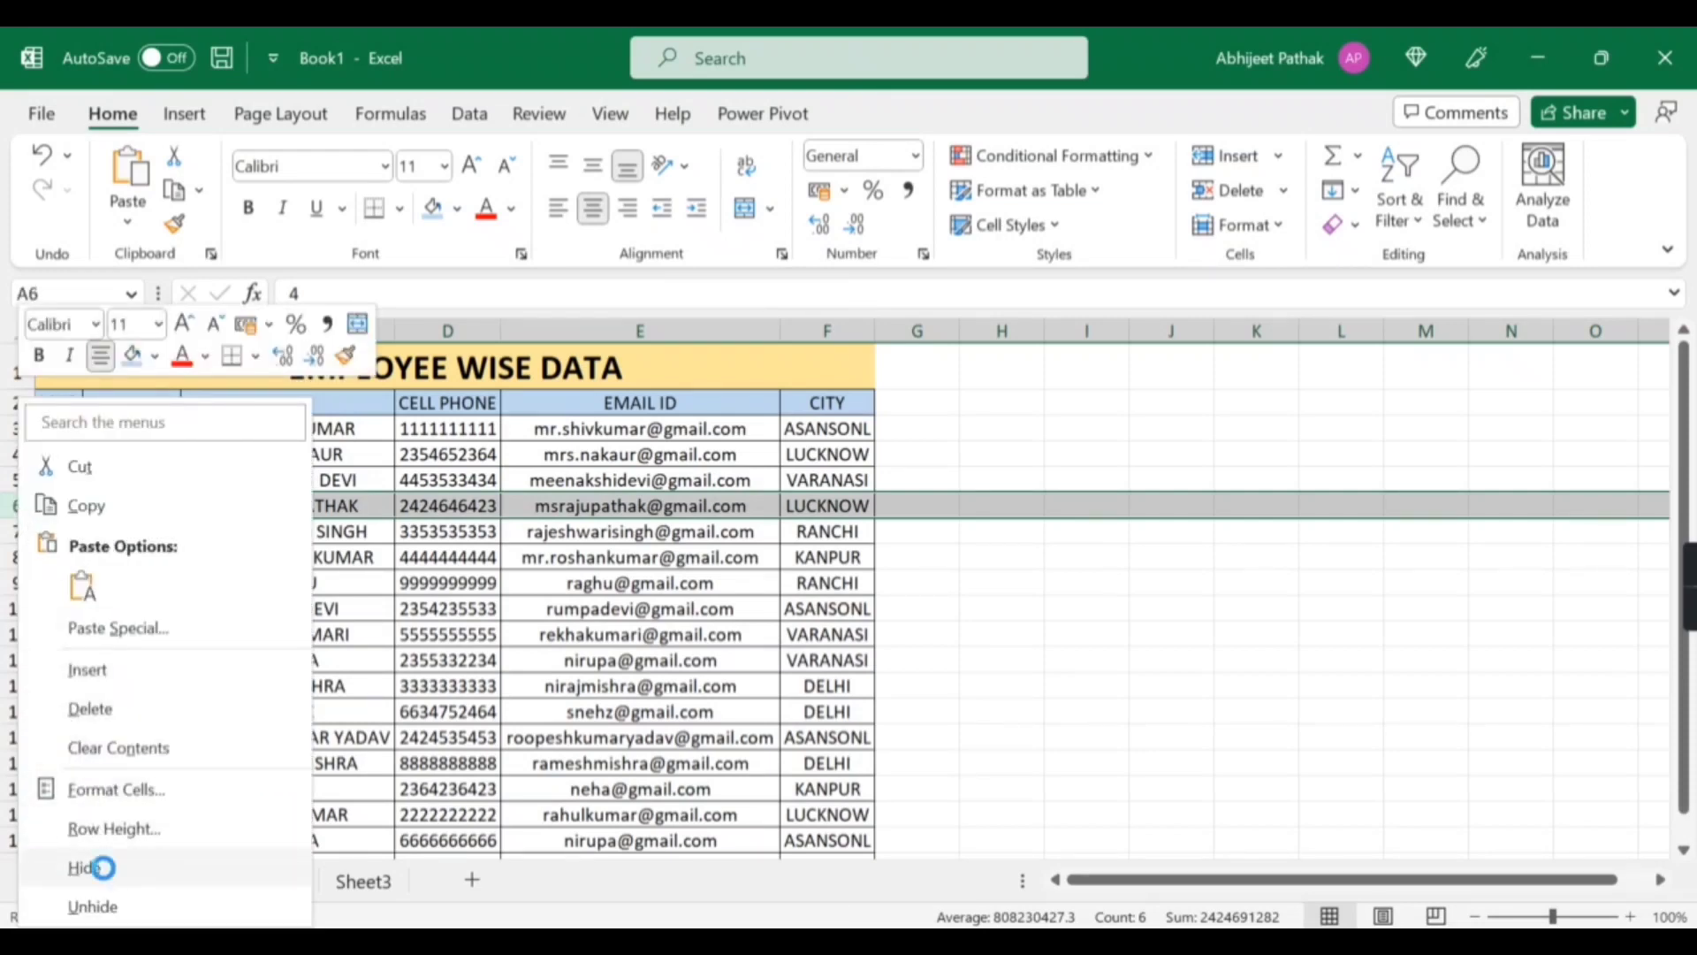
pyautogui.click(102, 867)
pyautogui.click(207, 535)
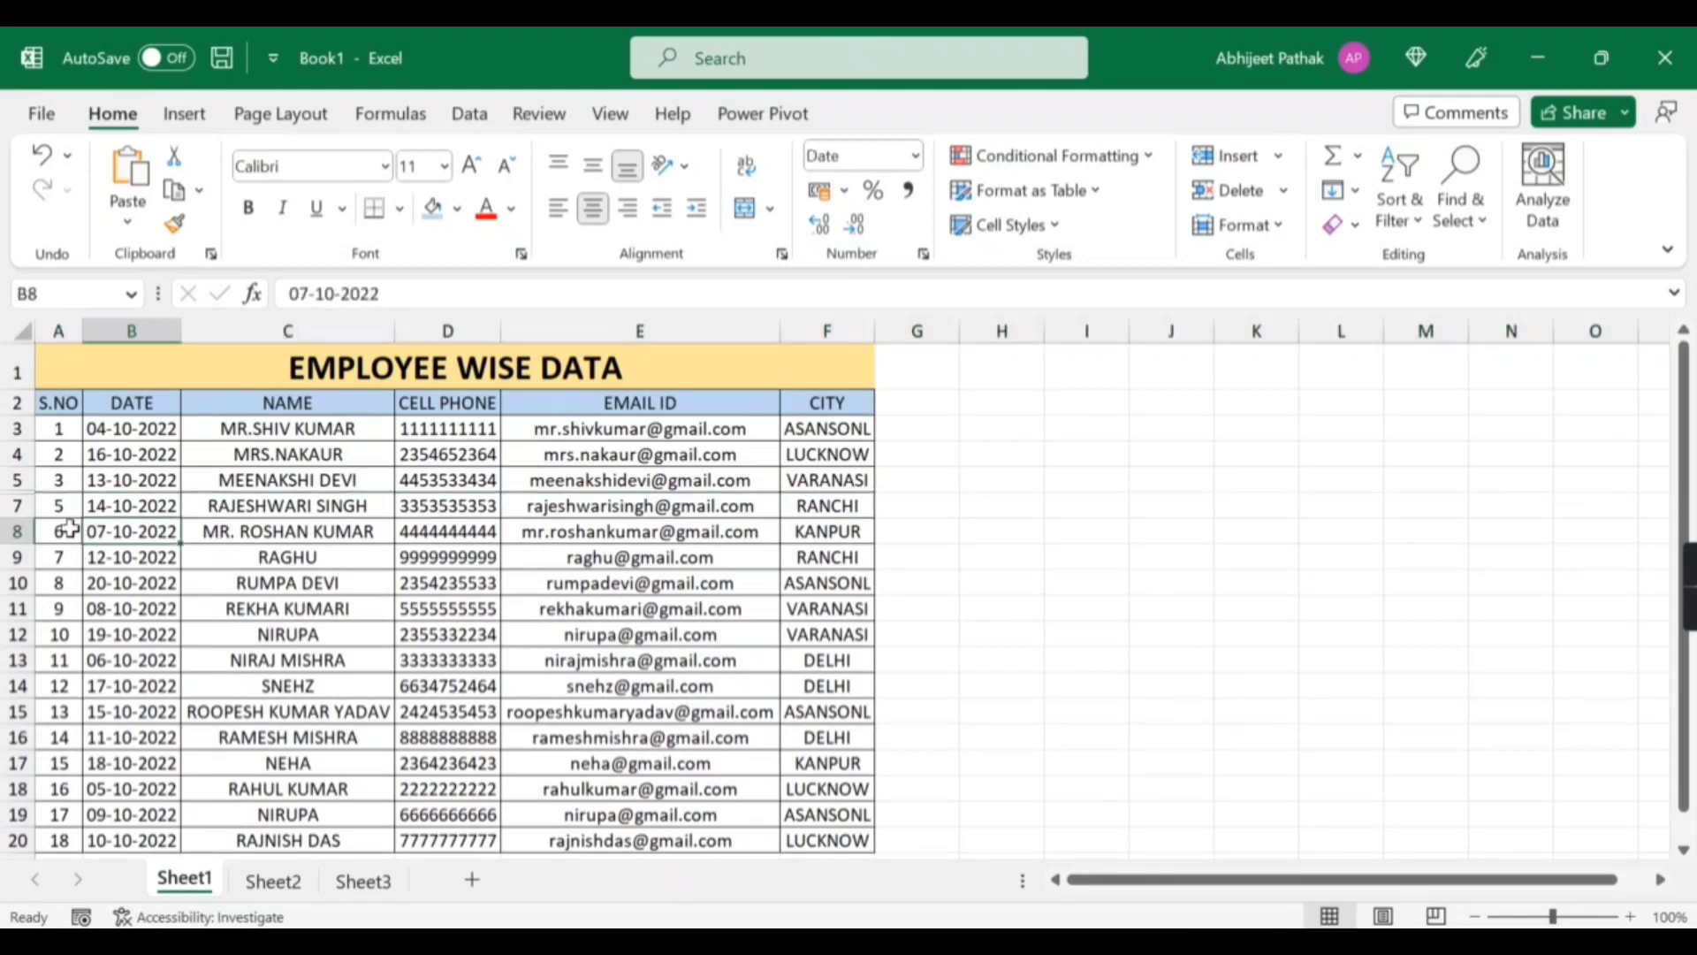
# - Select rows 5 to 7 and unhide row 6
pyautogui.click(24, 508)
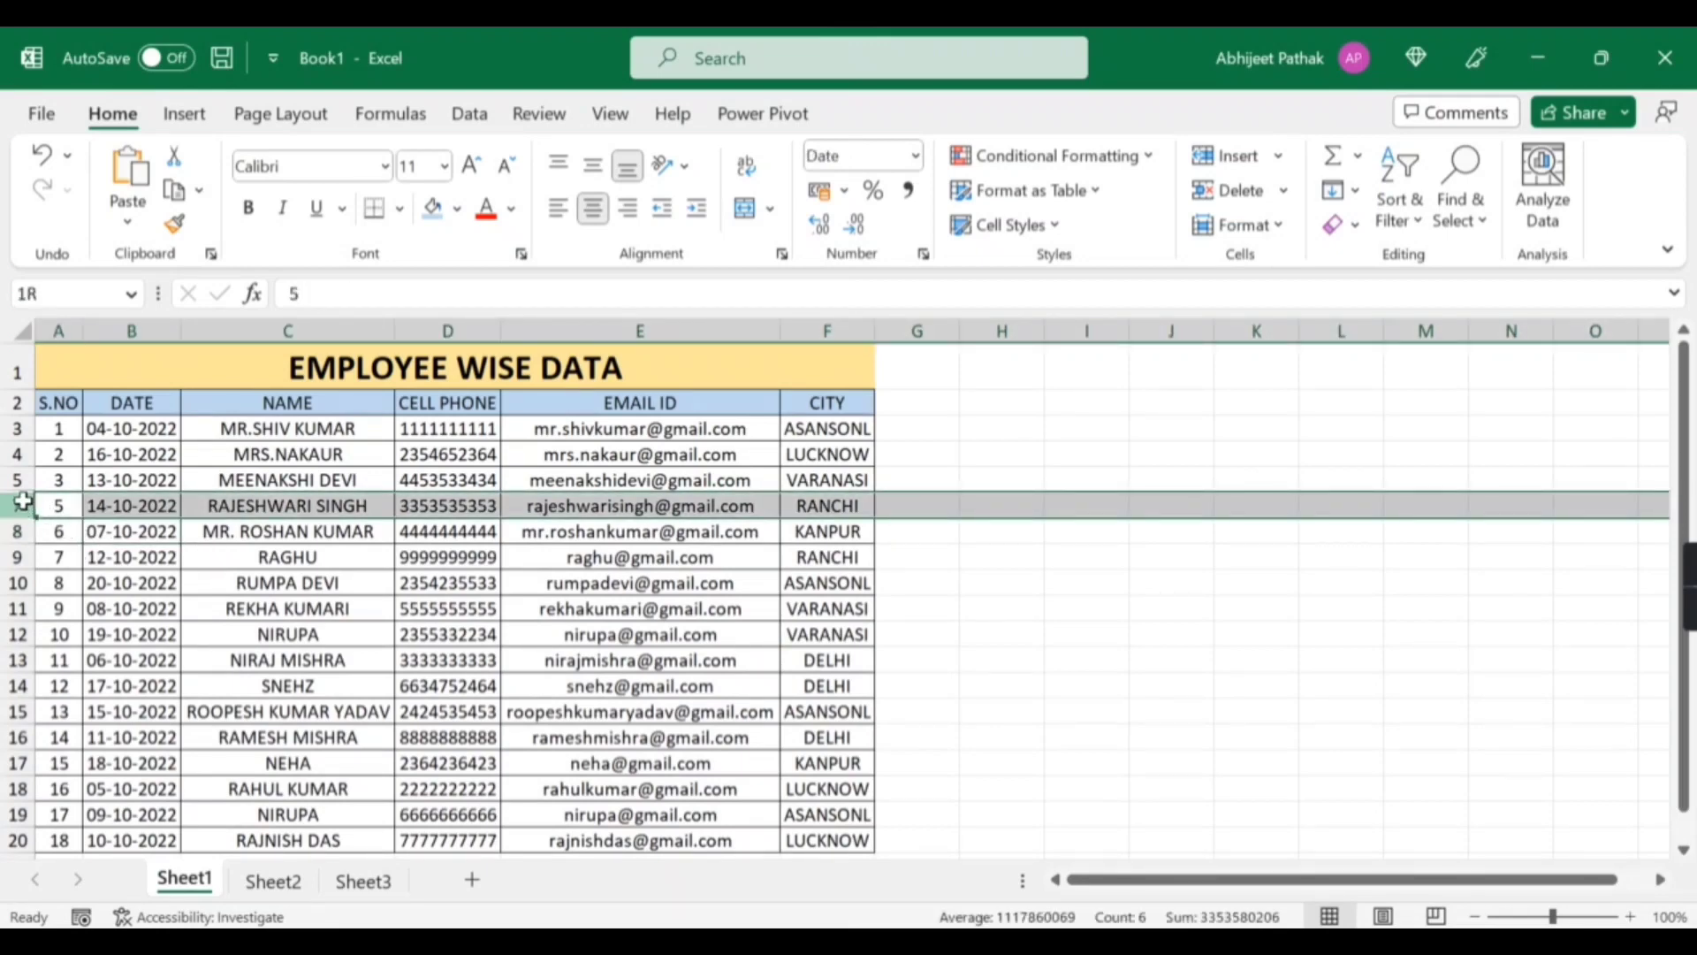
pyautogui.moveTo(23, 502); pyautogui.dragTo(21, 479)
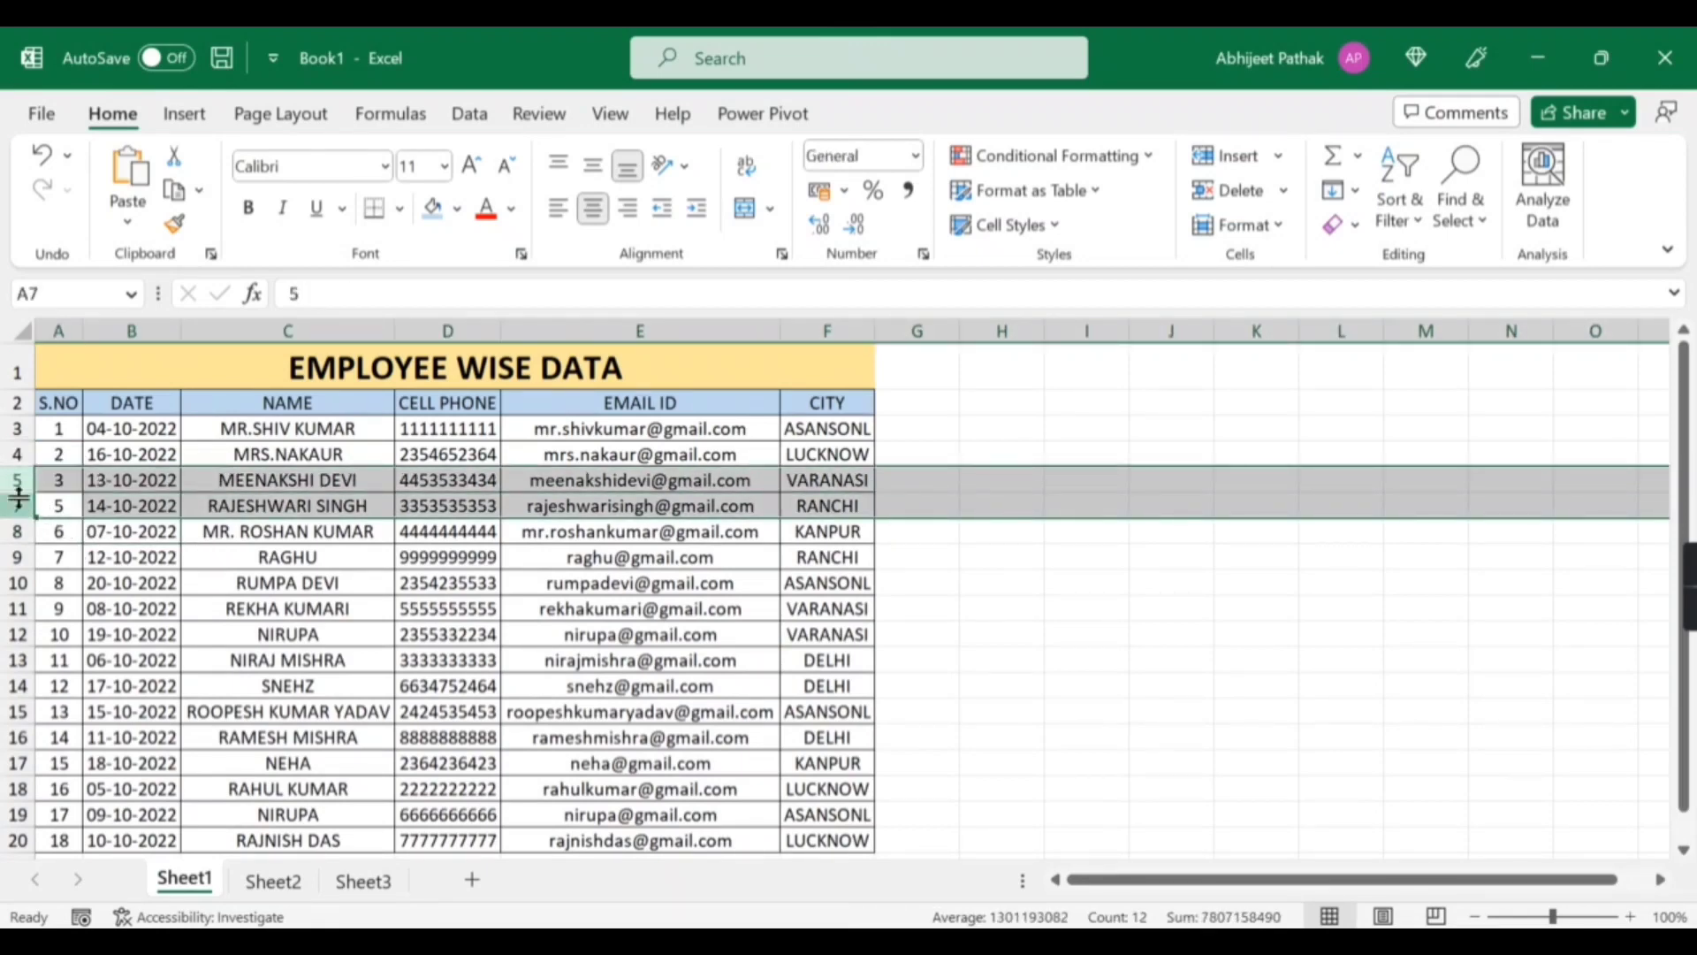
pyautogui.rightClick(19, 496)
pyautogui.click(100, 906)
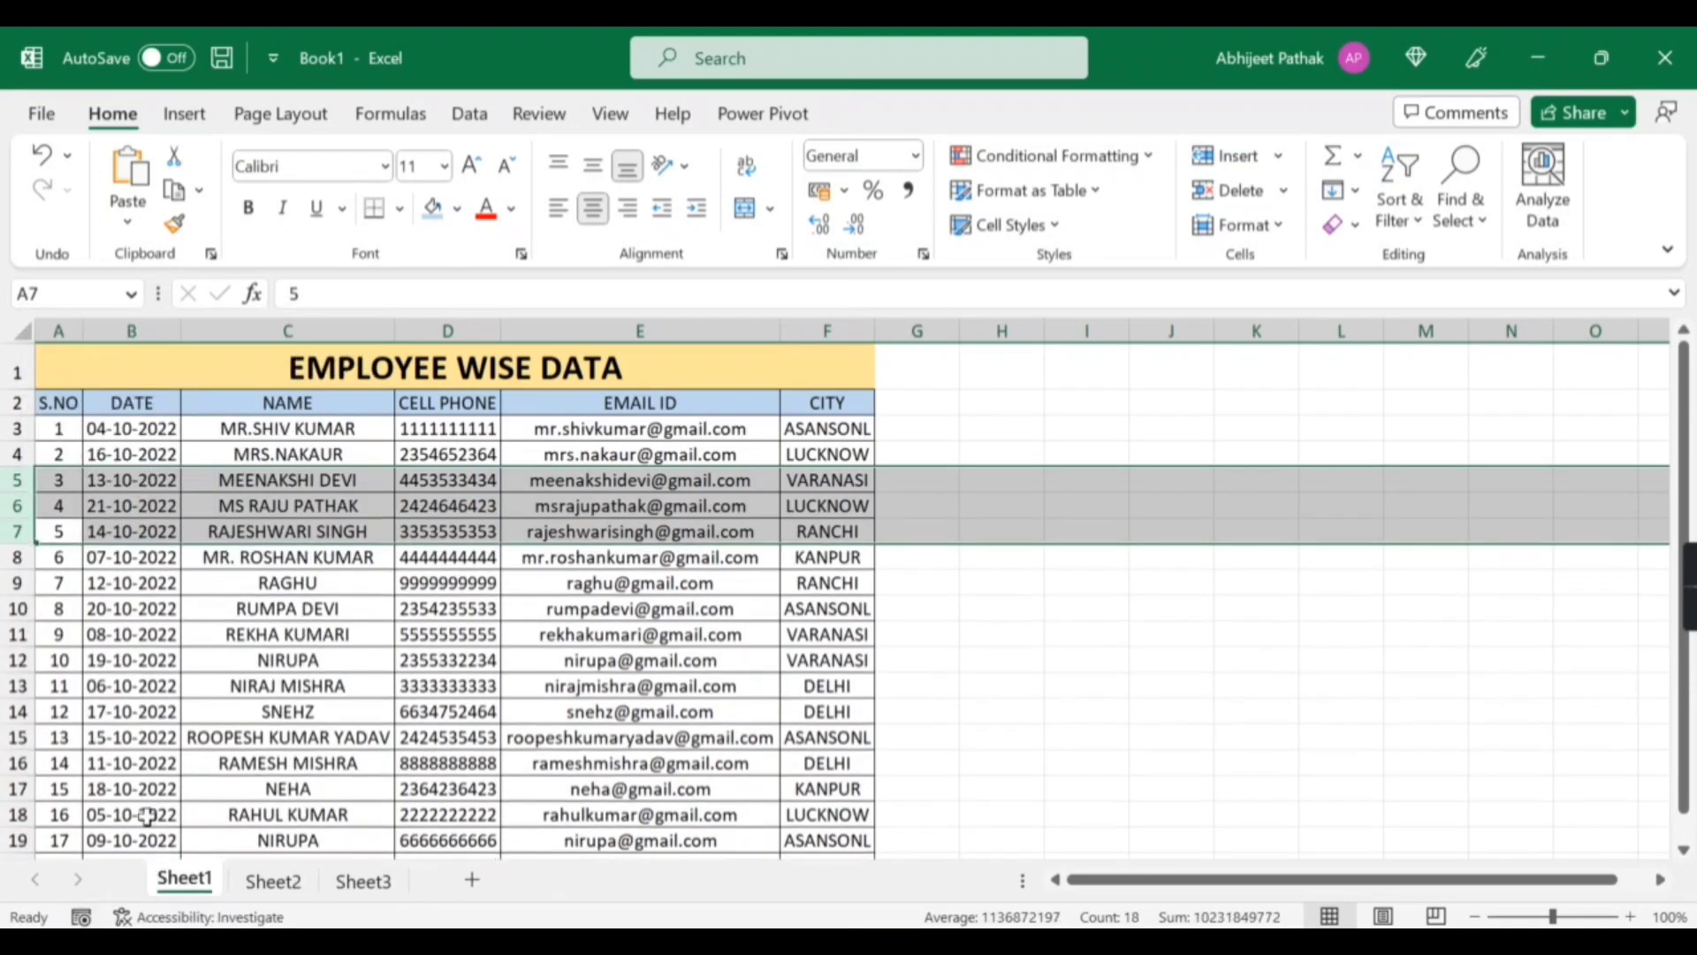
pyautogui.click(248, 608)
# - Hide rows 5 through 9 (S.NO 3 to 7)
pyautogui.click(19, 583)
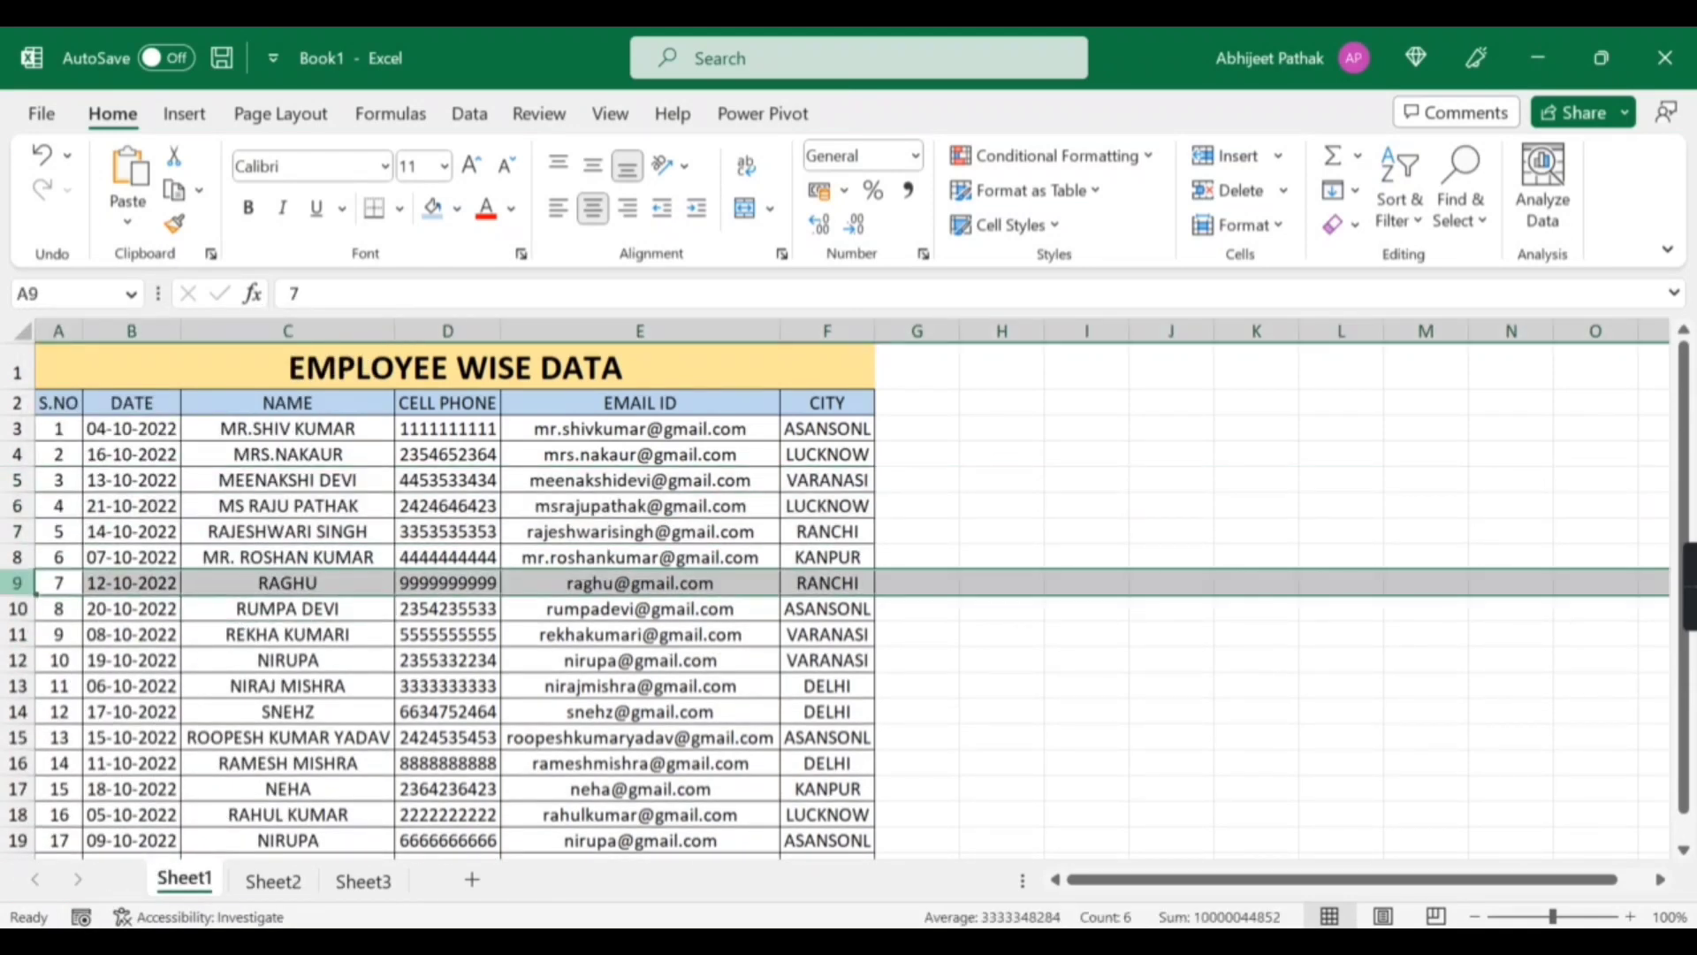
pyautogui.moveTo(19, 582); pyautogui.dragTo(14, 481)
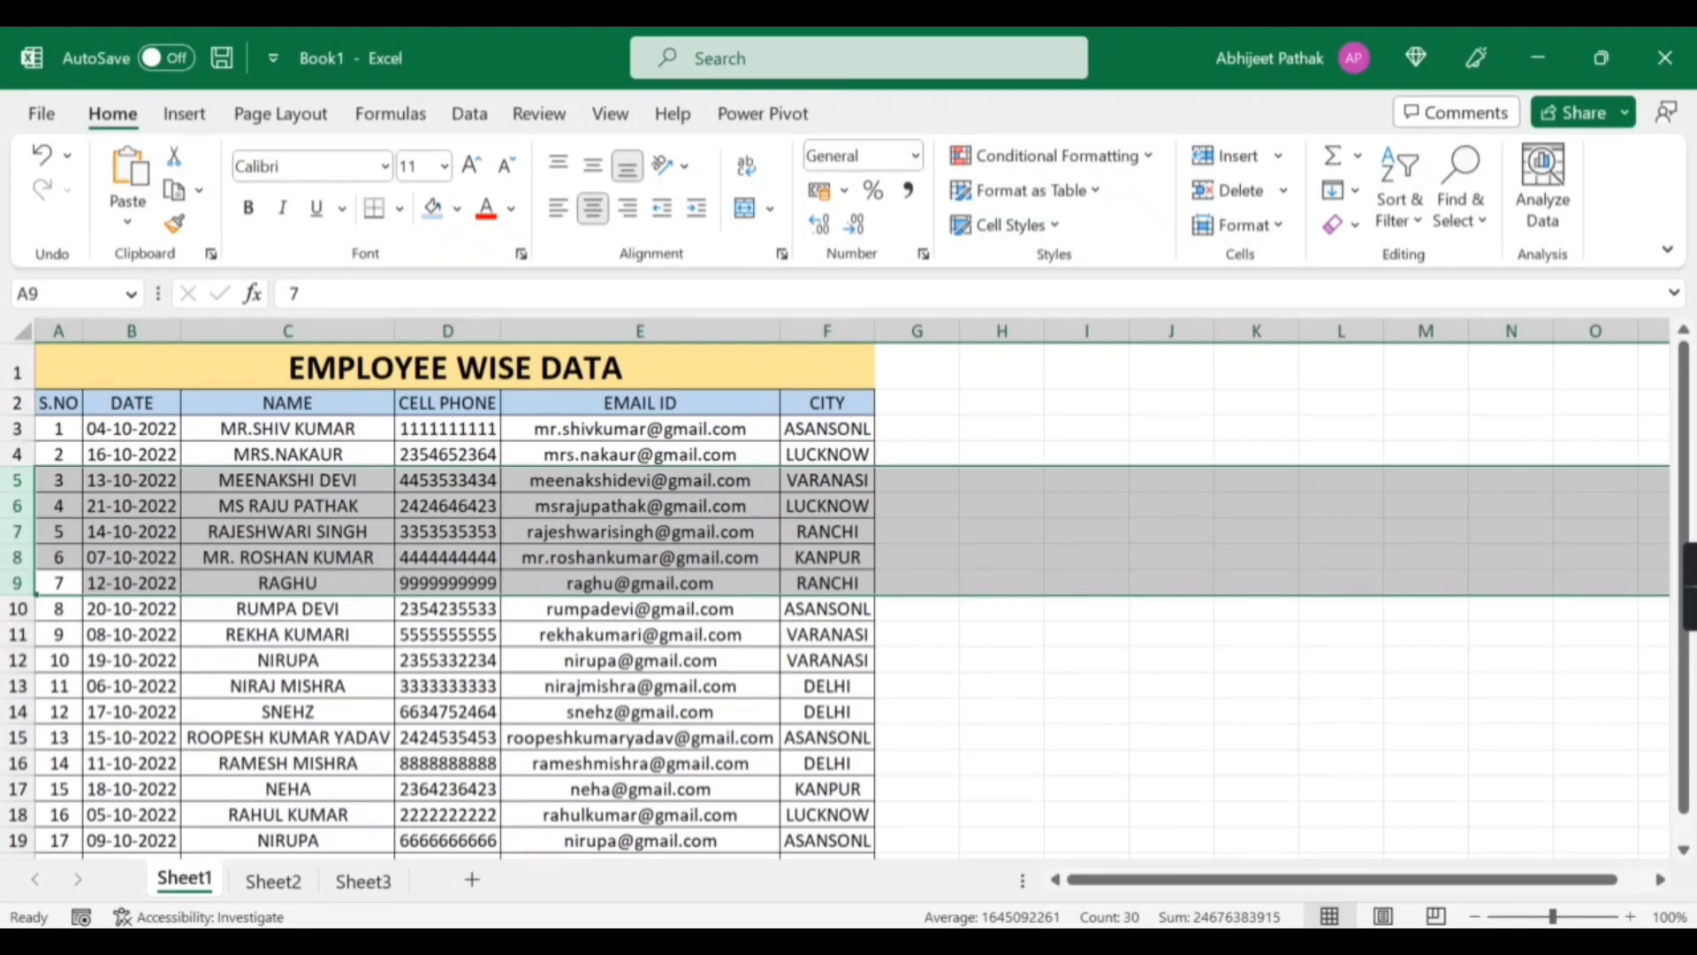
pyautogui.rightClick(17, 505)
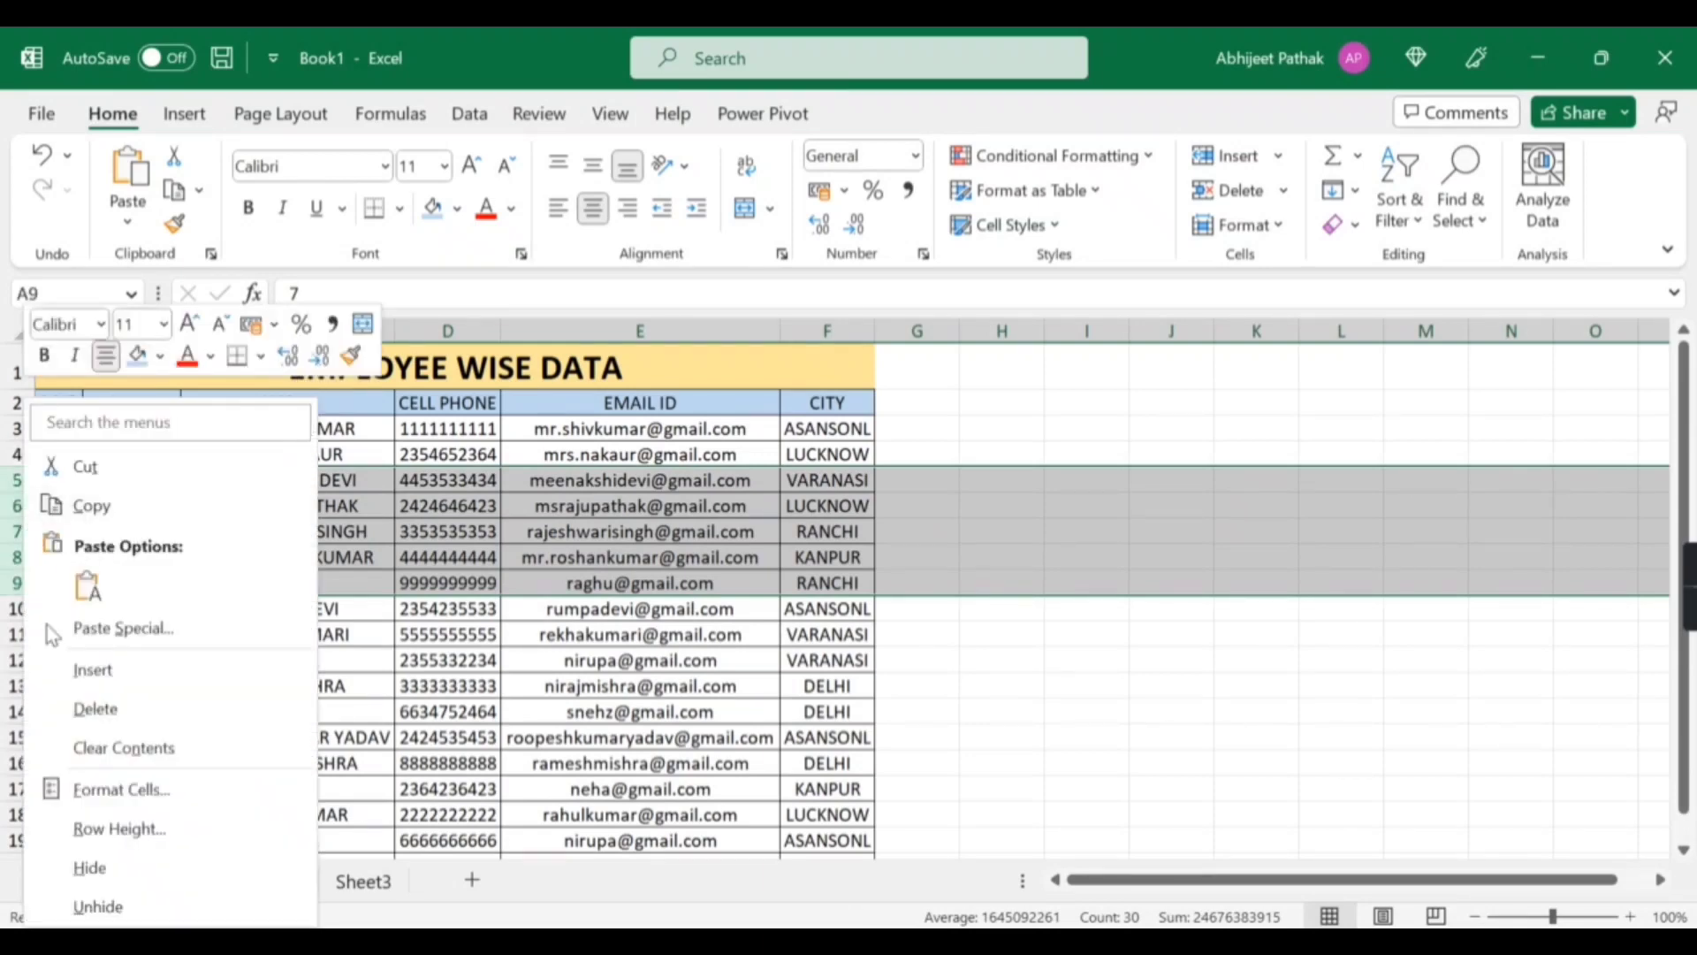
pyautogui.click(104, 866)
pyautogui.click(227, 508)
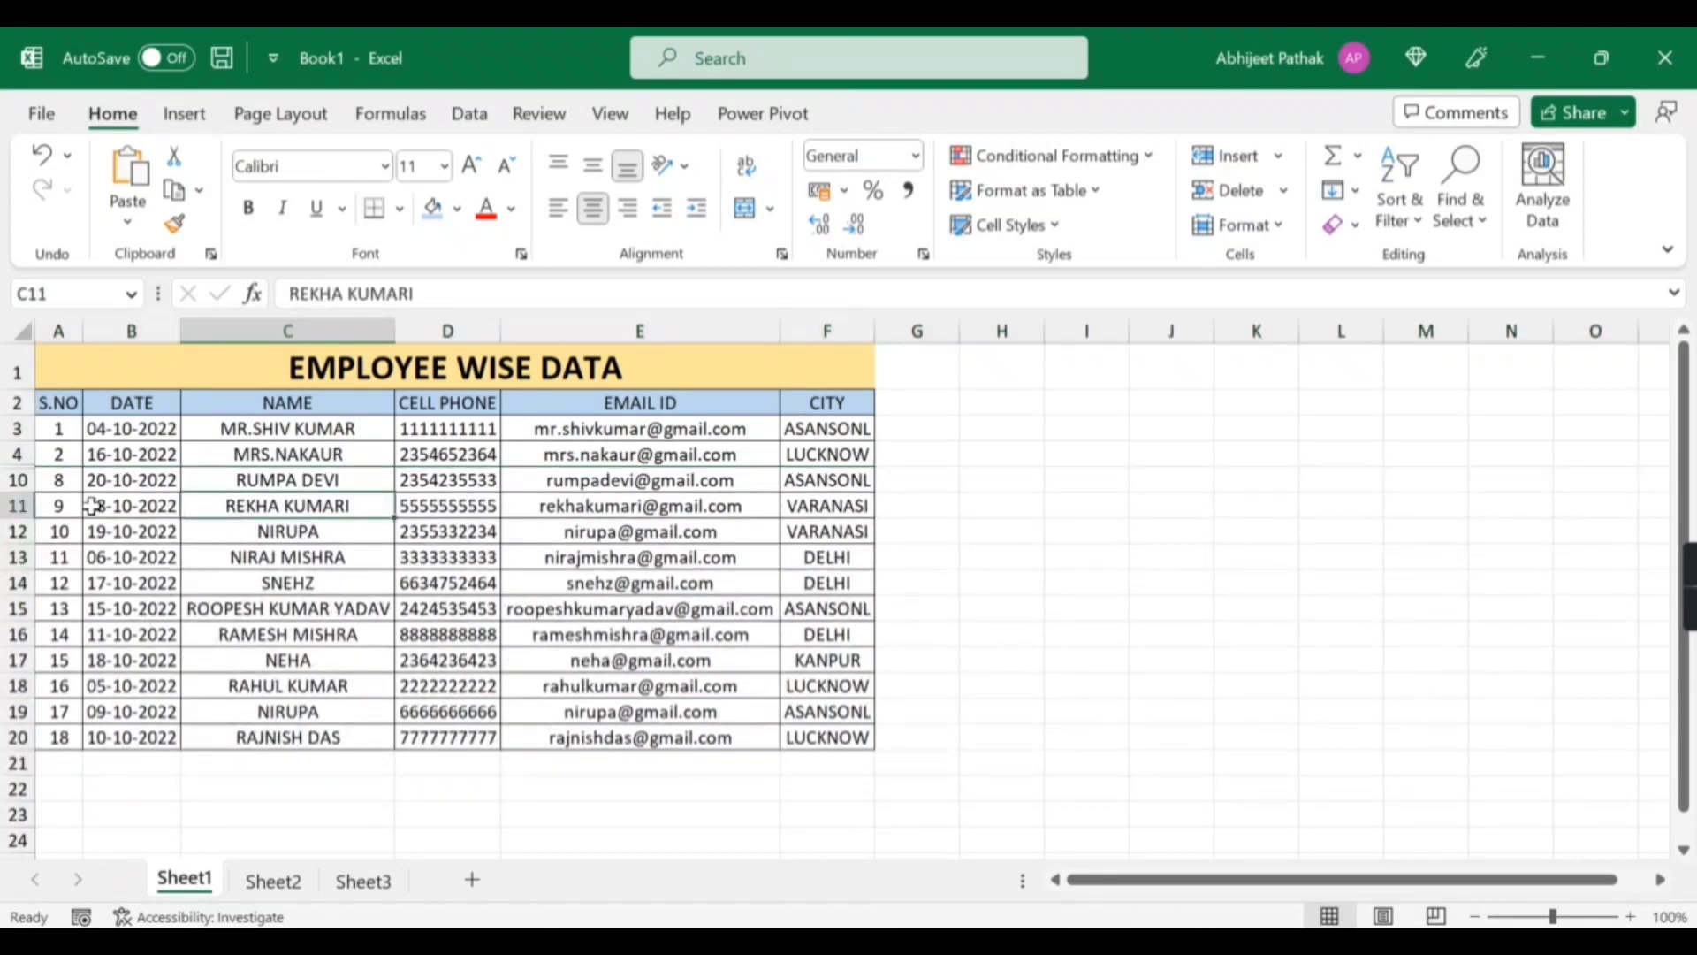
# - Select rows 4 to 10 and unhide rows 5 to 9, restoring S.NO 3 to 7
pyautogui.click(113, 524)
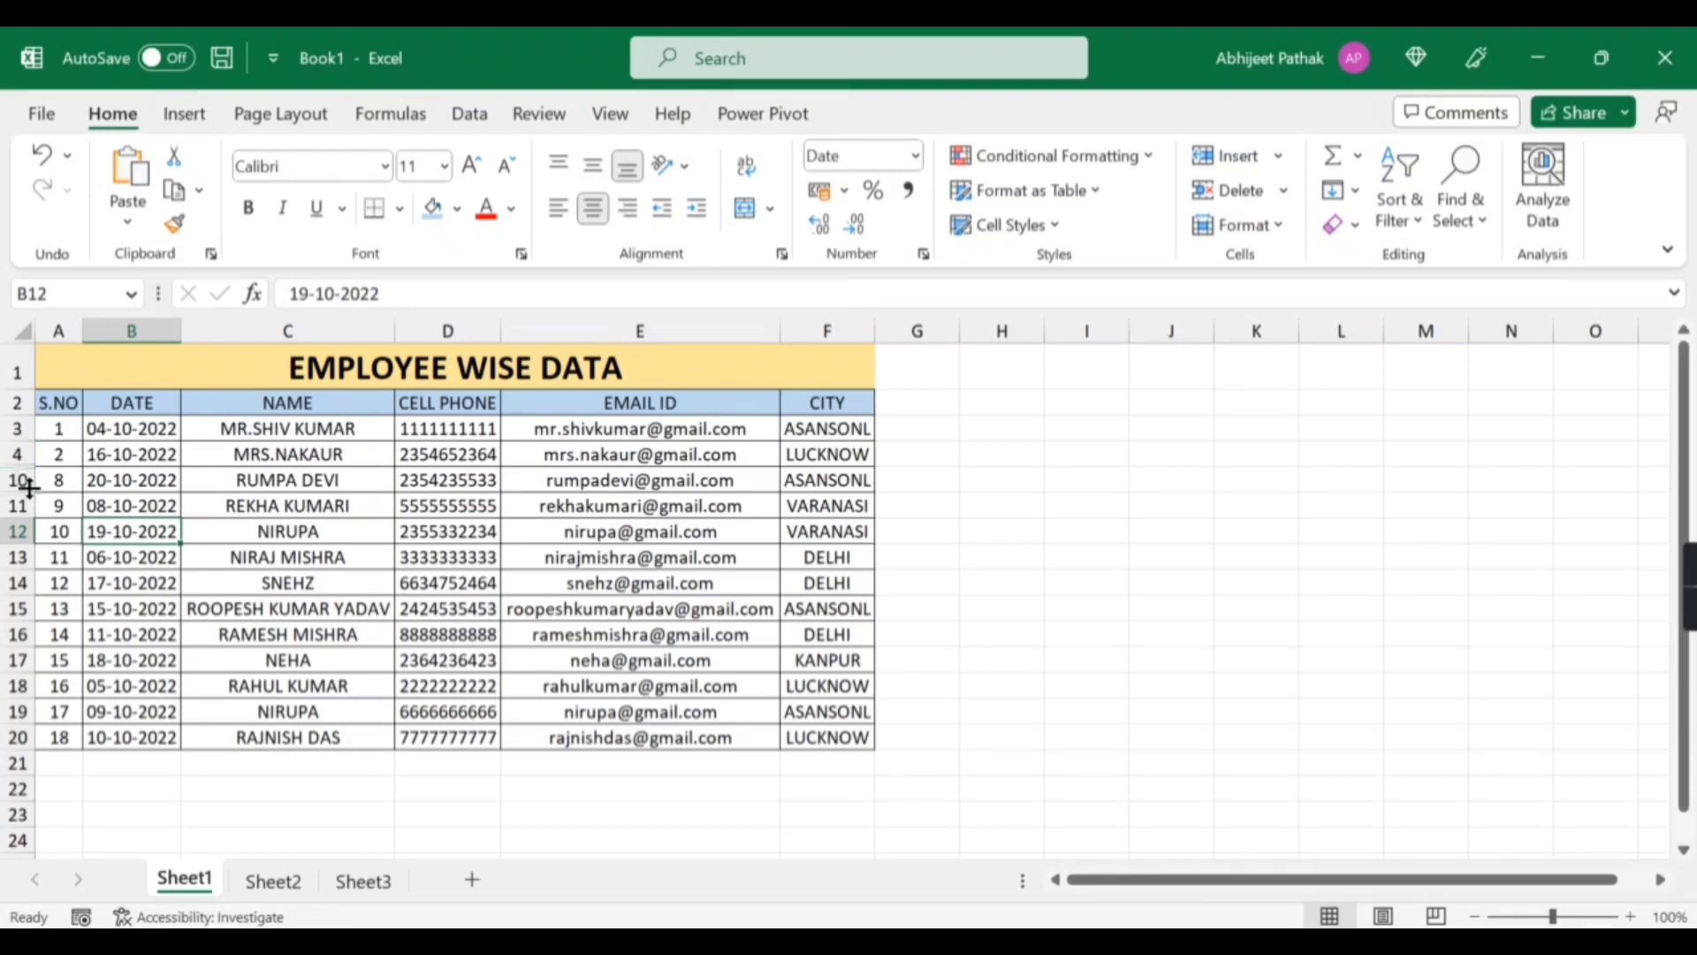
pyautogui.click(25, 480)
pyautogui.moveTo(22, 475); pyautogui.dragTo(20, 454)
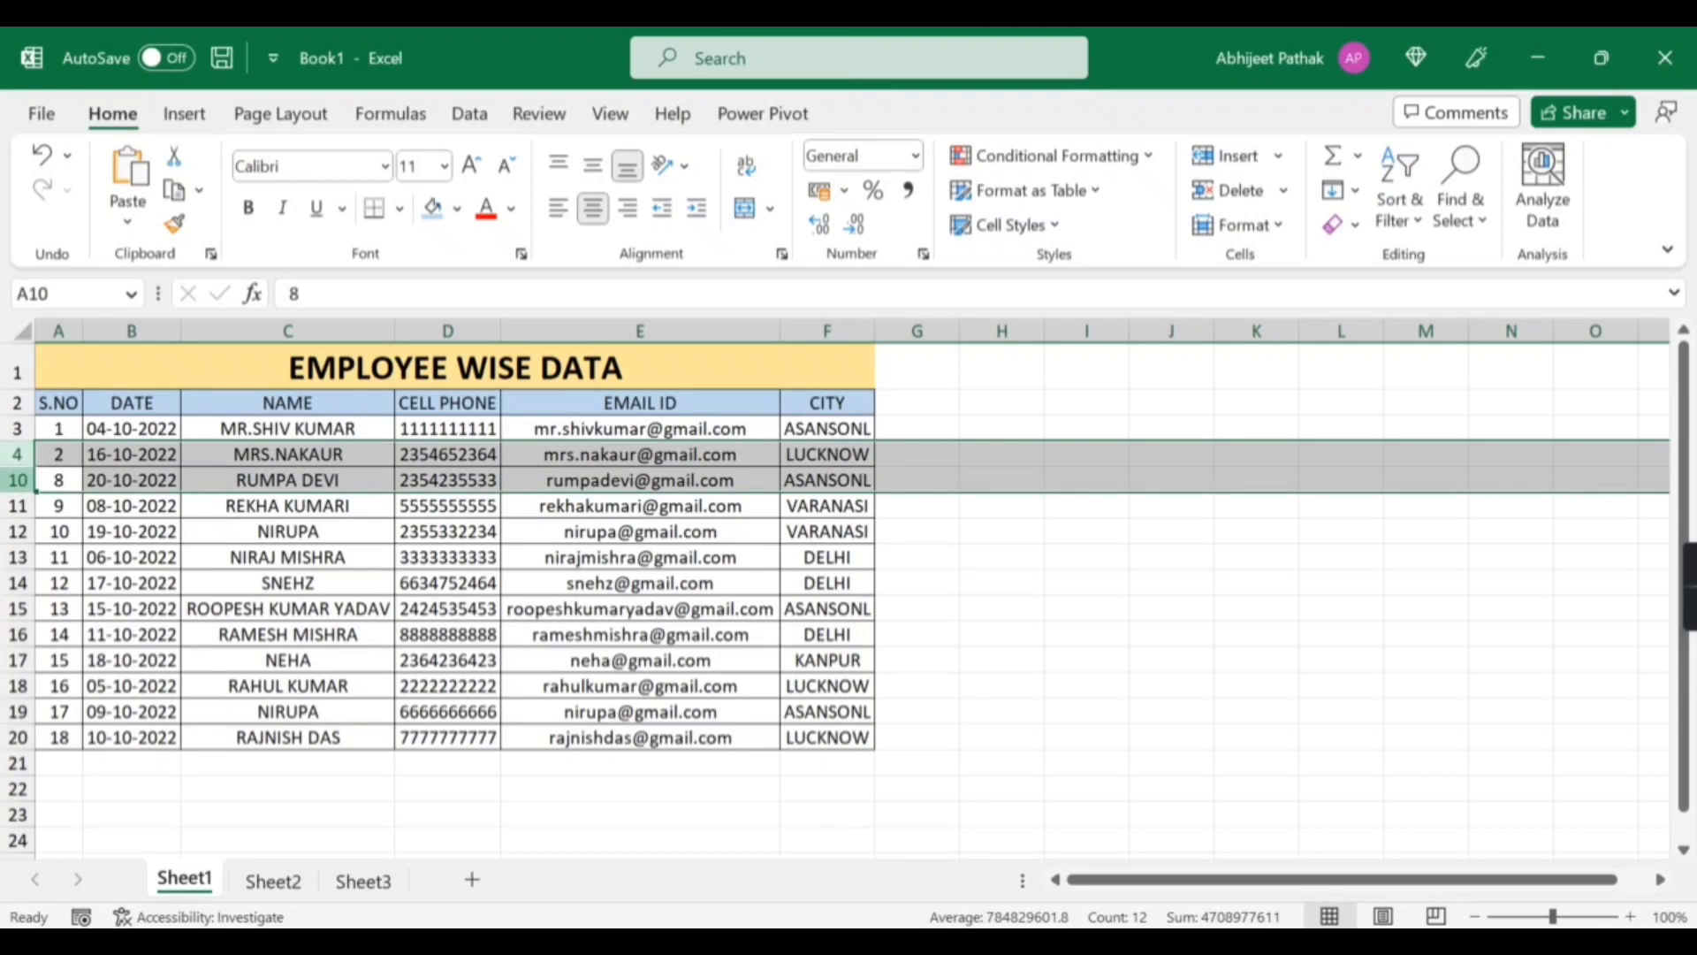
pyautogui.rightClick(18, 466)
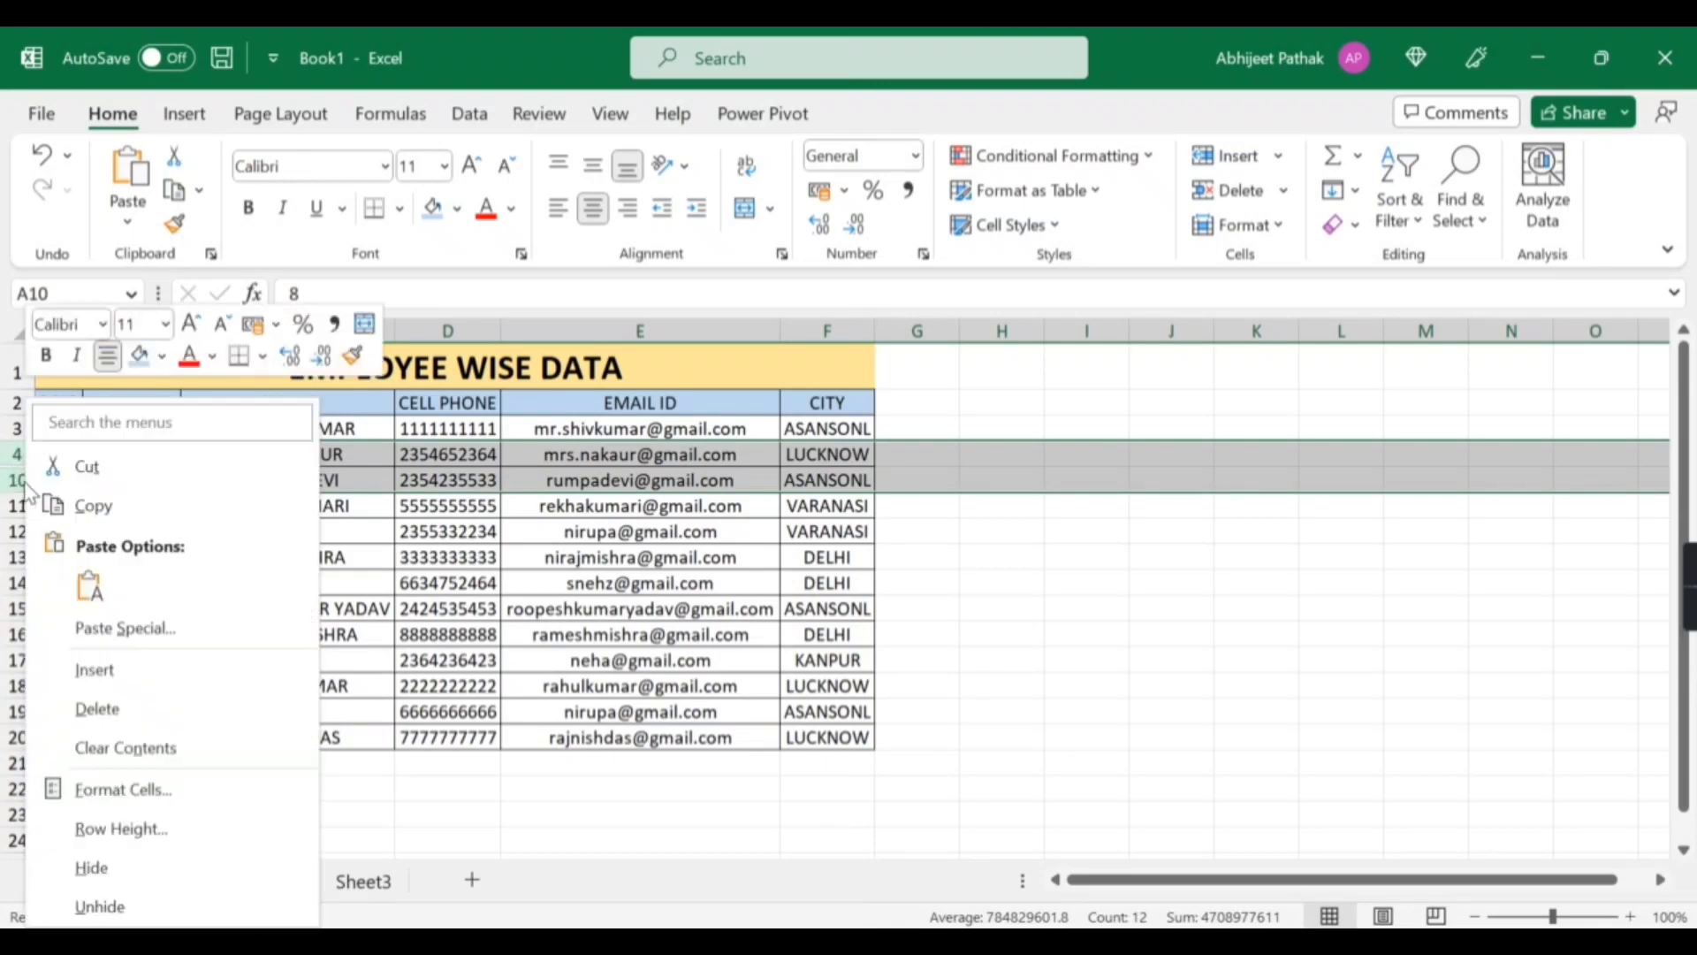
pyautogui.click(128, 911)
pyautogui.click(350, 606)
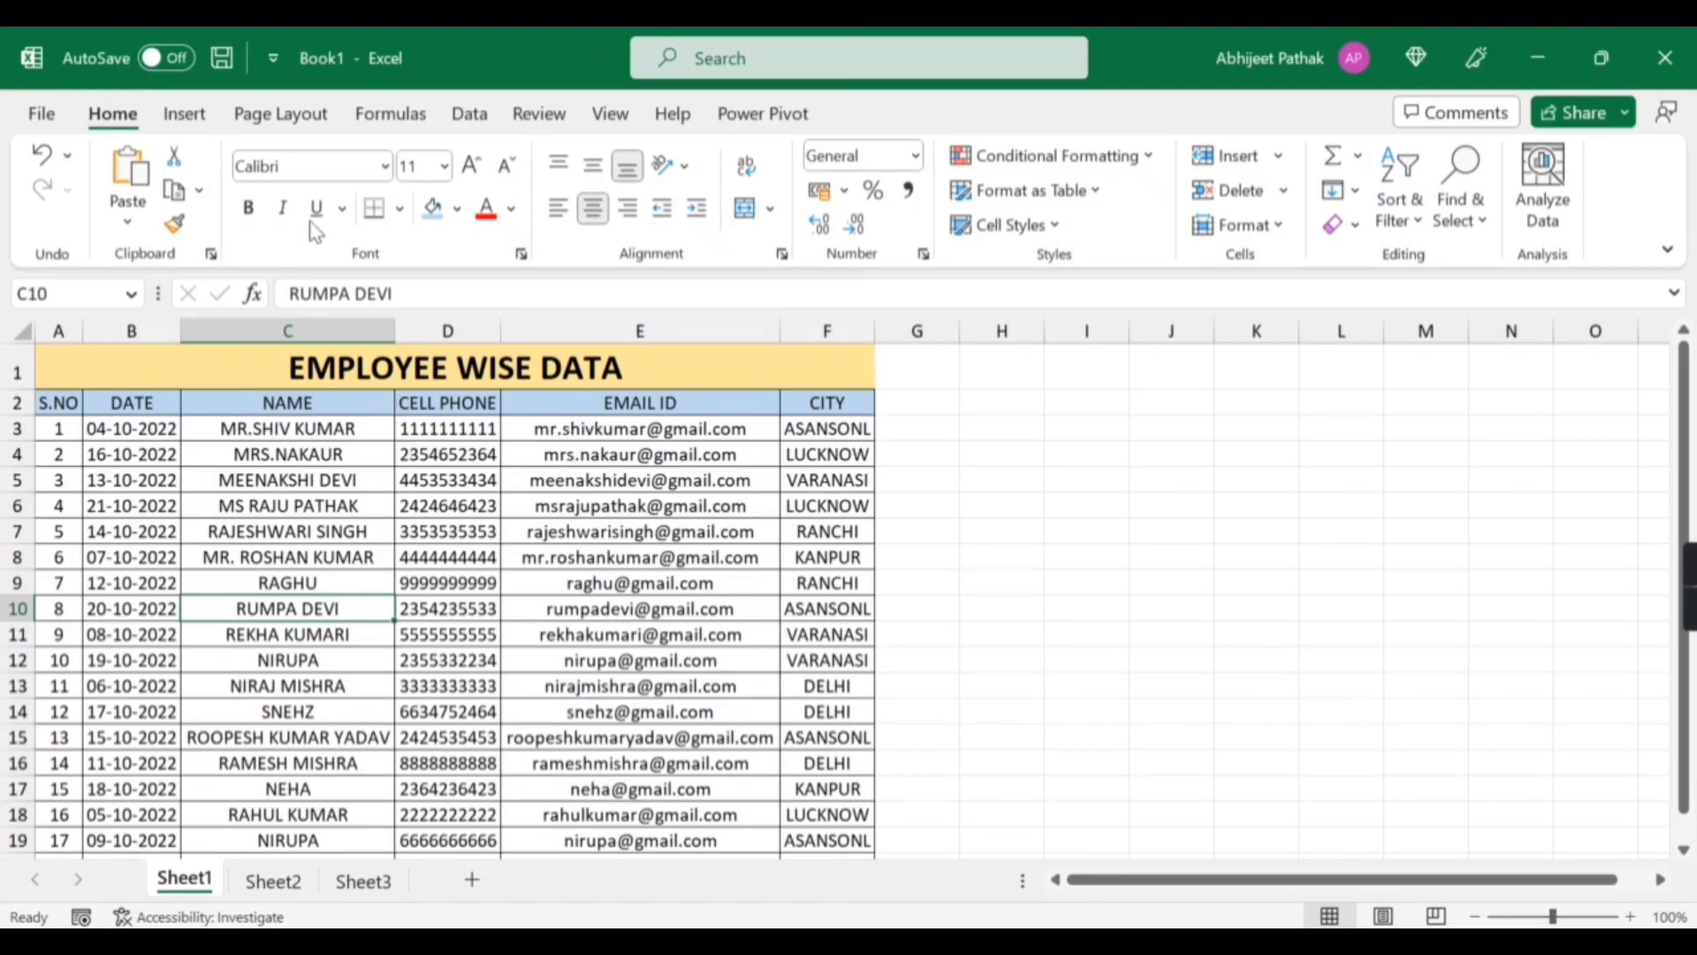
pyautogui.moveTo(64, 402); pyautogui.dragTo(826, 403)
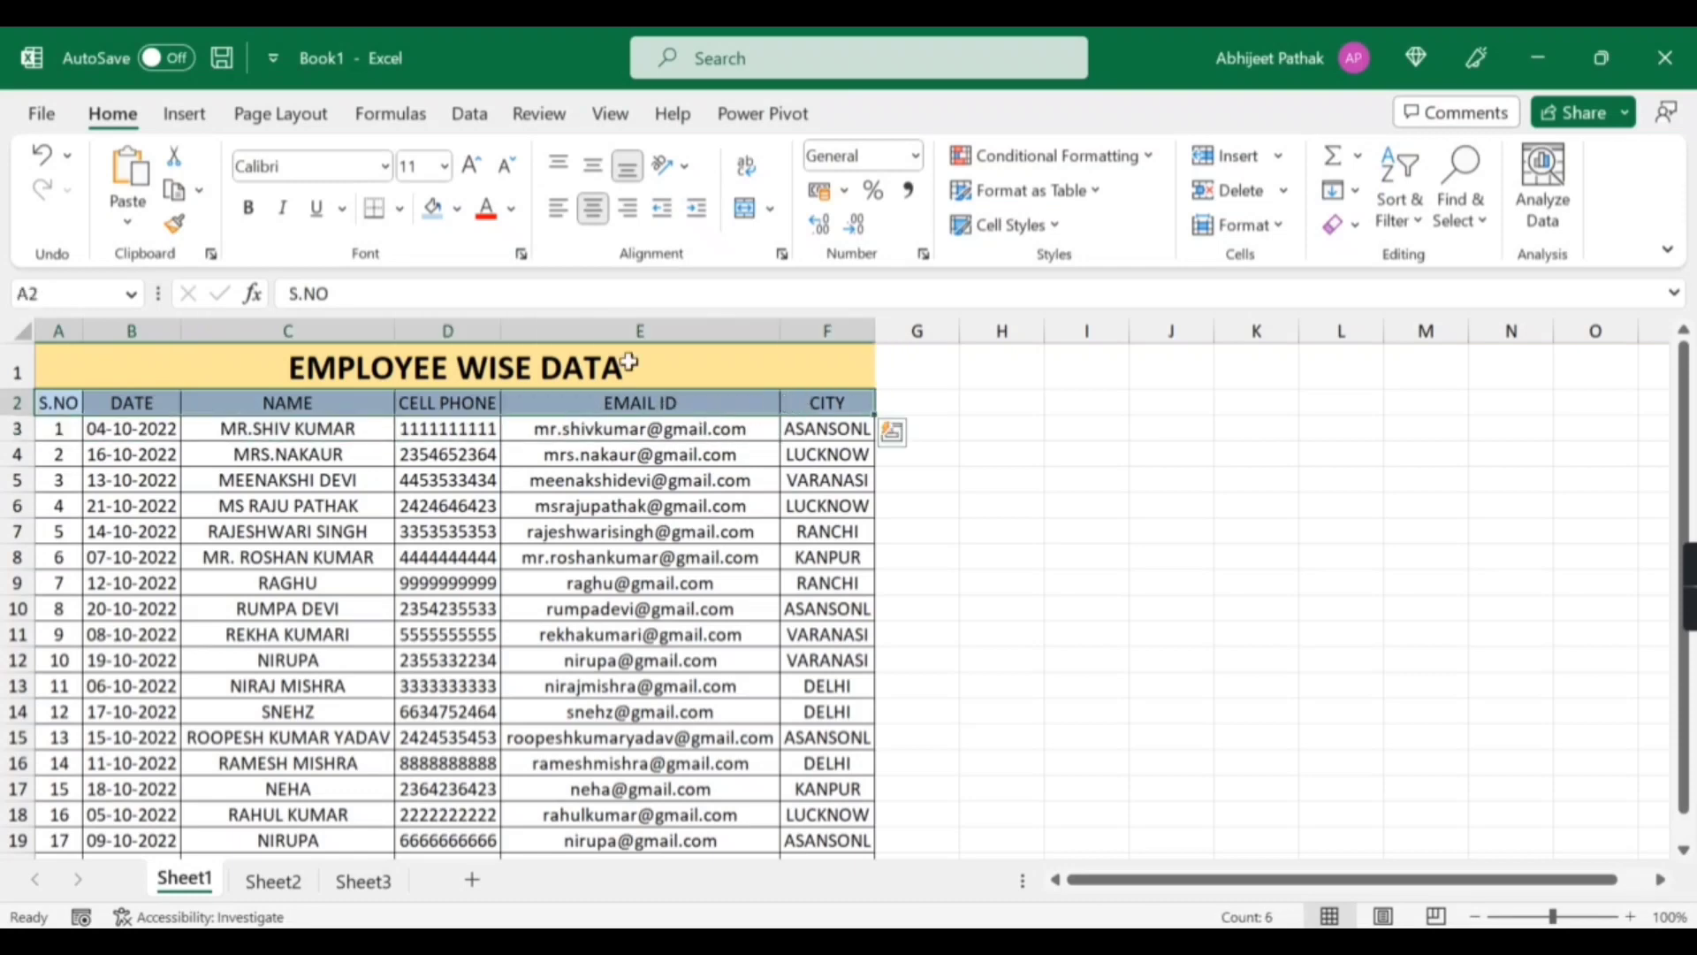
pyautogui.click(284, 211)
pyautogui.click(286, 214)
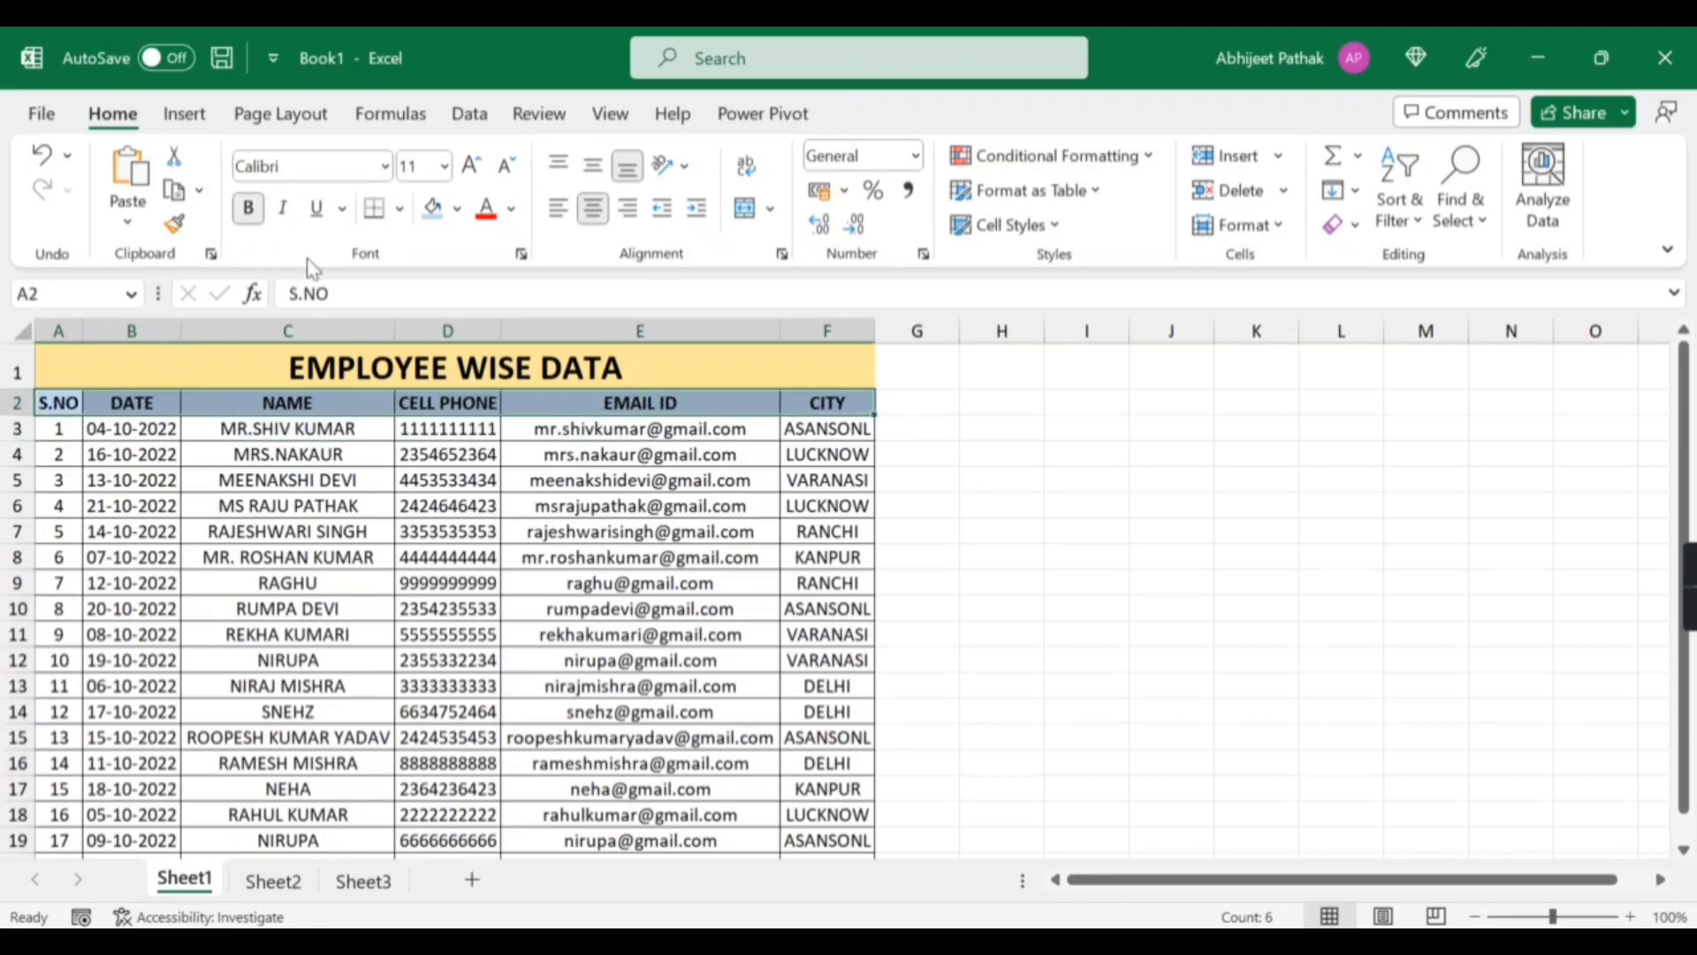
pyautogui.click(285, 212)
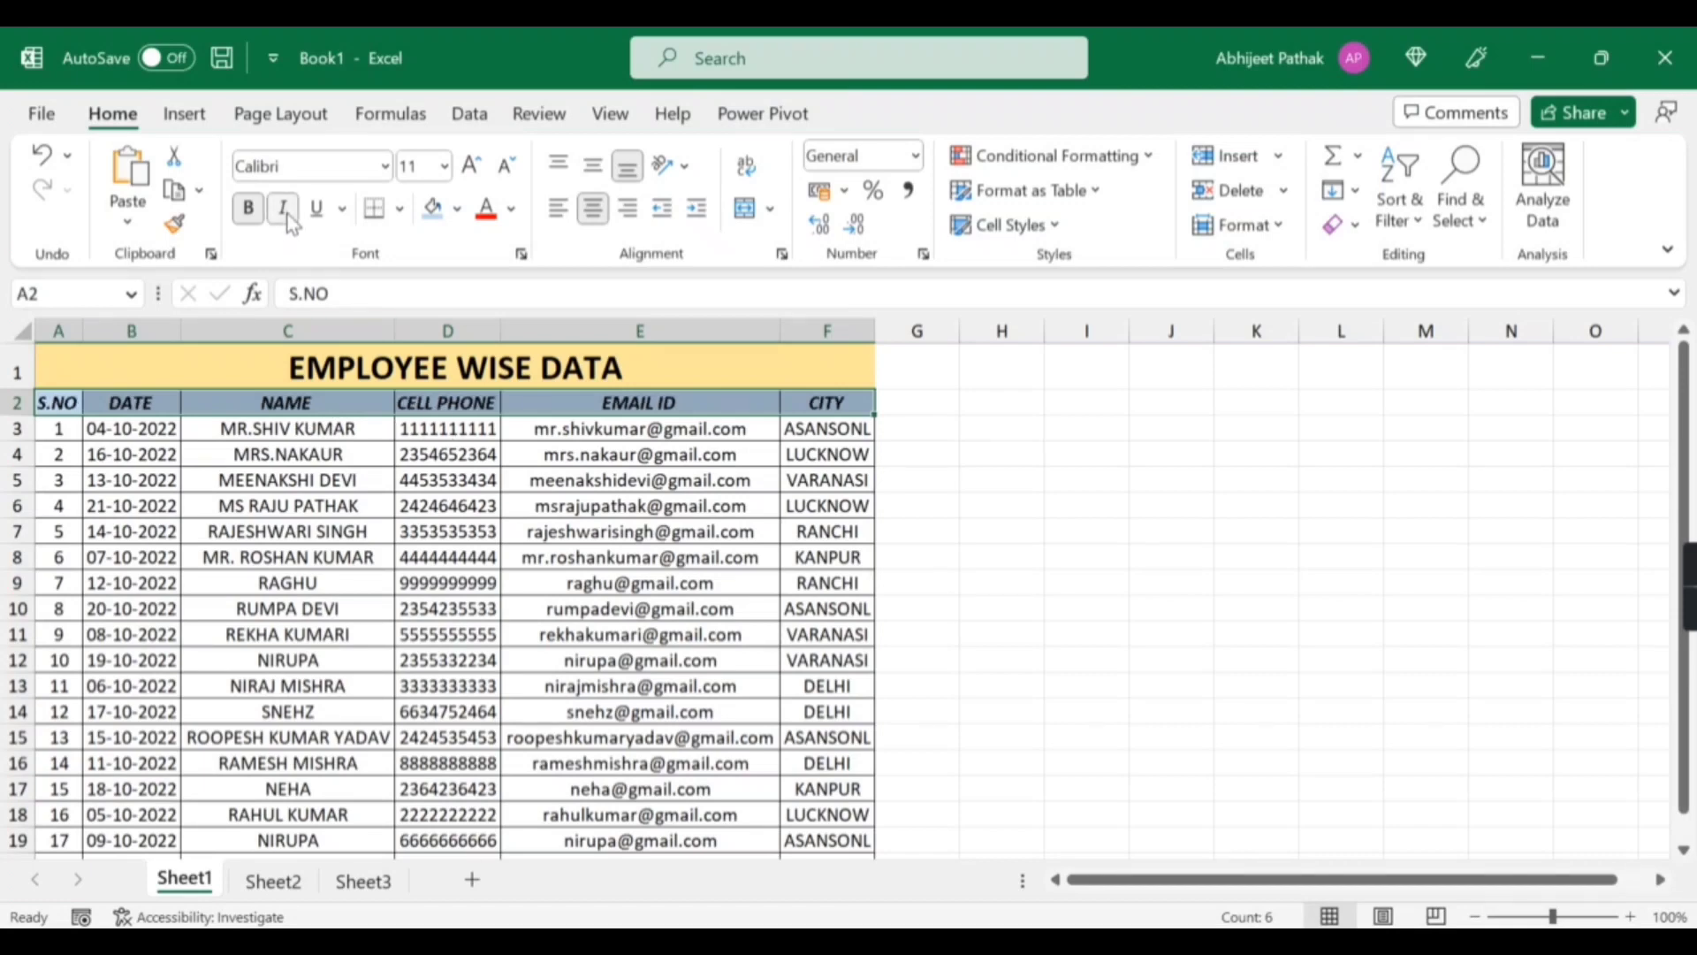
pyautogui.click(285, 213)
pyautogui.click(438, 367)
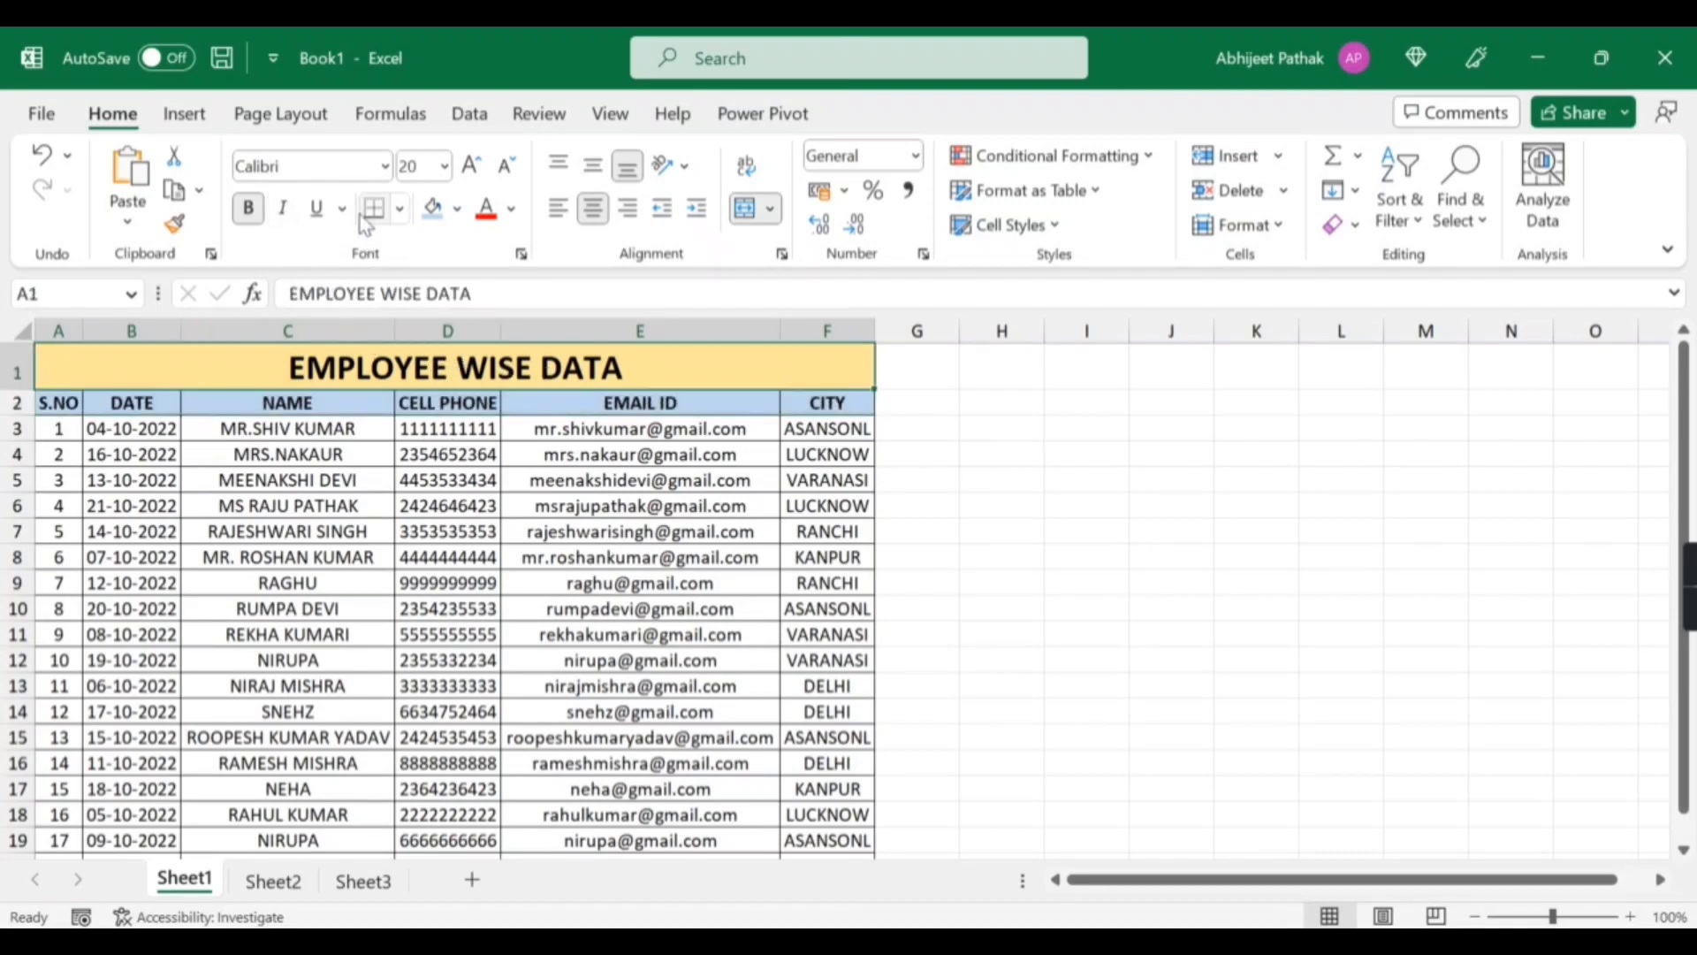
pyautogui.click(318, 210)
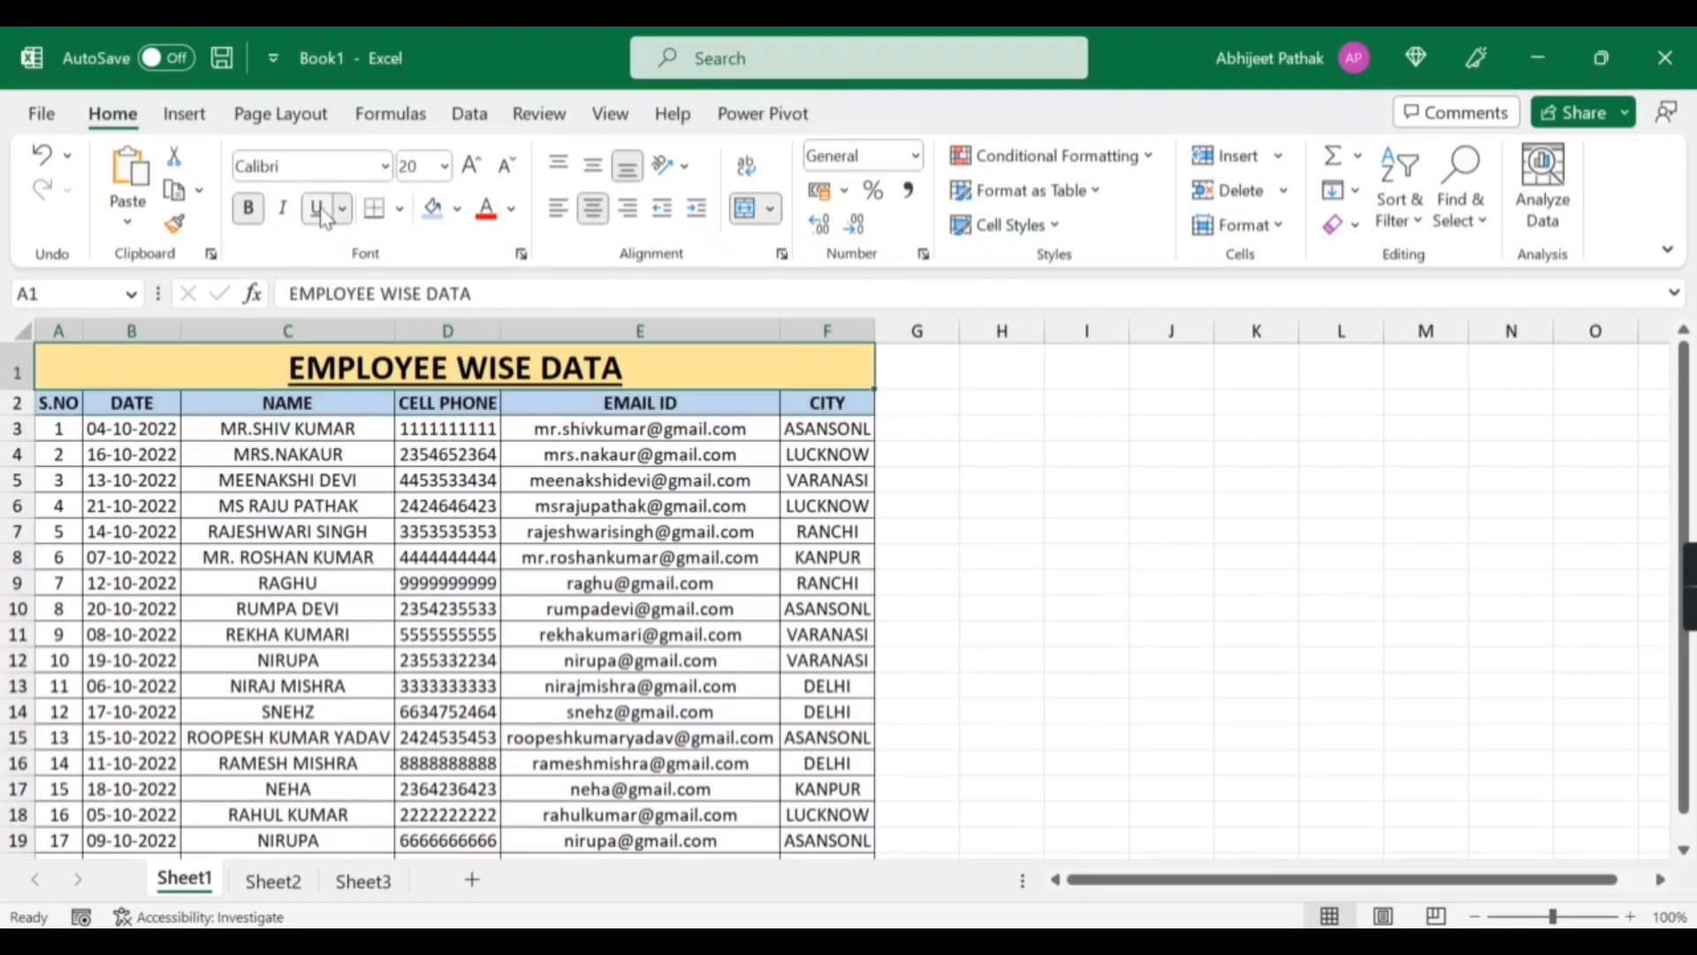
pyautogui.click(318, 211)
pyautogui.moveTo(287, 454); pyautogui.dragTo(287, 428)
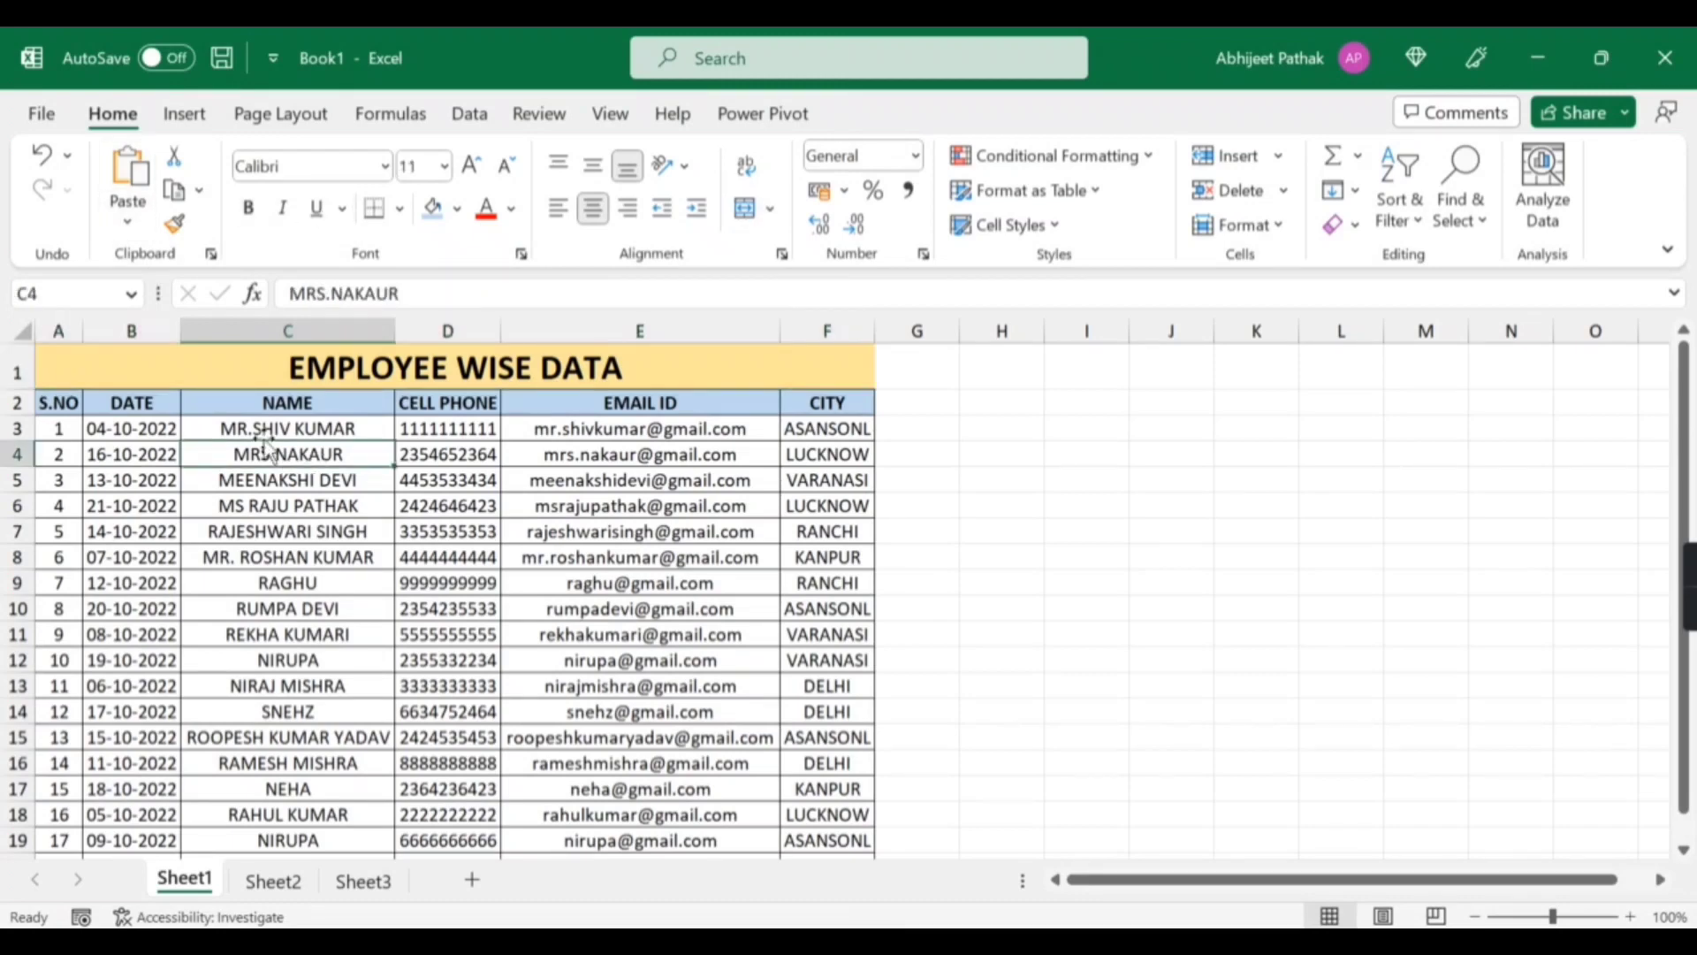
pyautogui.moveTo(68, 399)
pyautogui.mouseDown()
pyautogui.moveTo(380, 458)
pyautogui.moveTo(831, 712)
pyautogui.mouseUp()
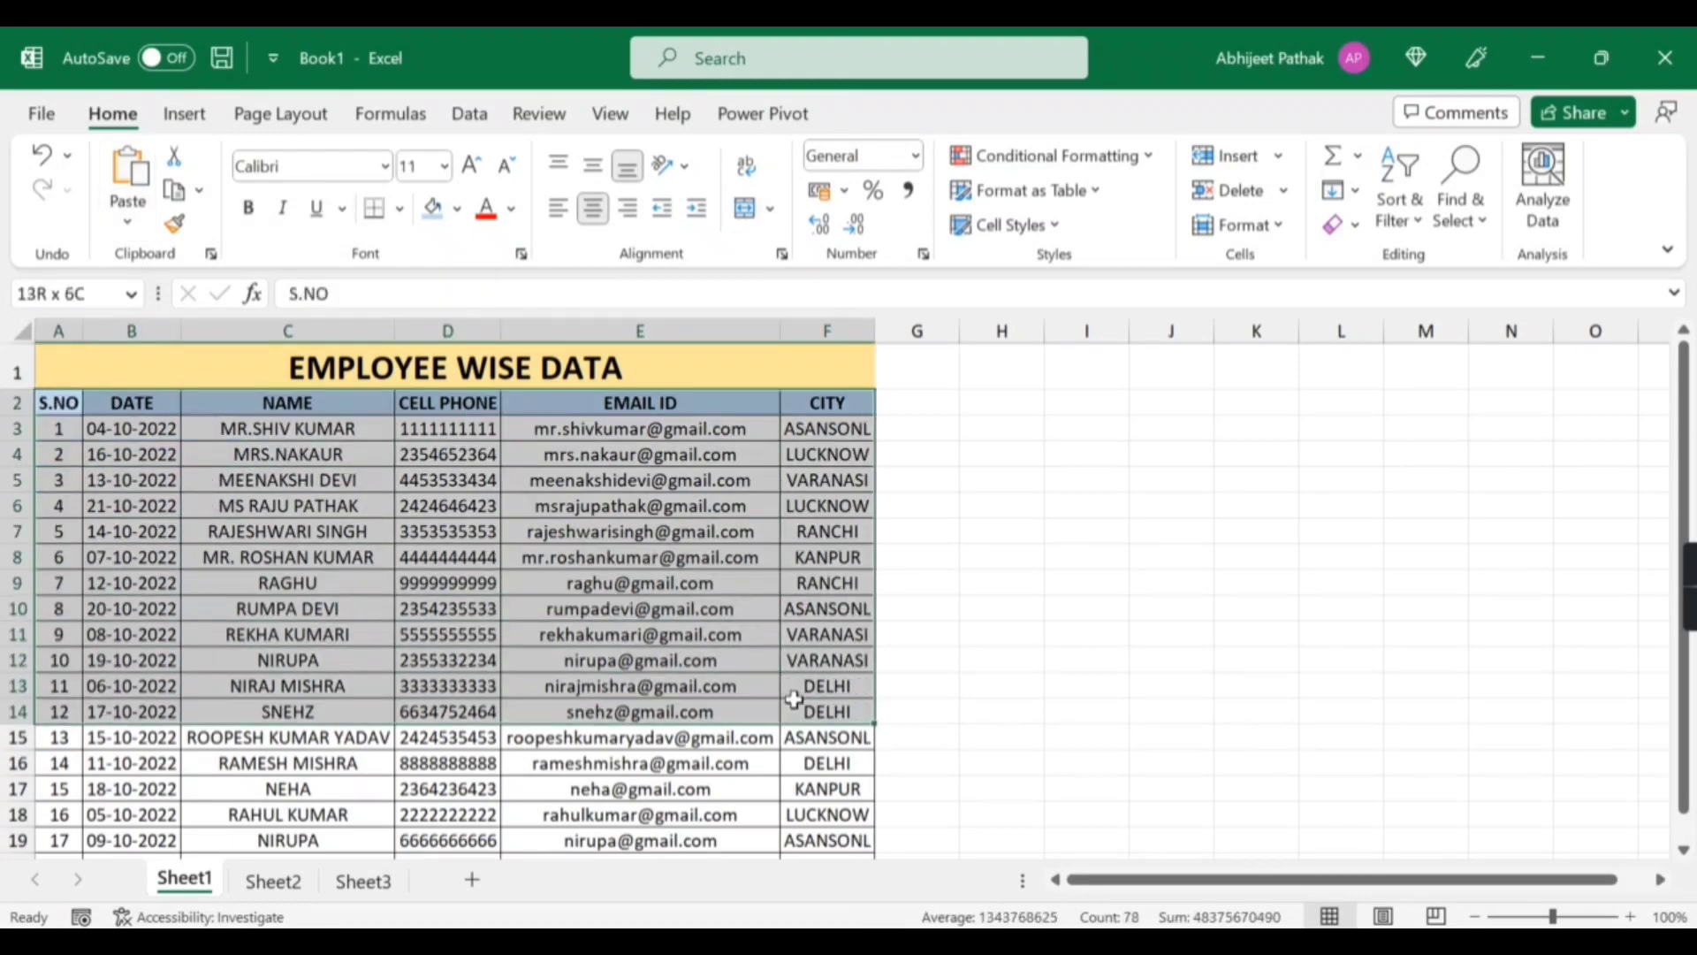
pyautogui.click(683, 369)
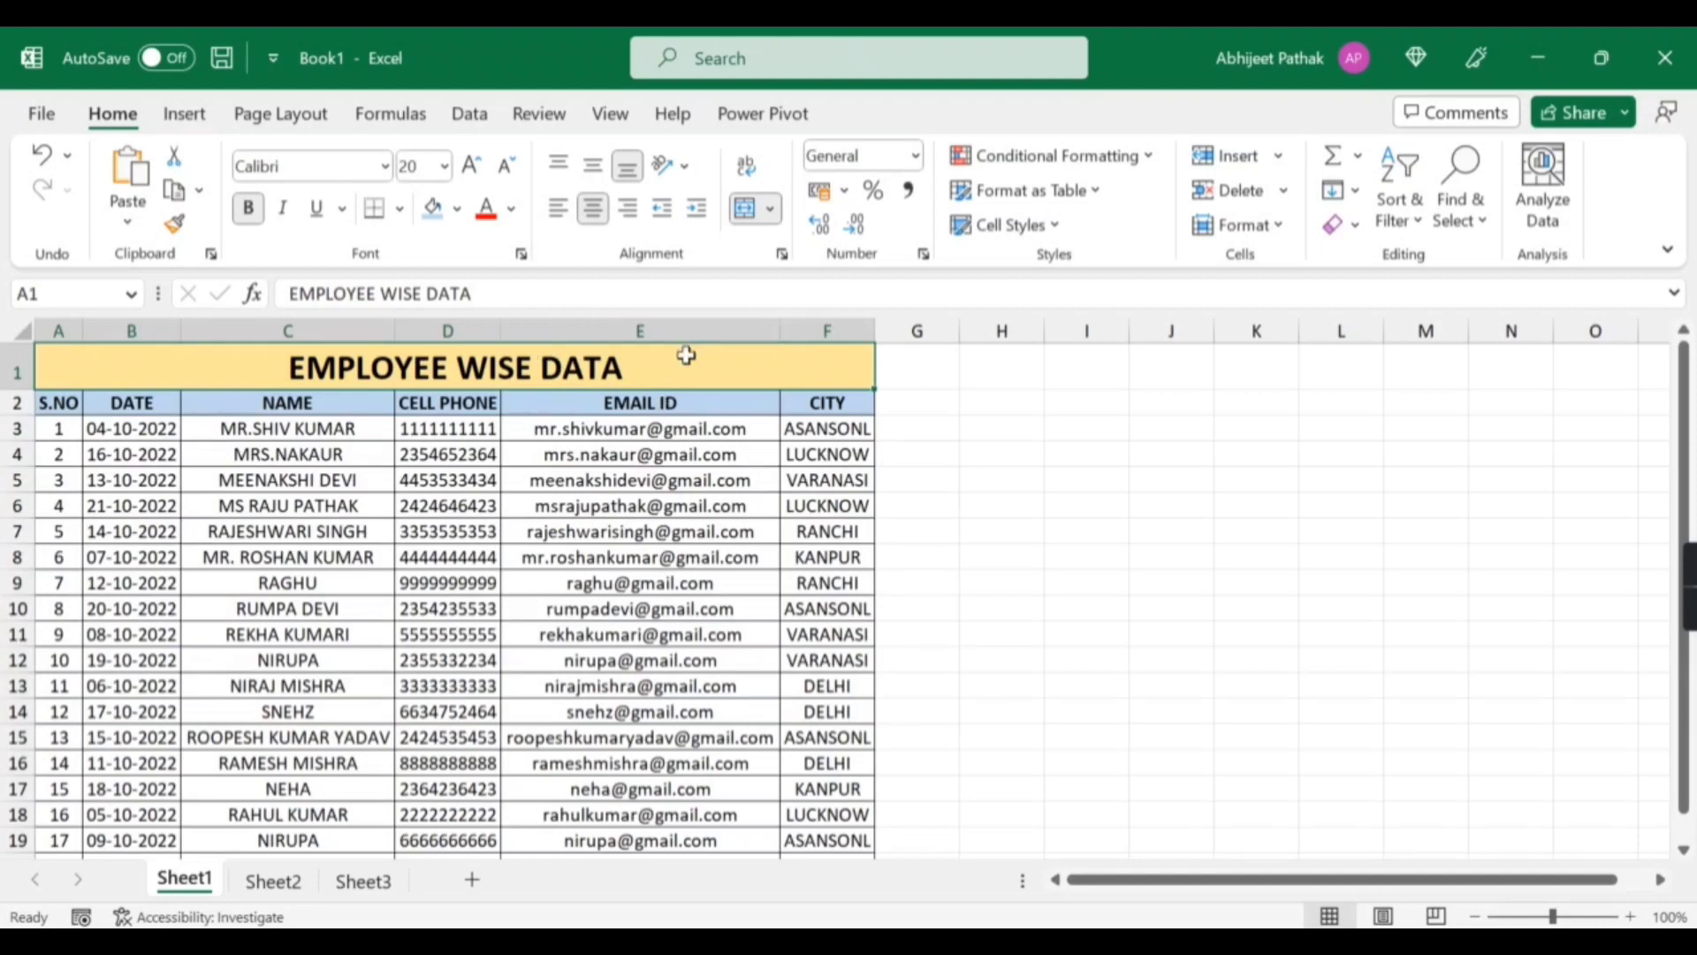
# - Apply a thick outside border around the EMPLOYEE WISE DATA title
pyautogui.click(400, 208)
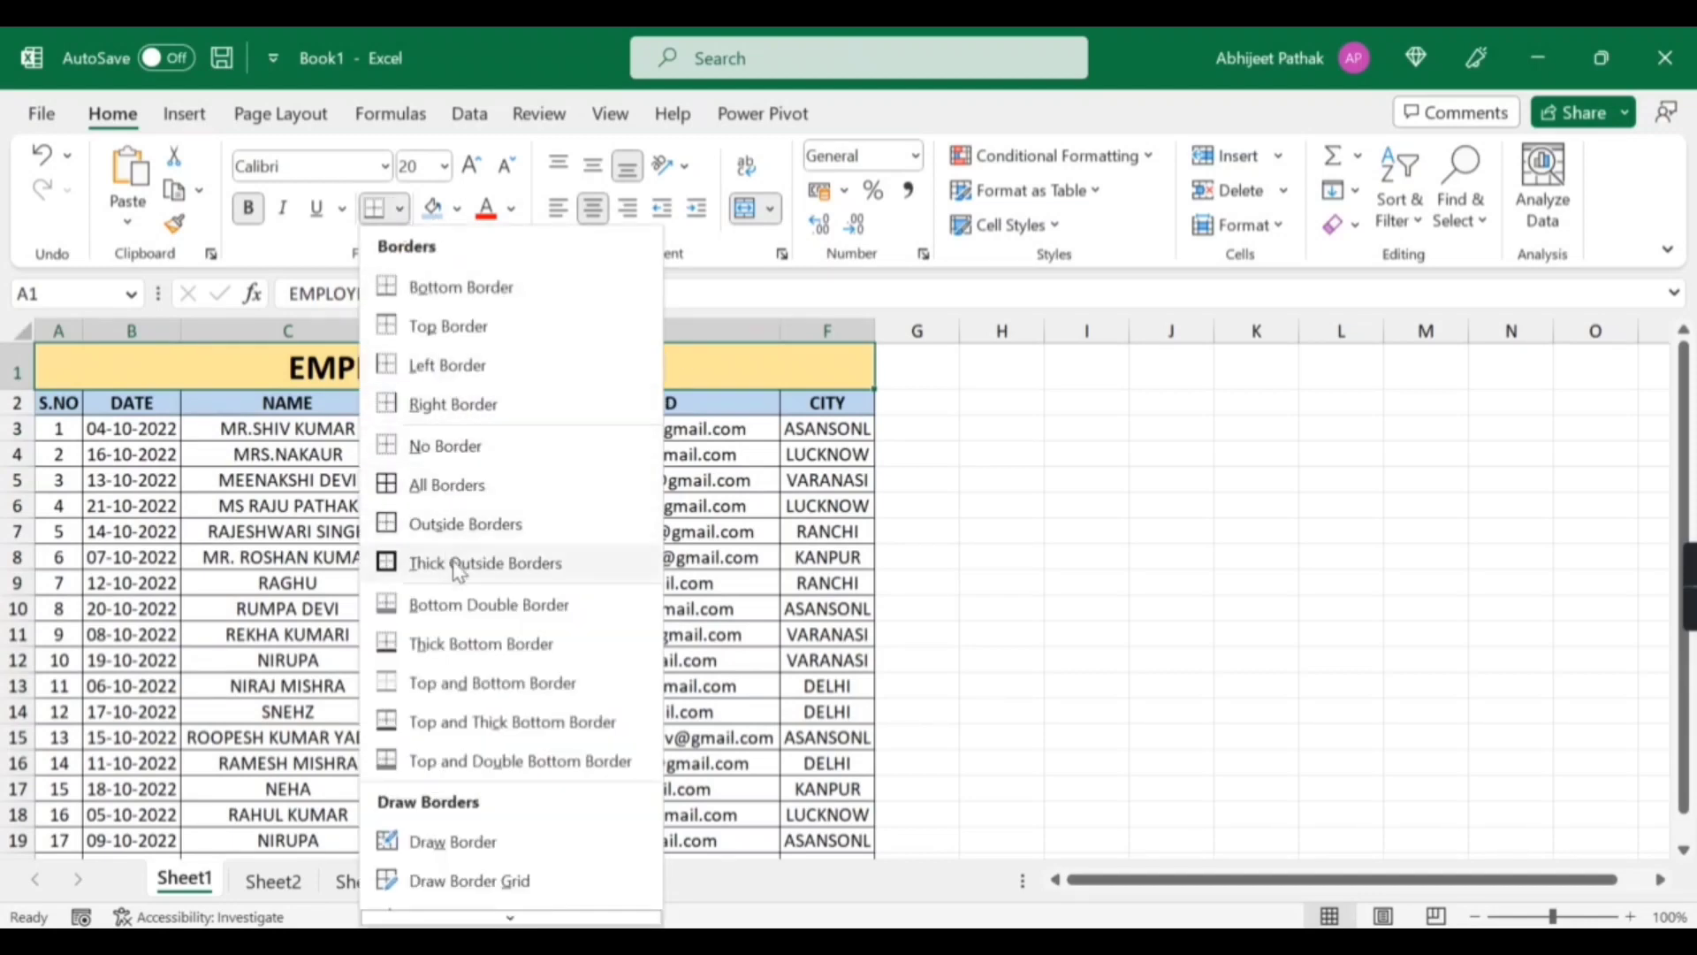
pyautogui.click(508, 581)
pyautogui.click(548, 509)
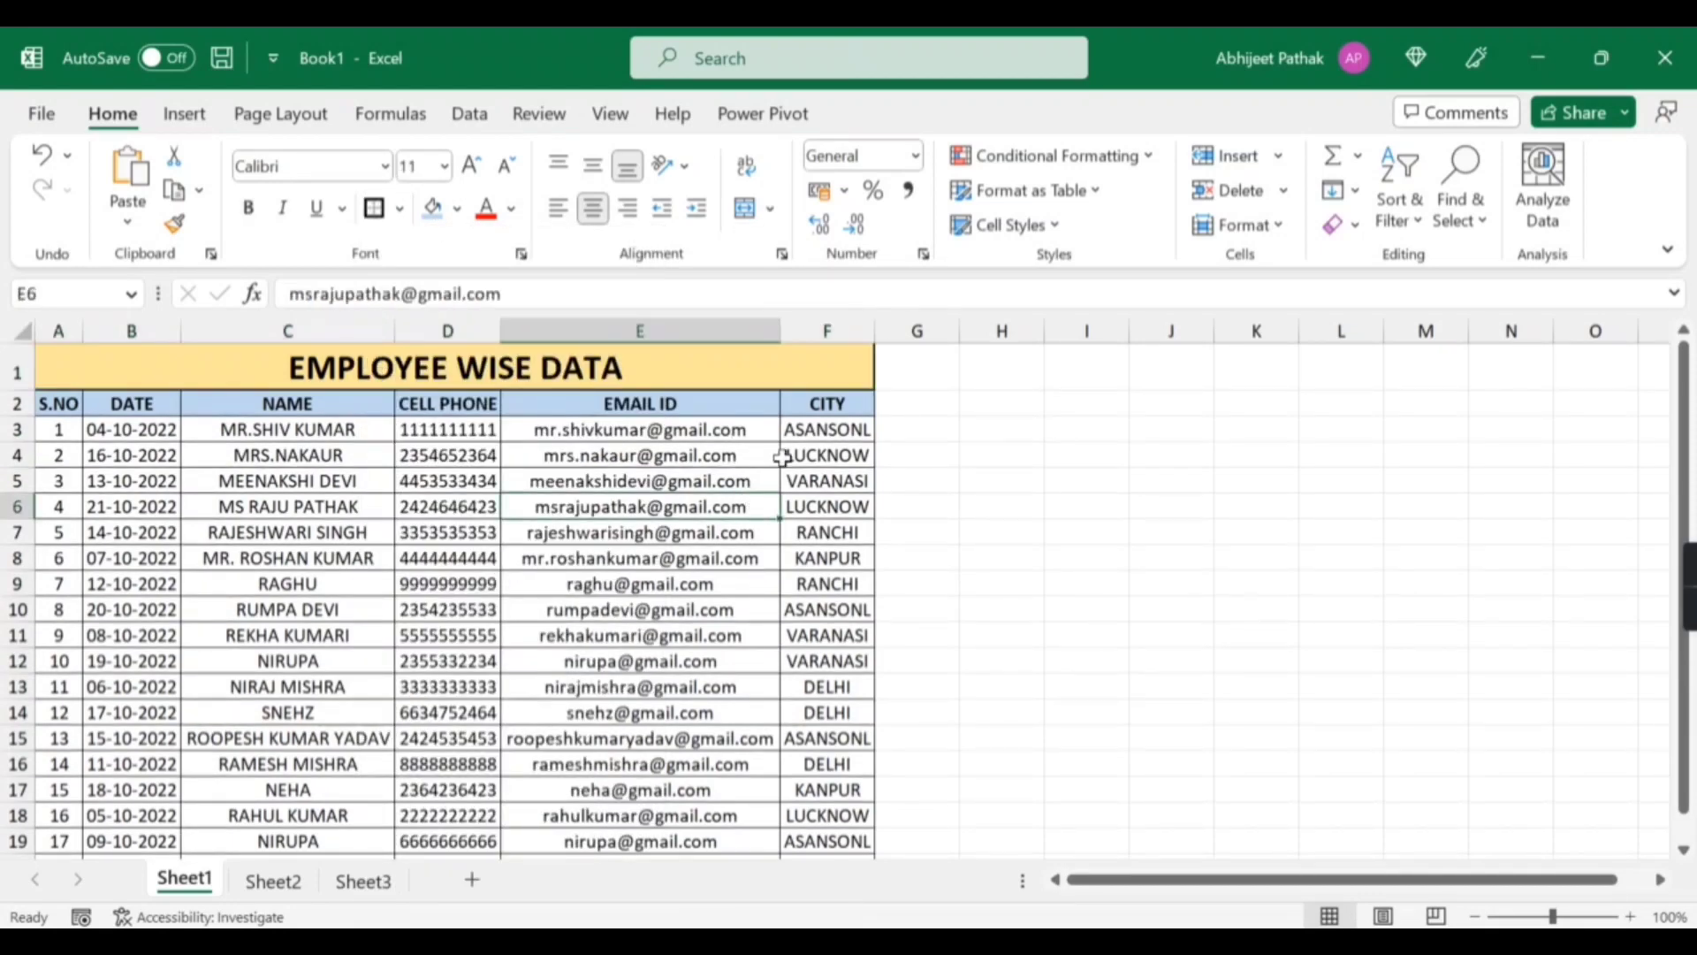
# - Apply All Borders to the employee data rows A3:F20
pyautogui.moveTo(62, 430); pyautogui.dragTo(803, 842)
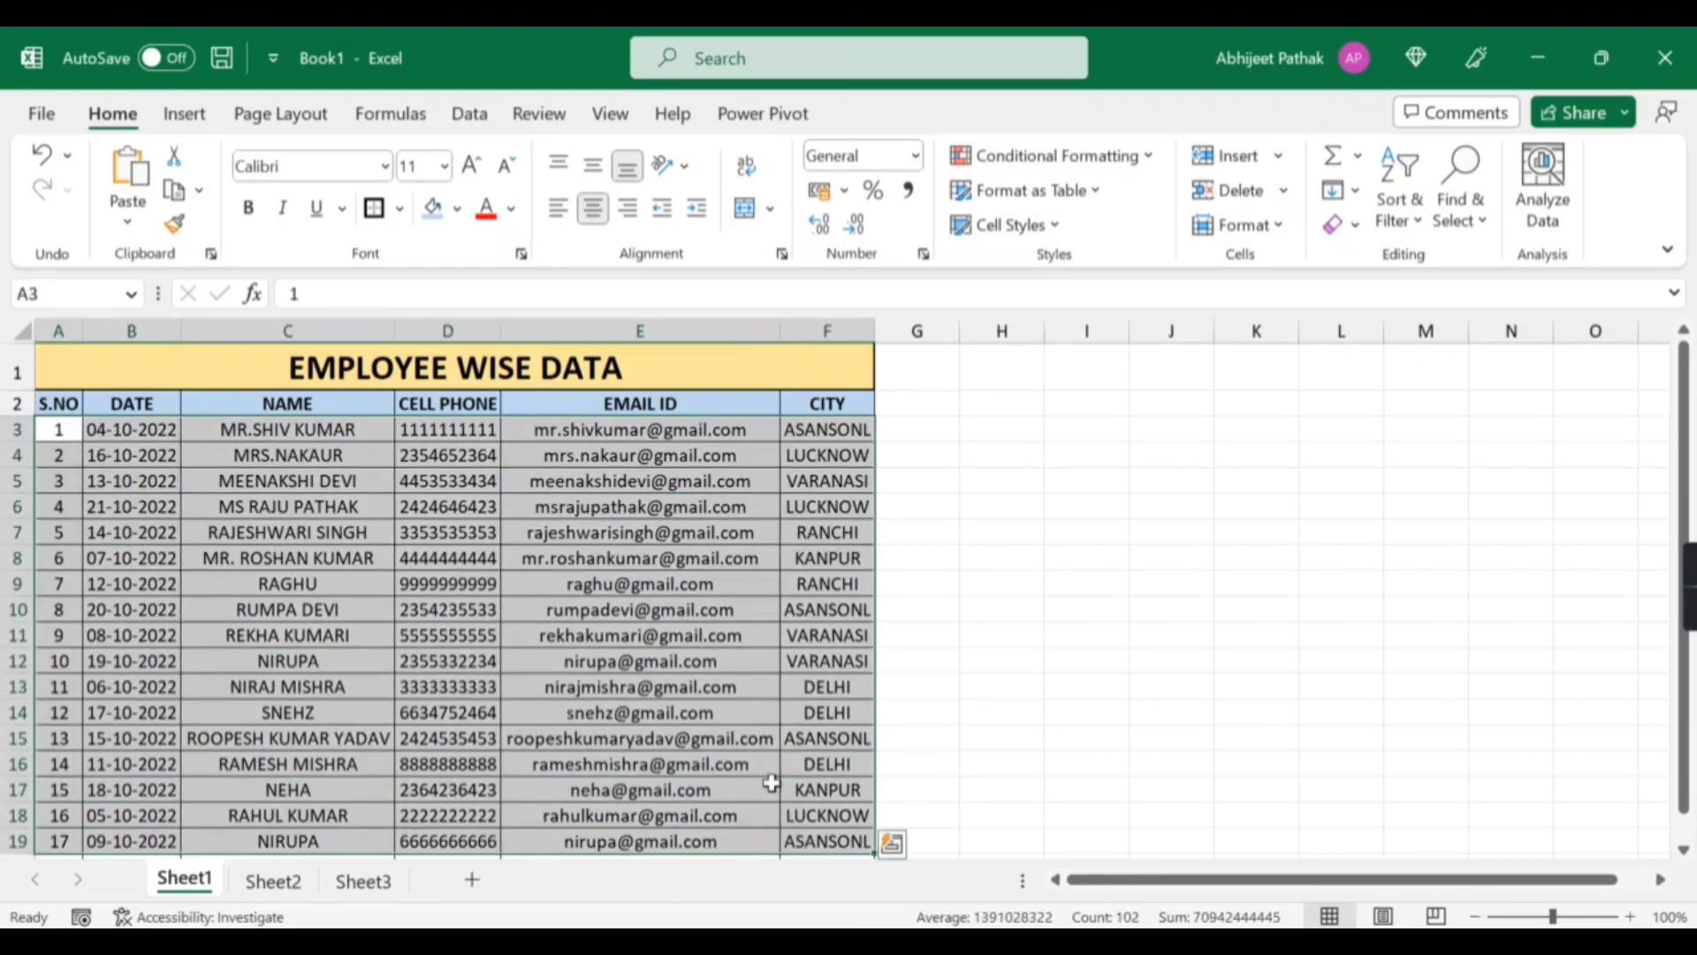
pyautogui.click(402, 210)
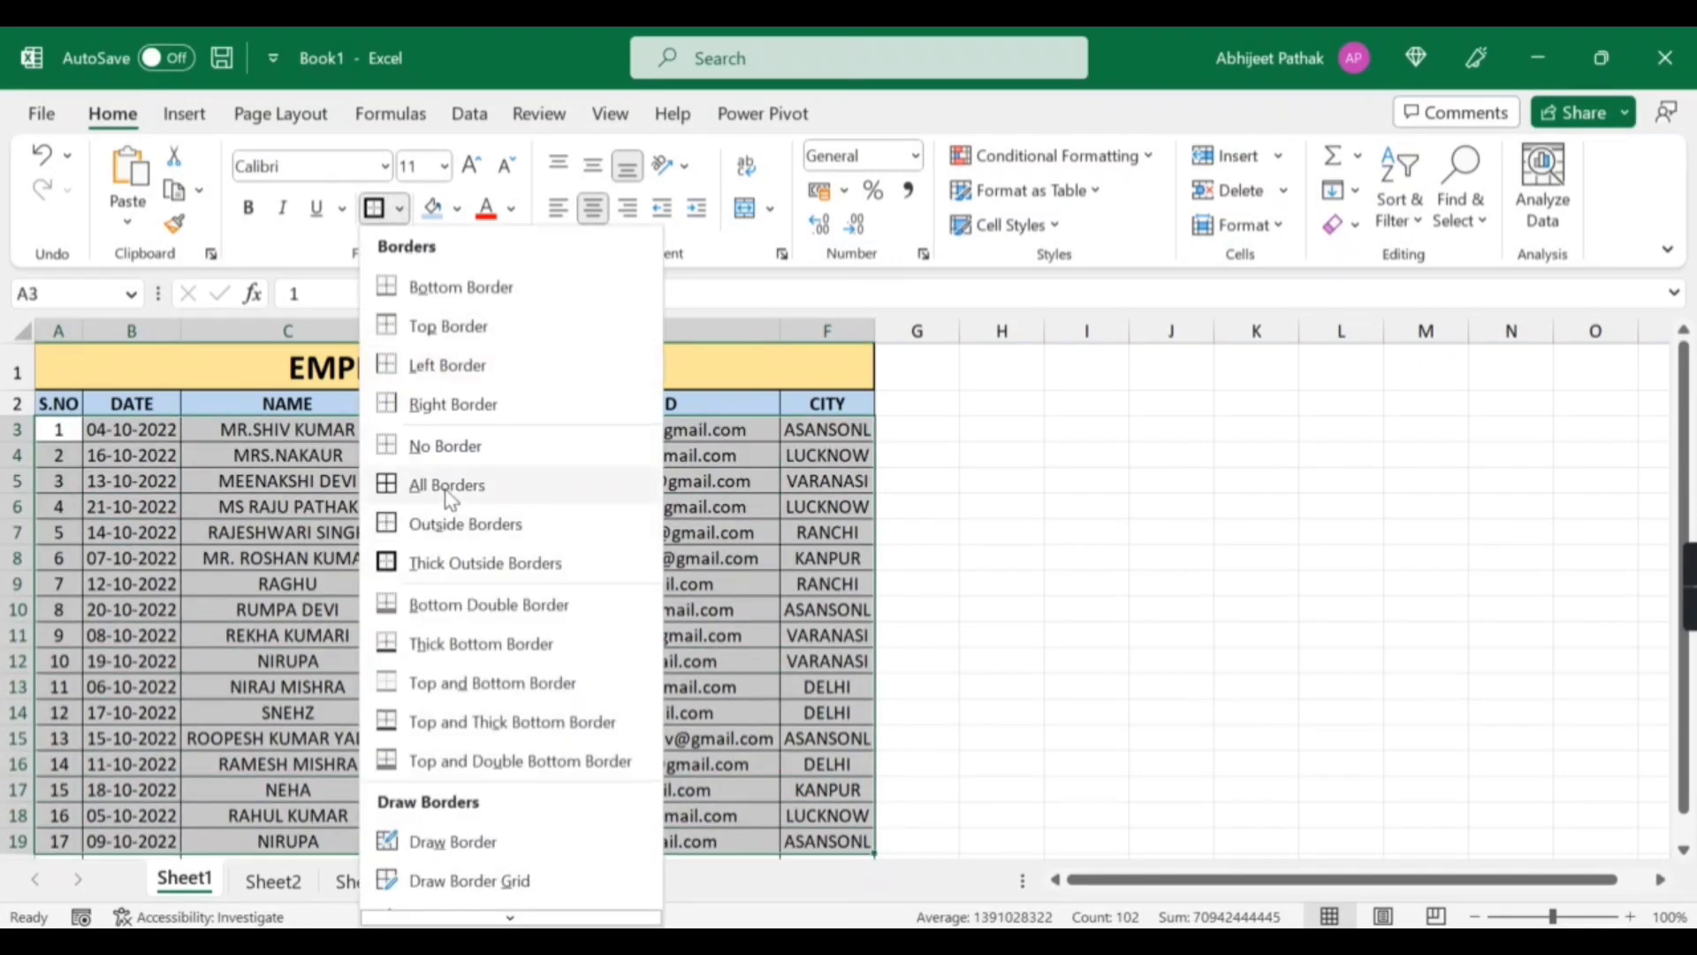
pyautogui.click(447, 488)
pyautogui.click(565, 534)
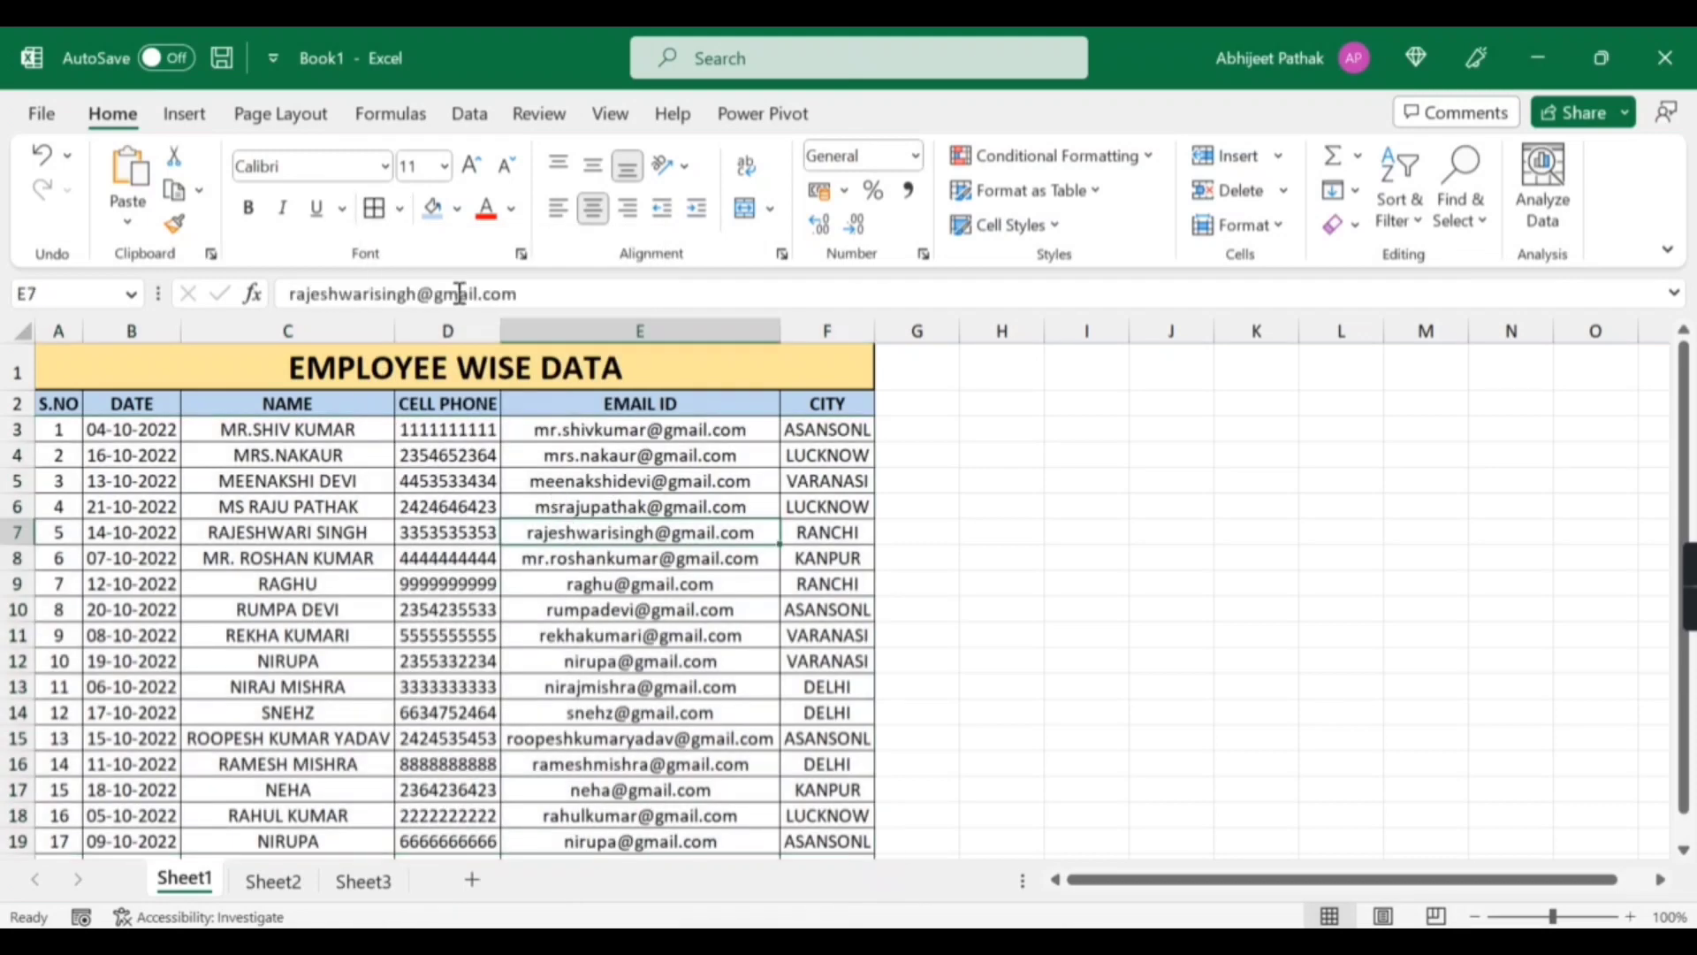
pyautogui.click(400, 209)
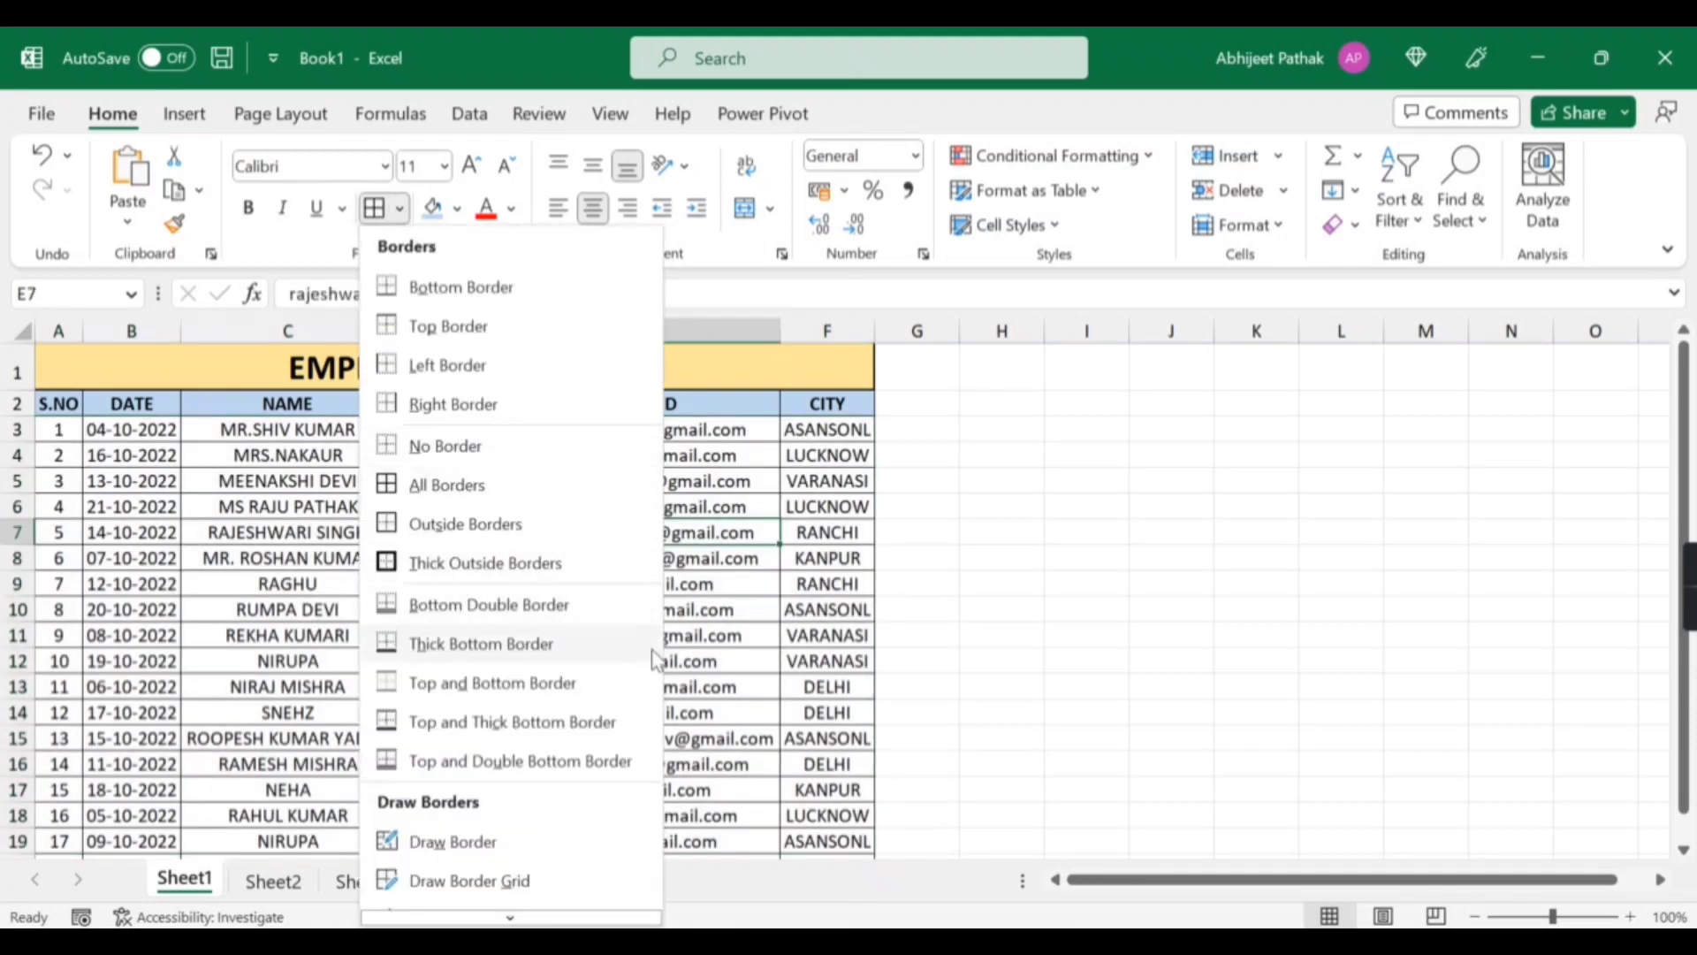
pyautogui.click(723, 602)
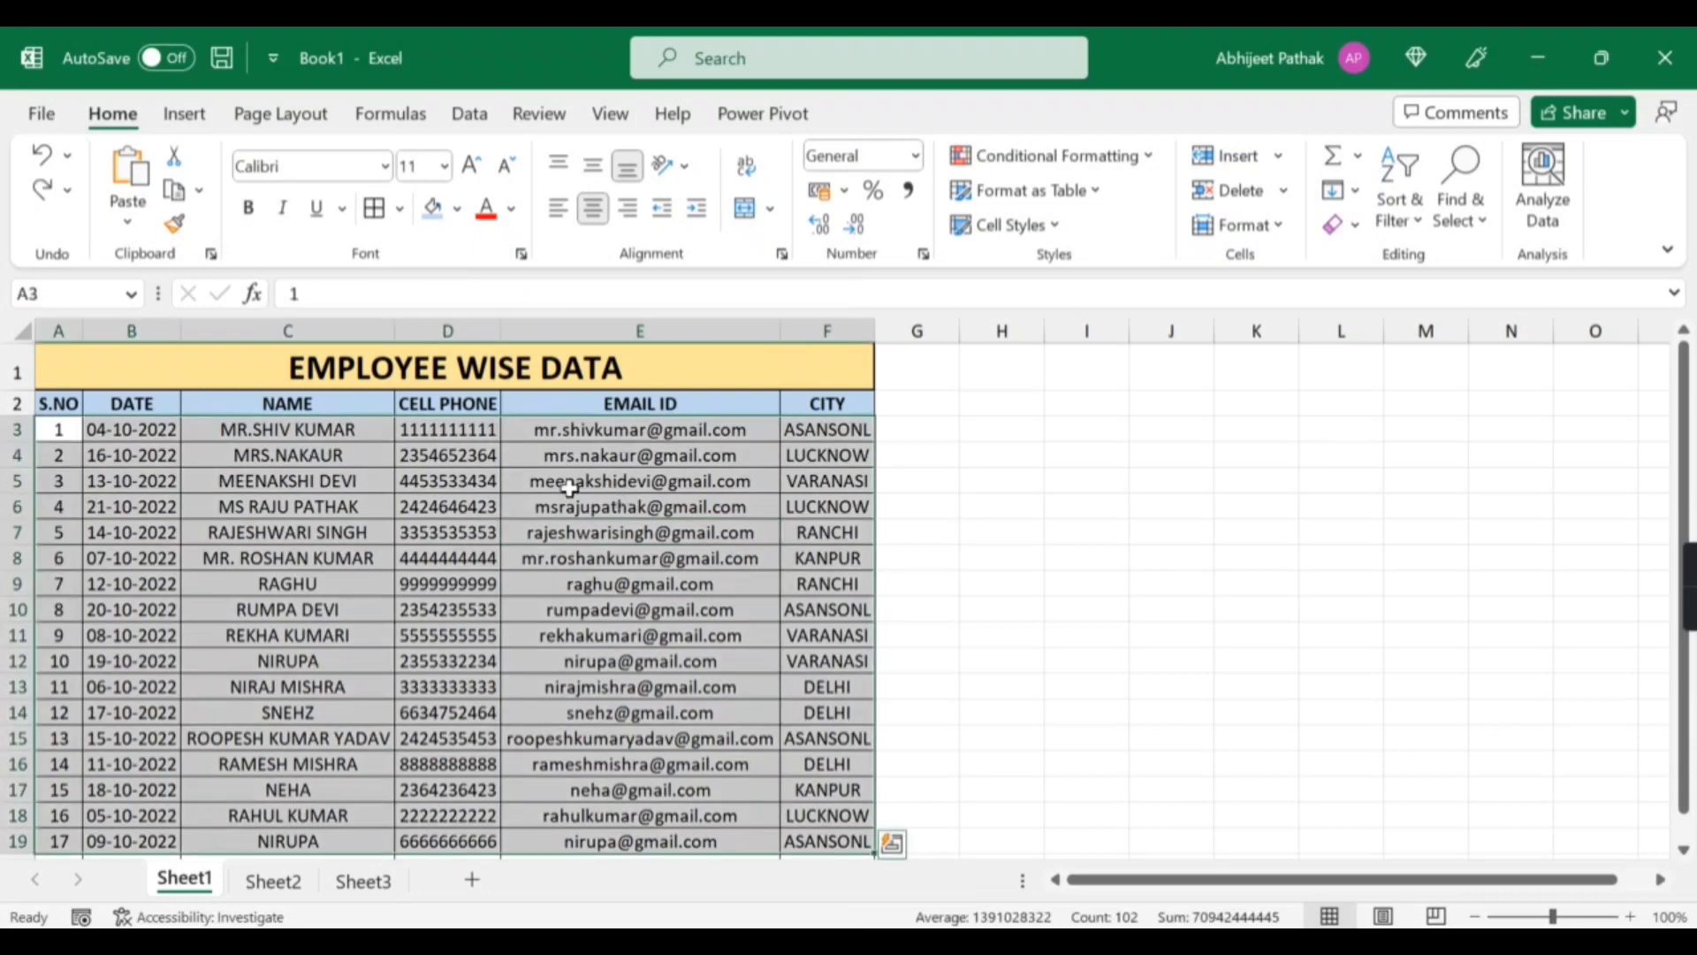
pyautogui.click(570, 486)
# - Outline the header row A2:F2 with a thick outside border
pyautogui.moveTo(58, 403); pyautogui.dragTo(826, 403)
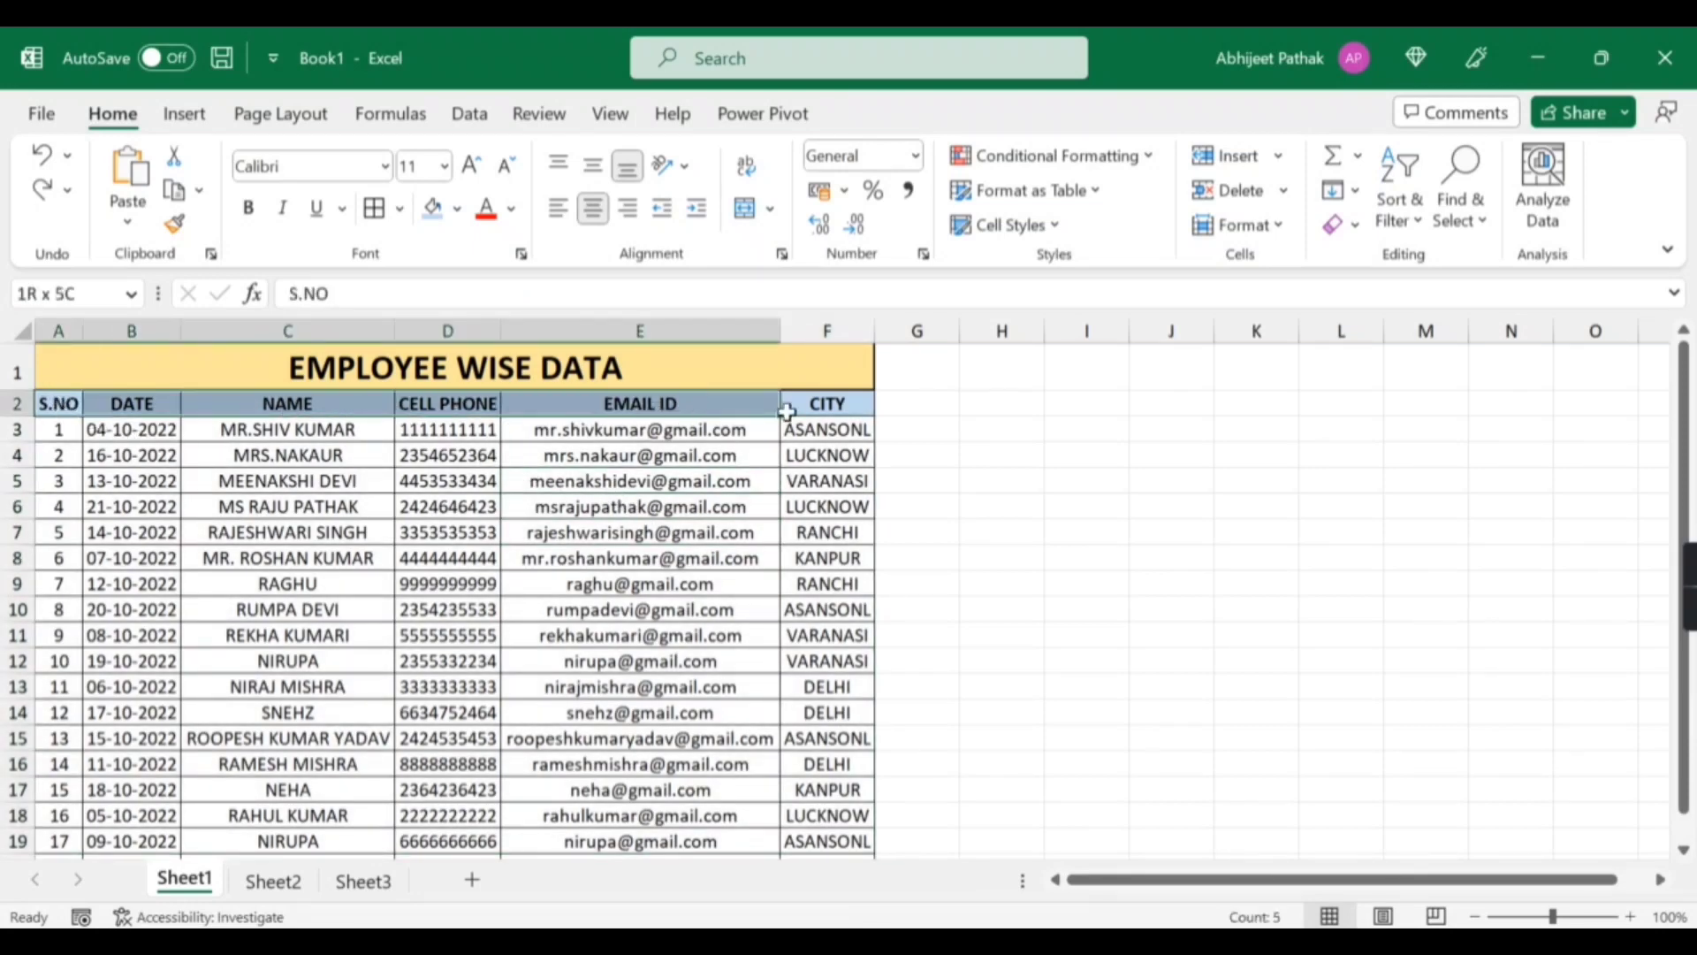
pyautogui.click(399, 209)
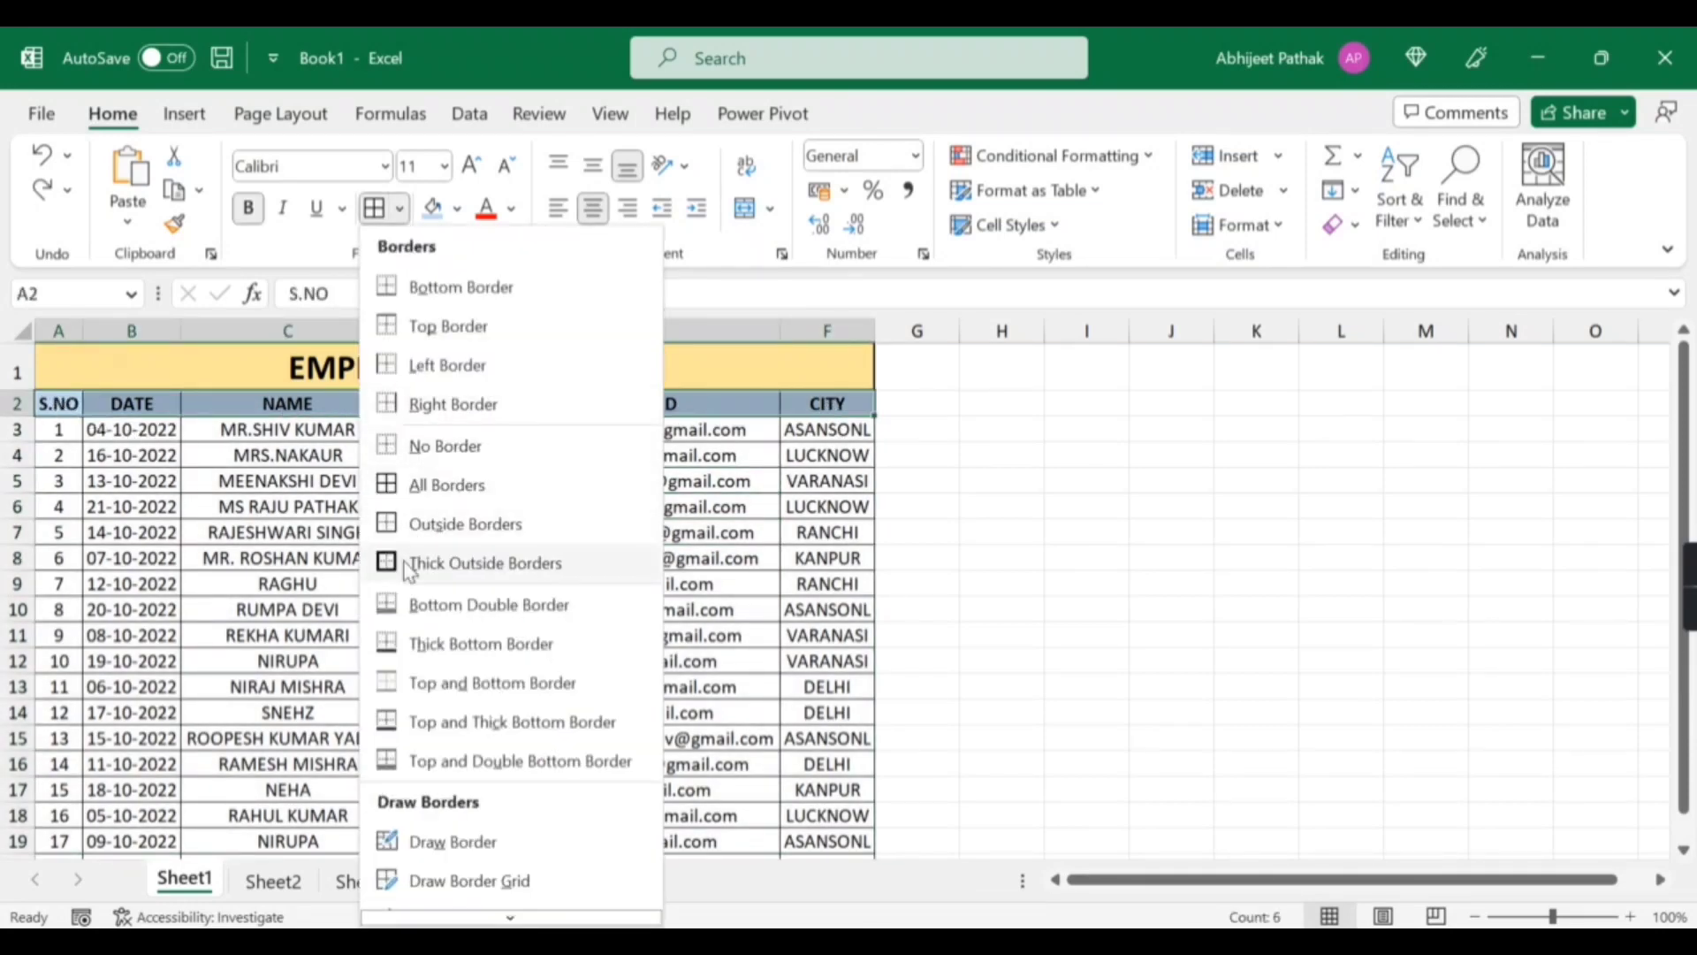
pyautogui.click(434, 566)
pyautogui.click(404, 531)
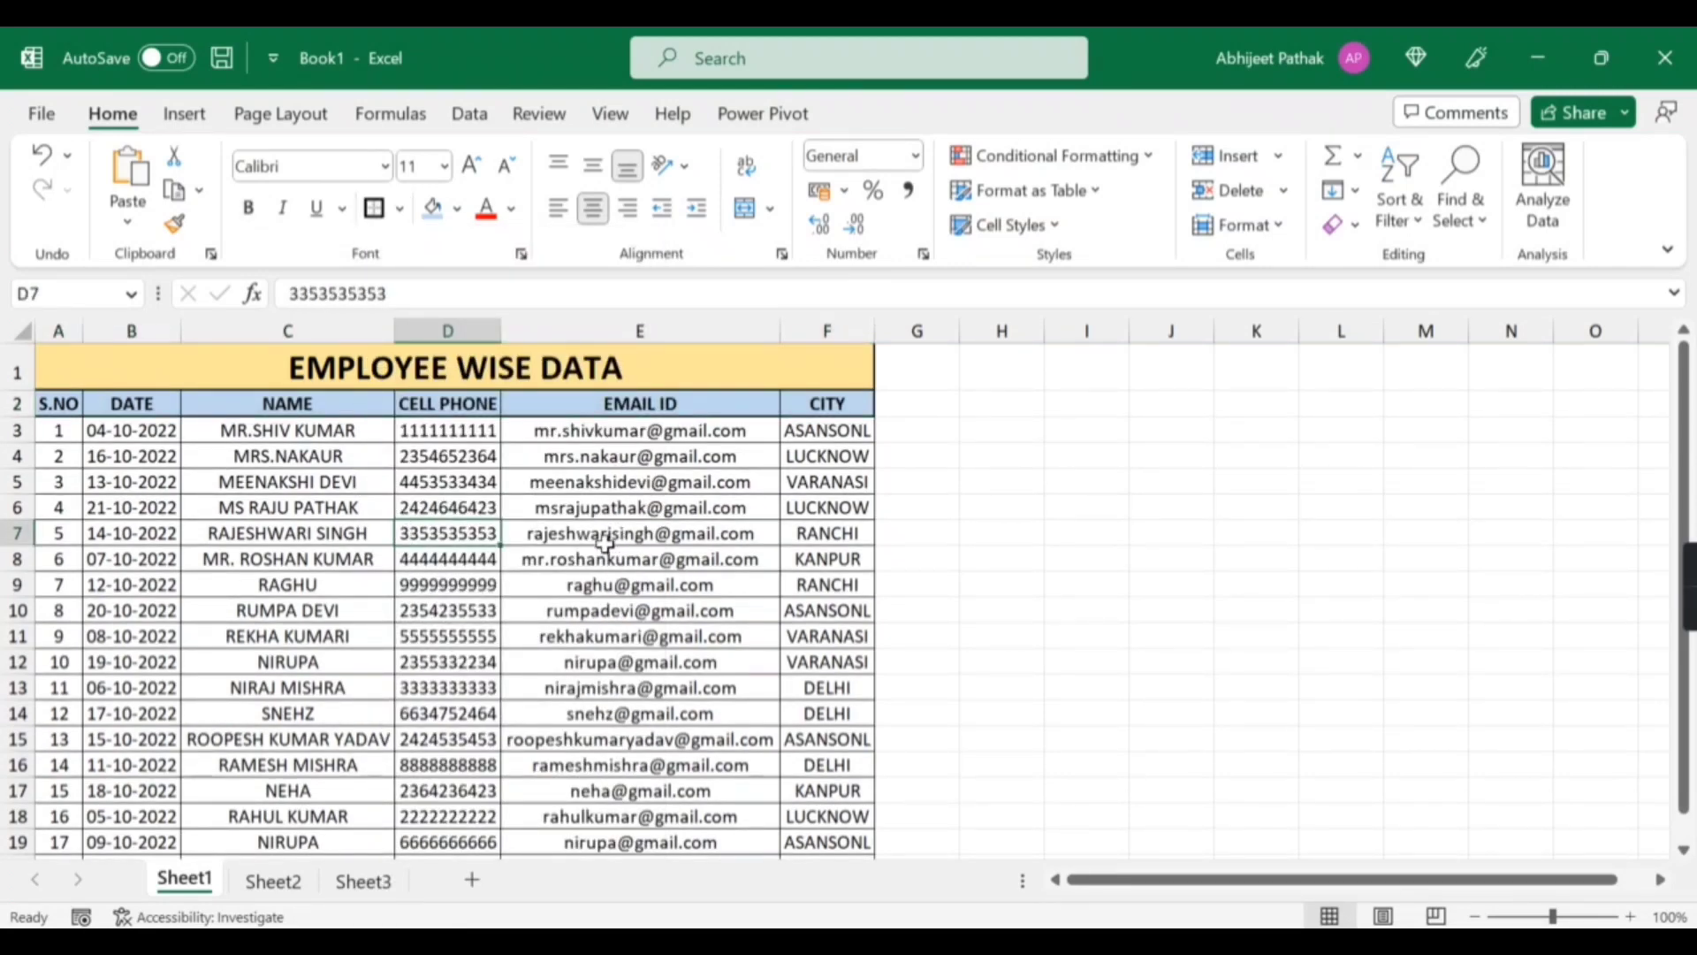
pyautogui.click(577, 507)
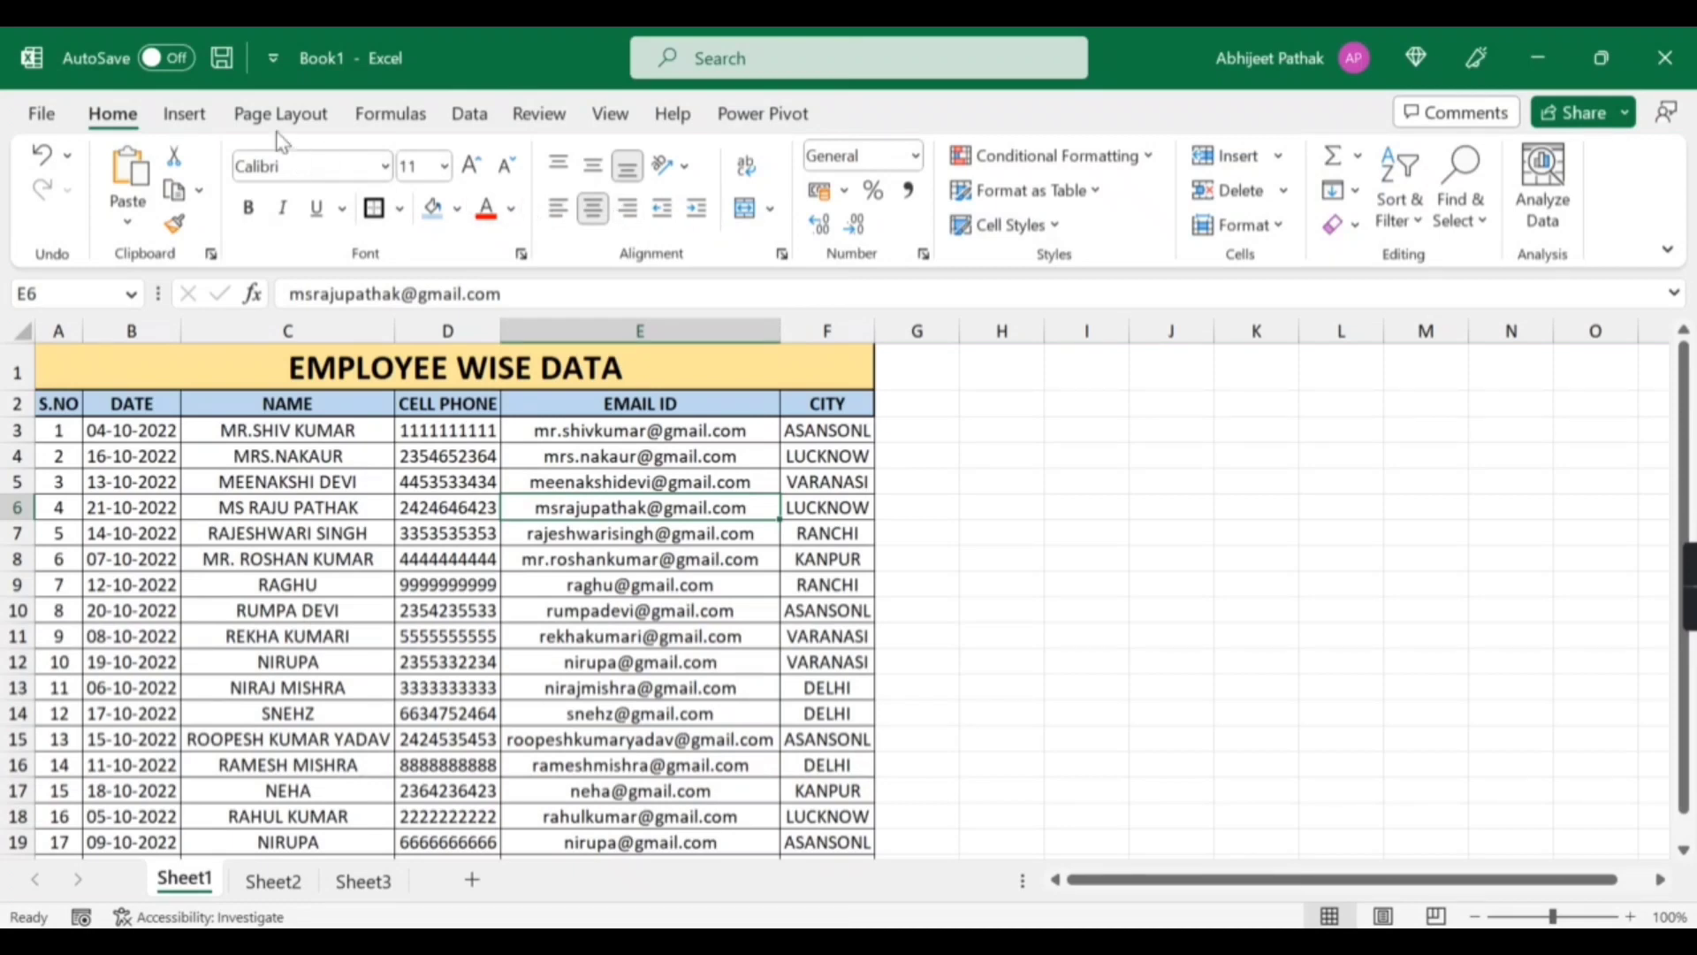
# - Open Excel Options on the Customize Ribbon page
pyautogui.click(42, 115)
pyautogui.click(97, 870)
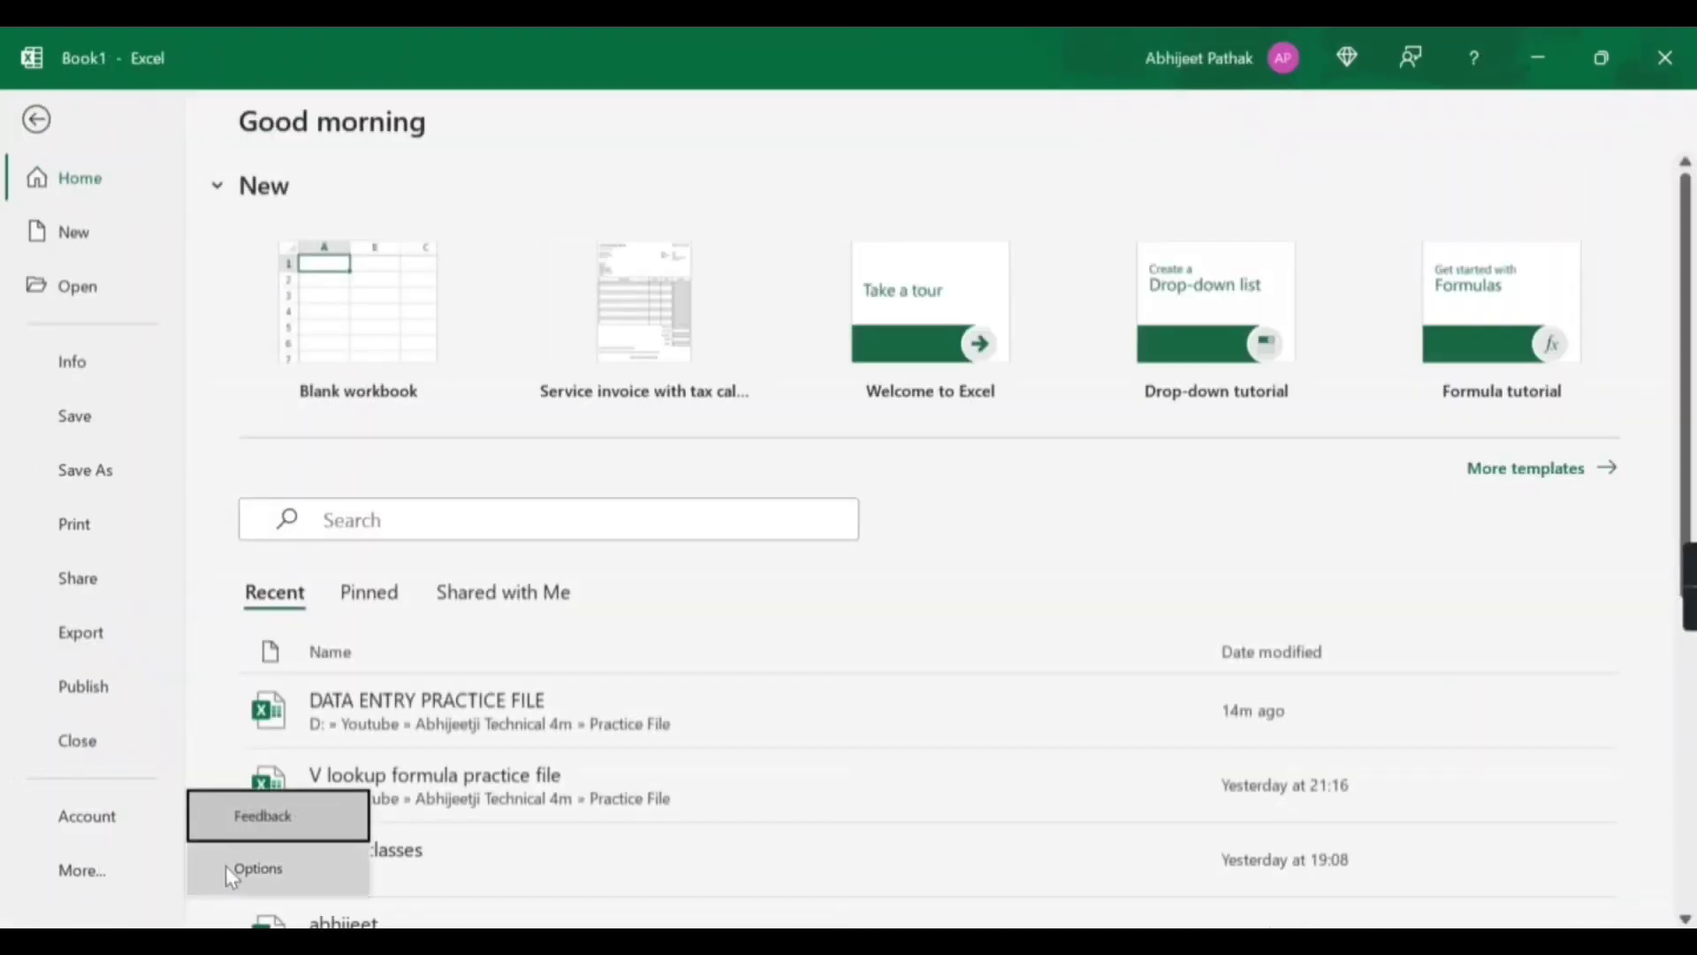
pyautogui.click(258, 868)
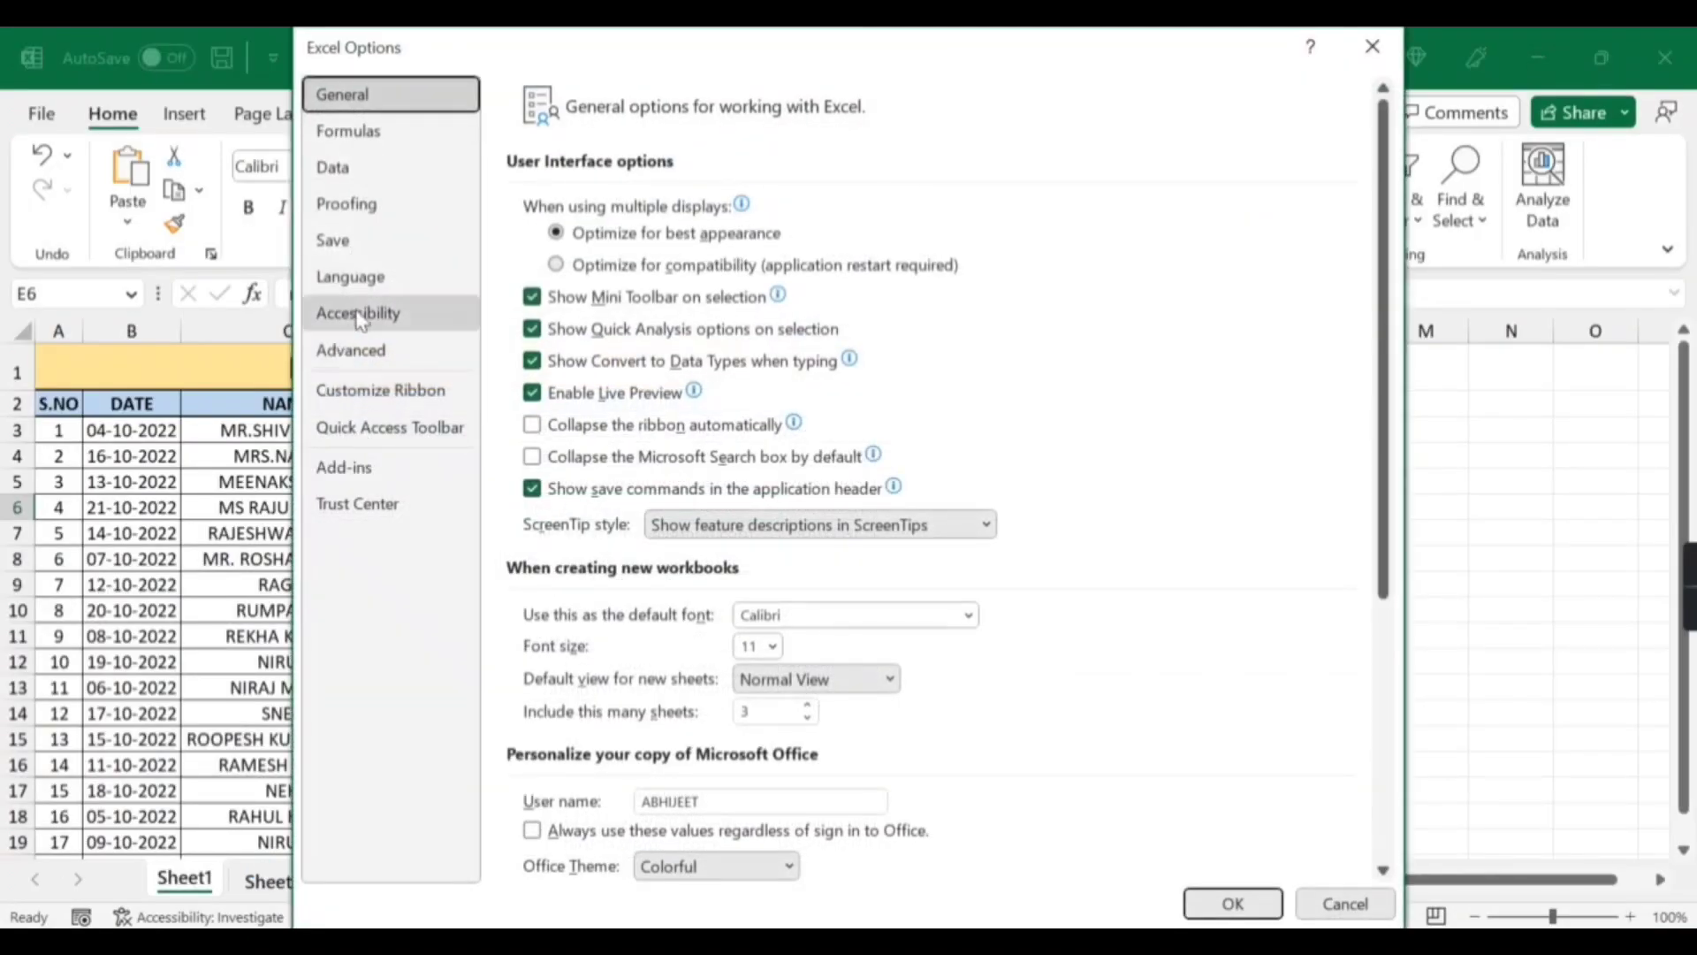
pyautogui.click(380, 389)
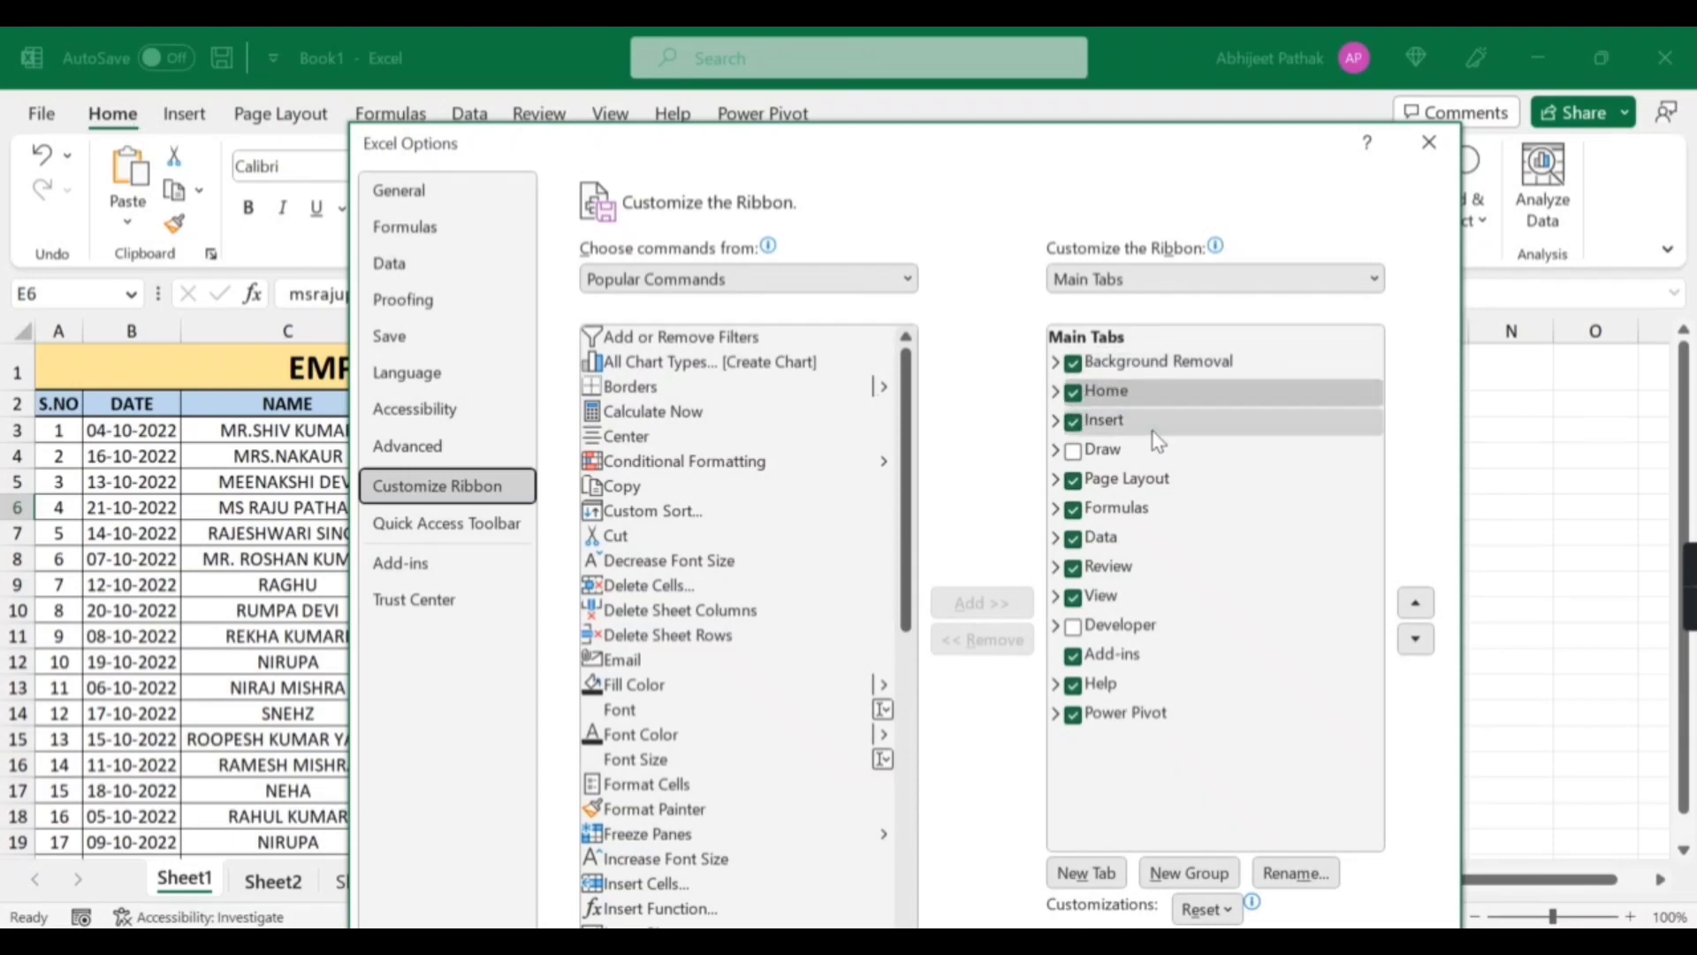
# - Uncheck the Data tab under Main Tabs and apply the change
pyautogui.moveTo(818, 165); pyautogui.dragTo(811, 235)
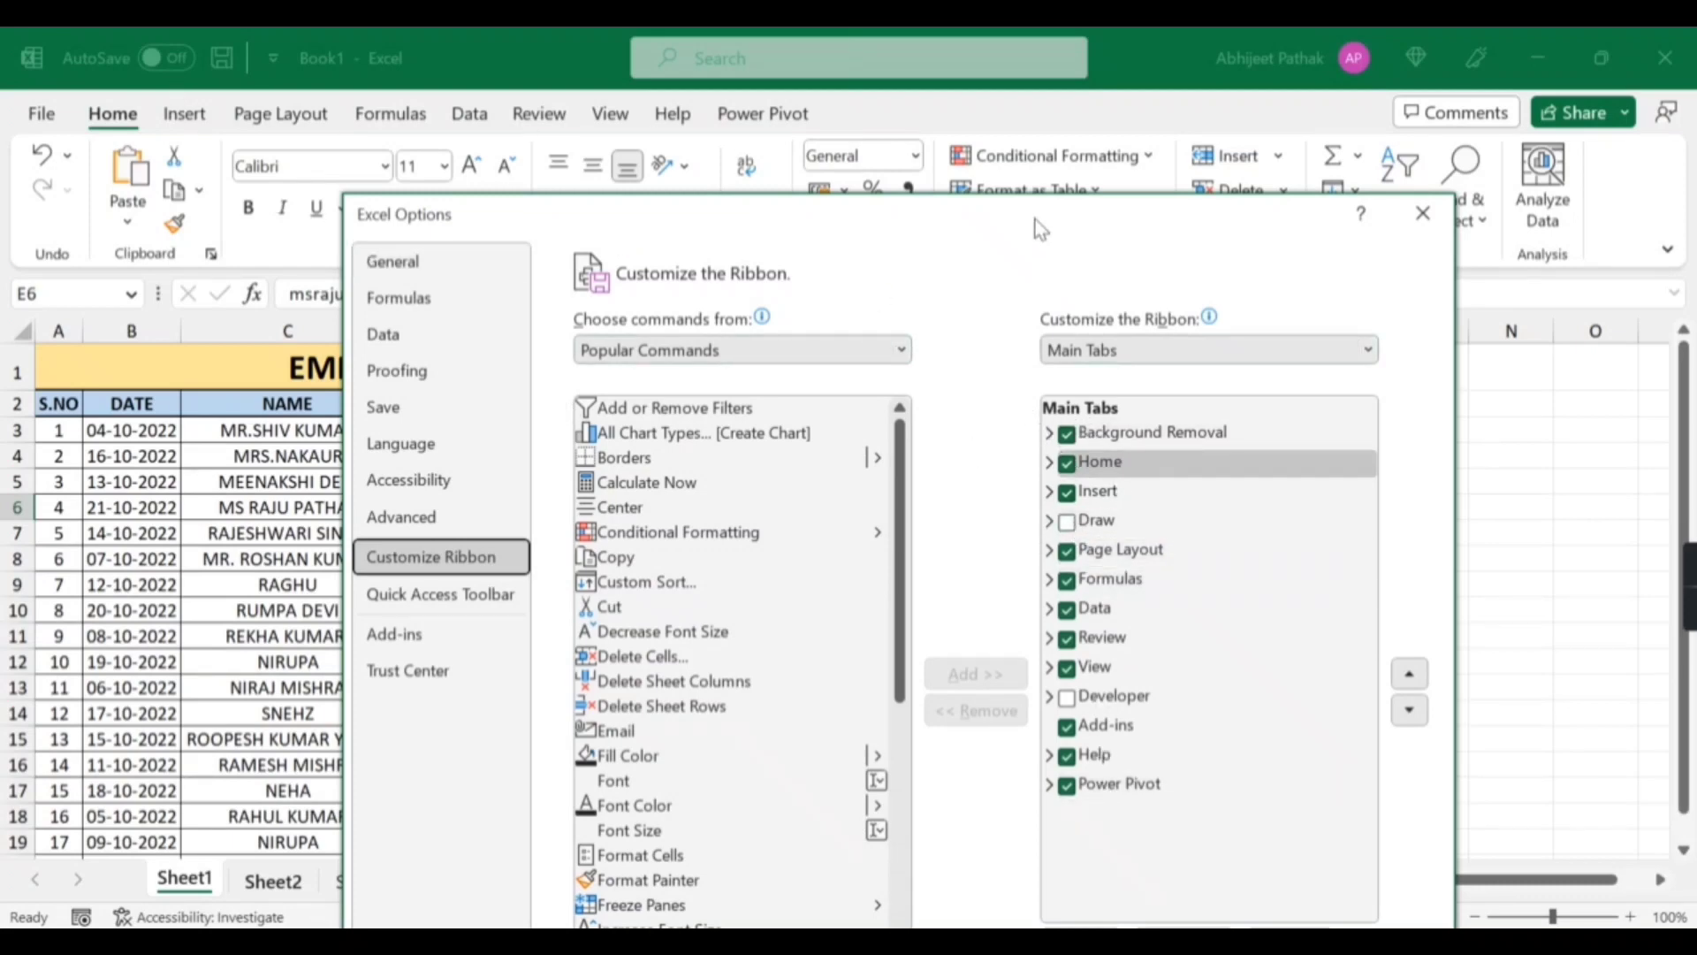
pyautogui.moveTo(1036, 219)
pyautogui.mouseDown()
pyautogui.moveTo(956, 55)
pyautogui.moveTo(913, 263)
pyautogui.mouseUp()
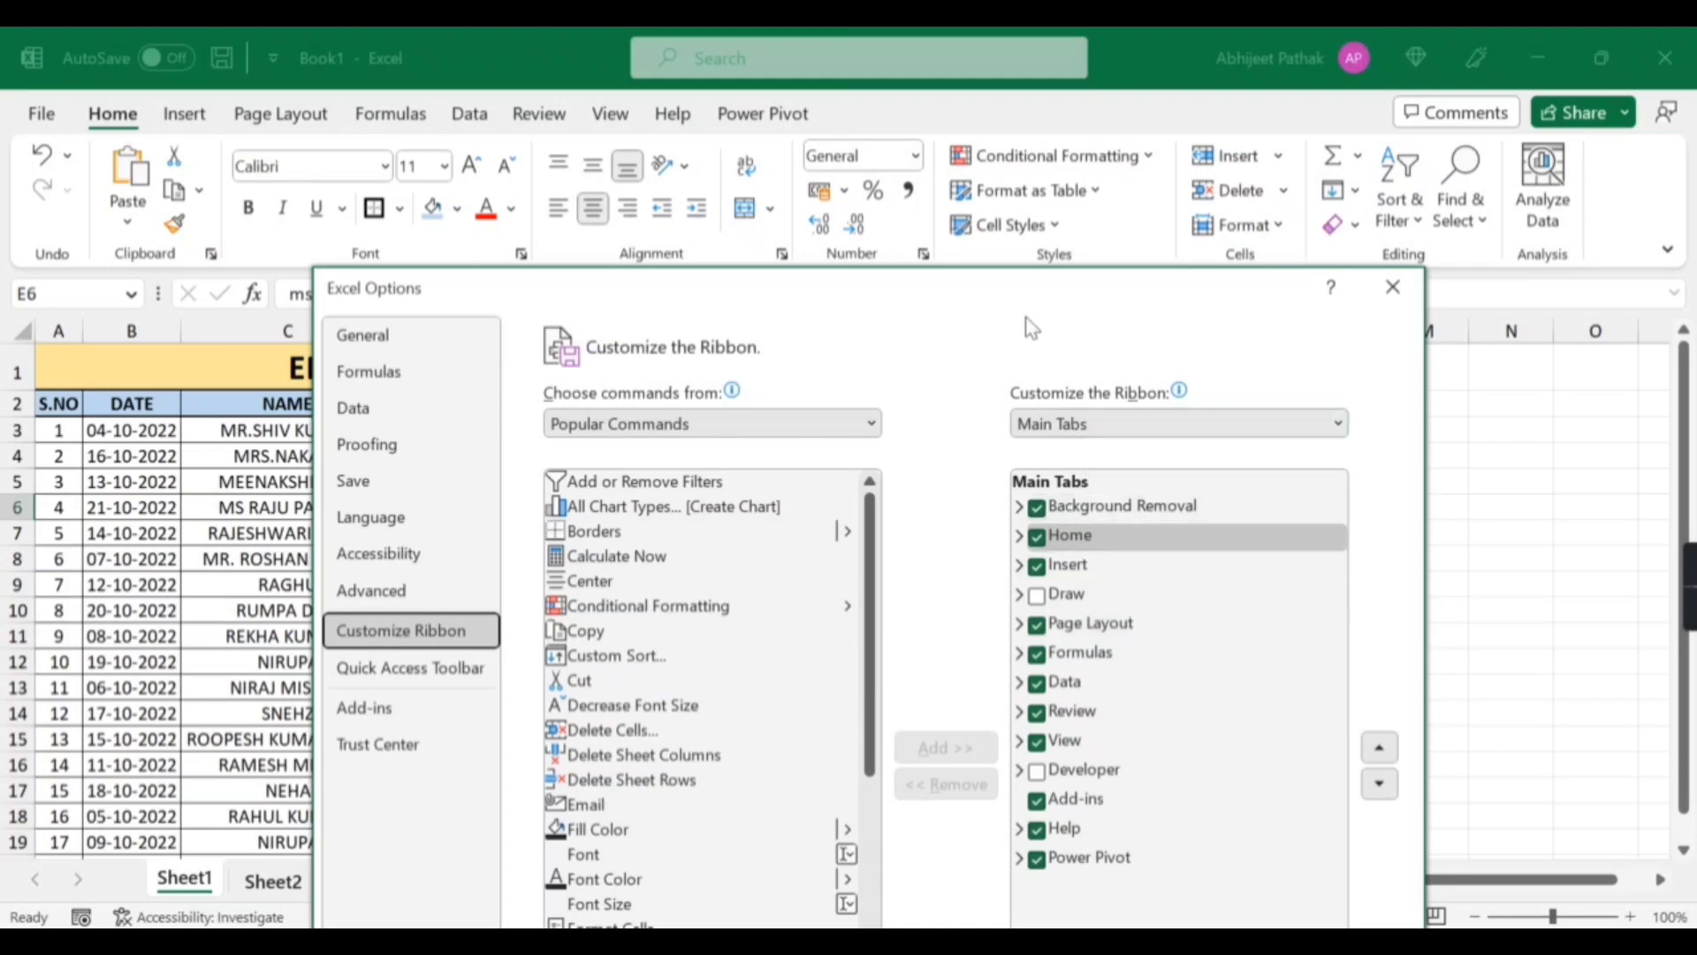
pyautogui.moveTo(1023, 281); pyautogui.dragTo(1007, 204)
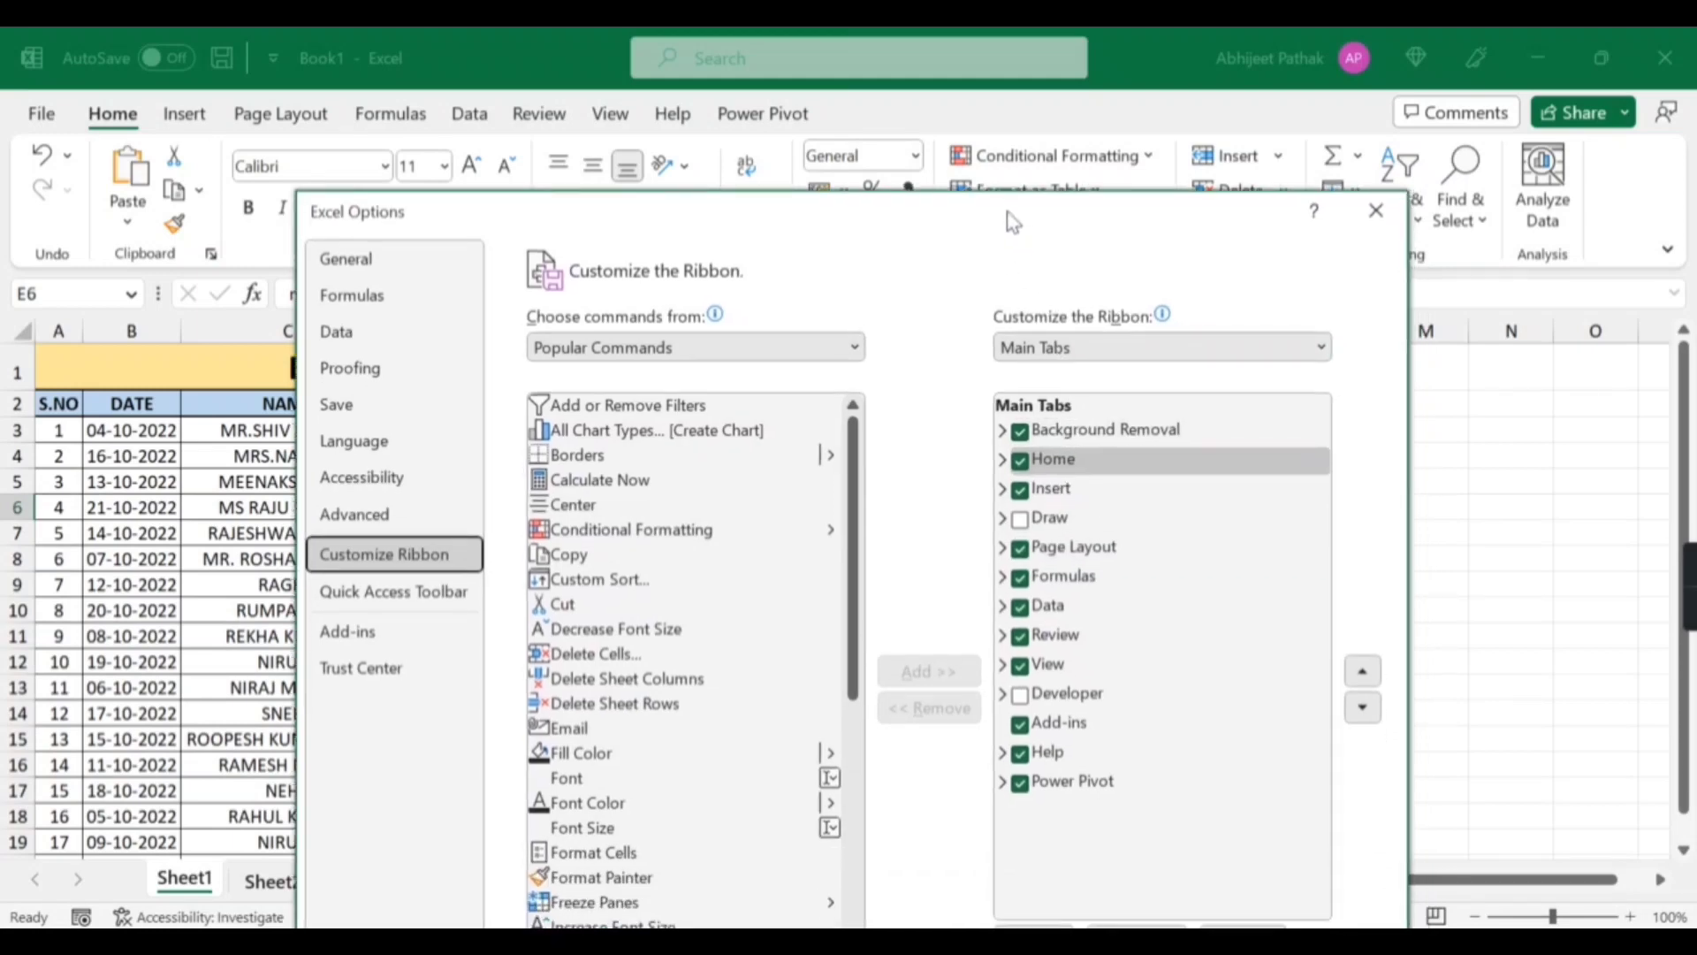
pyautogui.click(1021, 607)
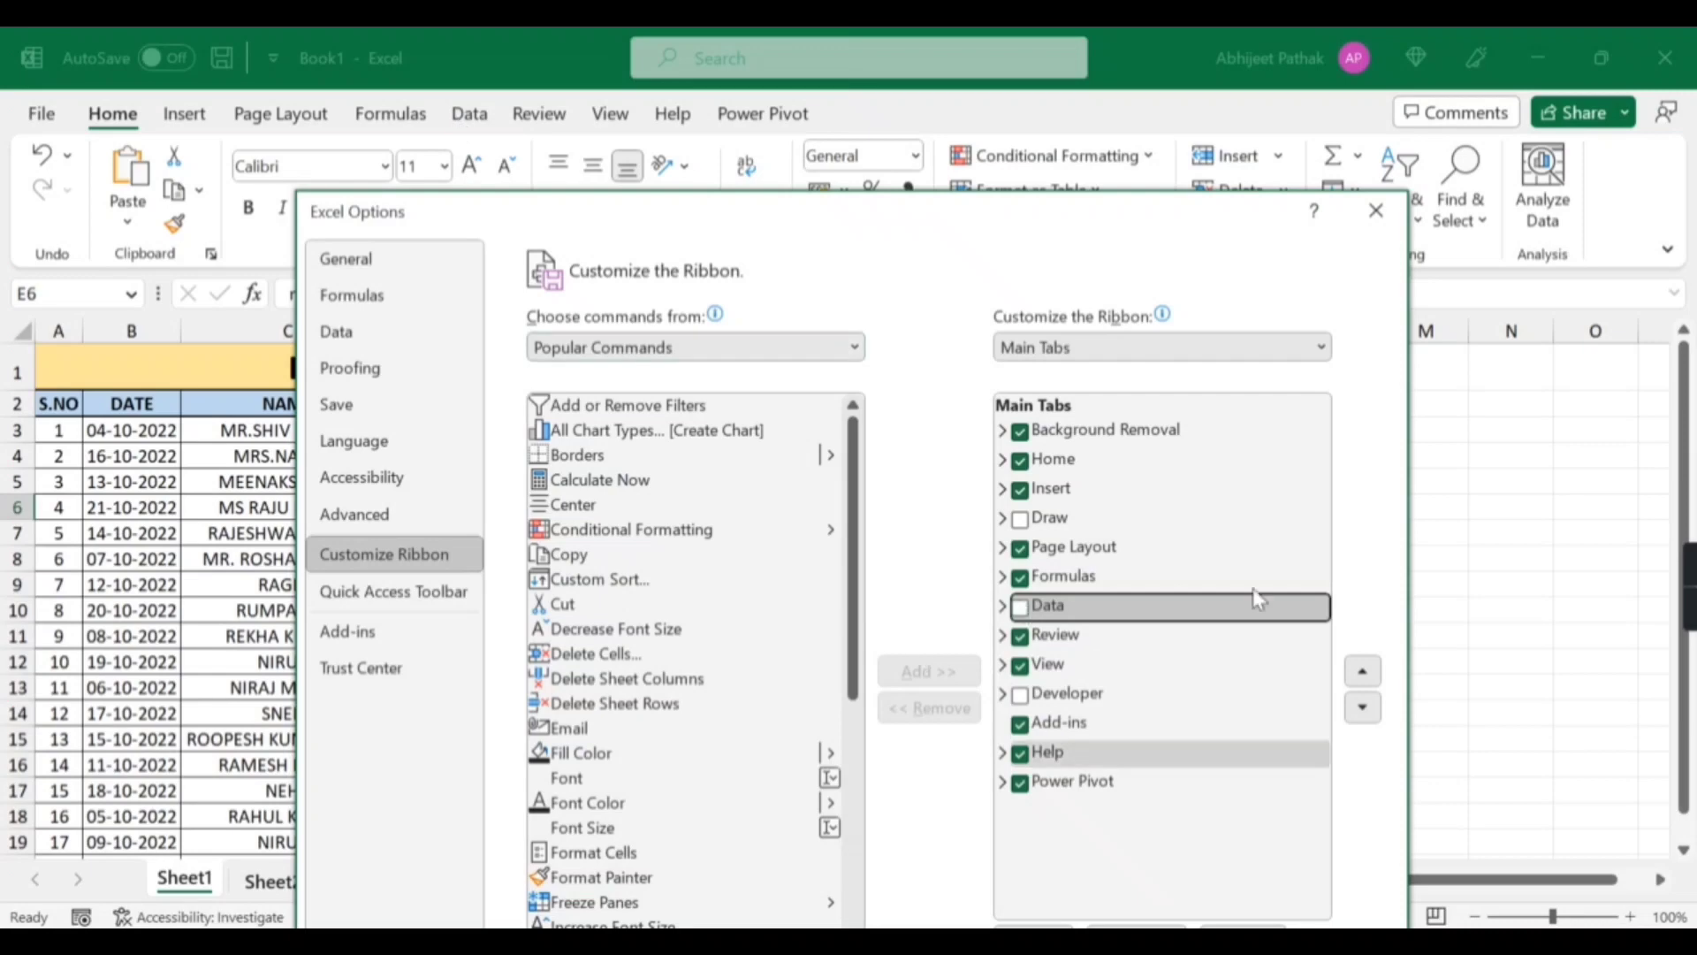
pyautogui.moveTo(1167, 232); pyautogui.dragTo(1102, 92)
pyautogui.click(1171, 922)
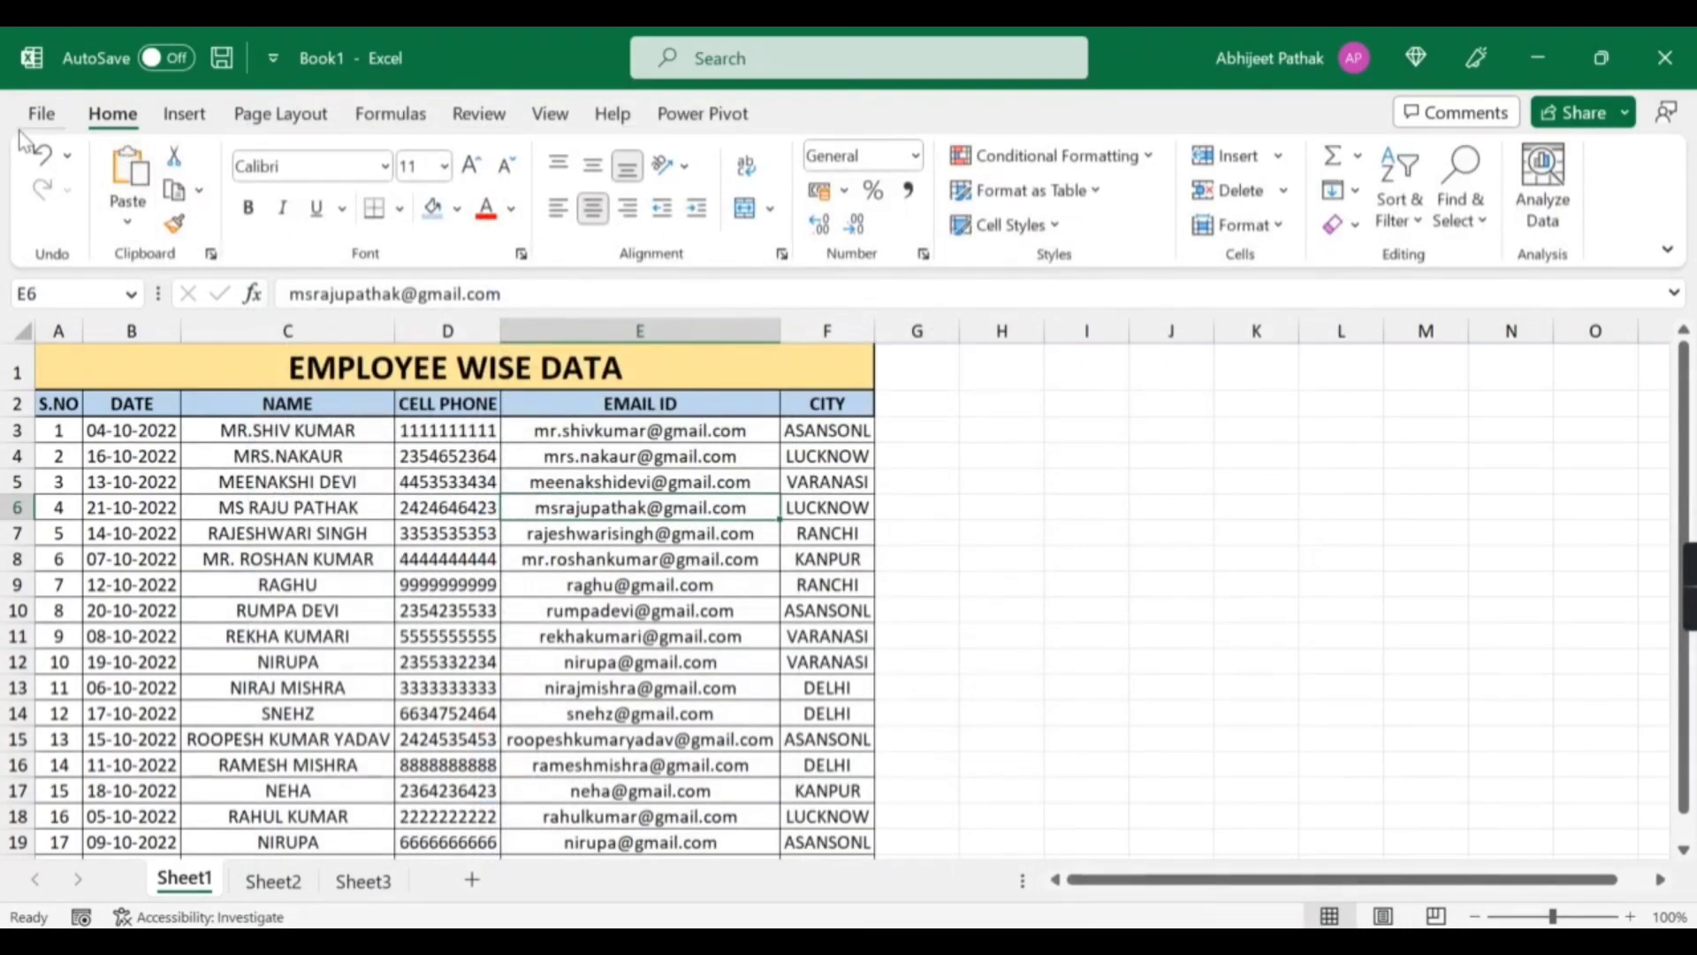
# - Reopen Excel Options at the Customize Ribbon settings
pyautogui.click(41, 115)
pyautogui.click(101, 888)
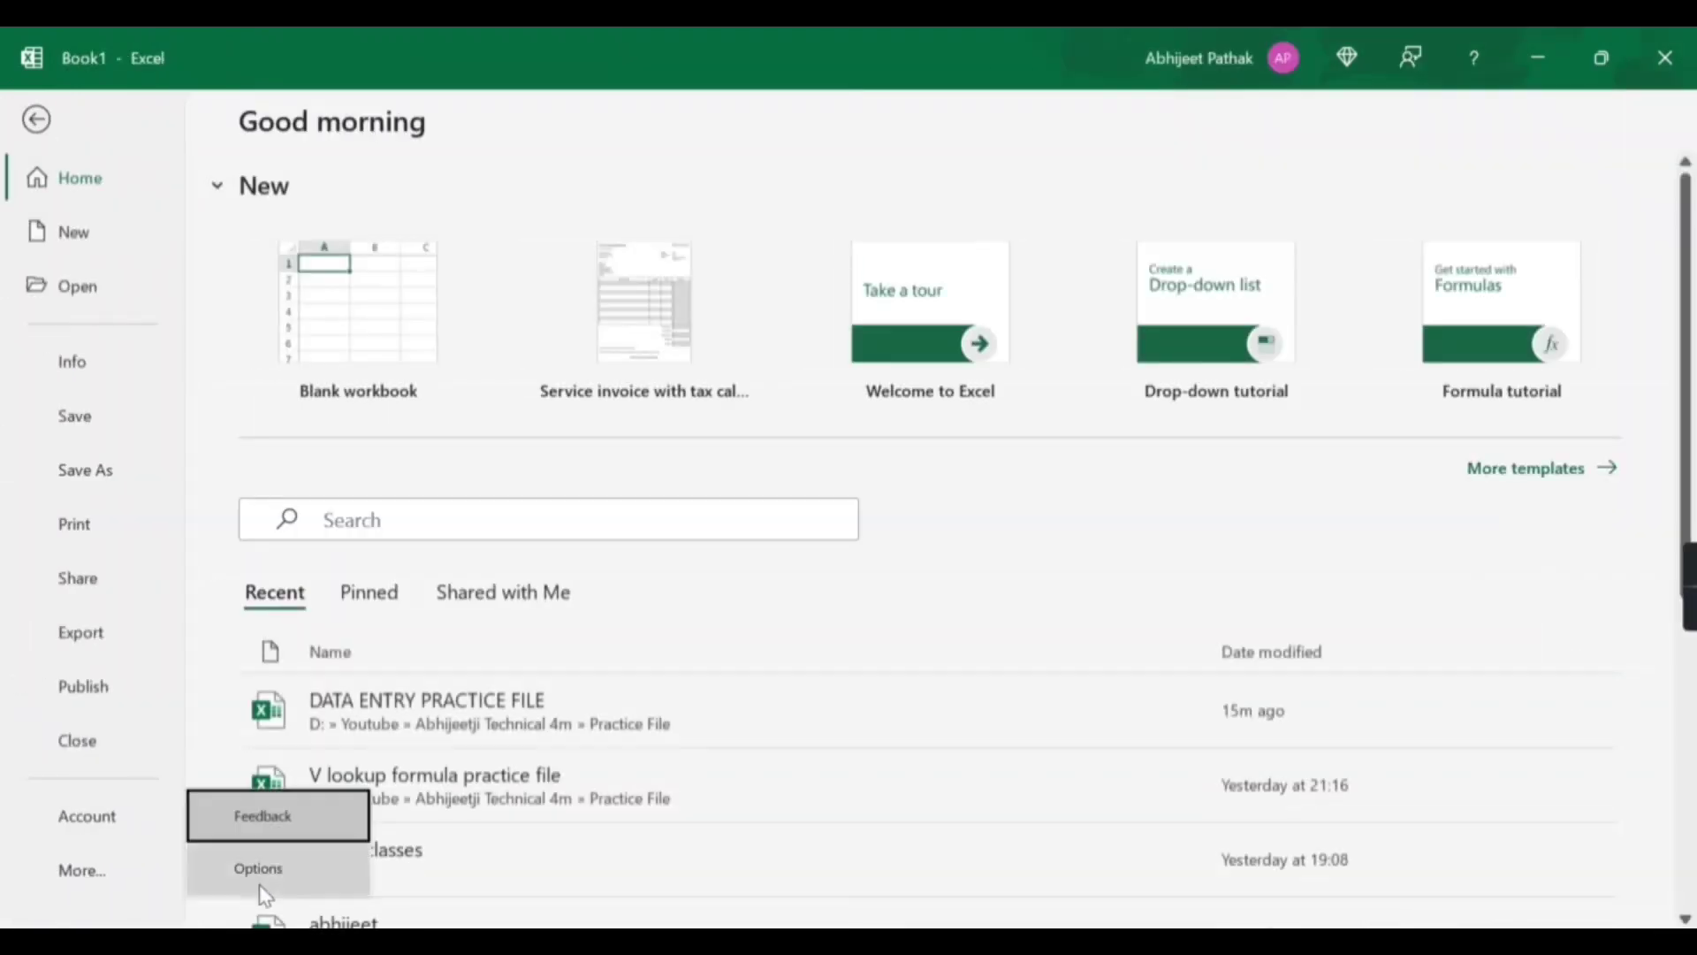
pyautogui.click(265, 867)
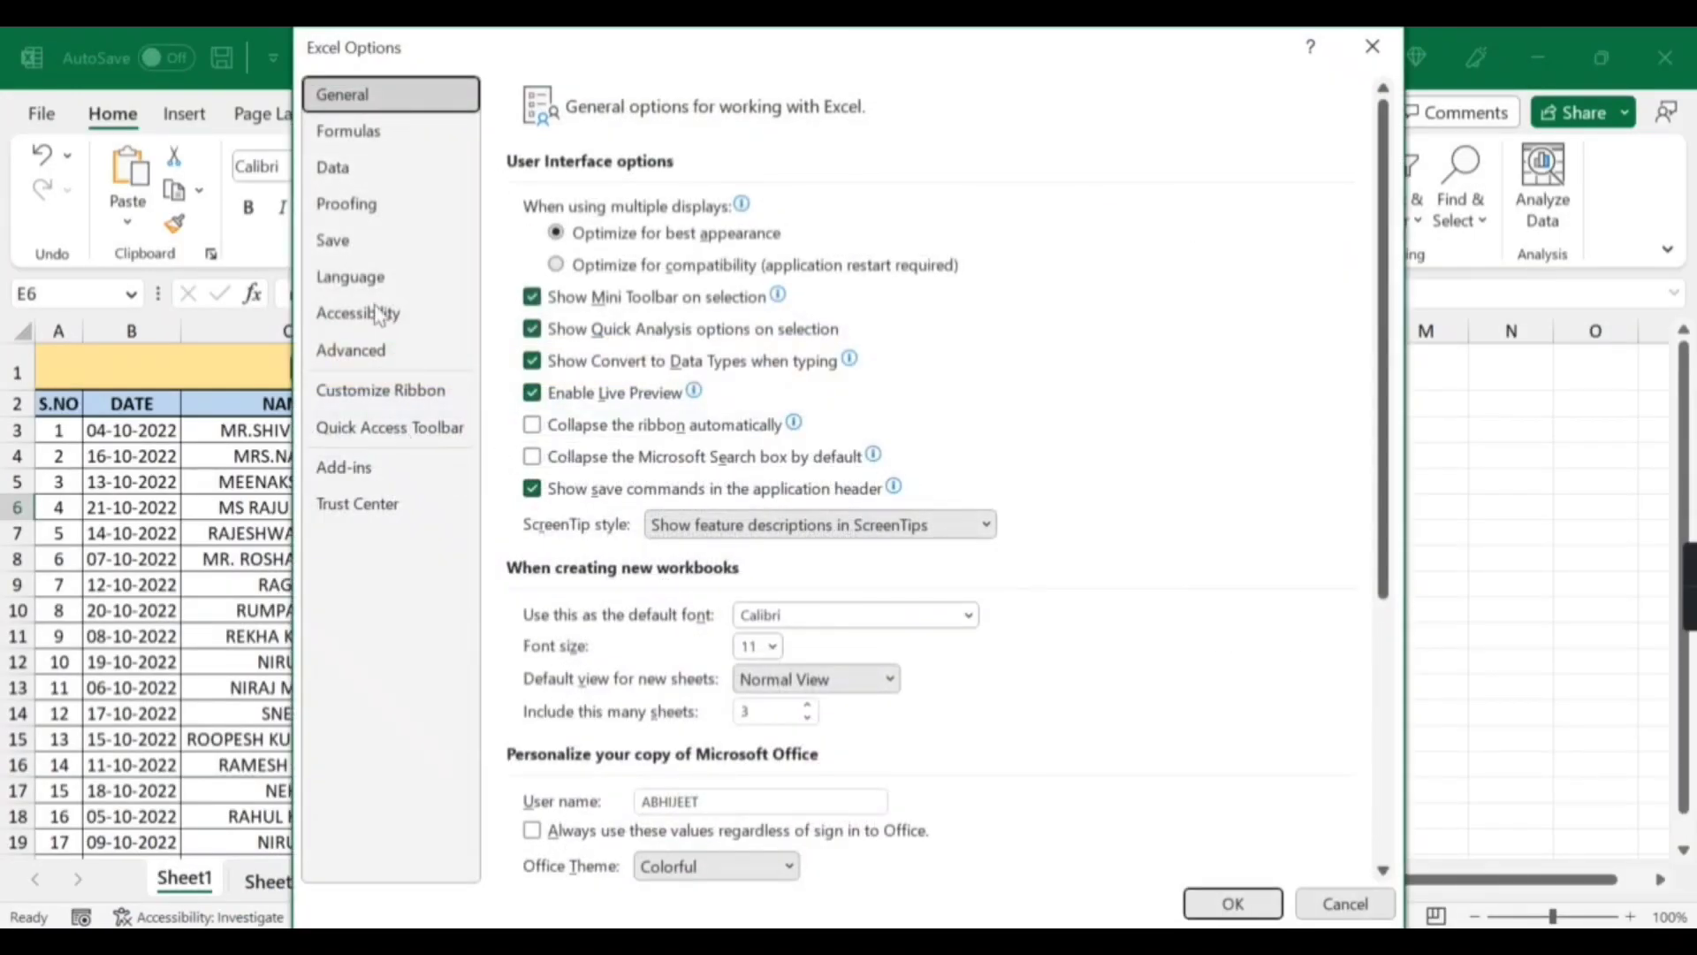
pyautogui.click(389, 393)
pyautogui.click(999, 295)
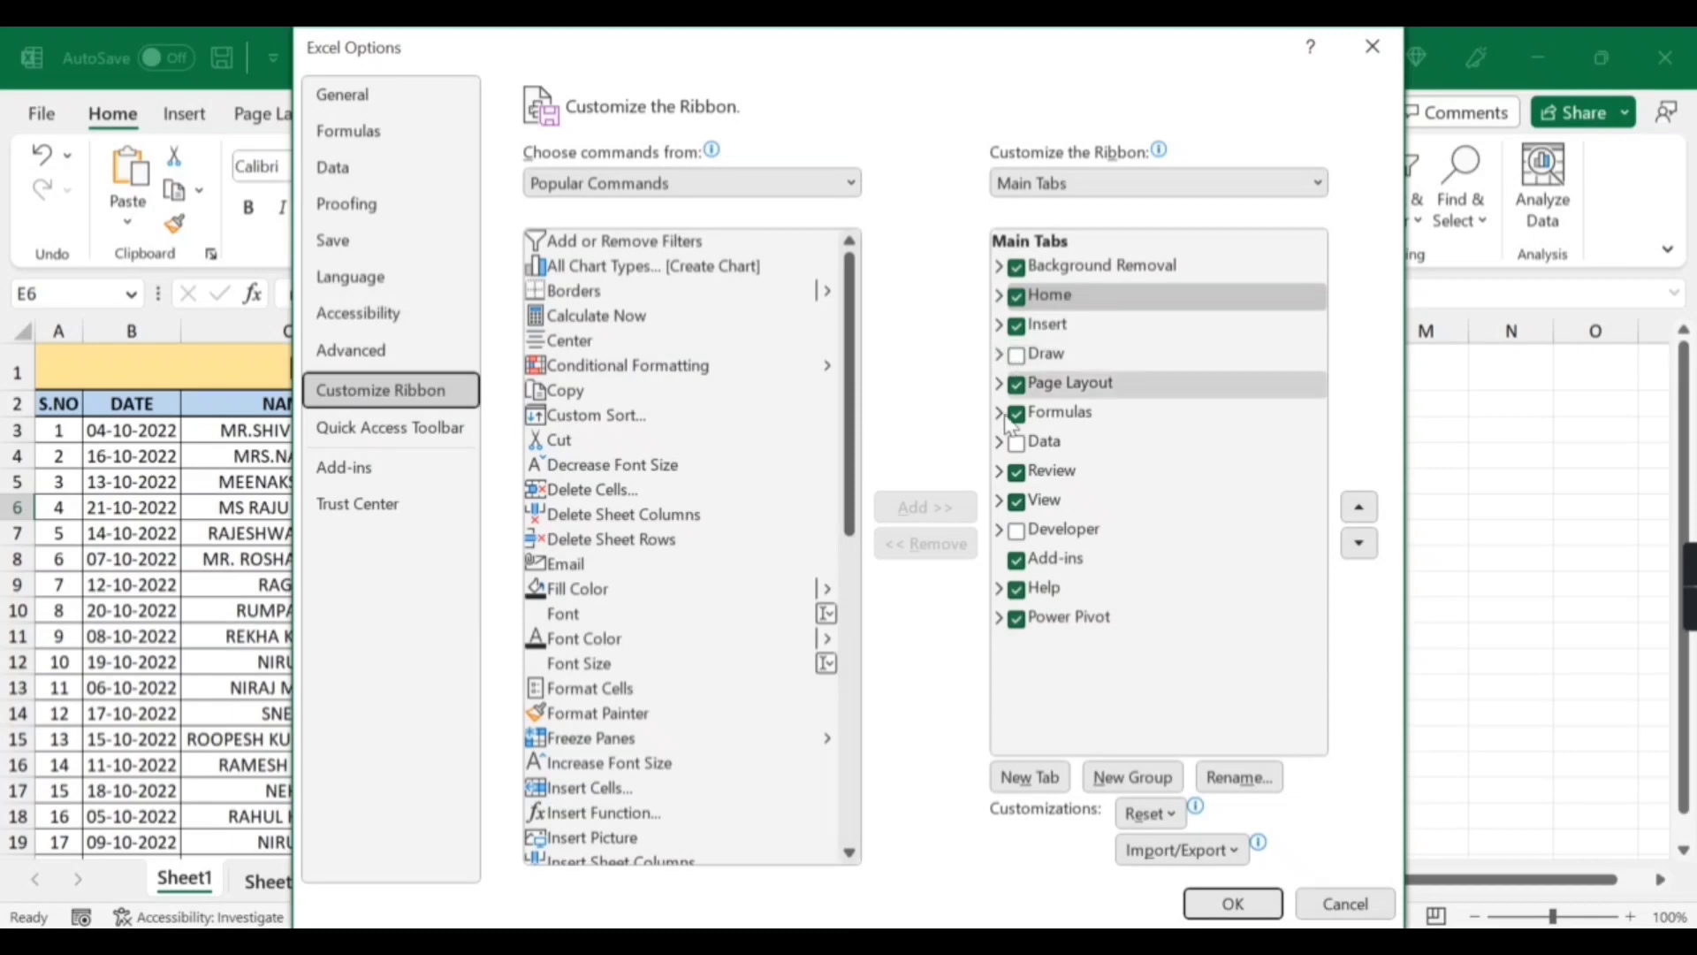
# - Tick the Data, Developer and Draw tabs in the Main Tabs list
pyautogui.click(1018, 445)
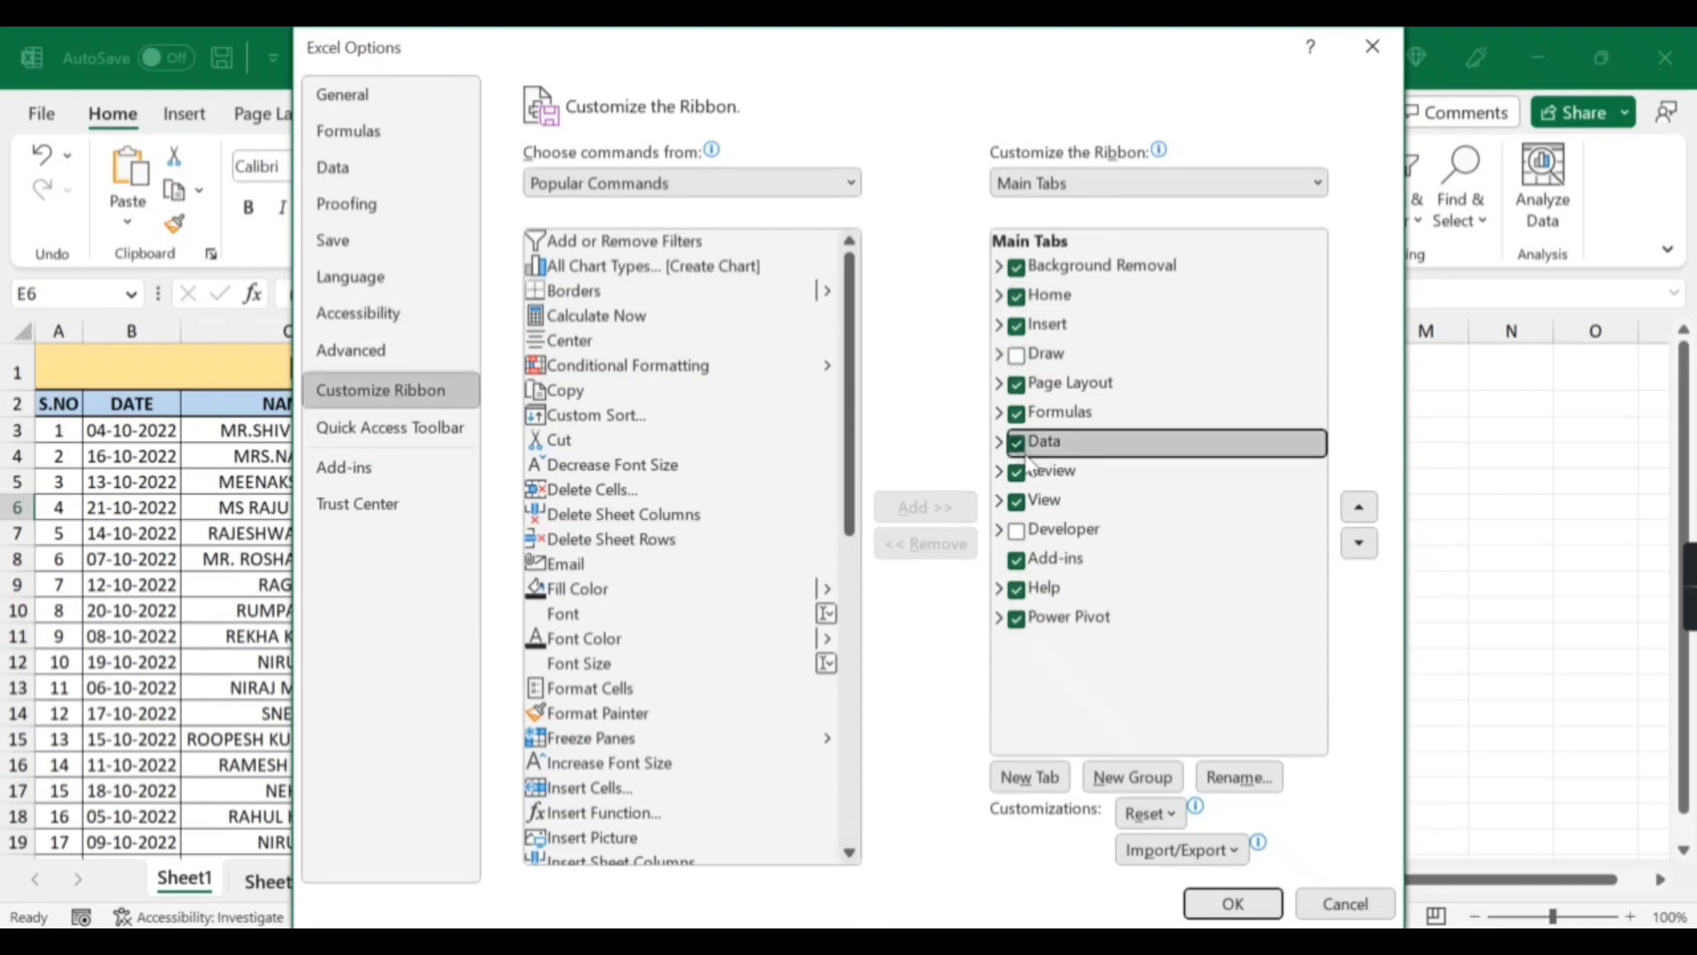
pyautogui.click(1016, 531)
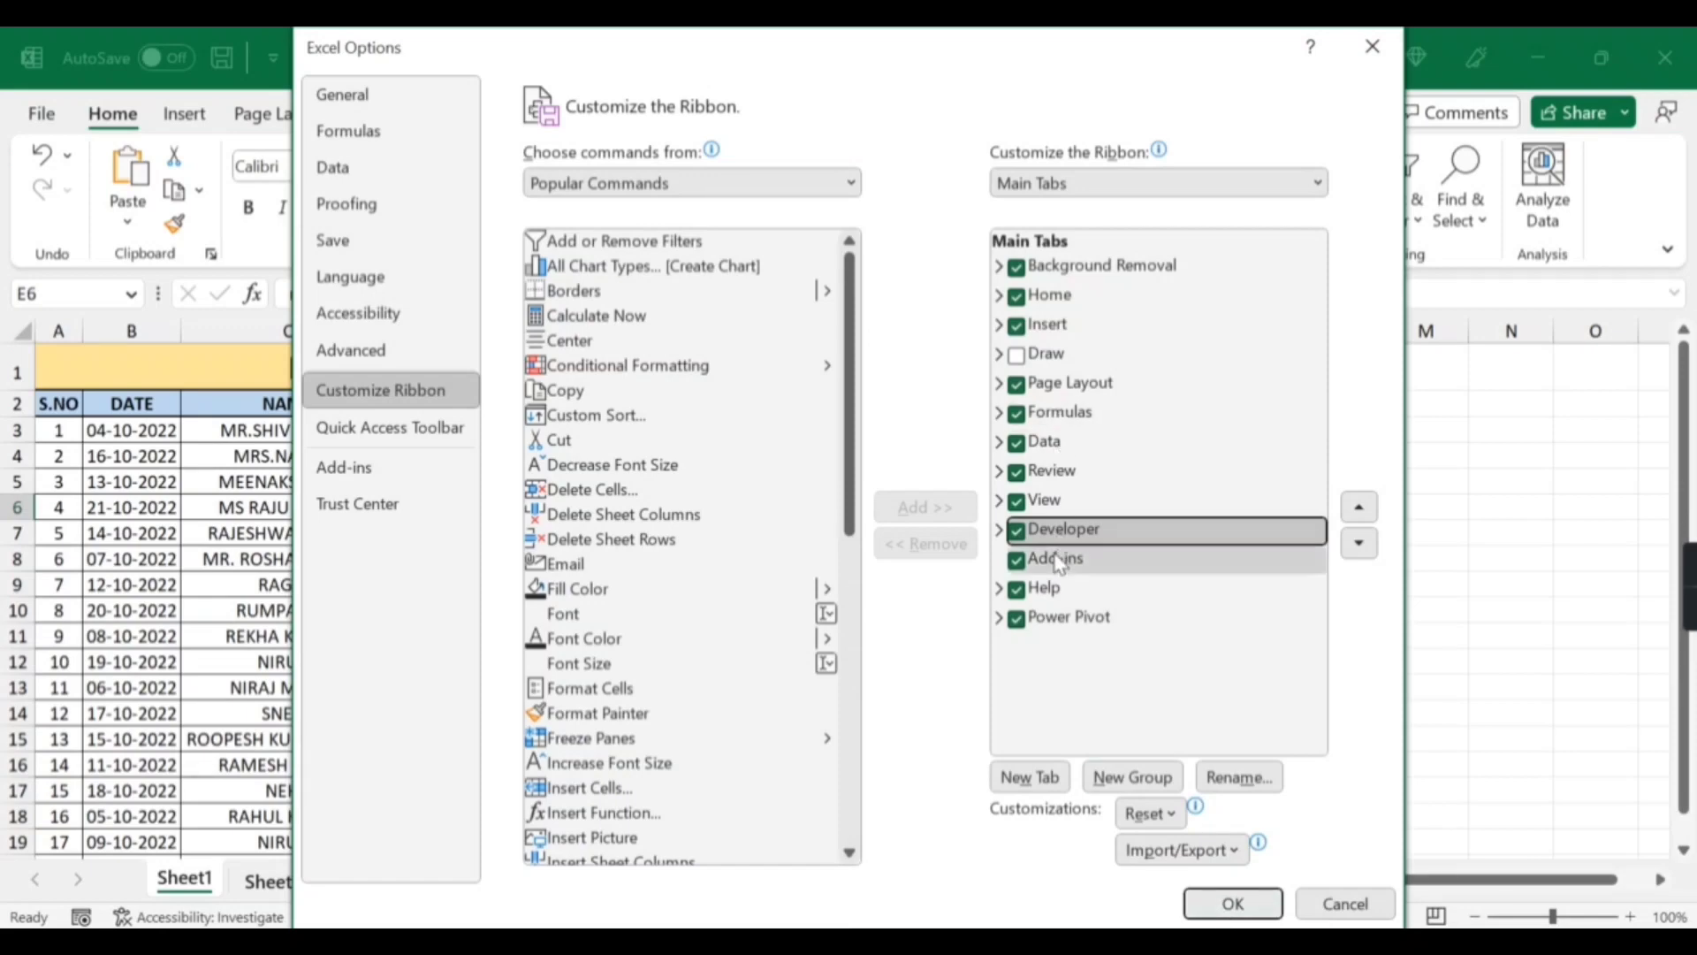
pyautogui.click(1017, 354)
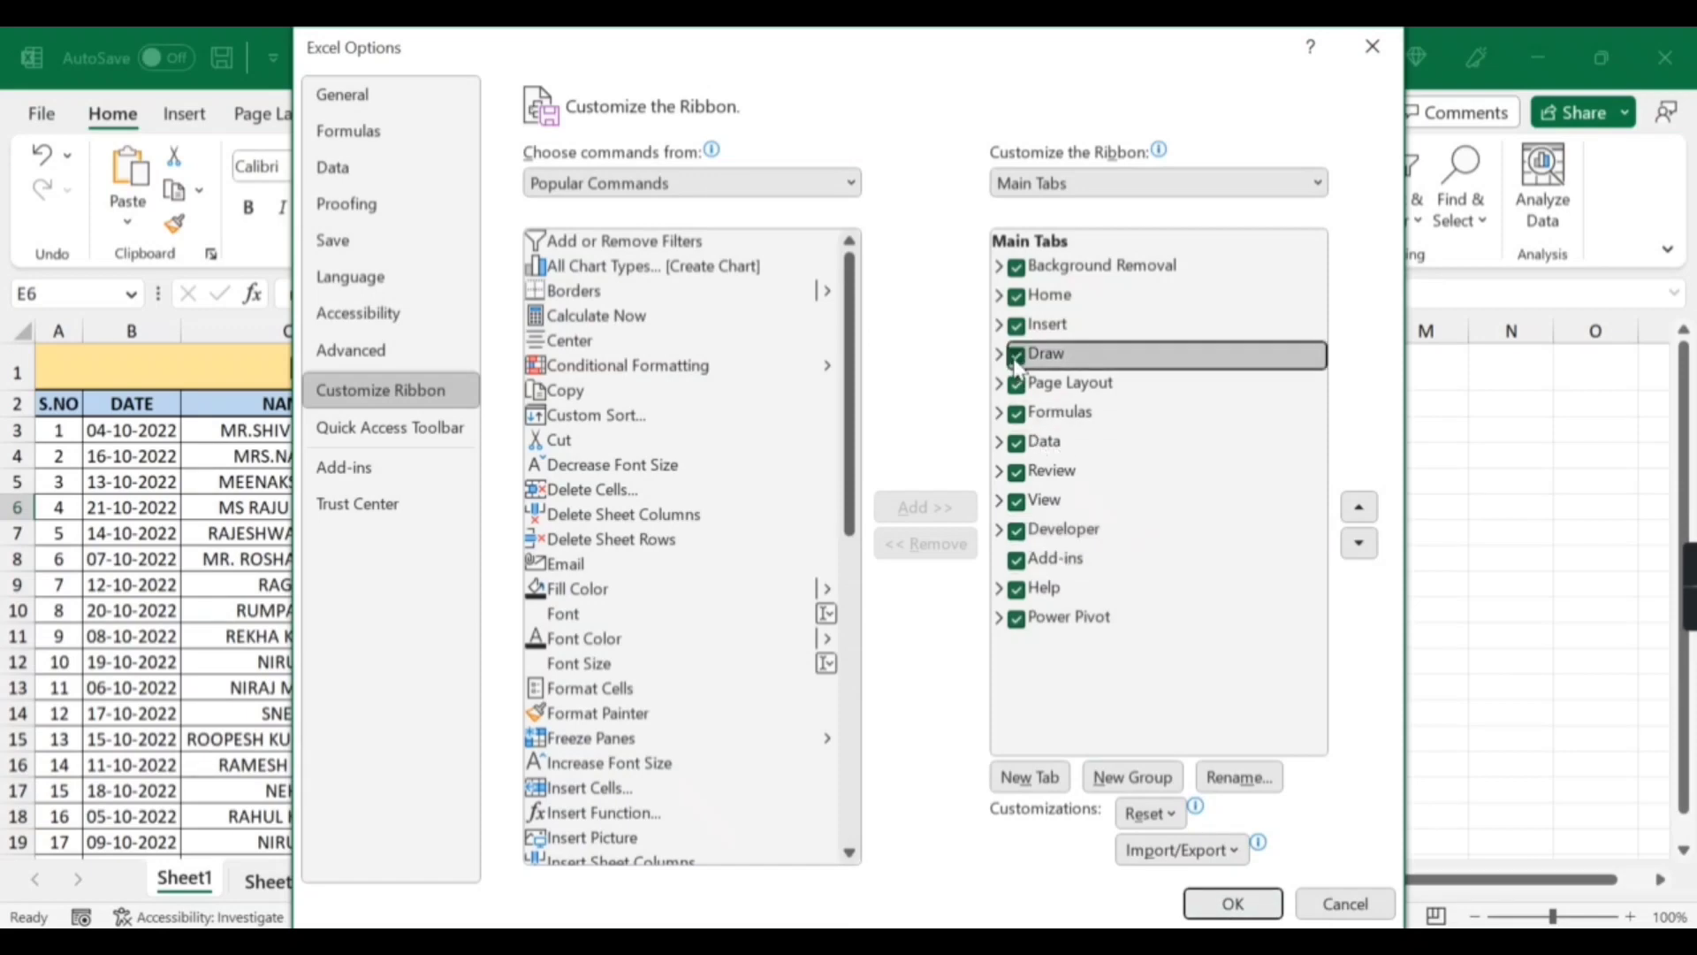
# - Move Data and then View directly below Home, apply, and reopen the File page
pyautogui.moveTo(789, 67); pyautogui.dragTo(788, 233)
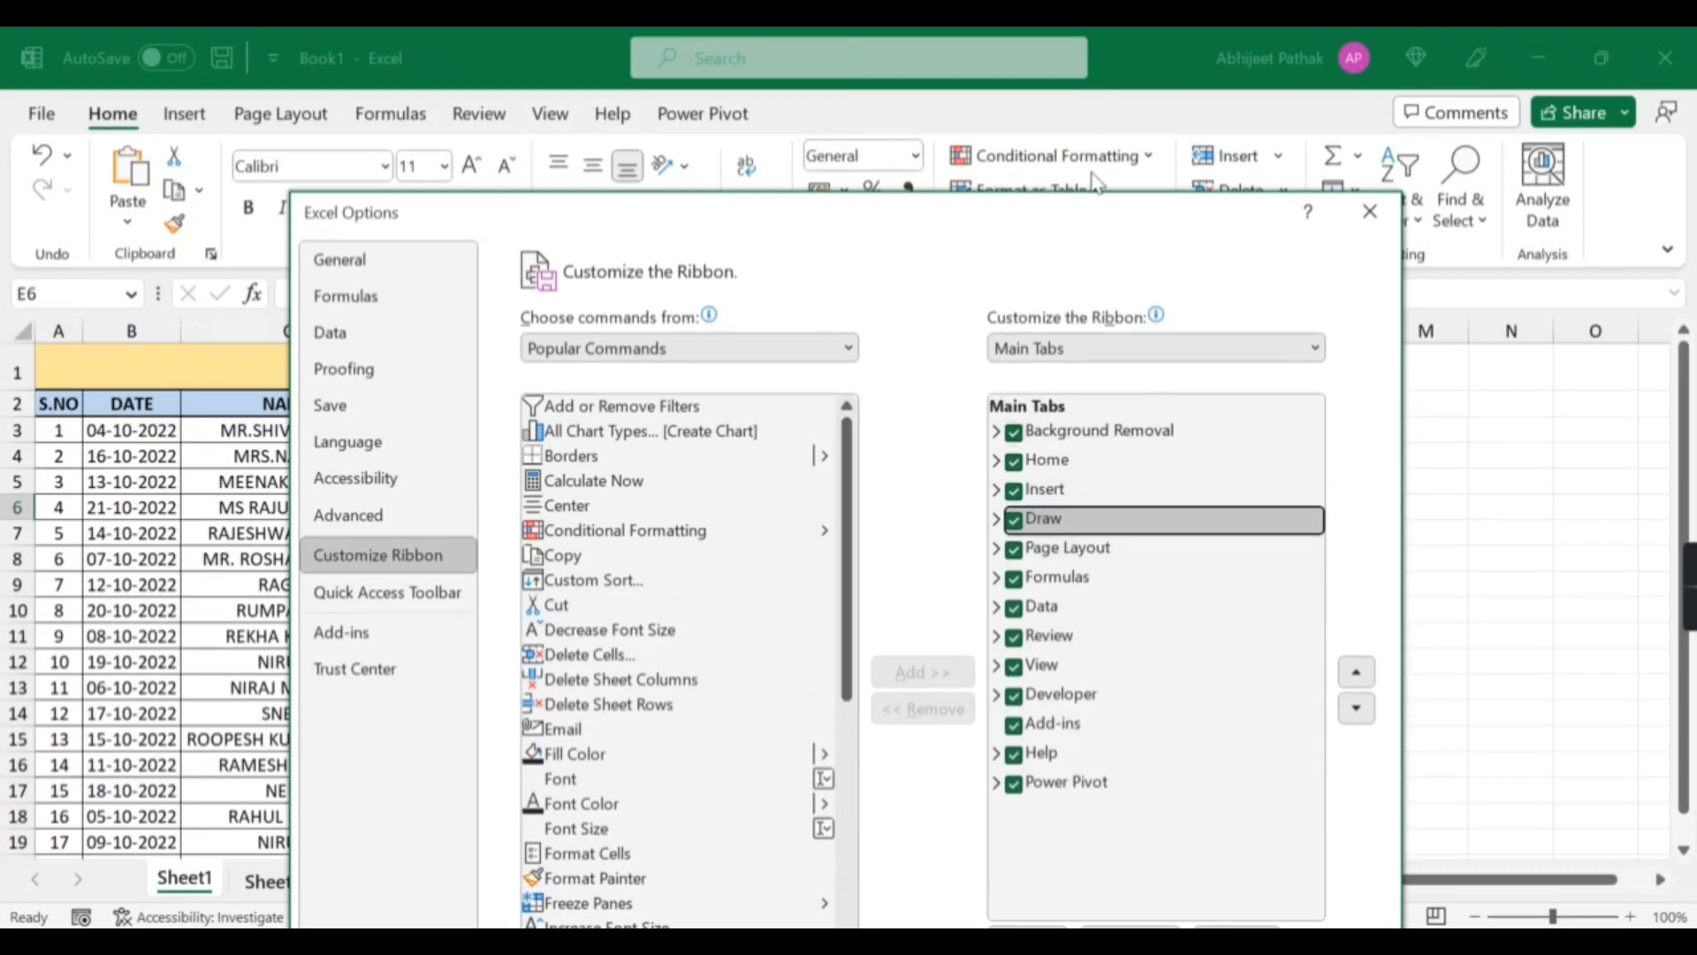
pyautogui.moveTo(1043, 219); pyautogui.dragTo(996, 91)
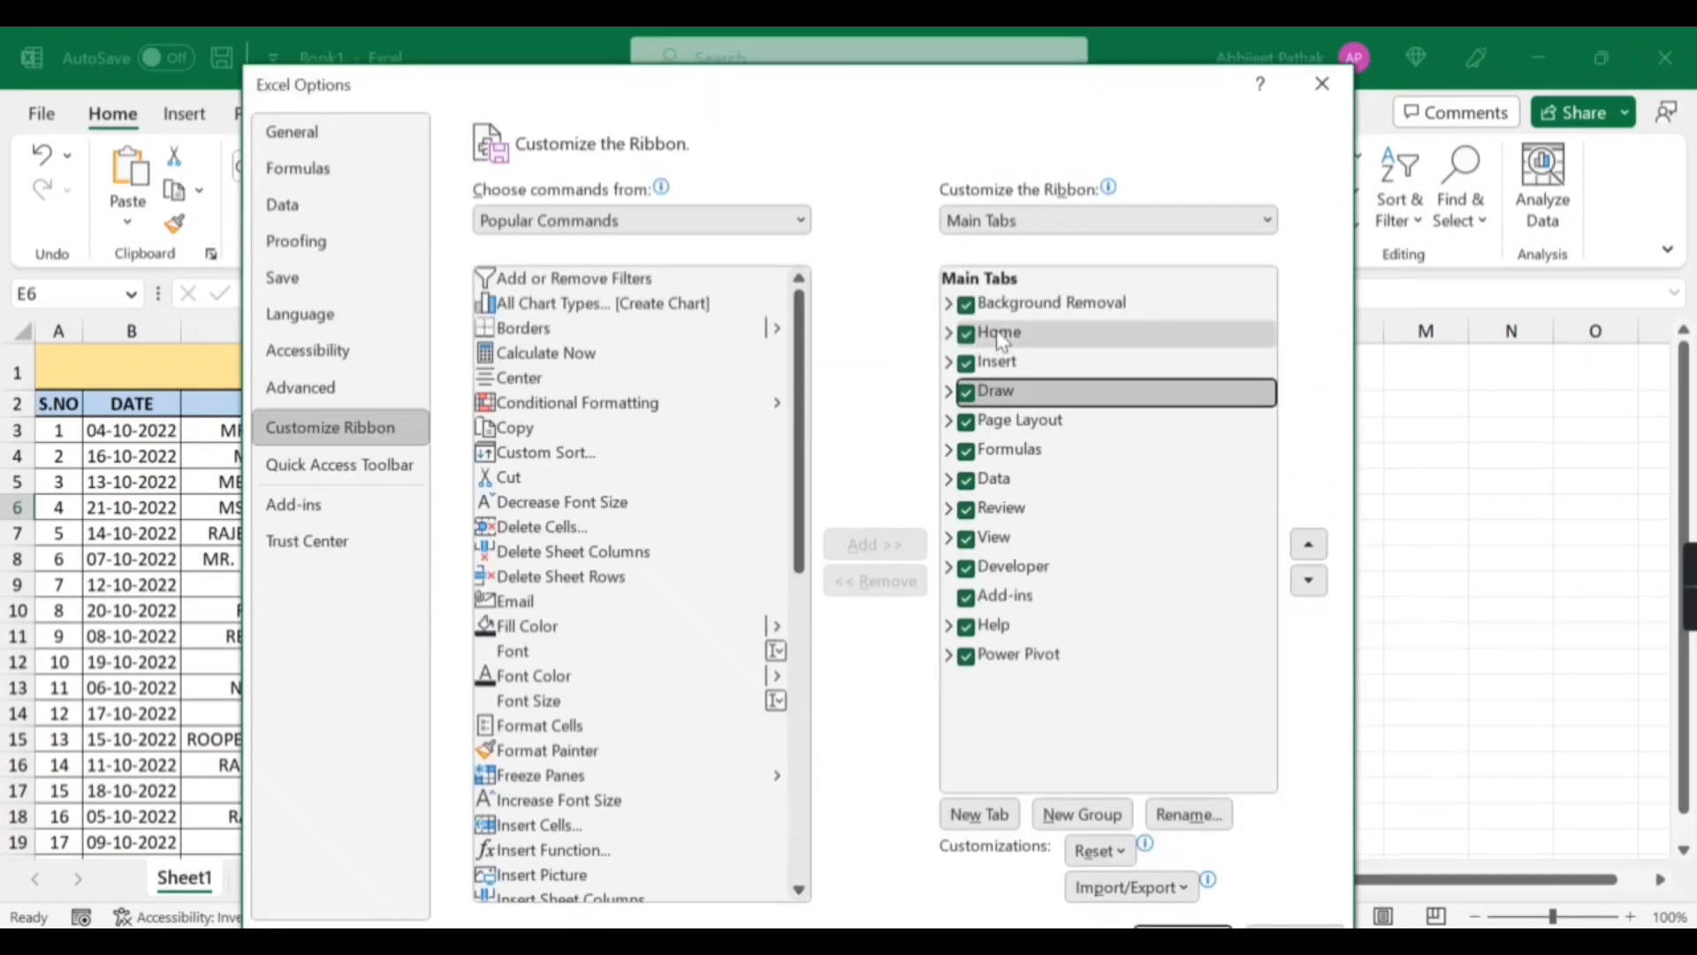
pyautogui.click(1001, 486)
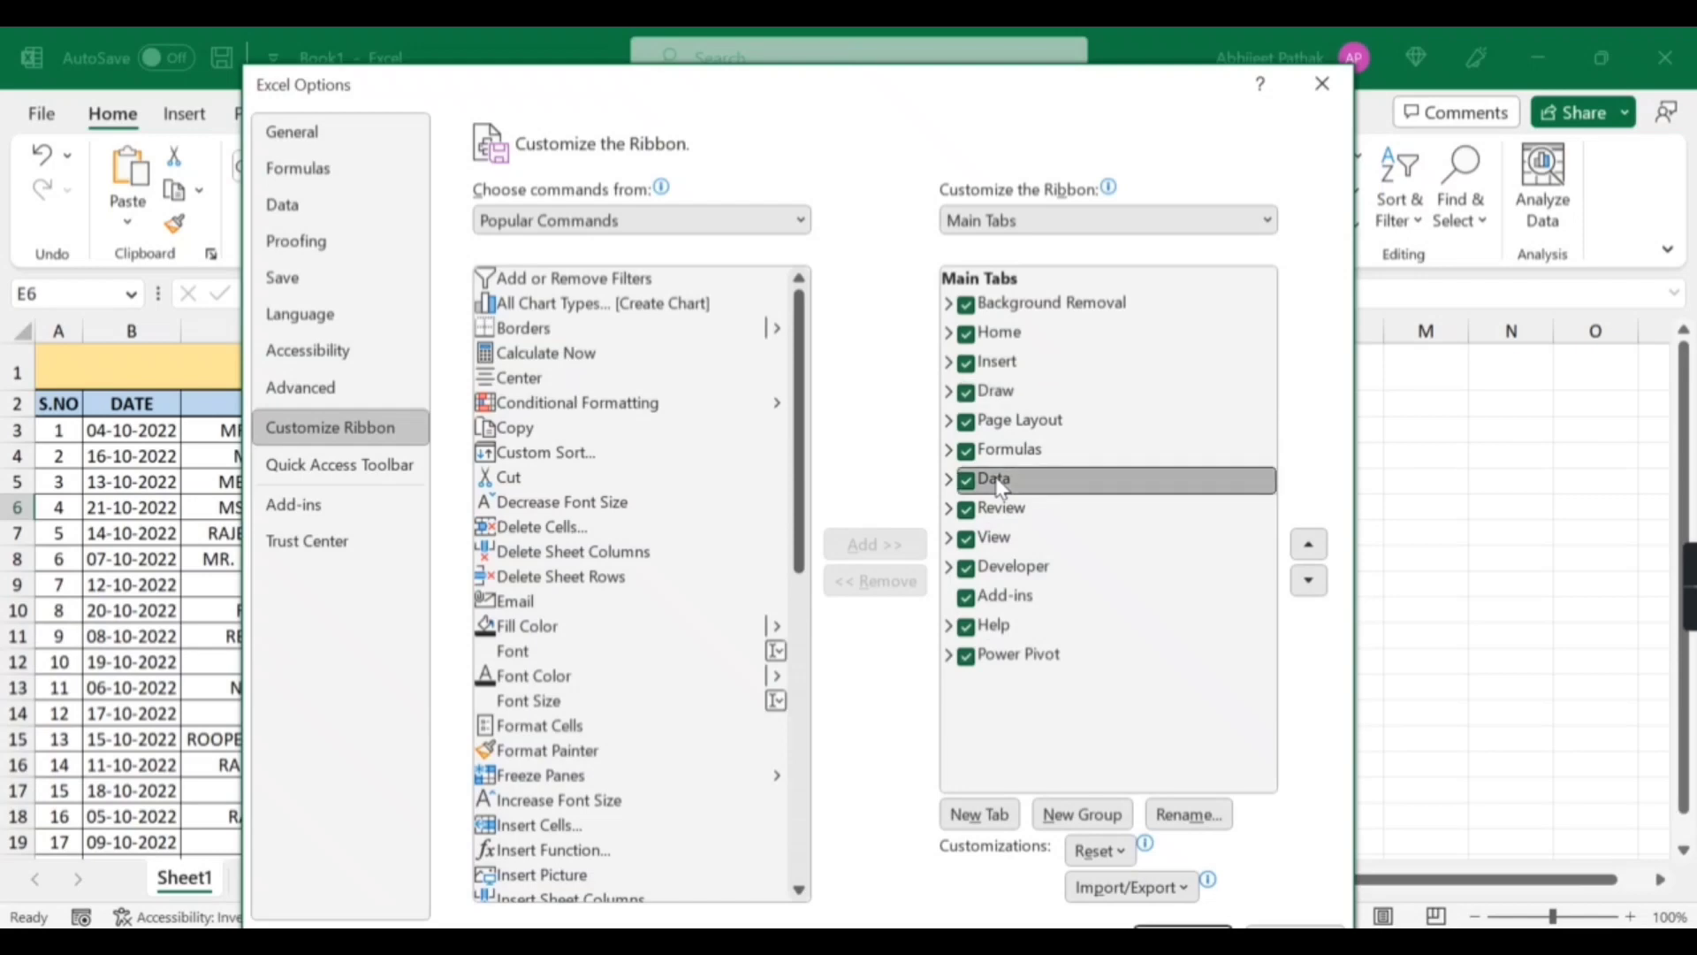
pyautogui.moveTo(1001, 484); pyautogui.dragTo(1013, 370)
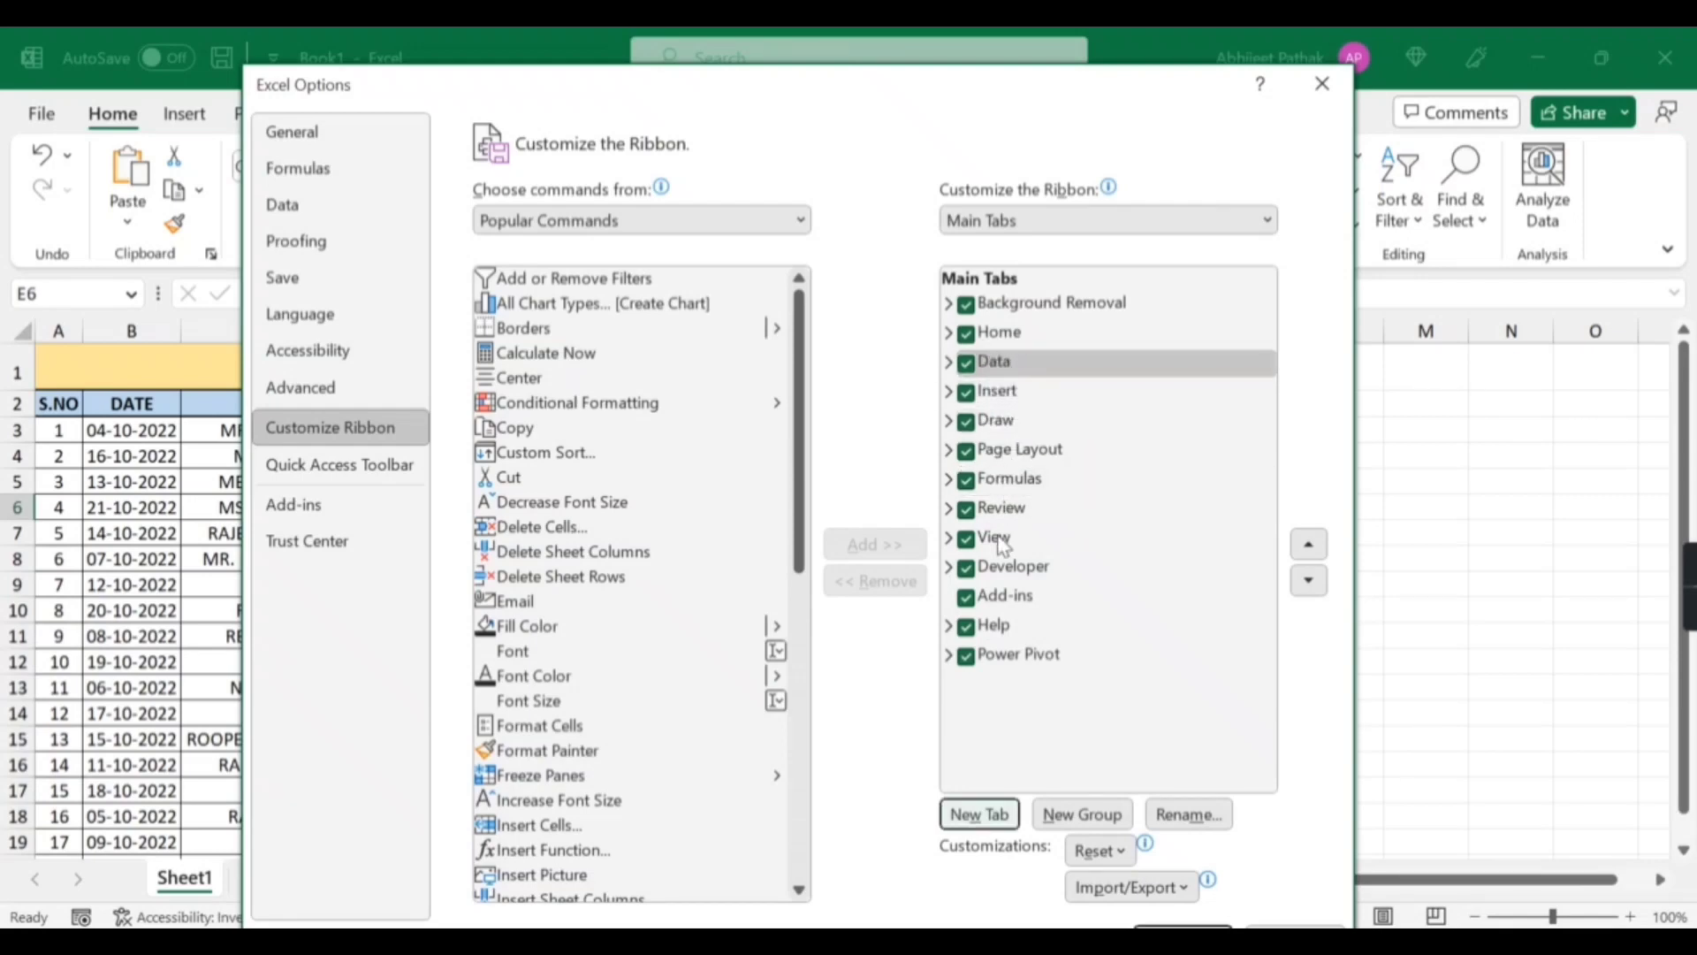
pyautogui.moveTo(990, 536); pyautogui.dragTo(1024, 389)
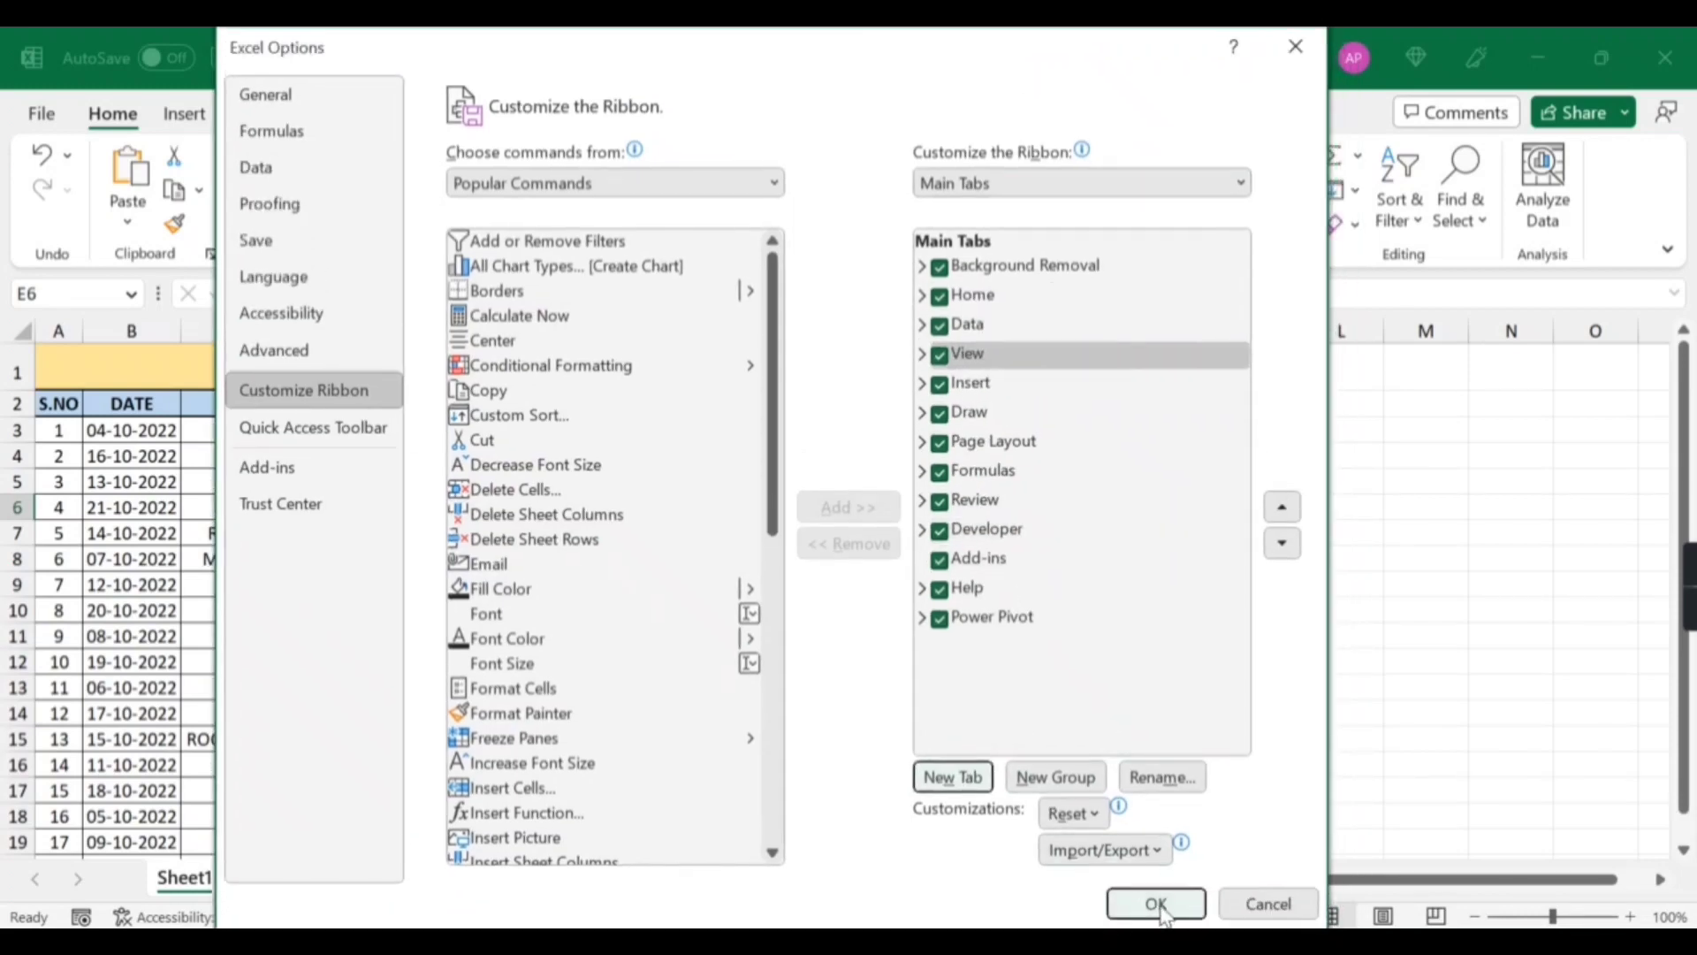
pyautogui.click(1171, 906)
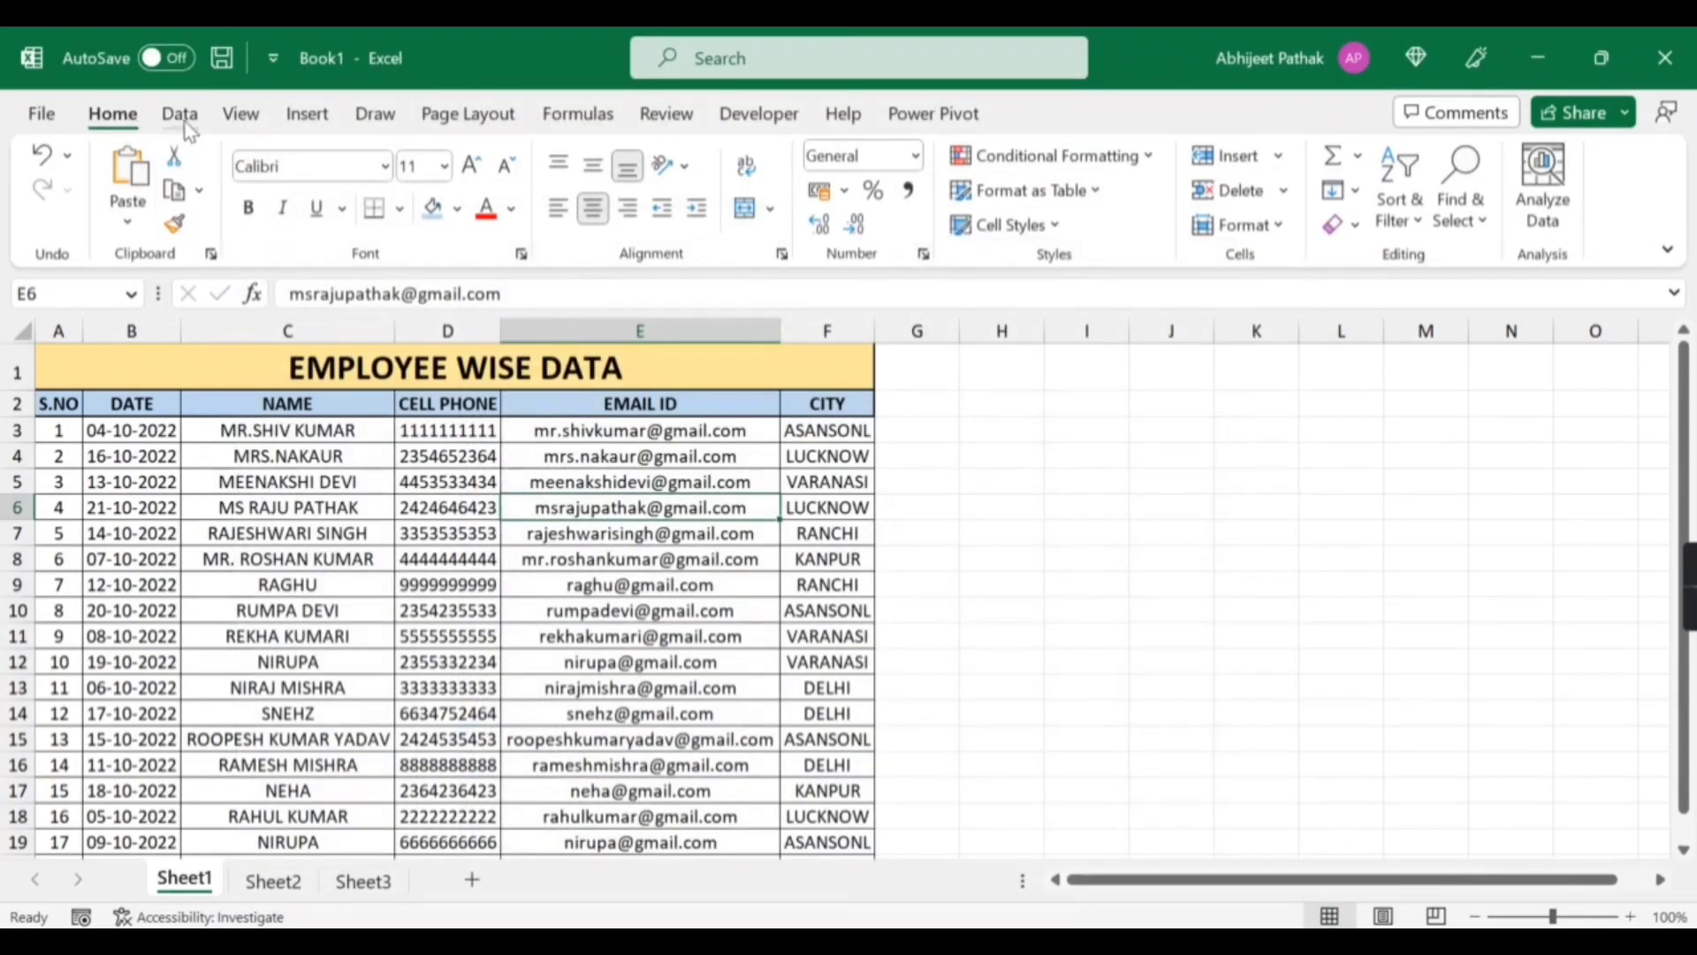
pyautogui.click(42, 113)
# - Open Excel Options at the Customize Ribbon settings
pyautogui.click(97, 874)
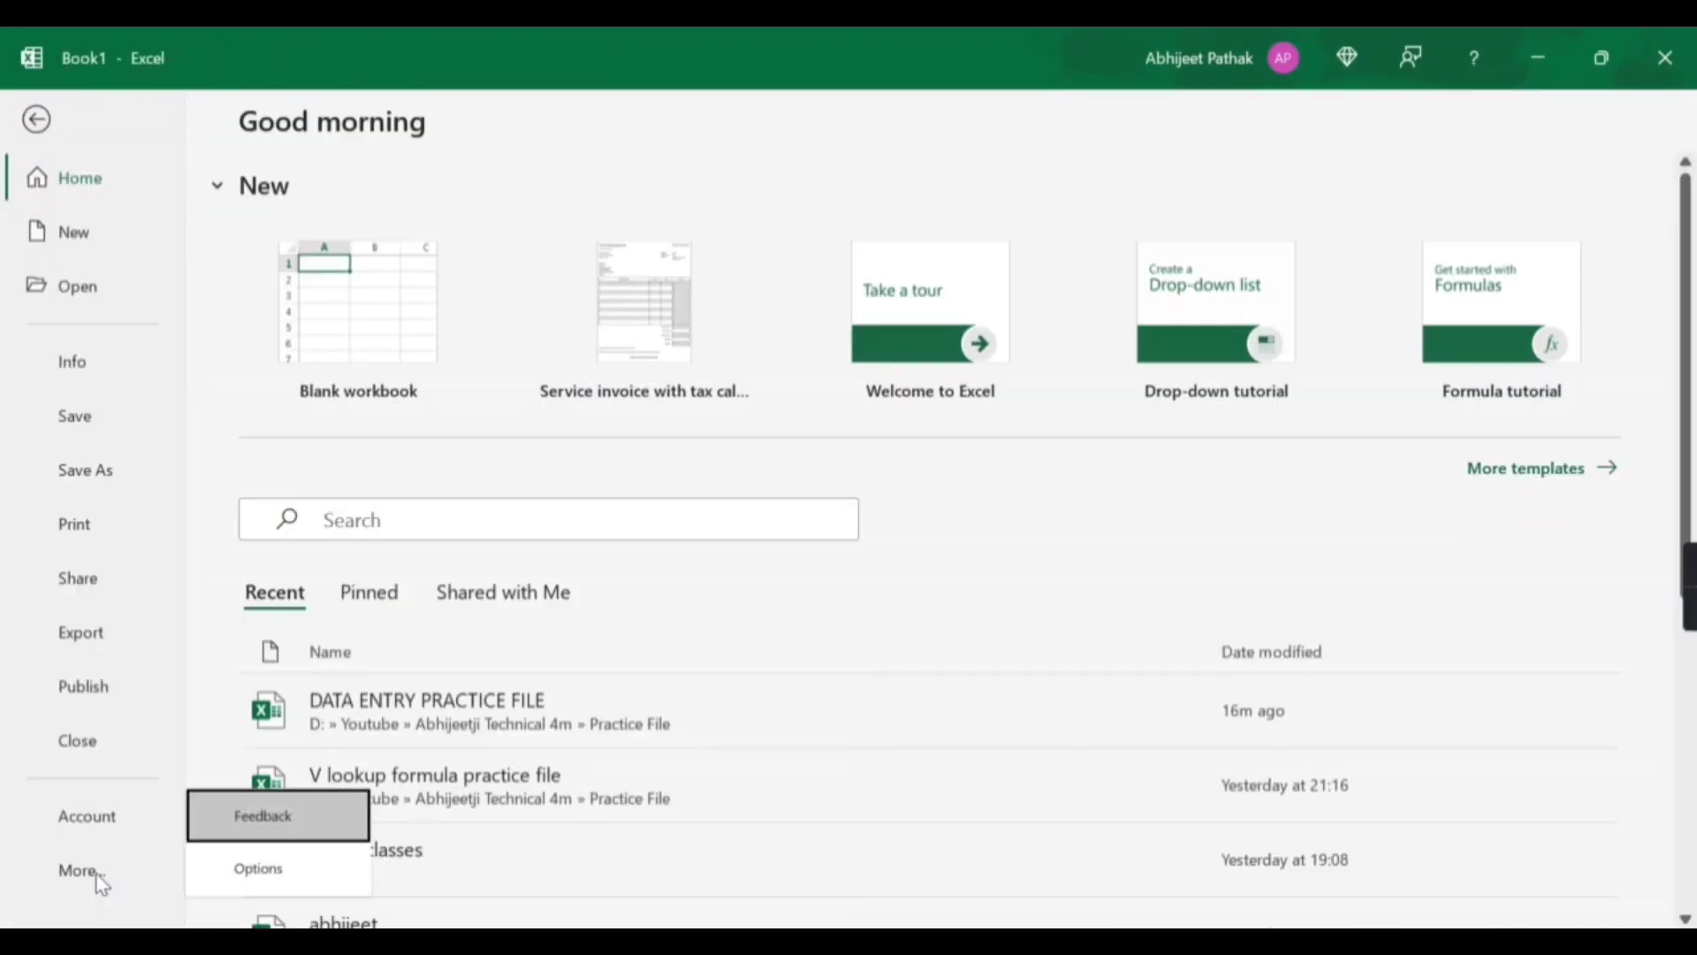
pyautogui.click(278, 873)
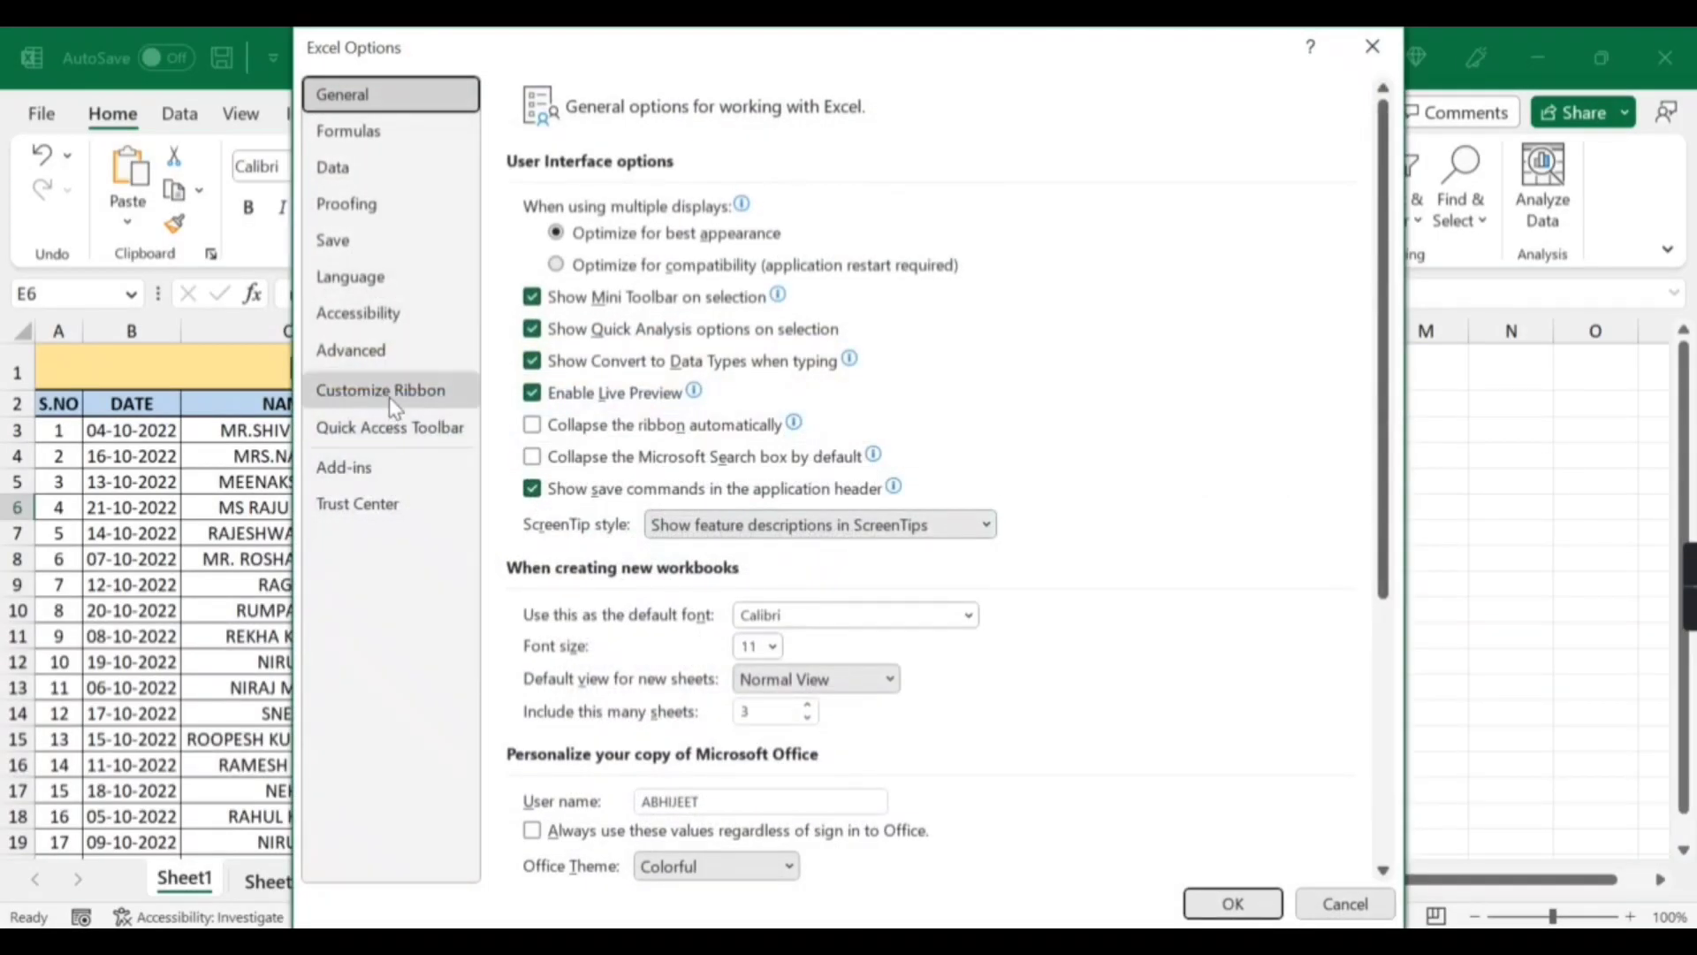
pyautogui.click(389, 396)
pyautogui.scroll(-1, 1132, 739)
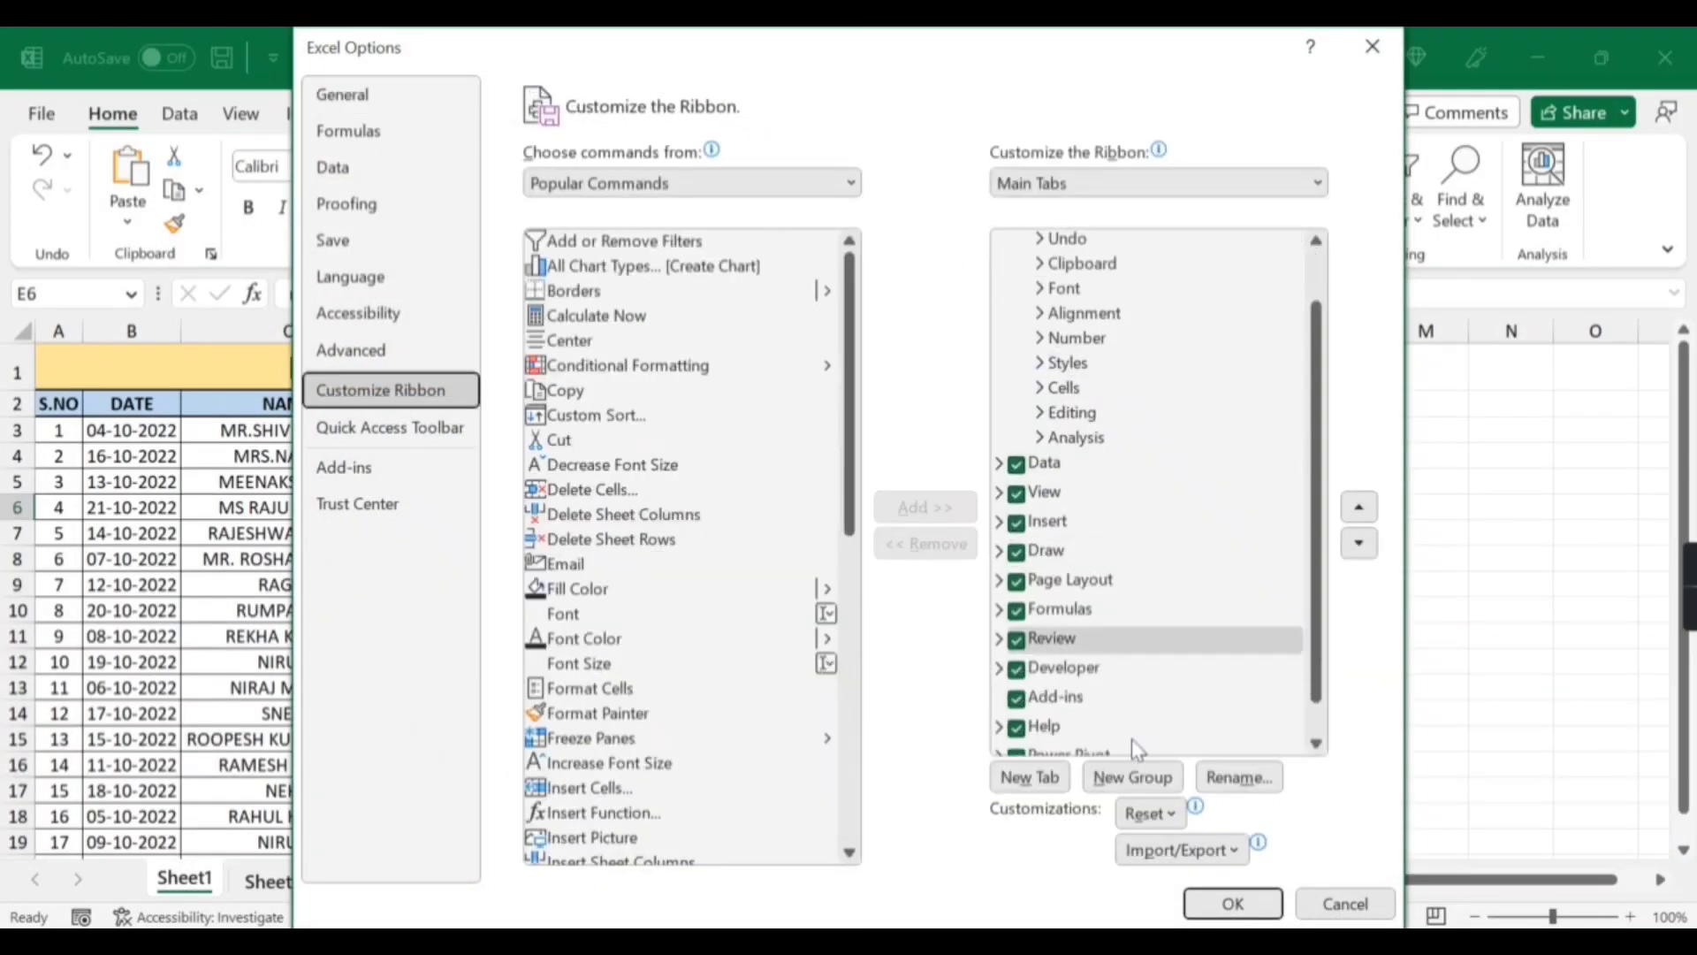
# - Reset all ribbon customizations, confirm with Yes, and close Excel Options
pyautogui.click(1150, 811)
pyautogui.click(1212, 897)
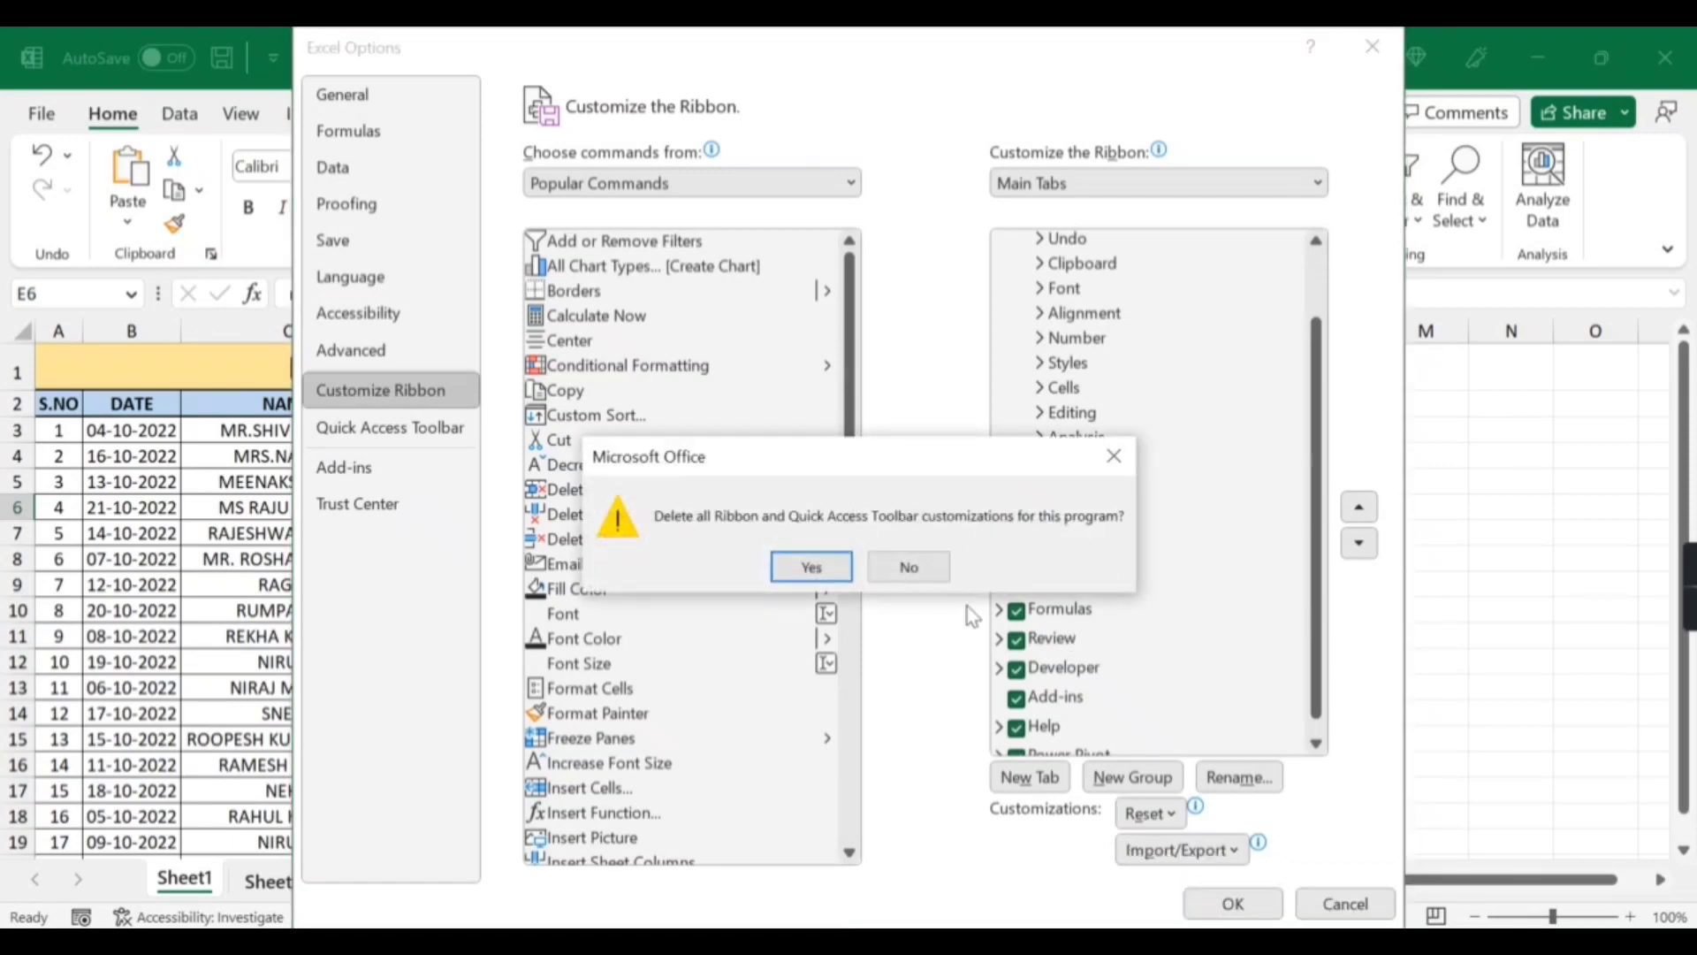
pyautogui.click(807, 569)
pyautogui.click(1234, 903)
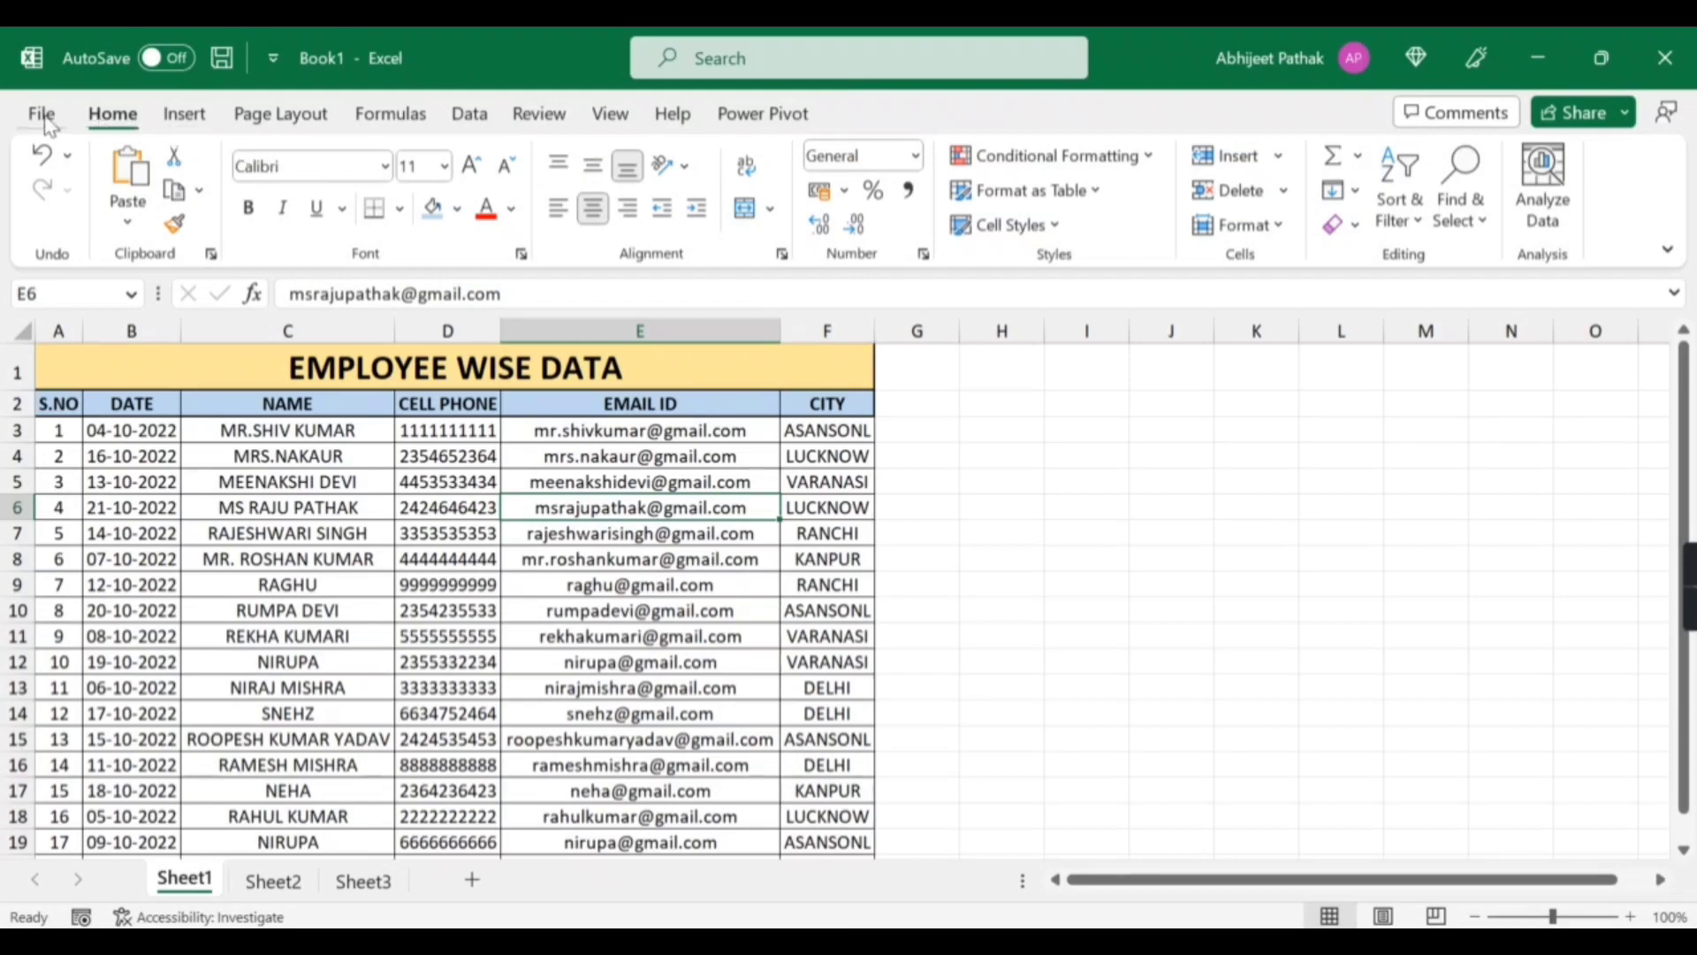
# - Open Excel Options at the Customize Ribbon settings
pyautogui.click(42, 114)
pyautogui.click(99, 875)
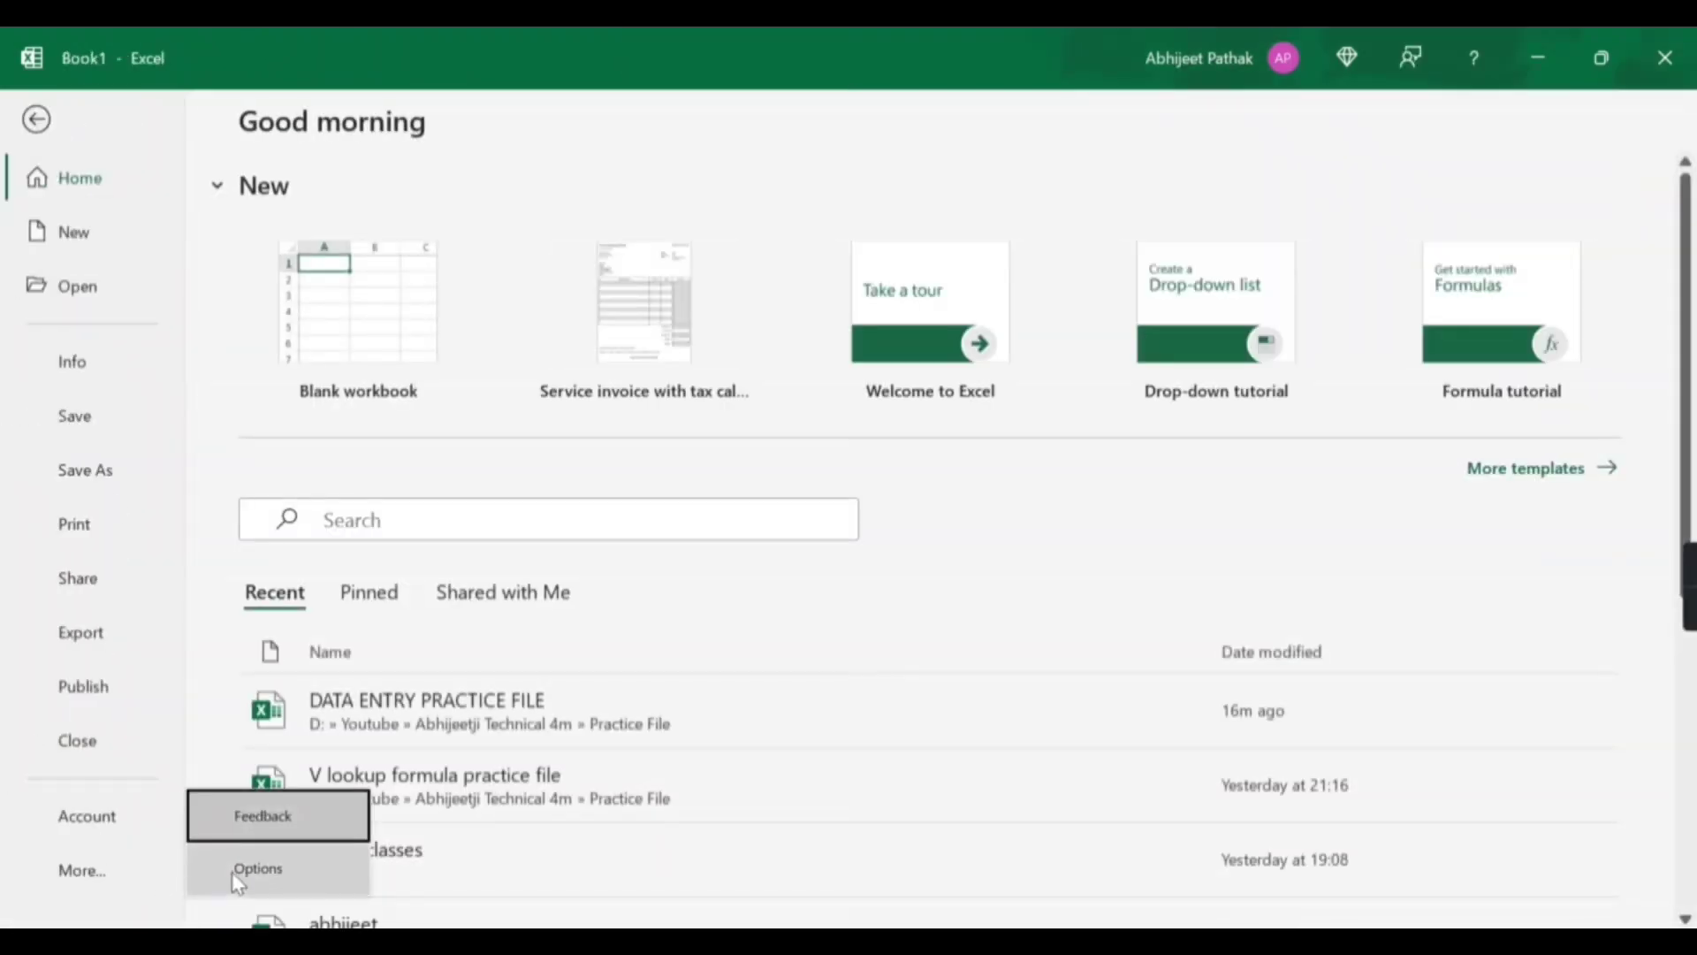
pyautogui.click(235, 871)
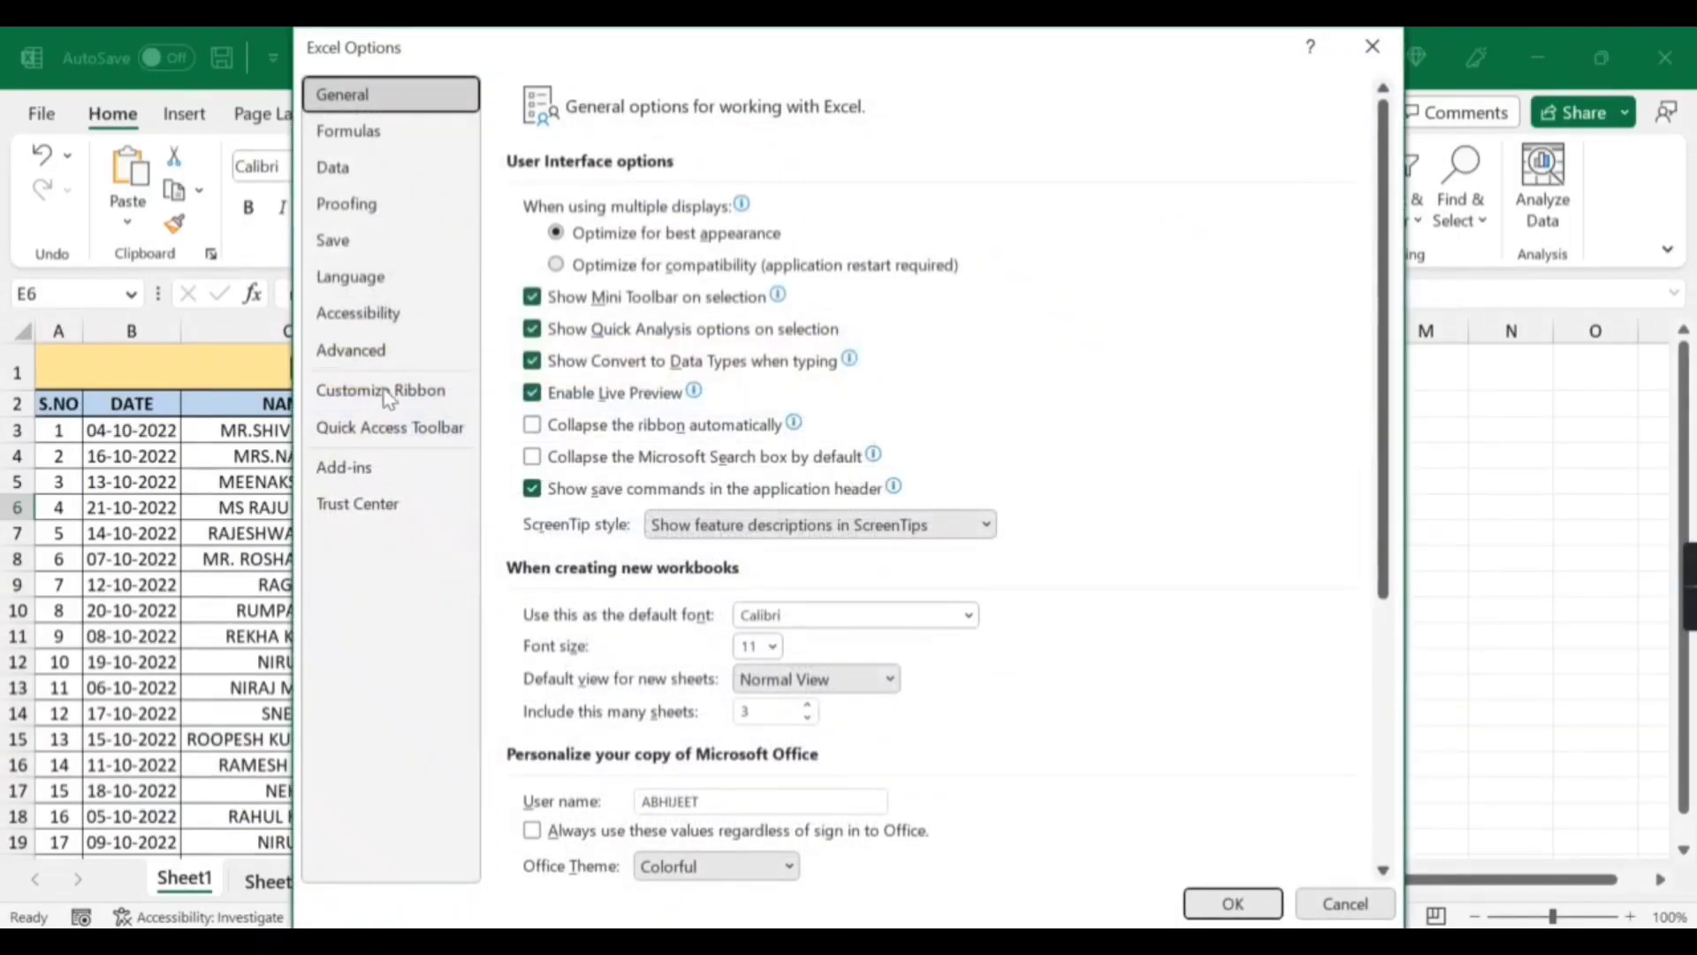
pyautogui.click(387, 397)
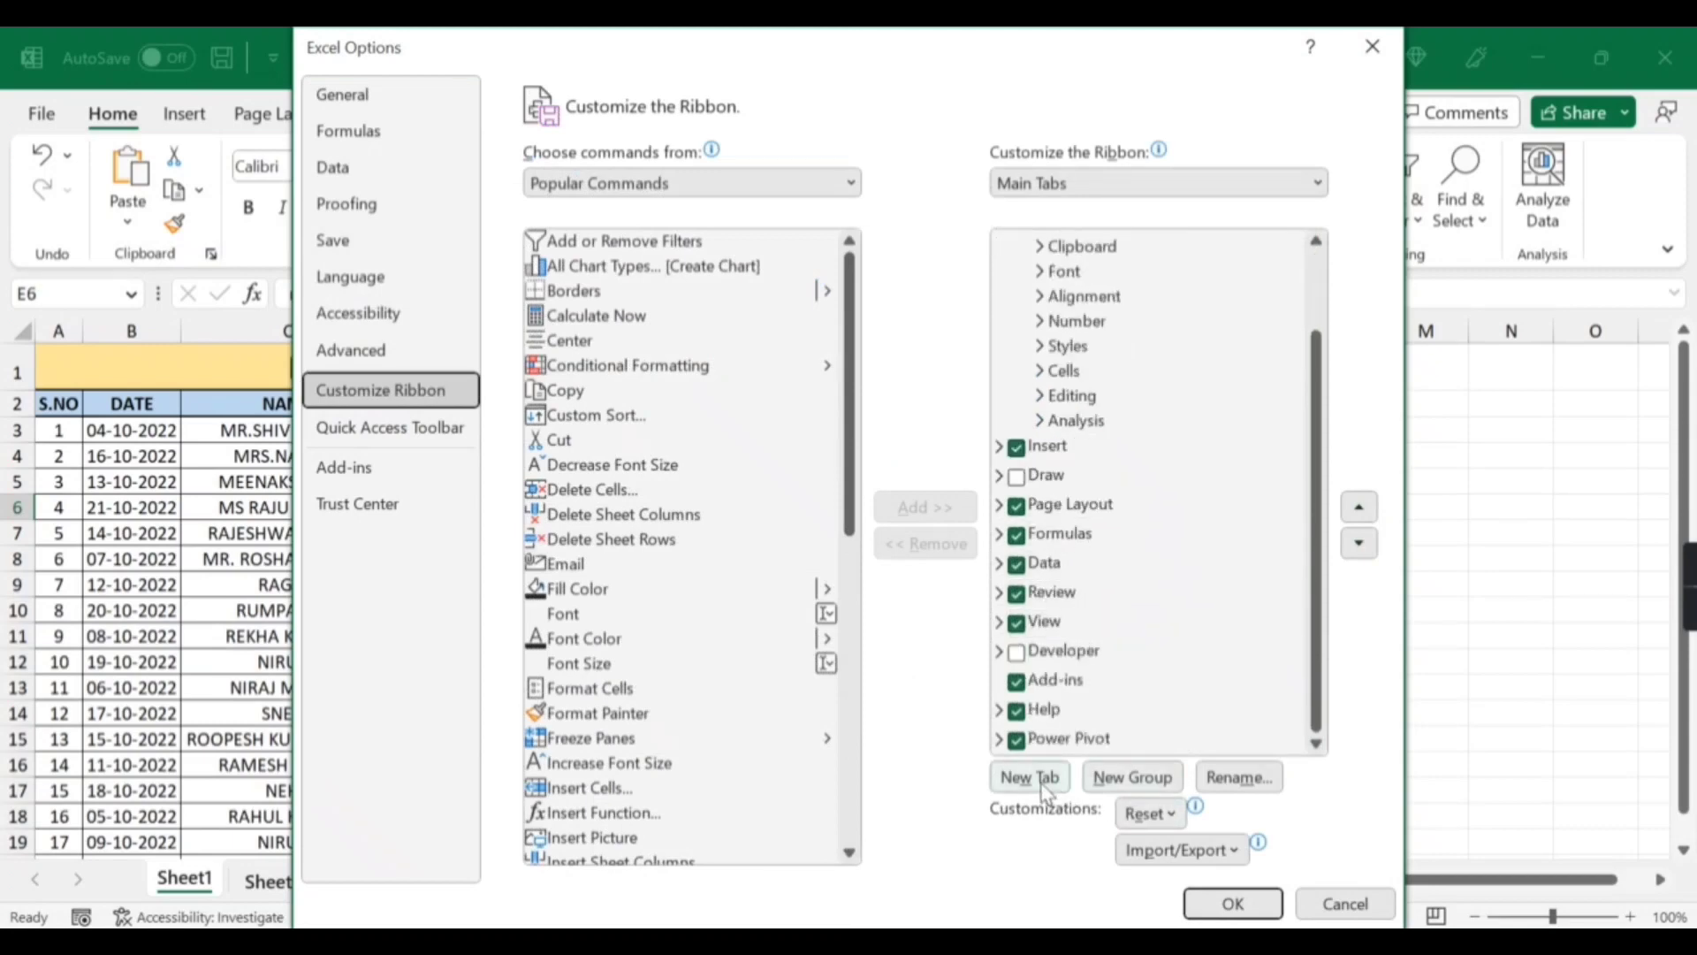
# - Add a New Tab with its group and rename the tab FORMATTING
pyautogui.click(1038, 781)
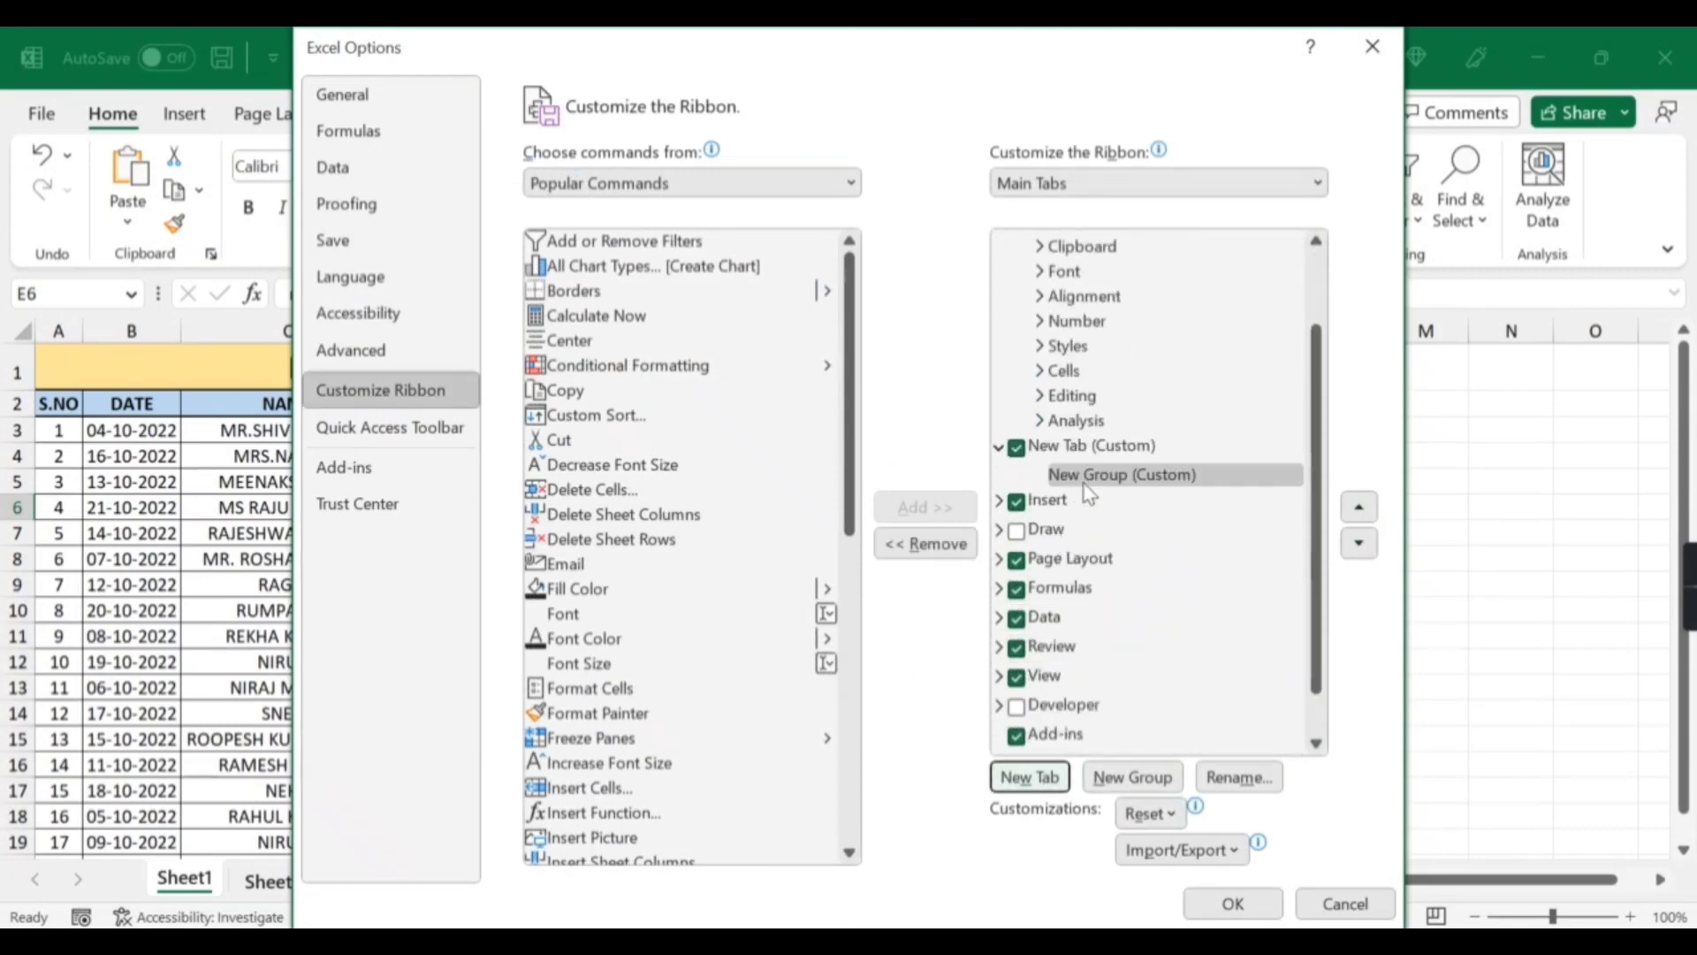
pyautogui.rightClick(1085, 449)
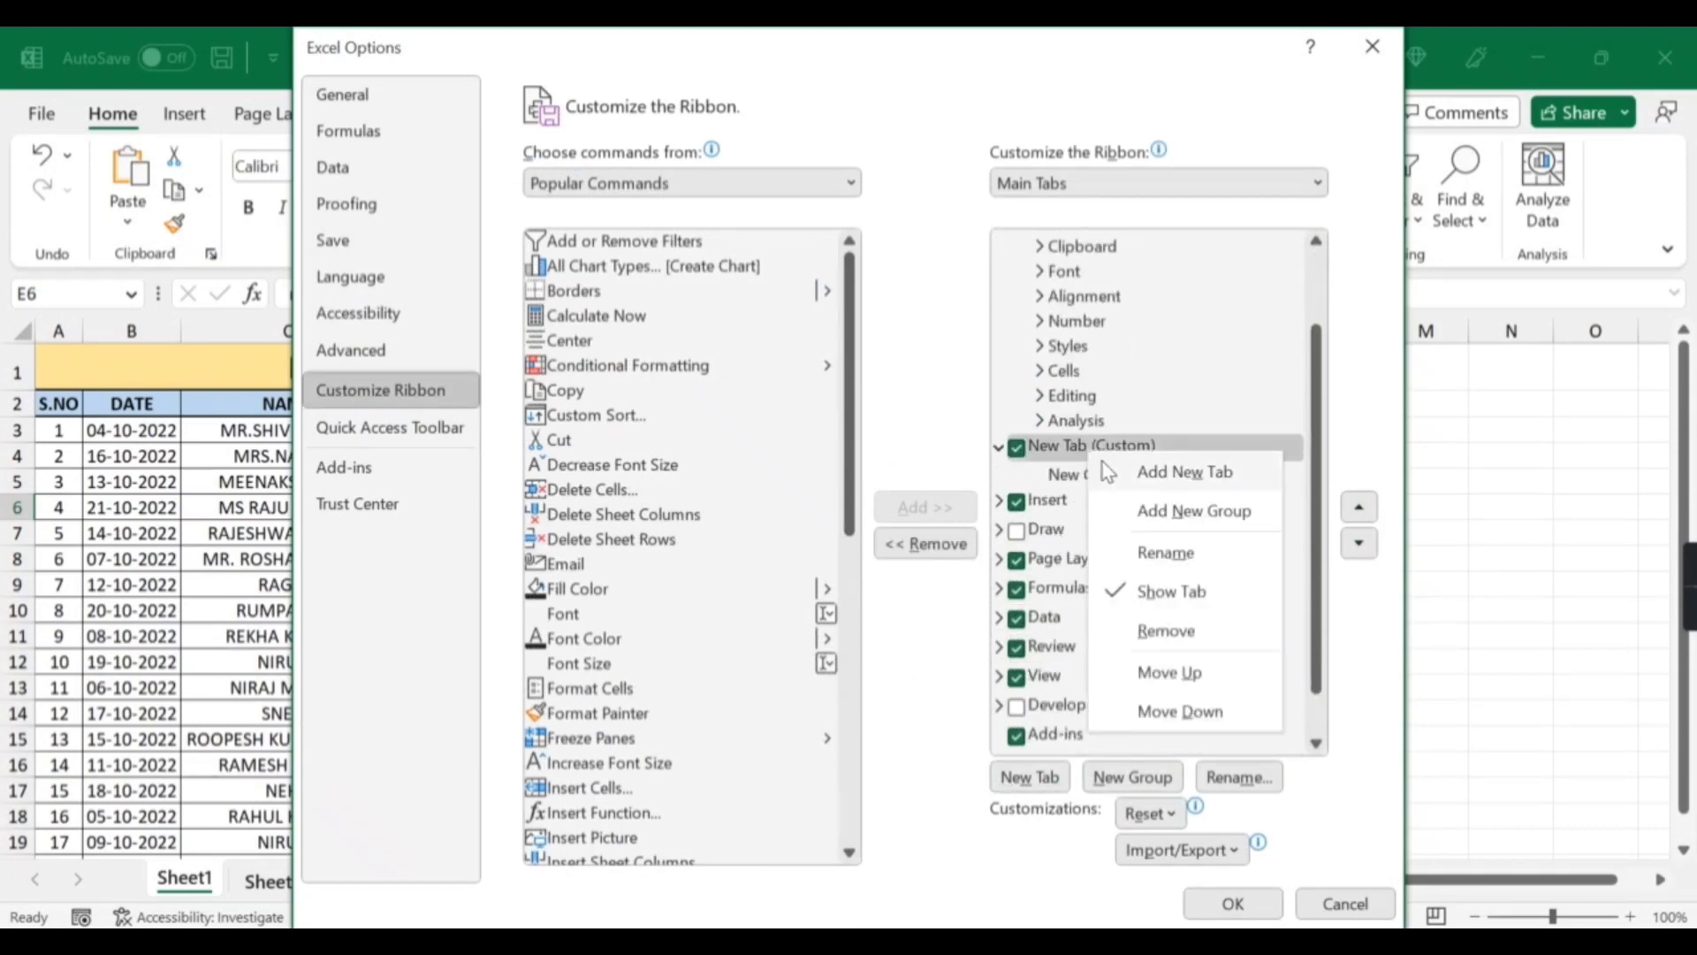
pyautogui.click(1161, 562)
pyautogui.write('ATTING')
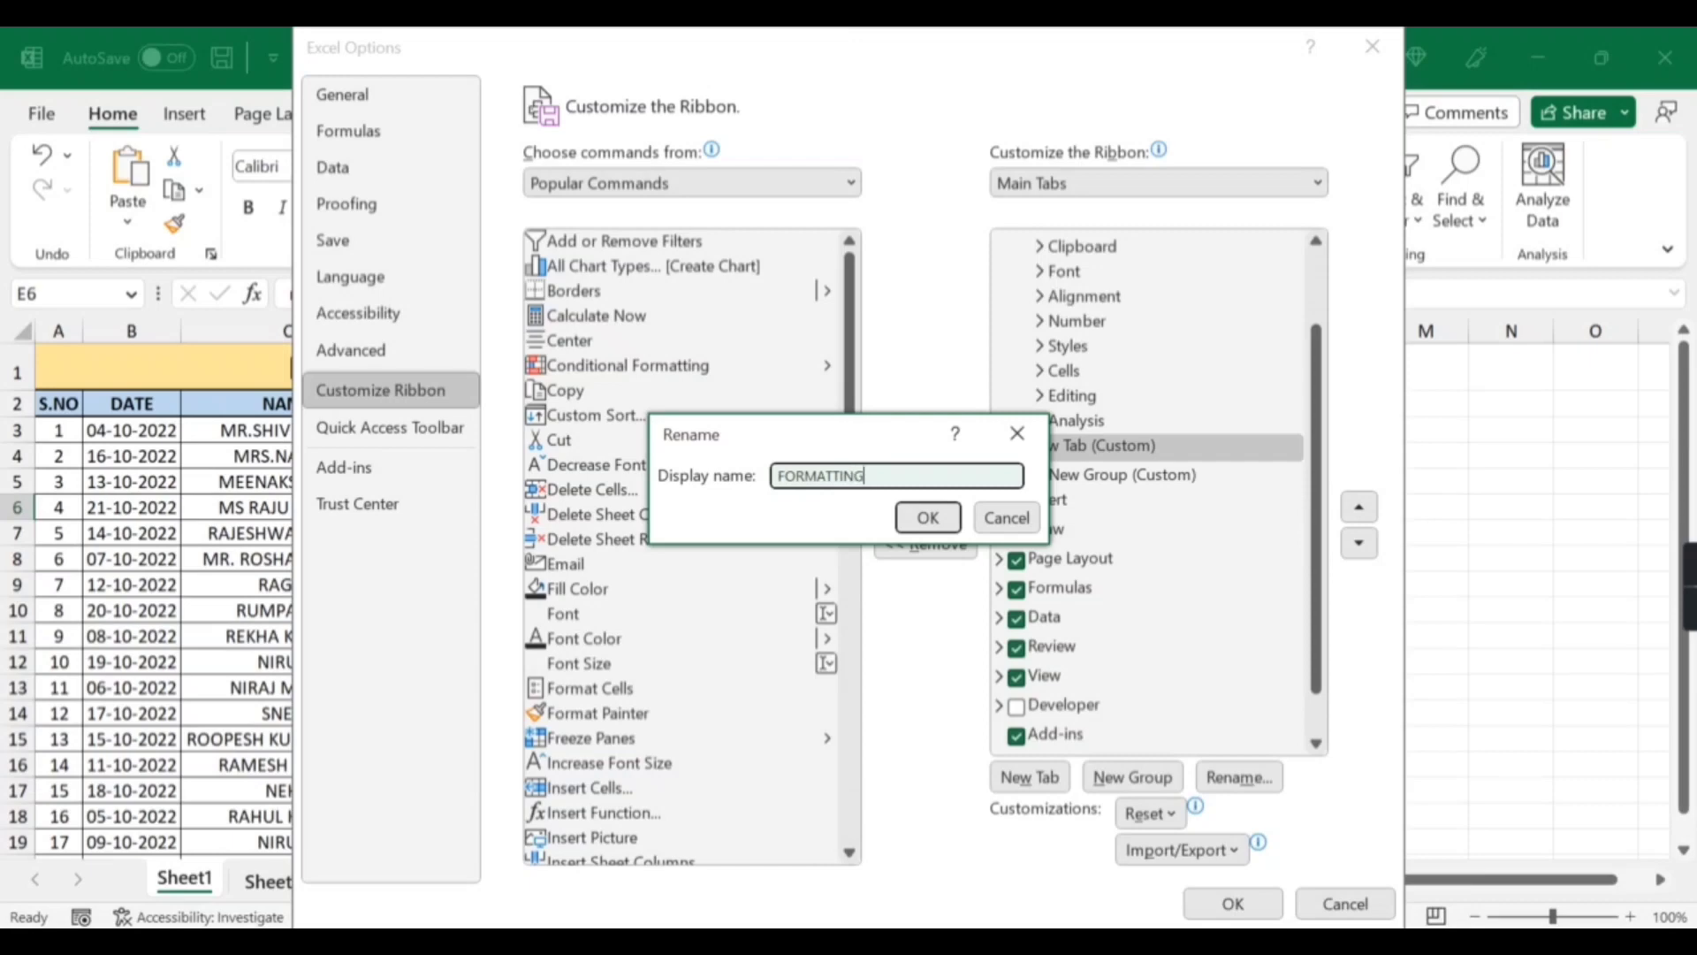
pyautogui.click(907, 528)
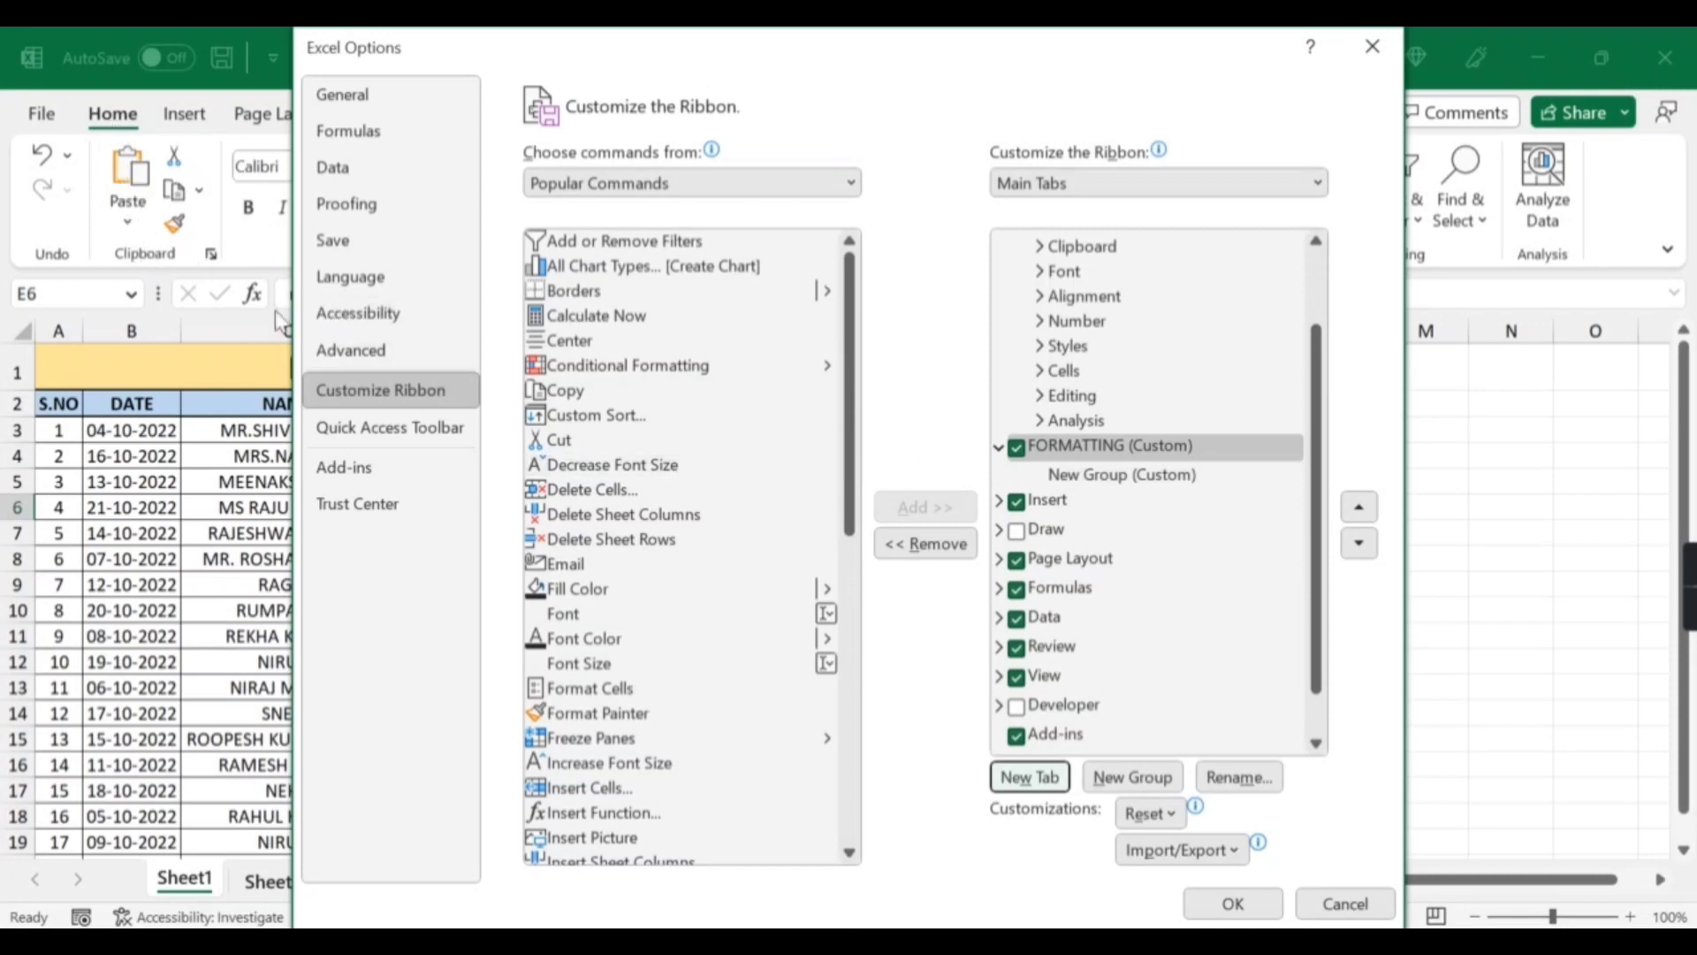
# - Rename New Group (Custom) under FORMATTING to FONT
pyautogui.click(1095, 486)
pyautogui.rightClick(1092, 492)
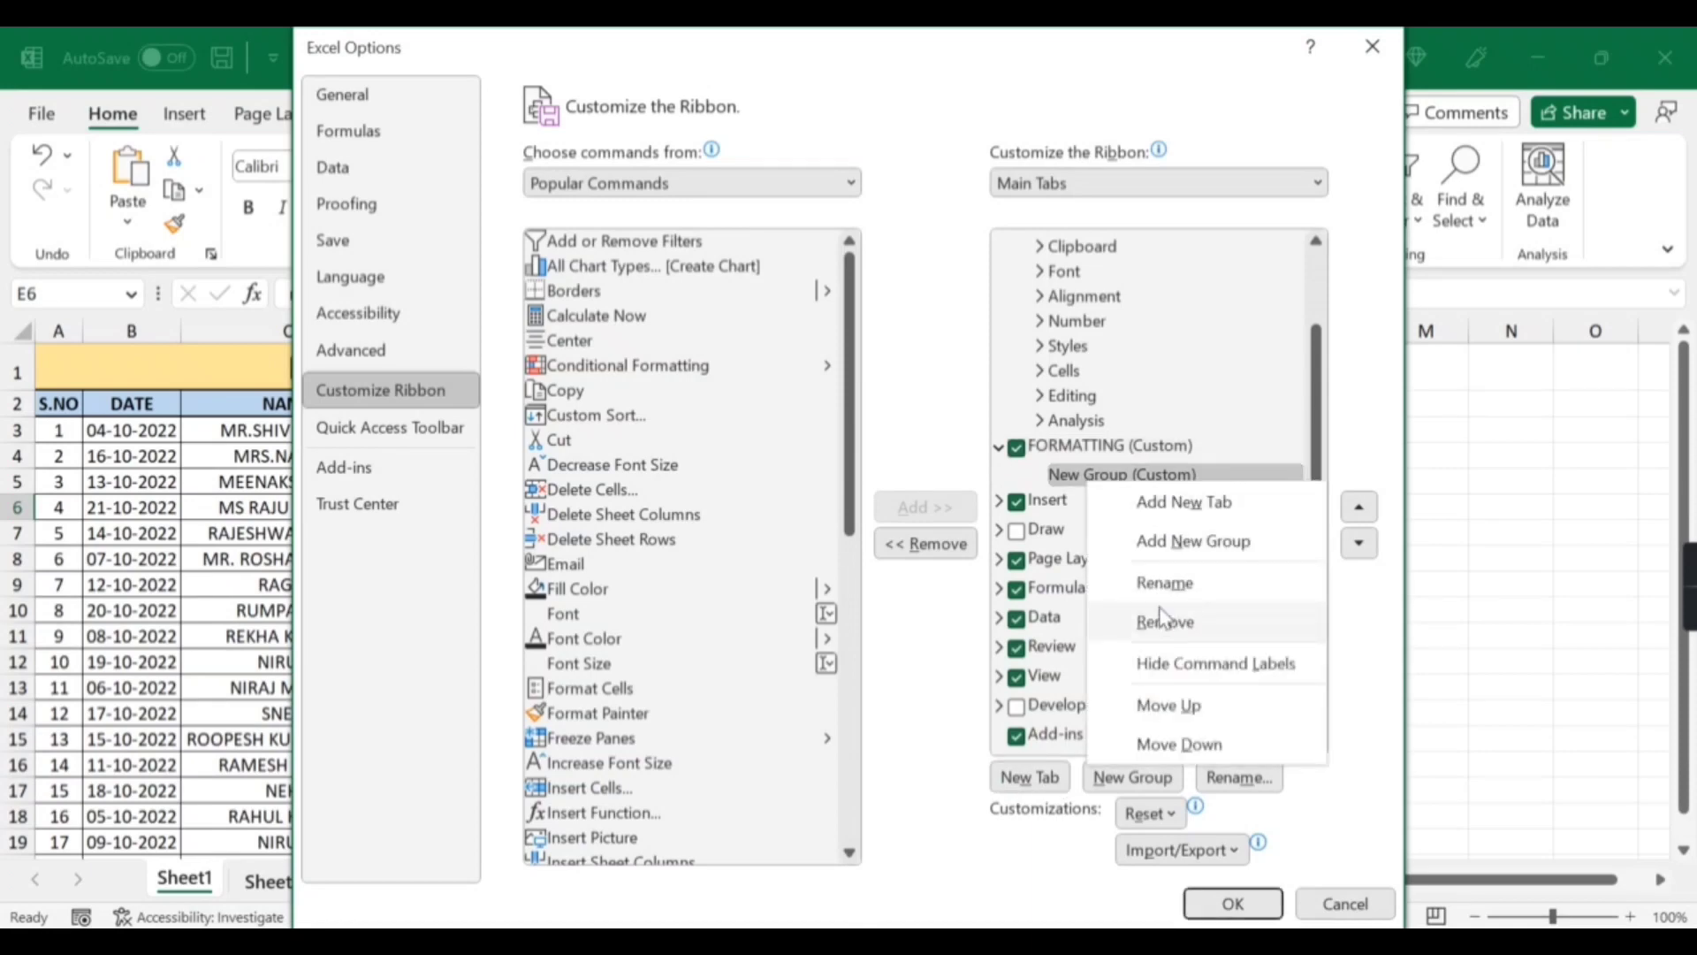
pyautogui.click(1164, 583)
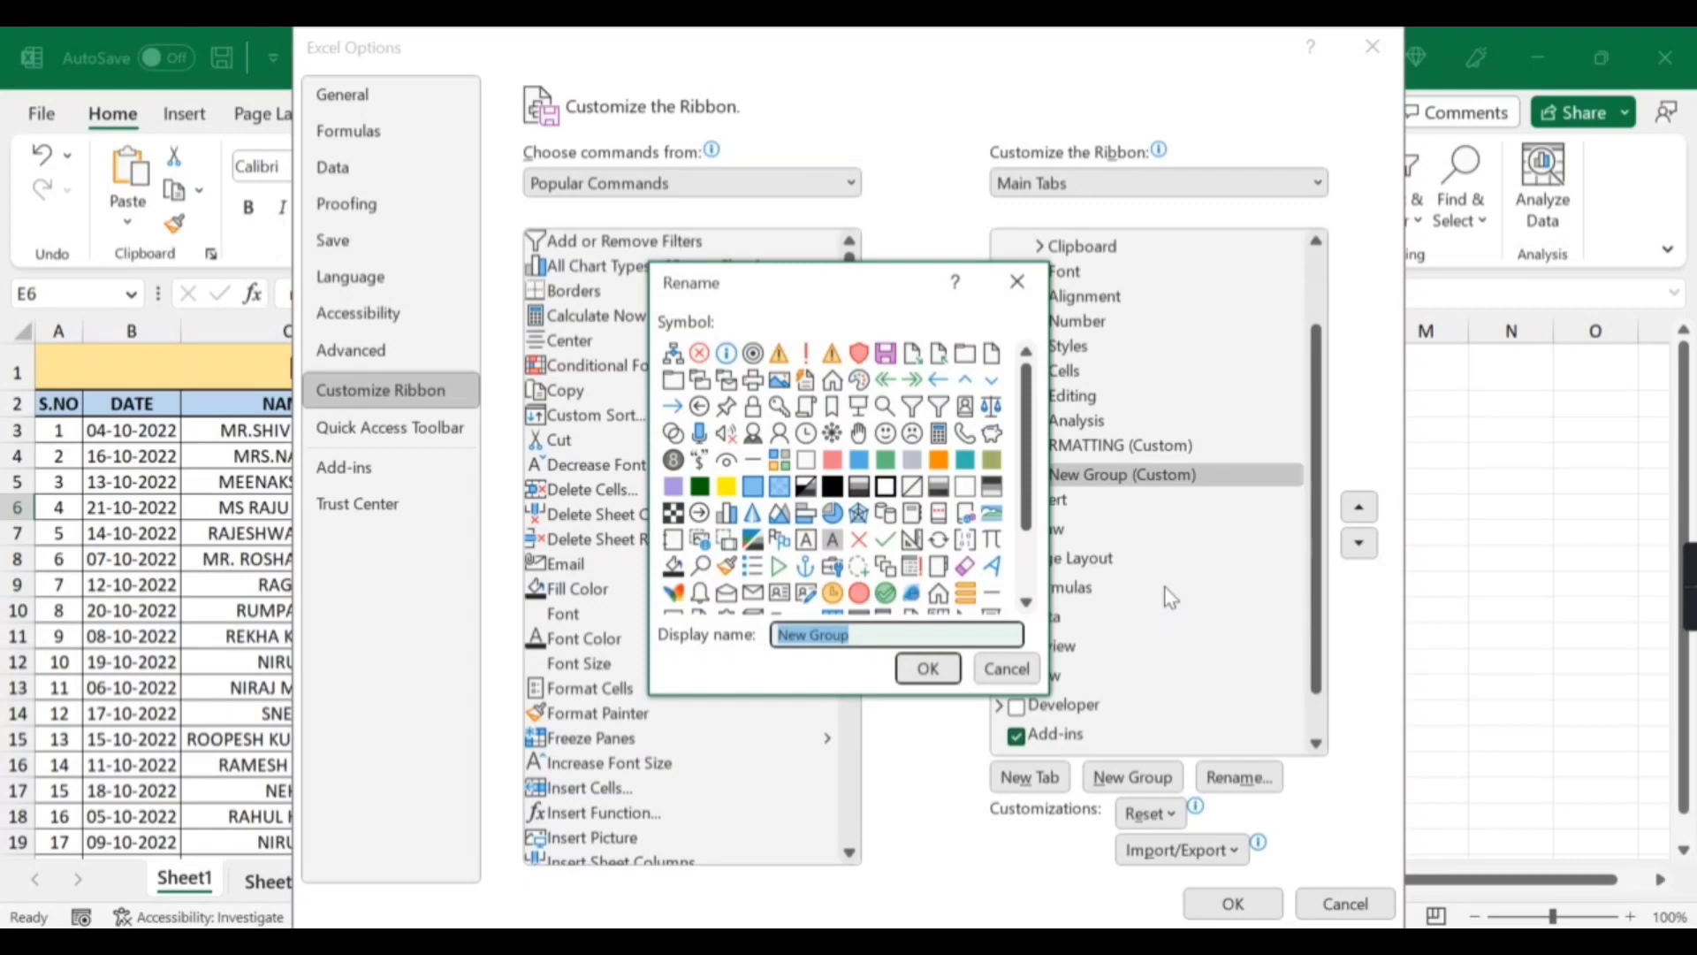
pyautogui.write('FONT')
pyautogui.click(938, 665)
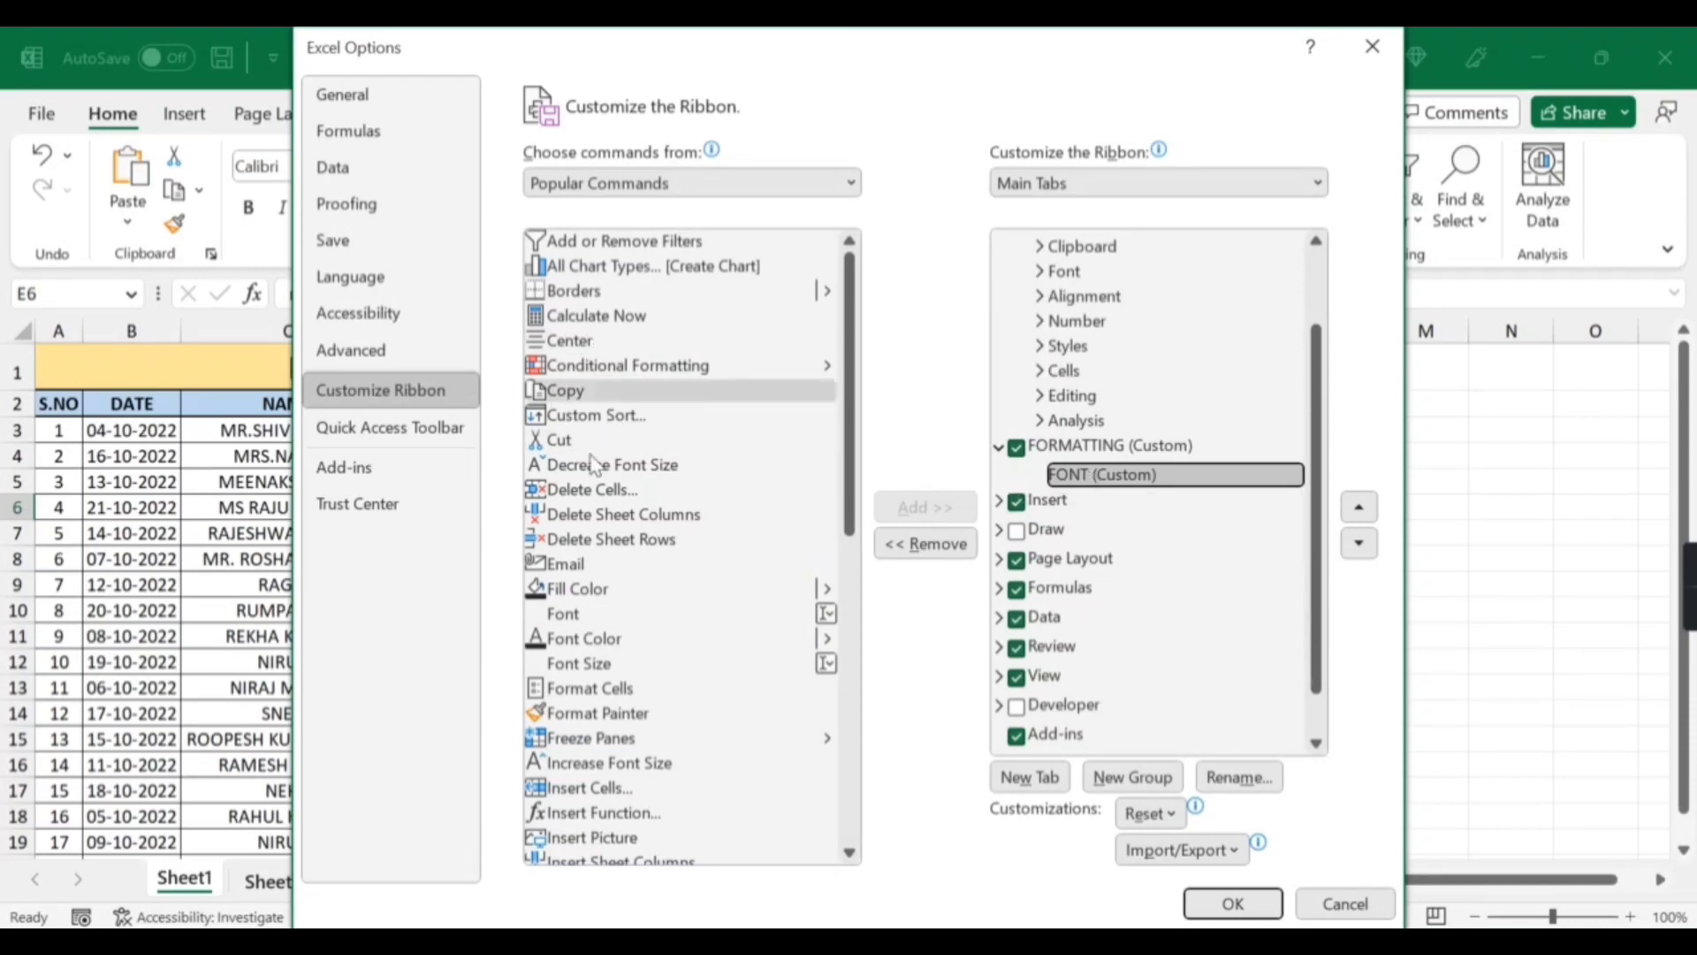
# - Add Fill Color to the FONT group; adding Font directly to the tab is rejected
pyautogui.click(582, 591)
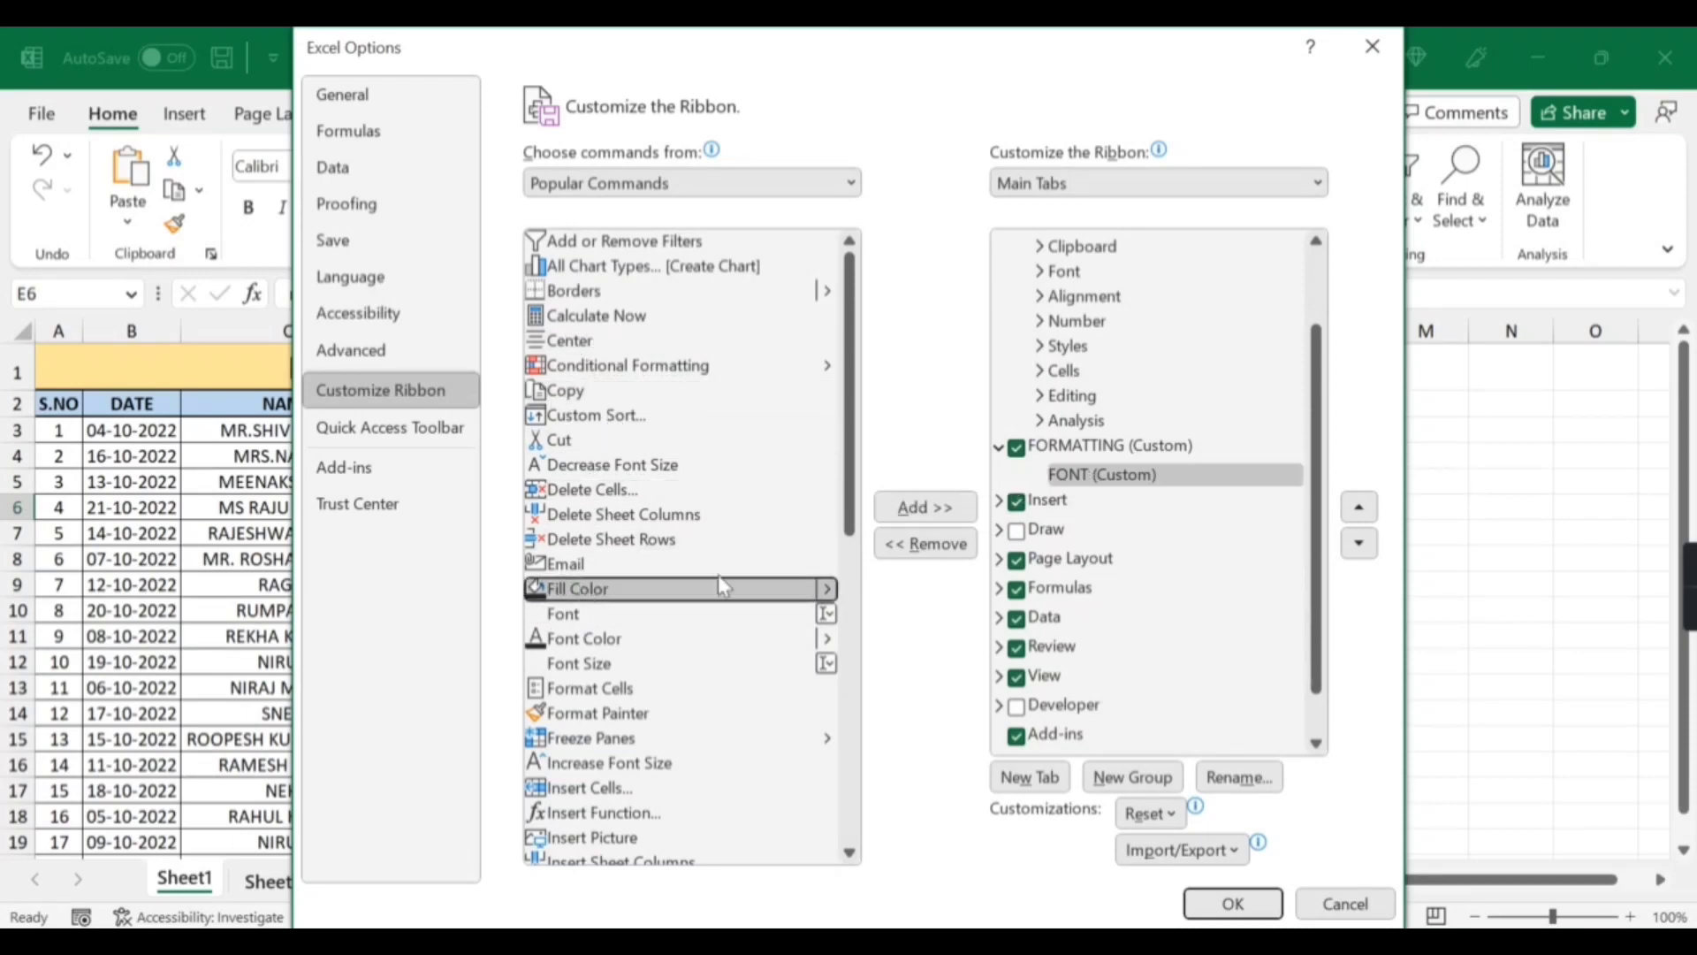
pyautogui.click(928, 508)
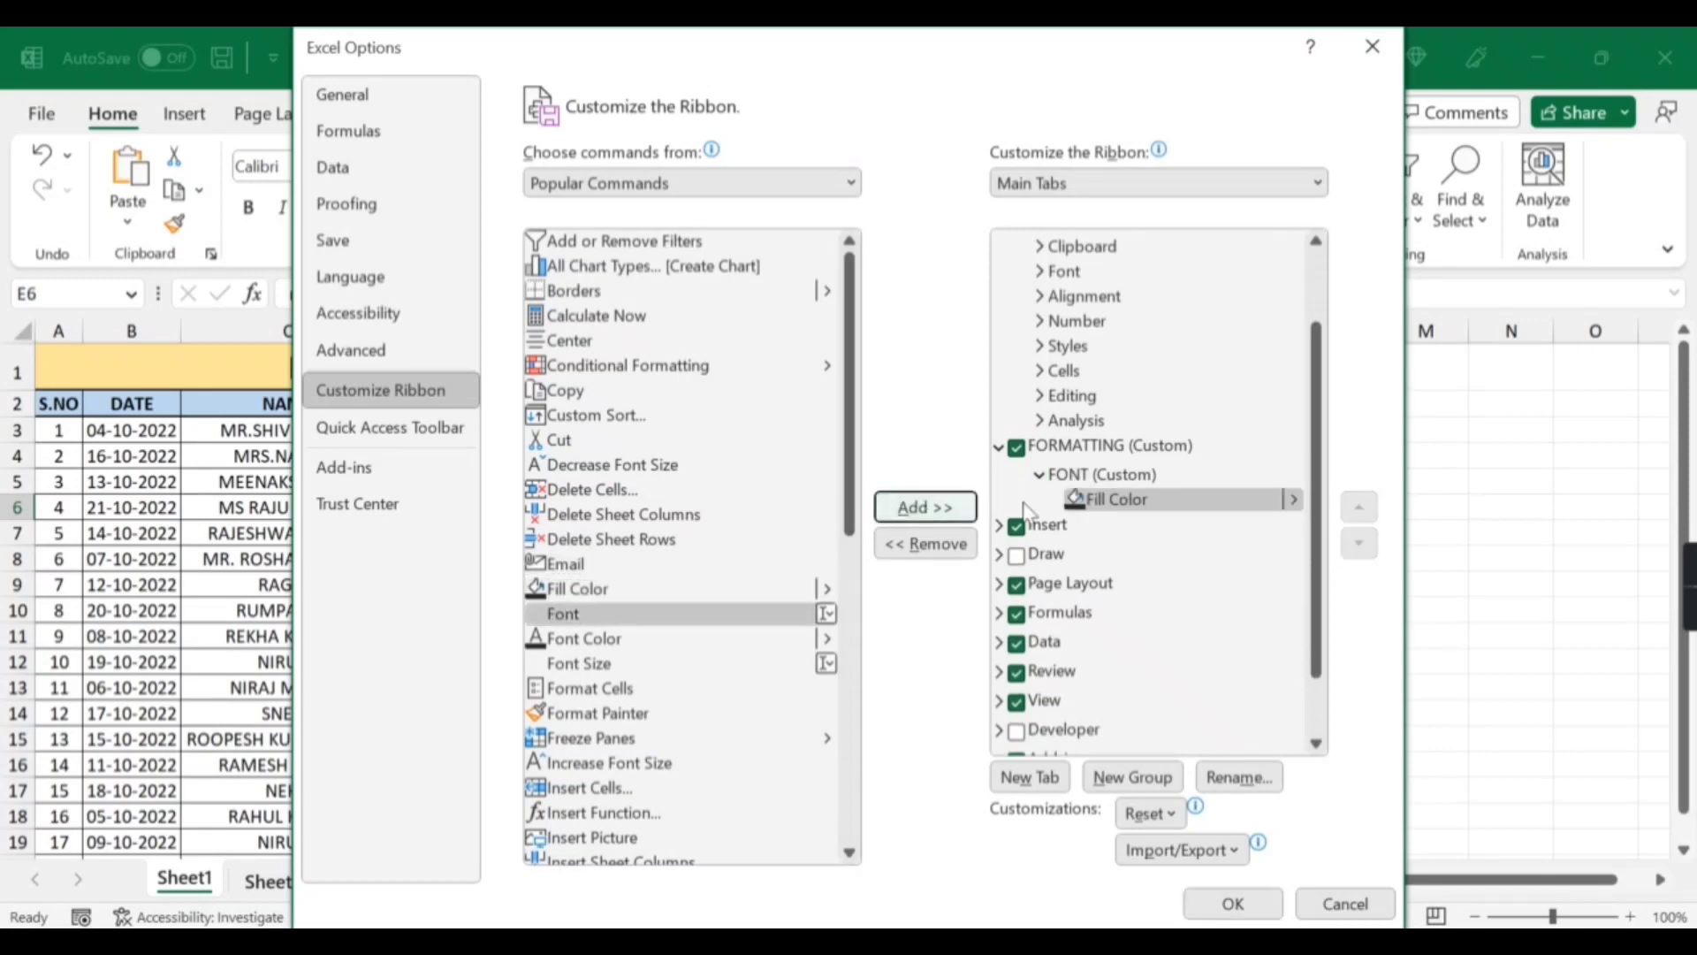
pyautogui.click(1120, 446)
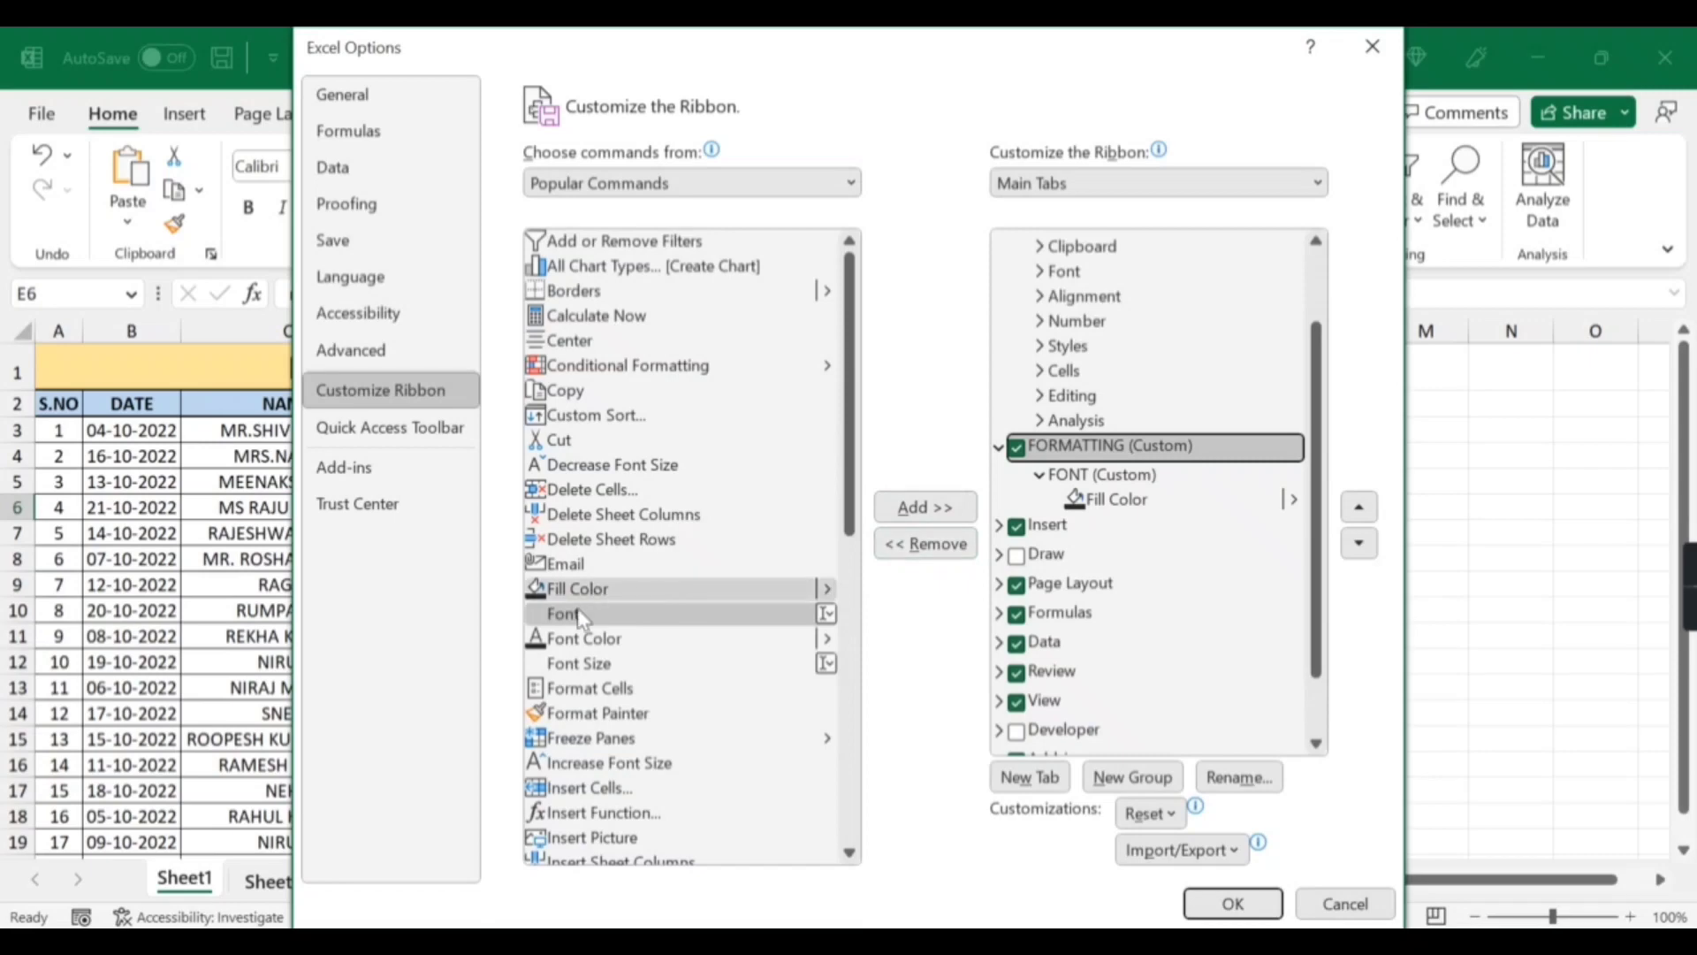
pyautogui.click(672, 613)
pyautogui.click(943, 509)
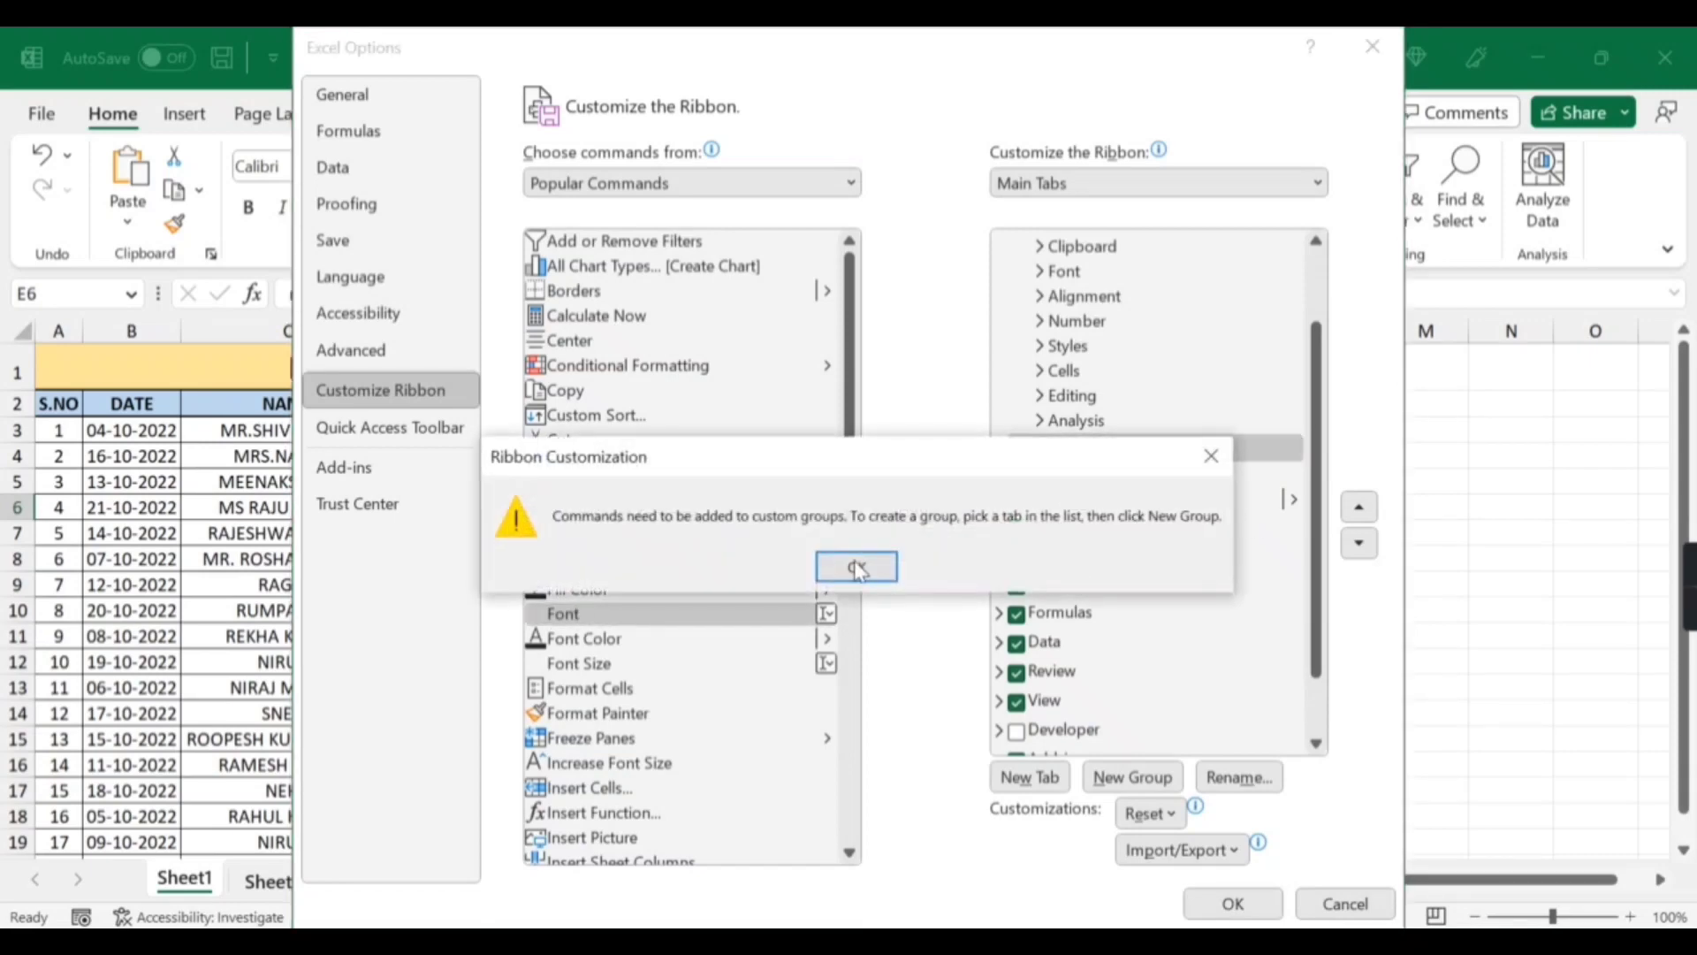
pyautogui.click(1224, 460)
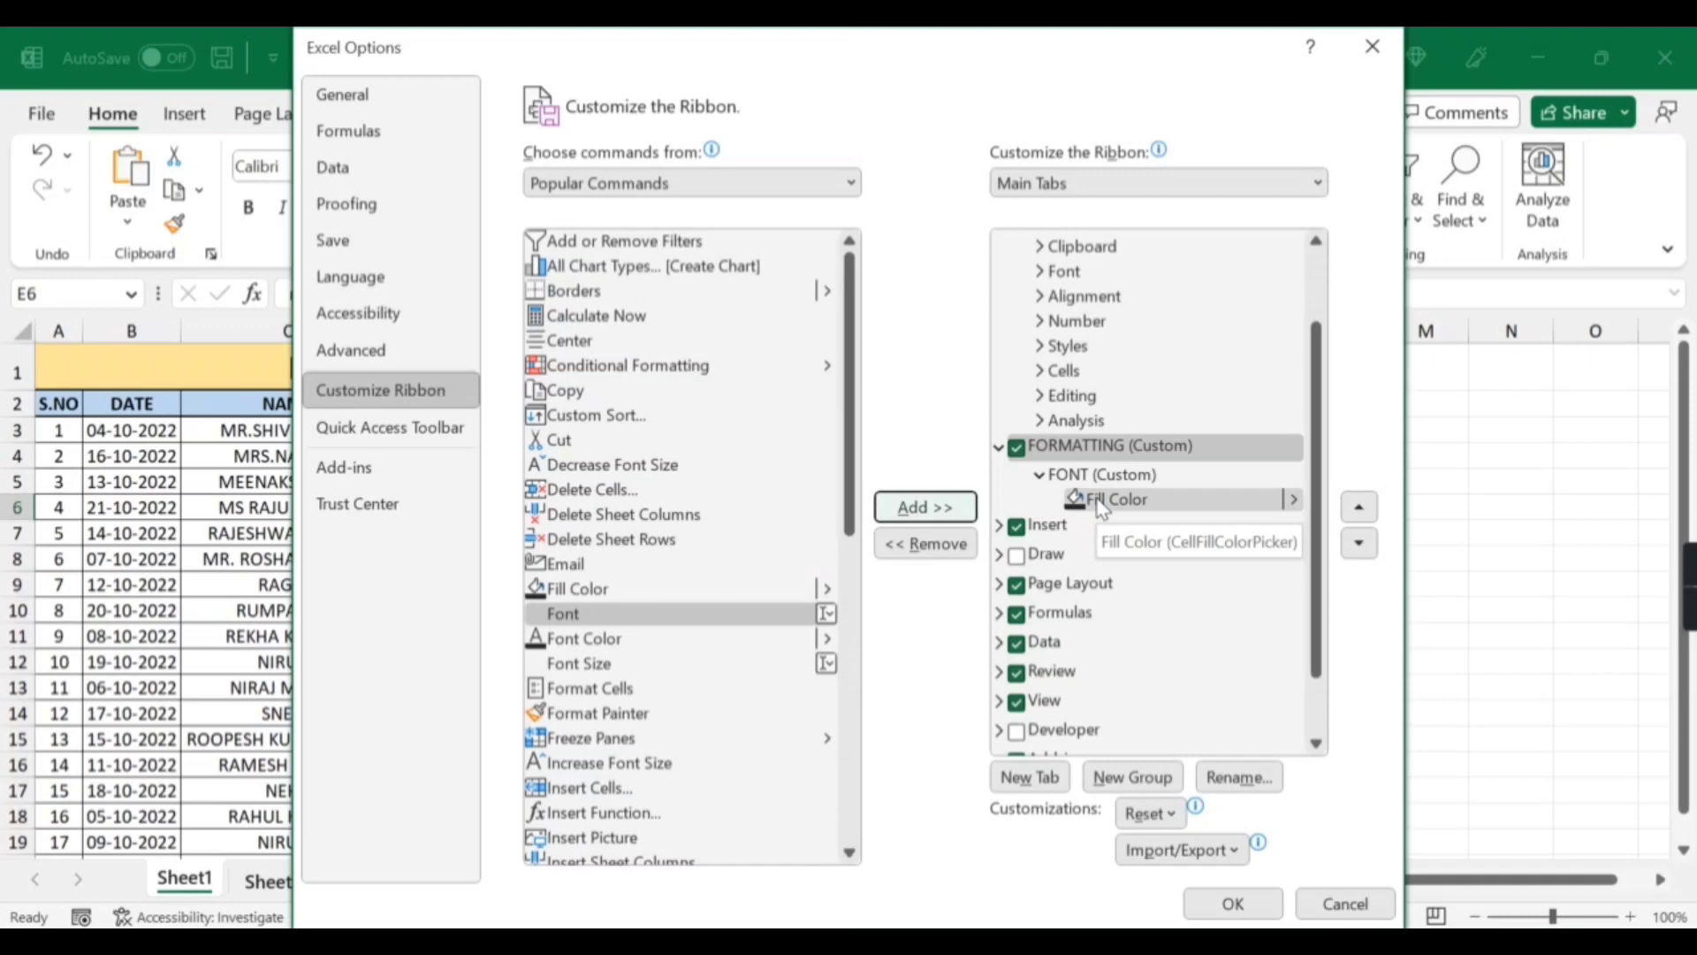
pyautogui.click(1103, 475)
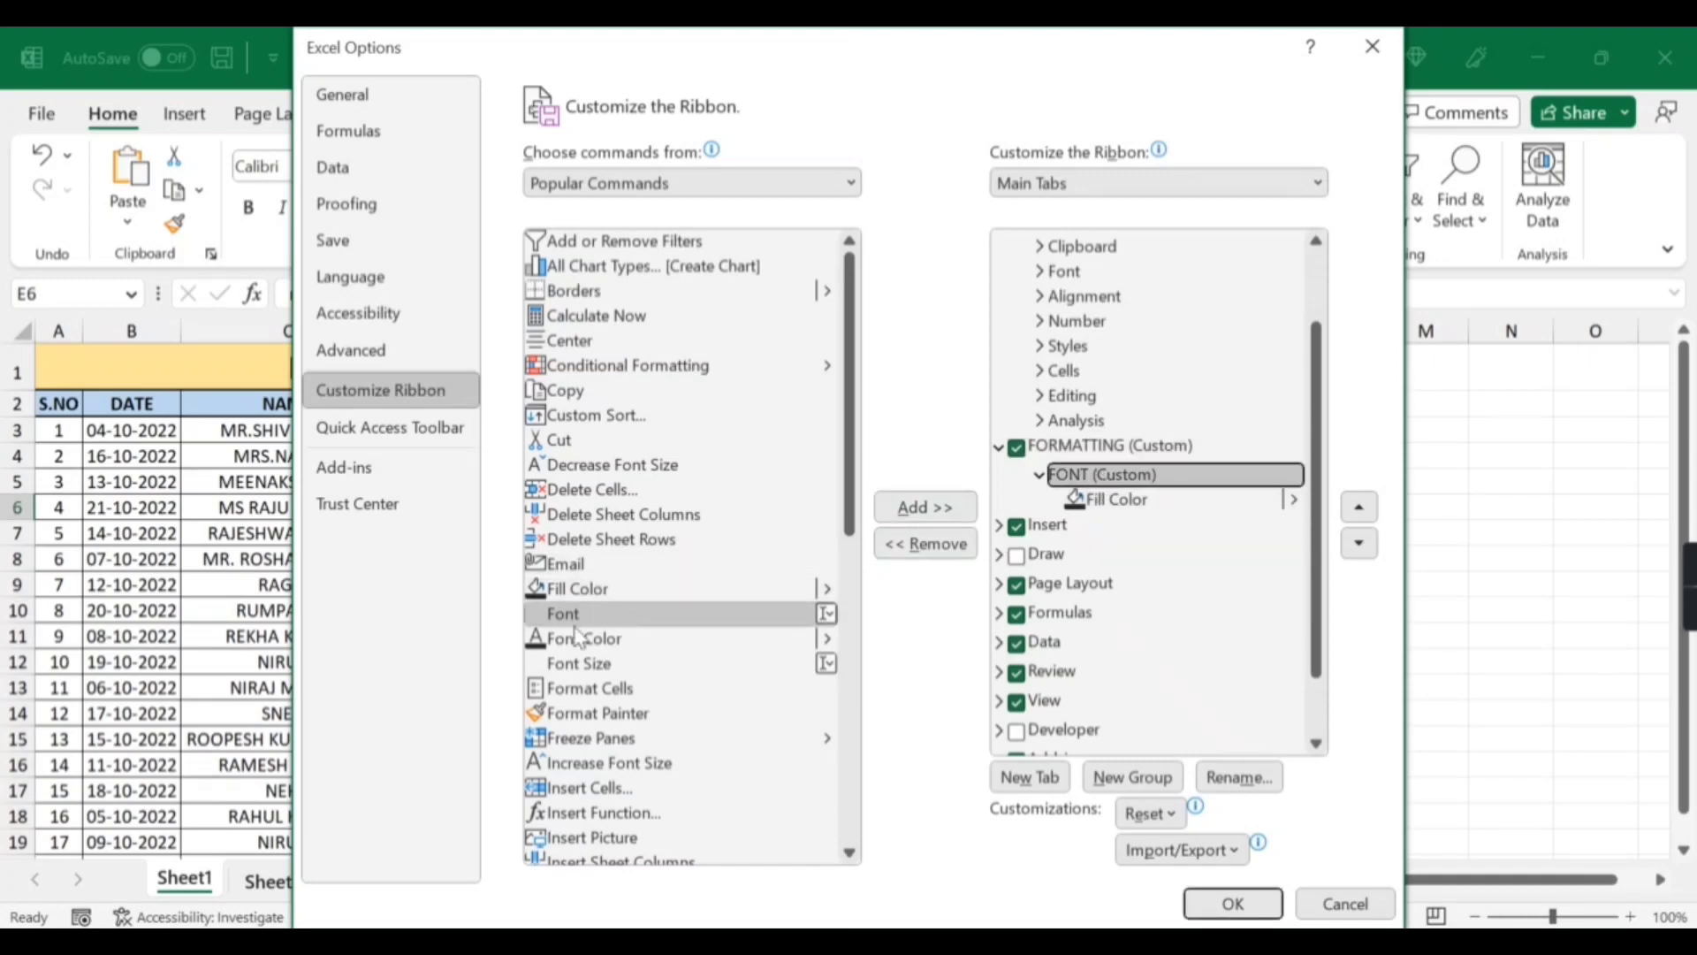
# - Add Font Size and Format Painter to the FONT group and apply the ribbon changes
pyautogui.click(584, 663)
pyautogui.click(919, 508)
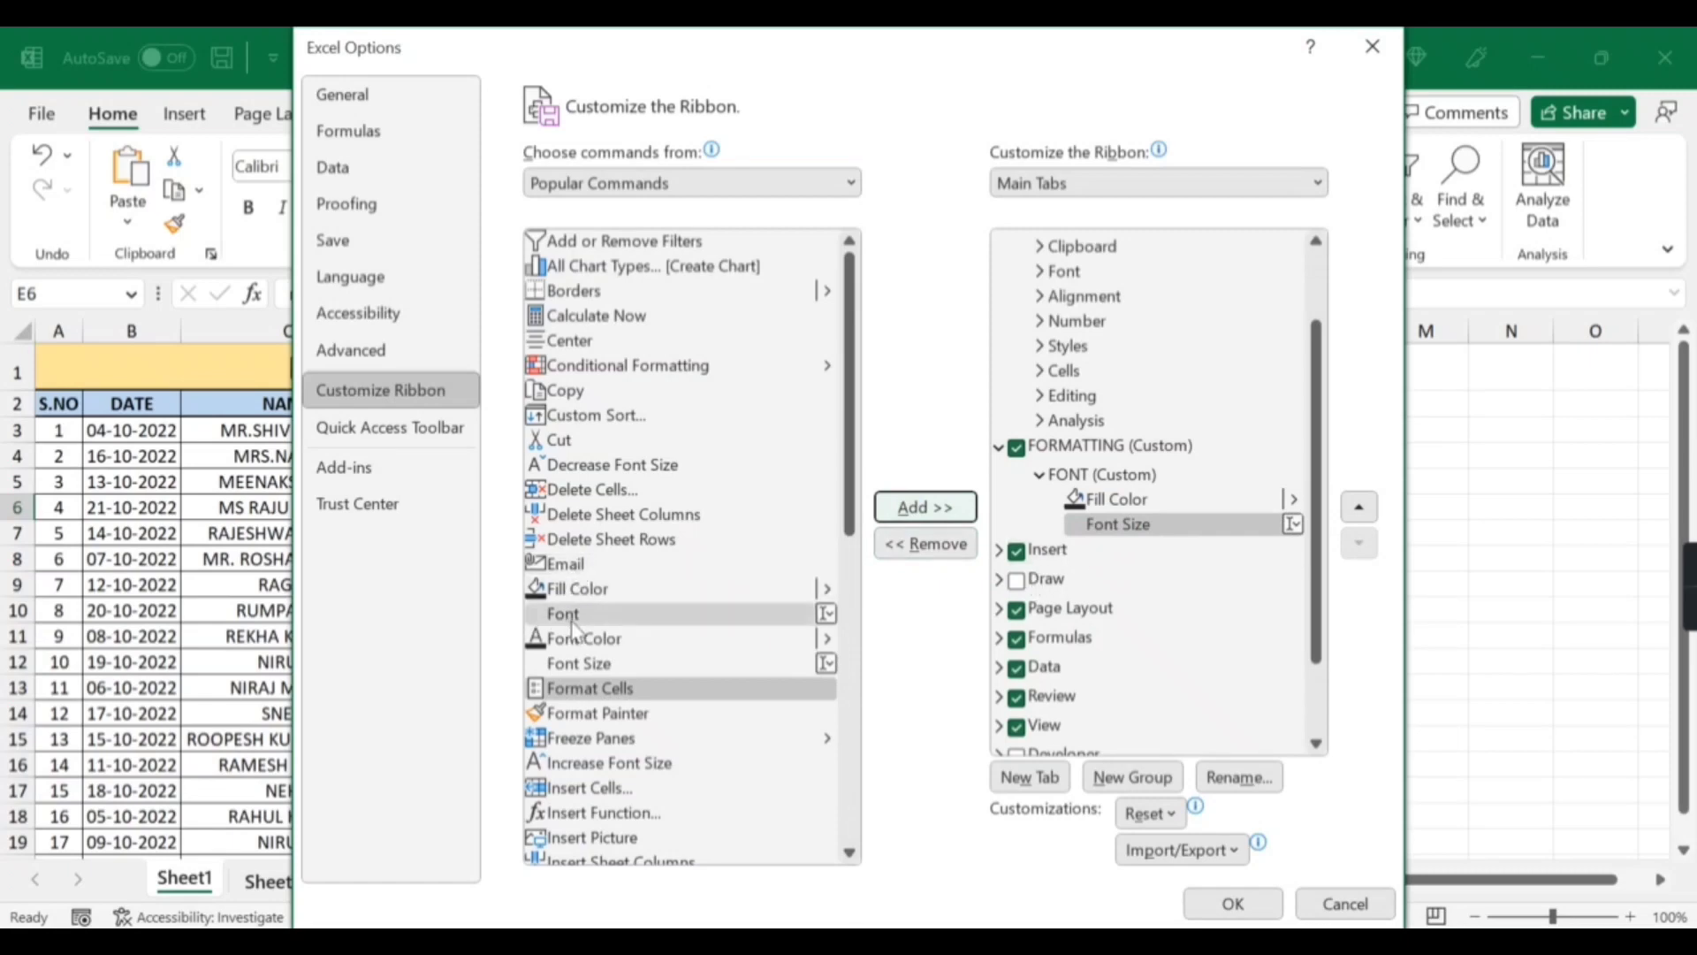
pyautogui.click(690, 713)
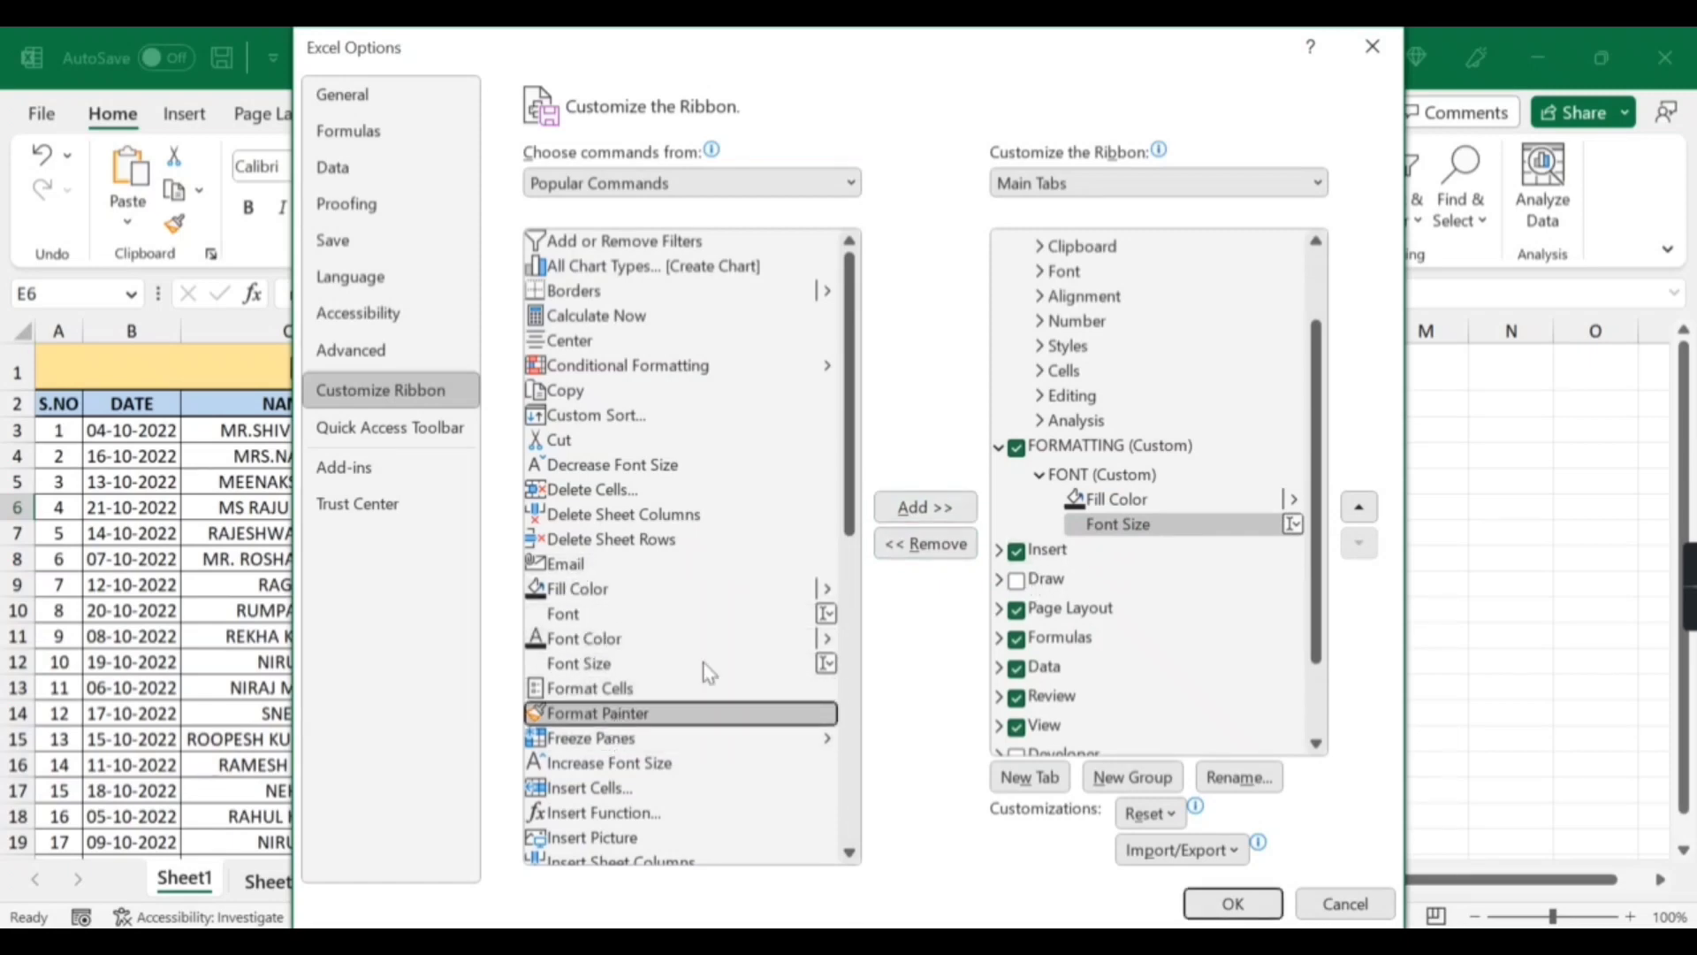
pyautogui.click(927, 508)
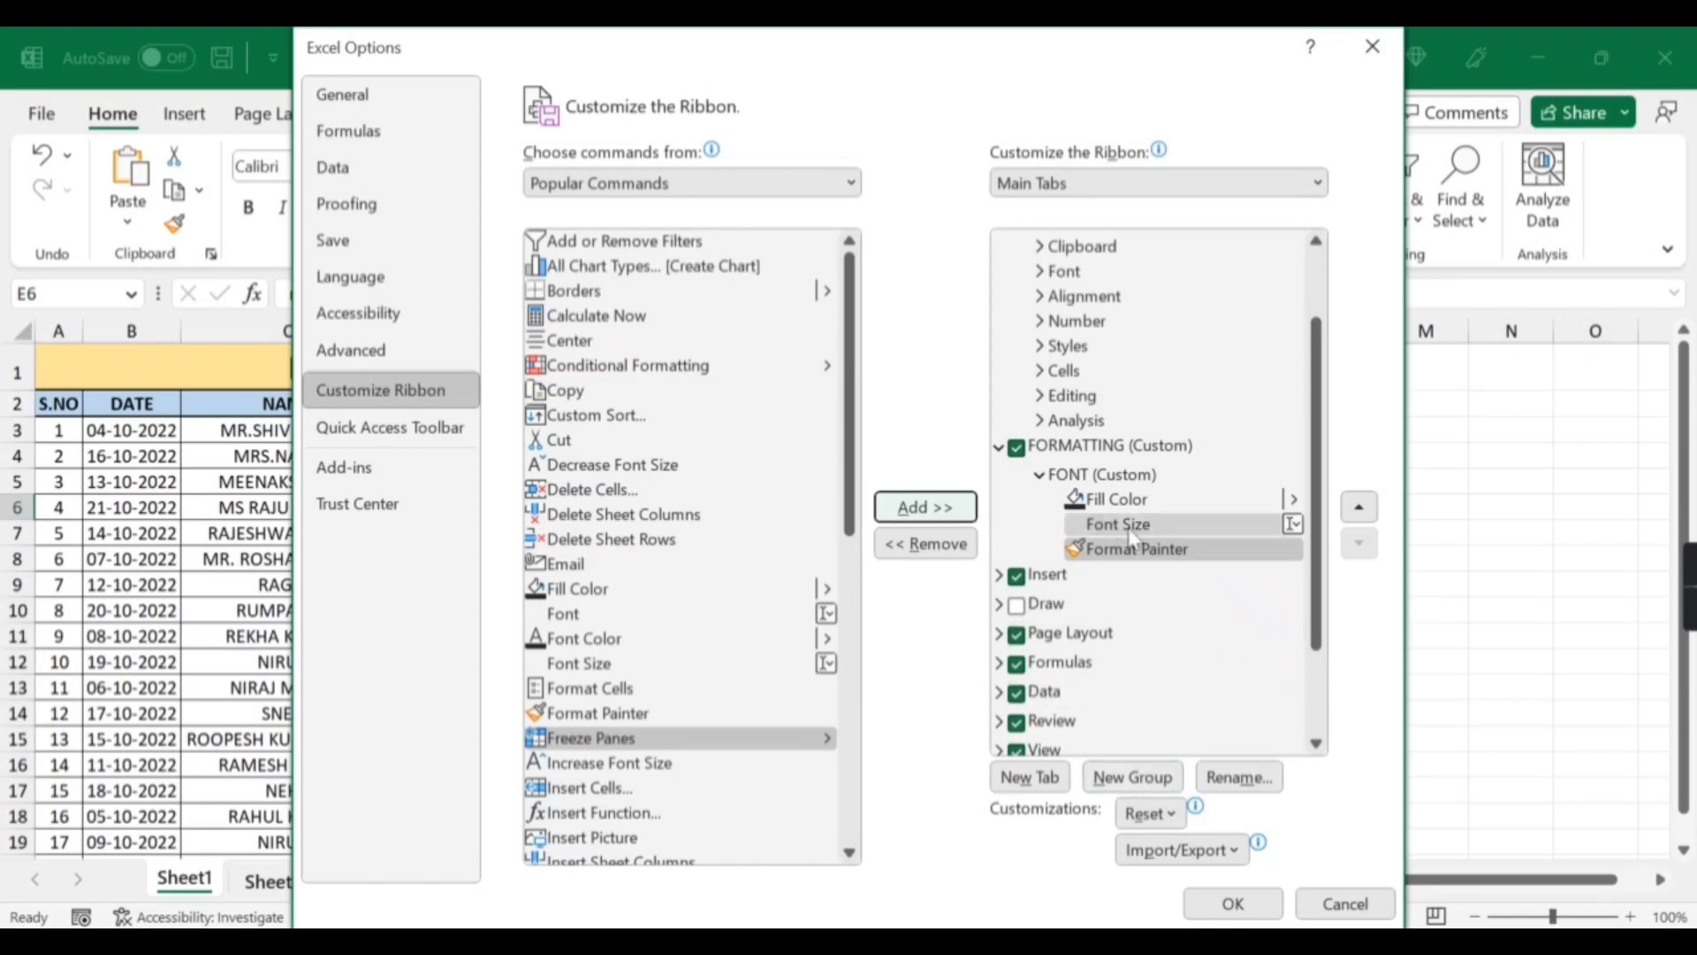
pyautogui.click(1228, 905)
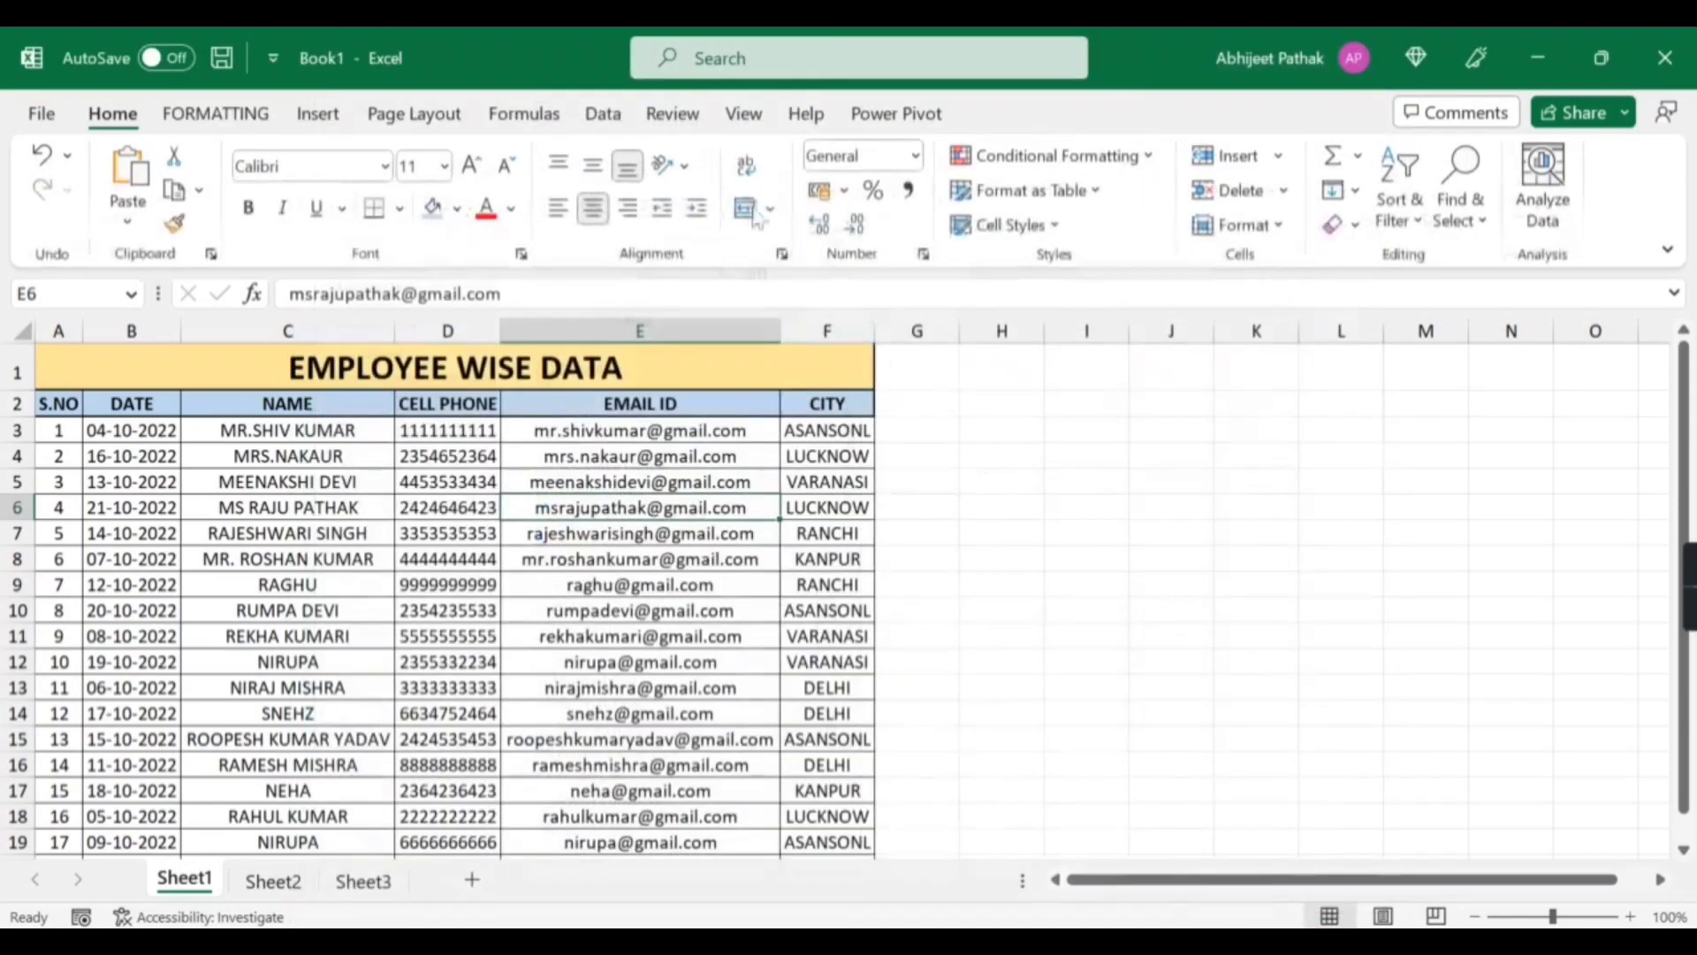
# - View the FORMATTING tab's commands, then open the File backstage's extra options
pyautogui.click(216, 115)
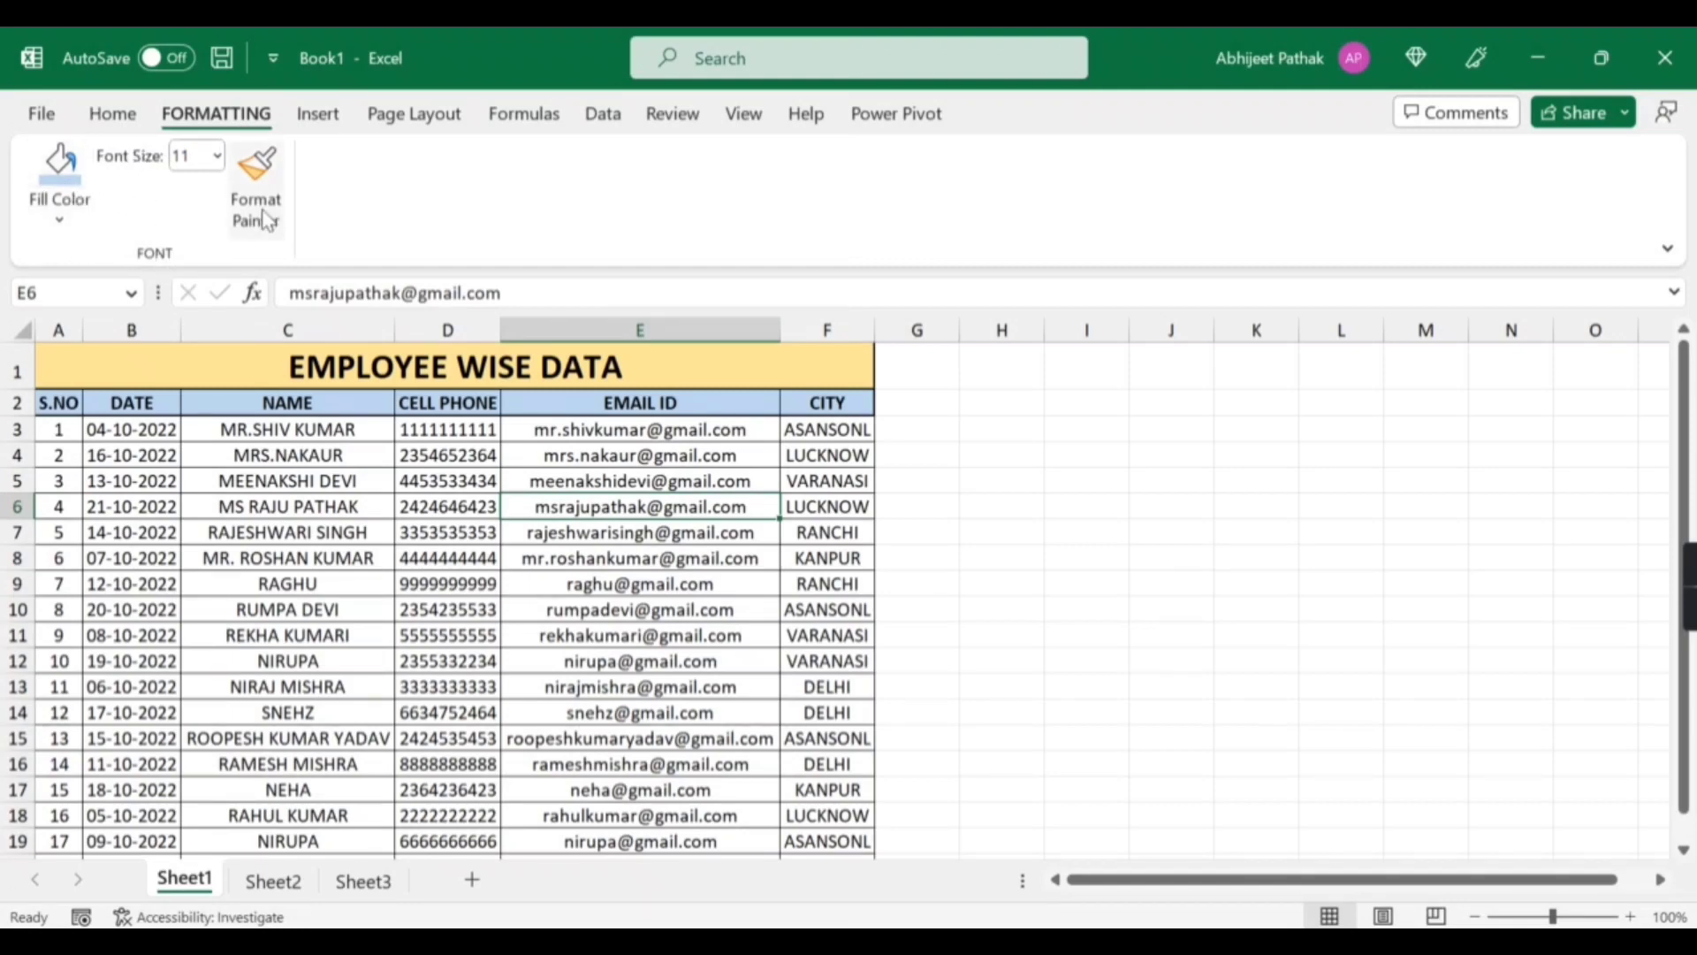
pyautogui.click(37, 115)
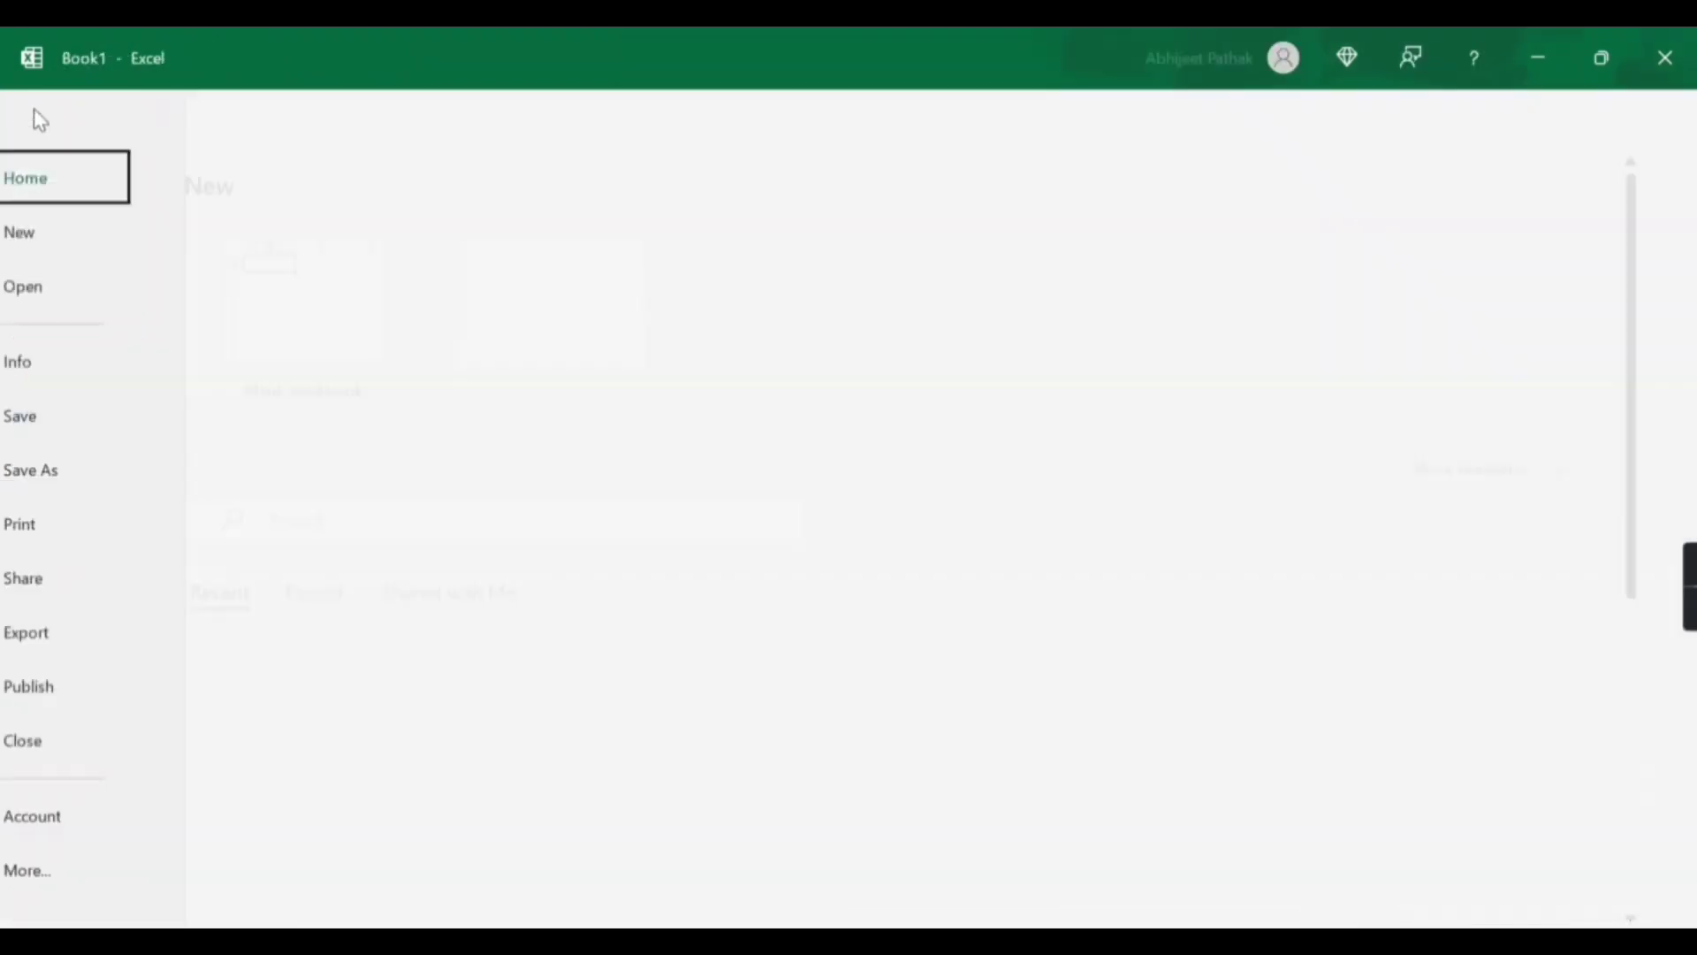
pyautogui.click(82, 870)
# - In Customize Ribbon, move the FORMATTING custom tab below Power Pivot
pyautogui.click(221, 858)
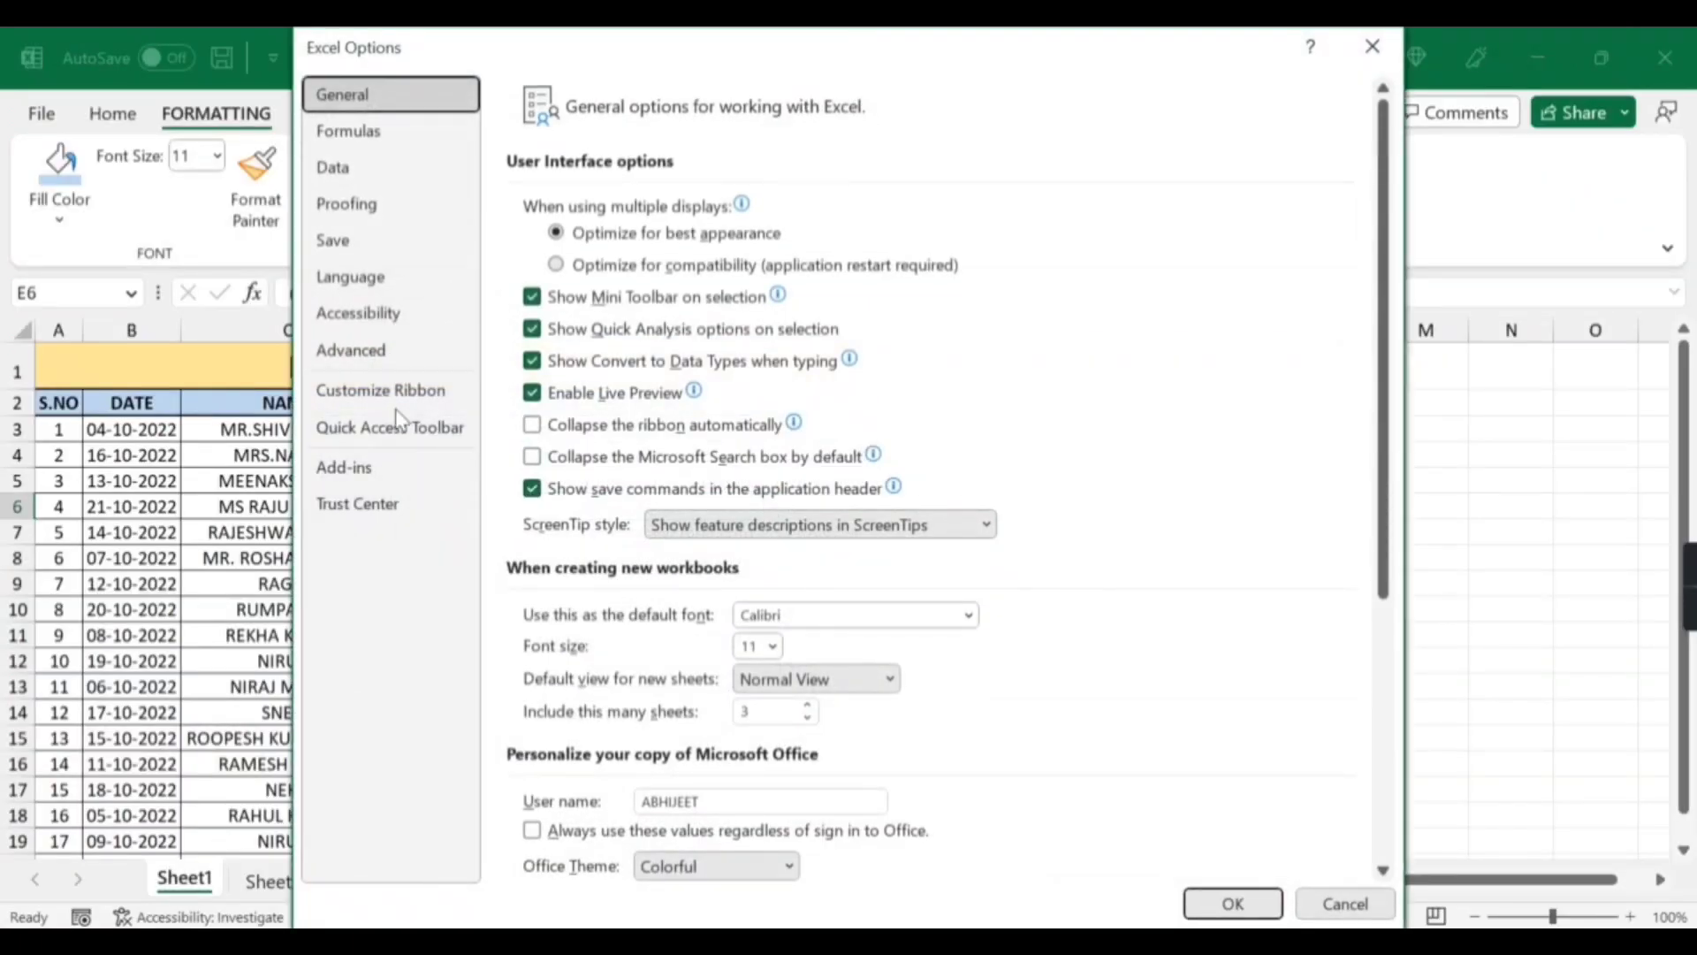
pyautogui.click(397, 403)
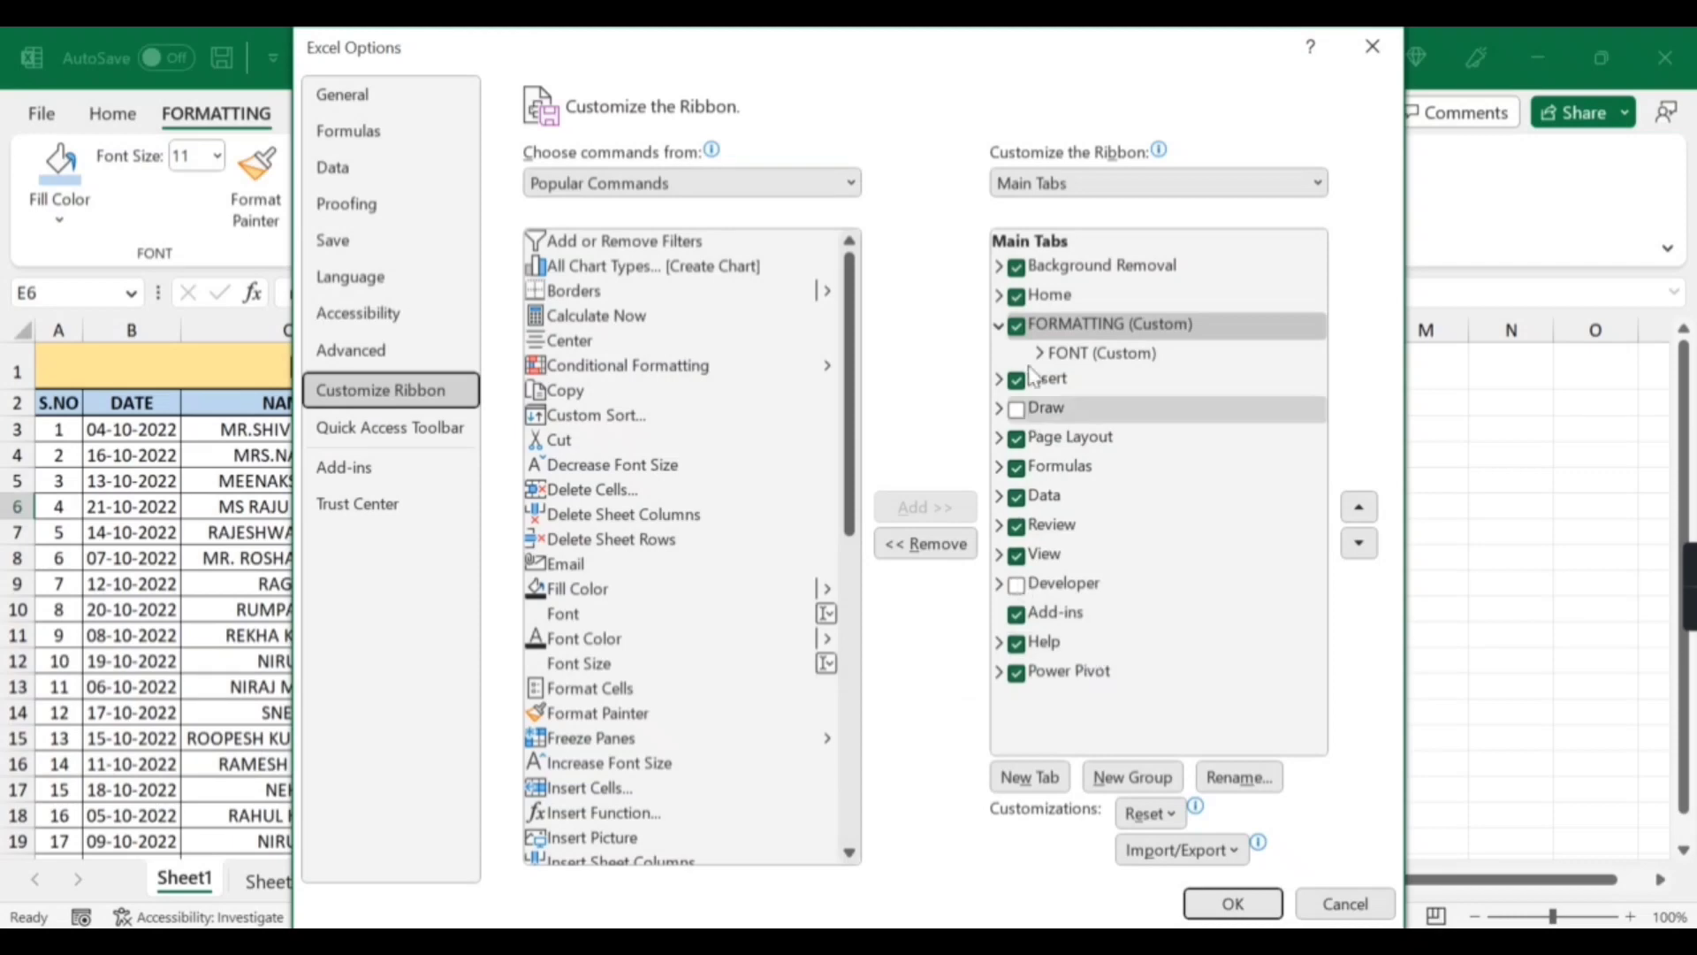
pyautogui.click(1020, 334)
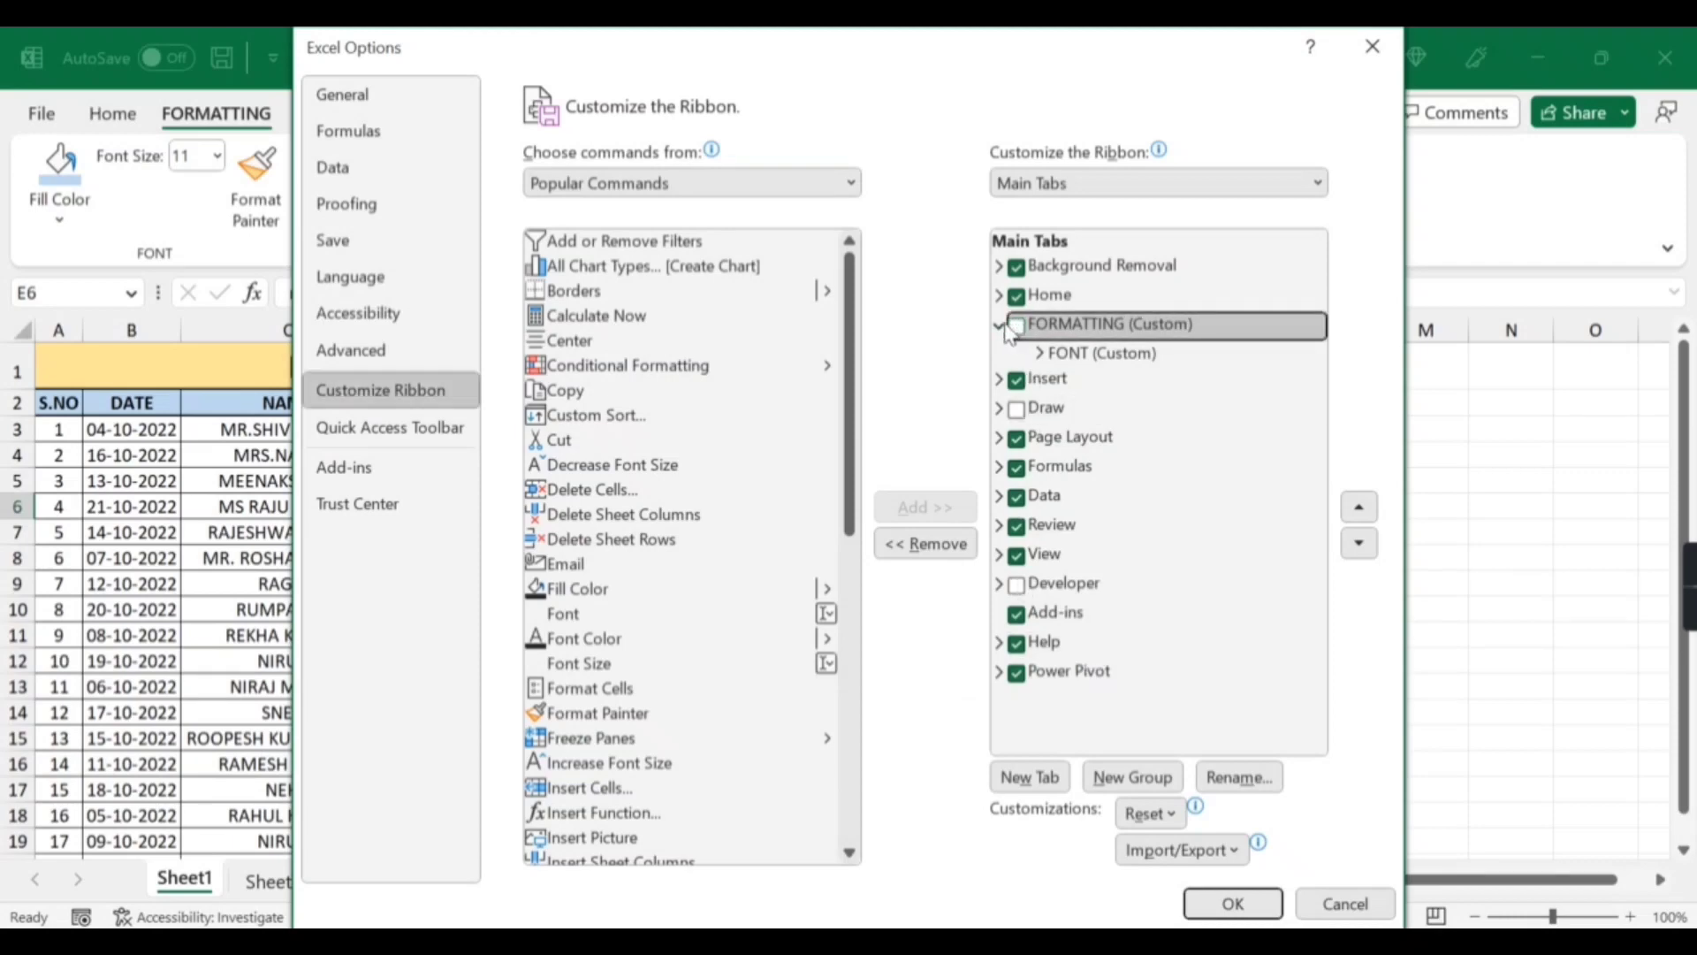
pyautogui.click(1017, 329)
pyautogui.moveTo(1085, 335); pyautogui.dragTo(1109, 689)
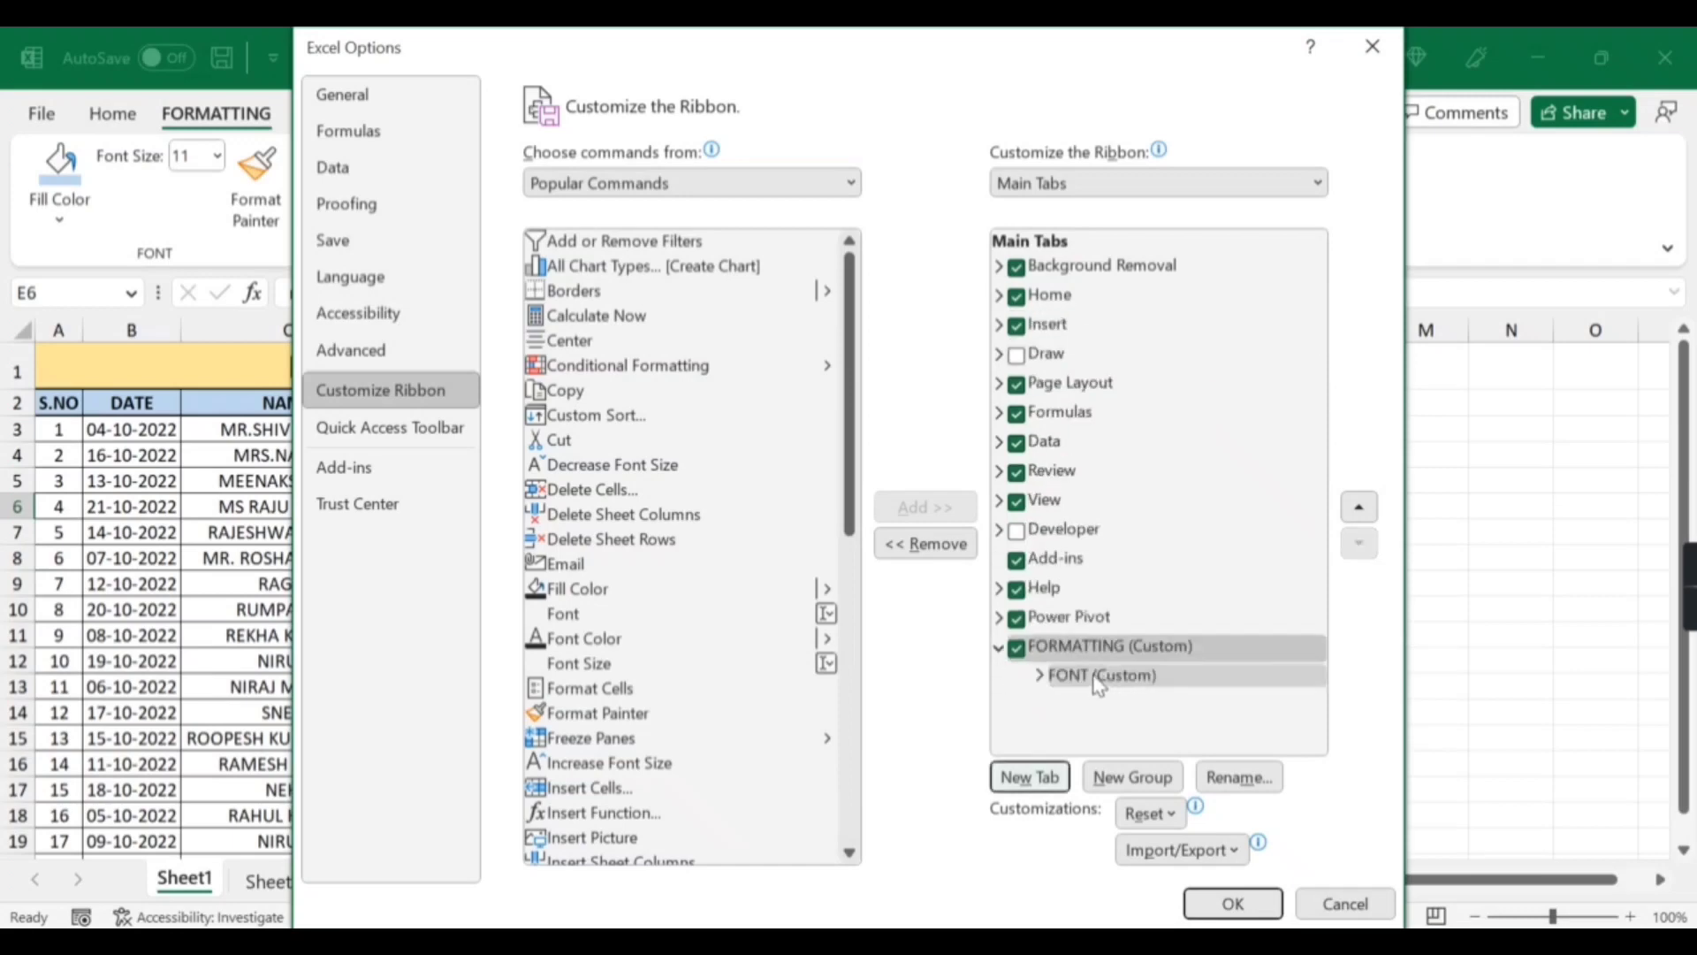
# - Remove the FORMATTING custom tab and apply the change
pyautogui.rightClick(1052, 658)
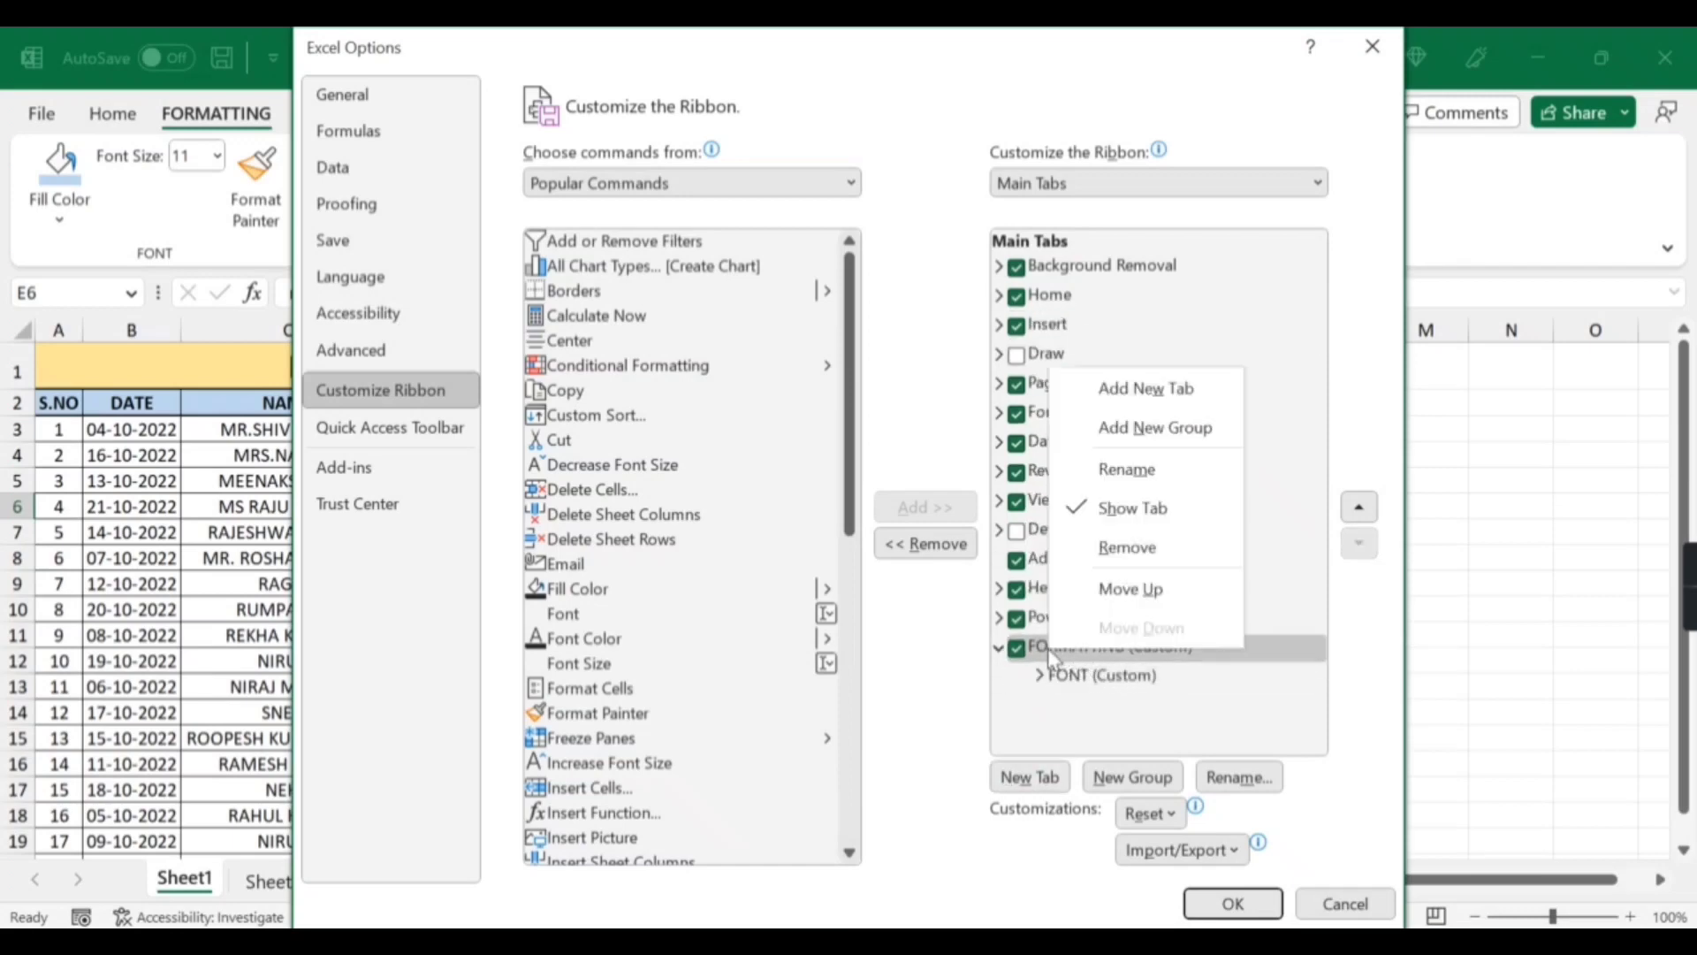
pyautogui.click(1131, 555)
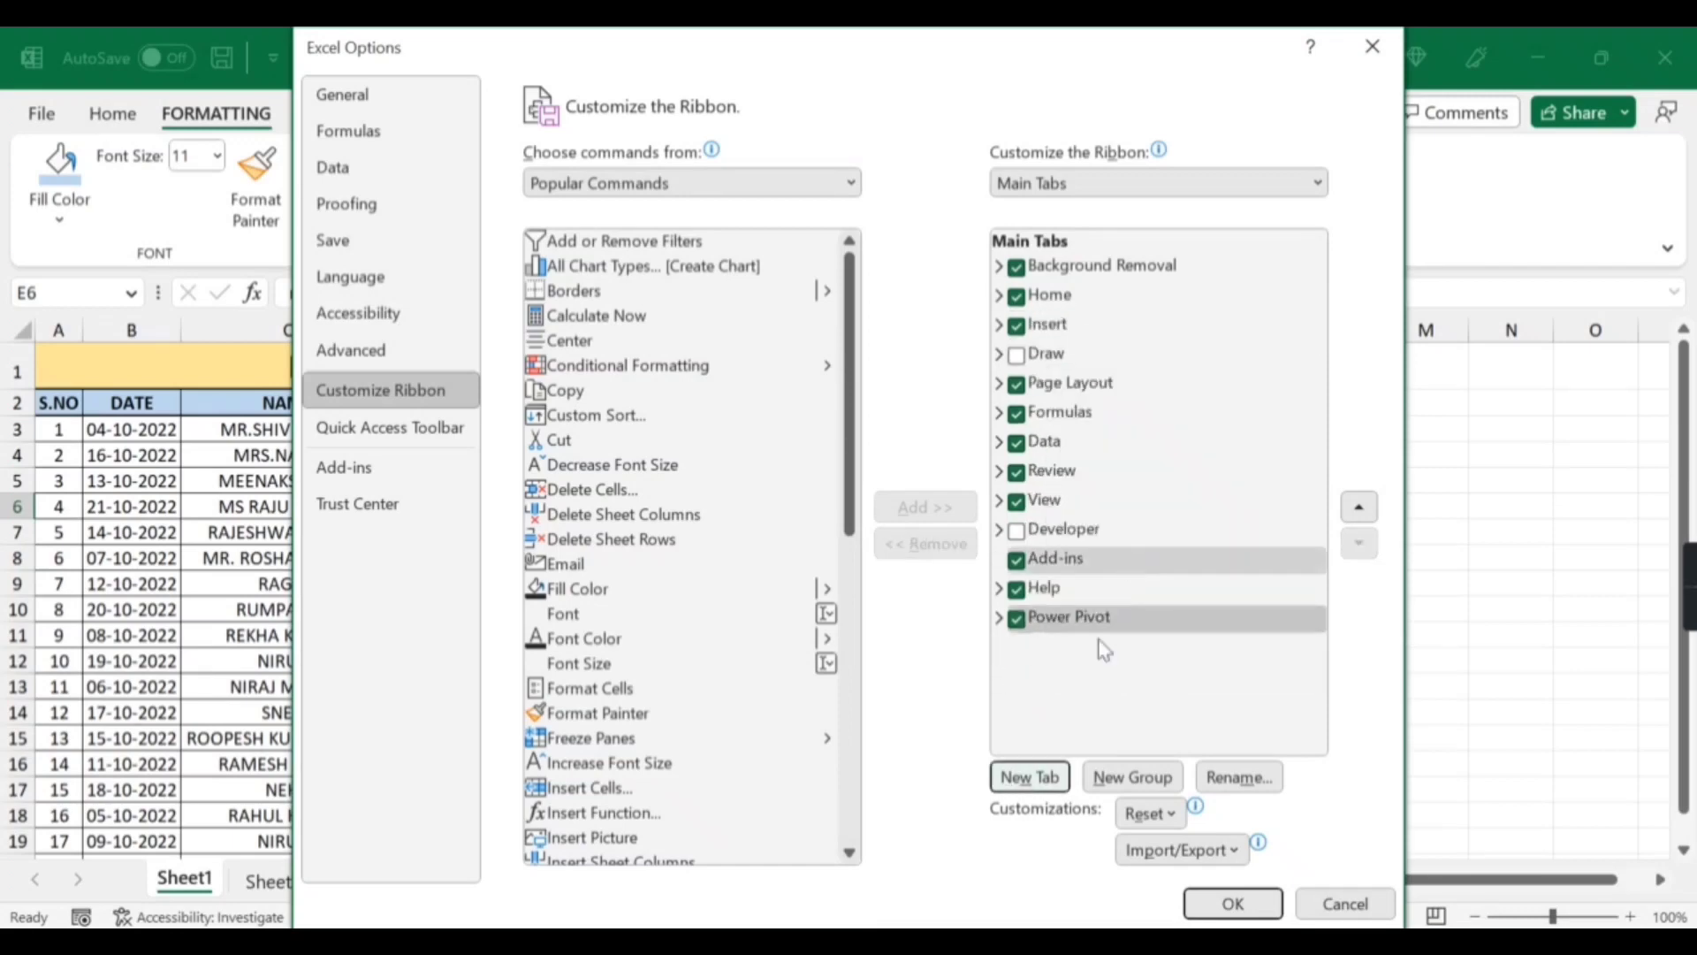
pyautogui.click(1232, 904)
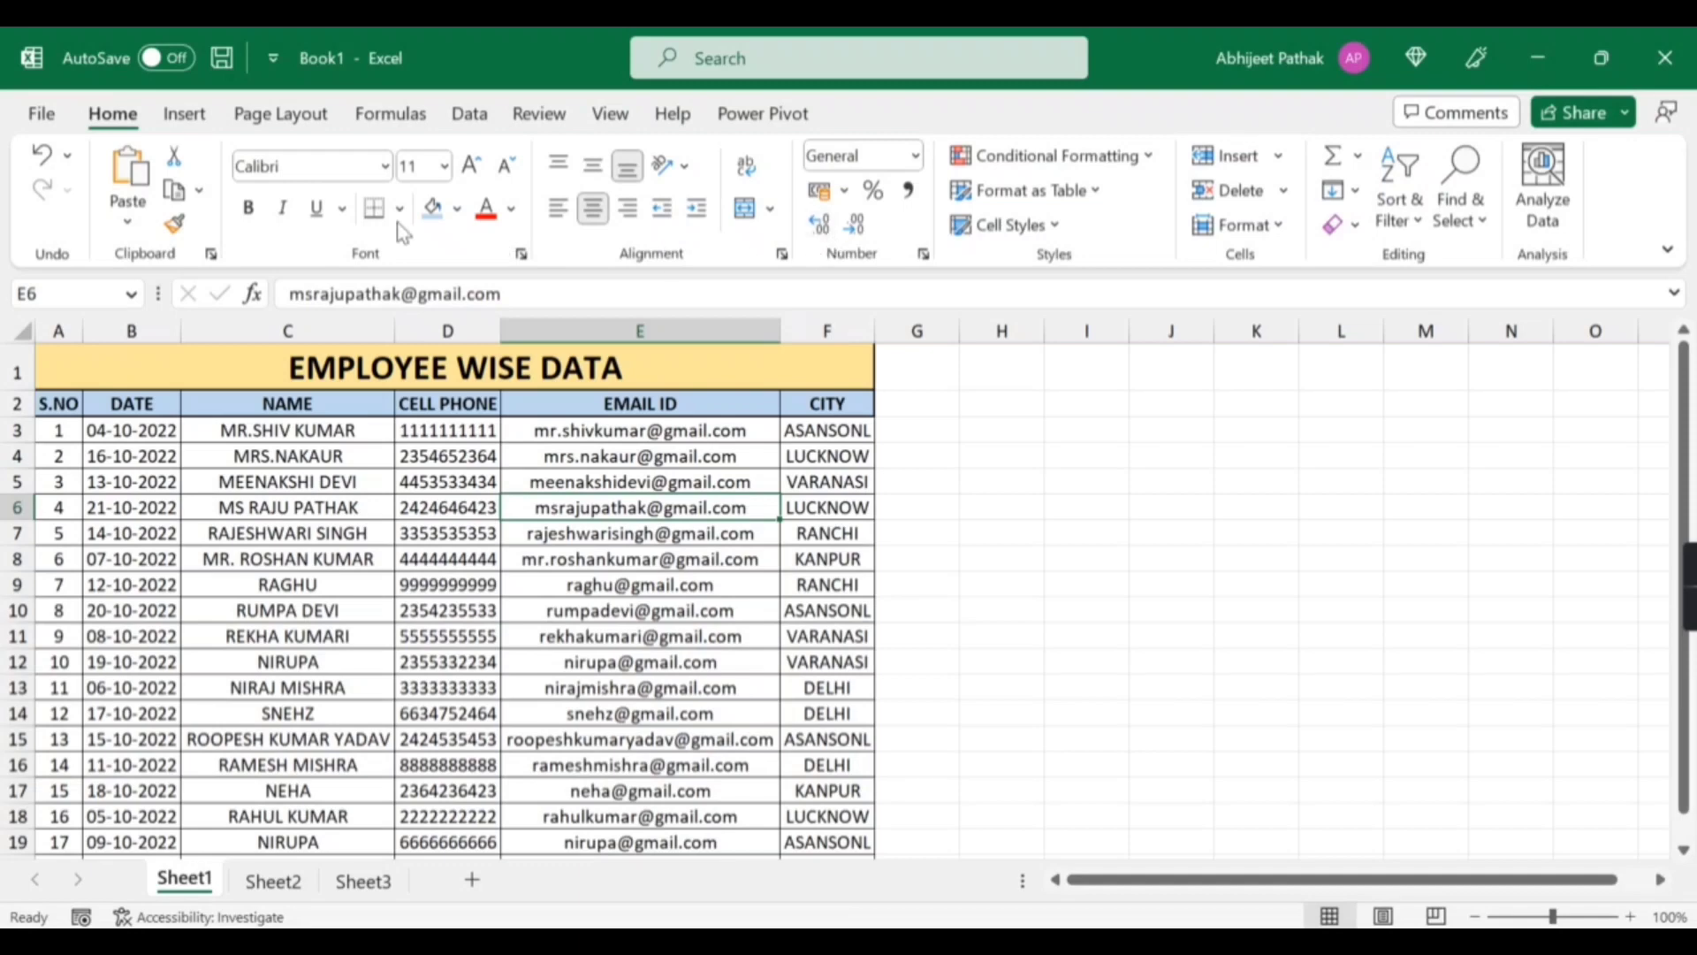
# - Open Customize Ribbon, collapse Home and expand the Data tab's groups
pyautogui.click(41, 115)
pyautogui.click(84, 873)
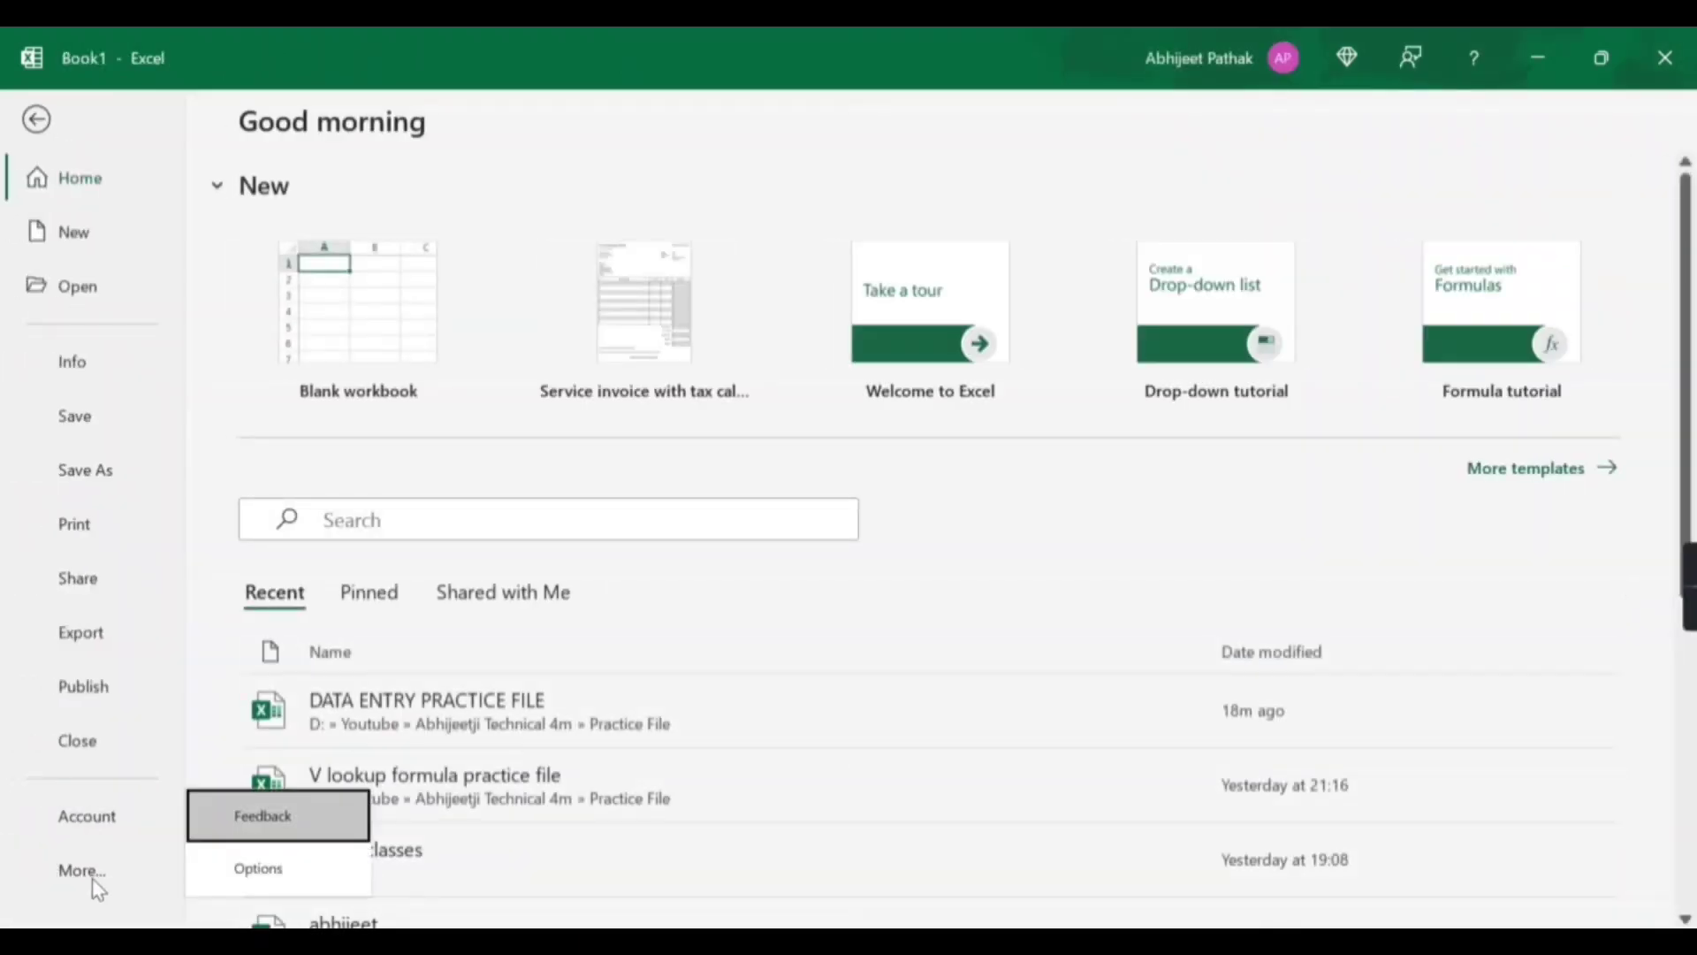
pyautogui.click(248, 870)
pyautogui.click(397, 391)
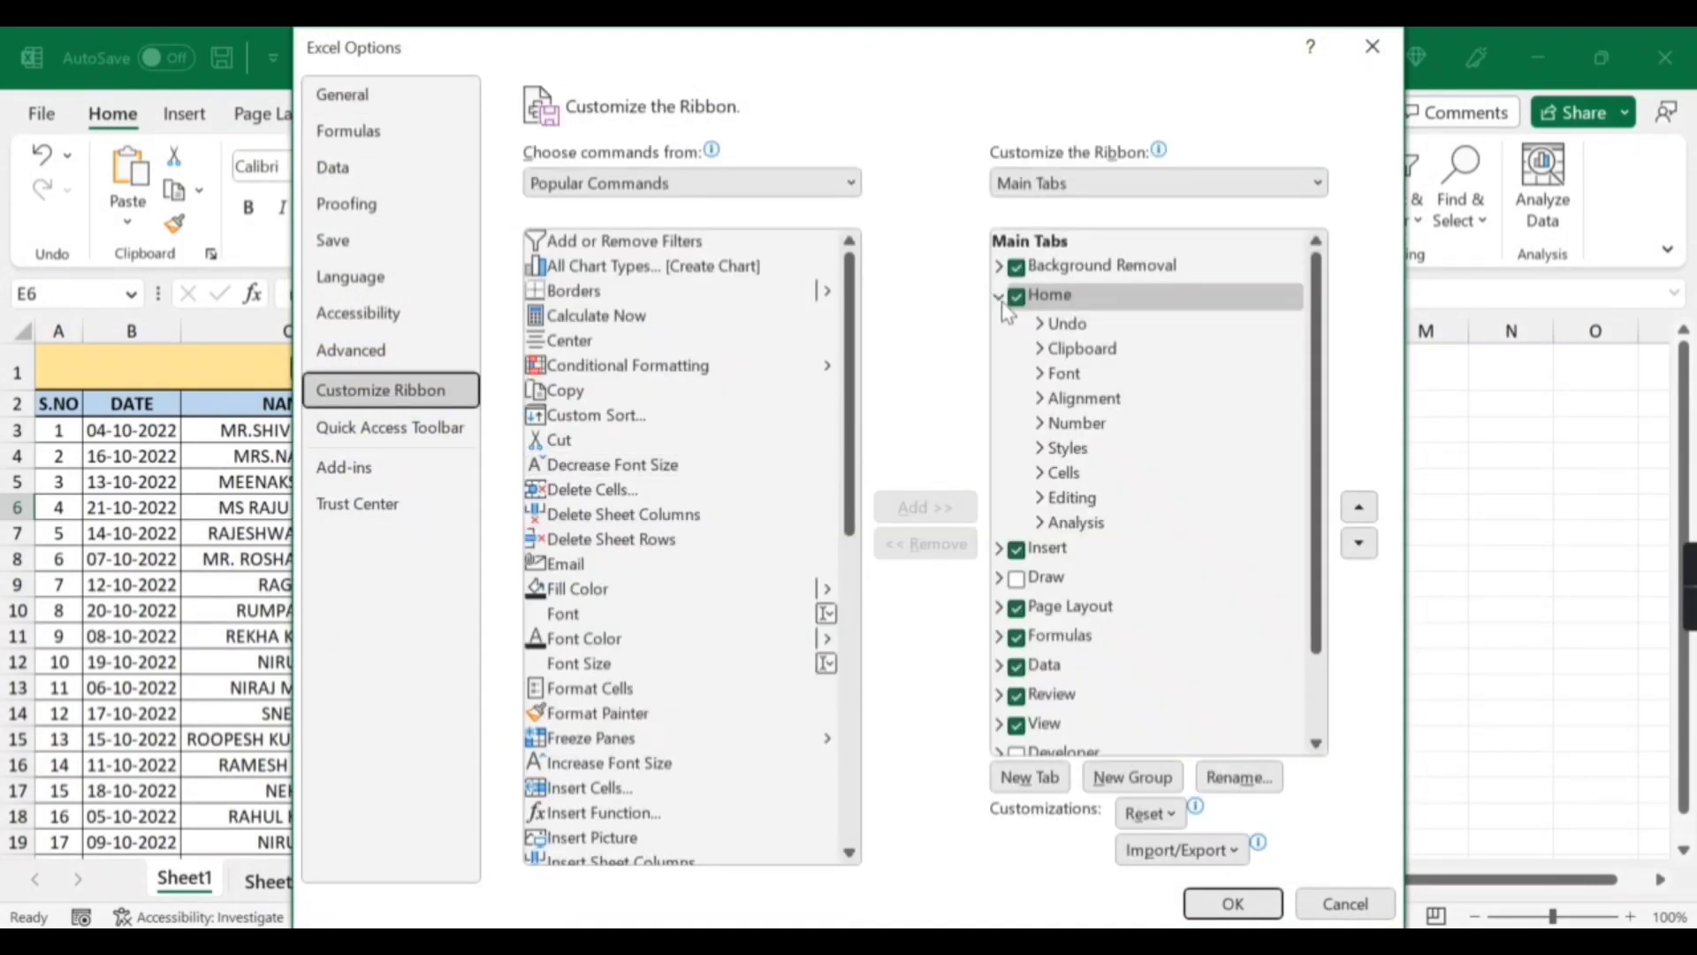
pyautogui.click(1001, 298)
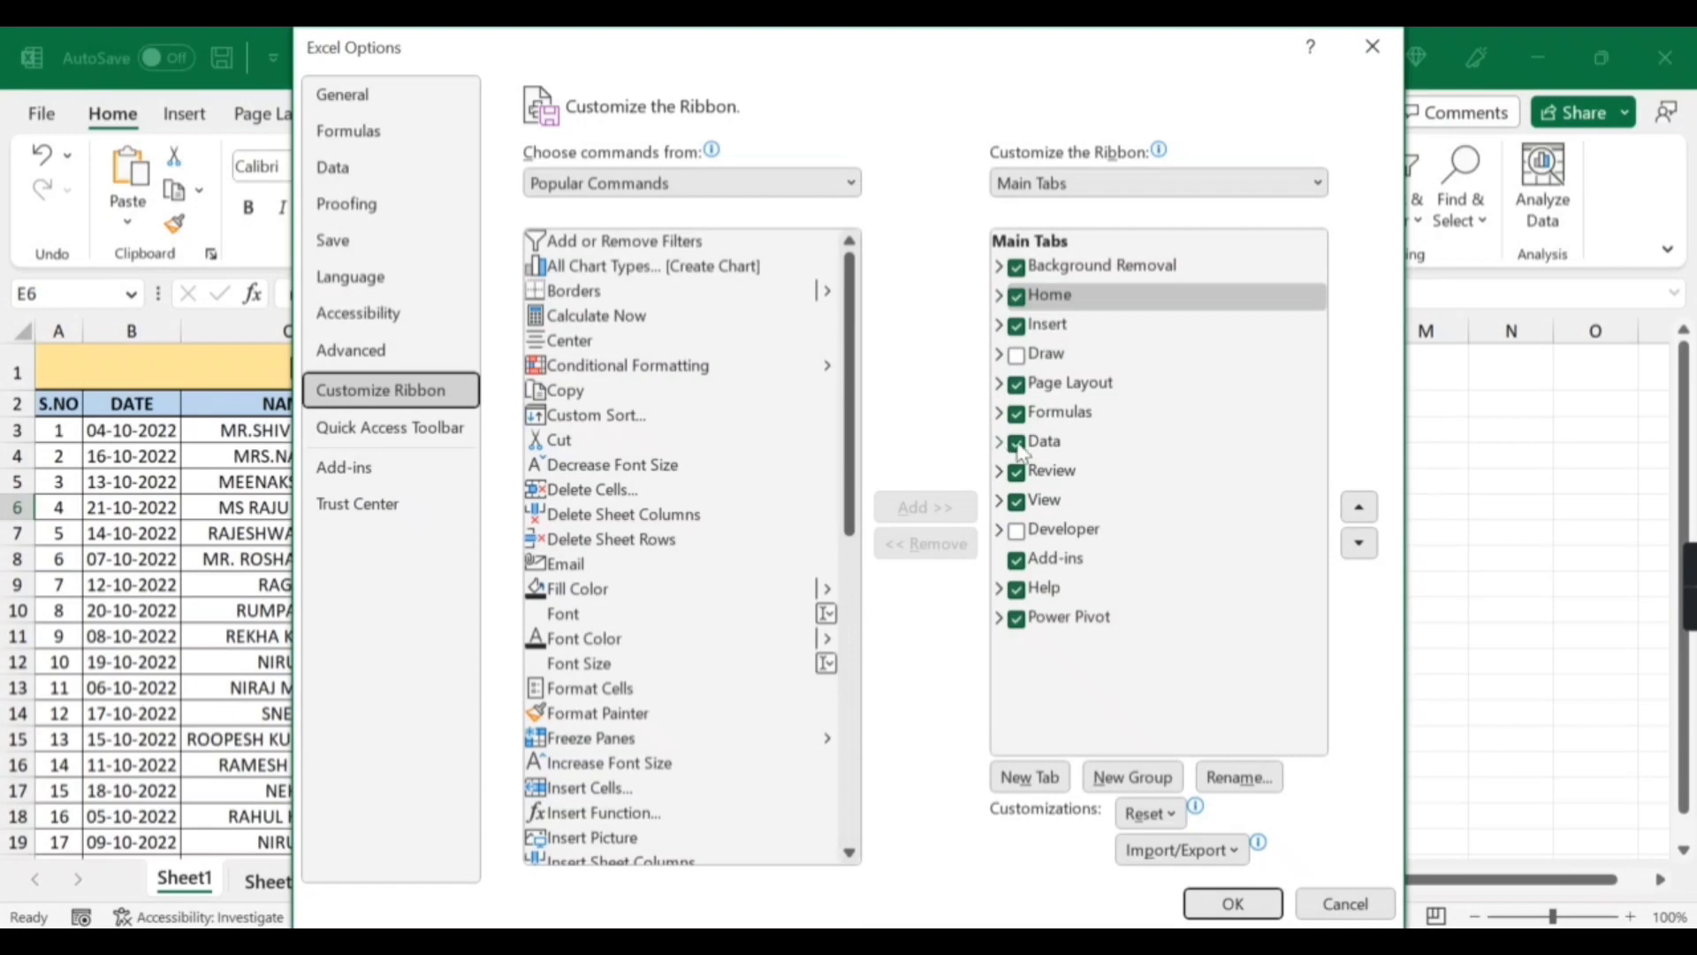
pyautogui.click(1026, 447)
pyautogui.doubleClick(1036, 451)
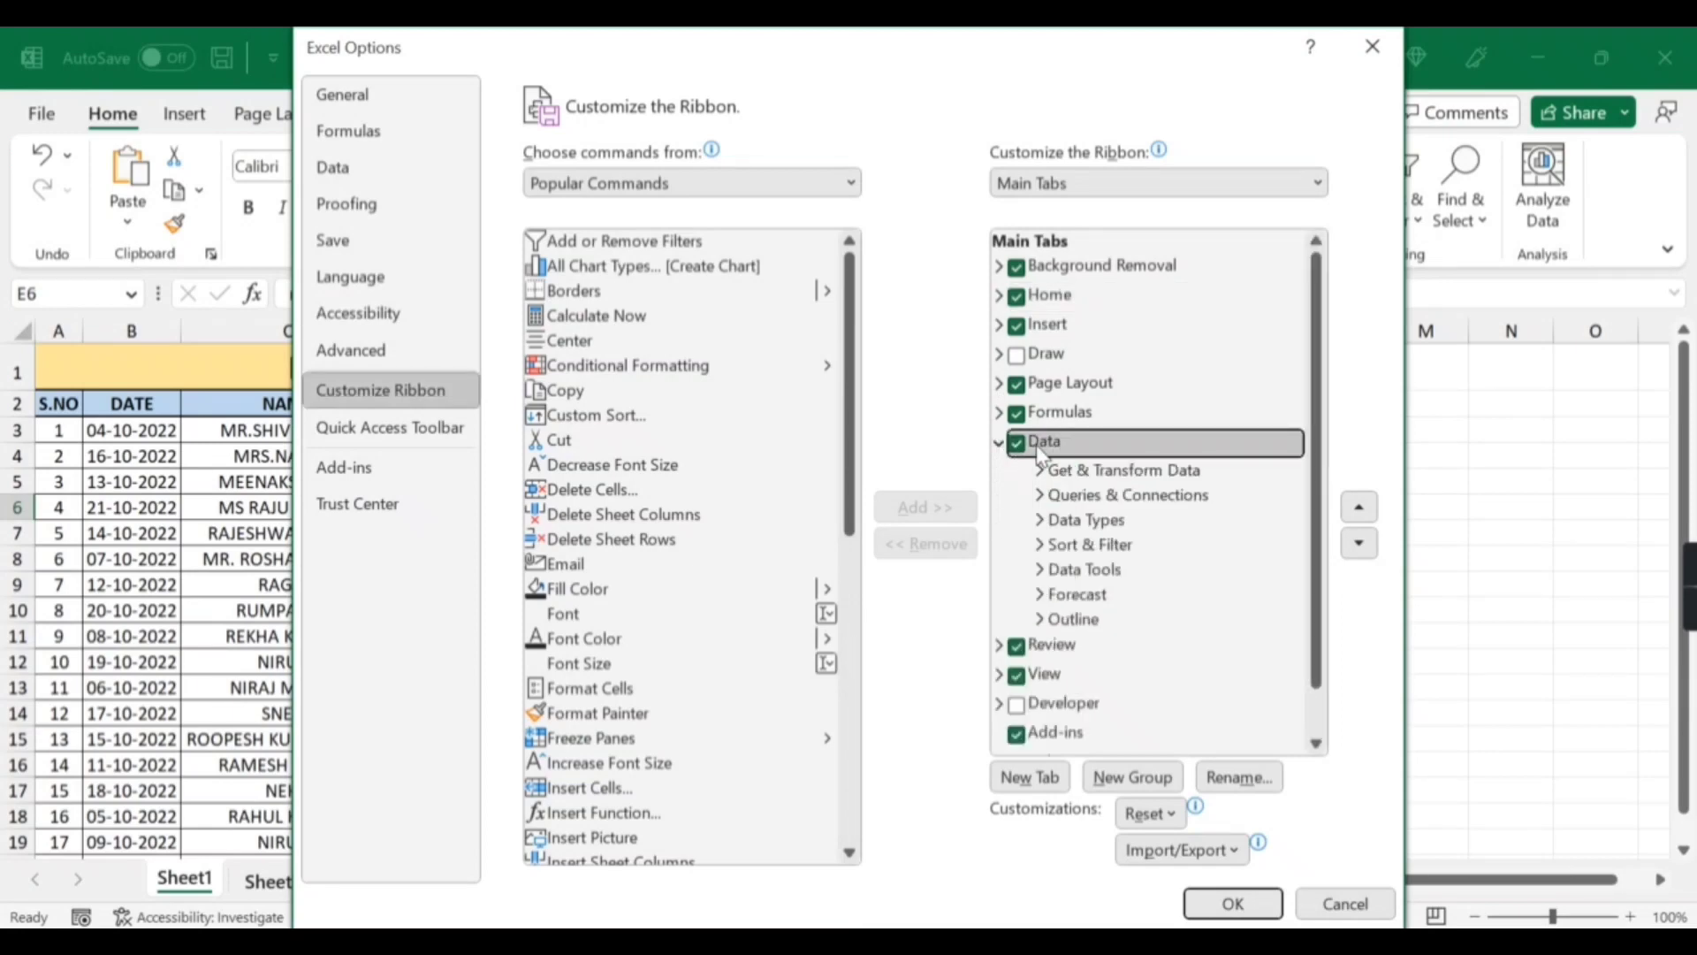
# - Add a new group to the Data tab and rename it 'Auto Filter'
pyautogui.click(1128, 782)
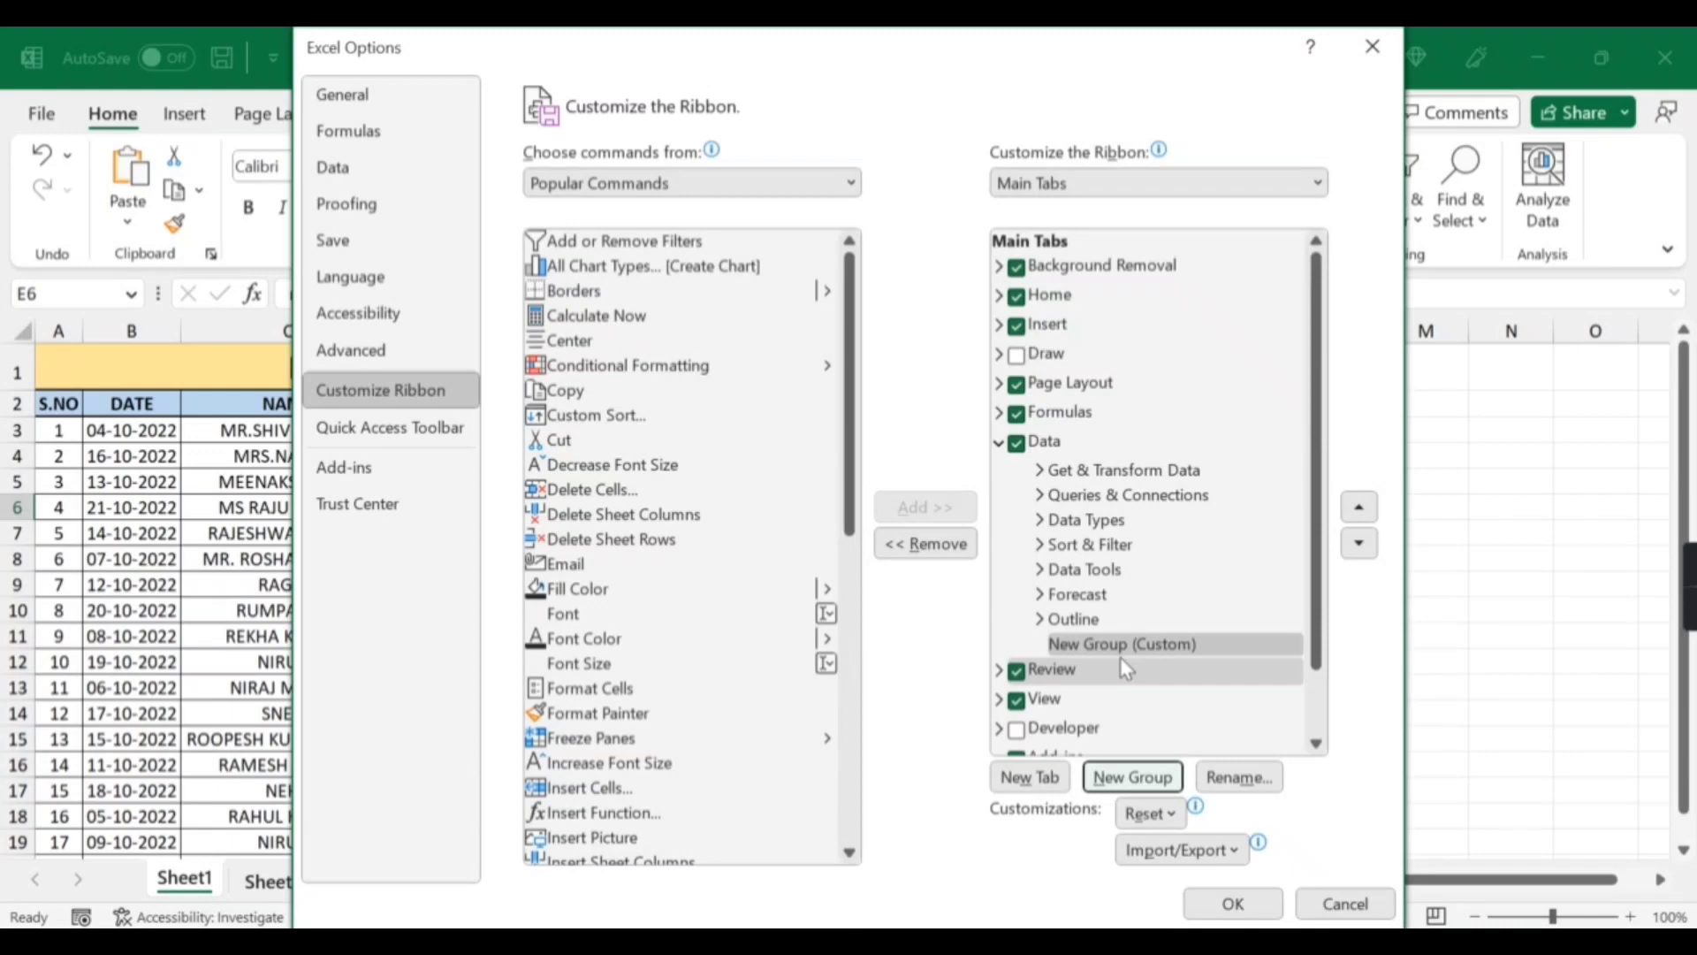
pyautogui.rightClick(1134, 644)
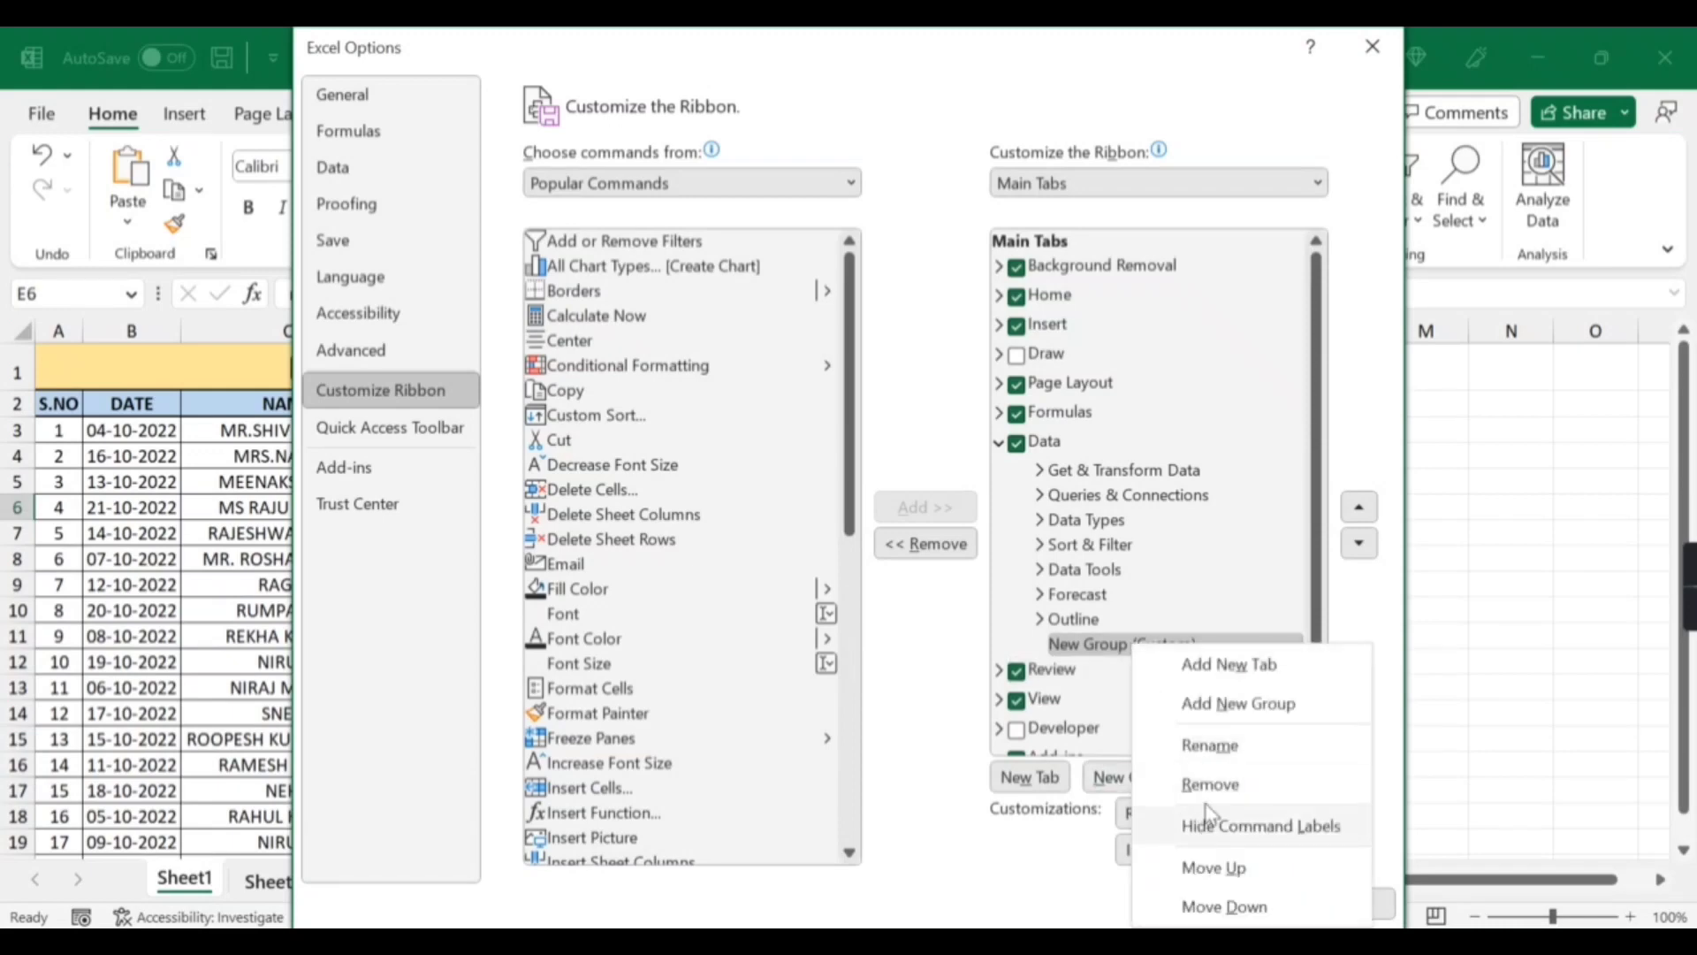
pyautogui.click(1211, 745)
pyautogui.write('aUT')
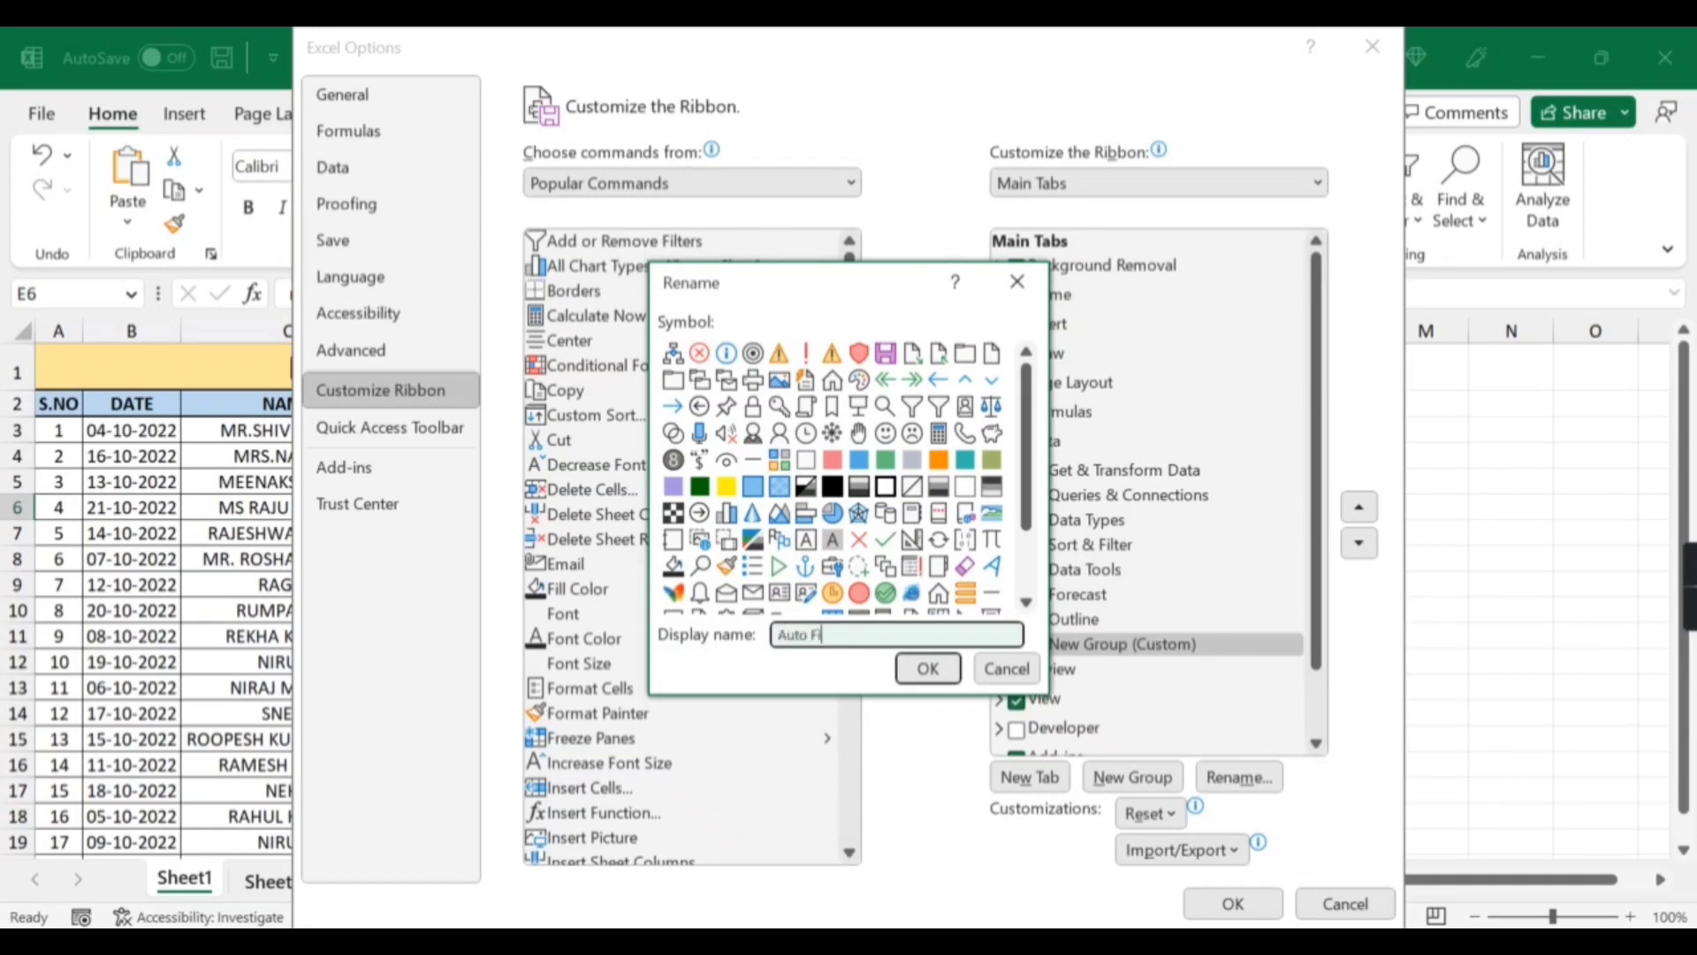
pyautogui.click(933, 669)
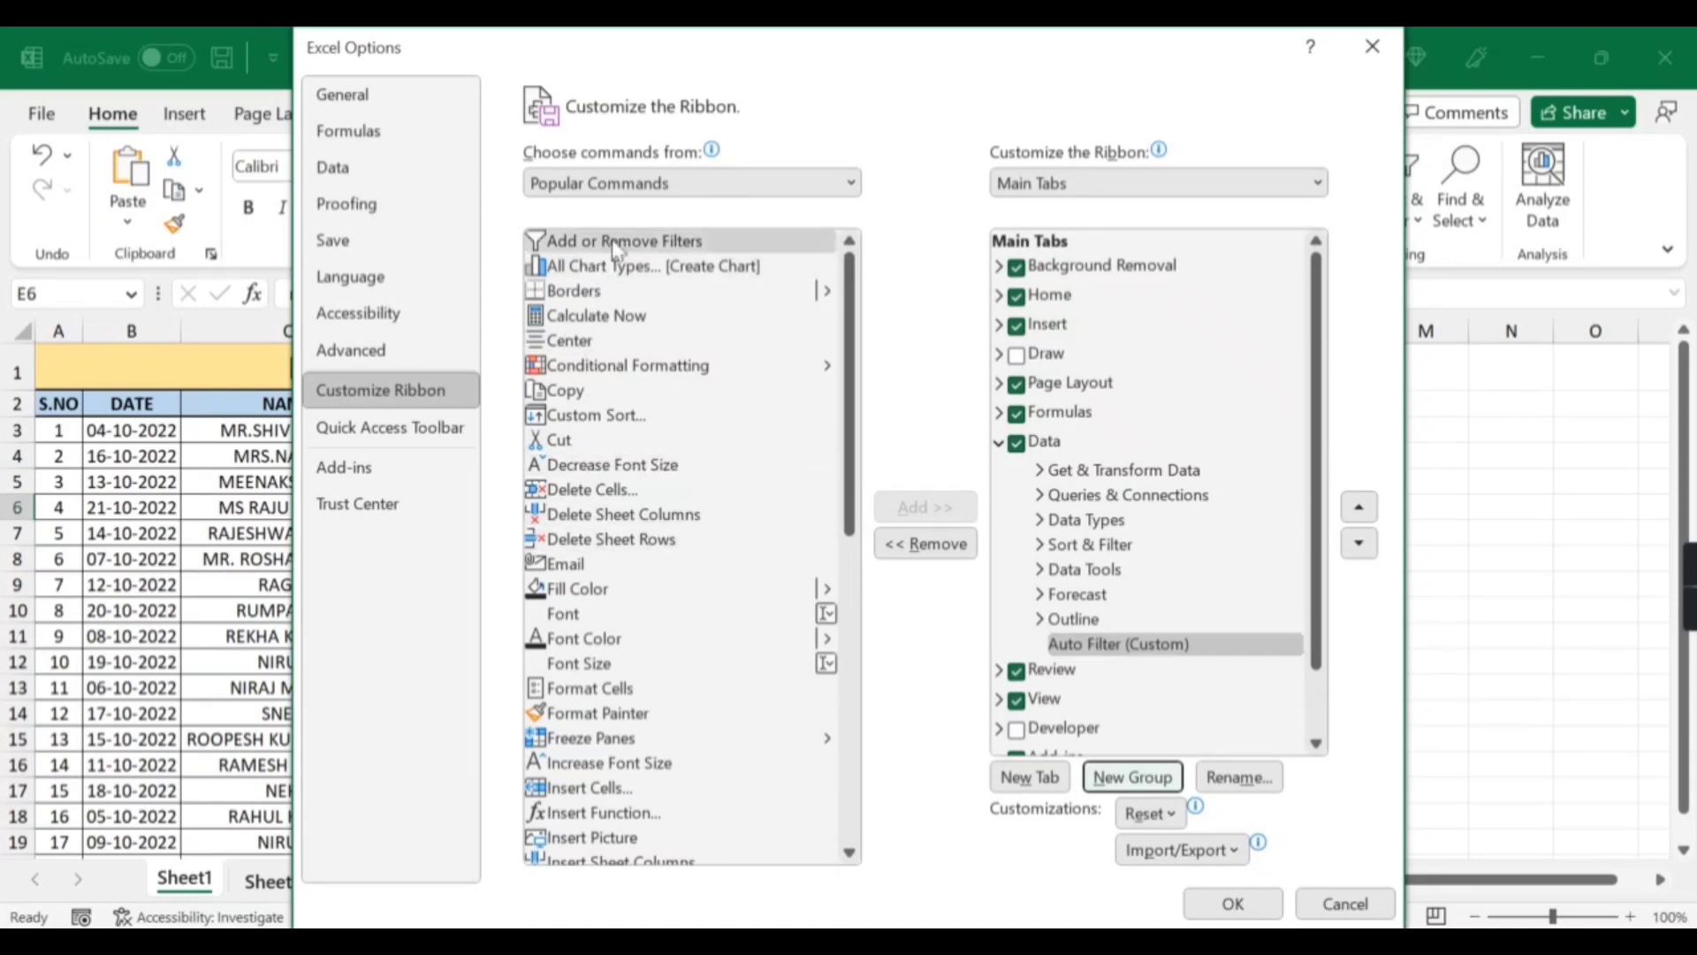
# - Add Advanced Filter from All Commands to the custom Auto Filter group
pyautogui.scroll(-3, 565, 610)
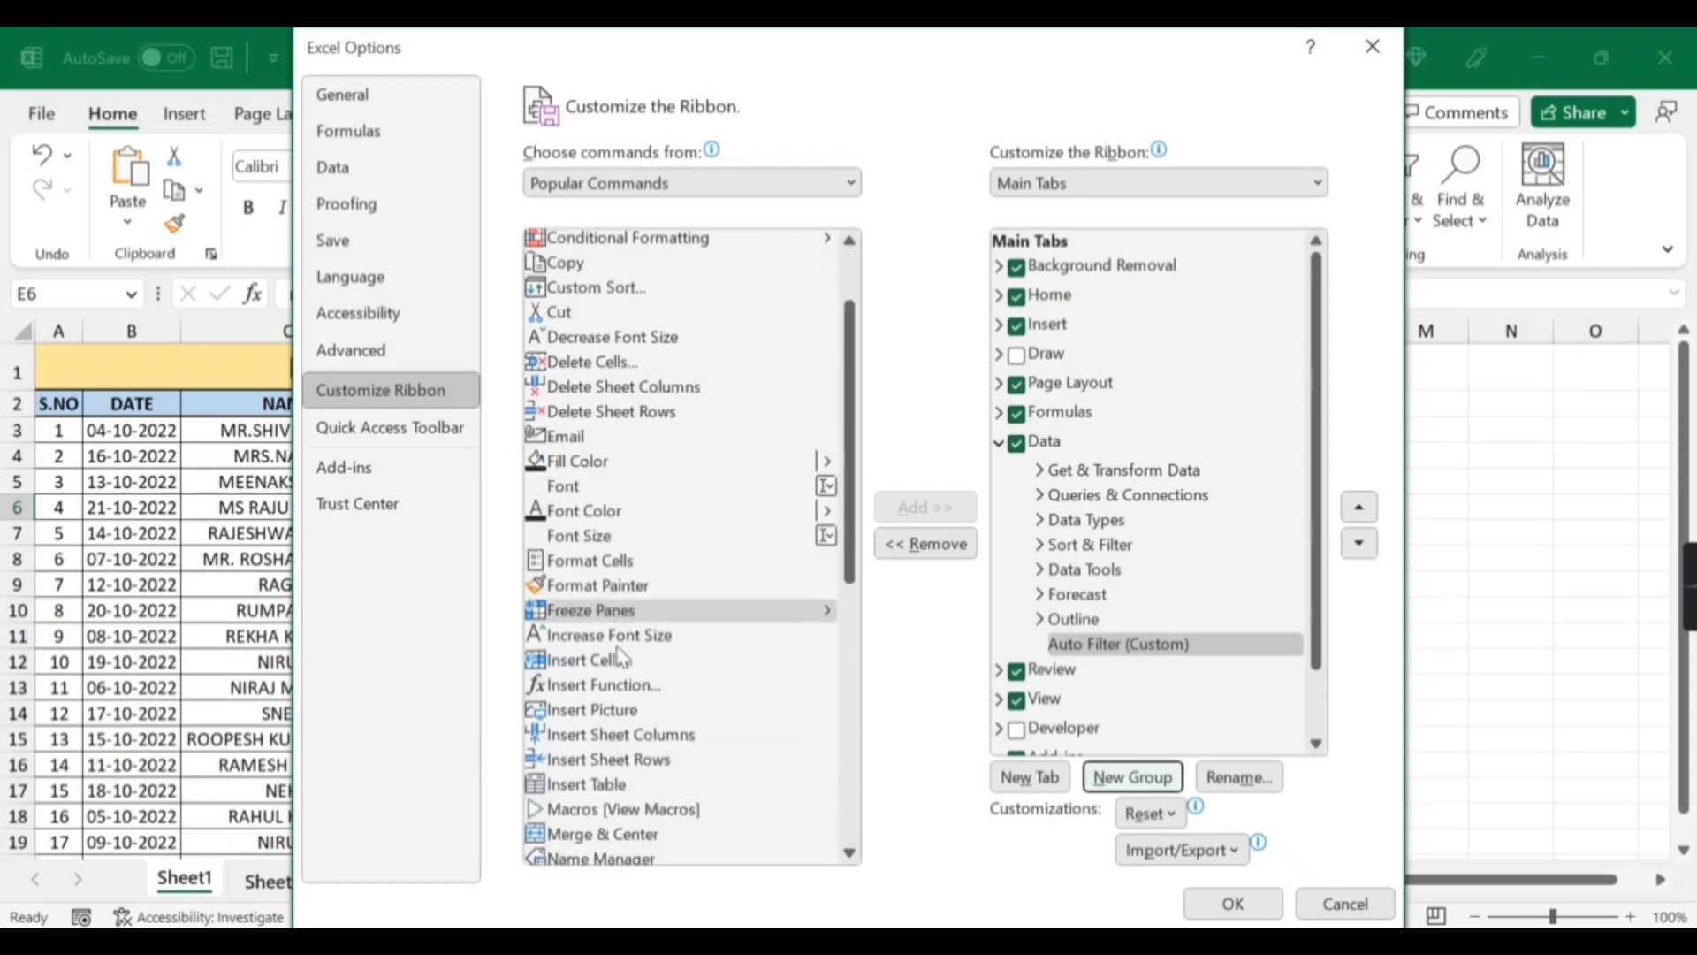
pyautogui.click(634, 182)
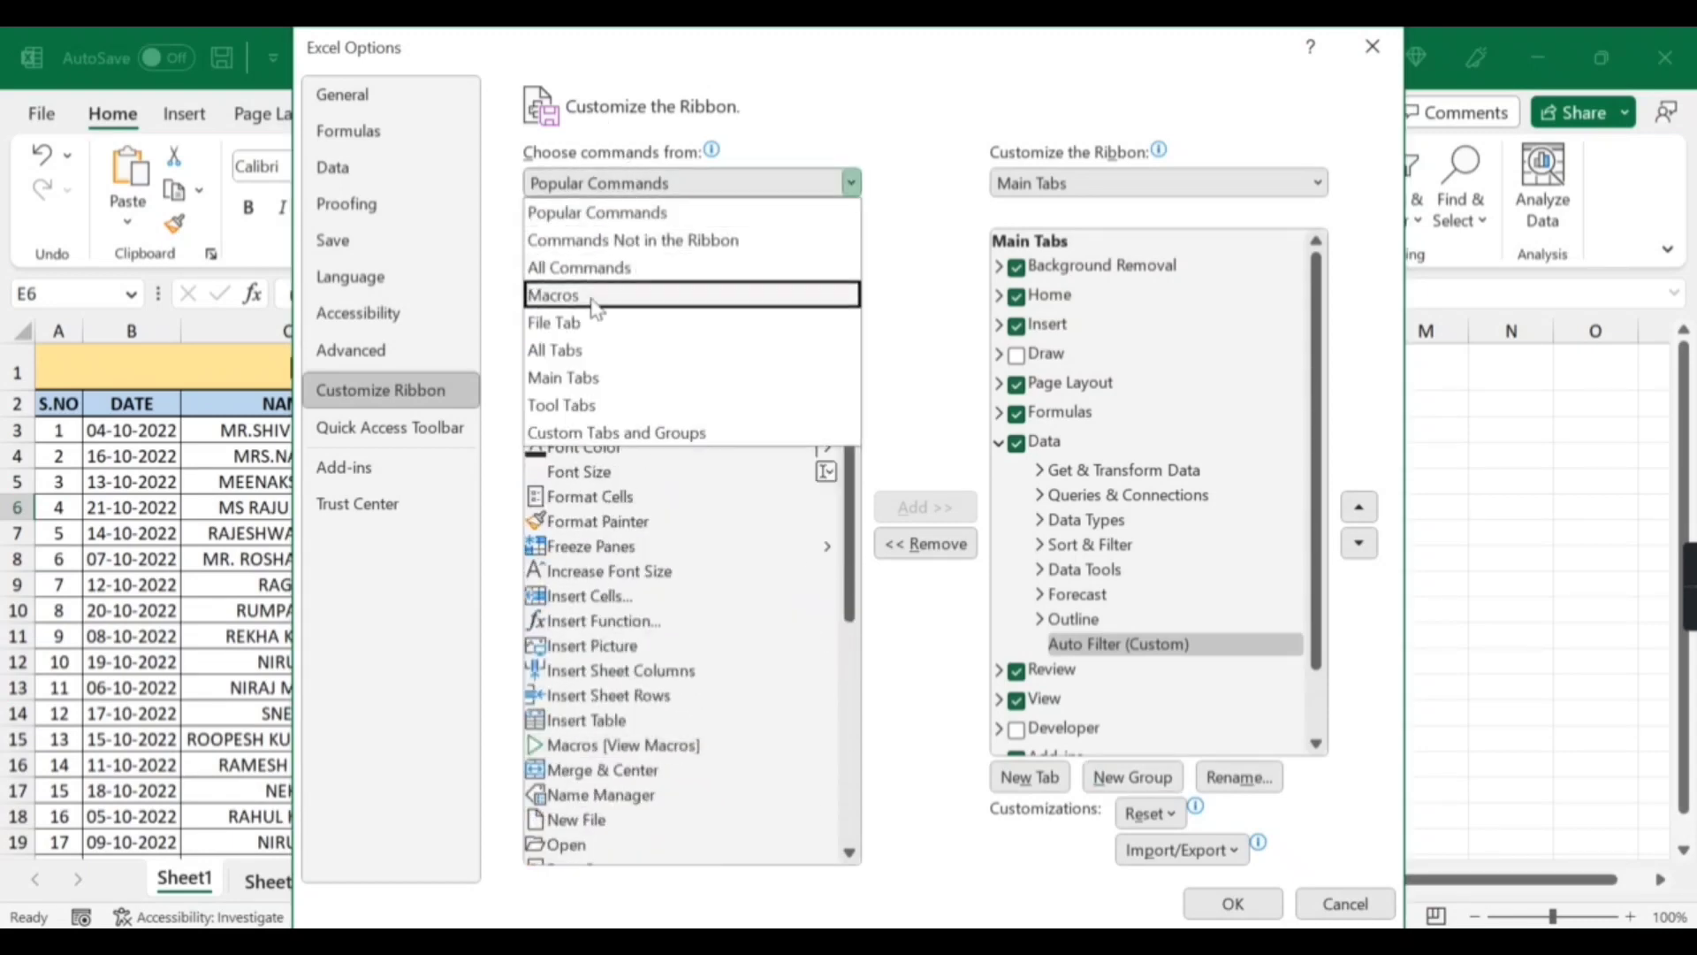
pyautogui.press('Escape')
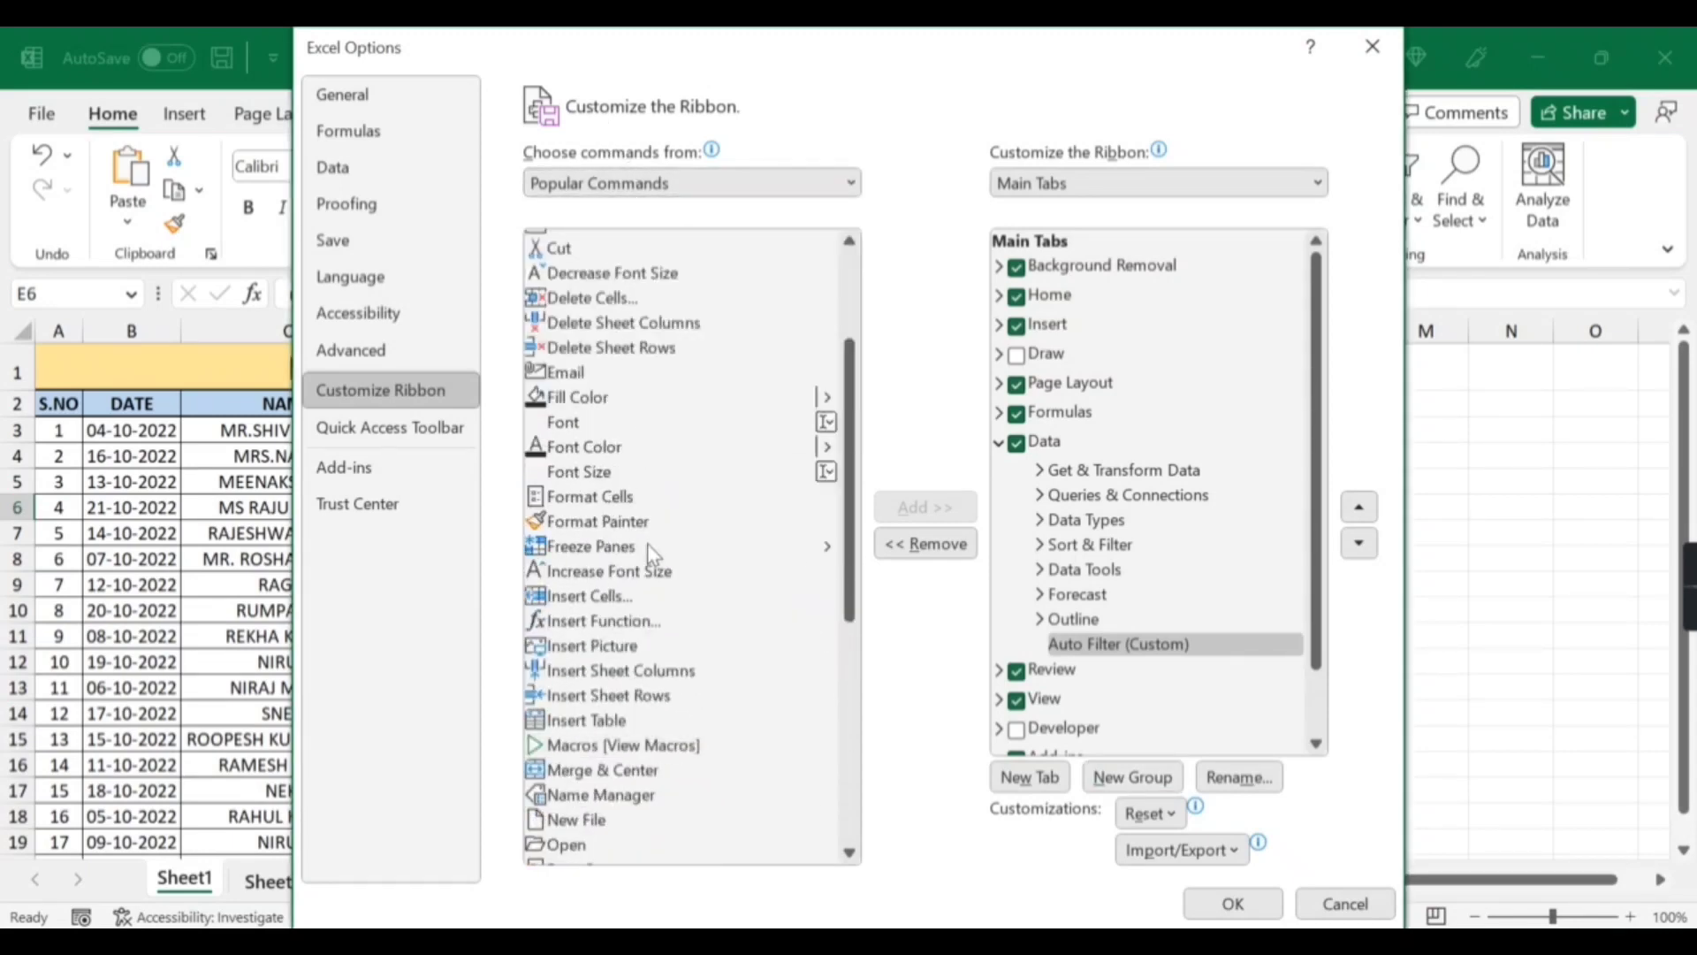
pyautogui.press('Down')
pyautogui.press('Down')
pyautogui.click(626, 511)
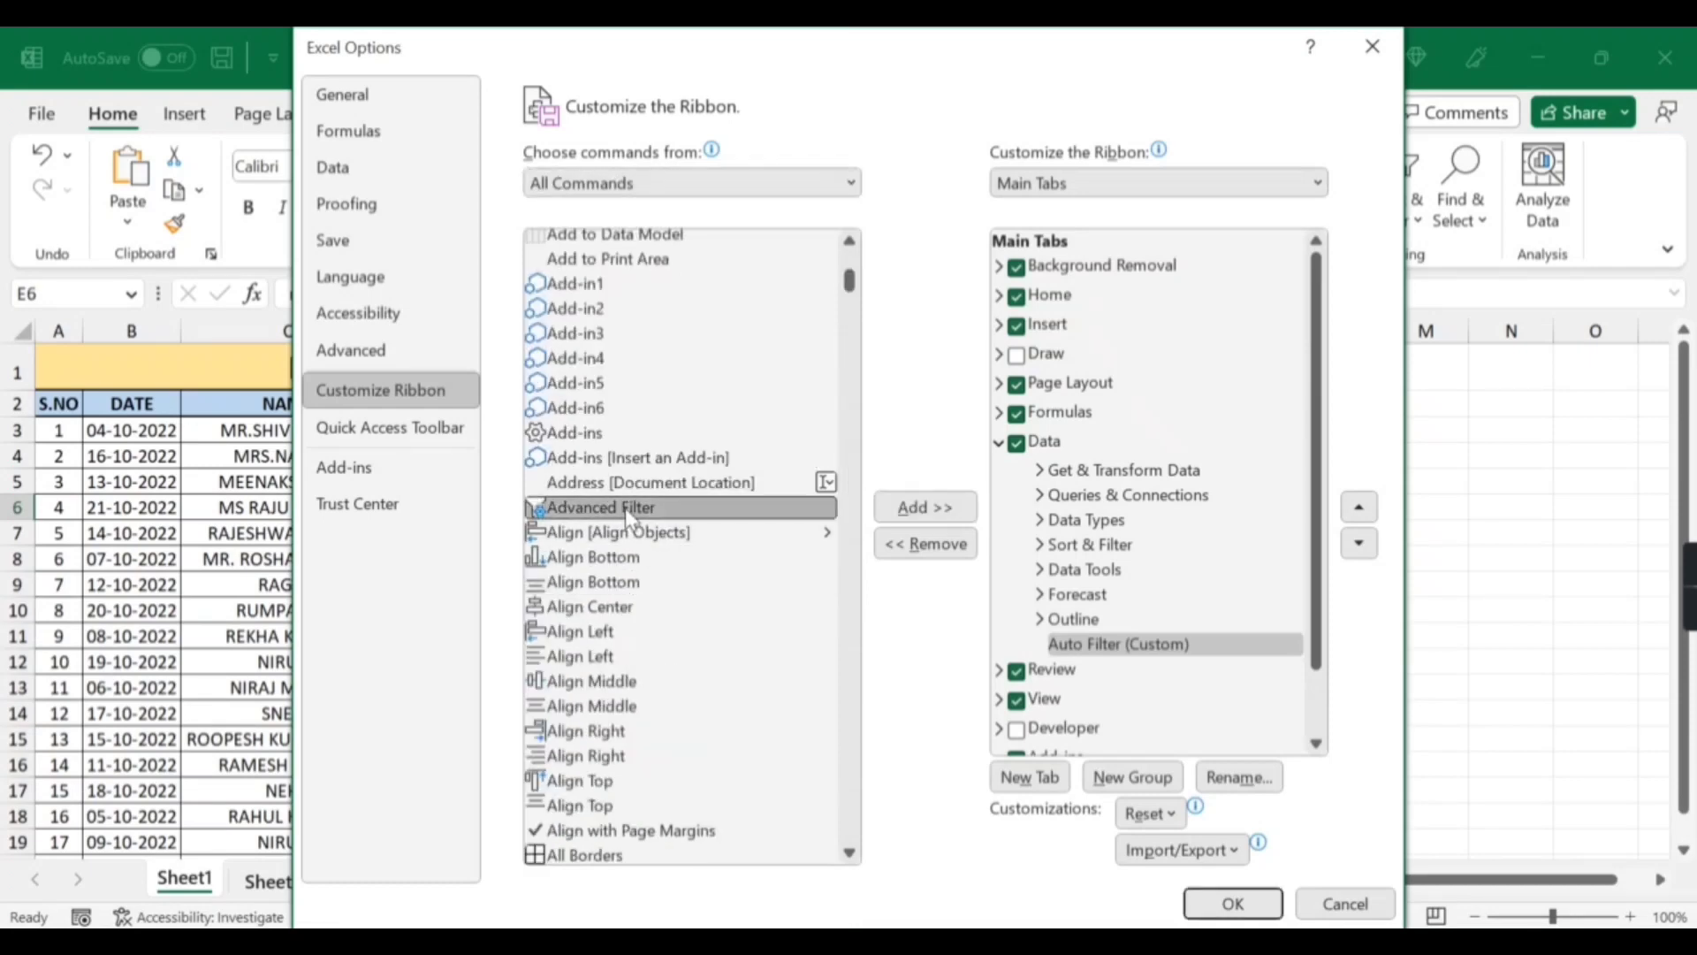
pyautogui.click(913, 511)
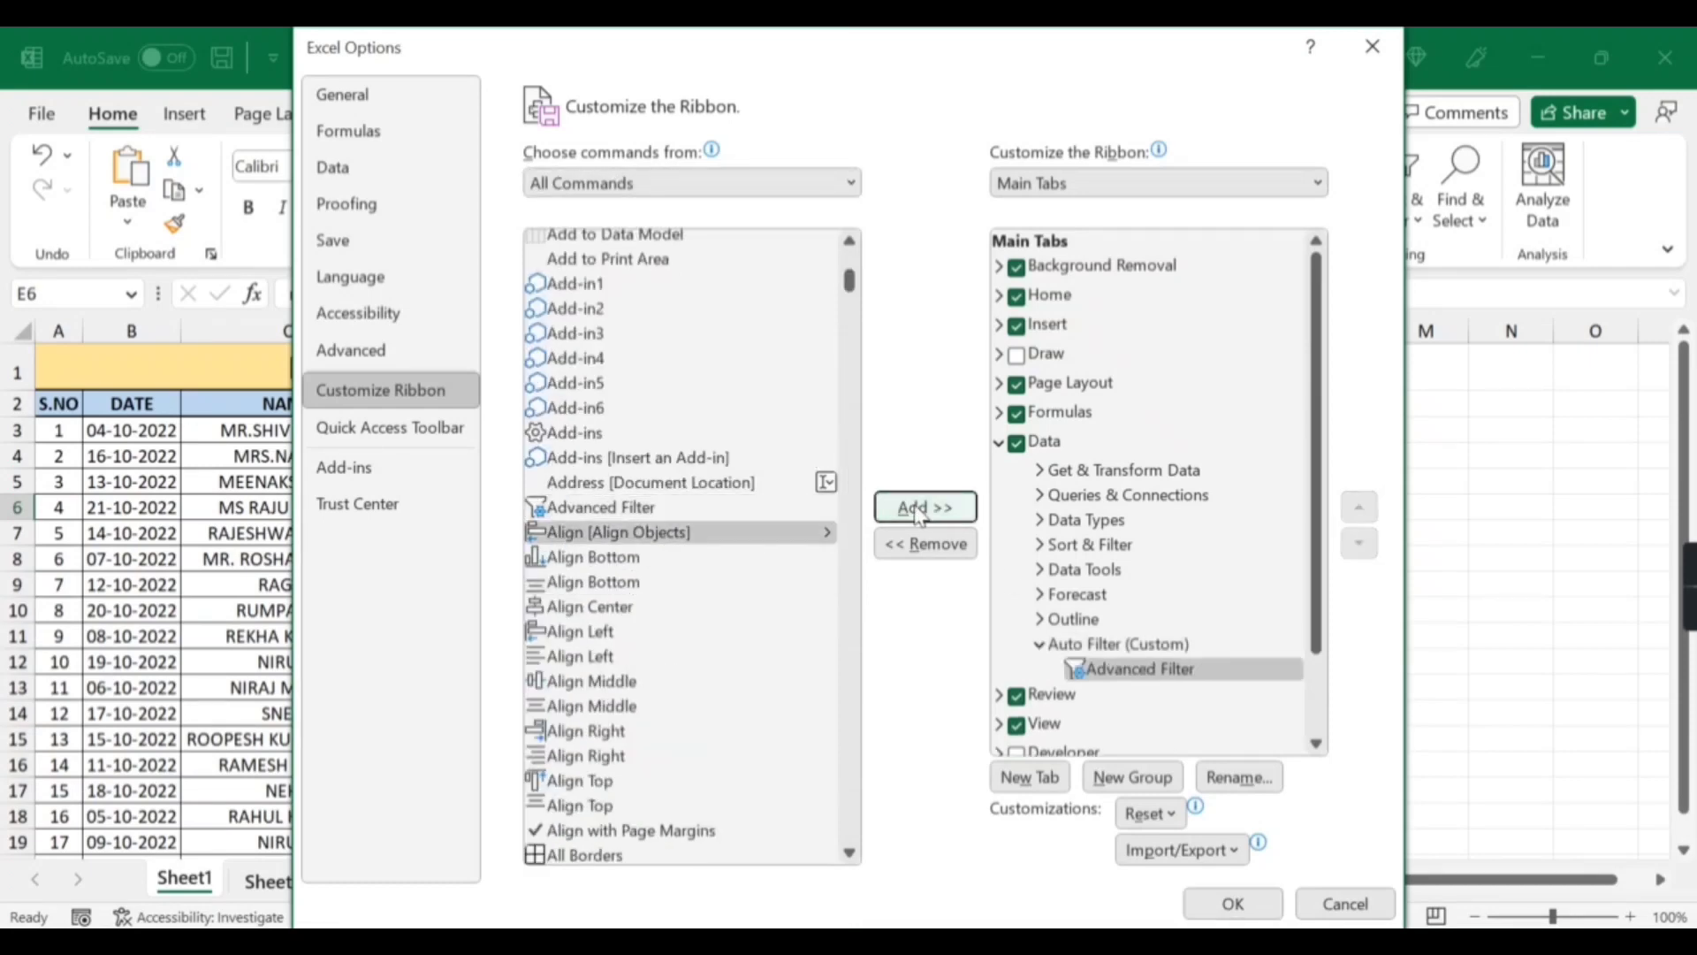
# - Add Add or Remove Filters to the Auto Filter group and save the ribbon changes
pyautogui.scroll(-2, 682, 626)
pyautogui.scroll(-1, 682, 631)
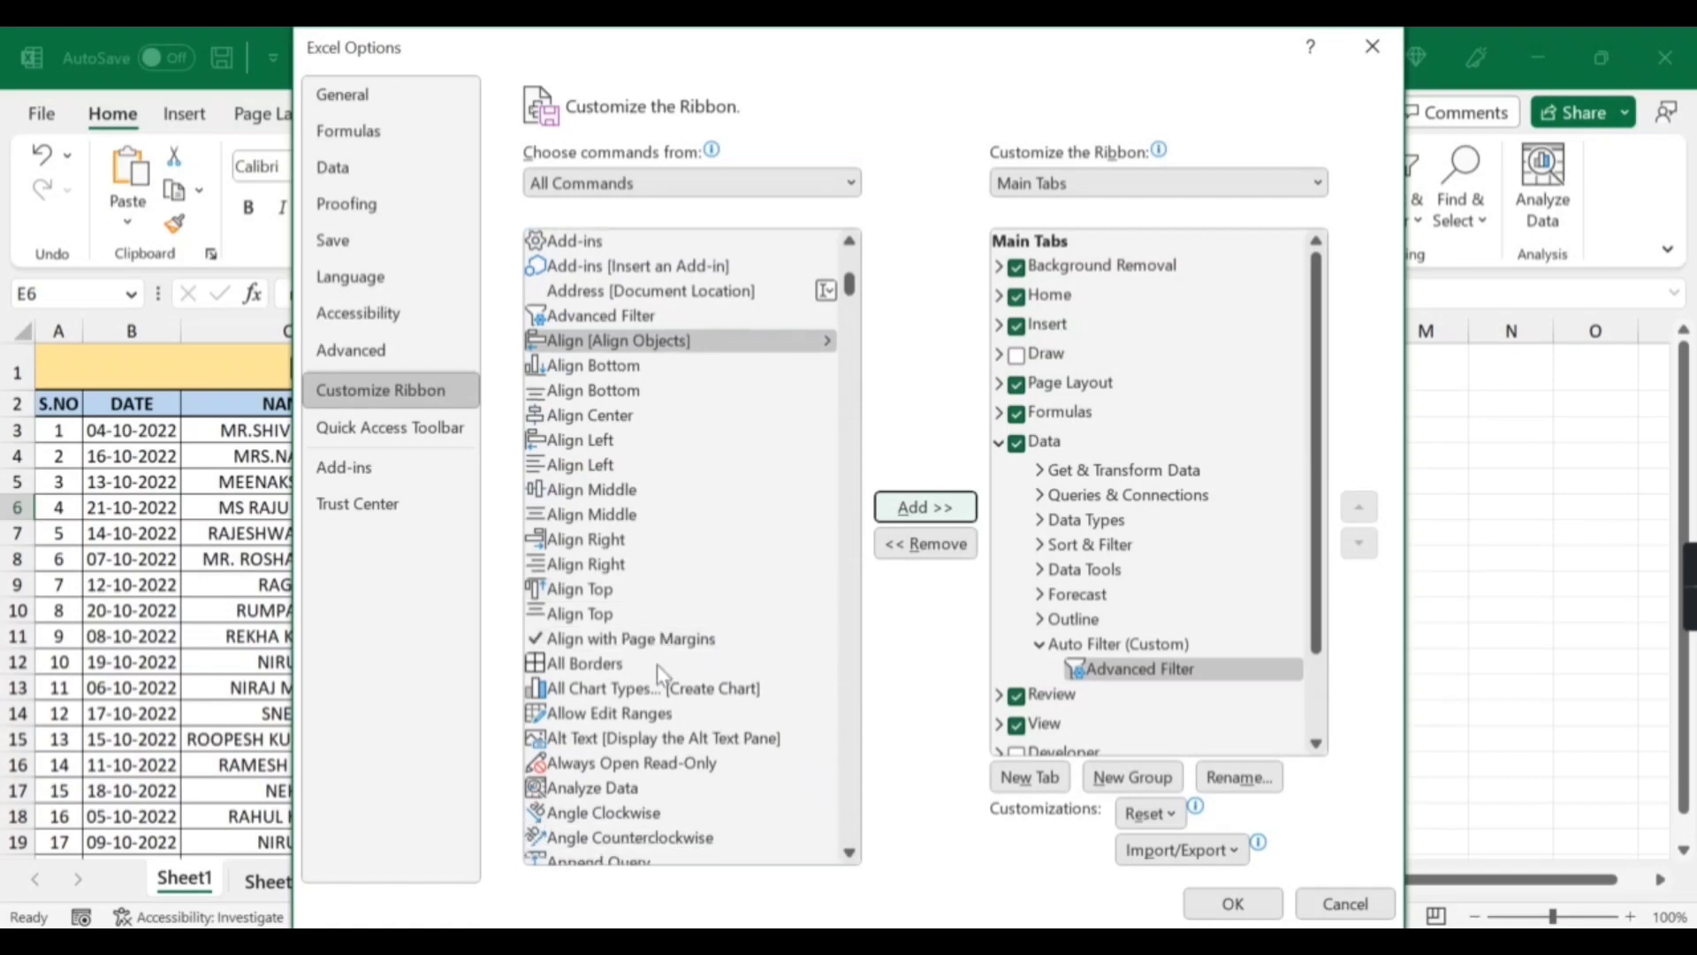
pyautogui.scroll(-2, 672, 646)
pyautogui.scroll(-3, 654, 672)
pyautogui.scroll(3, 634, 694)
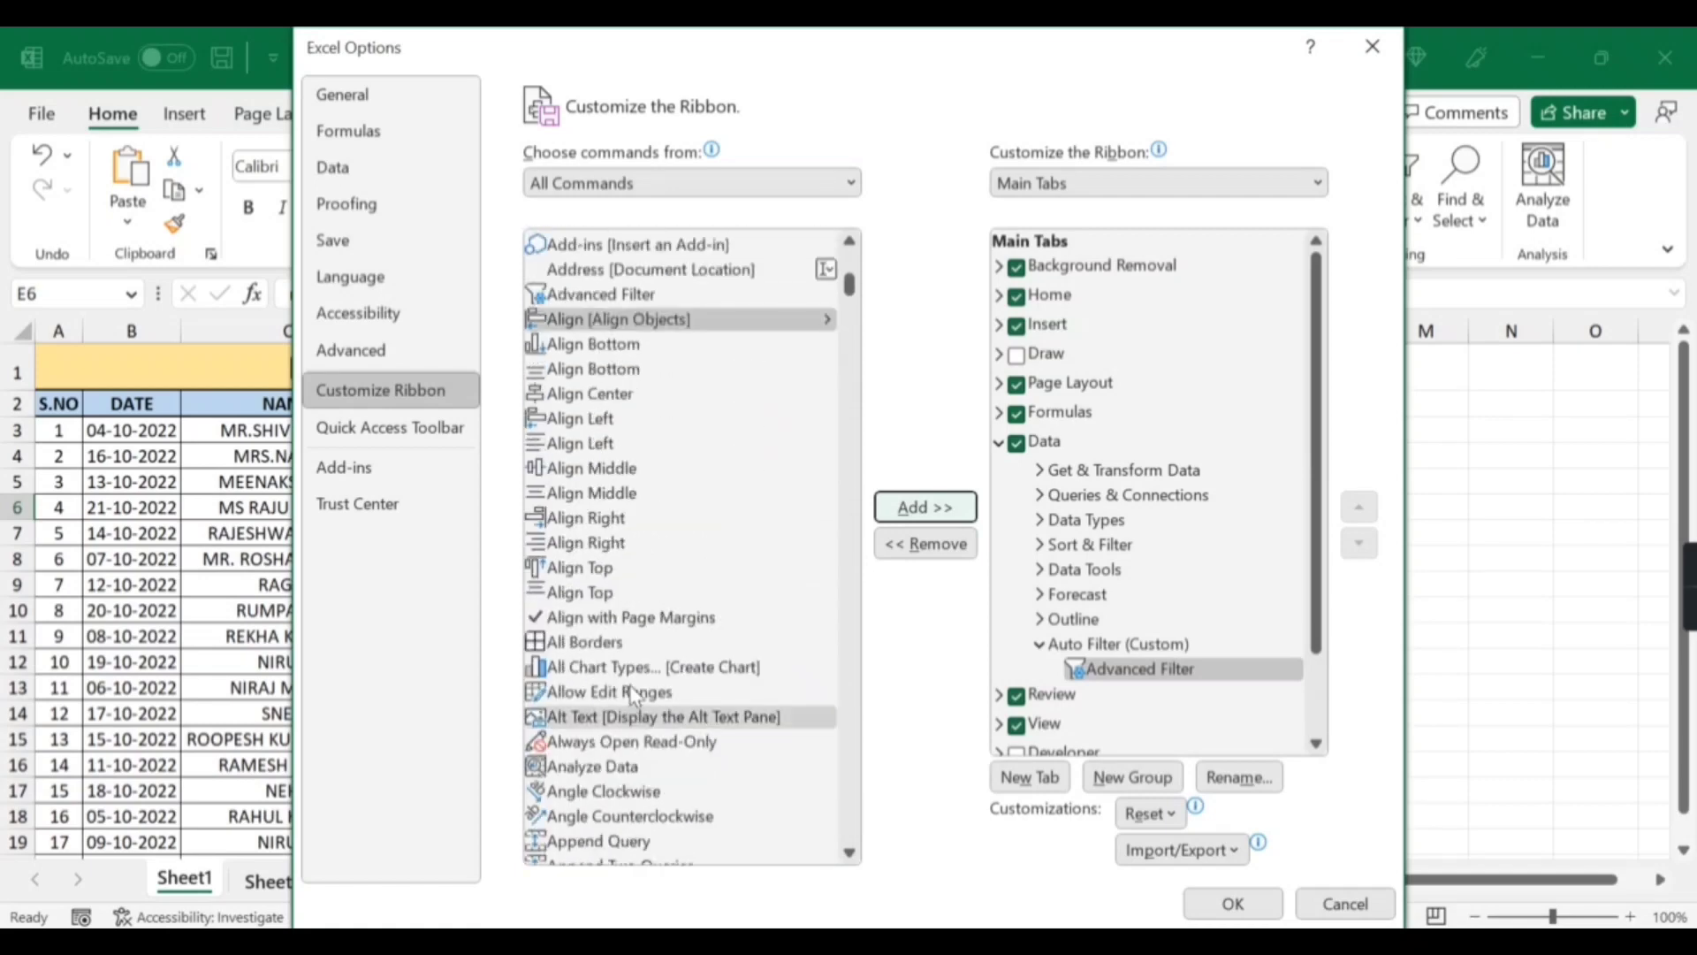
pyautogui.scroll(3, 635, 676)
pyautogui.scroll(2, 635, 654)
pyautogui.scroll(3, 635, 628)
pyautogui.scroll(3, 633, 623)
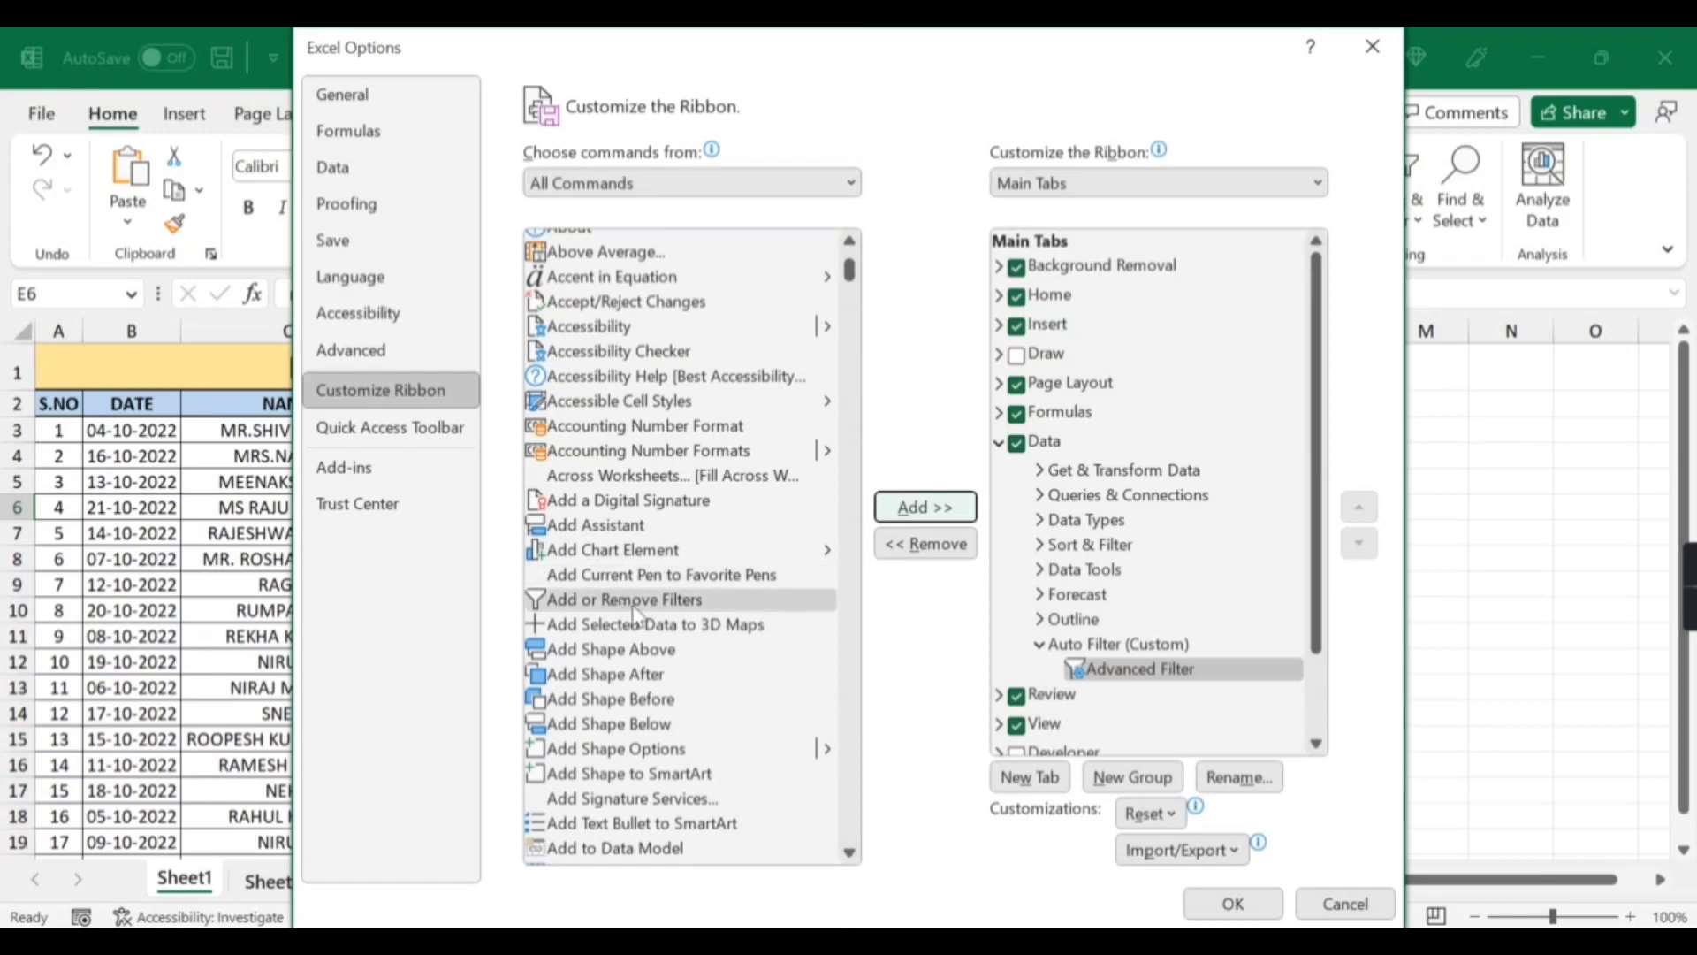
pyautogui.click(633, 605)
pyautogui.click(923, 511)
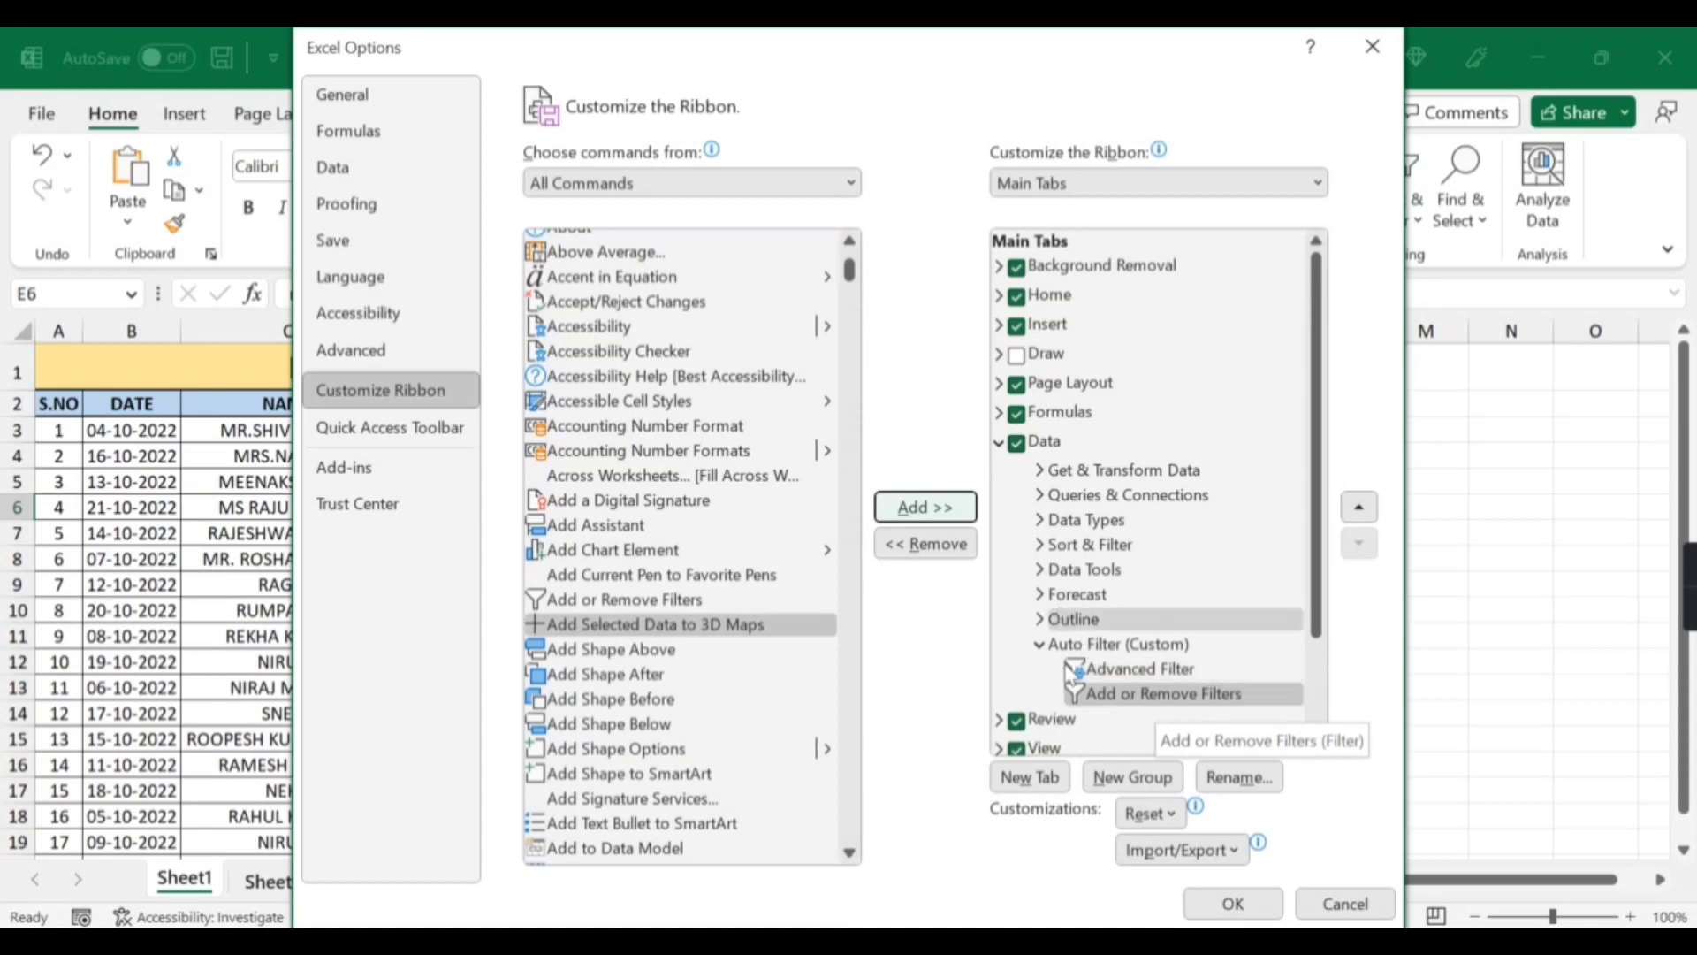
pyautogui.click(1233, 904)
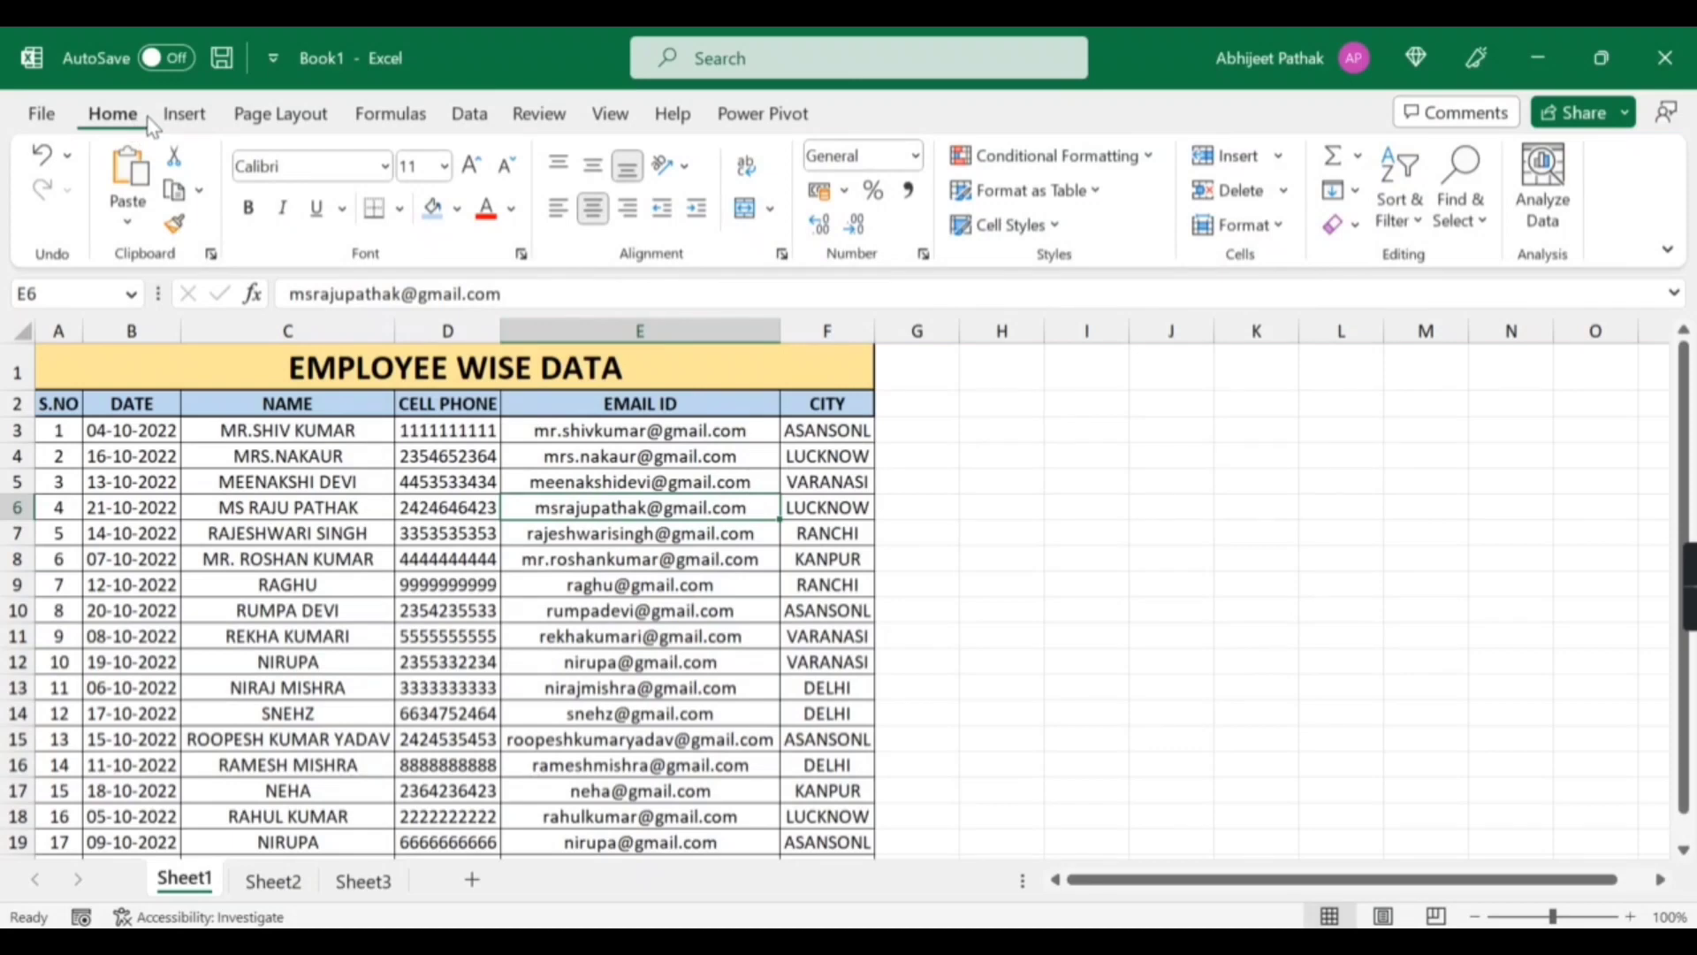
# - View the new Auto Filter group on the Data tab, then go to the File backstage
pyautogui.click(469, 113)
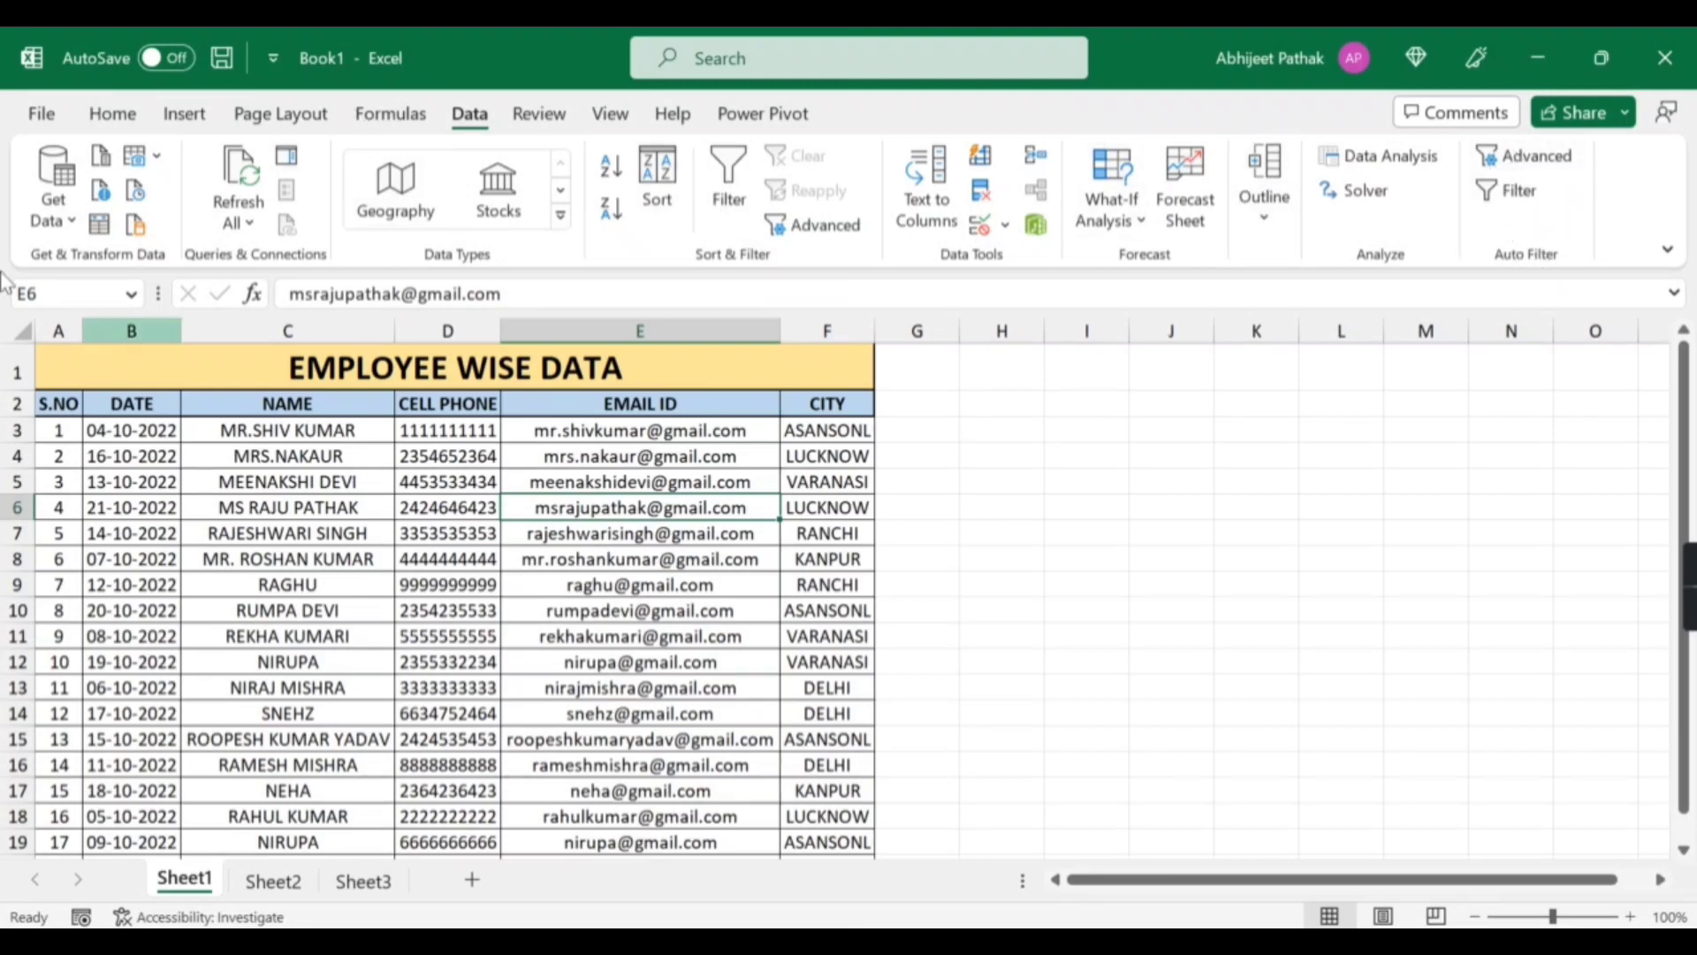
pyautogui.click(44, 115)
# - Reset all customizations on Excel Options' Customize Ribbon page, confirming with Yes and OK
pyautogui.click(83, 870)
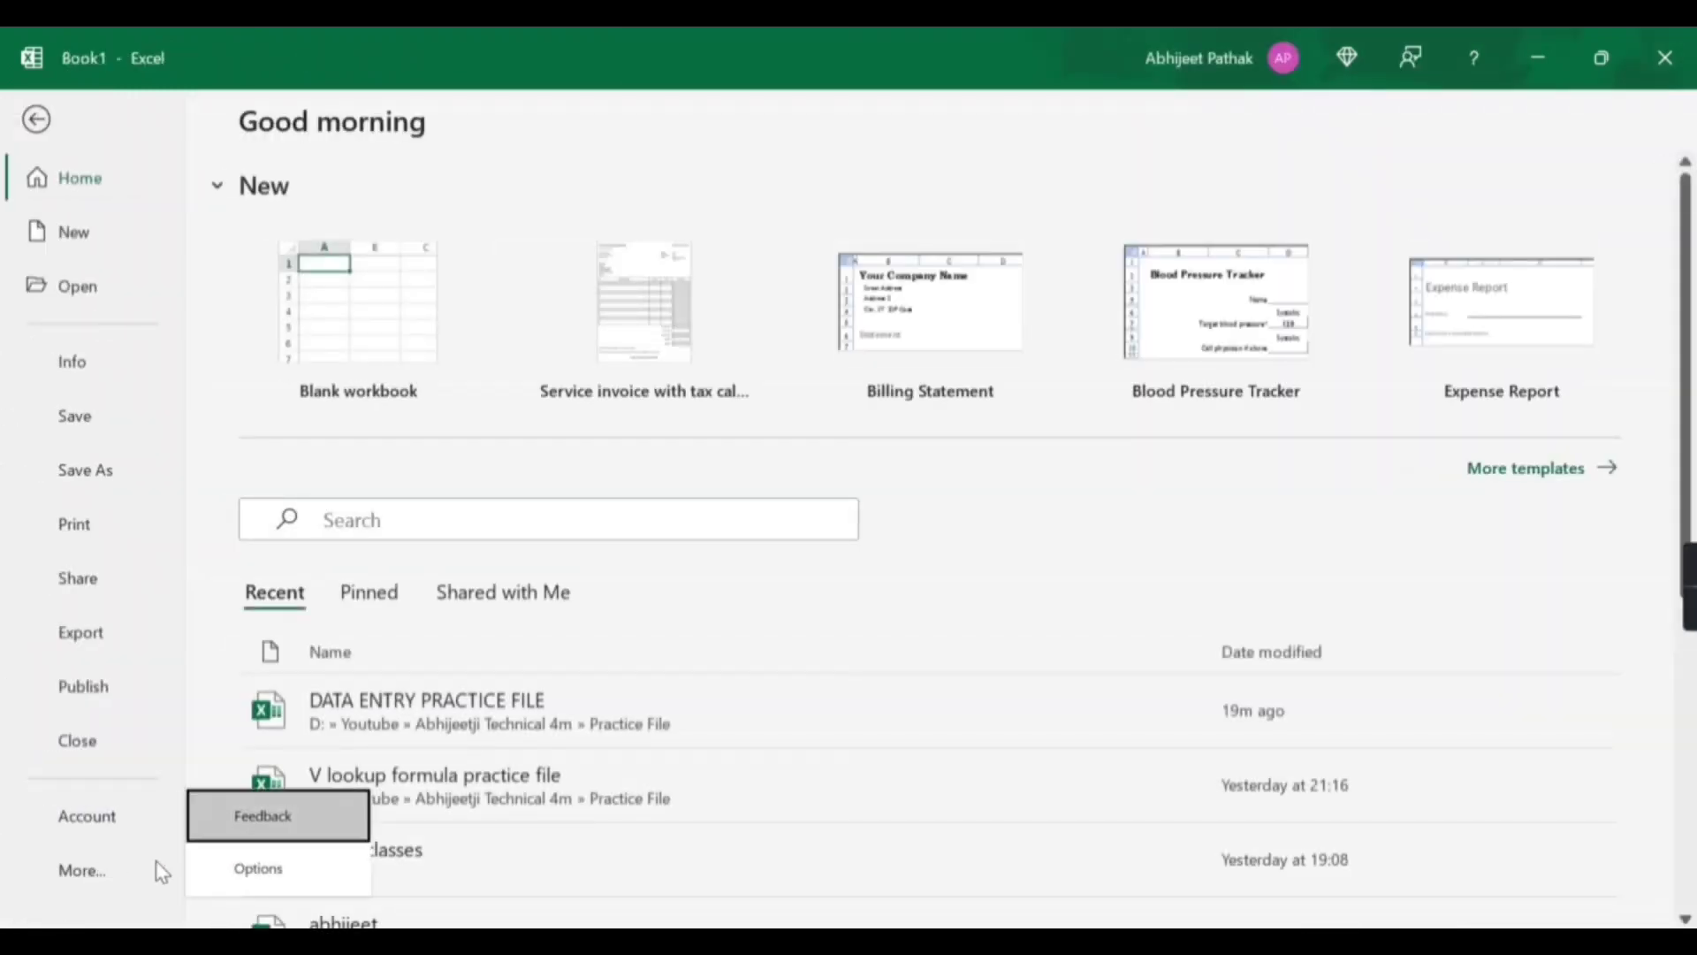
pyautogui.click(232, 868)
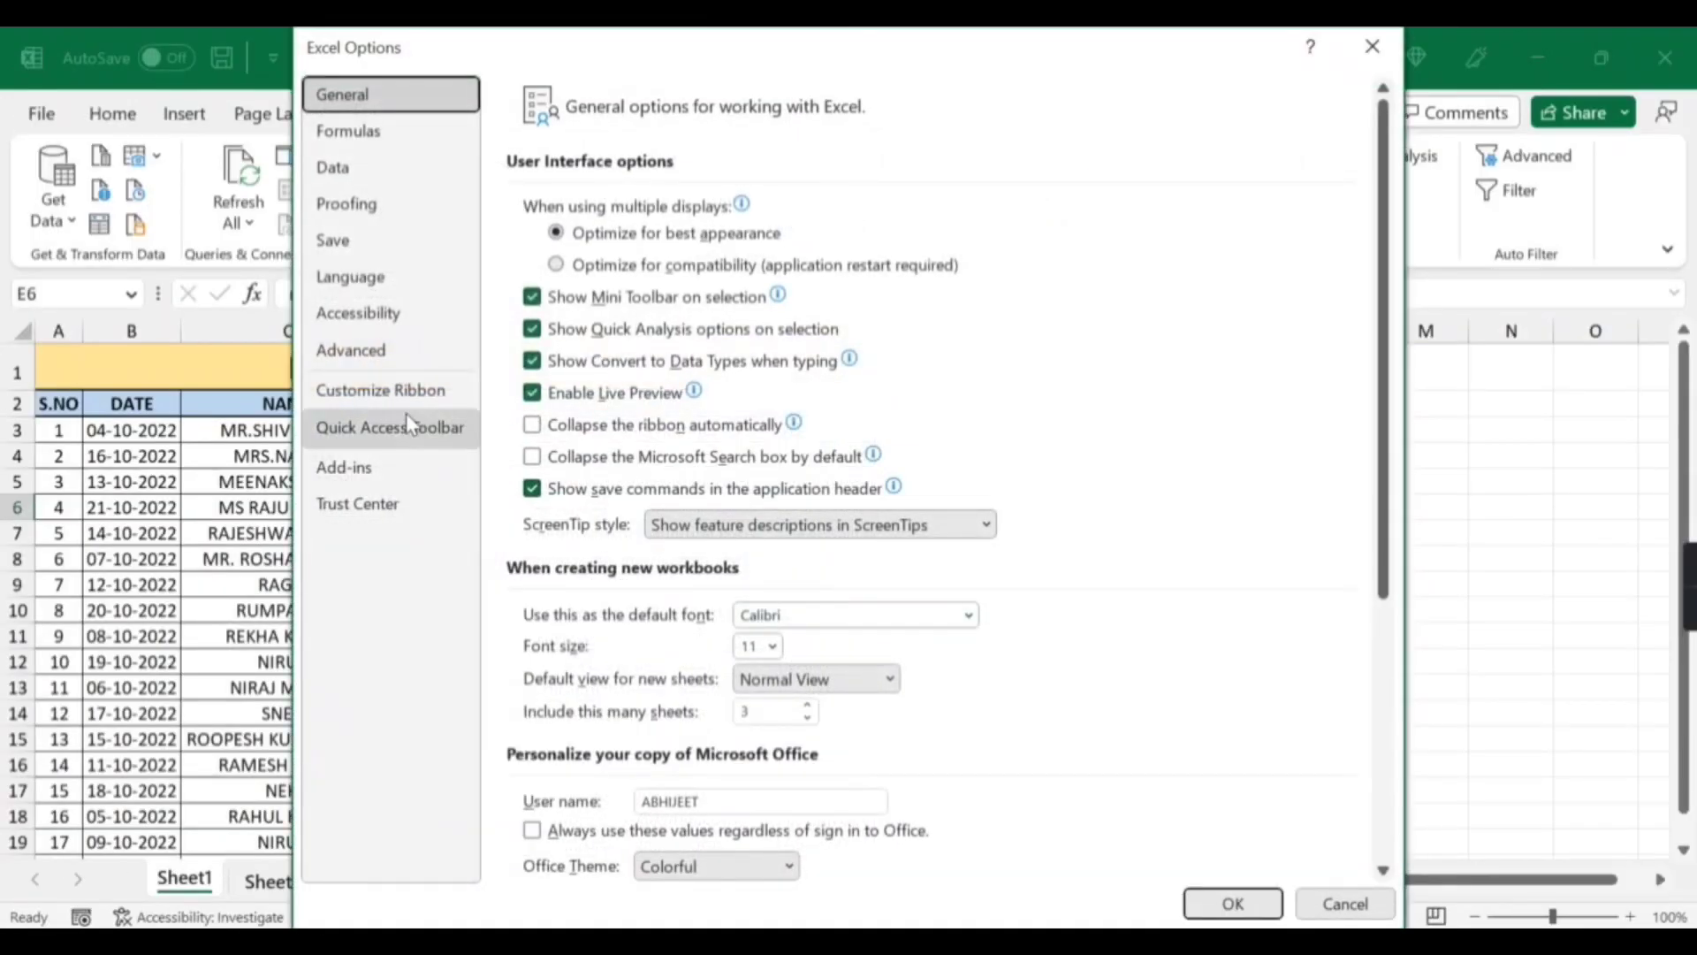
pyautogui.click(405, 412)
pyautogui.click(397, 395)
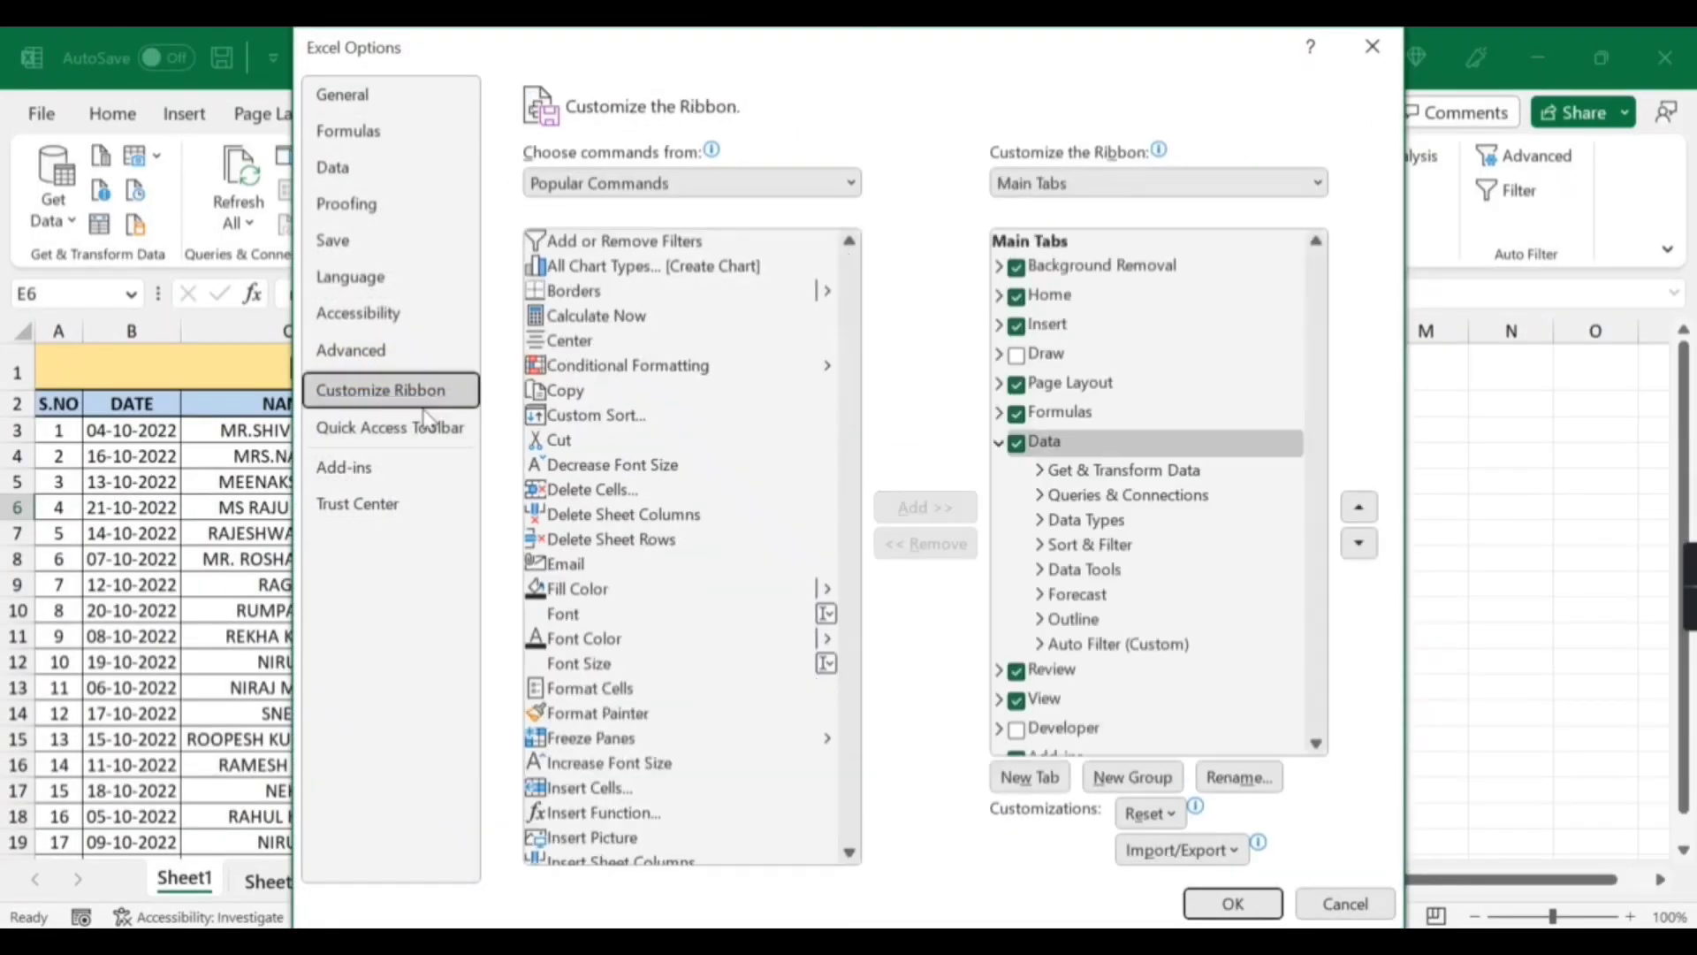
pyautogui.click(1140, 815)
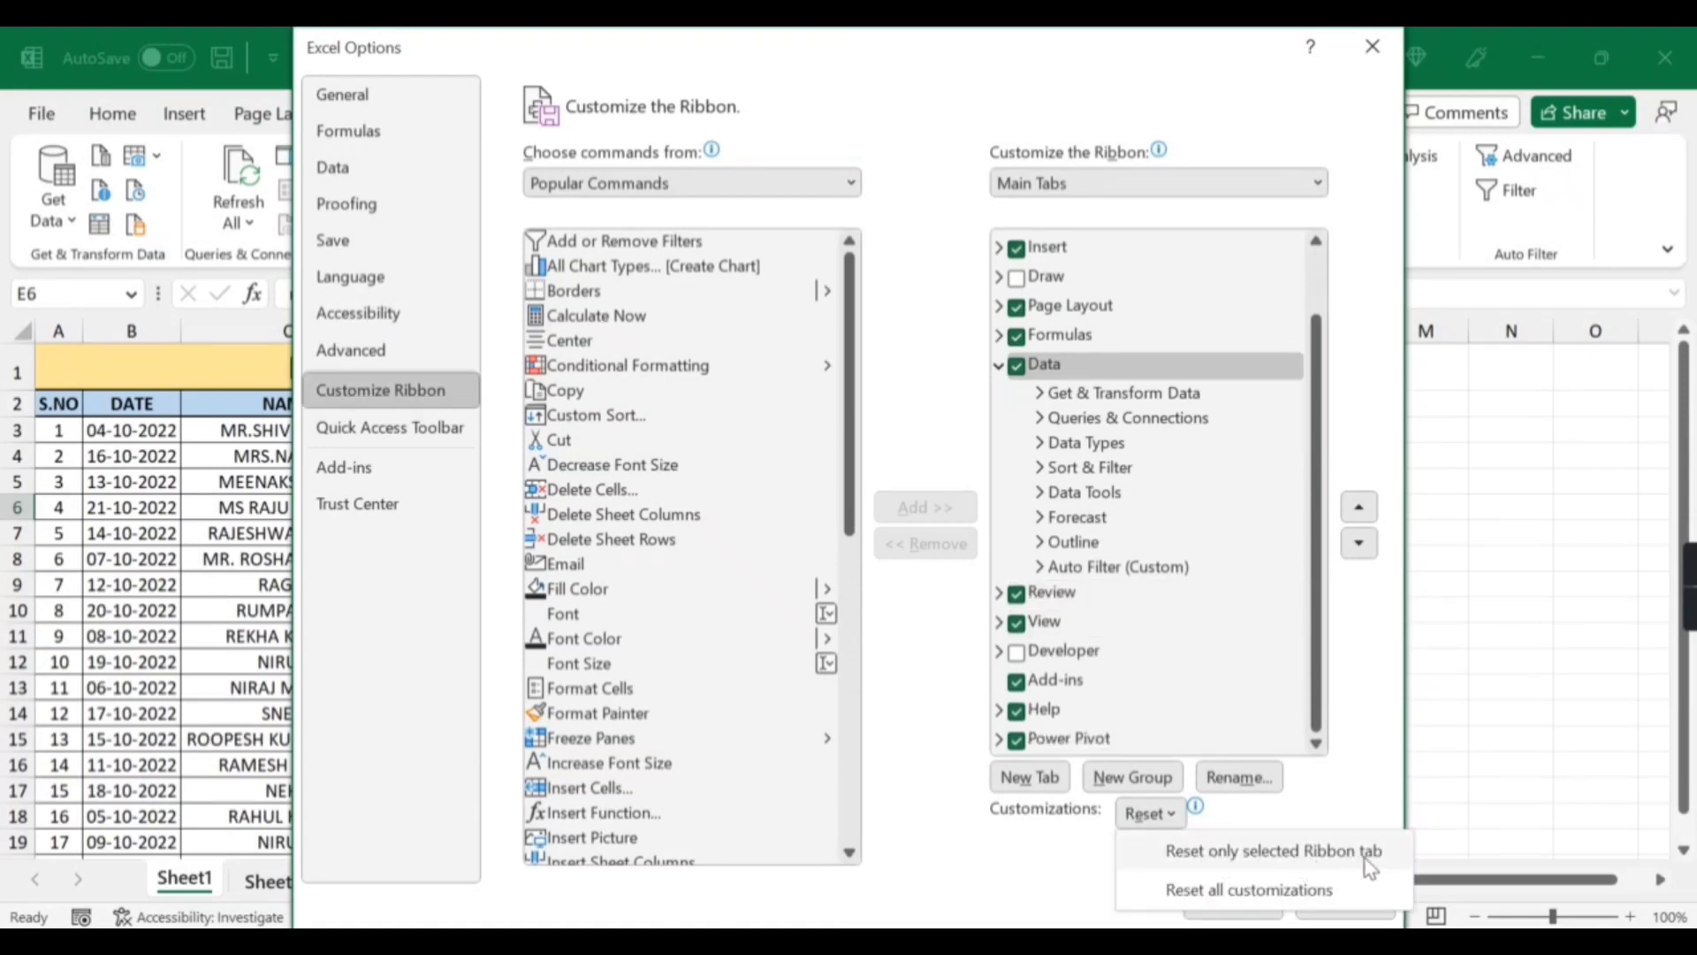
pyautogui.click(1224, 893)
pyautogui.click(809, 570)
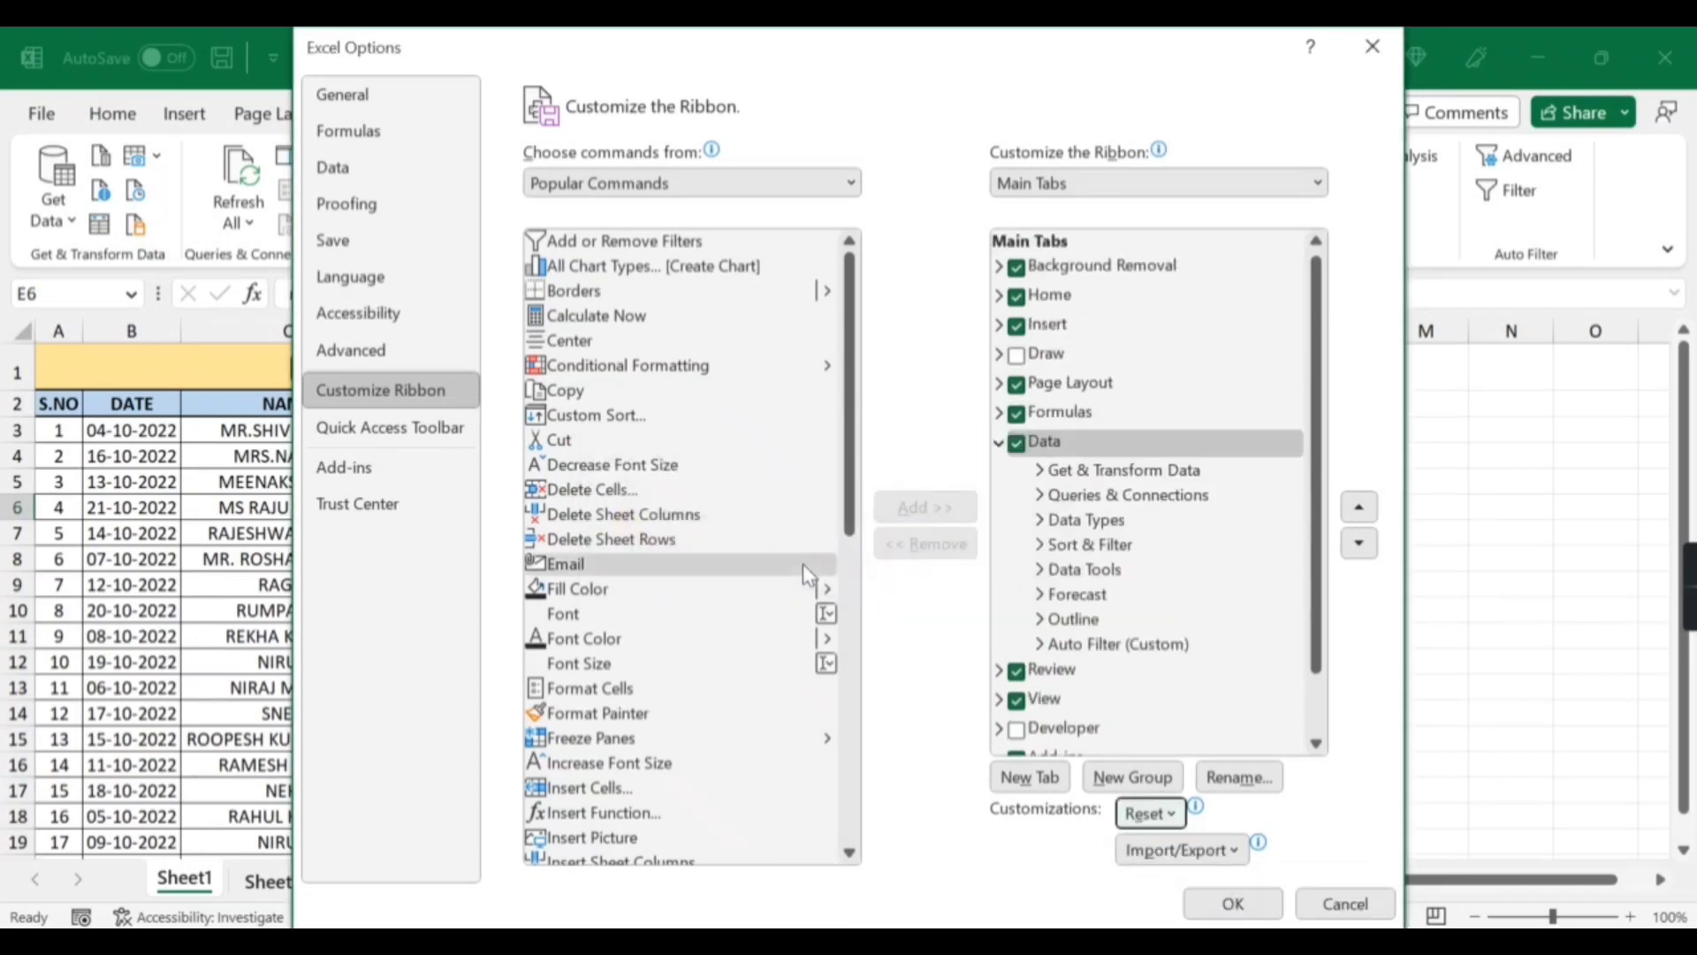
pyautogui.click(1233, 903)
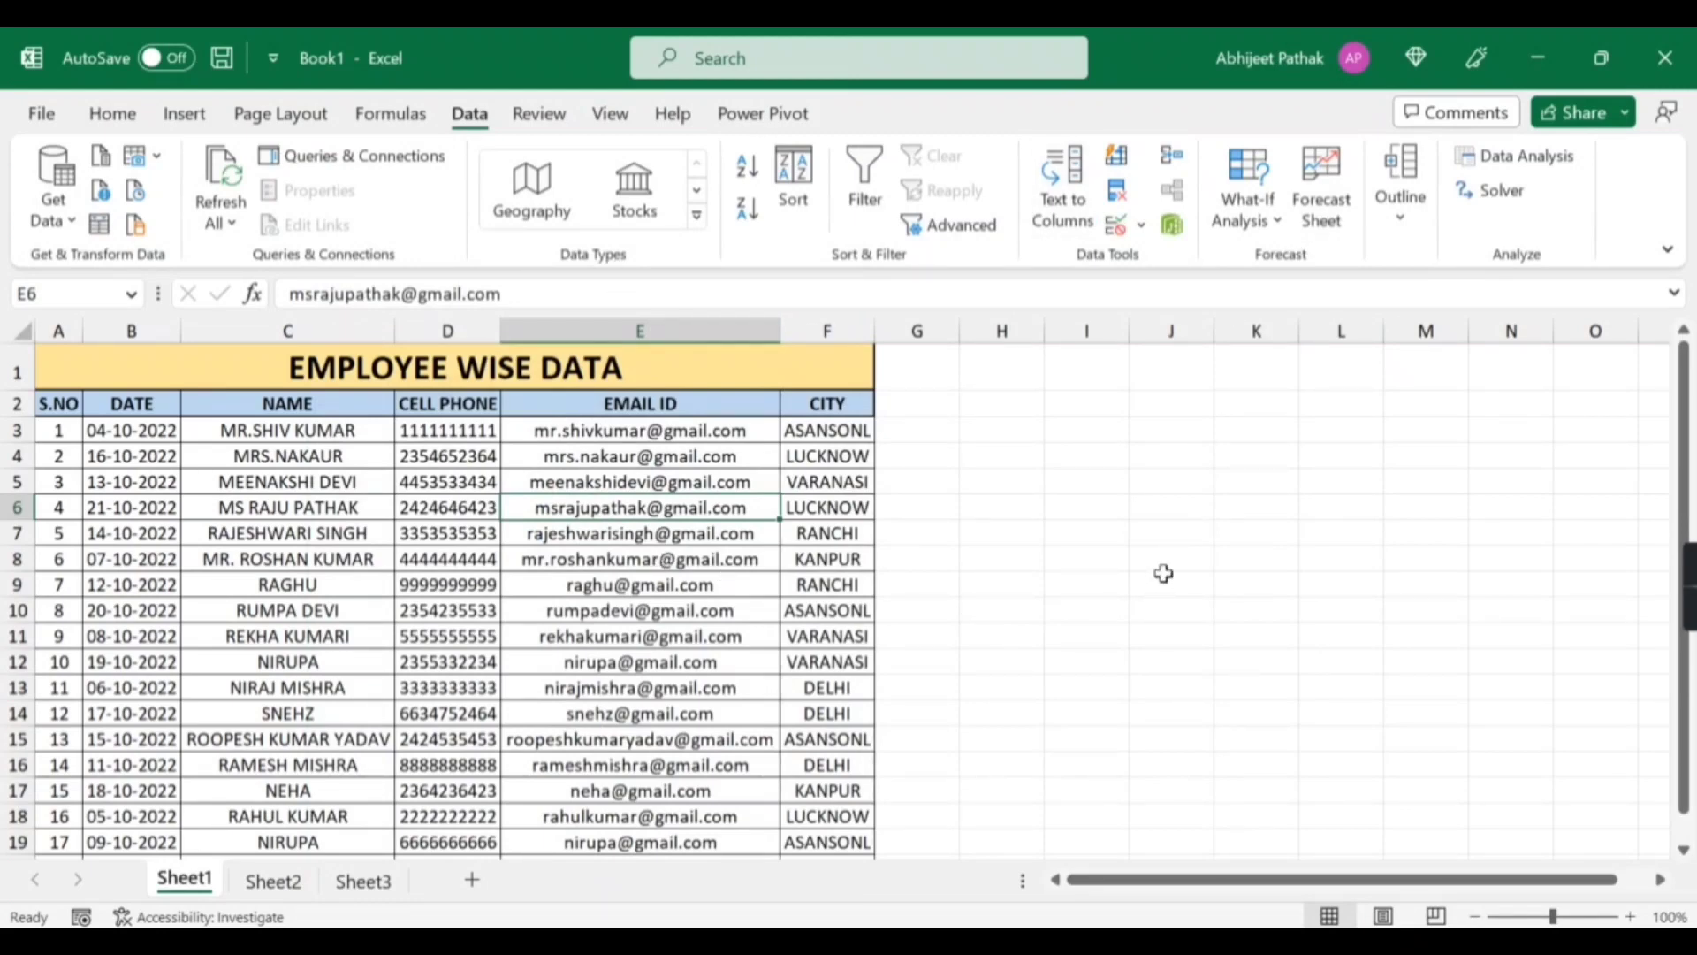
# - Enter 'sunday' in cell I7, then clear the cell again
pyautogui.click(1109, 531)
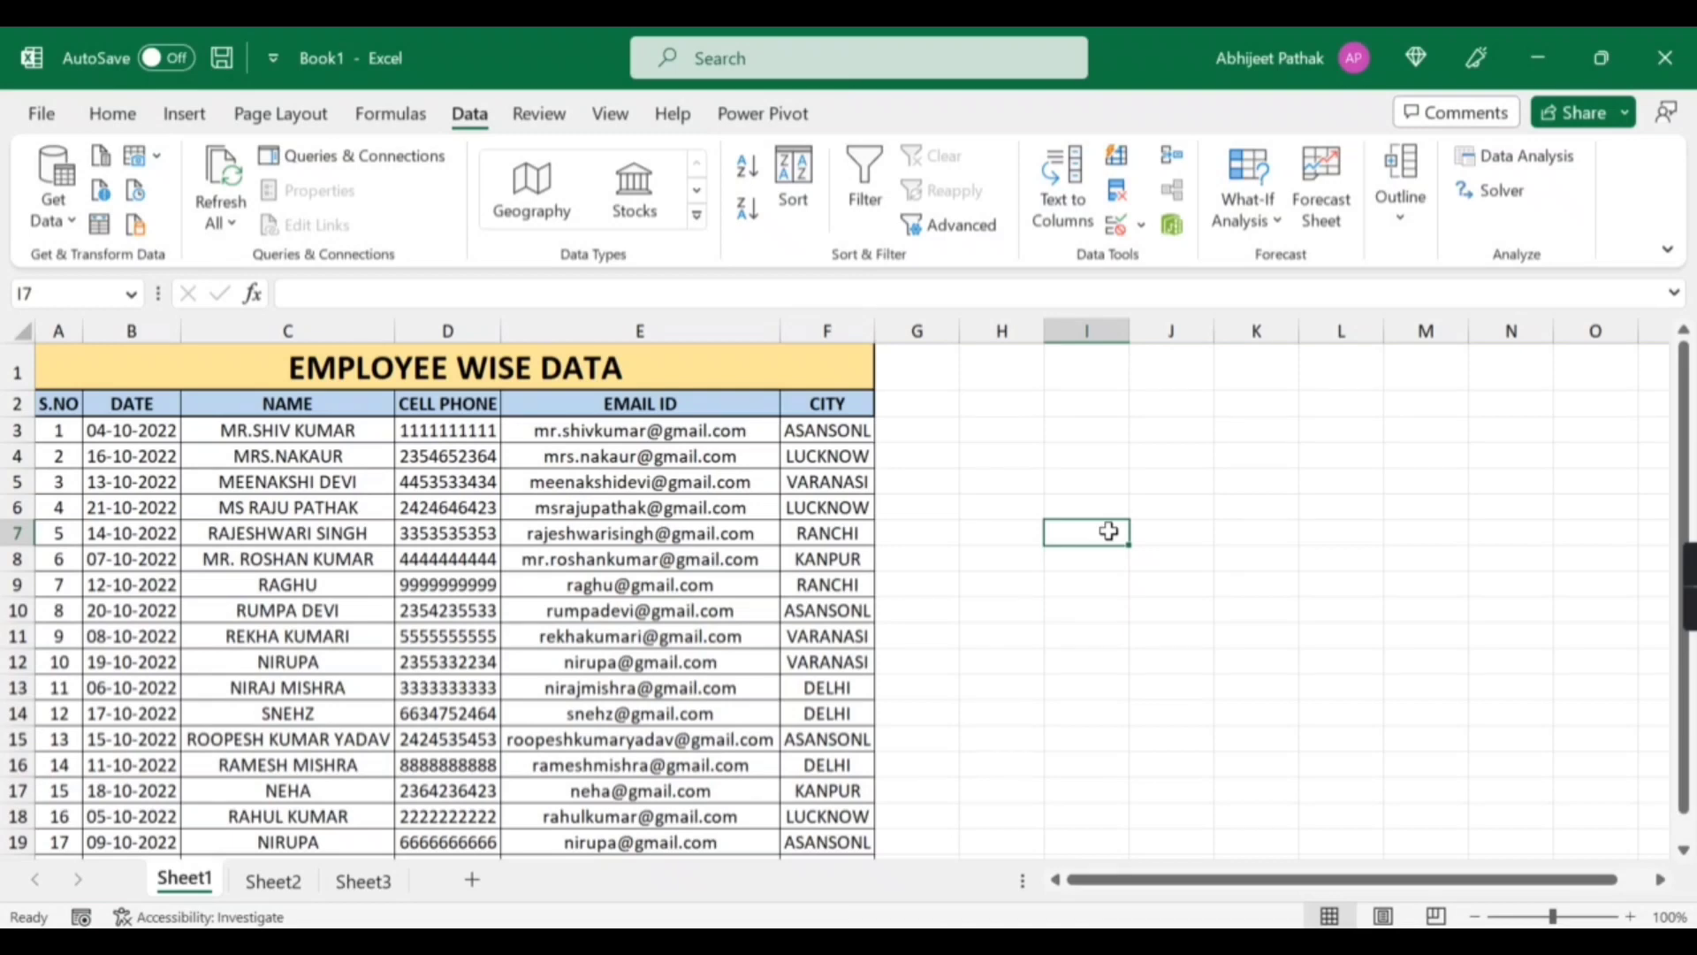
pyautogui.write('sunday')
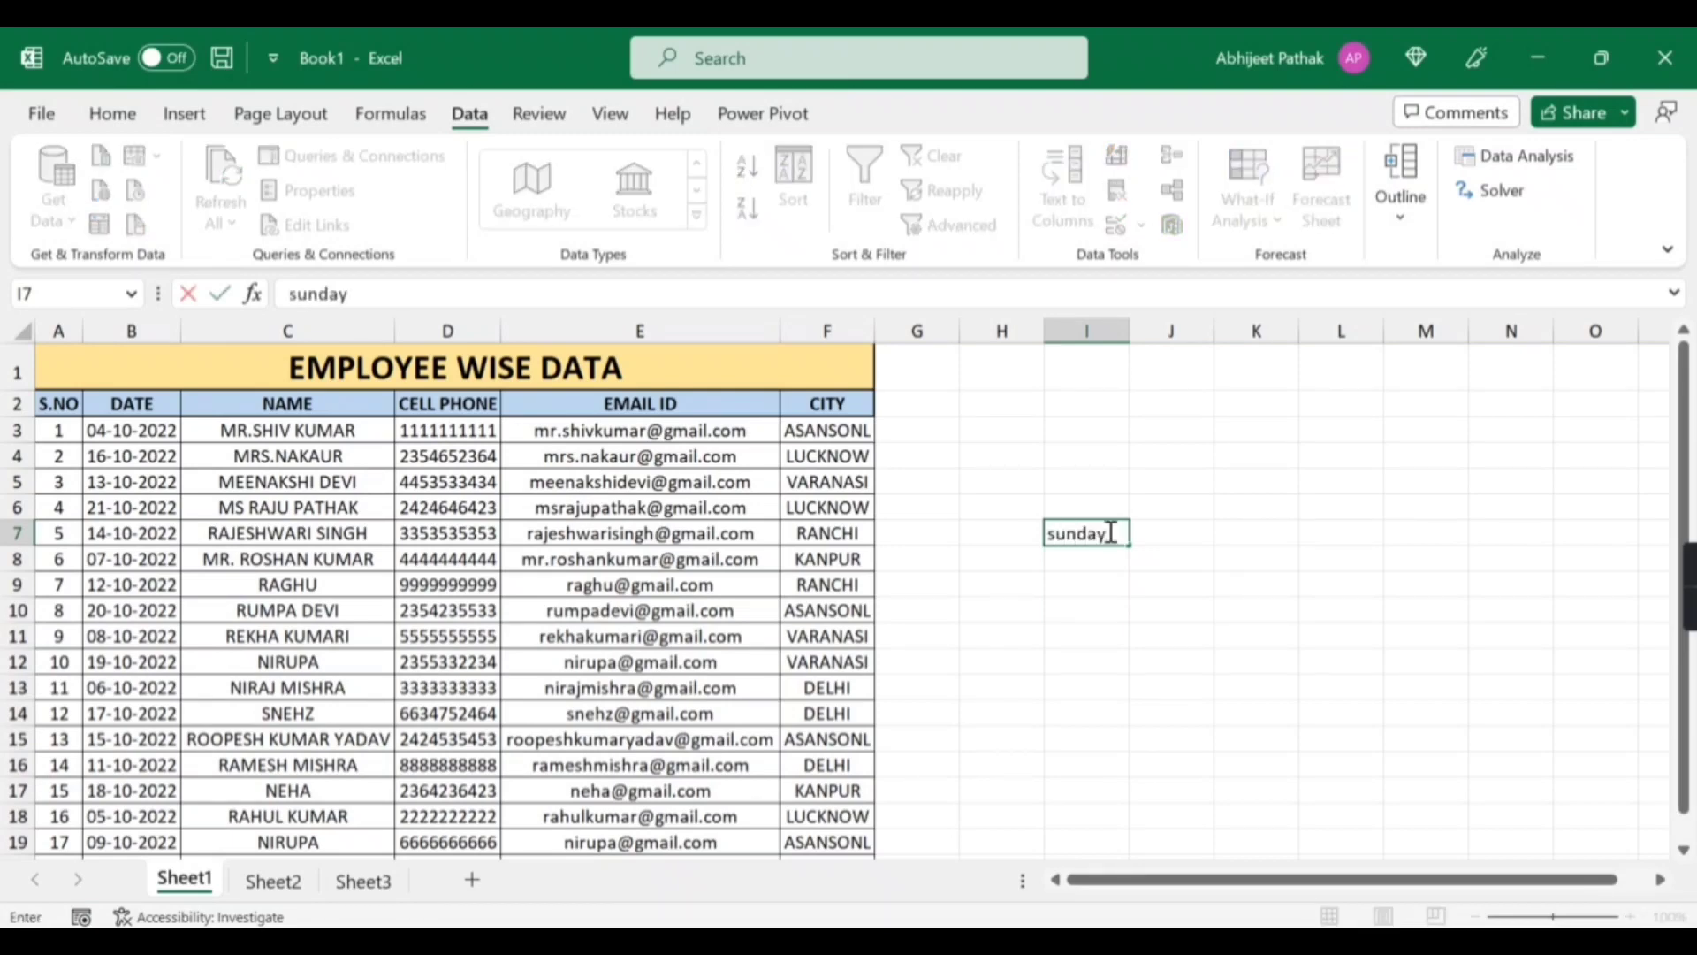
pyautogui.press('Return')
pyautogui.click(1108, 531)
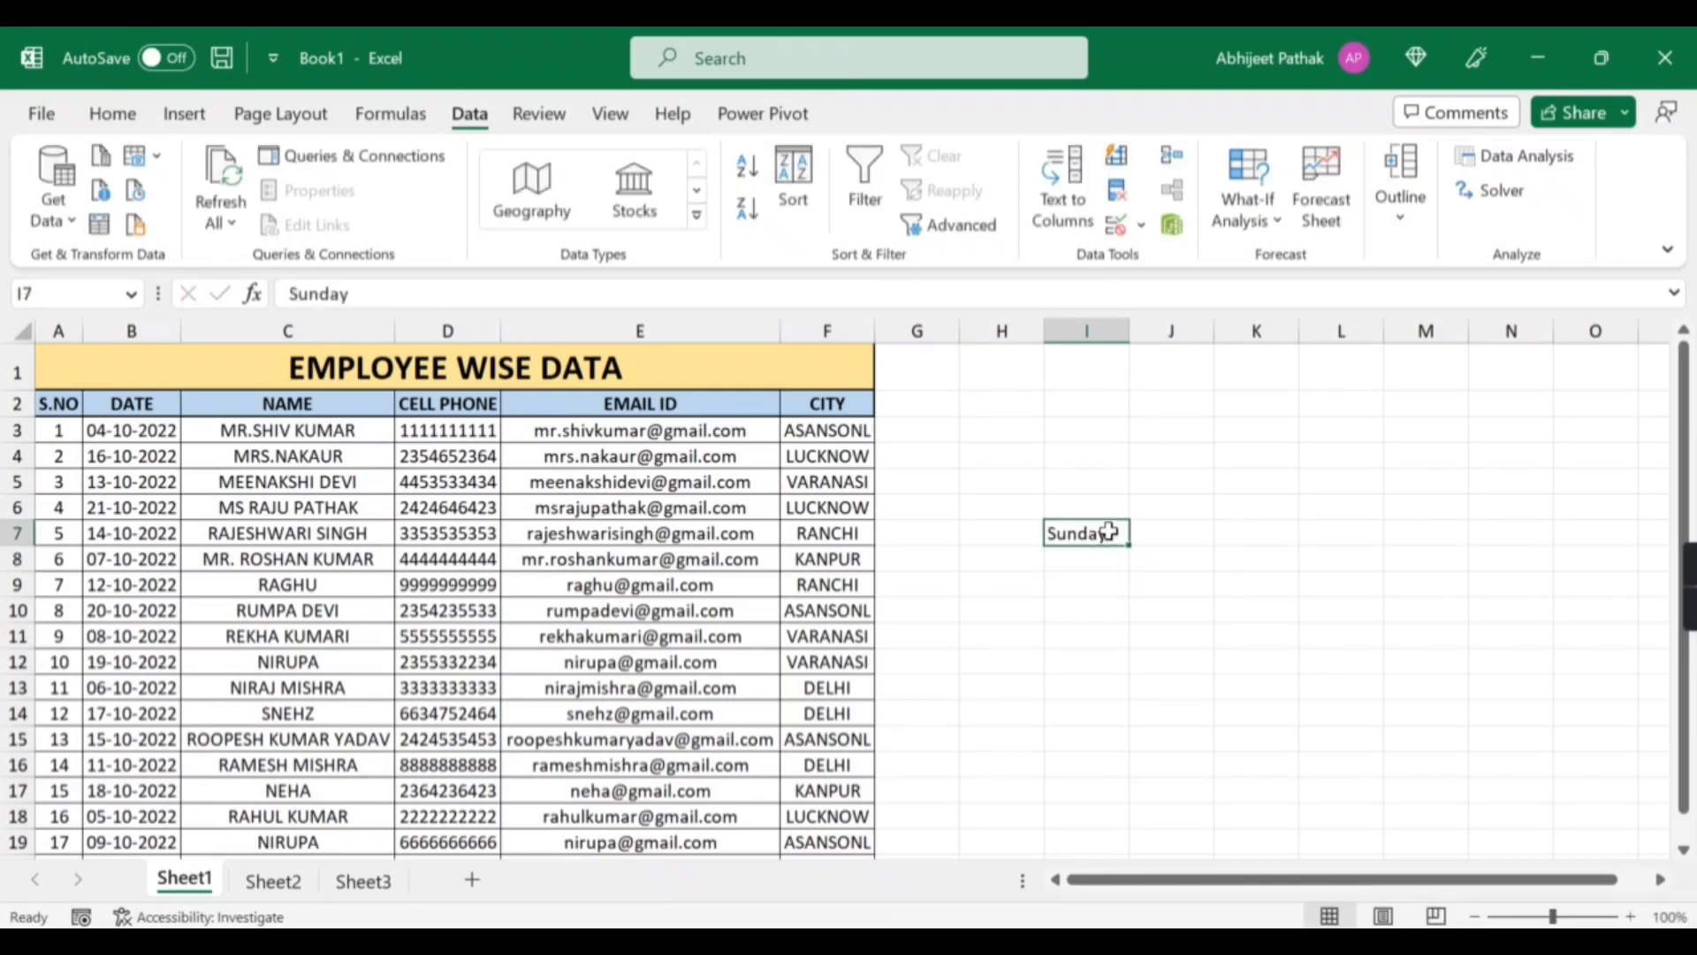
pyautogui.press('Delete')
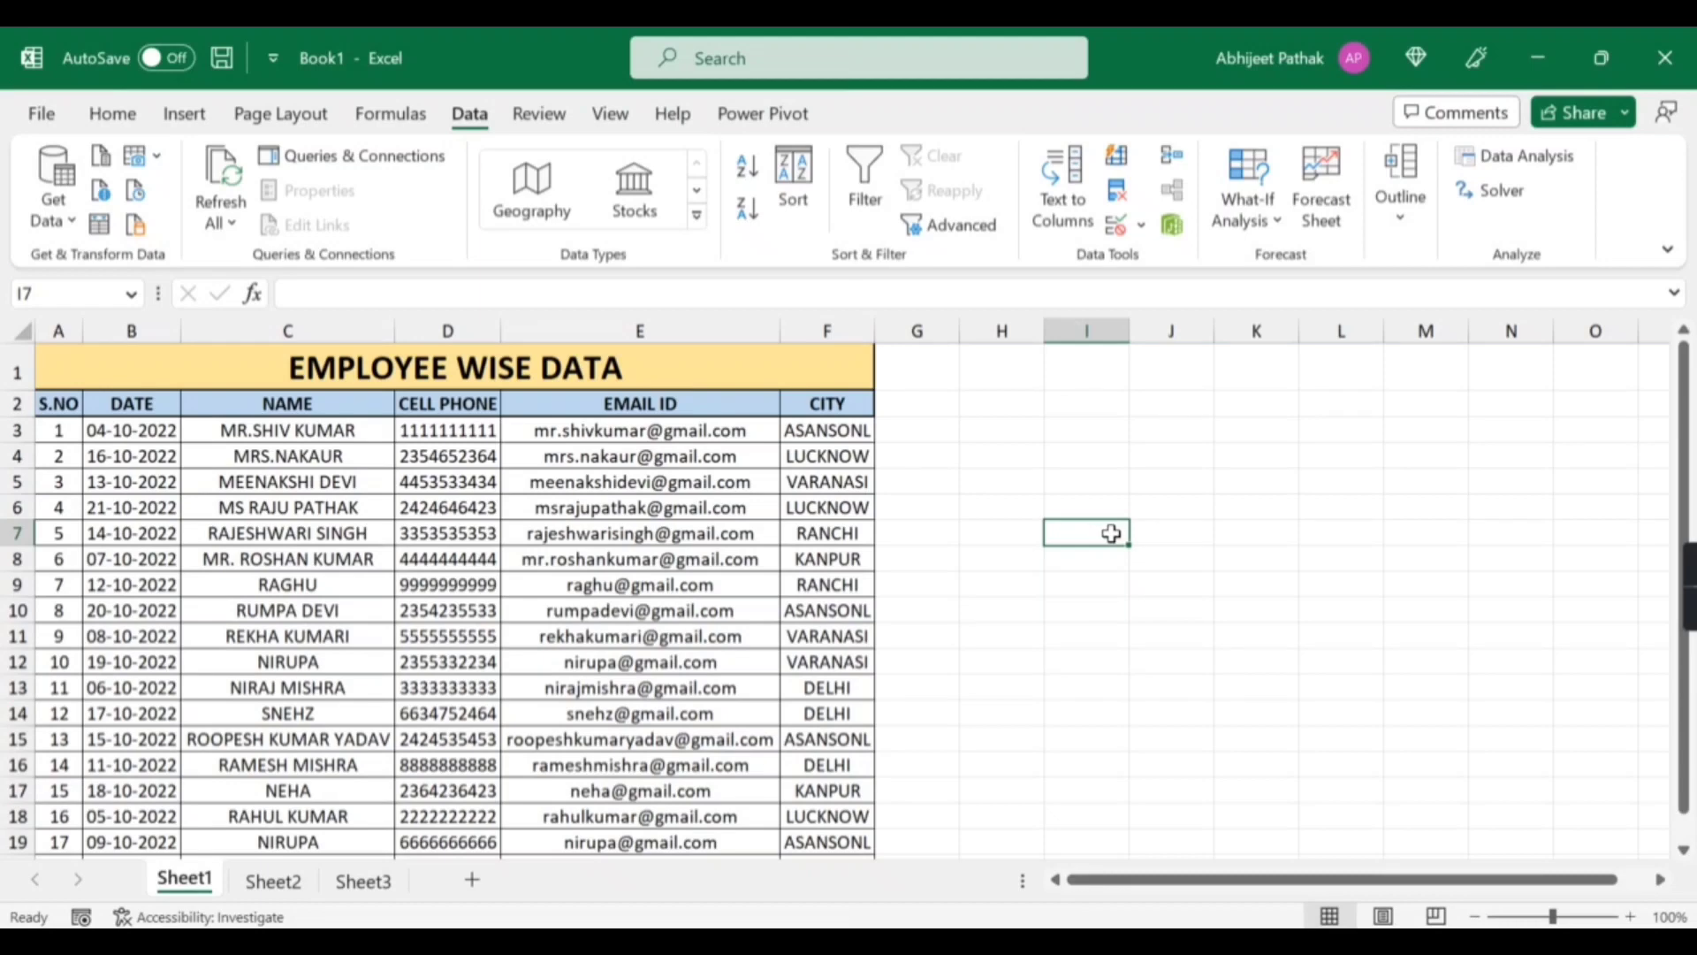
# - Bring up AutoCorrect settings from I7's cell actions, close them, and show the File start page
pyautogui.rightClick(1111, 533)
pyautogui.moveTo(1241, 822)
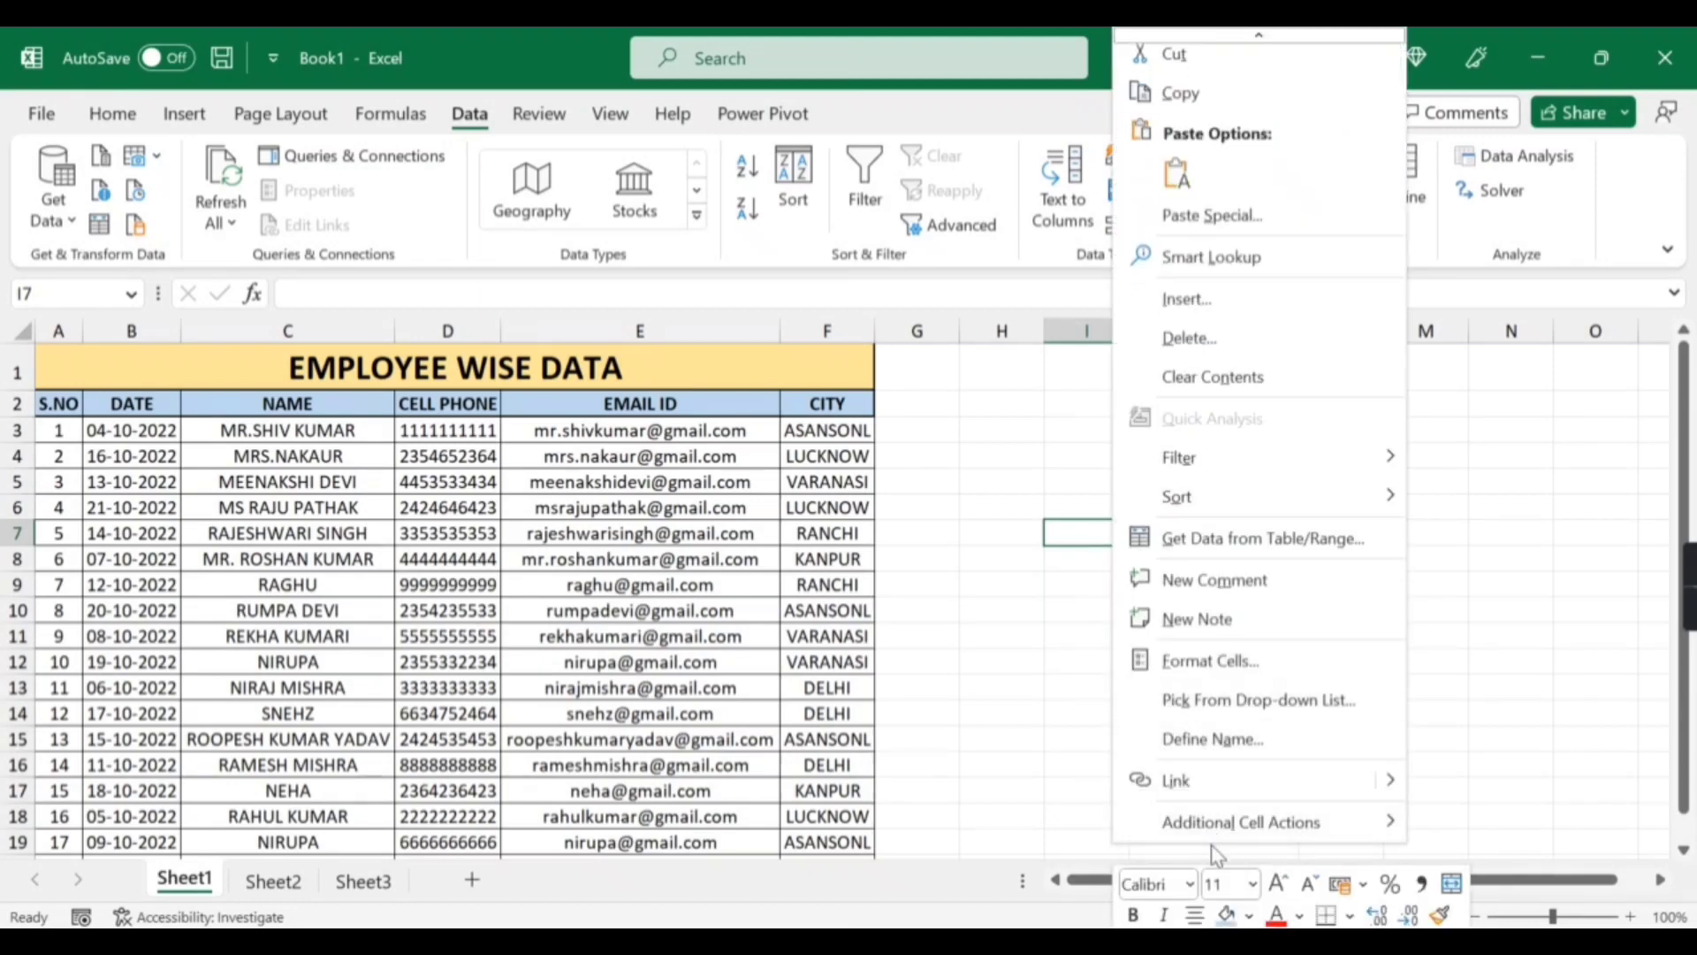
pyautogui.click(1469, 870)
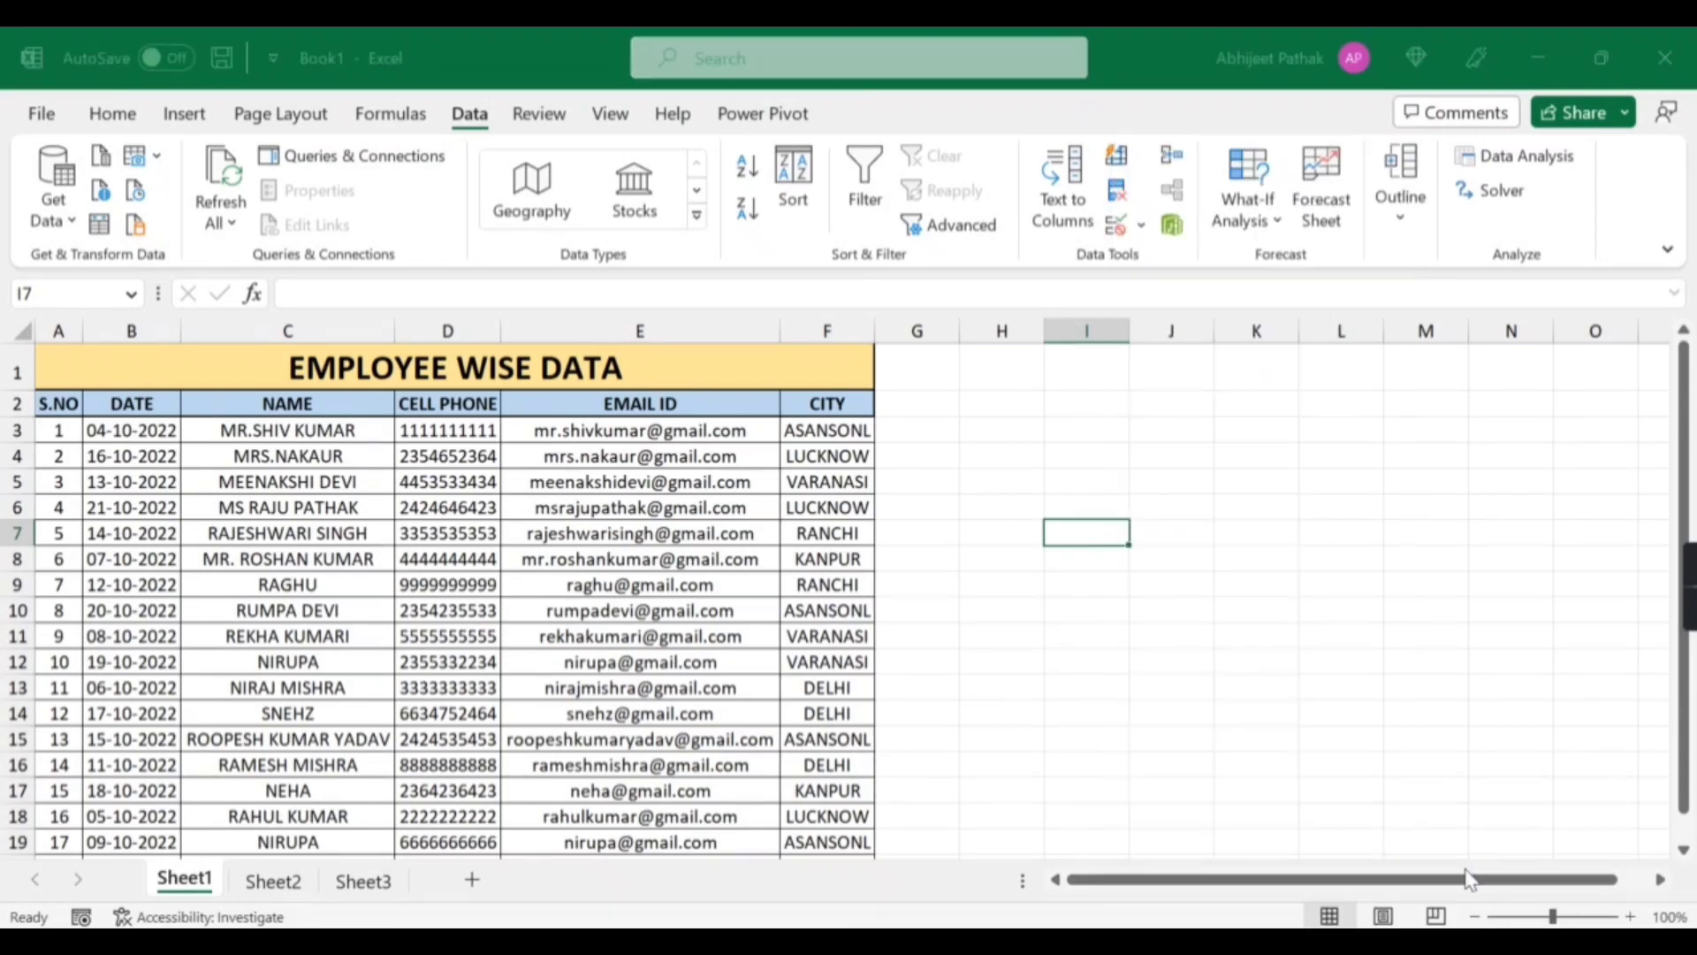
pyautogui.moveTo(1463, 422); pyautogui.dragTo(797, 338)
pyautogui.click(798, 371)
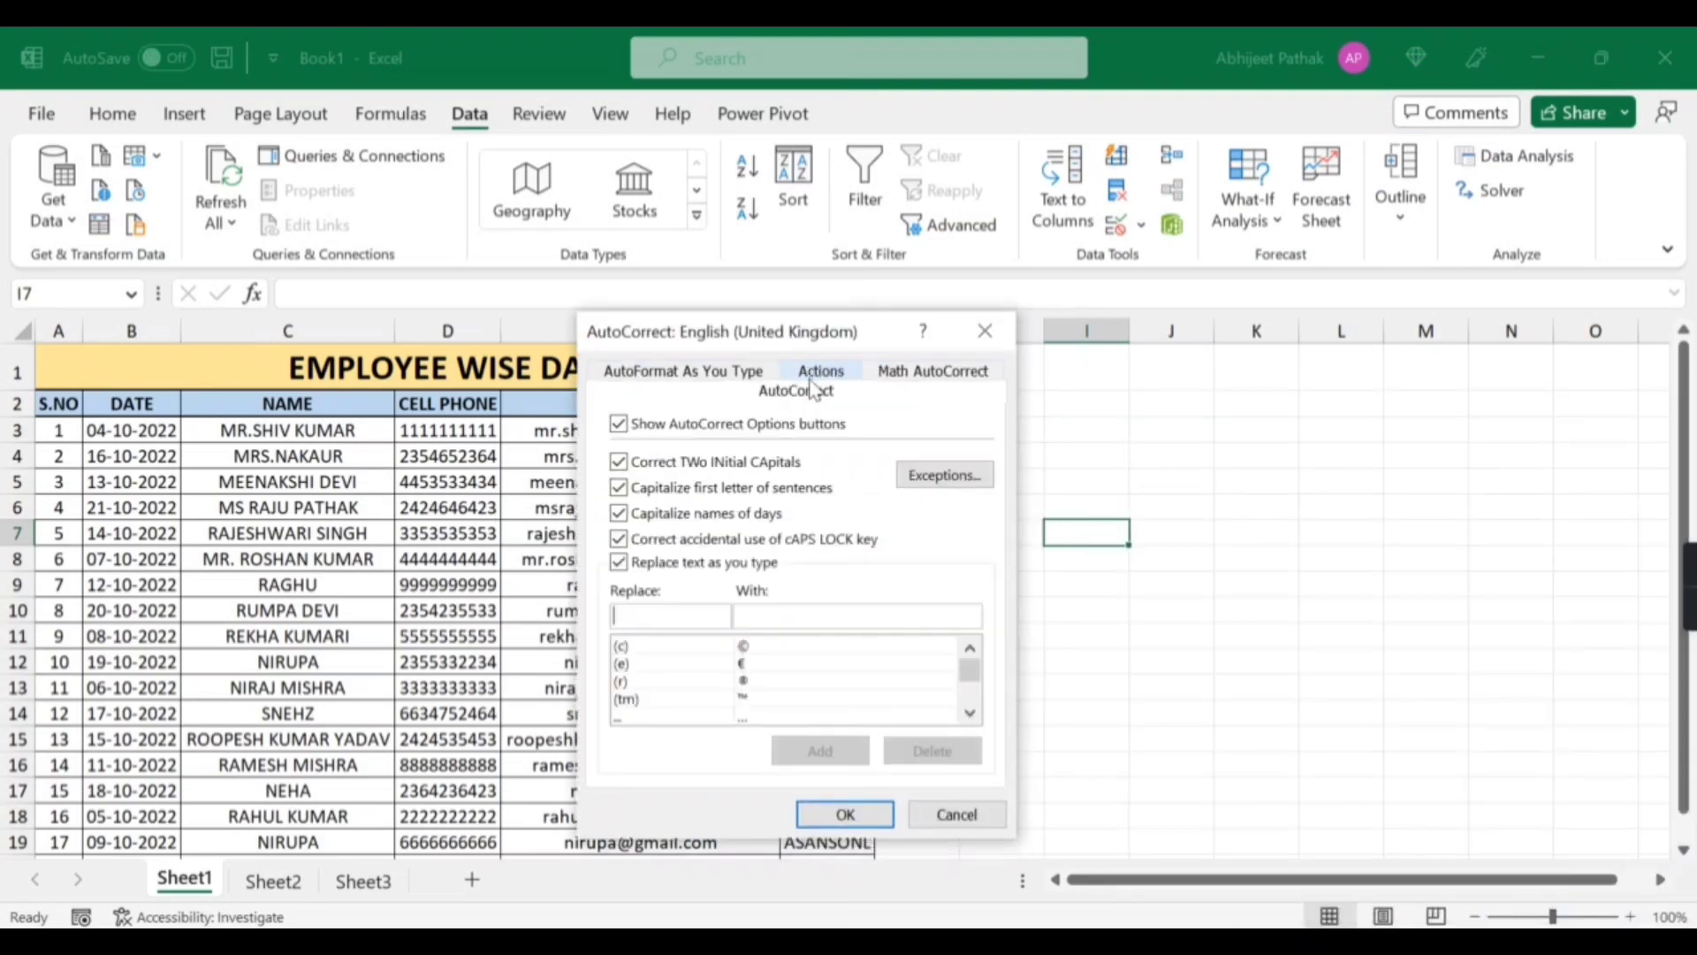
pyautogui.click(985, 330)
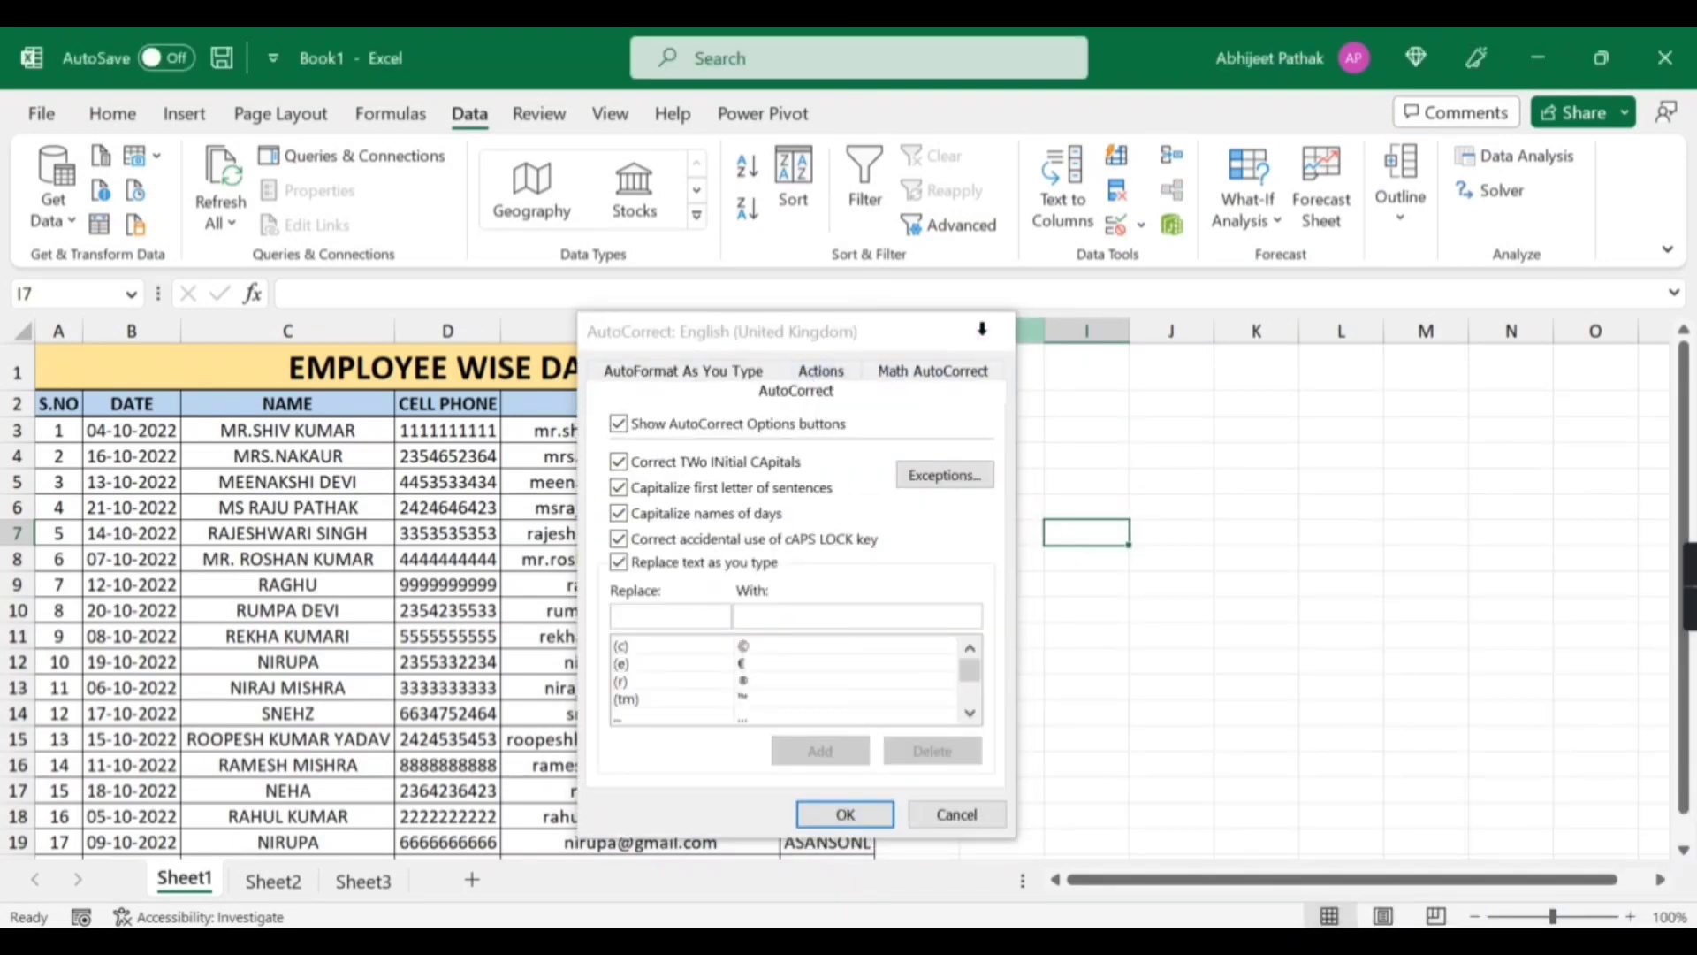
pyautogui.click(40, 119)
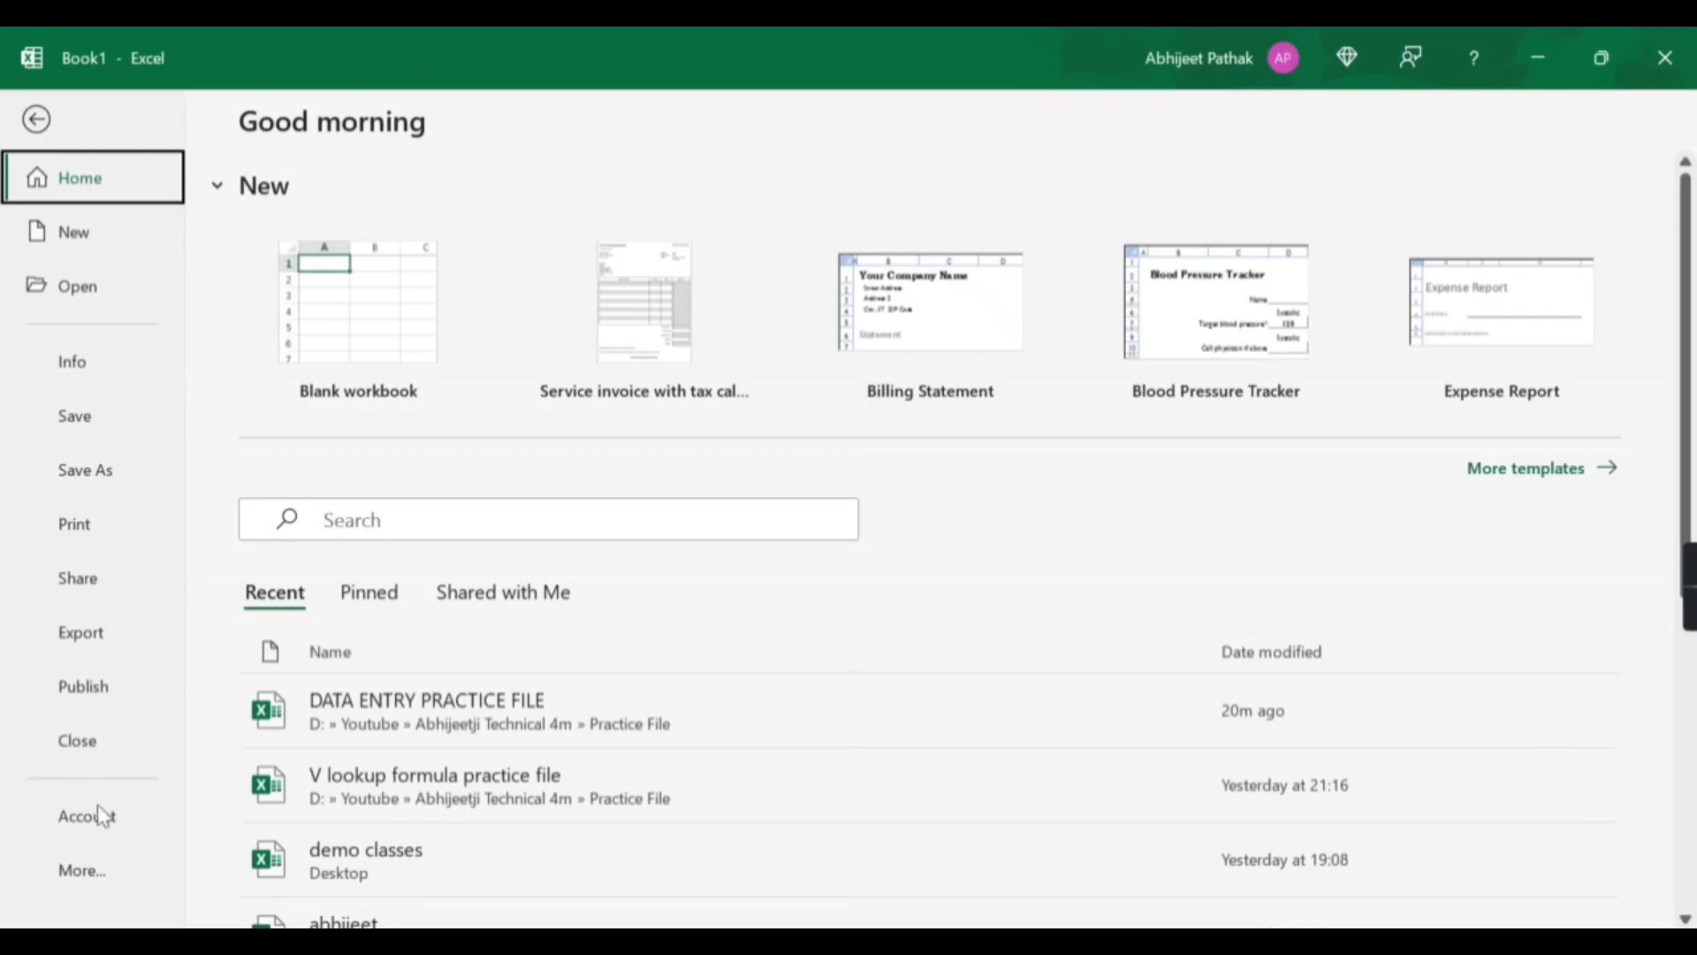
# - View AutoCorrect Options via File > Options > Proofing, then close both dialogs
pyautogui.click(98, 884)
pyautogui.click(248, 871)
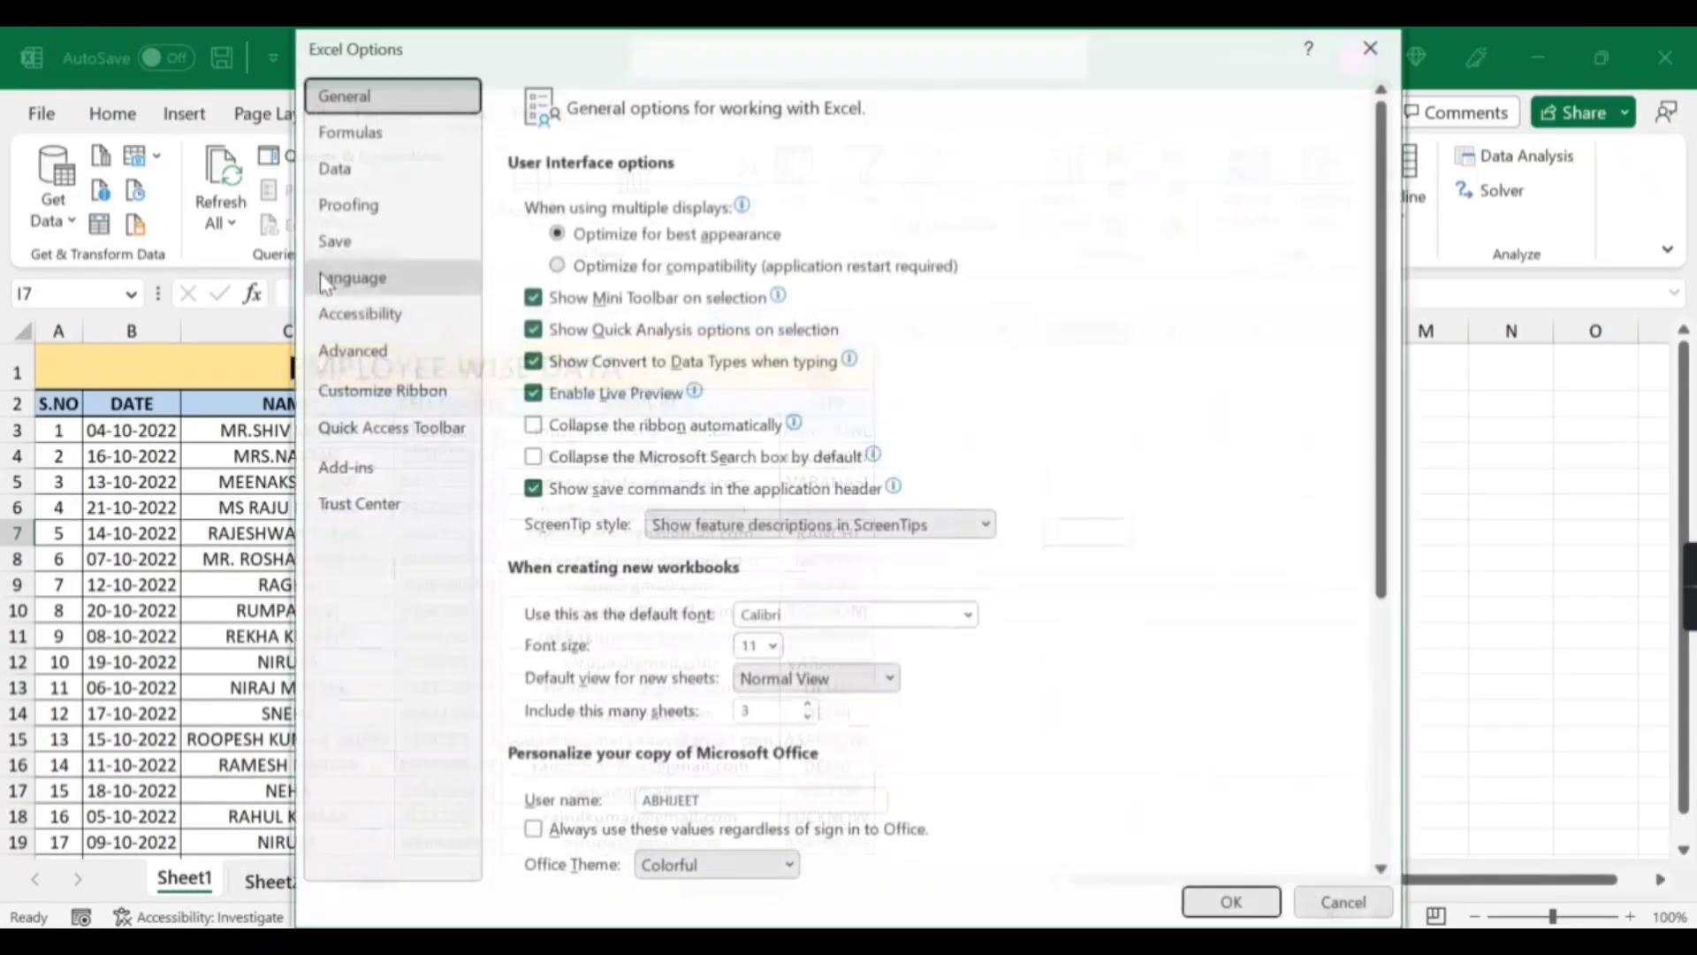
pyautogui.click(381, 211)
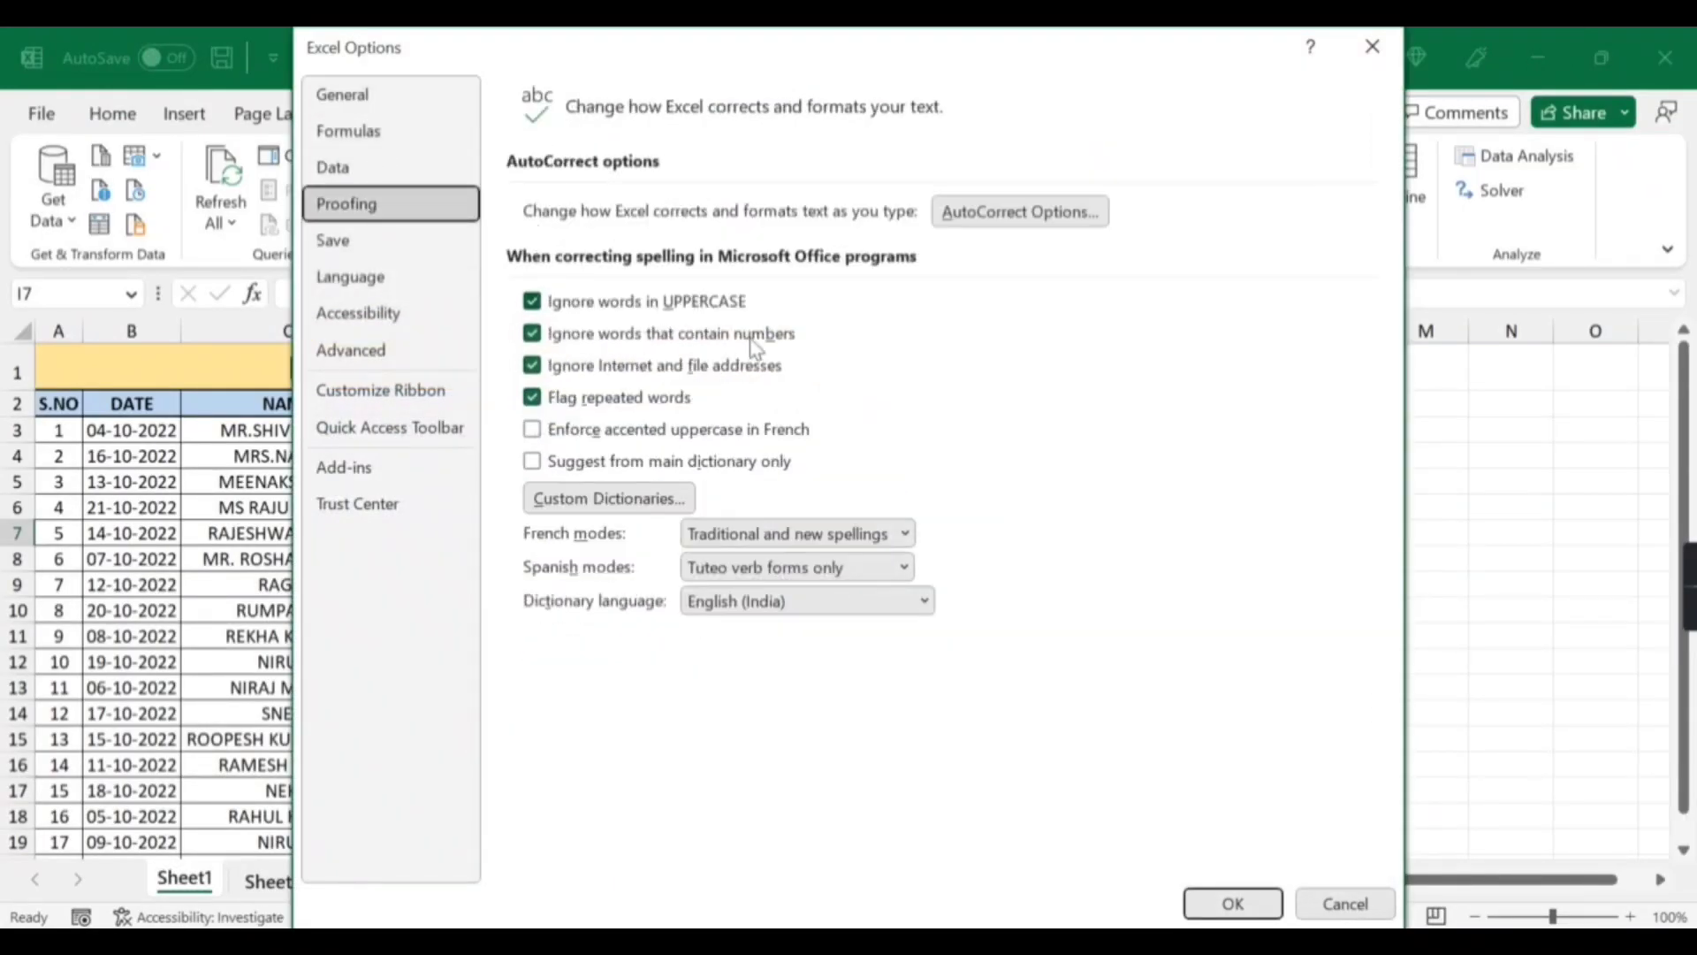
pyautogui.click(1025, 219)
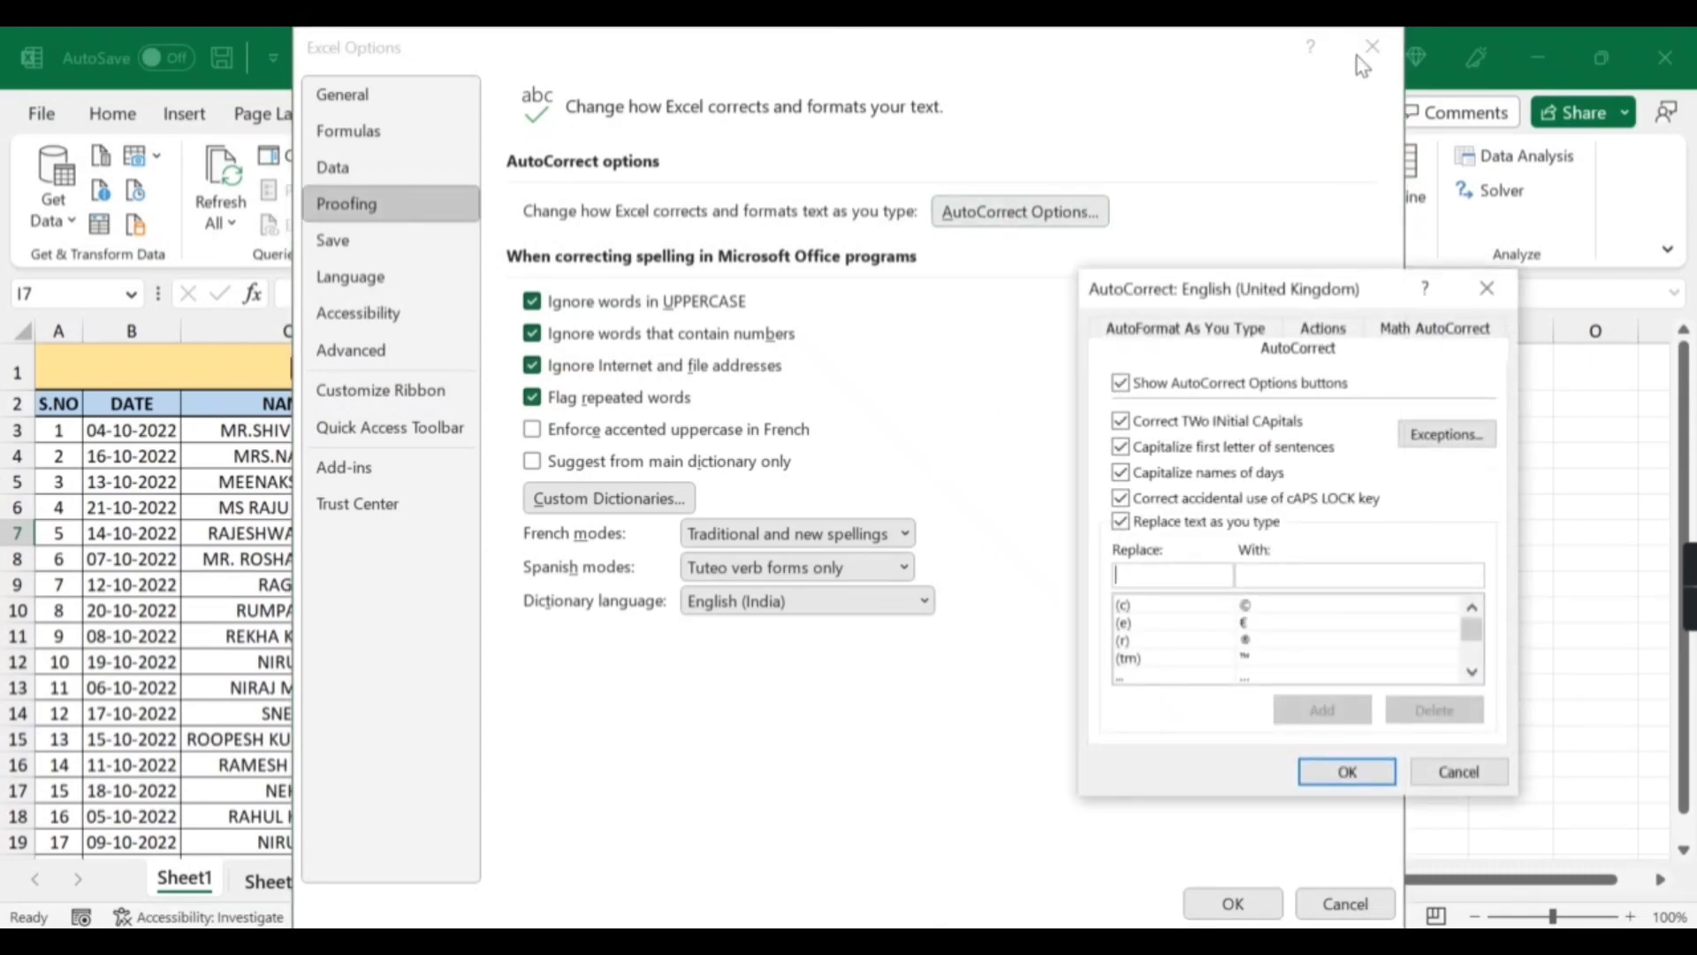
pyautogui.click(1346, 771)
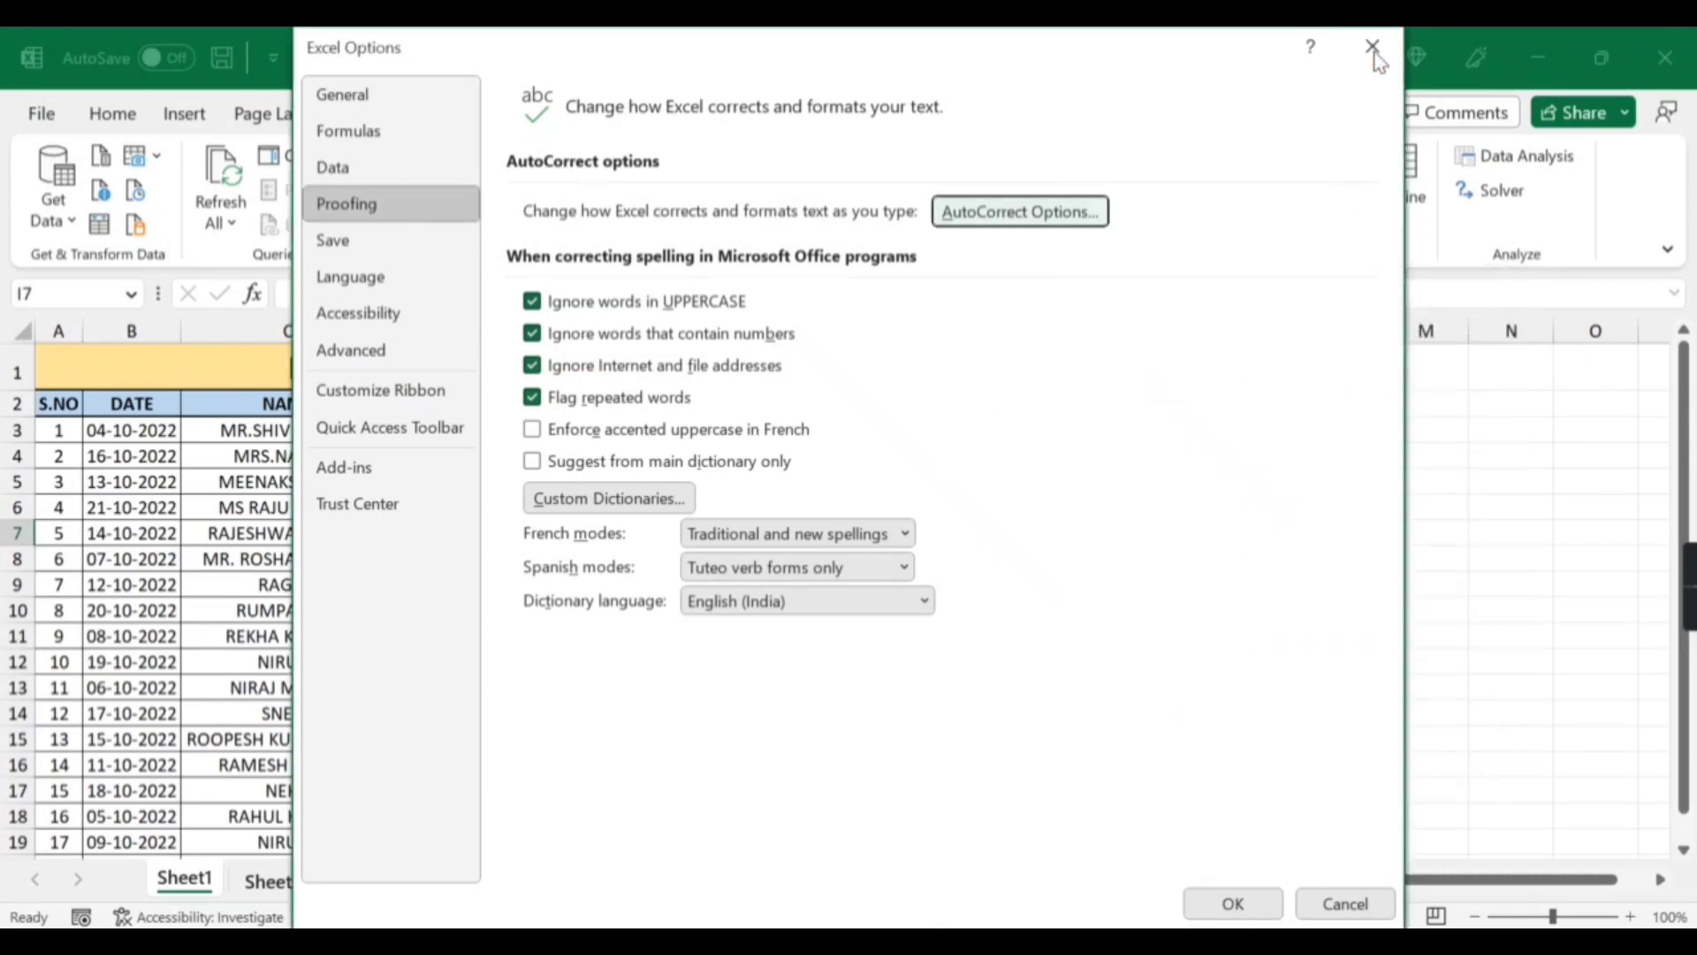
pyautogui.click(1375, 55)
# - Reach AutoCorrect settings from cell H5's actions, close them, and select J10
pyautogui.rightClick(968, 481)
pyautogui.scroll(-1, 1097, 796)
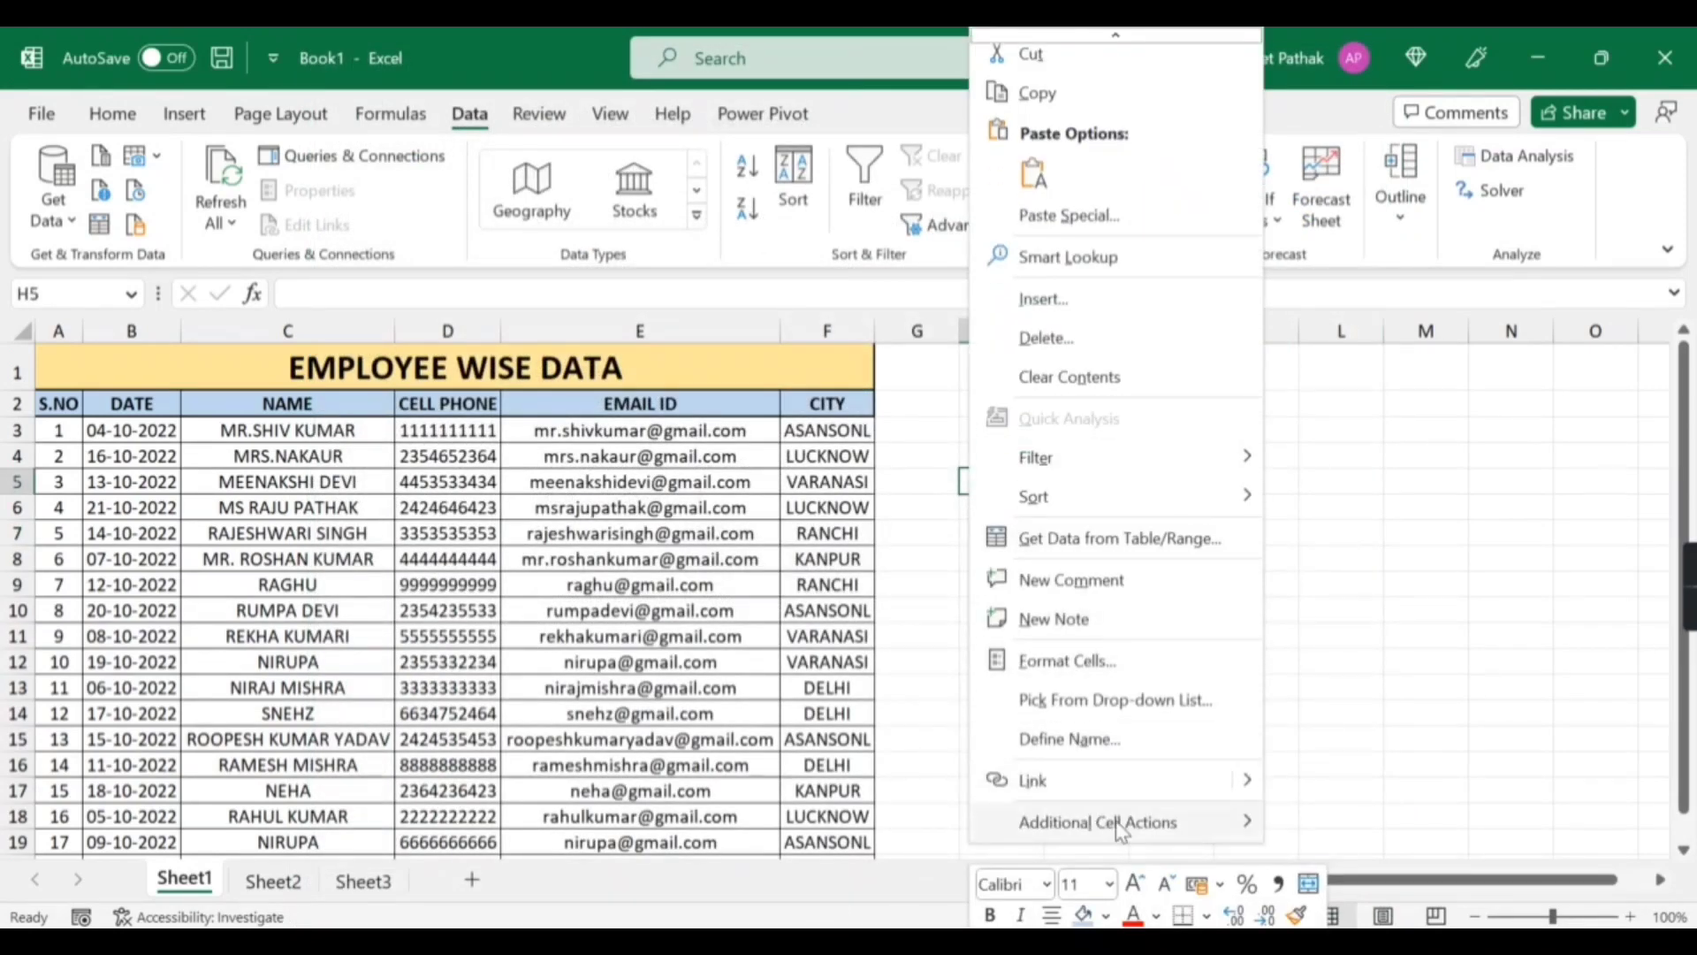
pyautogui.moveTo(1098, 822)
pyautogui.click(1335, 871)
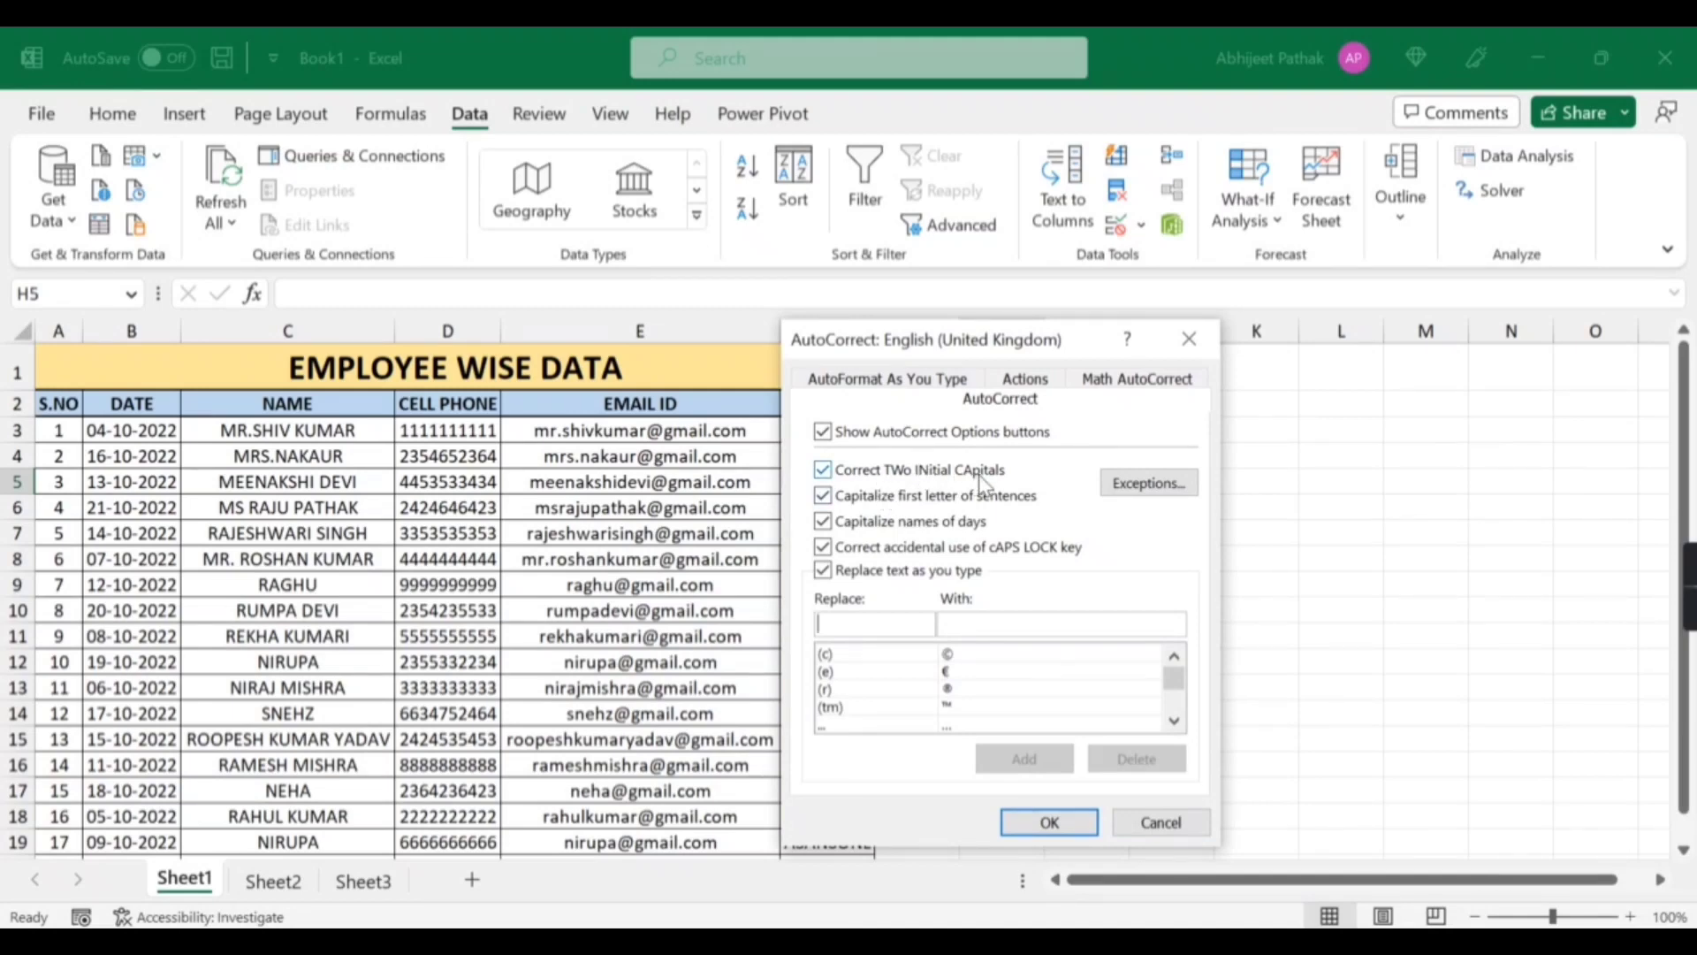
pyautogui.click(1052, 822)
pyautogui.click(1157, 612)
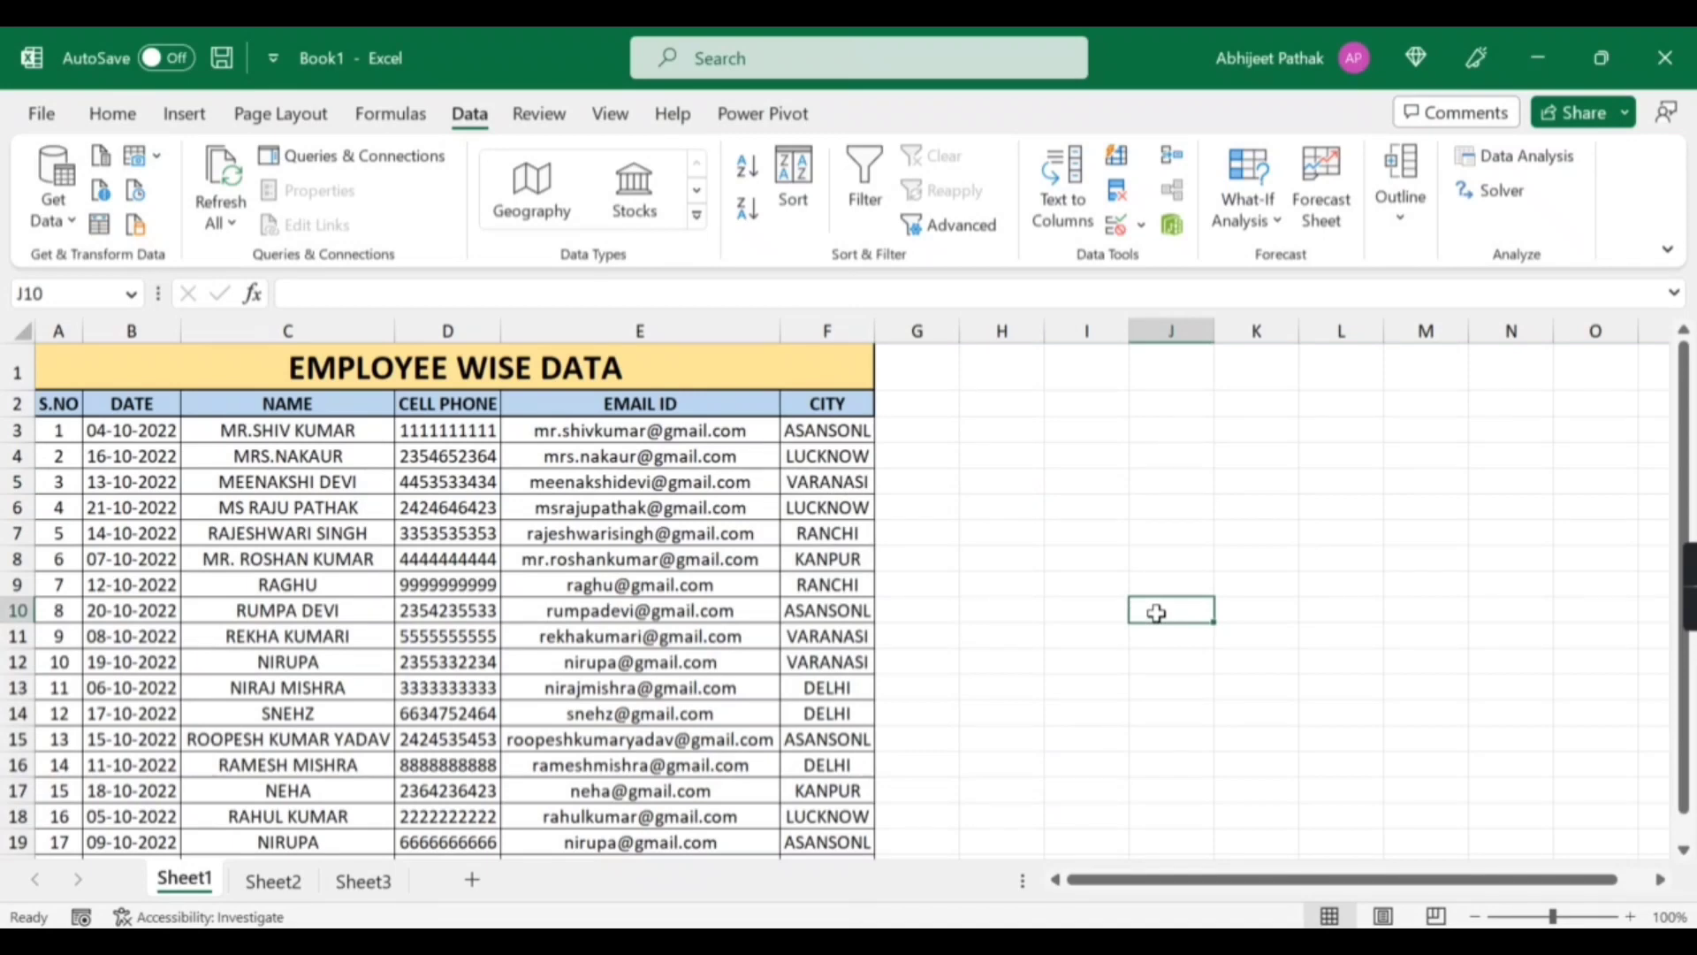
# - Enter a name with two leading capitals in J10 so AutoCorrect leaves one initial capital
pyautogui.write('RA')
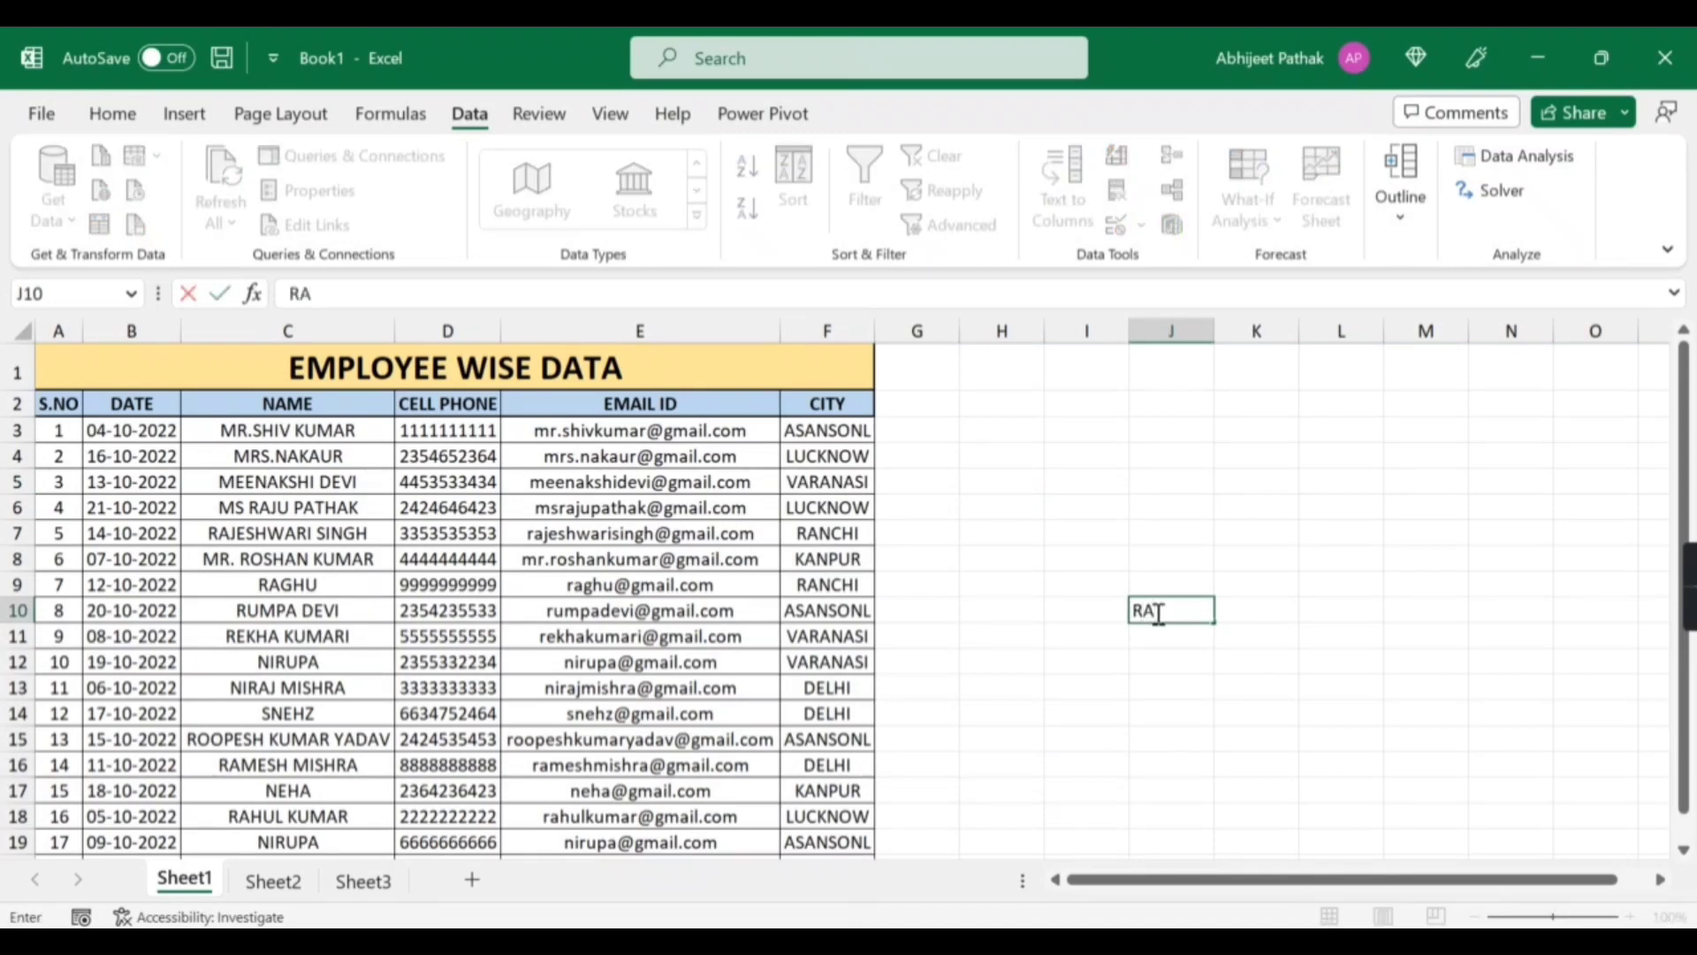
pyautogui.write('mesh')
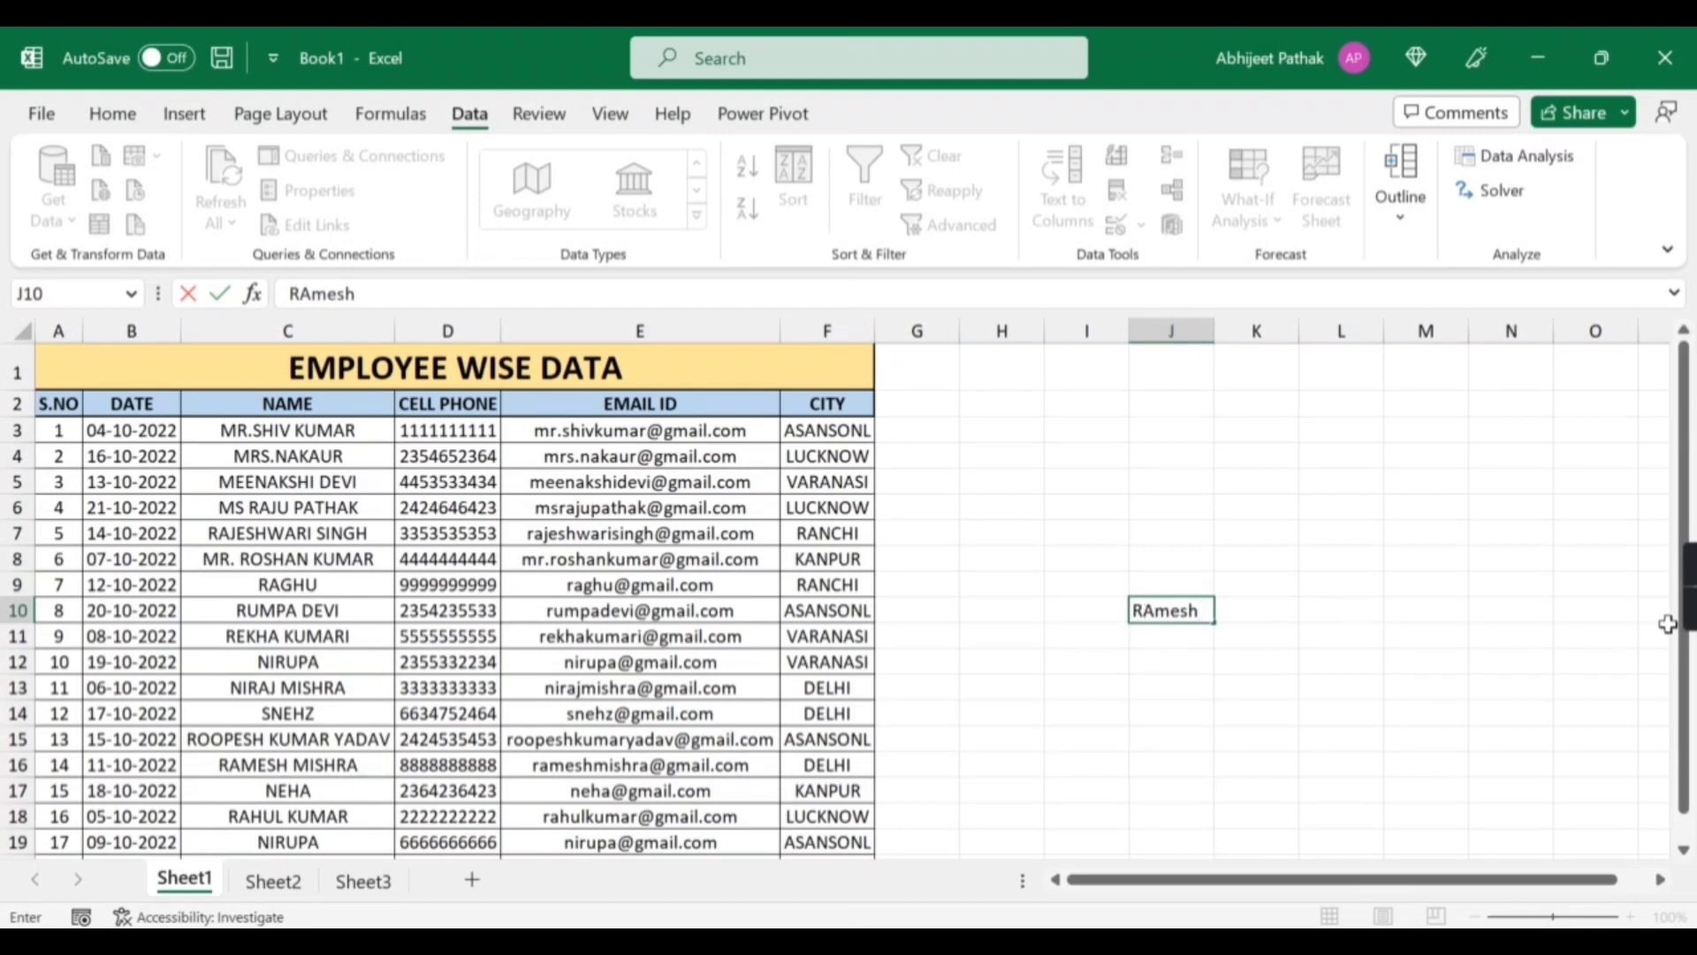
pyautogui.press('Return')
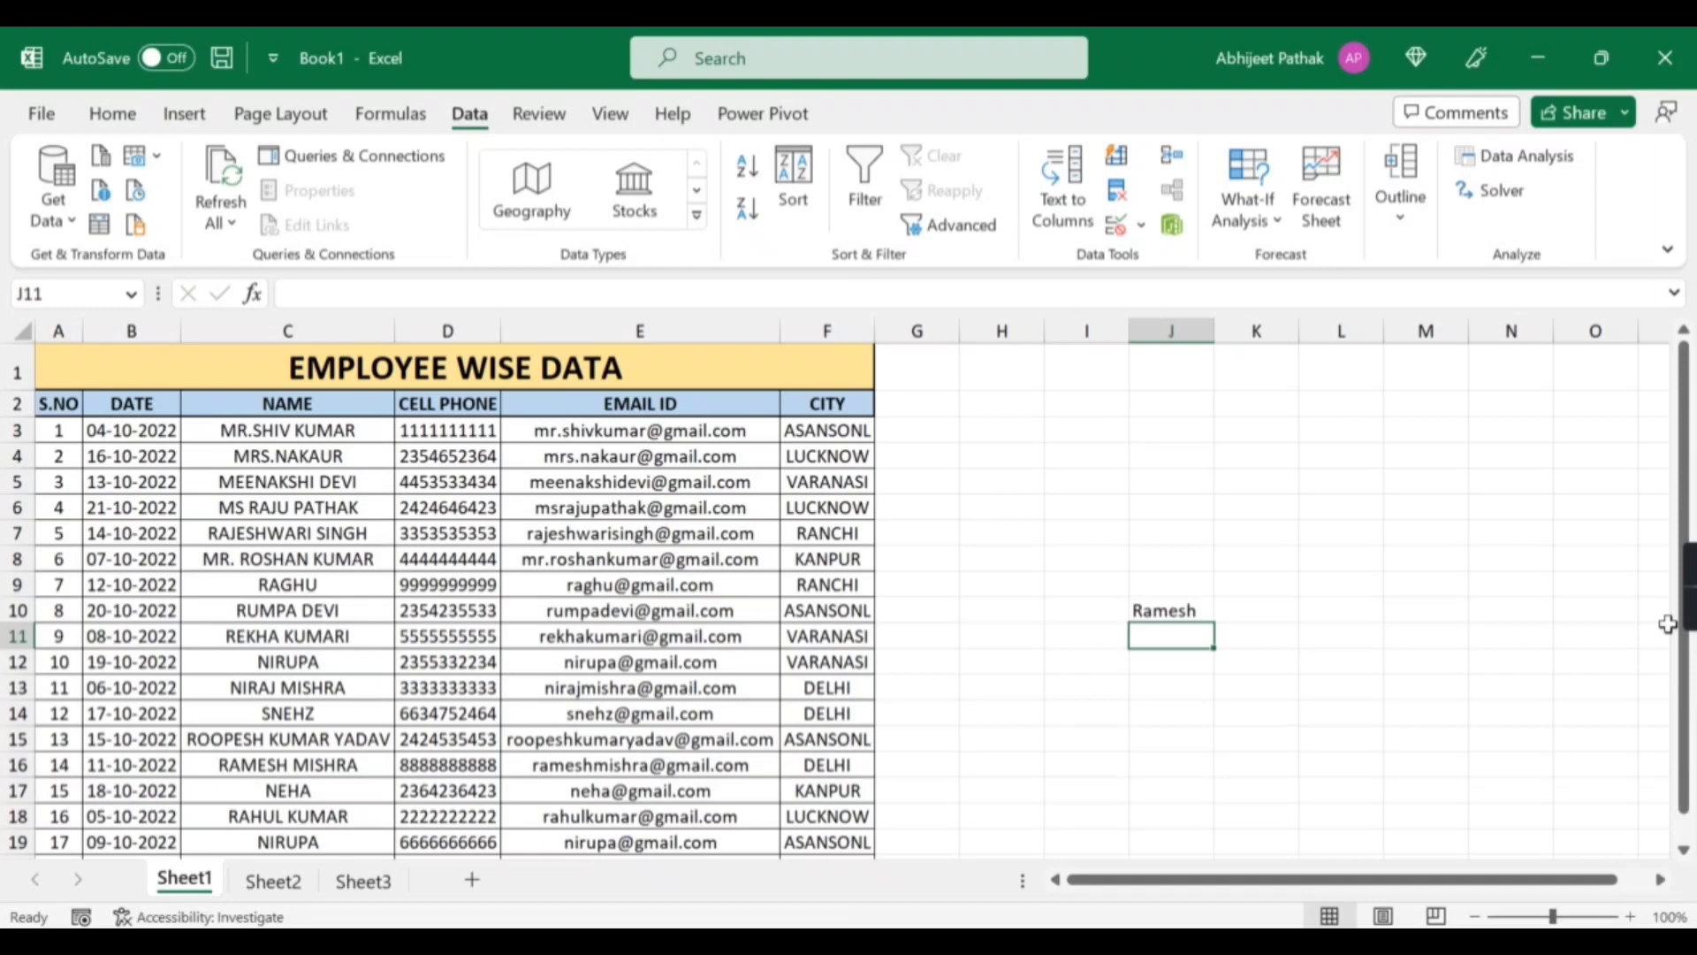
pyautogui.press('Up')
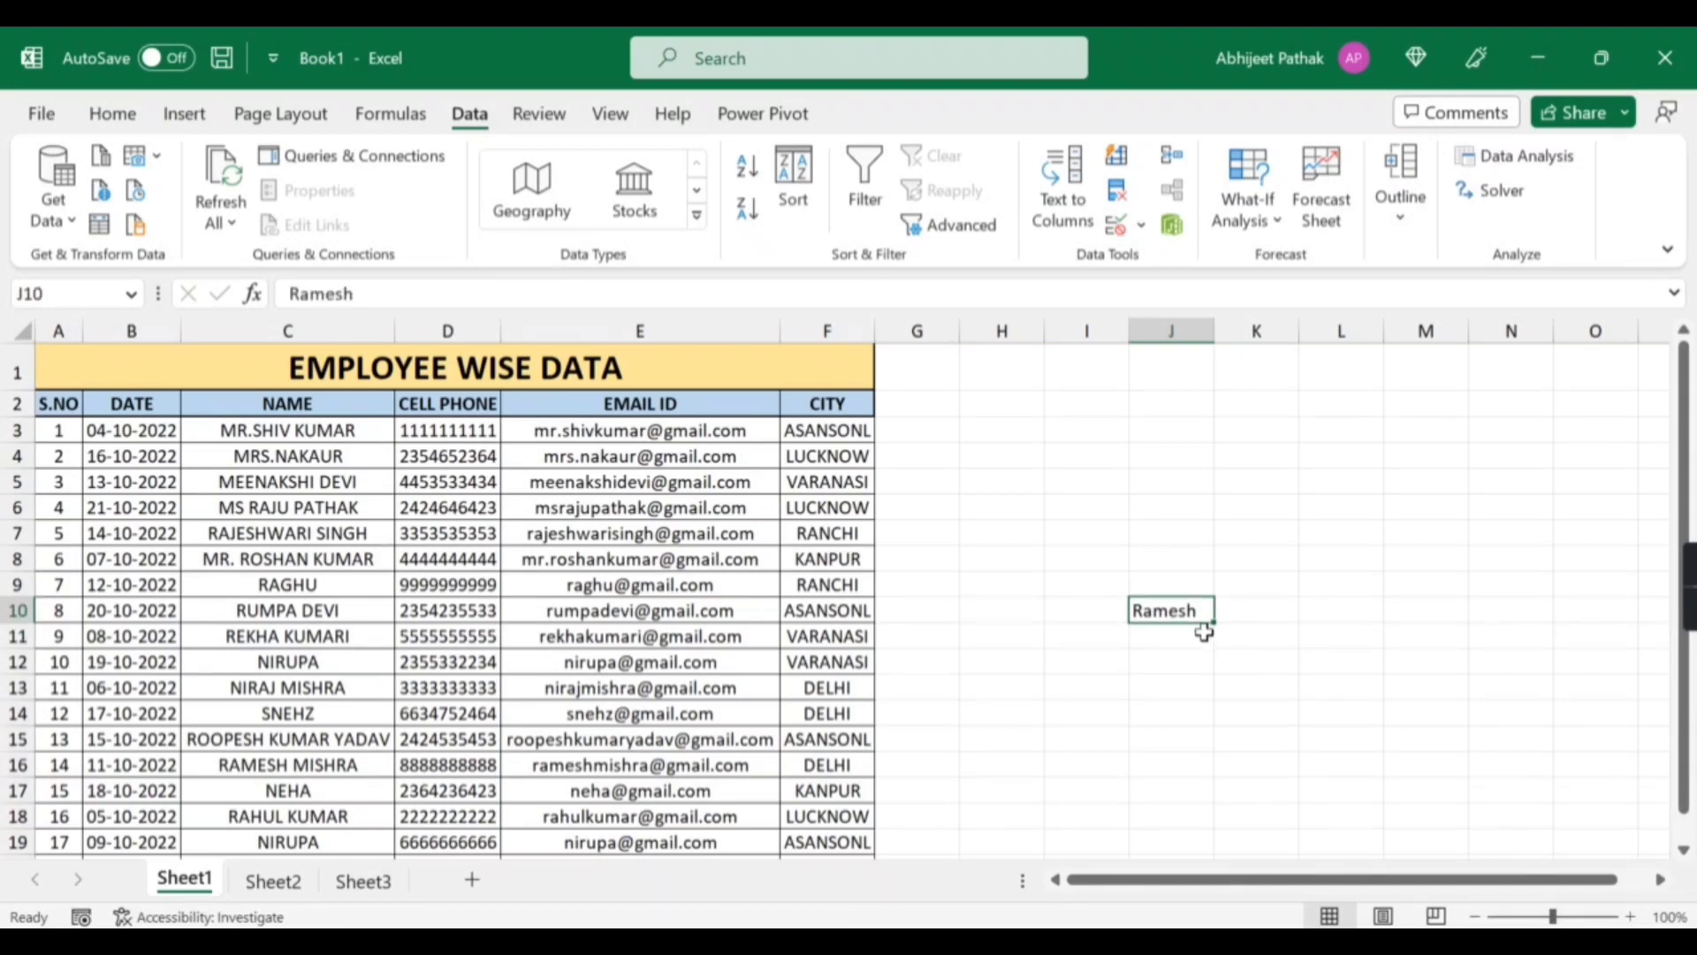
# - Review the main AutoCorrect options from cell K10's actions and close them
pyautogui.rightClick(1252, 619)
pyautogui.scroll(-1, 1343, 795)
pyautogui.moveTo(1381, 822)
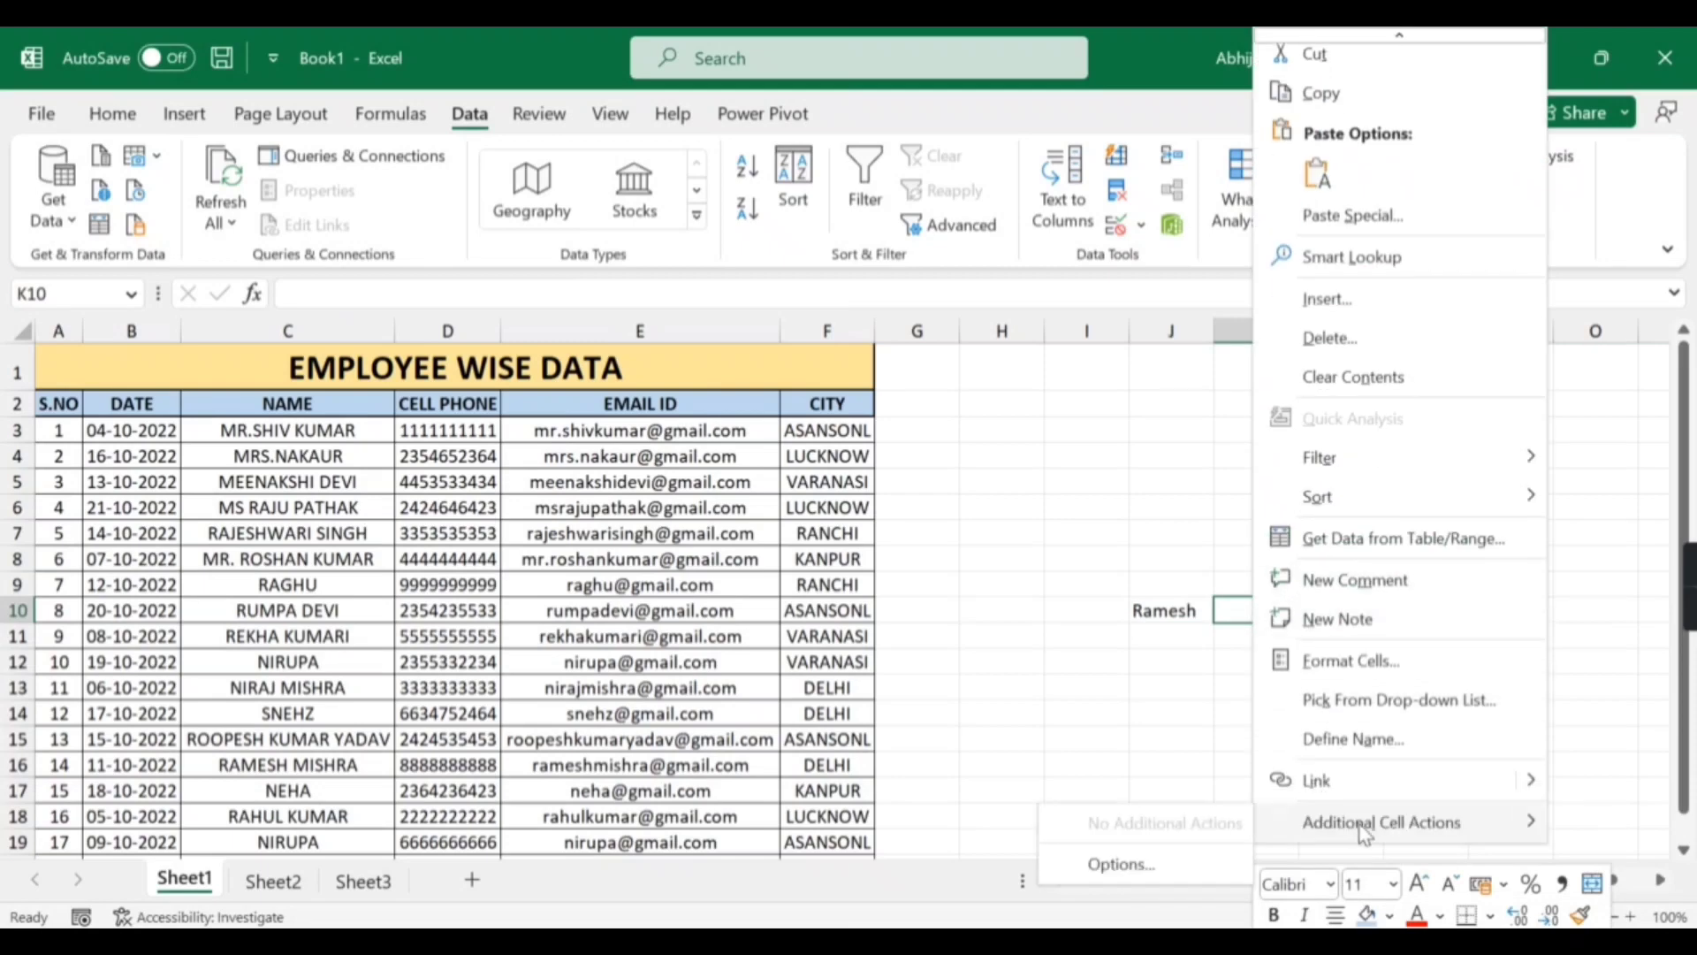
pyautogui.click(1185, 864)
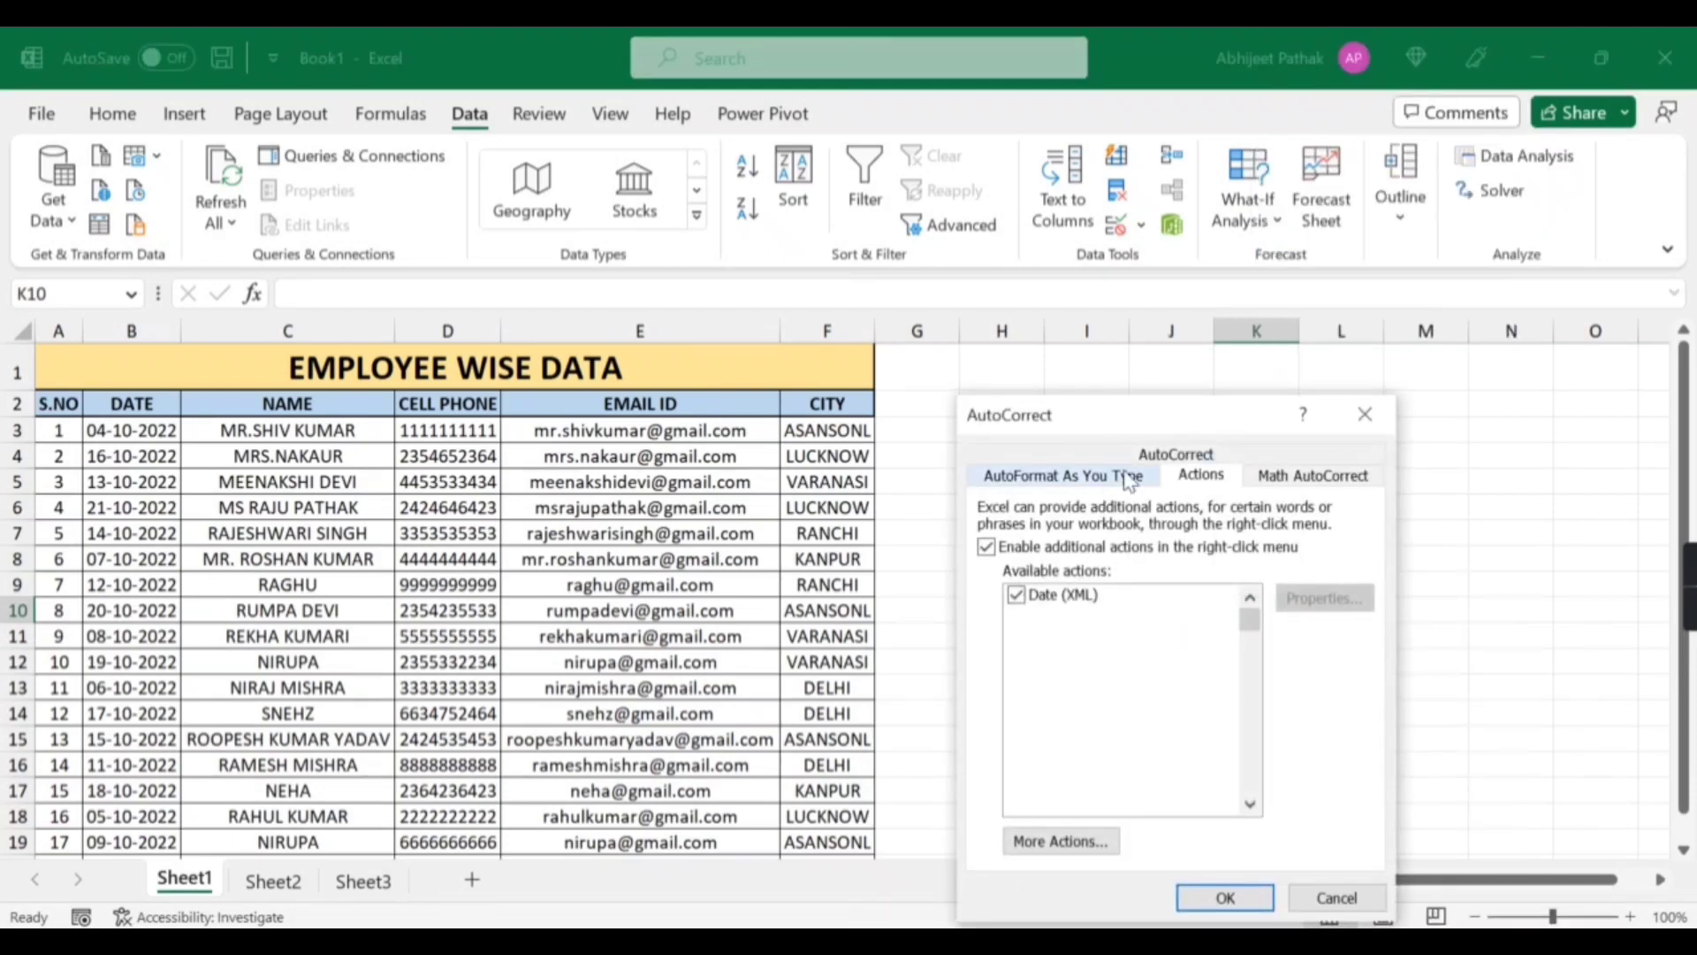
pyautogui.click(1132, 472)
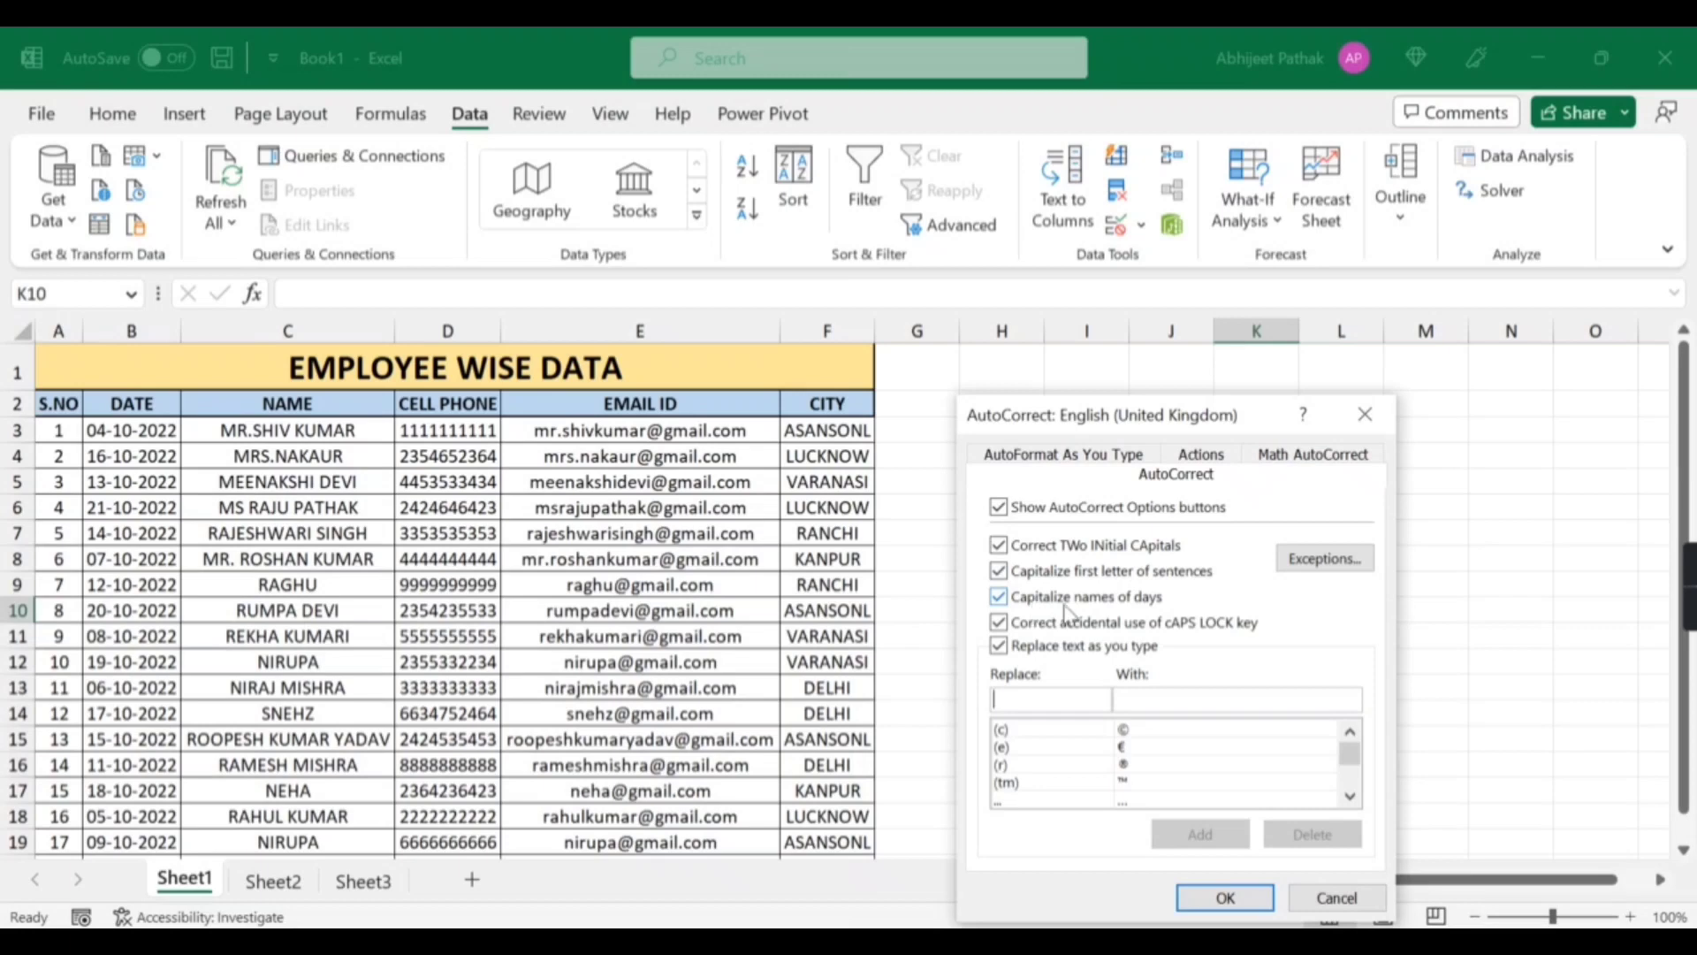
pyautogui.click(1219, 894)
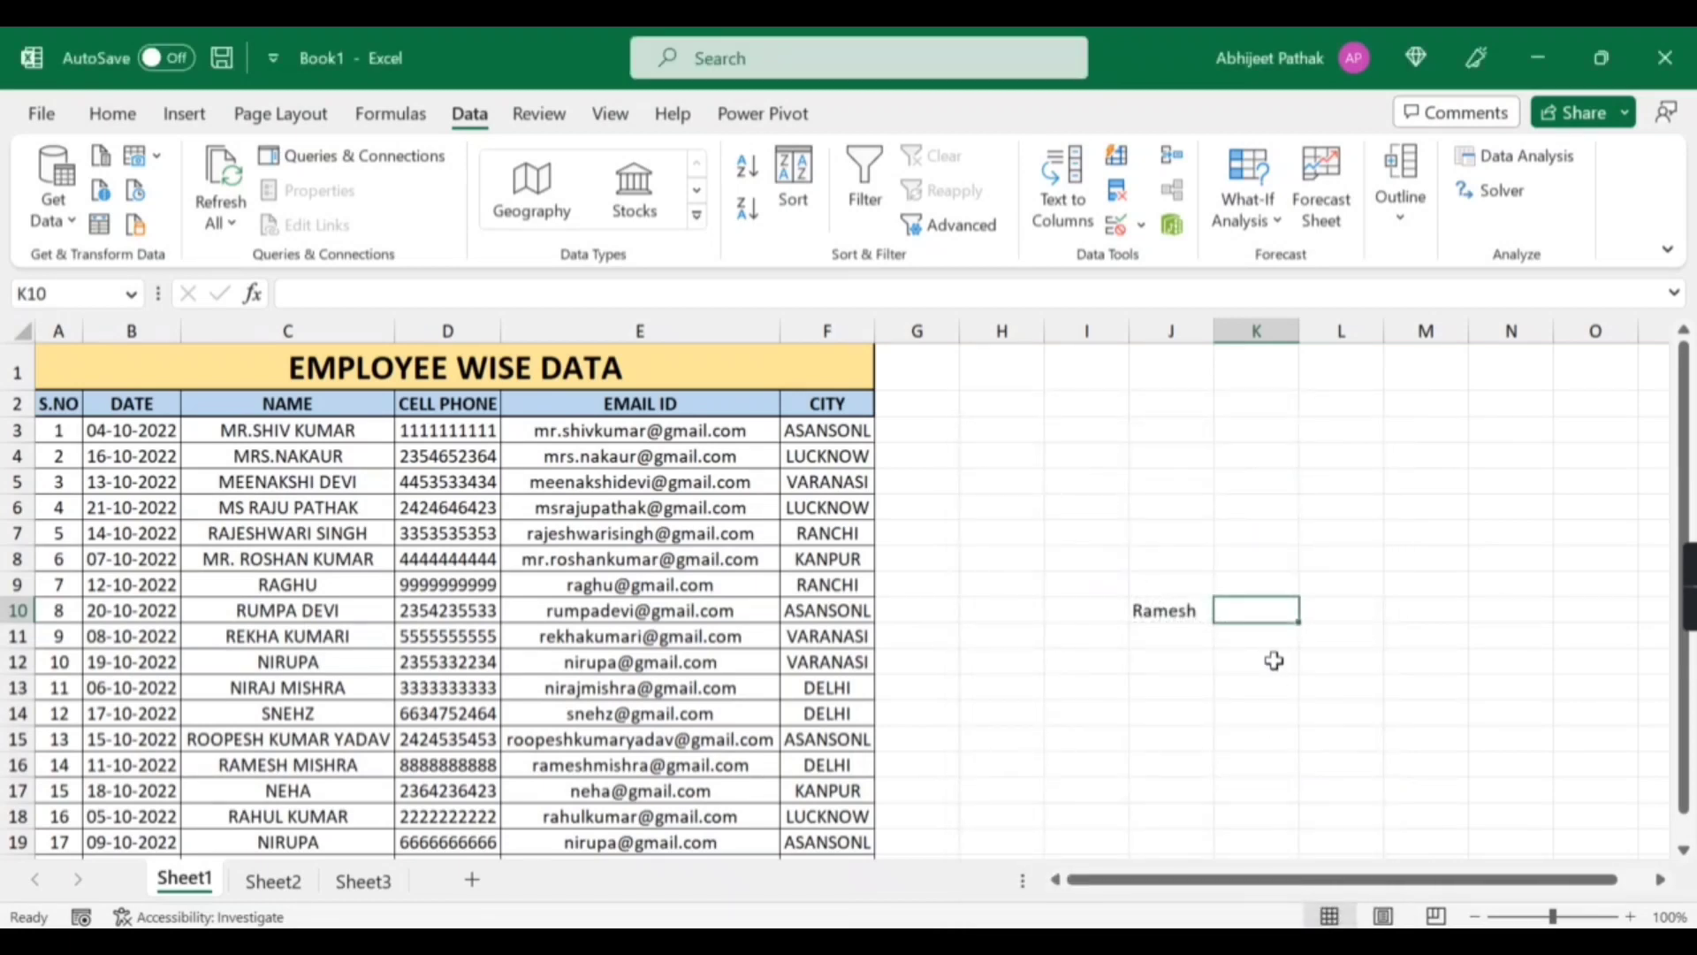
# - Enter 'sunday' in K12 and 'monday' in K13, auto-capitalised to Sunday and Monday
pyautogui.click(1273, 661)
pyautogui.write('sunday')
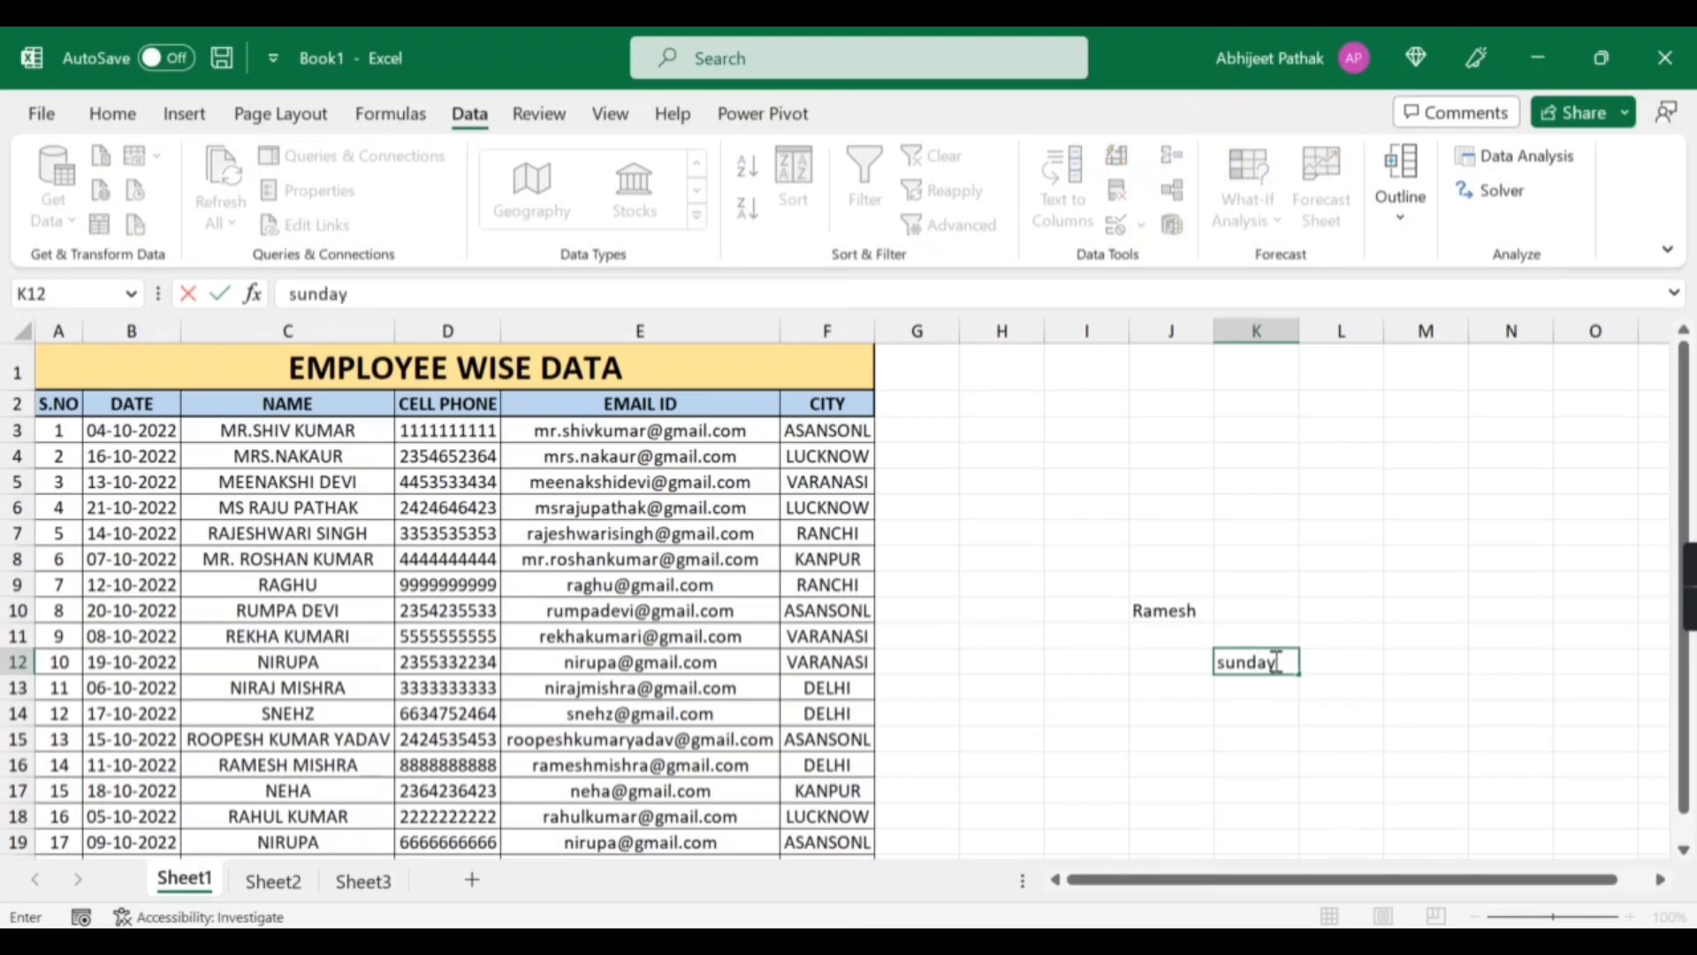
pyautogui.press('Return')
pyautogui.write('mo')
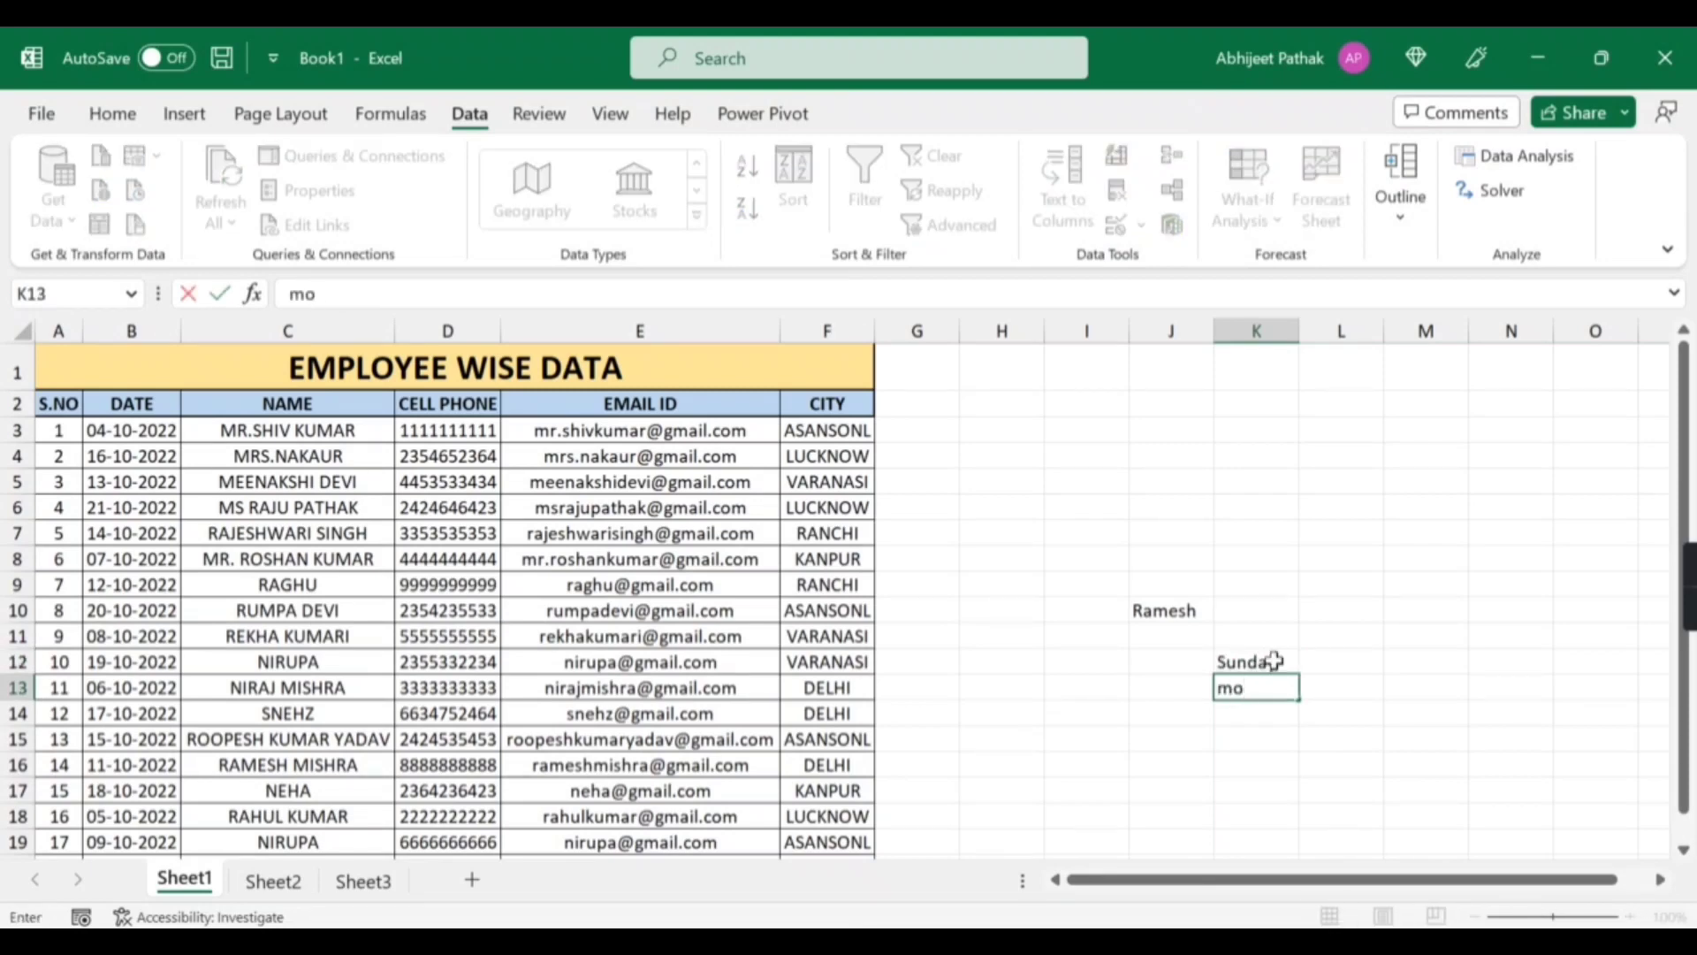
pyautogui.write('nday')
pyautogui.press('Return')
pyautogui.press('Up')
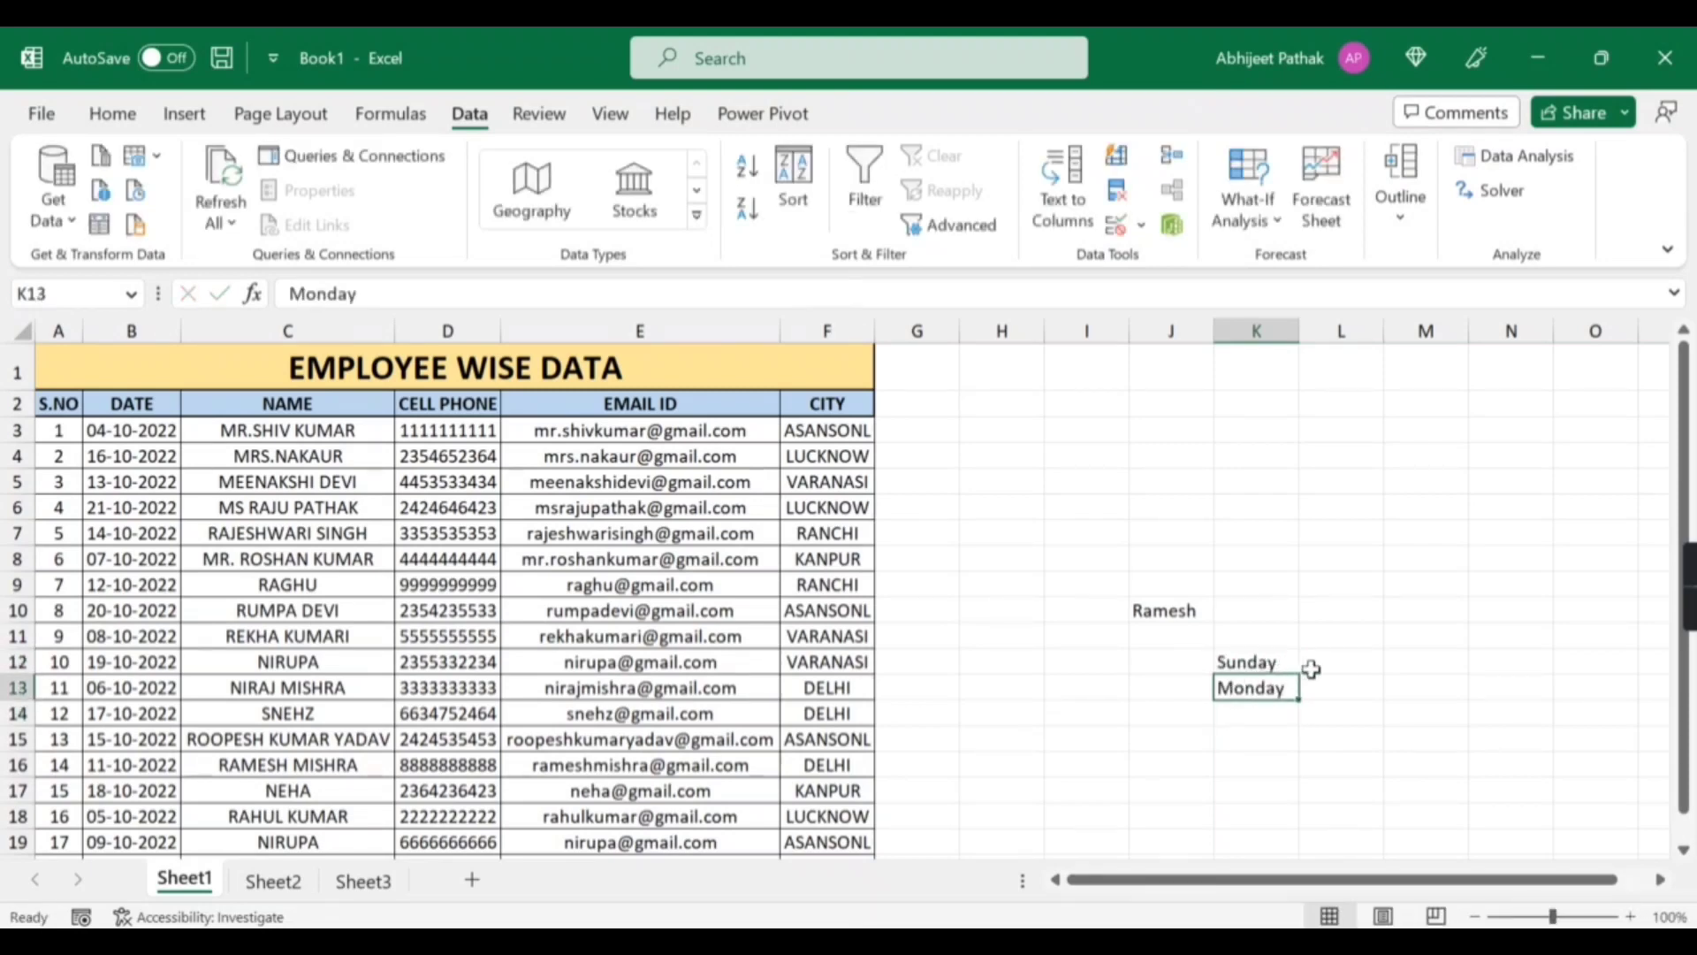
# - Change and apply the AutoCorrect options, then enter lowercase 'sunday' in J15
pyautogui.rightClick(1311, 669)
pyautogui.scroll(-1, 1406, 778)
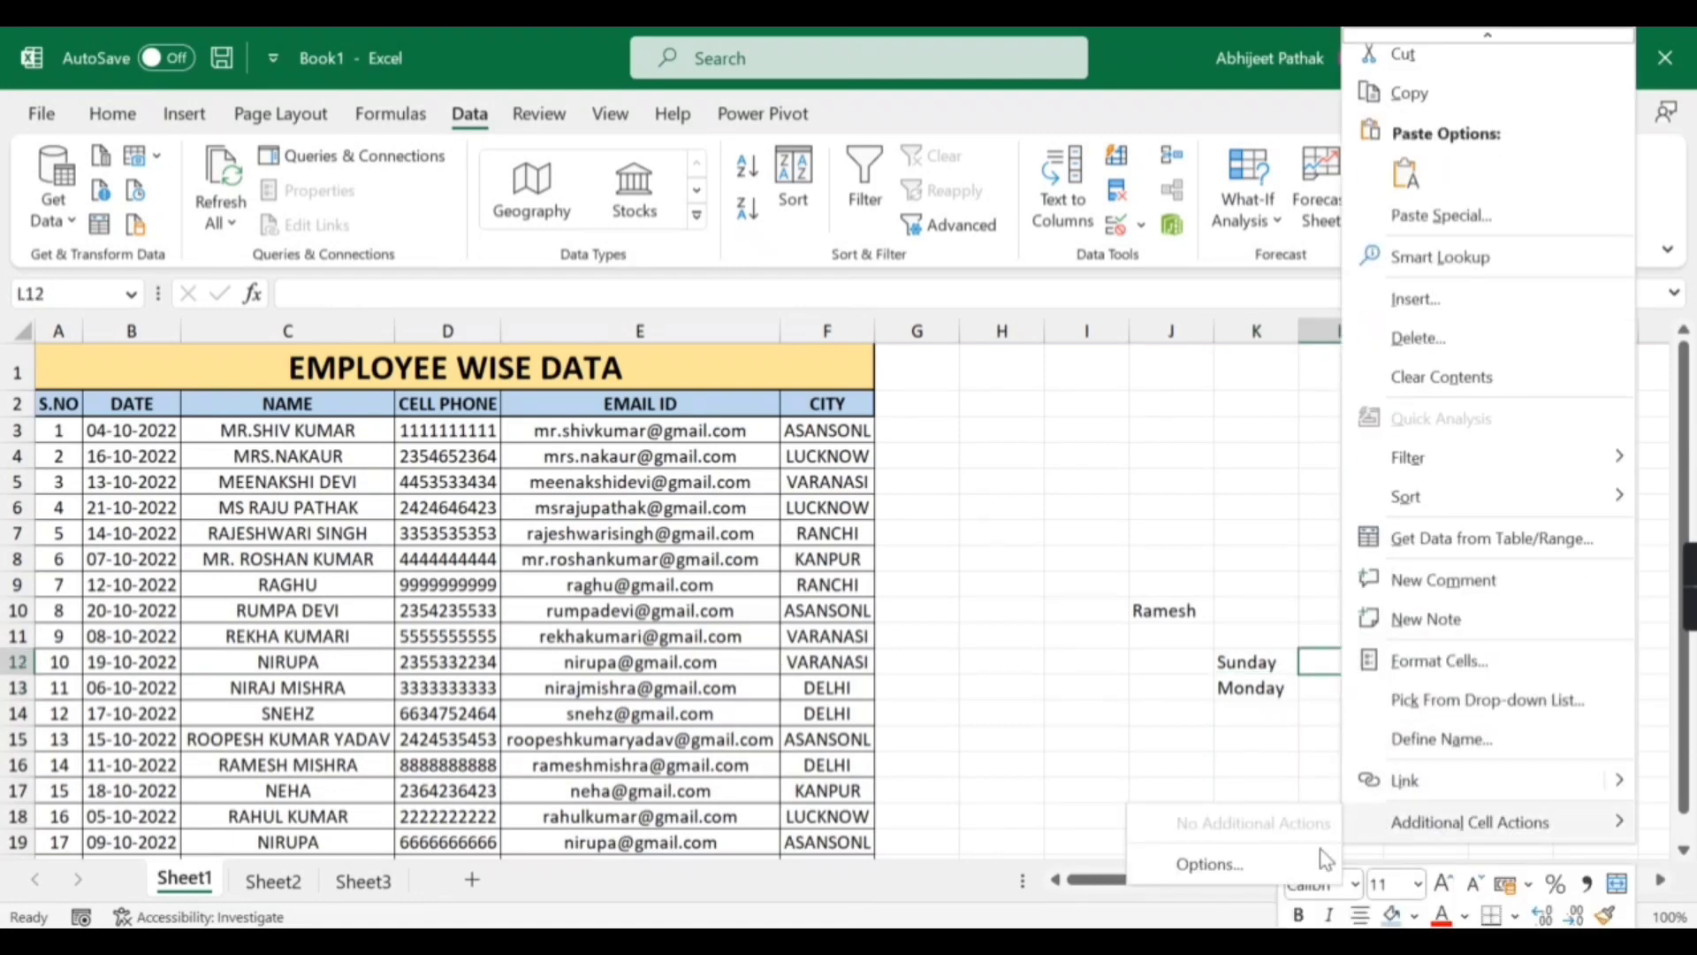
pyautogui.click(1323, 859)
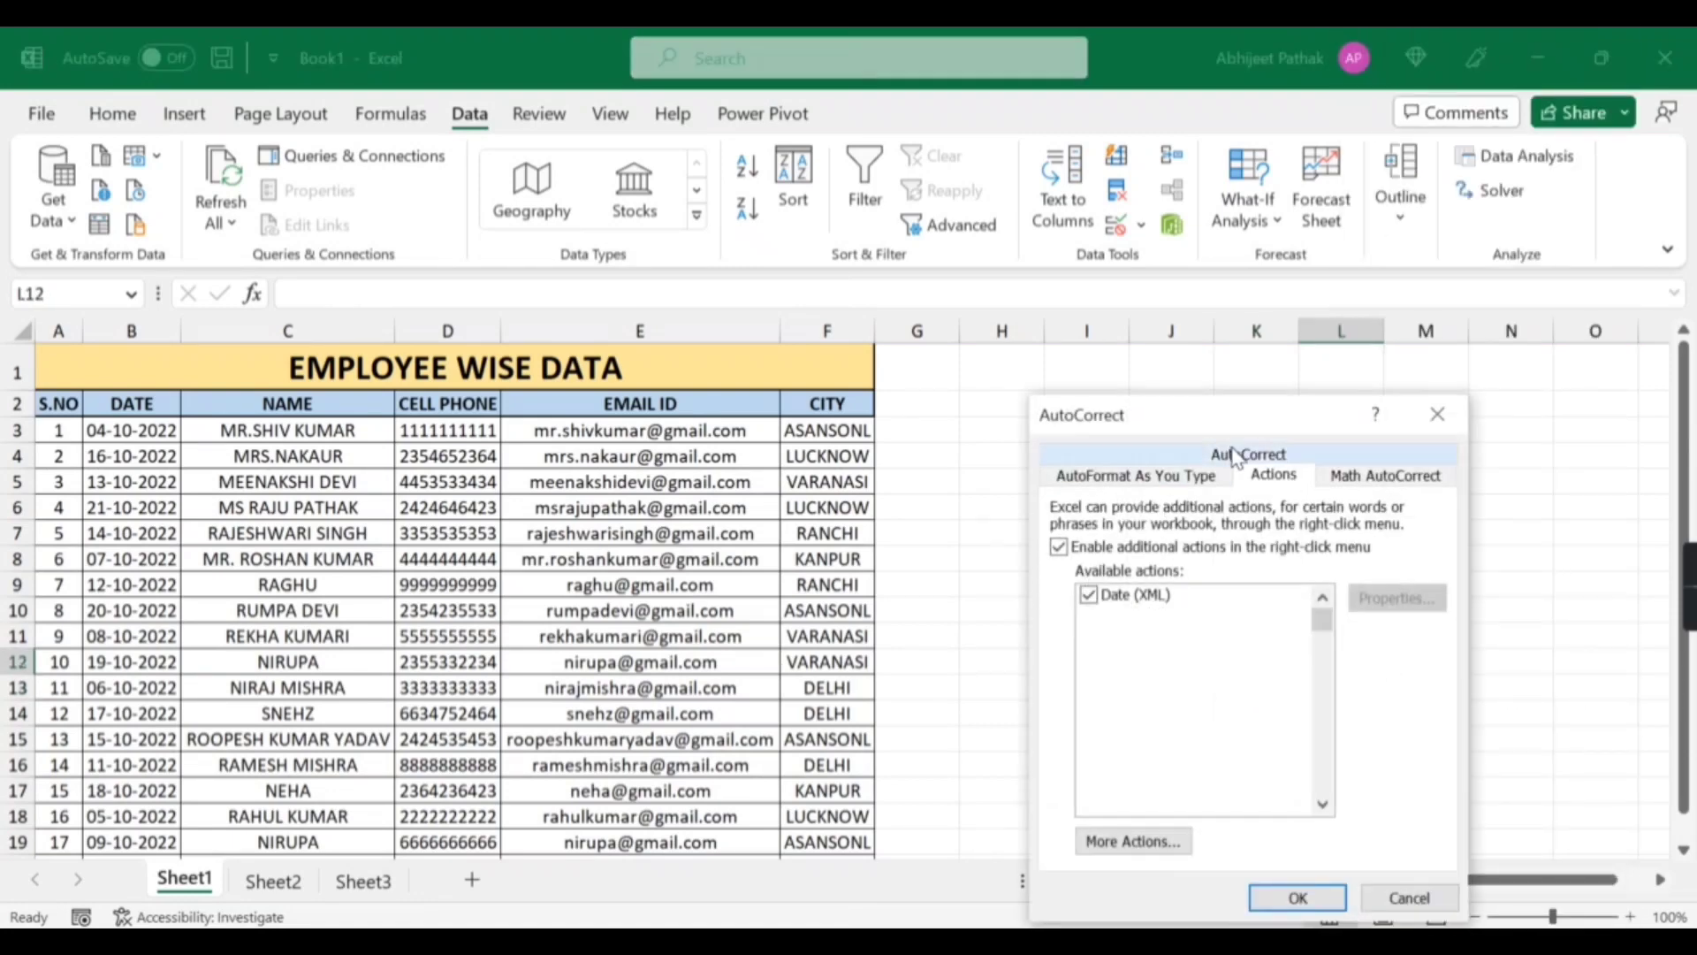
pyautogui.click(1235, 456)
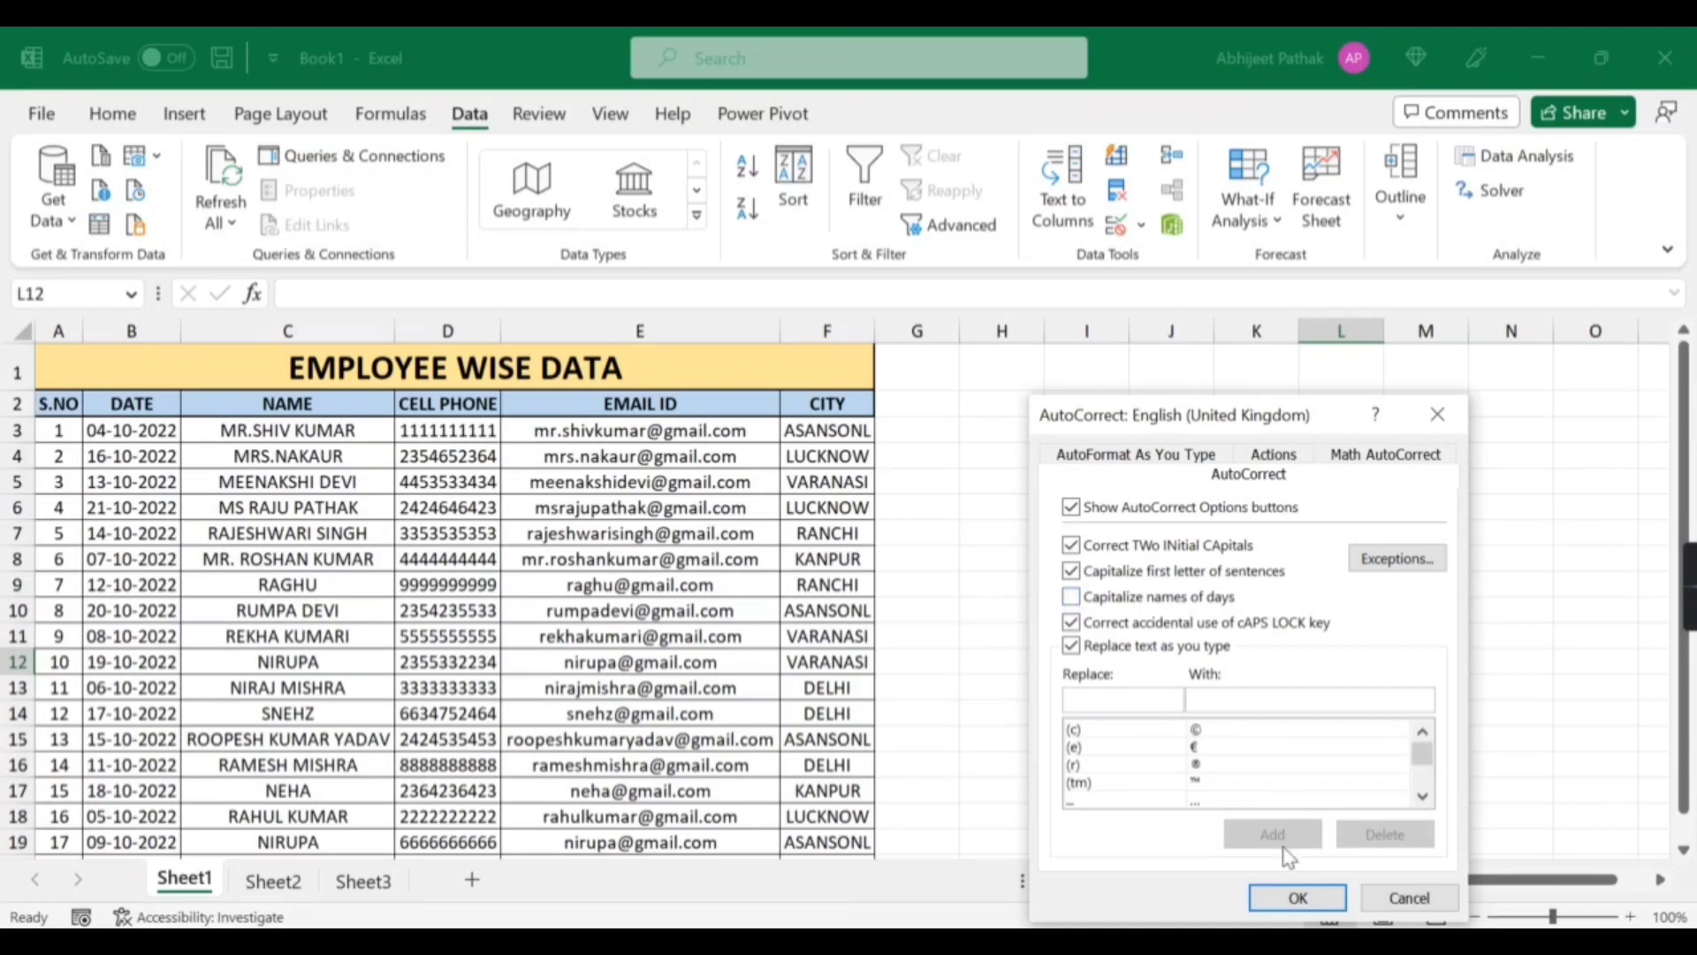
pyautogui.click(1296, 898)
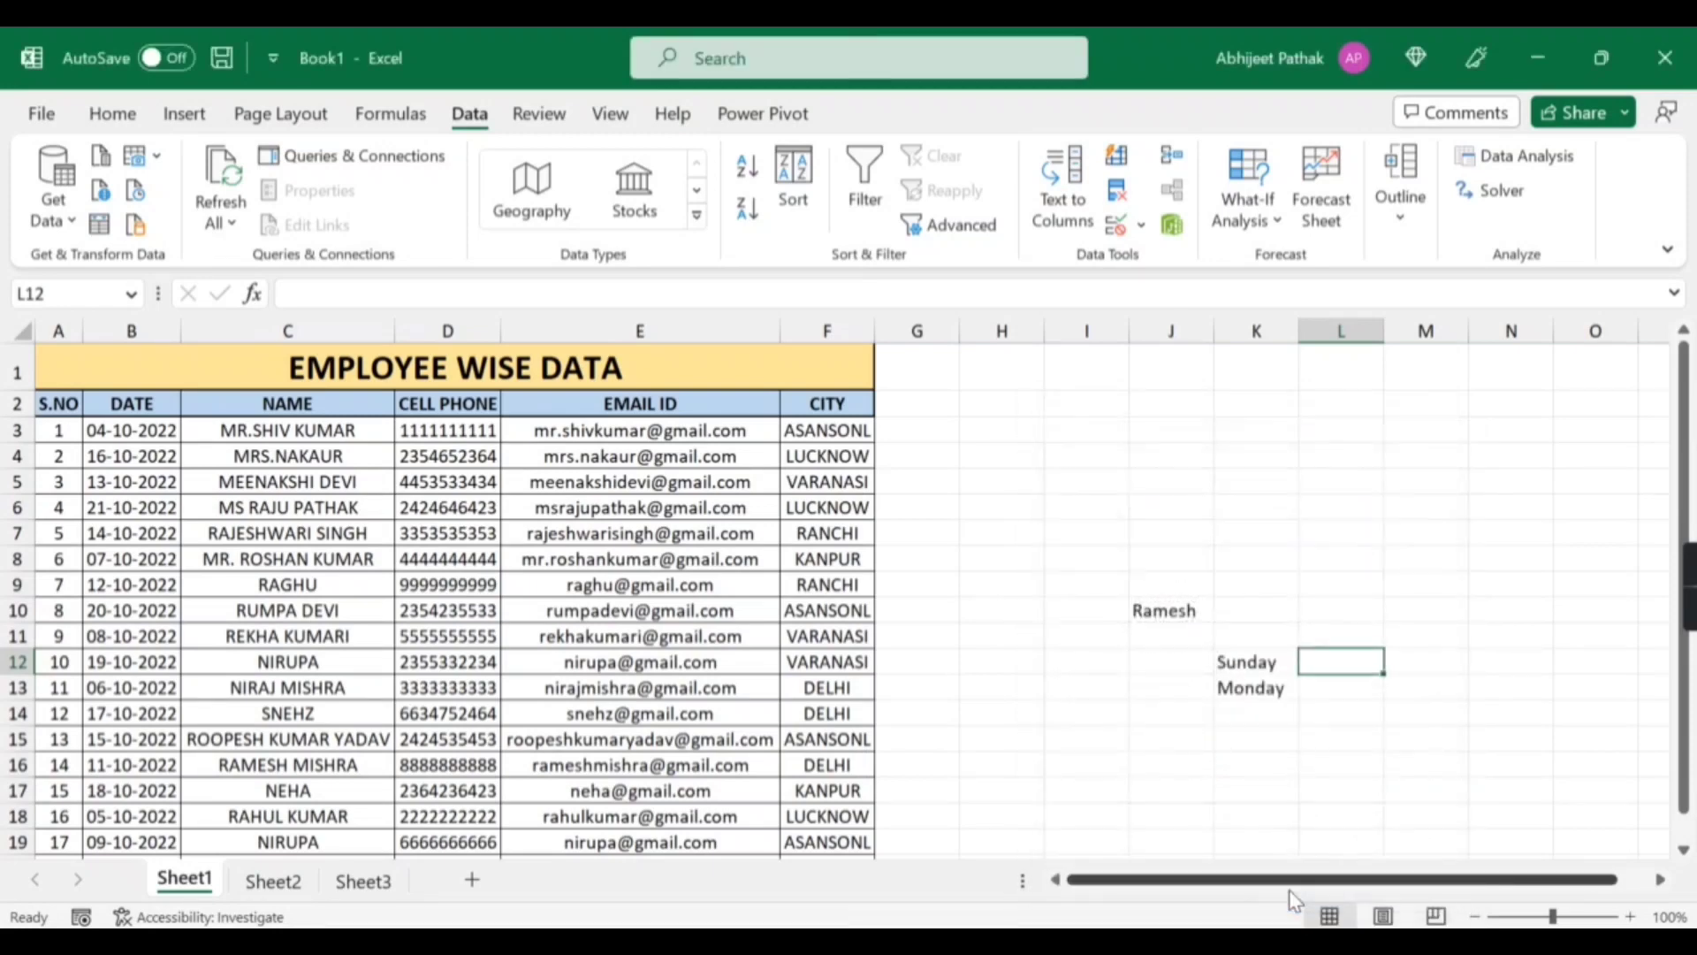
pyautogui.click(1196, 739)
pyautogui.write('sunday')
pyautogui.press('Return')
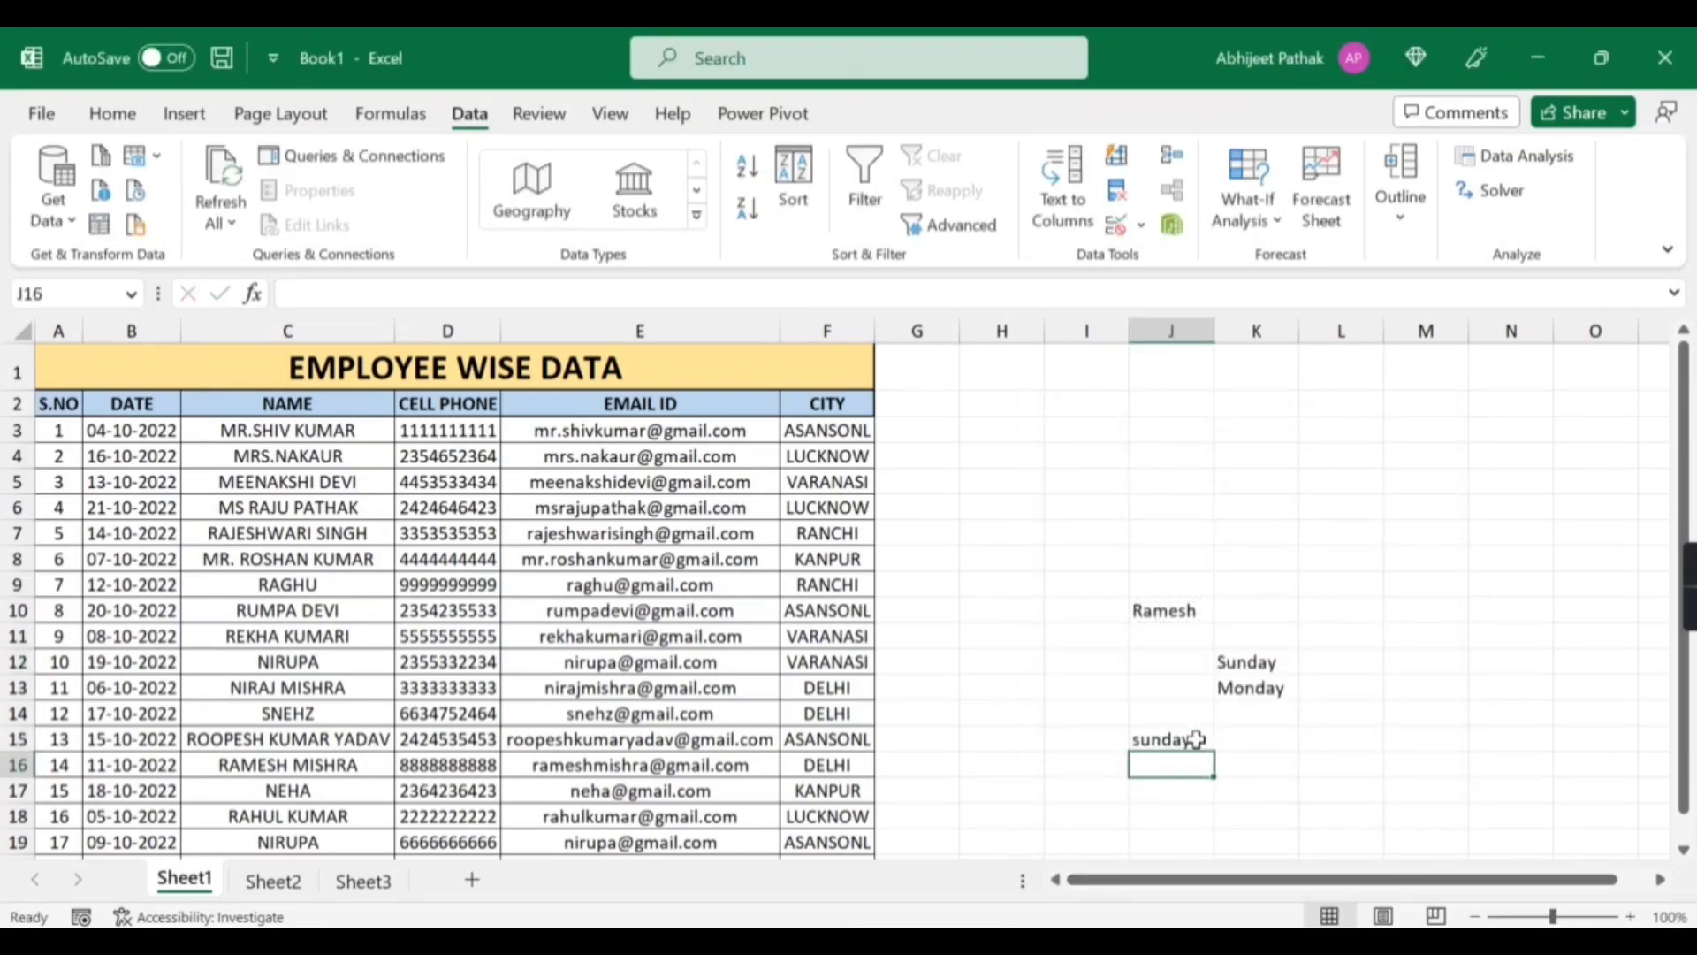
pyautogui.click(1196, 739)
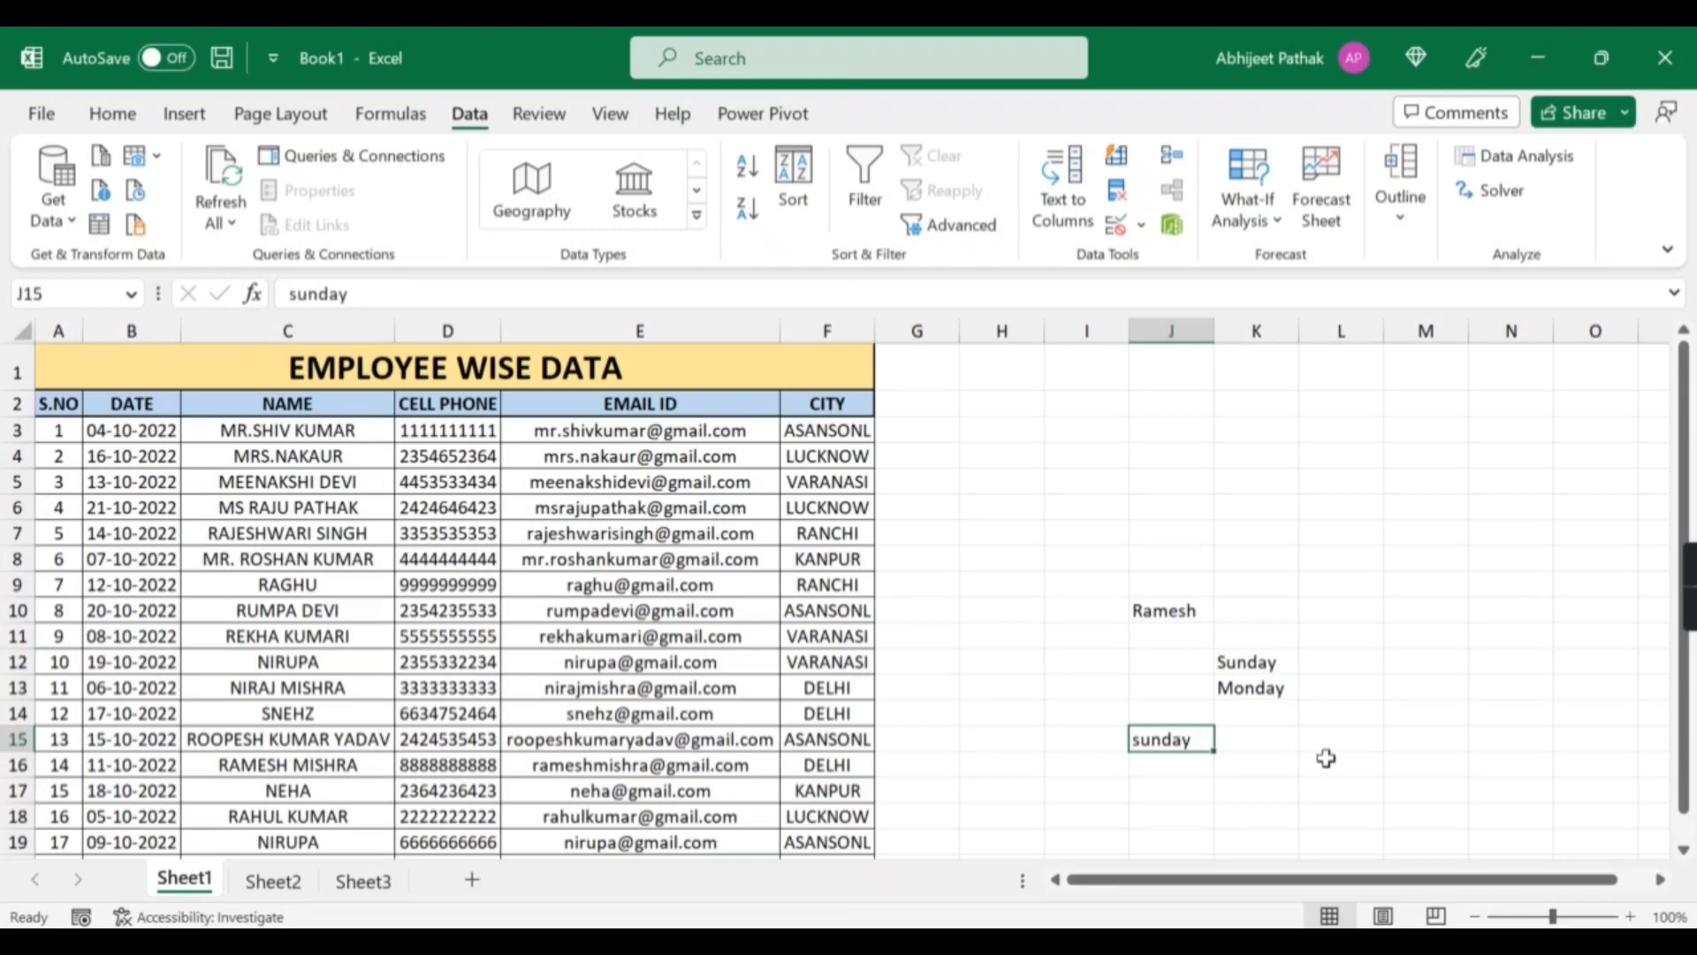
# - Turn day-name capitalisation back on in AutoCorrect, then cancel the dialog
pyautogui.rightClick(1247, 747)
pyautogui.moveTo(1372, 822)
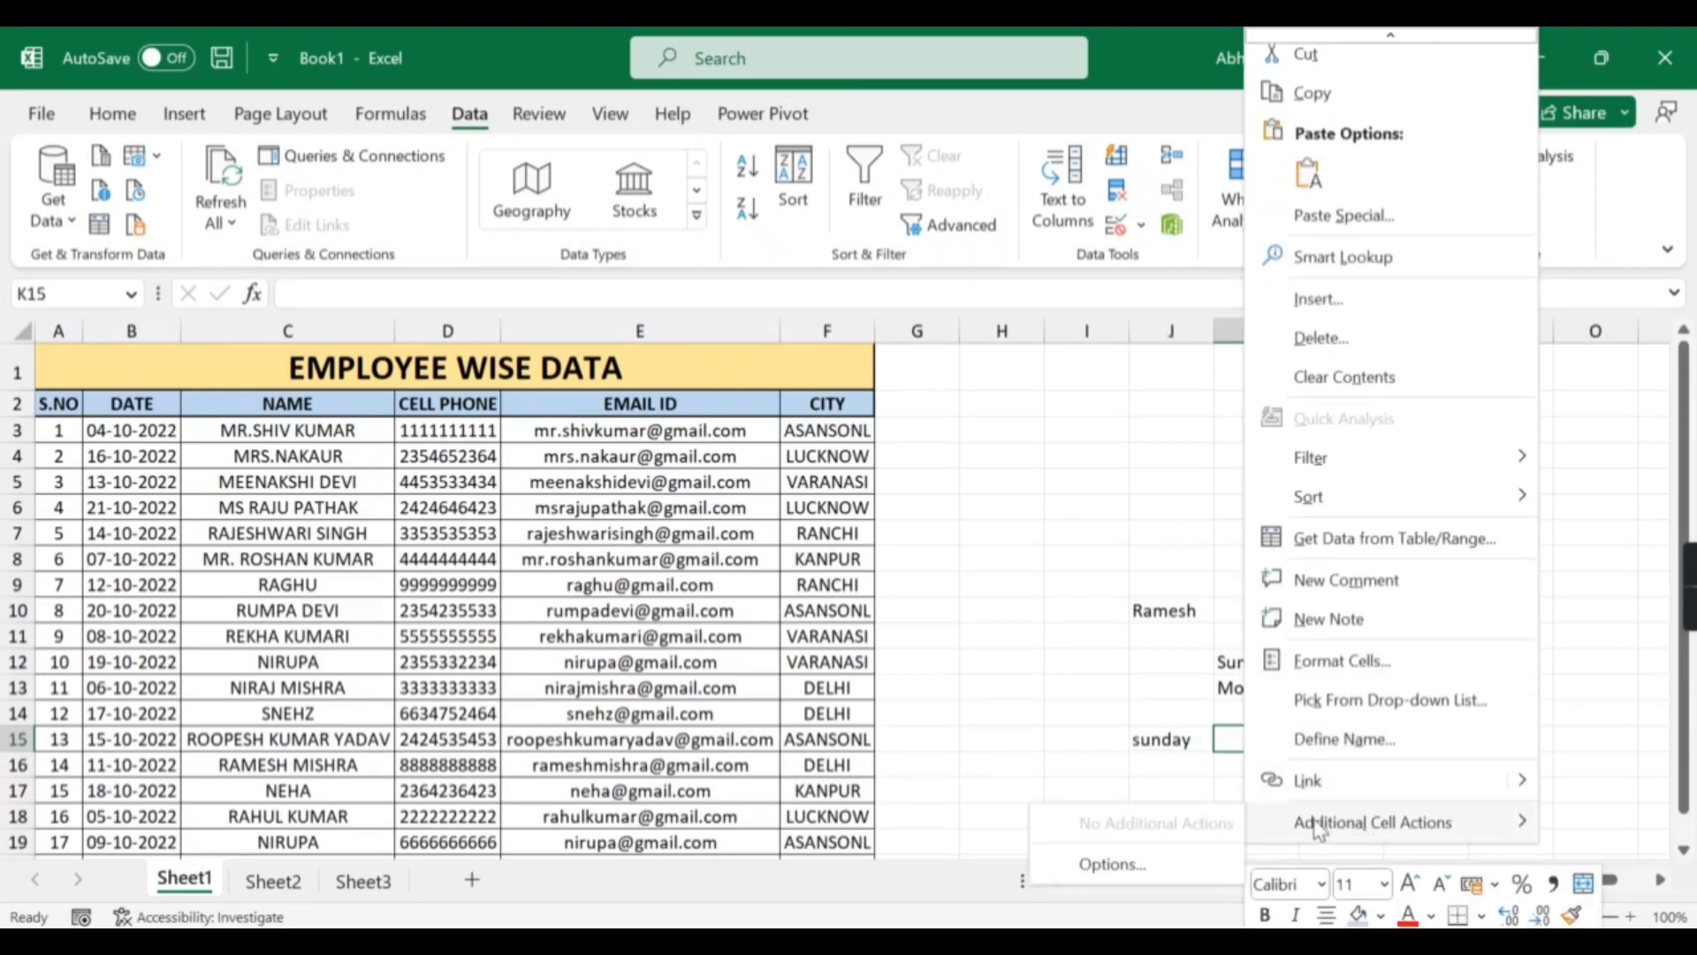
pyautogui.click(1154, 859)
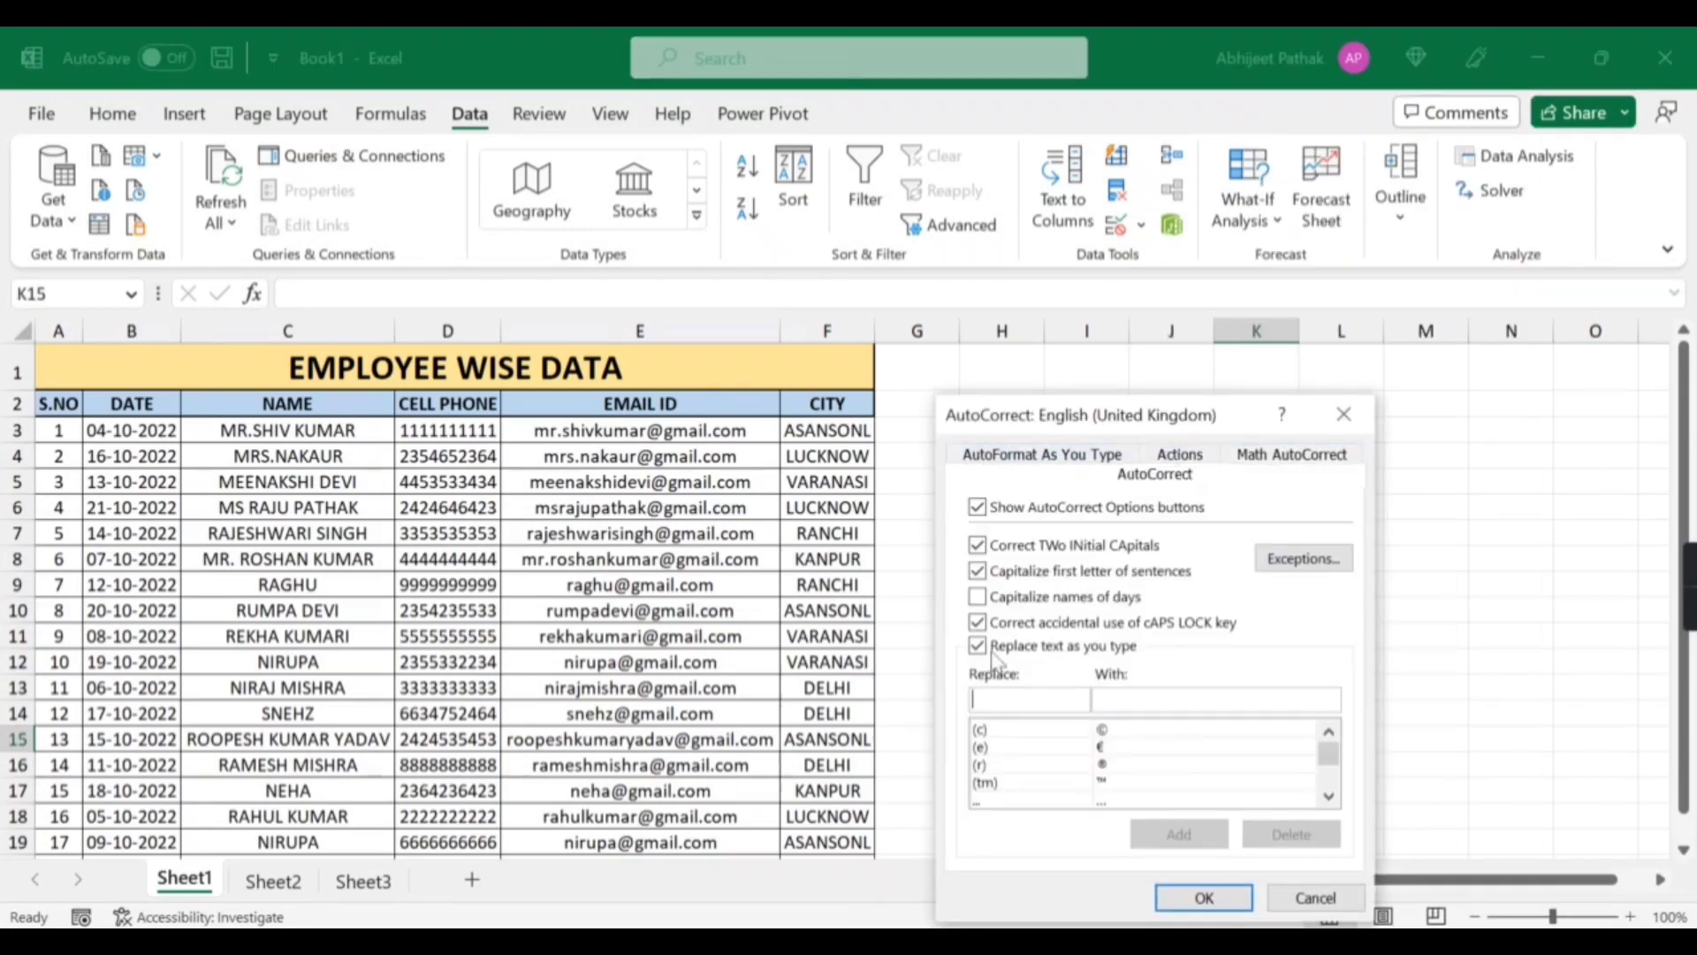
pyautogui.click(988, 601)
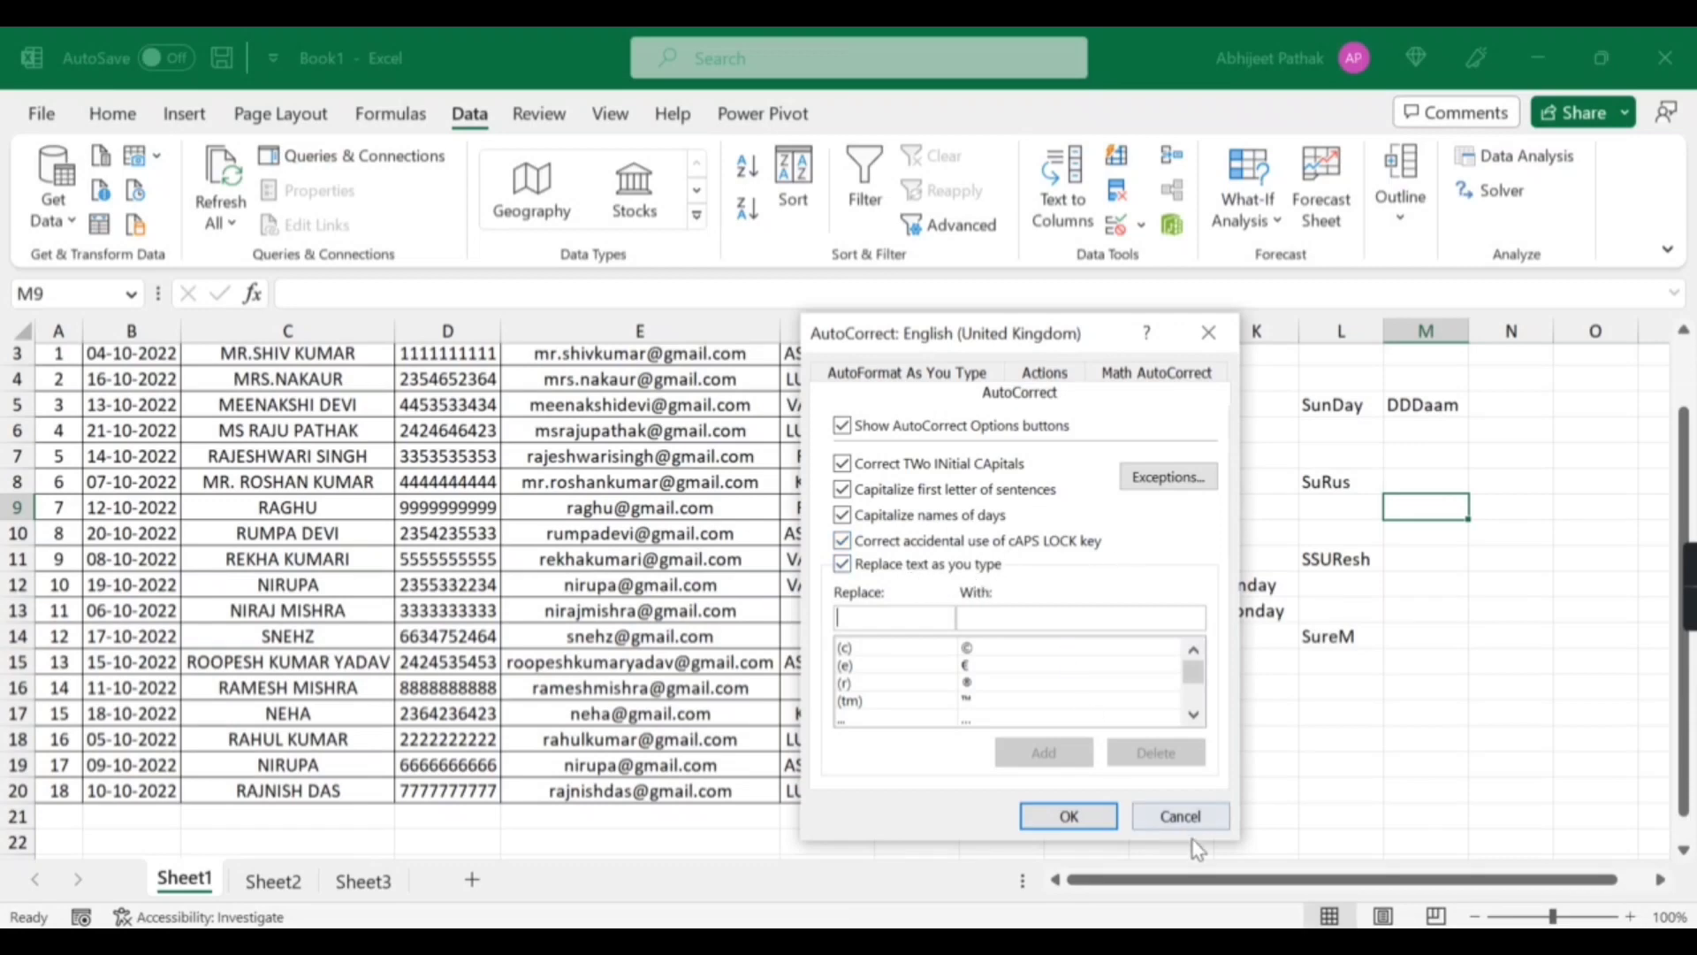
pyautogui.click(1188, 815)
# - Enter 'yuo' in I19 so AutoCorrect changes it to 'you', then move to J19
pyautogui.click(1057, 771)
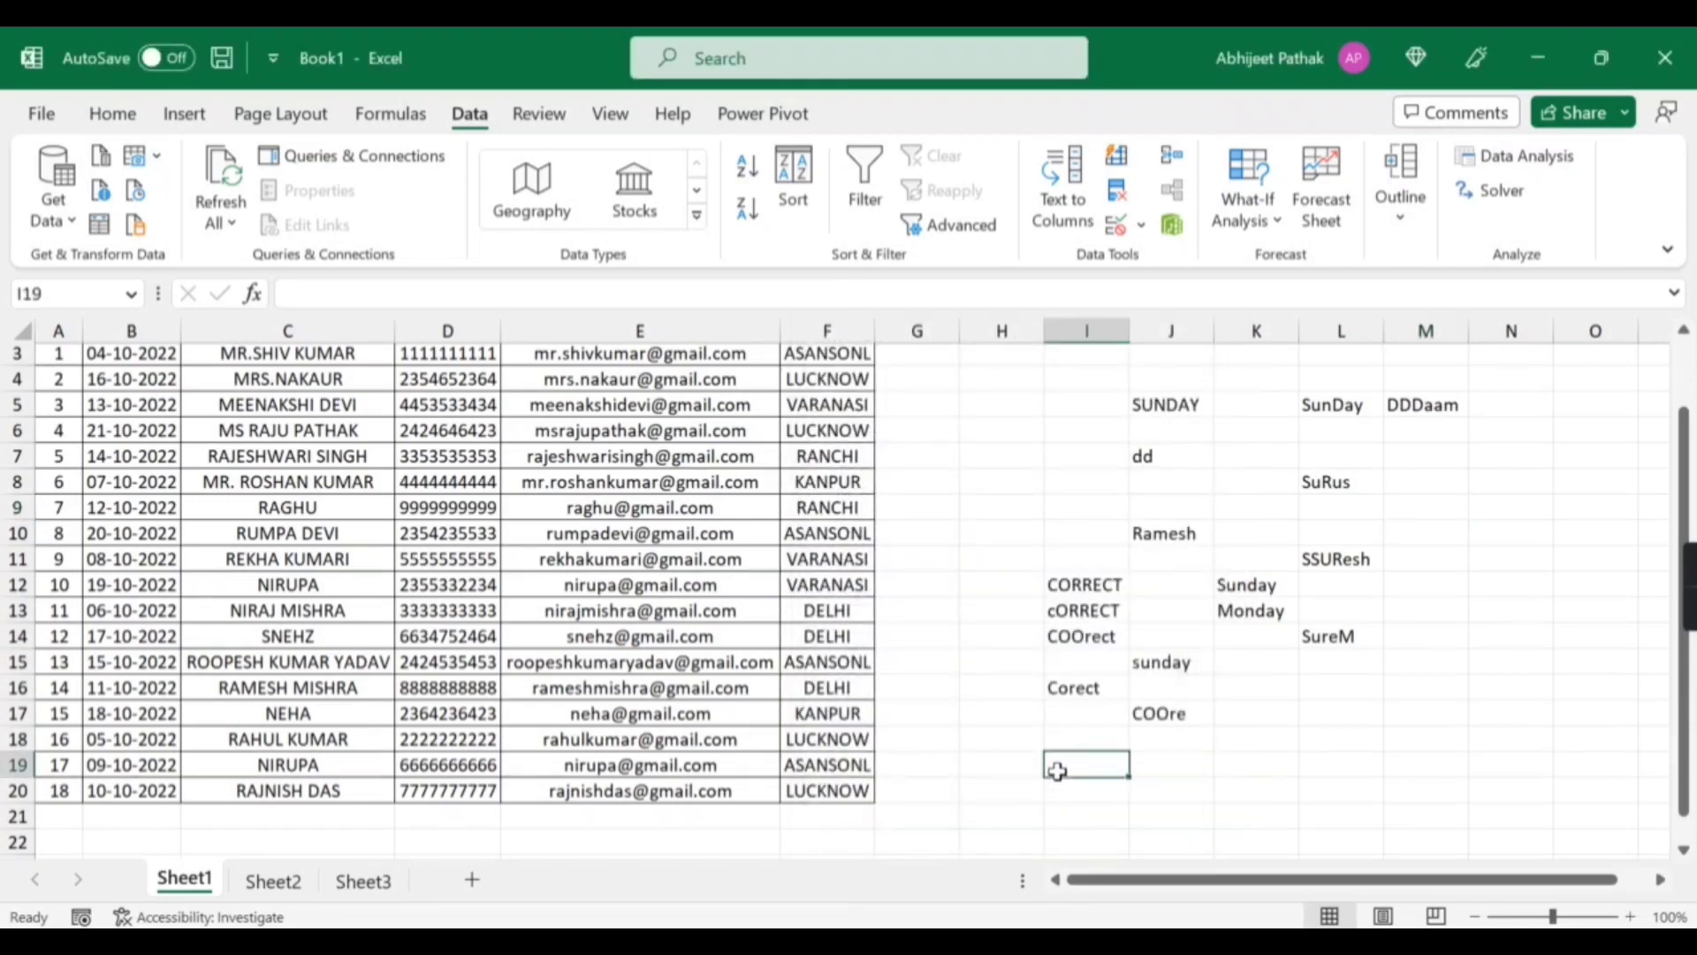
pyautogui.write('yuo')
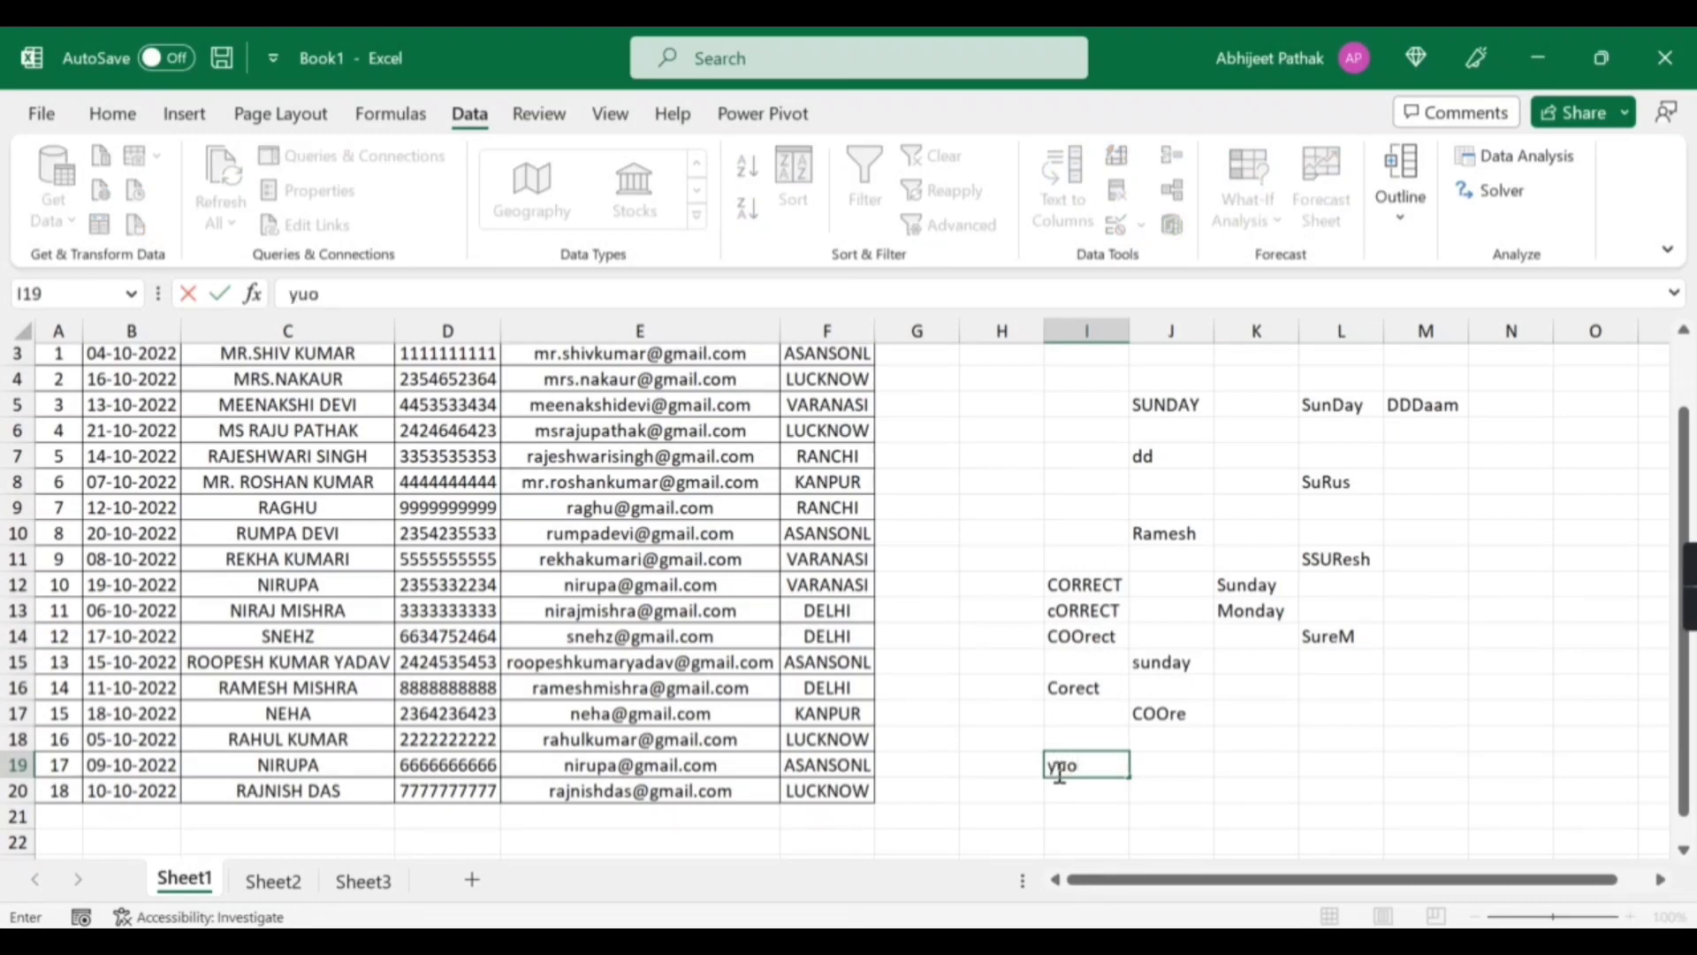
pyautogui.hotkey('ctrl', 'Return')
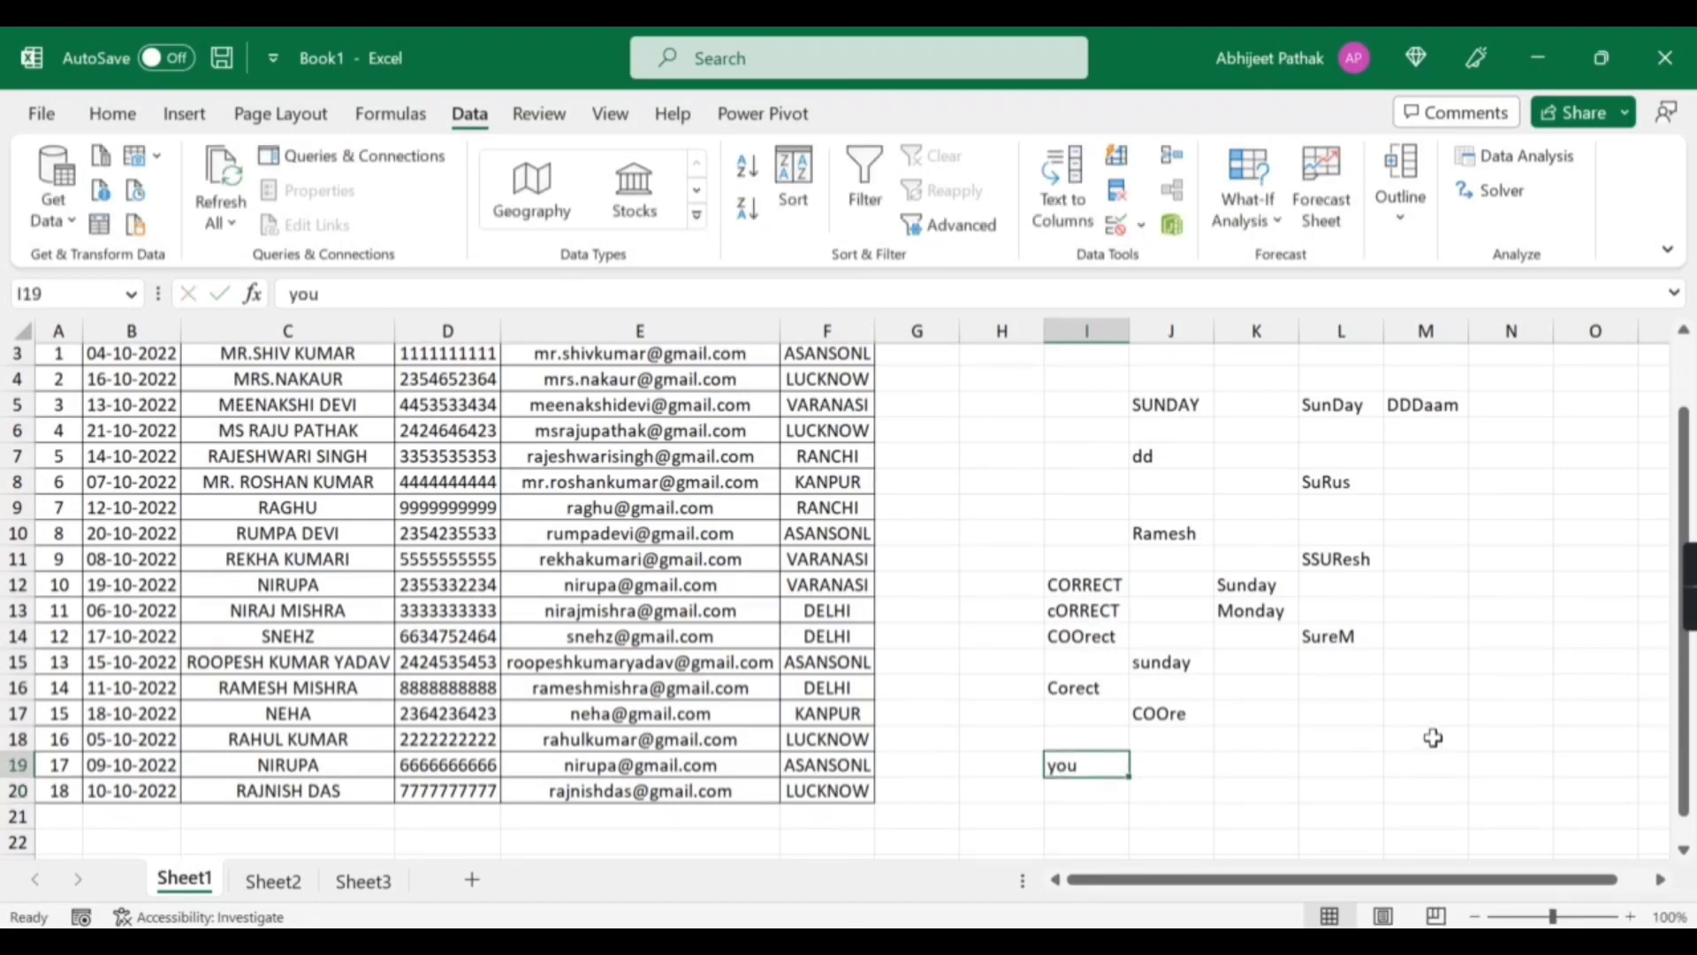
pyautogui.press('Right')
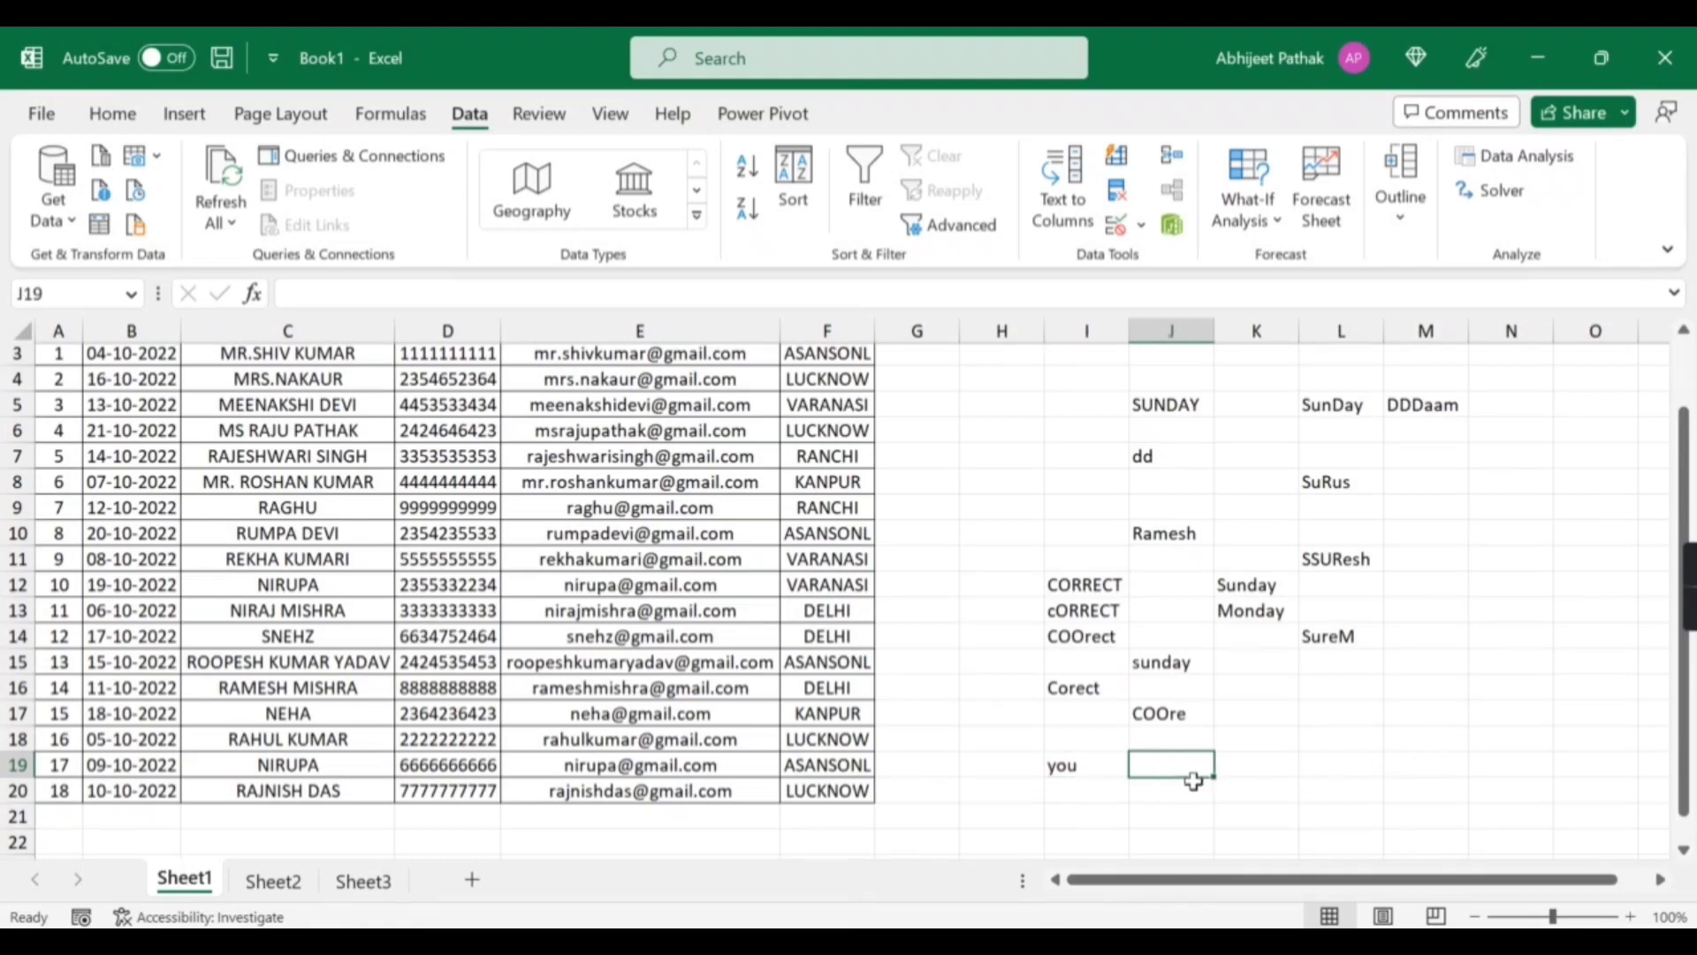
# - Add an AutoCorrect entry replacing 'cu' with 'computer education'
pyautogui.rightClick(1178, 769)
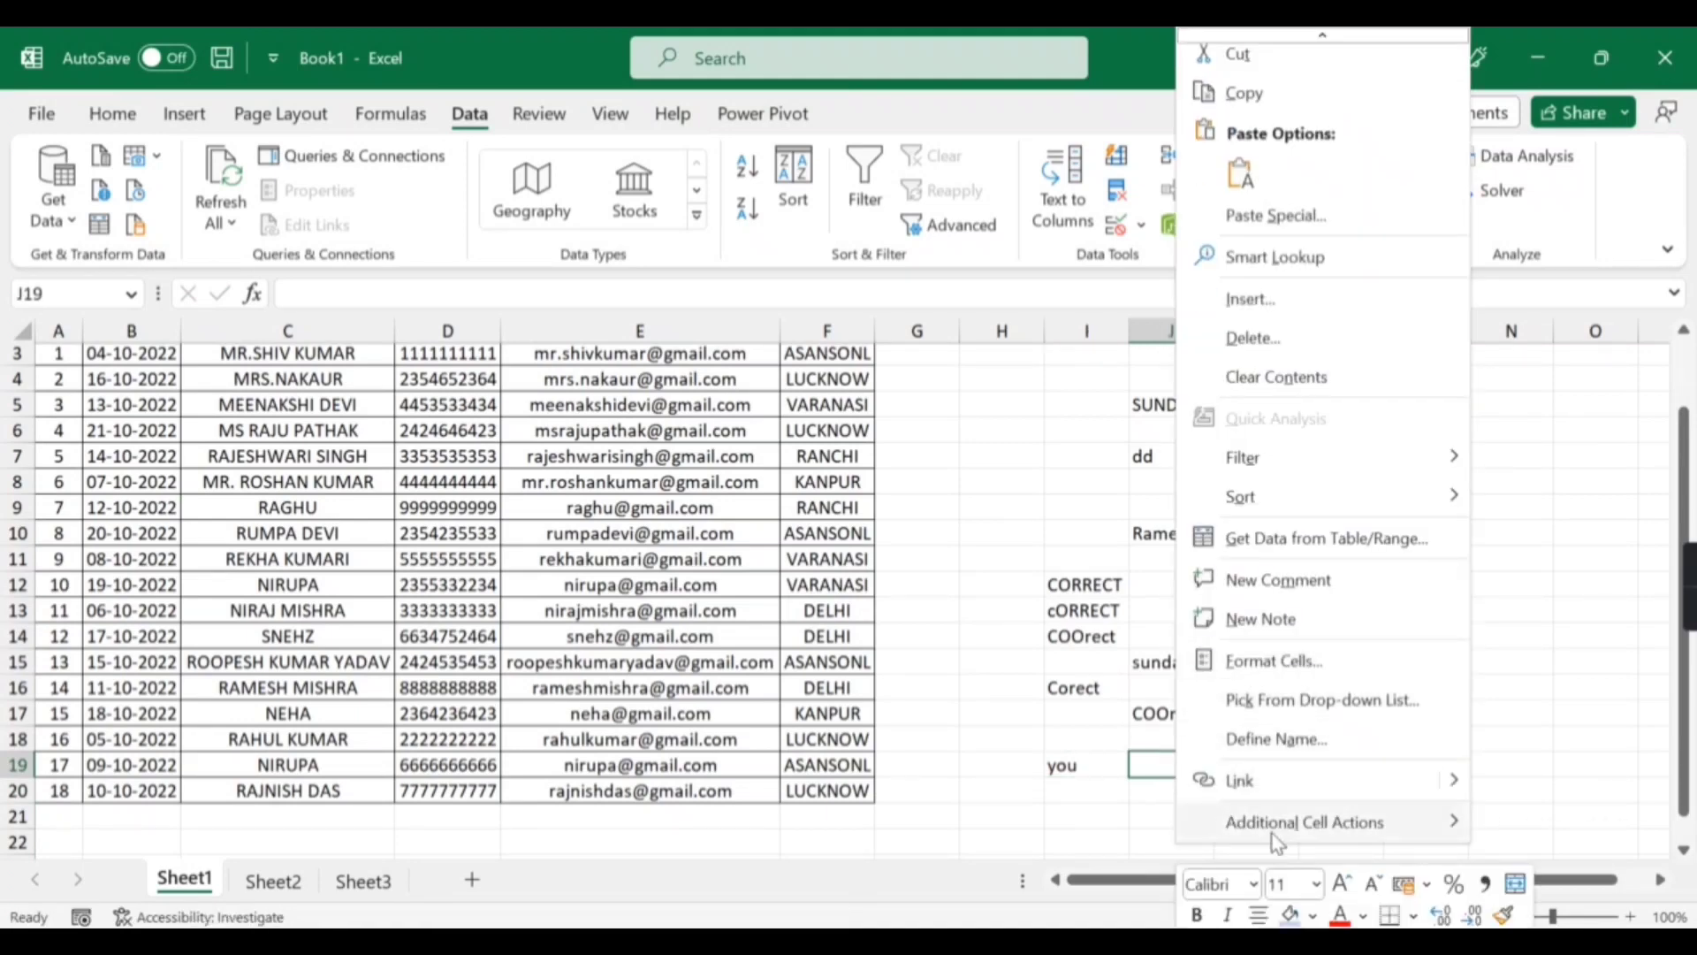
pyautogui.click(1532, 878)
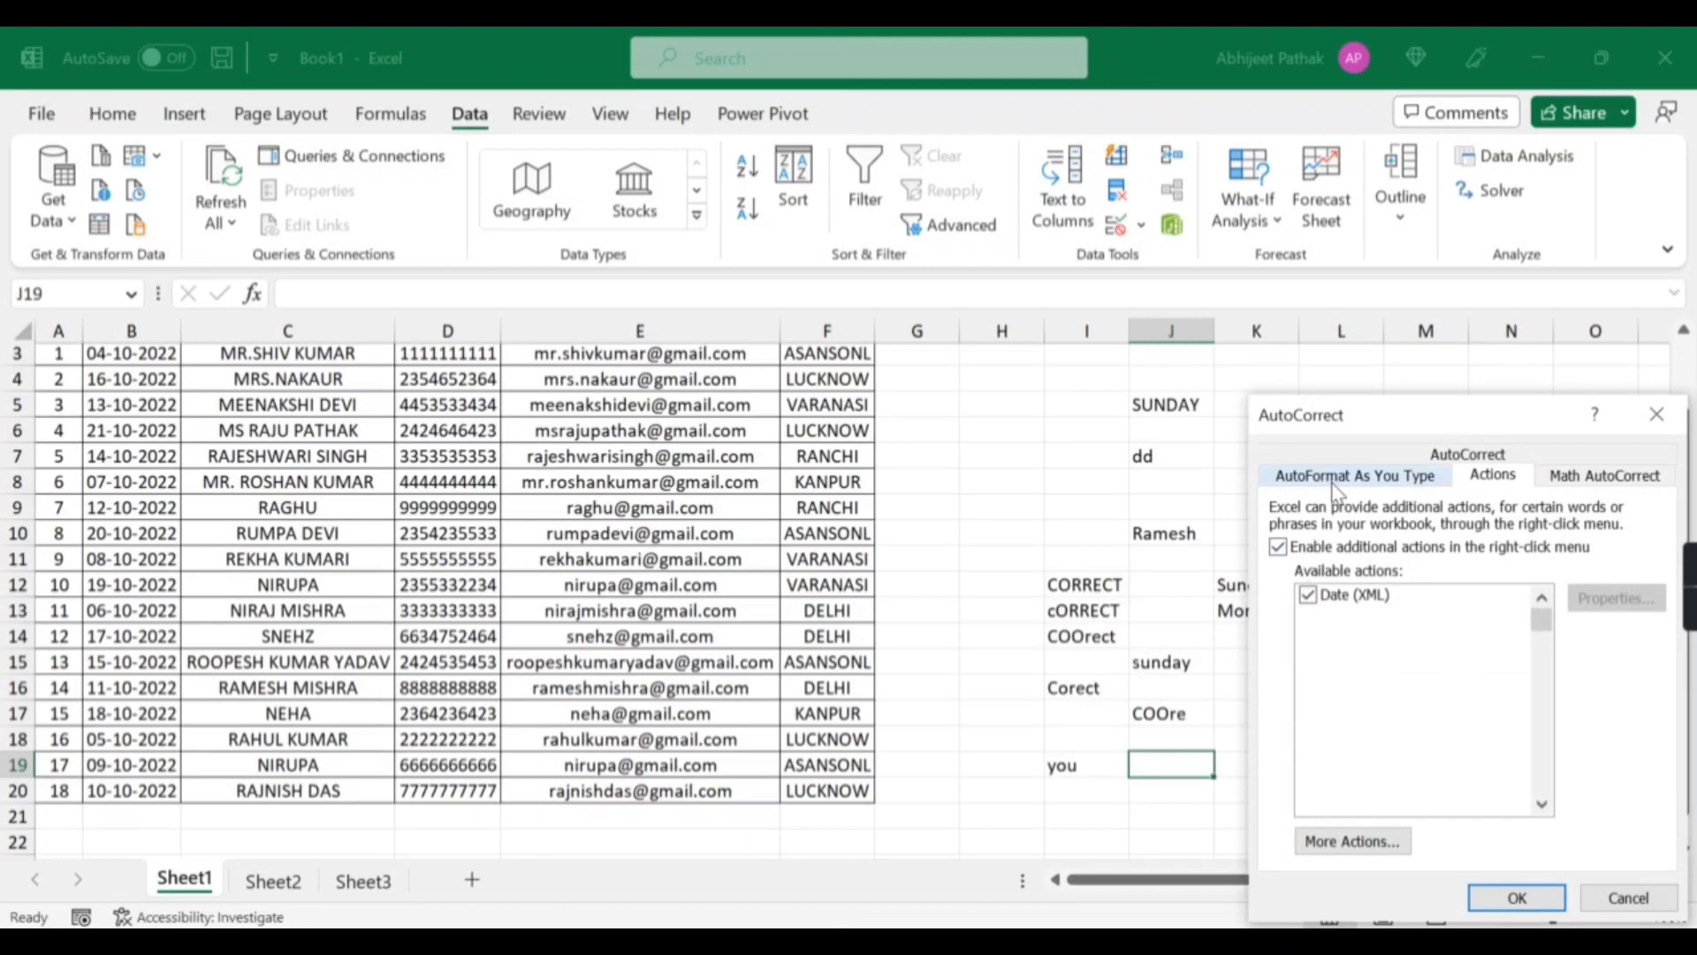
pyautogui.click(1468, 455)
pyautogui.moveTo(1383, 415); pyautogui.dragTo(879, 352)
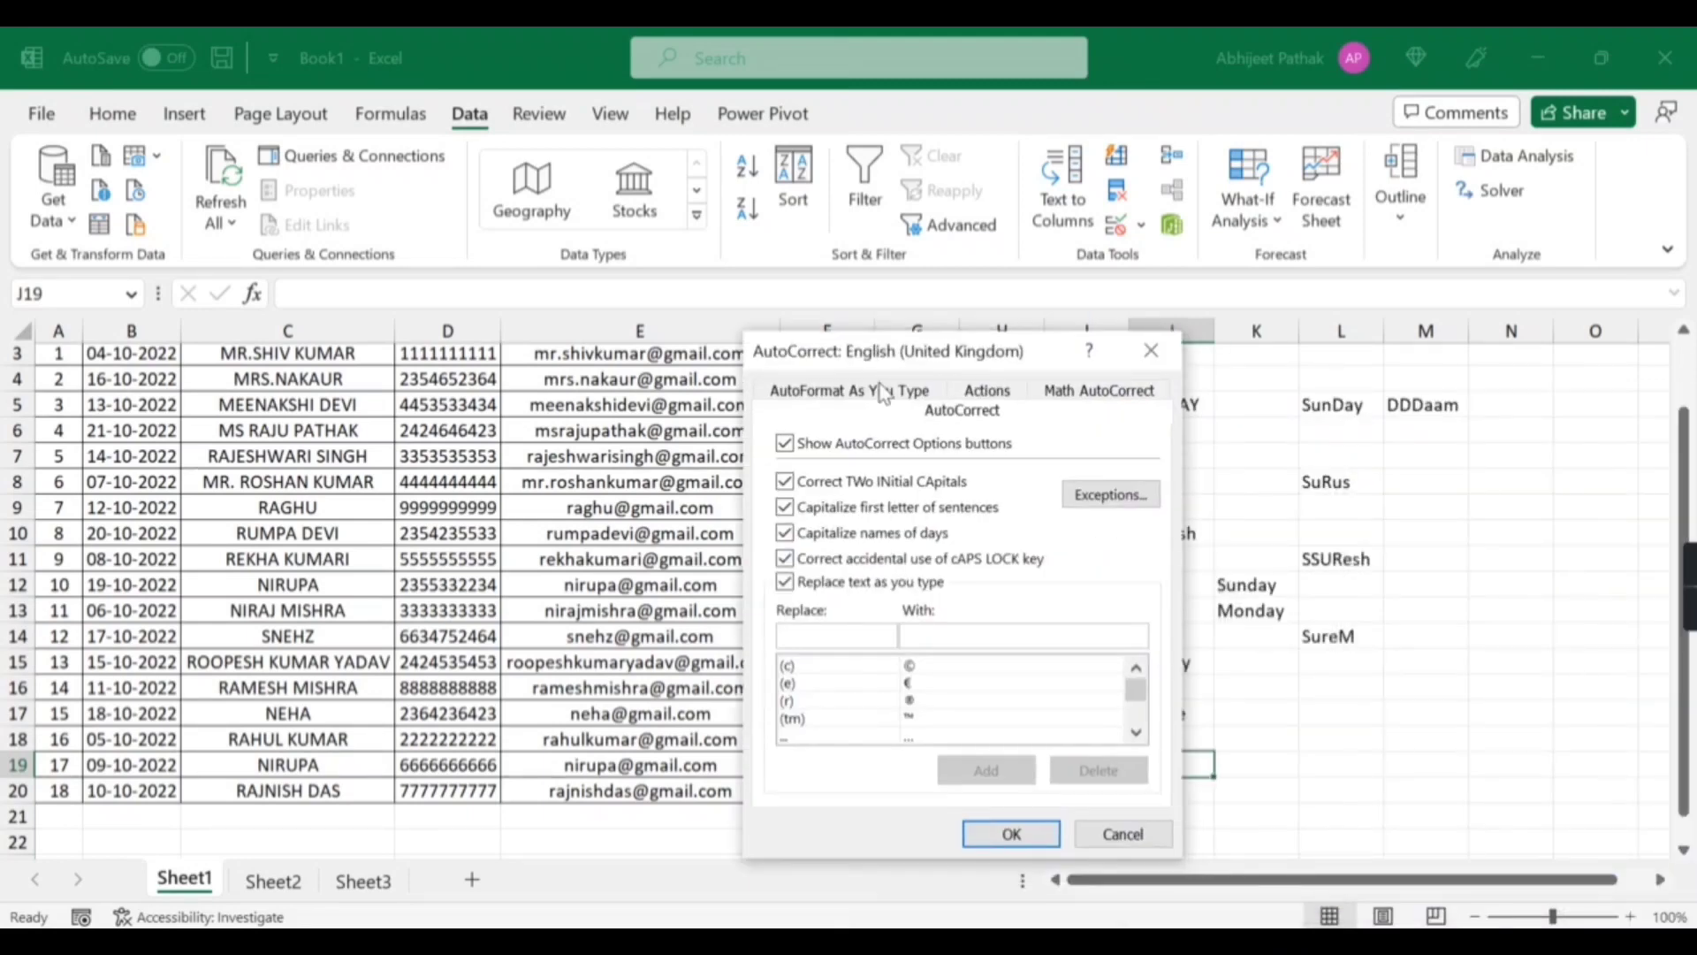
pyautogui.click(800, 634)
pyautogui.write('yuo')
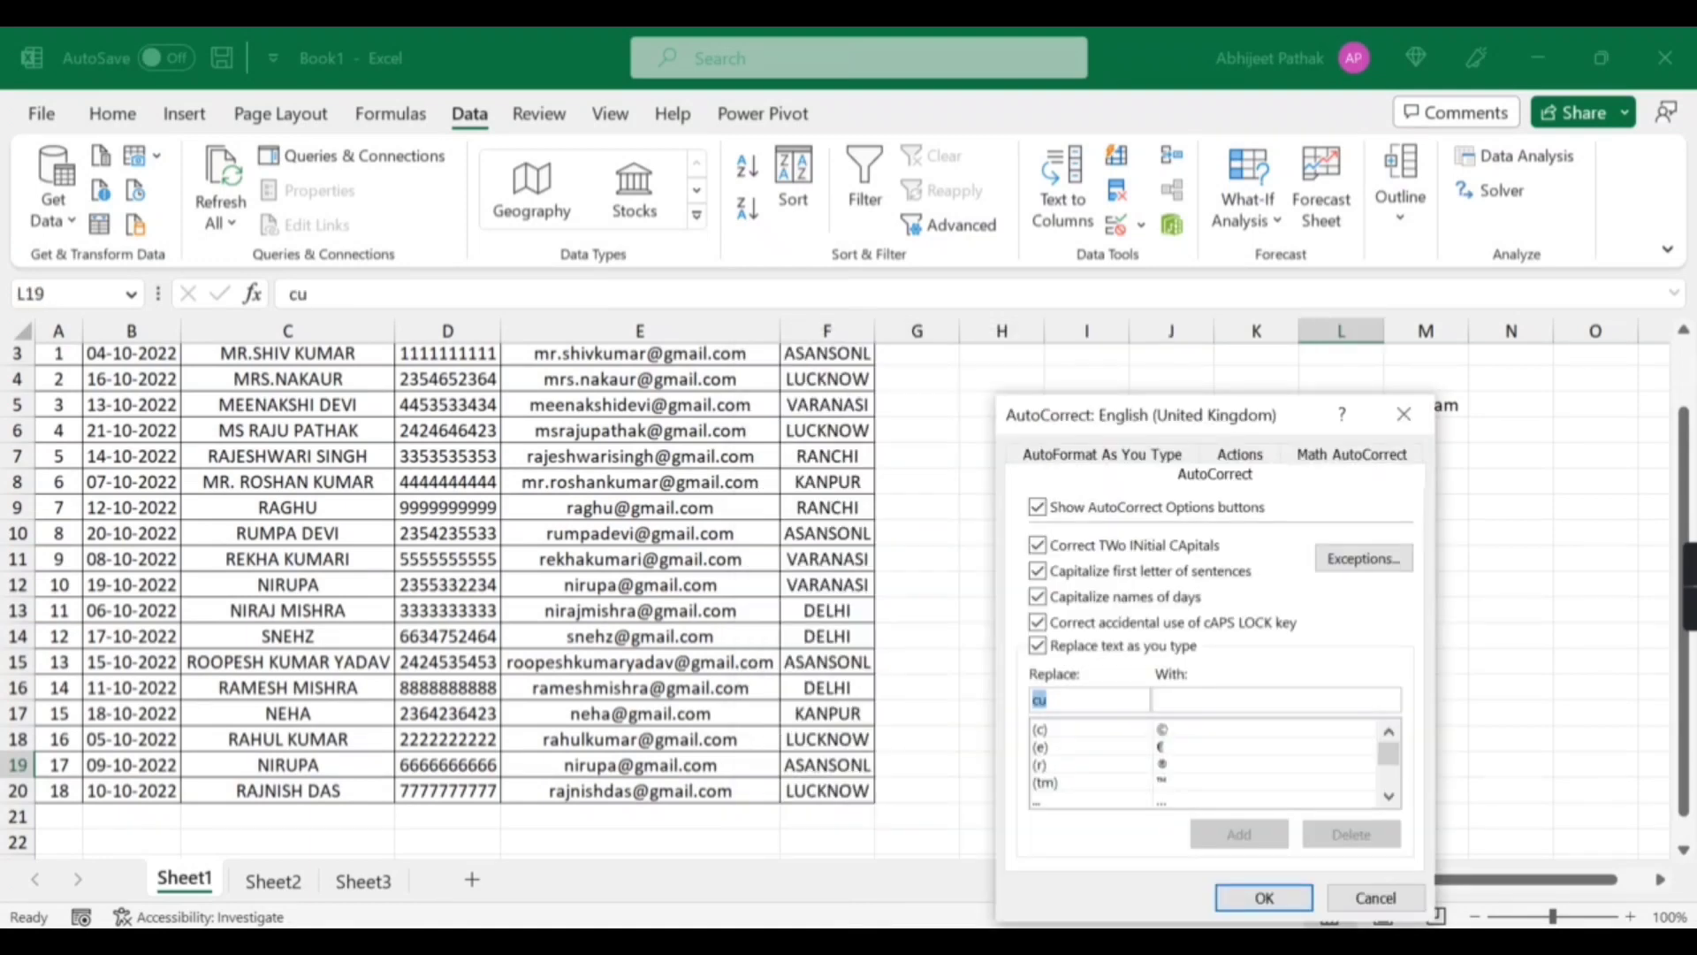
pyautogui.write('co')
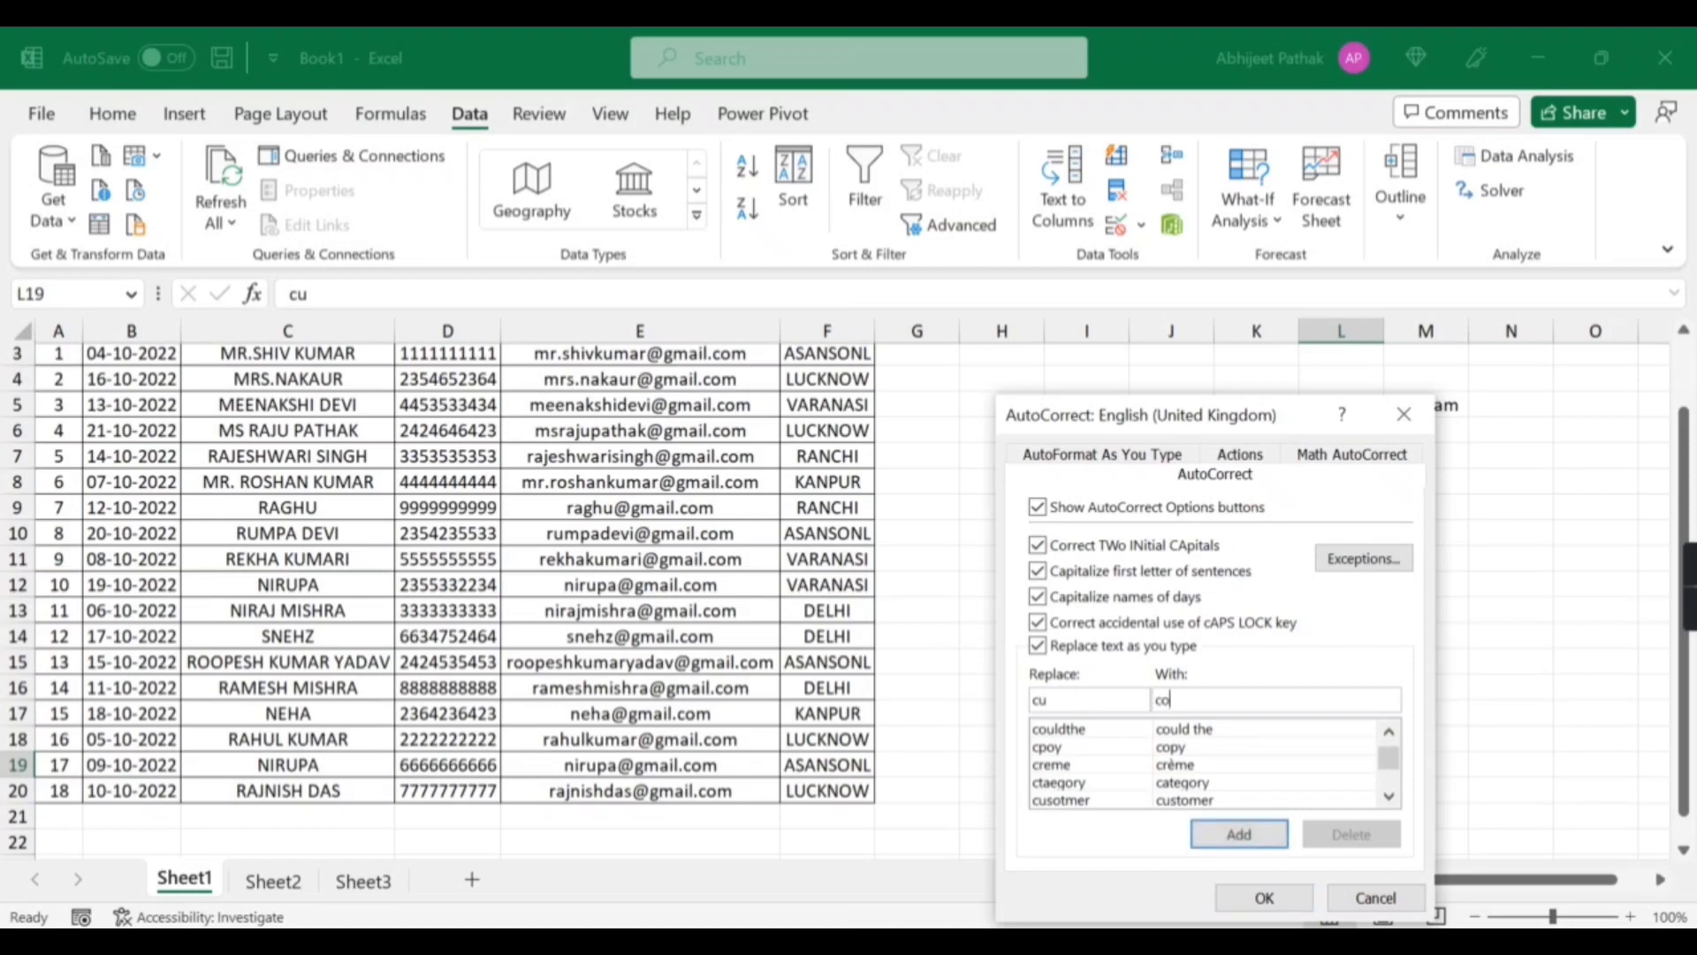
pyautogui.write('mputer educa')
pyautogui.write('tion')
pyautogui.click(1195, 830)
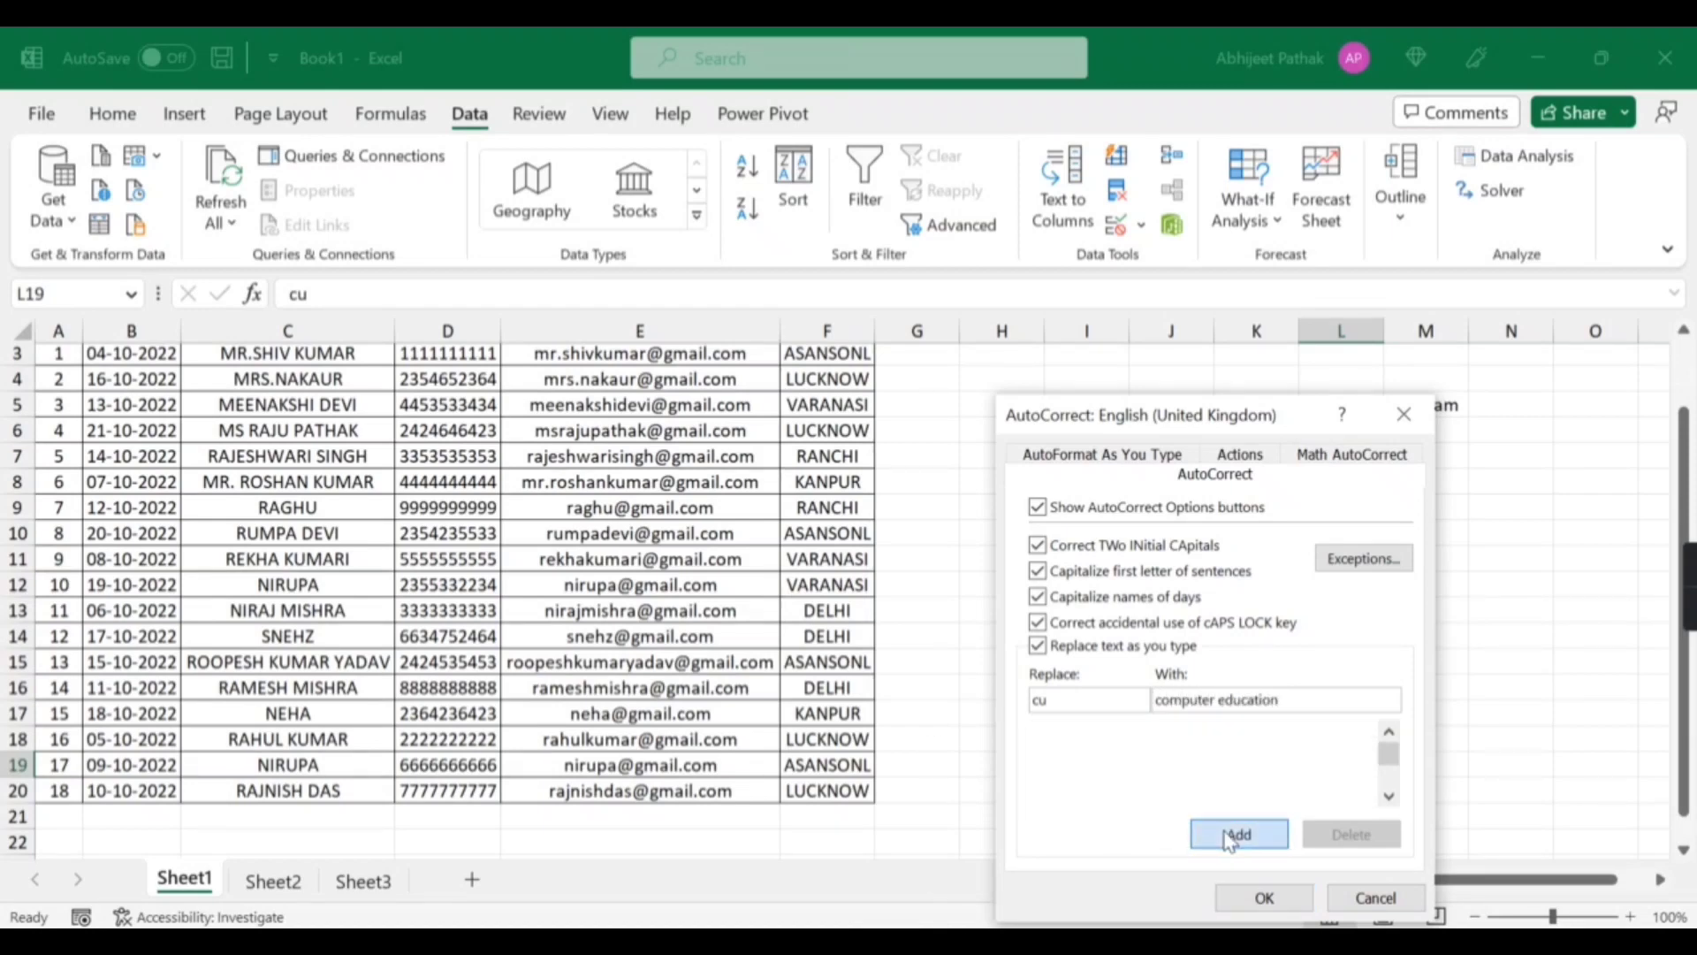
pyautogui.click(1264, 897)
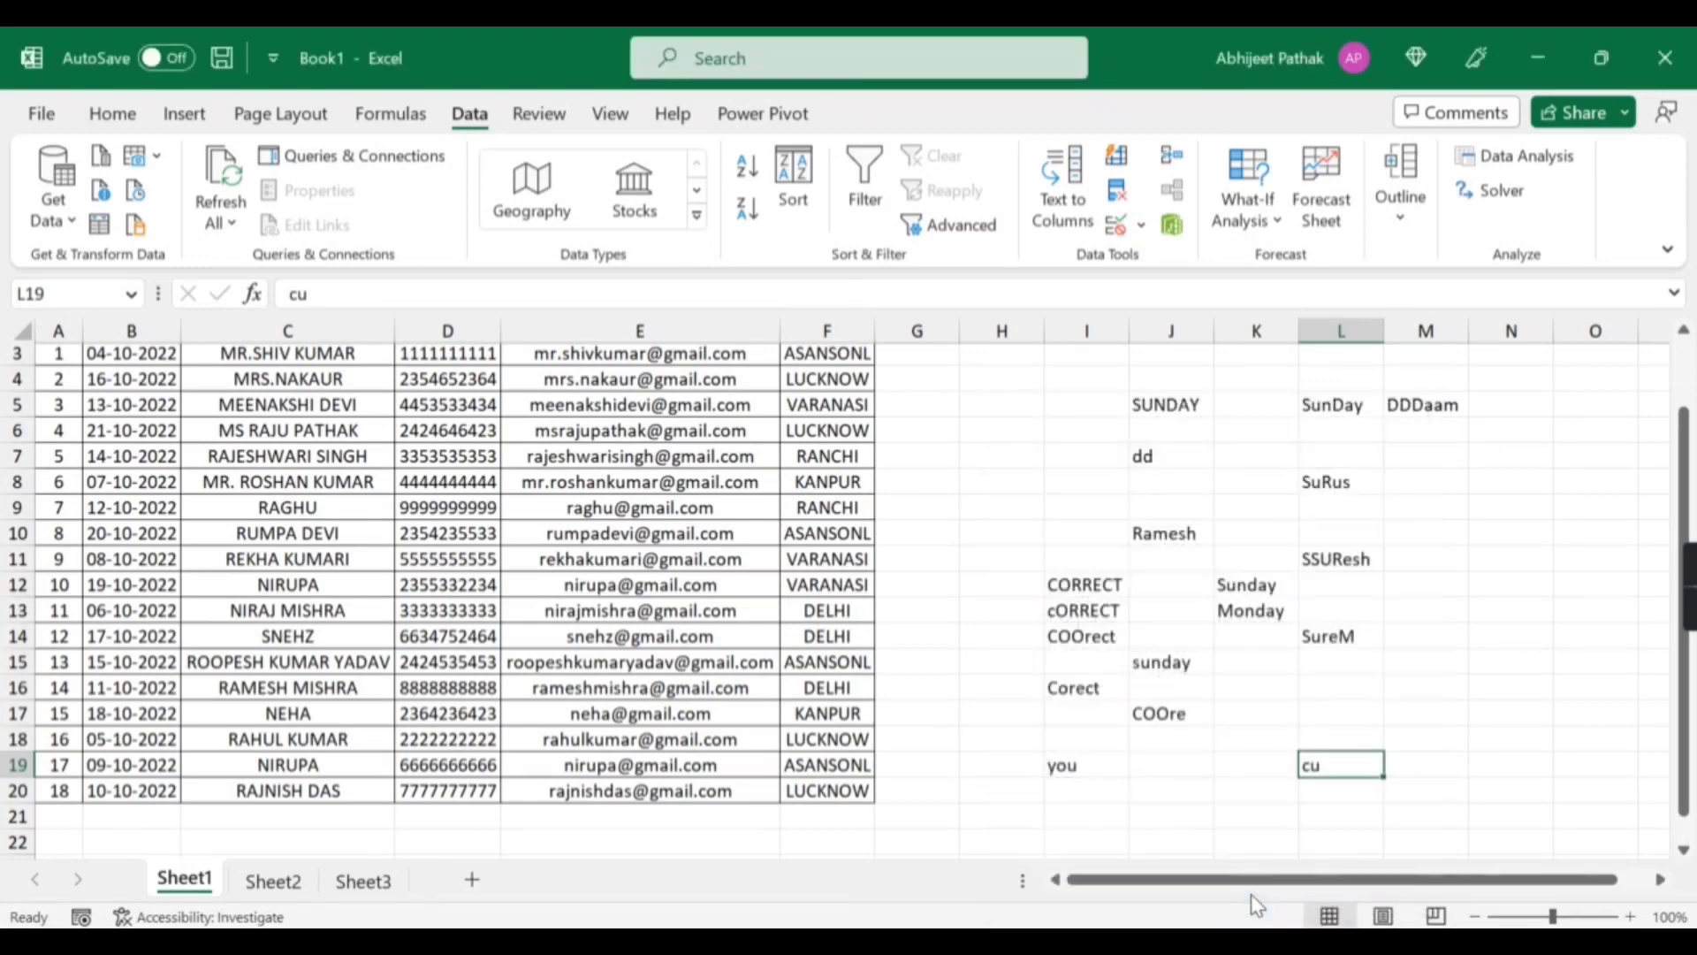
# - Enter 'cu' in M16 so it expands to 'computer education'
pyautogui.click(1463, 688)
pyautogui.write('cu')
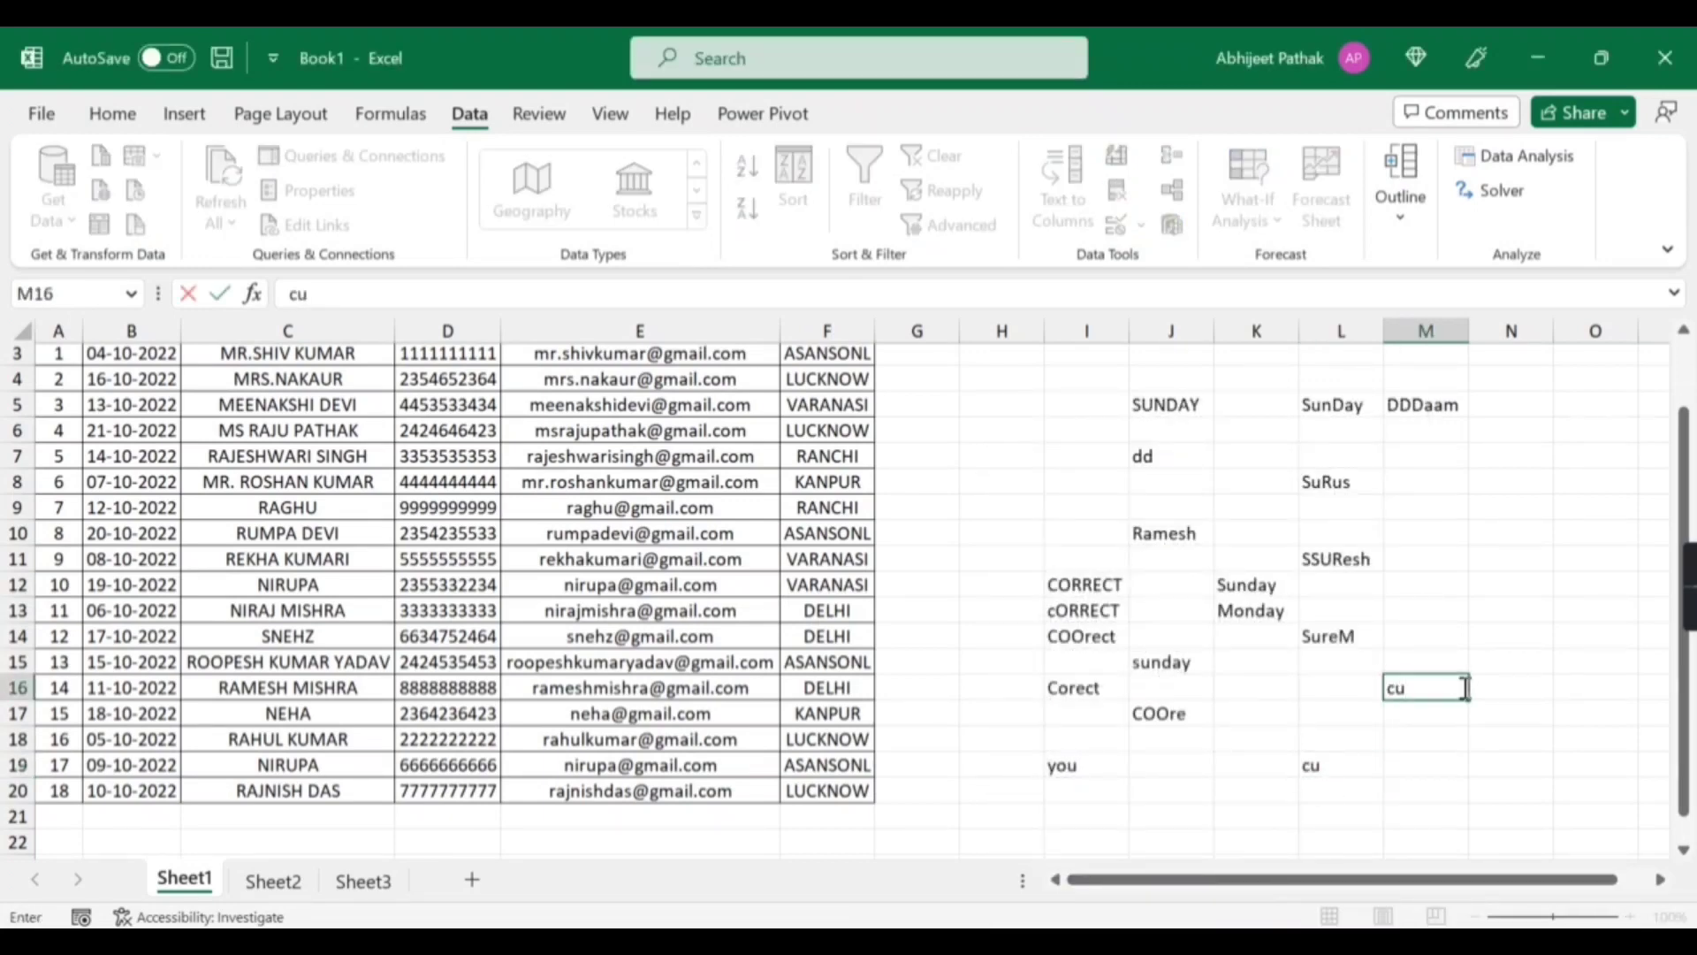
pyautogui.press('Return')
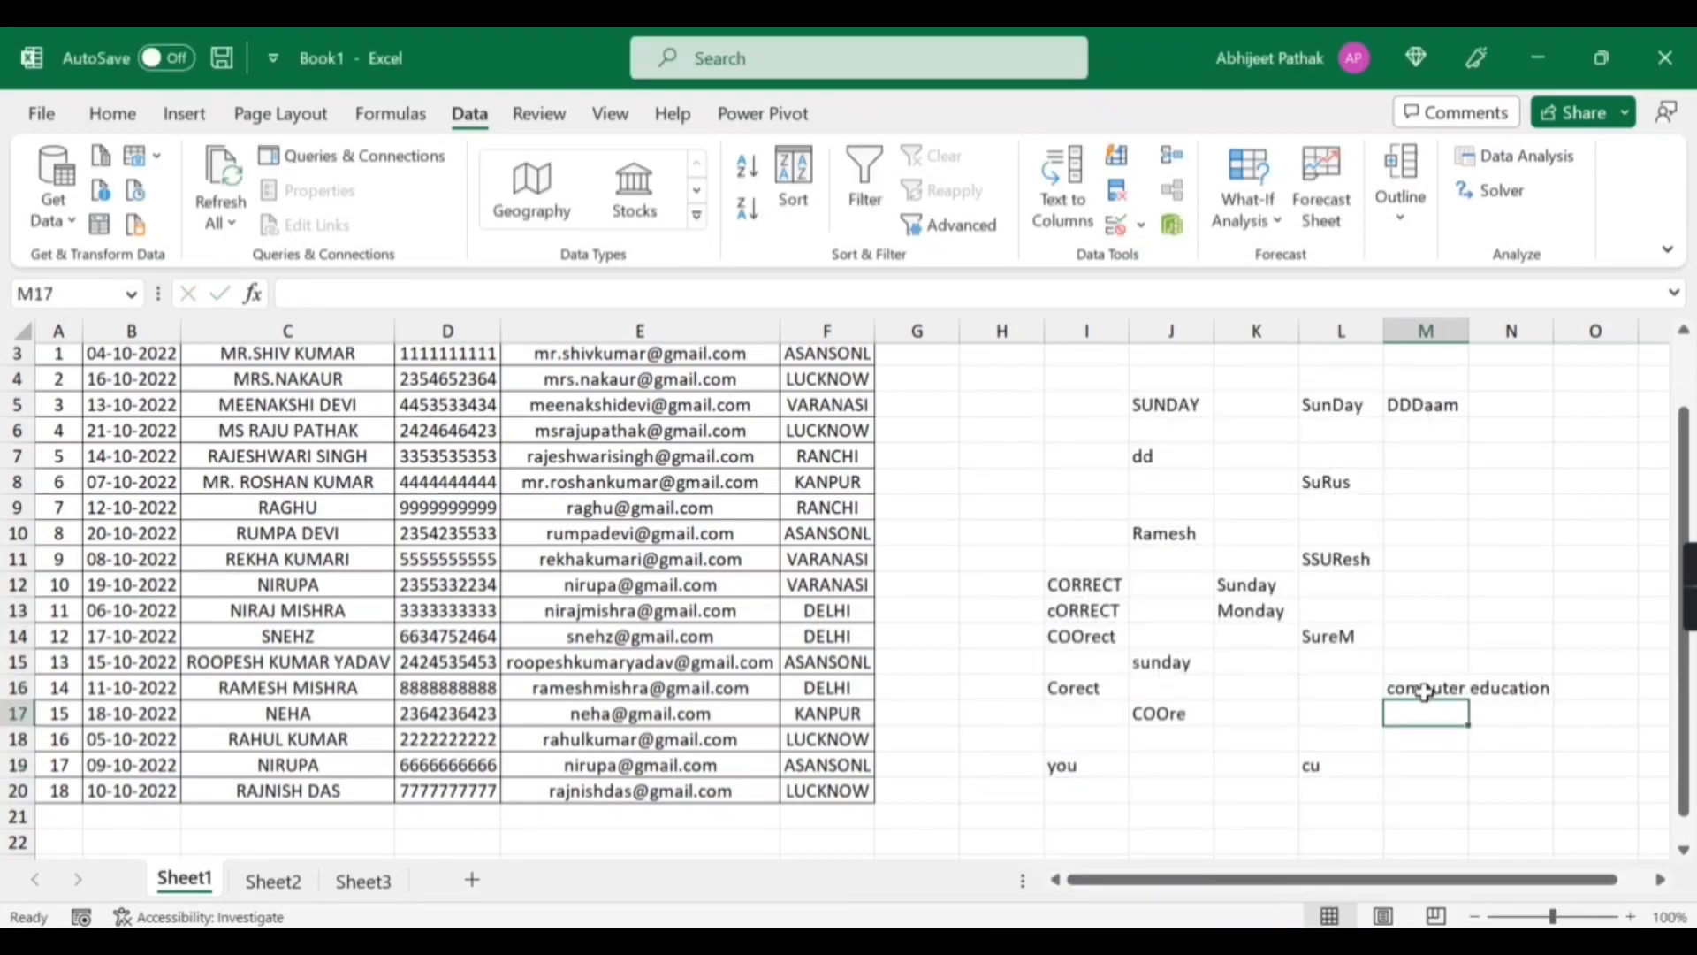
pyautogui.click(1414, 694)
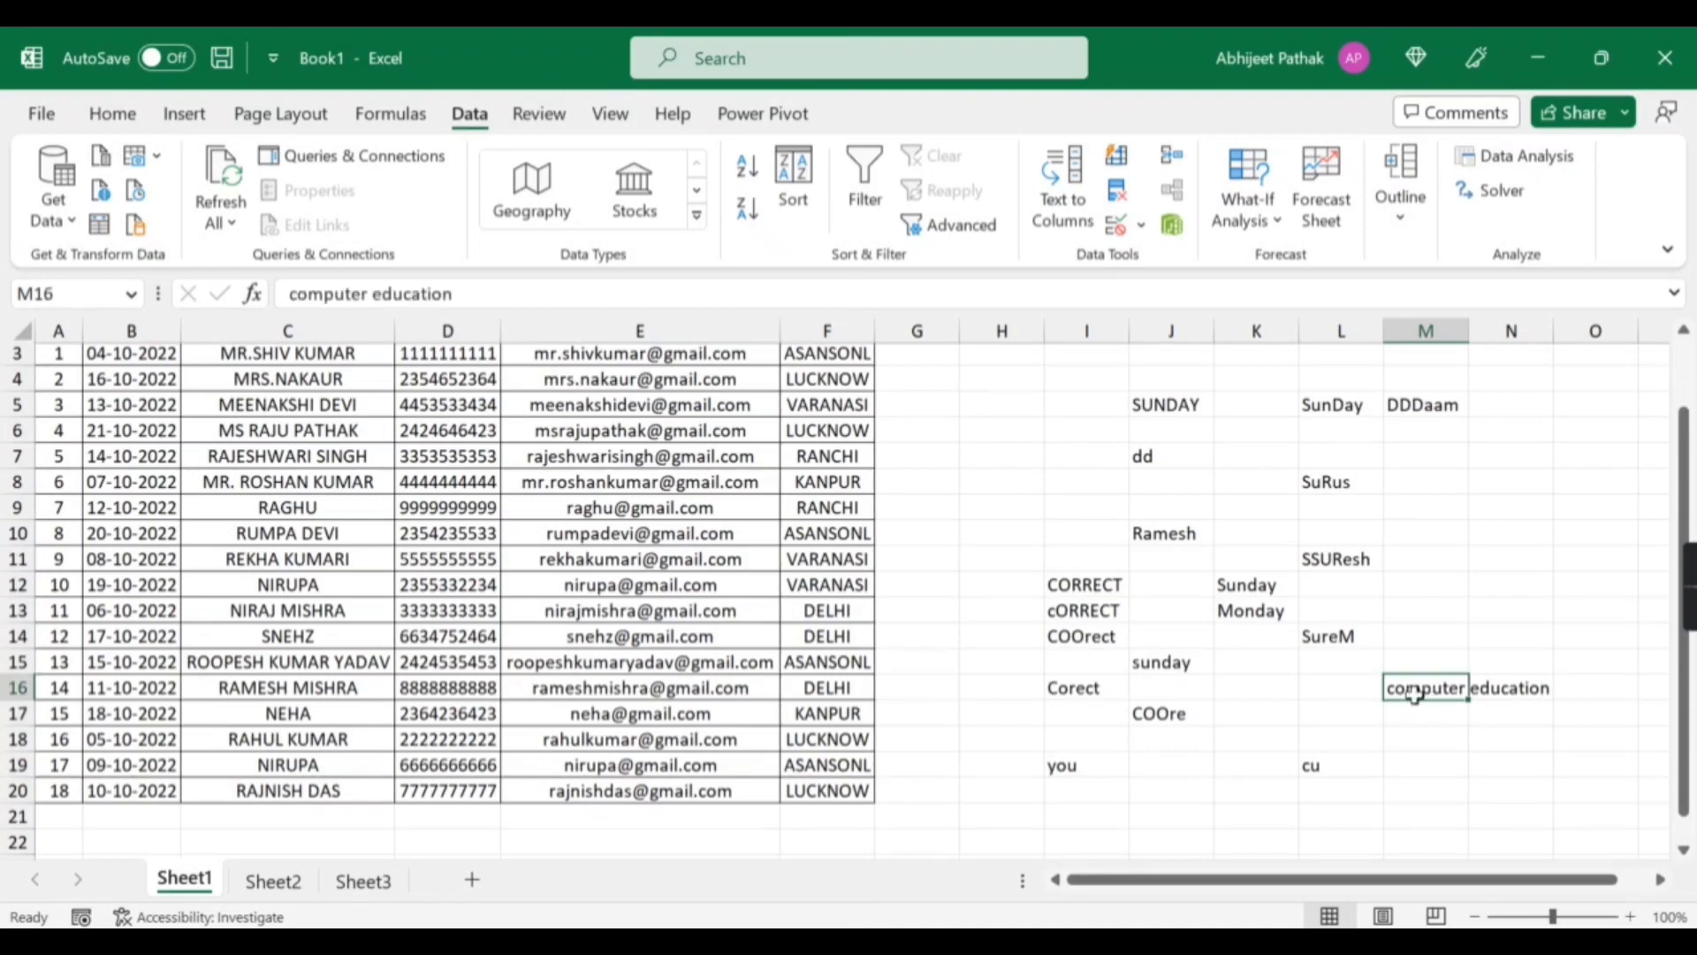
pyautogui.rightClick(1004, 813)
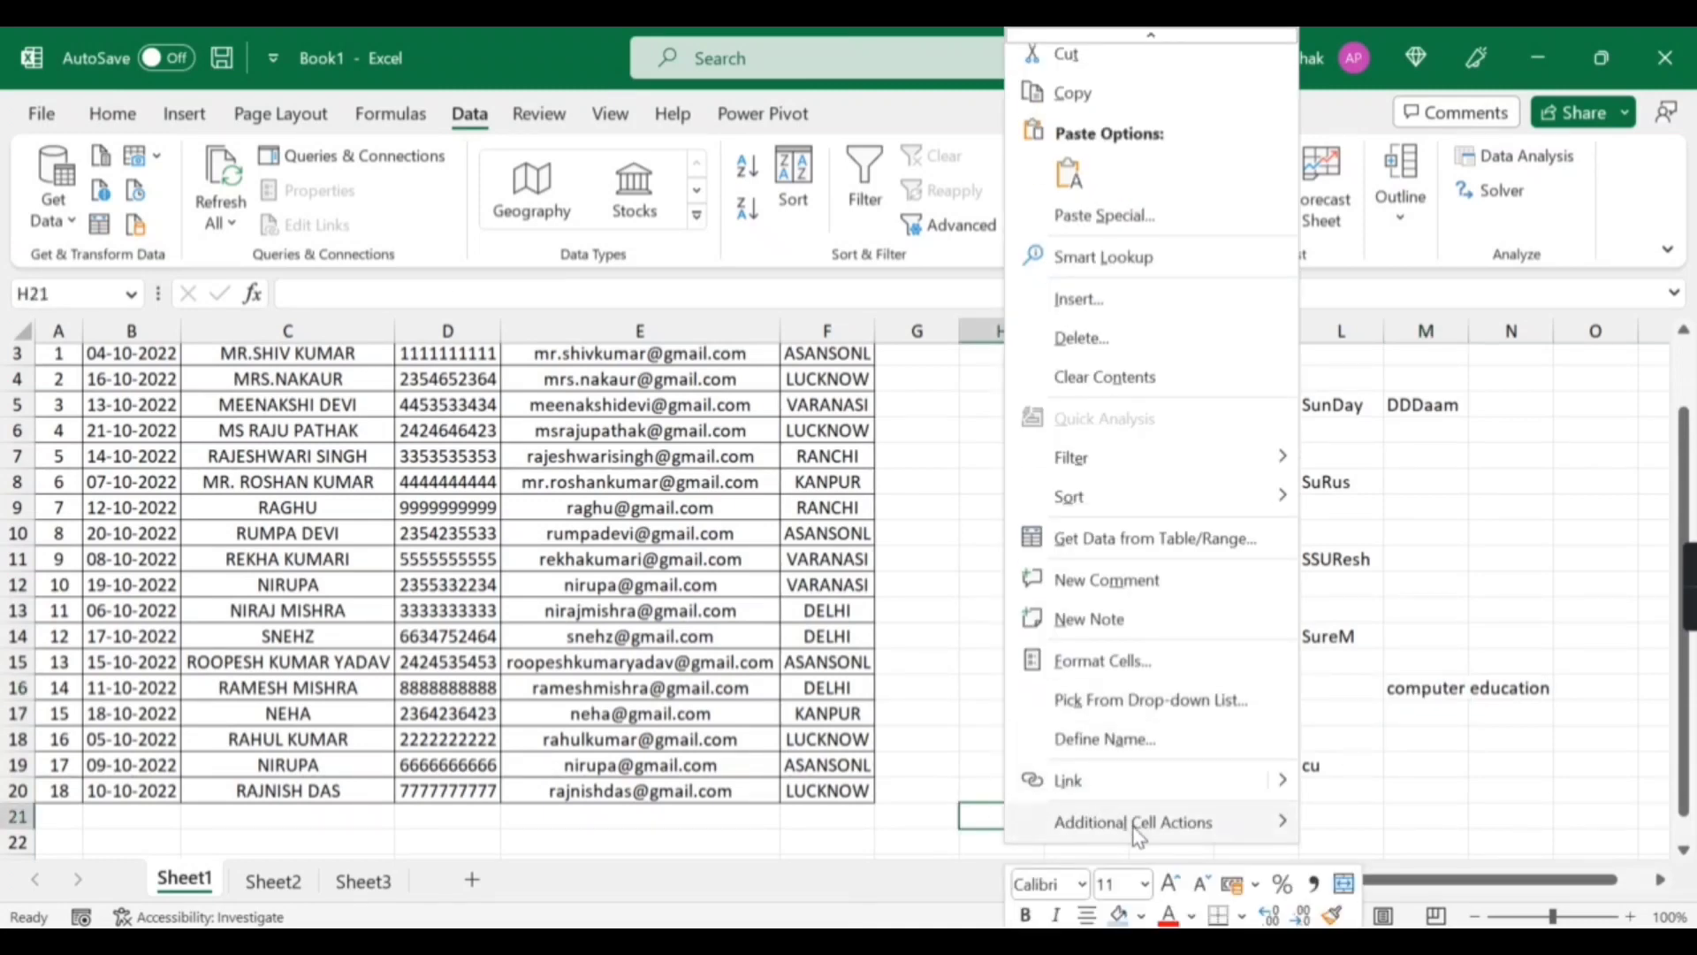
pyautogui.press('Escape')
pyautogui.click(1357, 870)
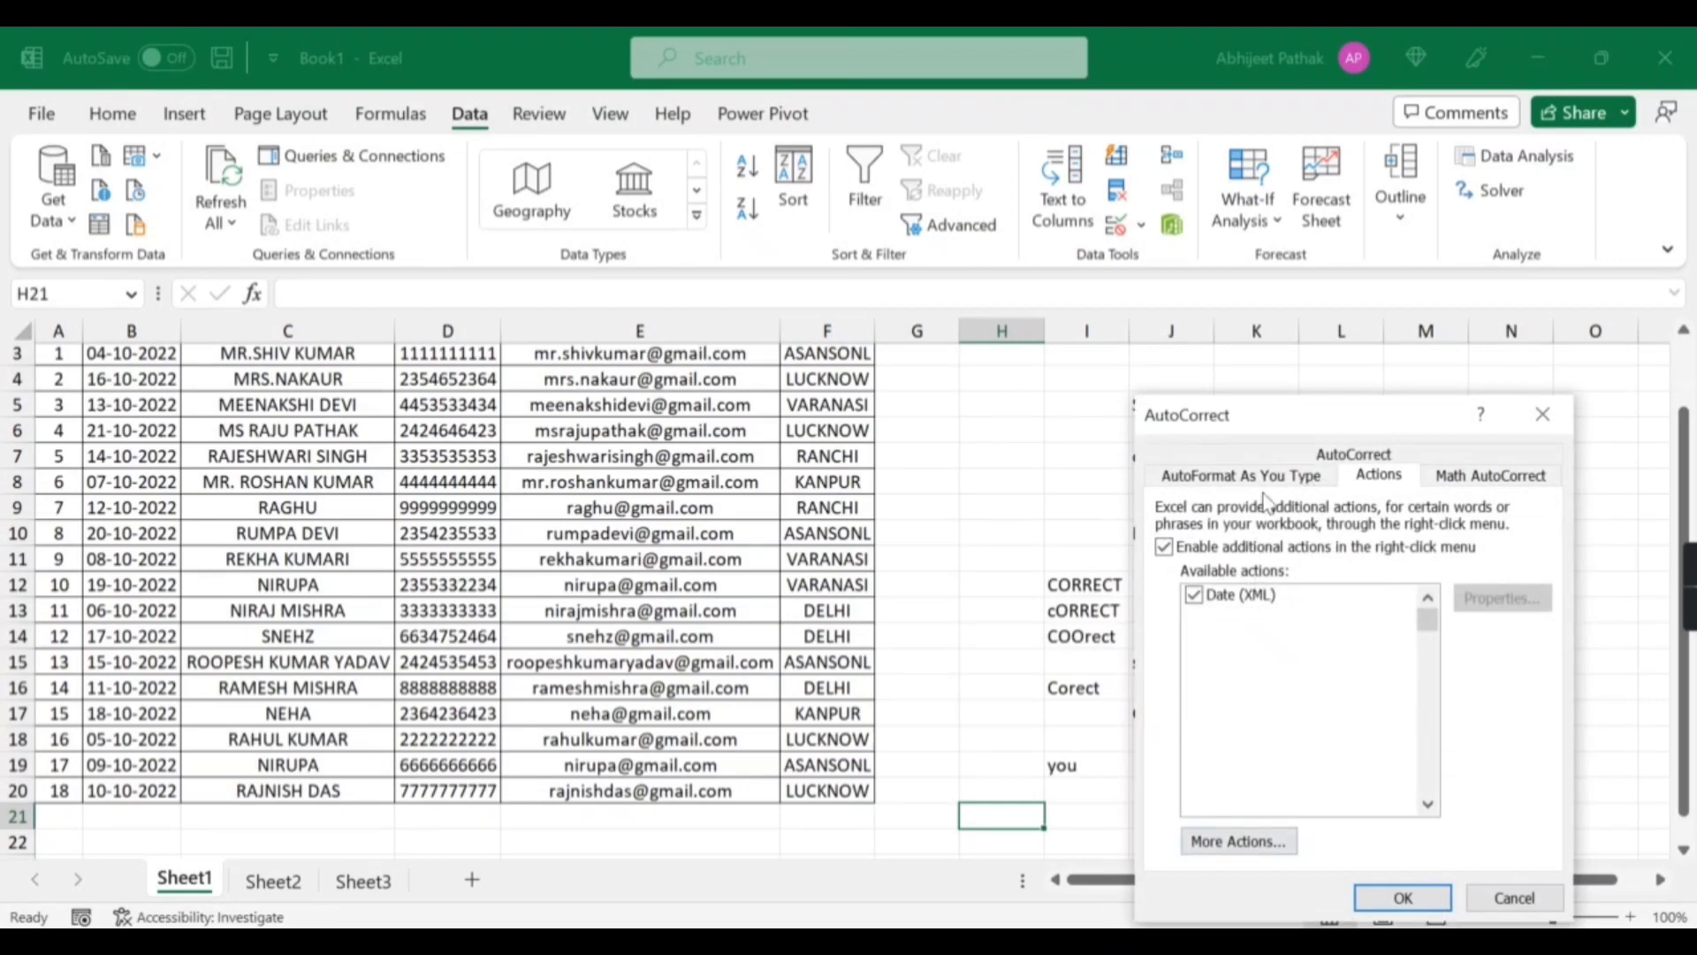
pyautogui.click(1319, 470)
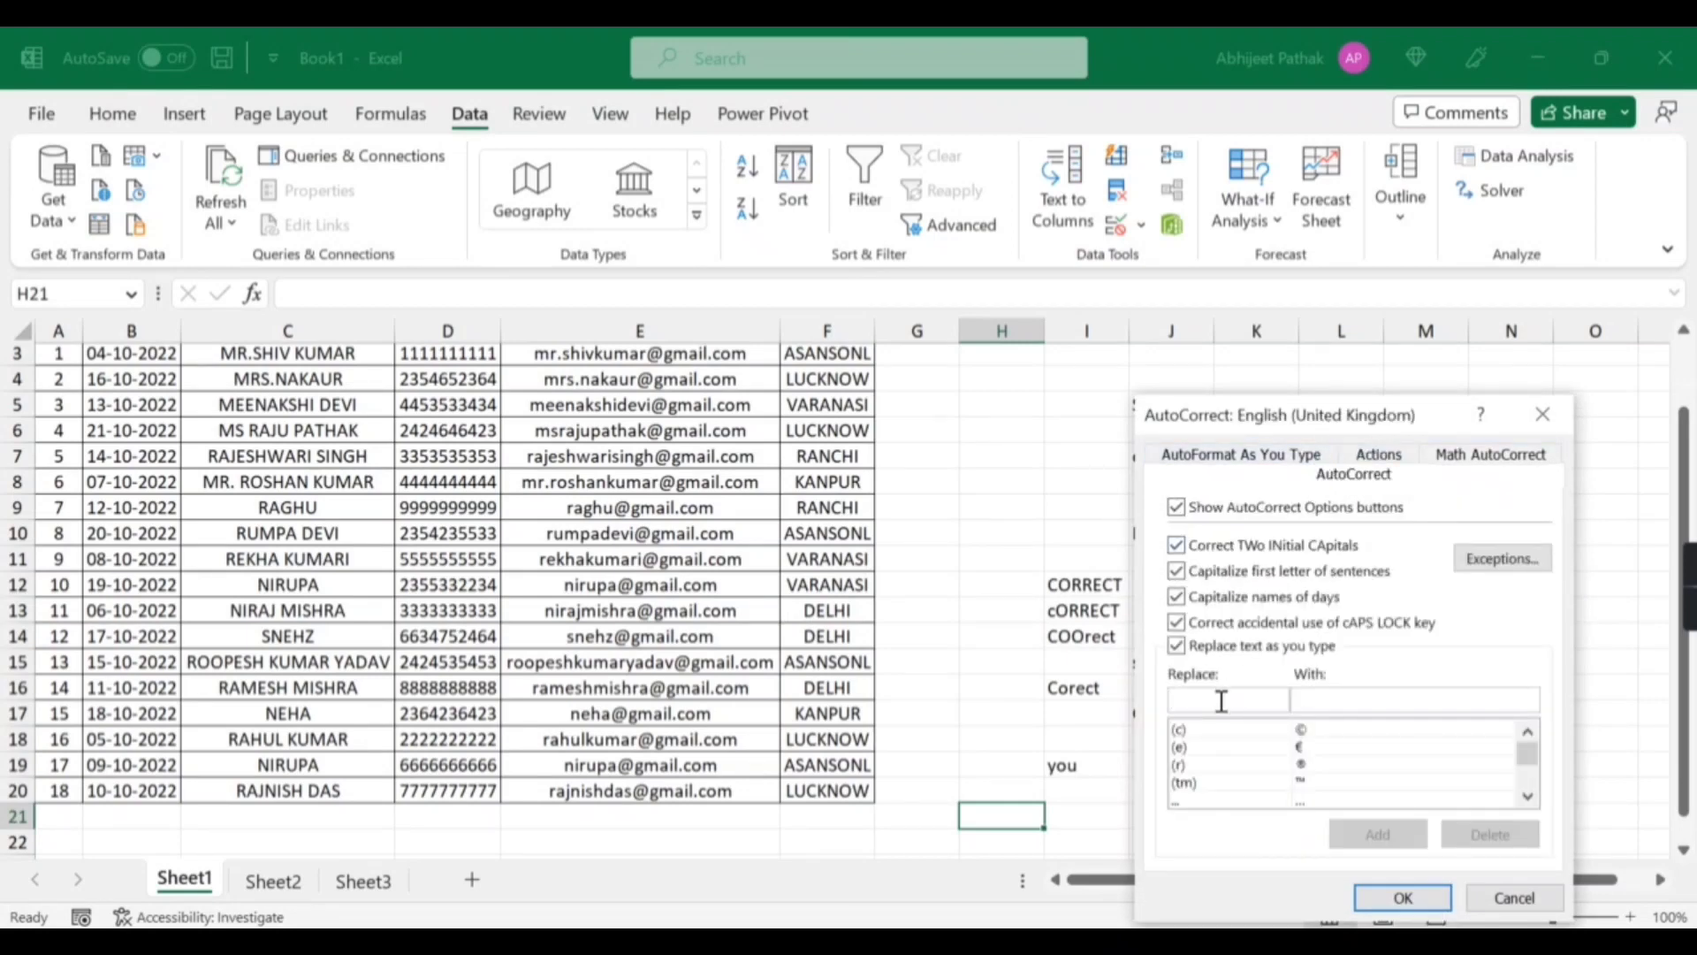
pyautogui.press('Tab')
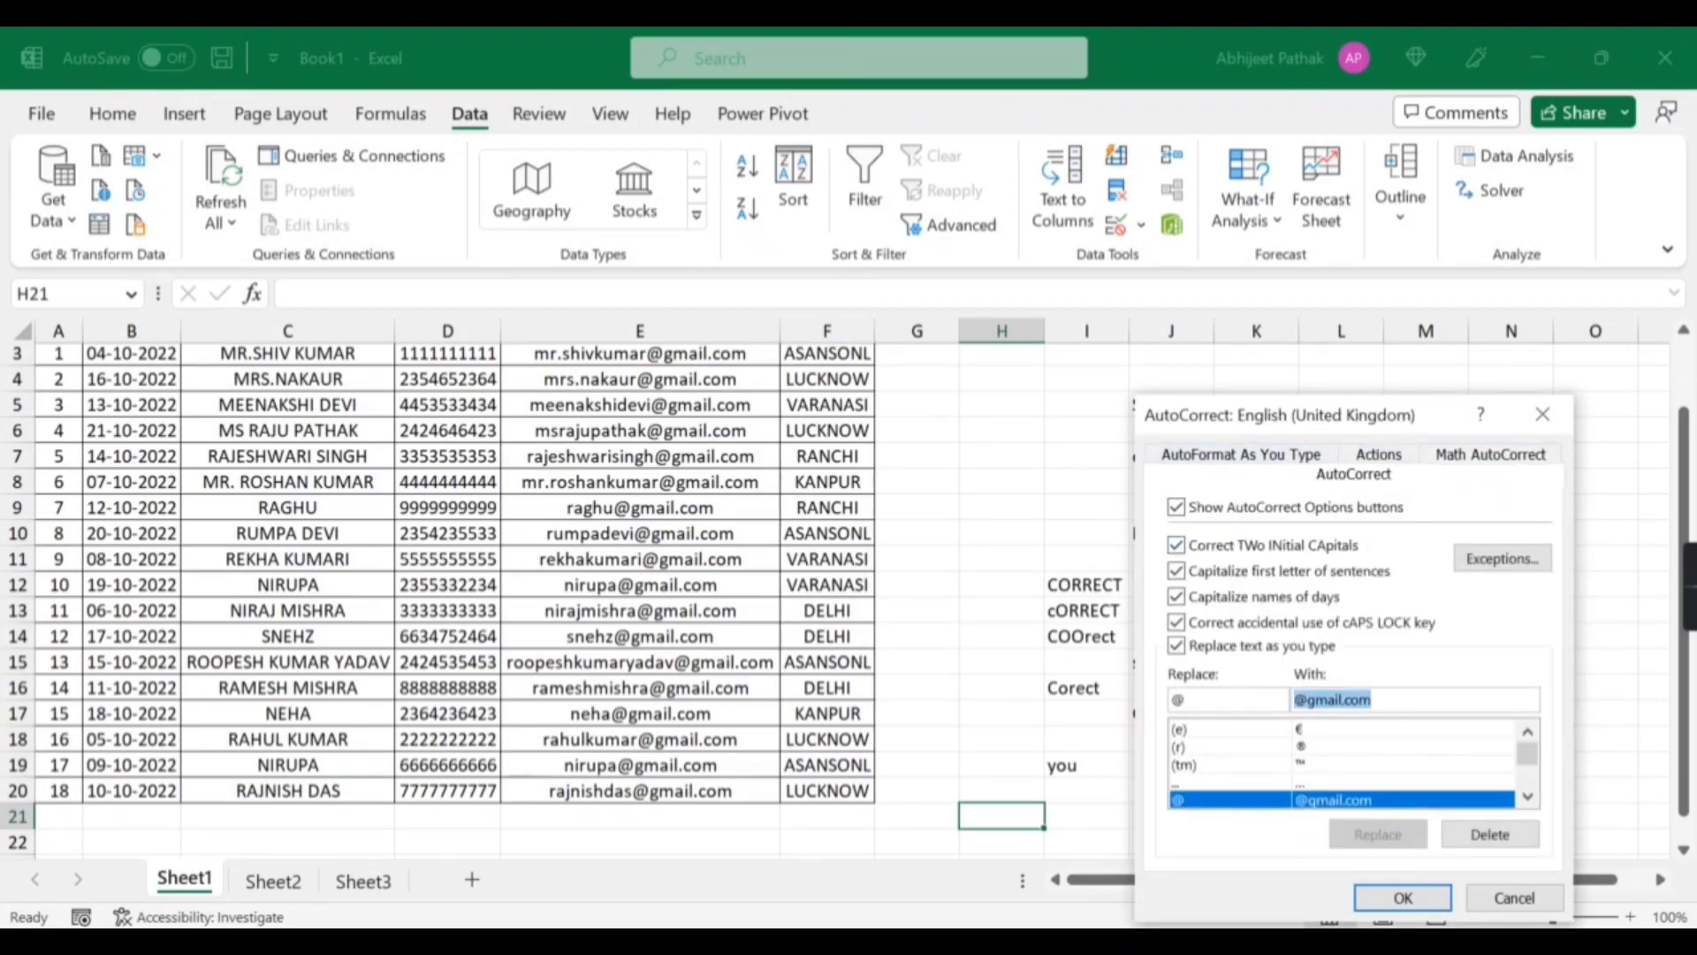
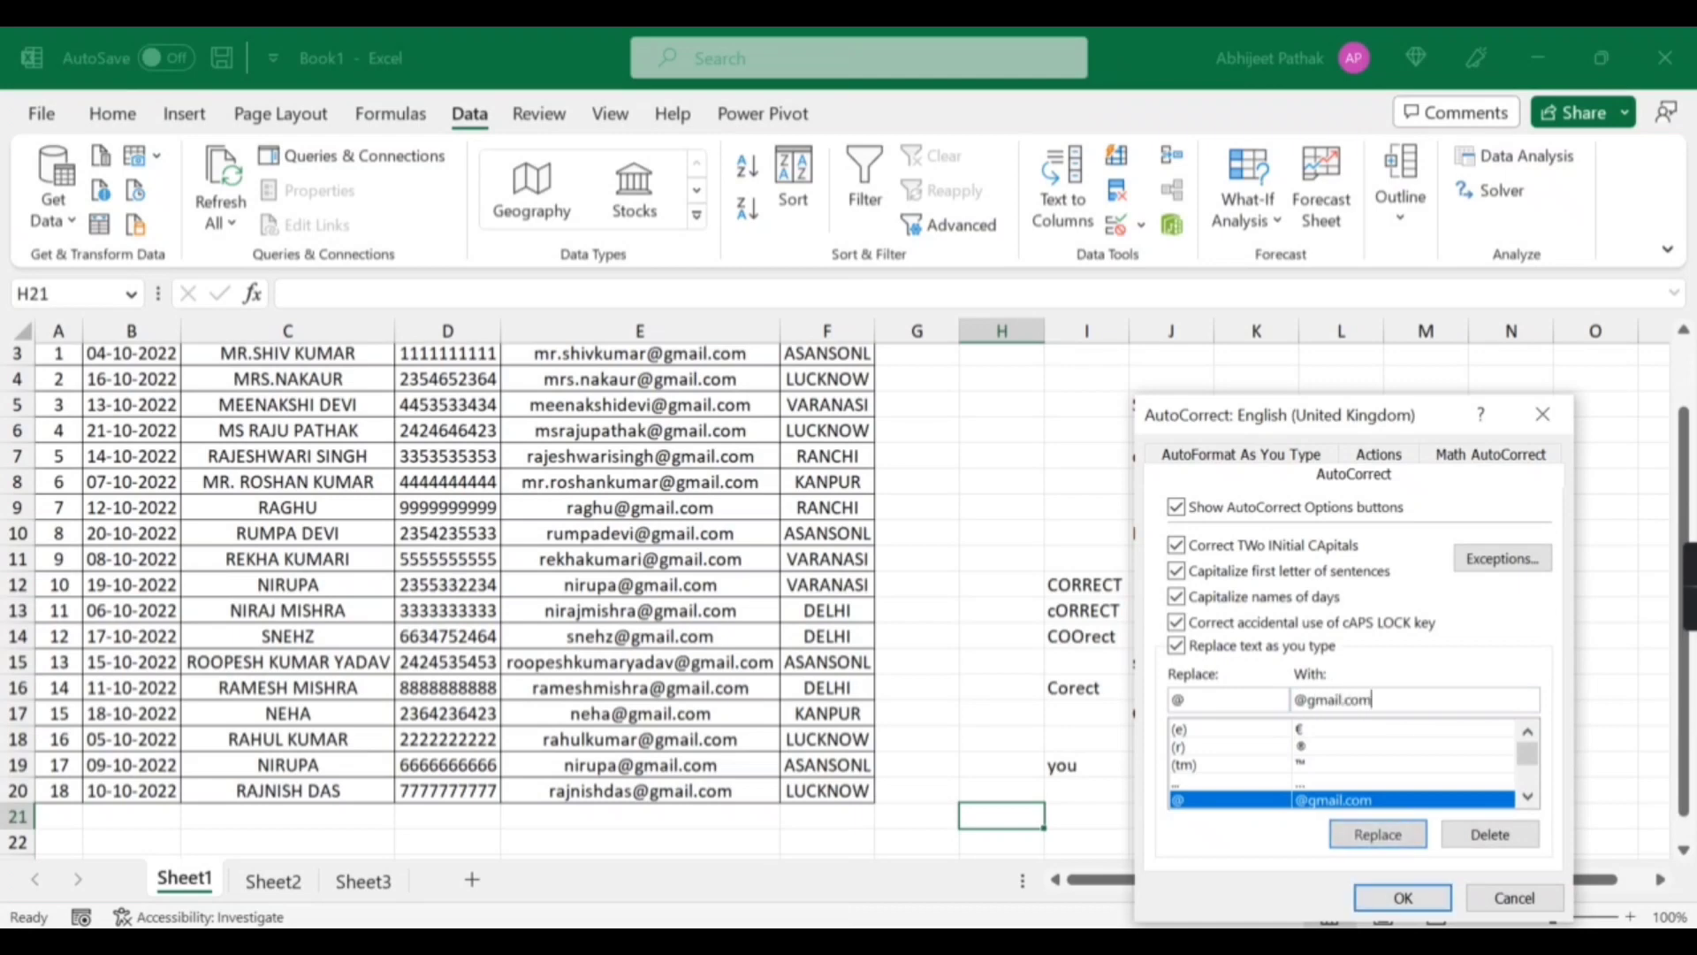
pyautogui.click(1404, 898)
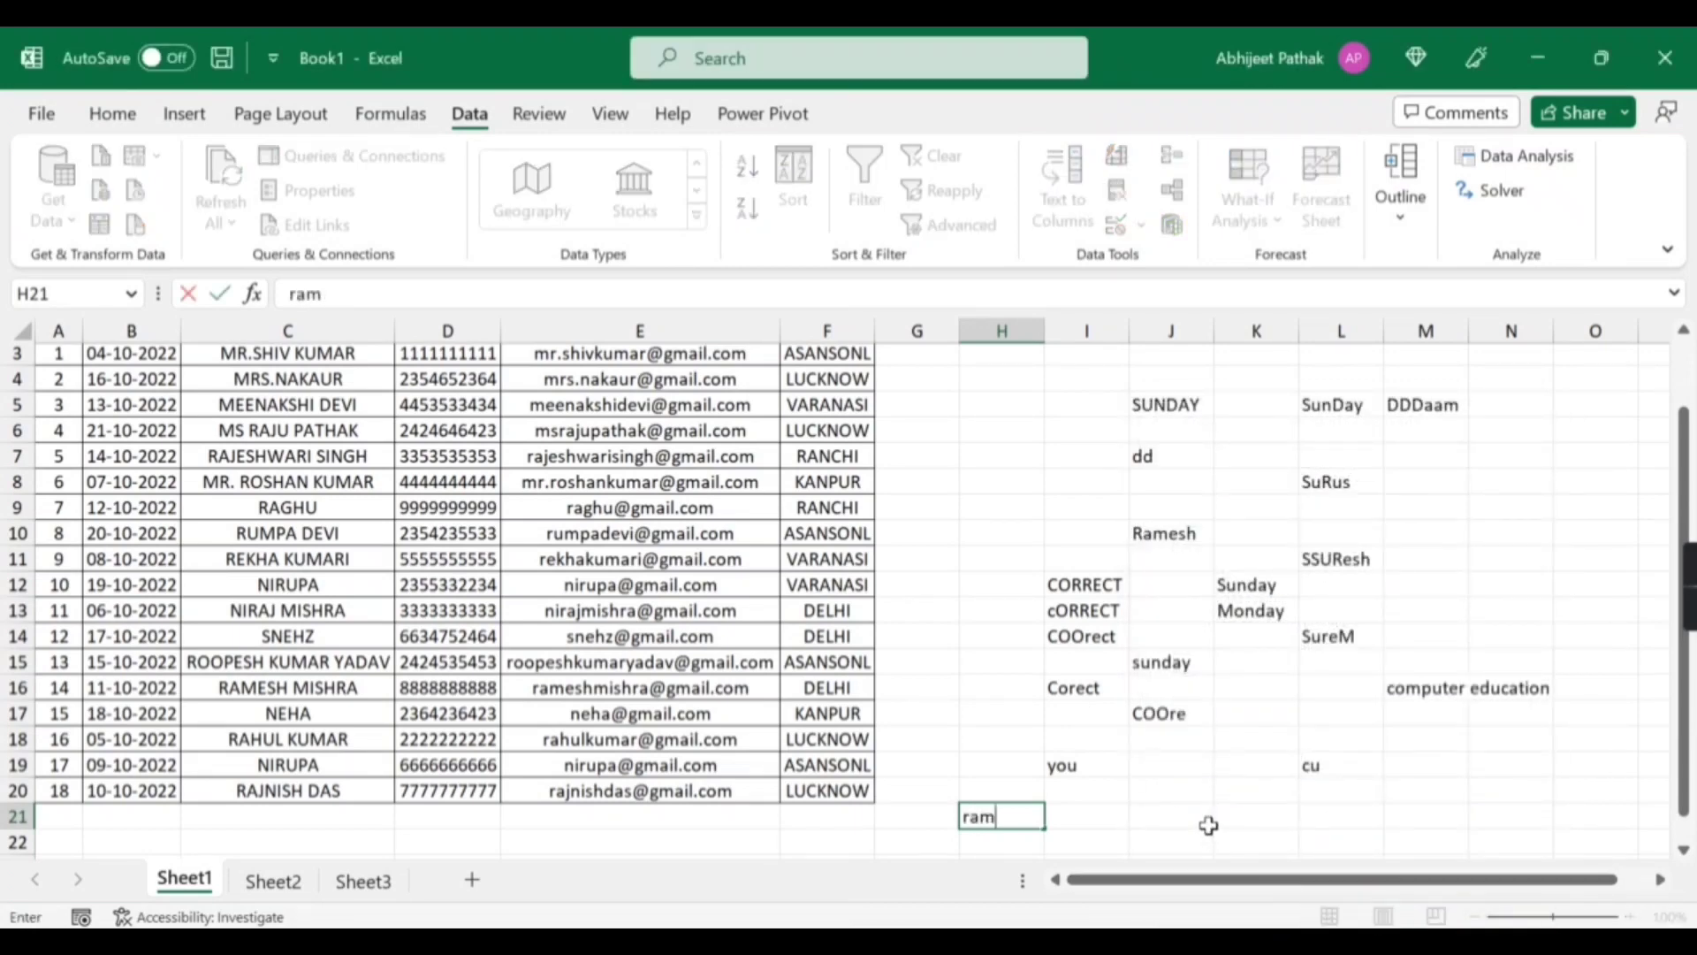
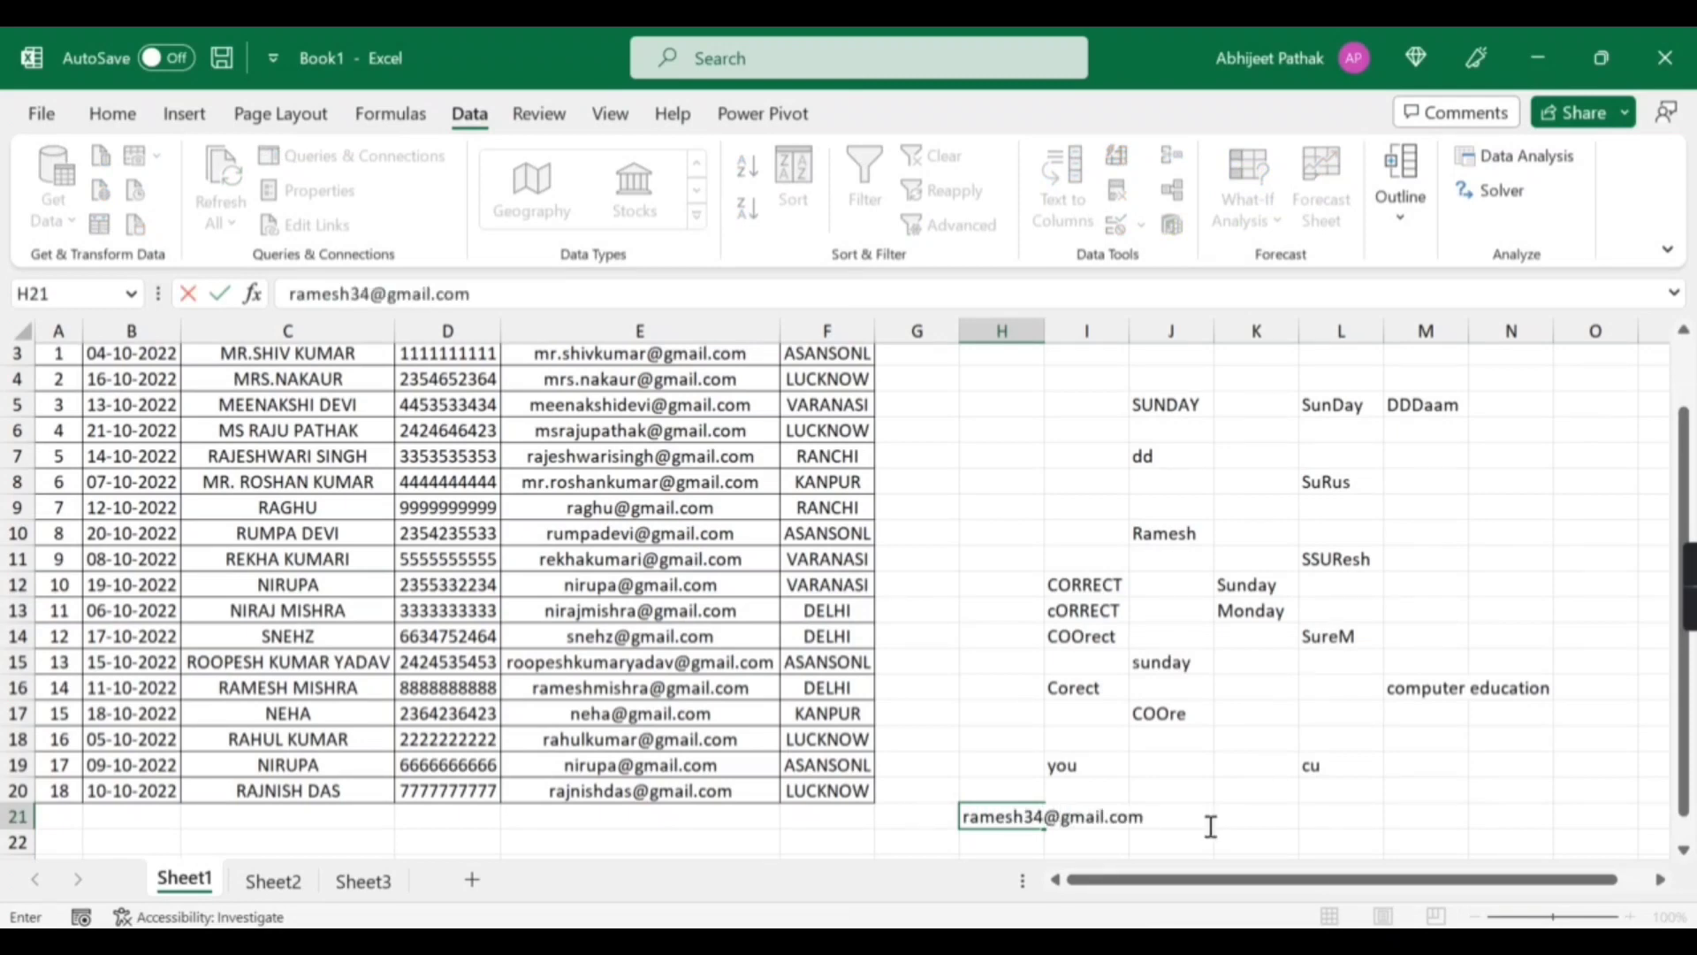
pyautogui.press('Return')
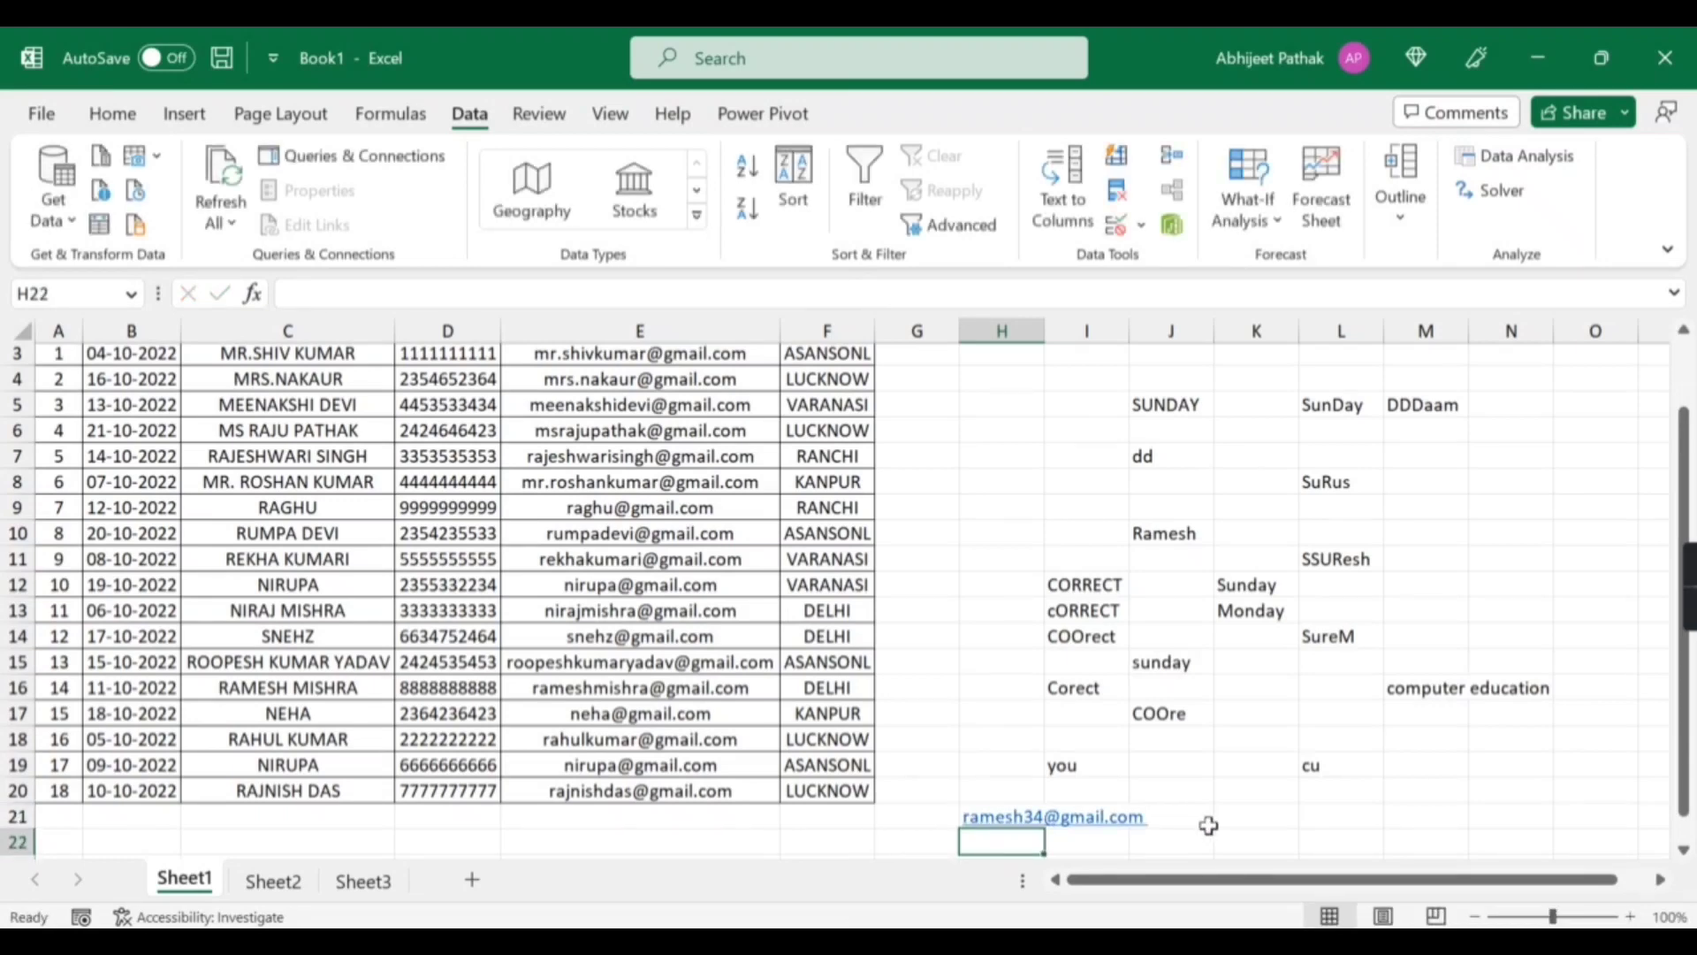
pyautogui.rightClick(1269, 826)
pyautogui.moveTo(1398, 822)
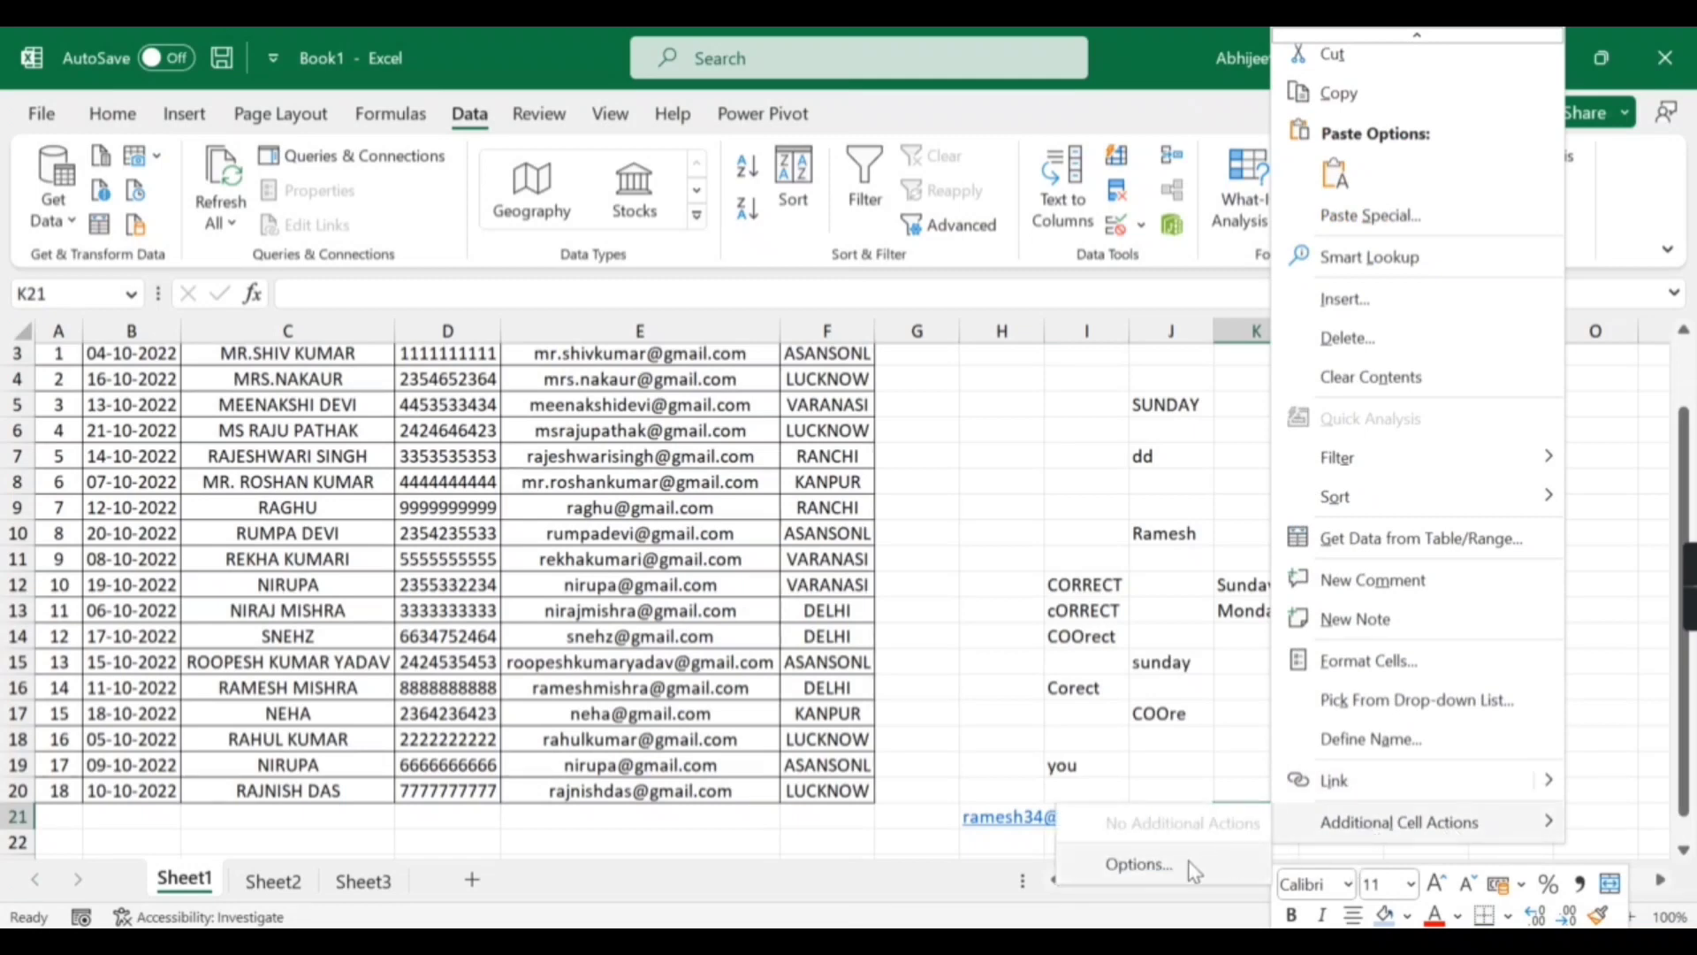
pyautogui.click(1149, 863)
pyautogui.click(1180, 473)
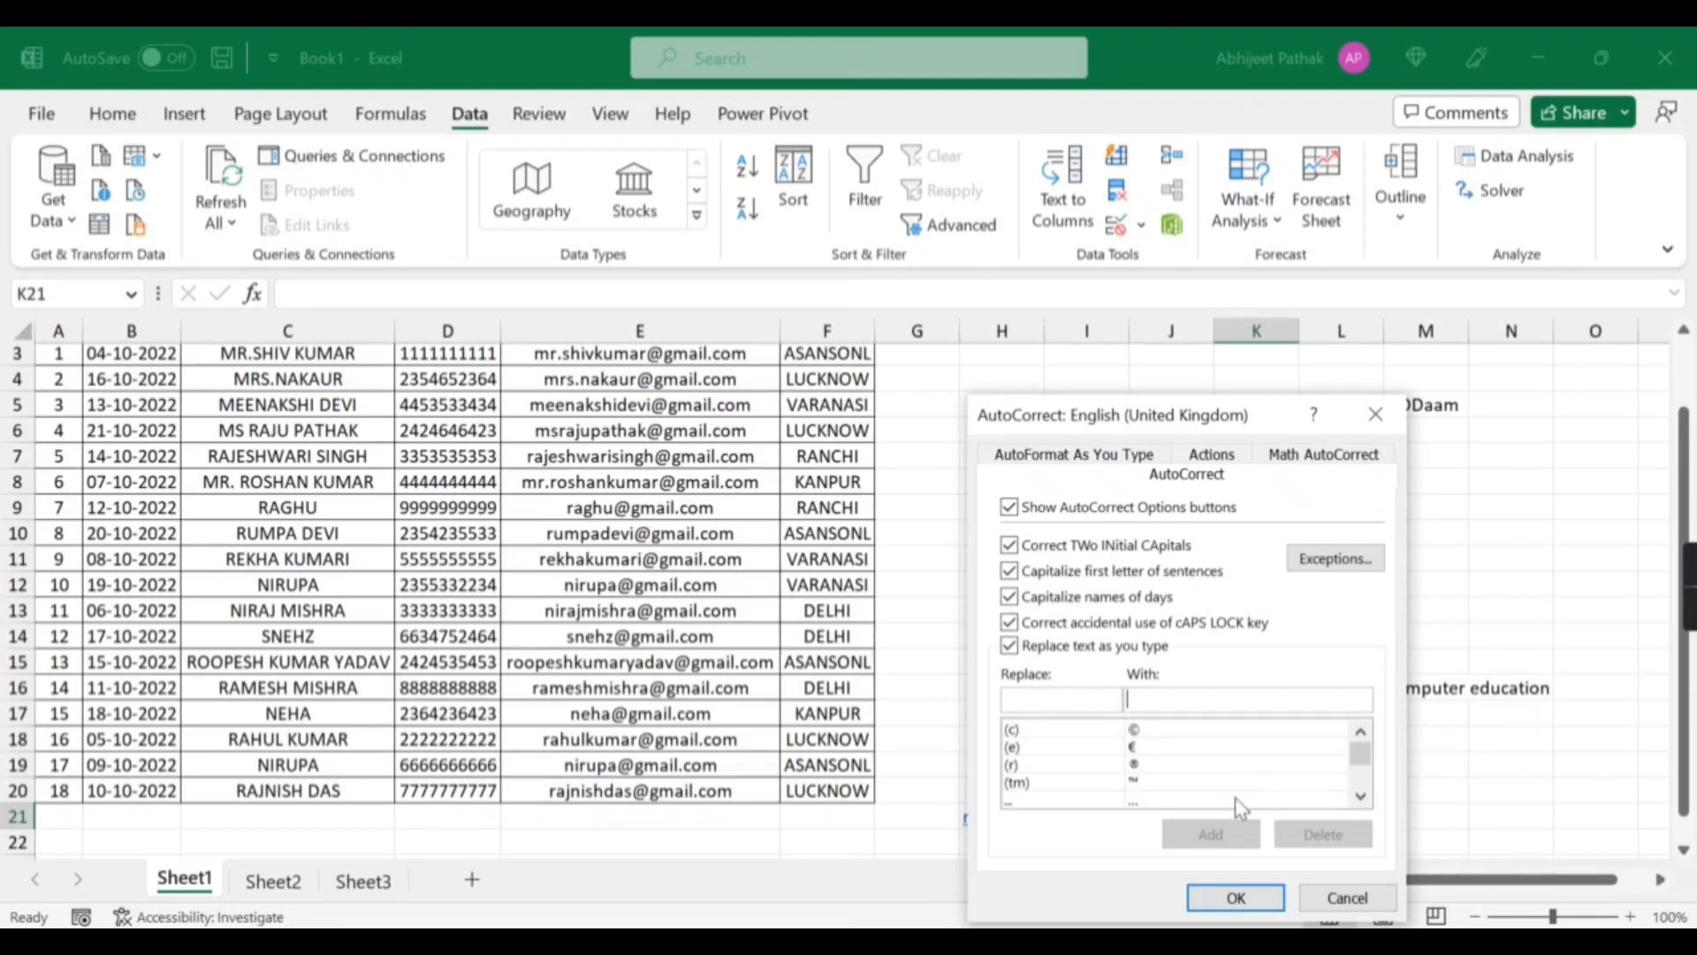
pyautogui.click(1237, 898)
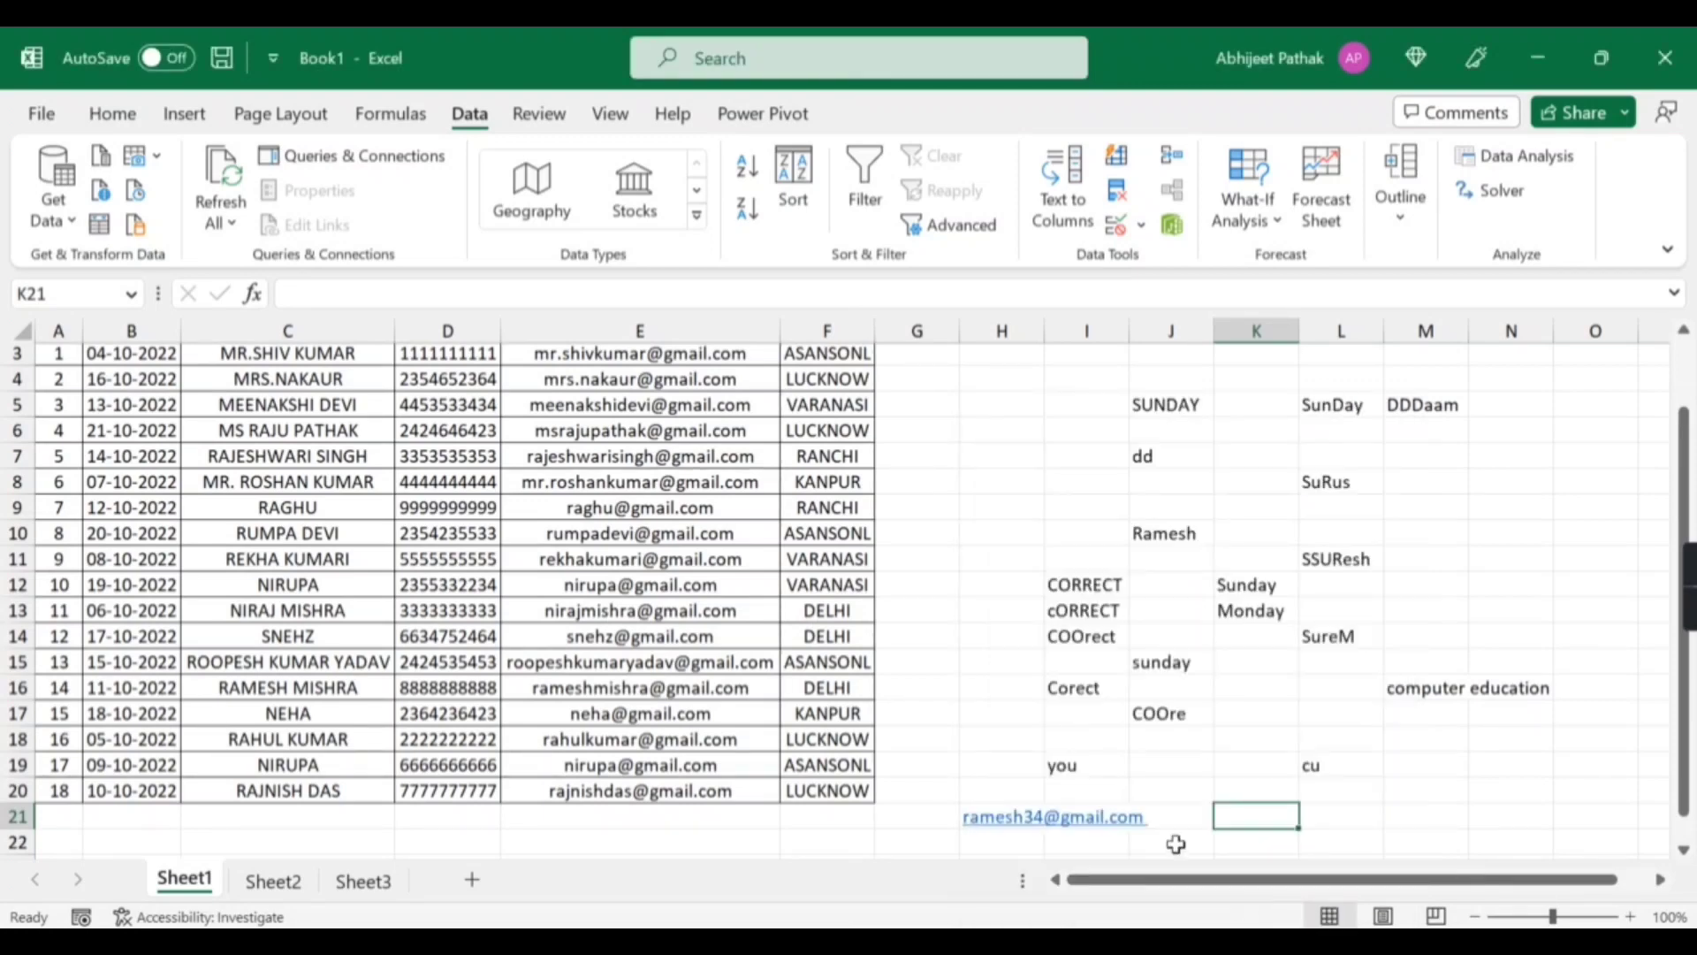